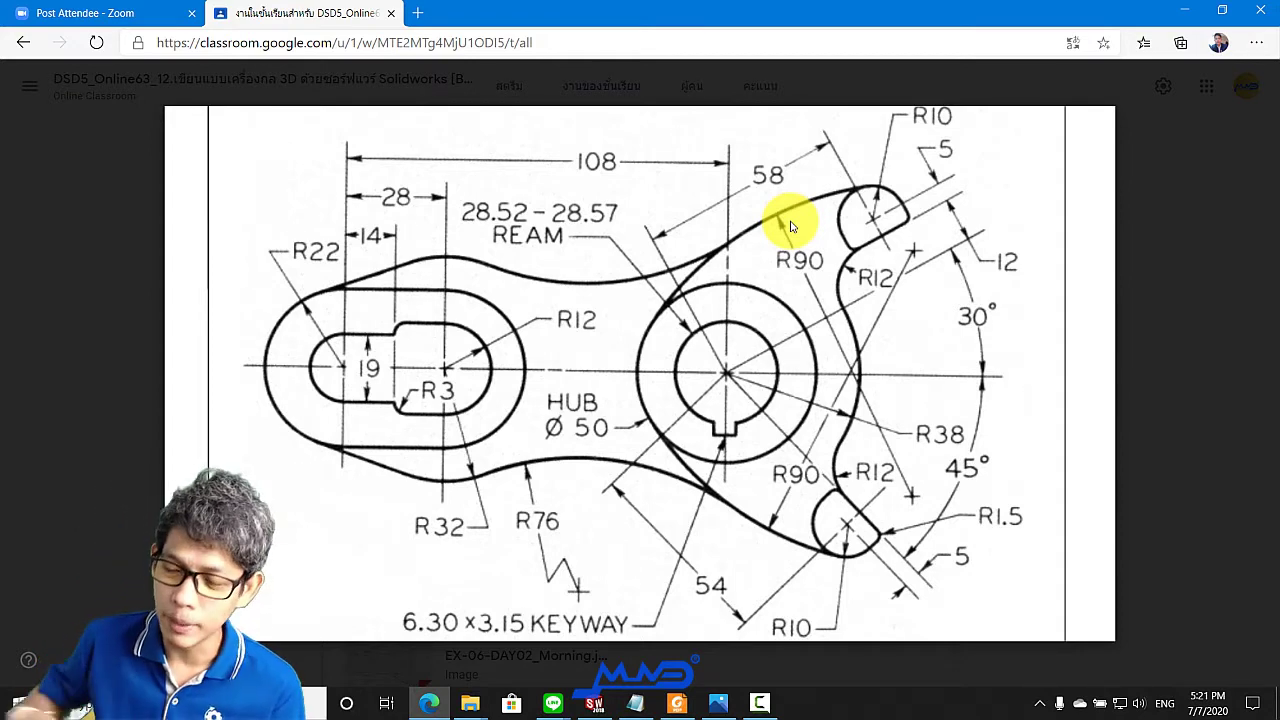
Switch from the Classroom lever drawing to the SOLIDWORKS 2018 window
key(alt+Tab)
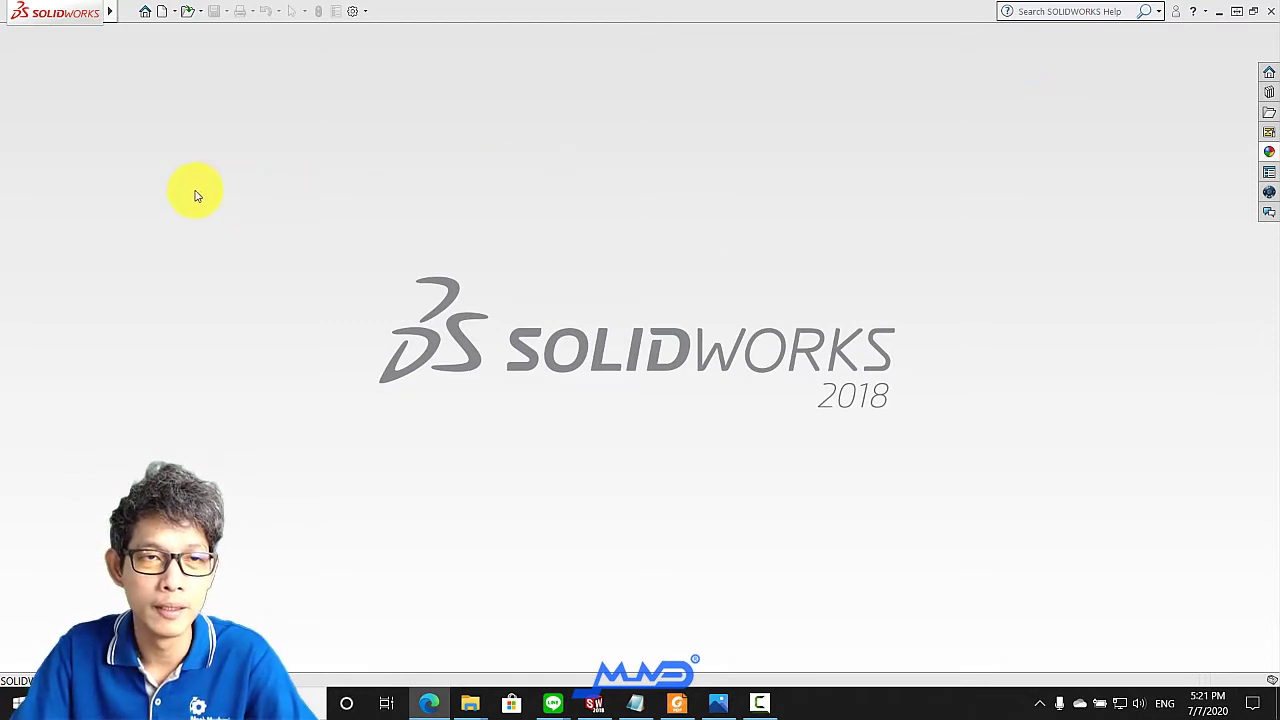
Create a new part document (Part8) and start Sketch1 on its Top Plane
click(163, 12)
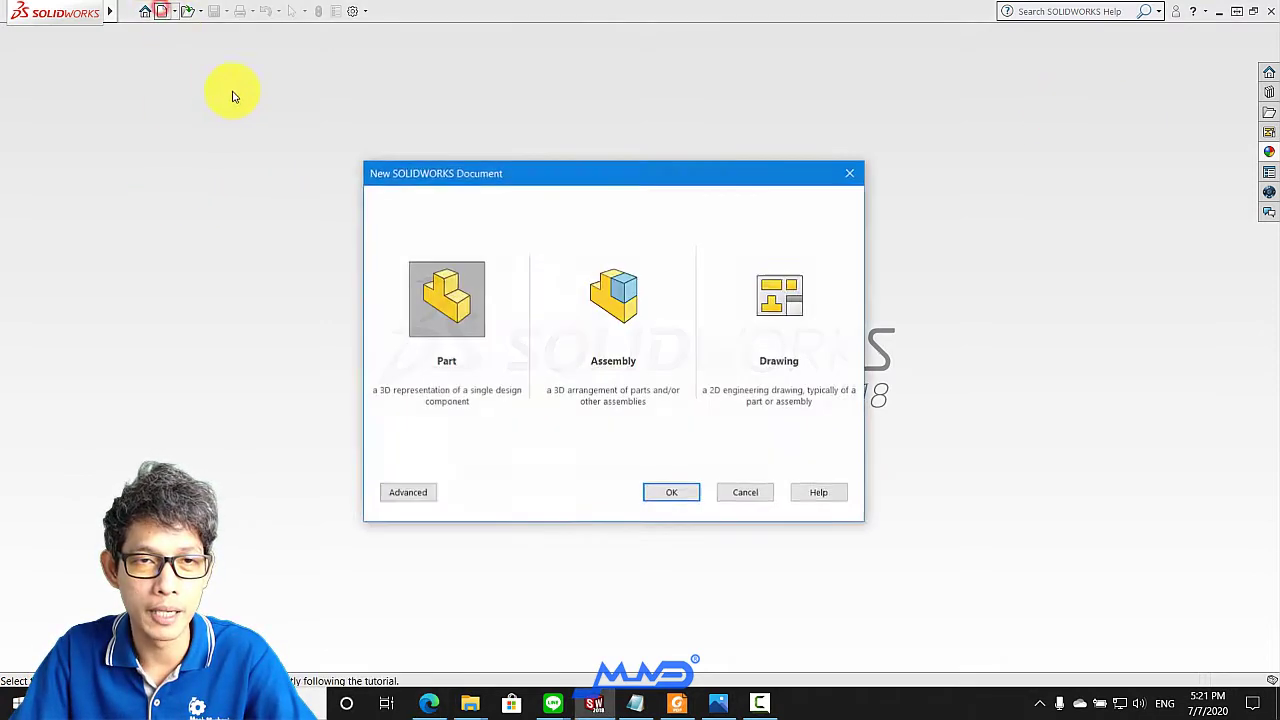
click(680, 497)
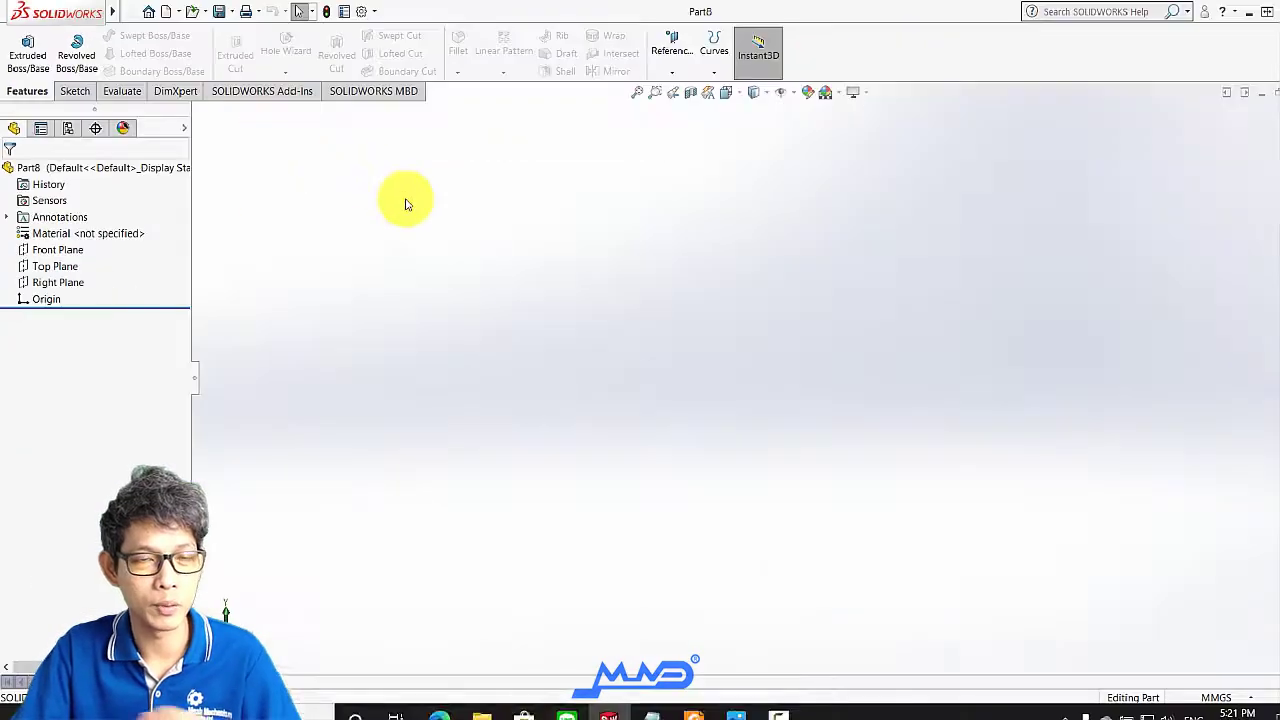
click(52, 266)
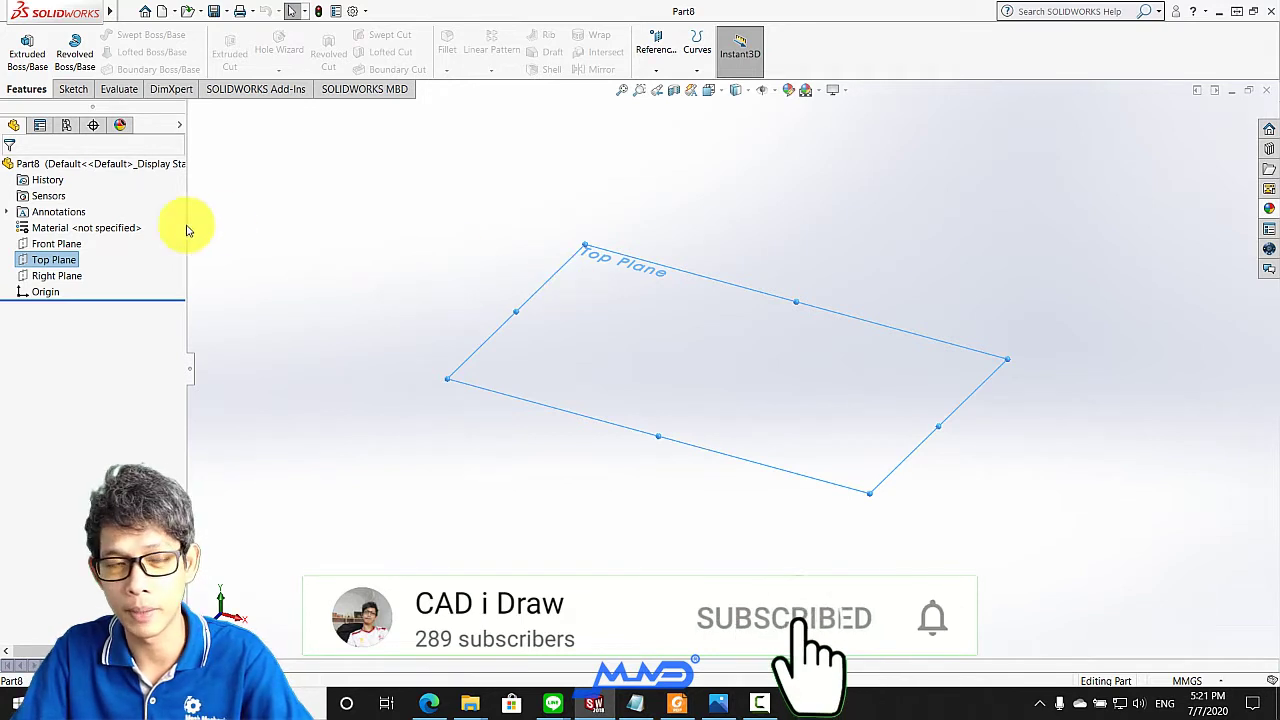
click(73, 91)
click(20, 48)
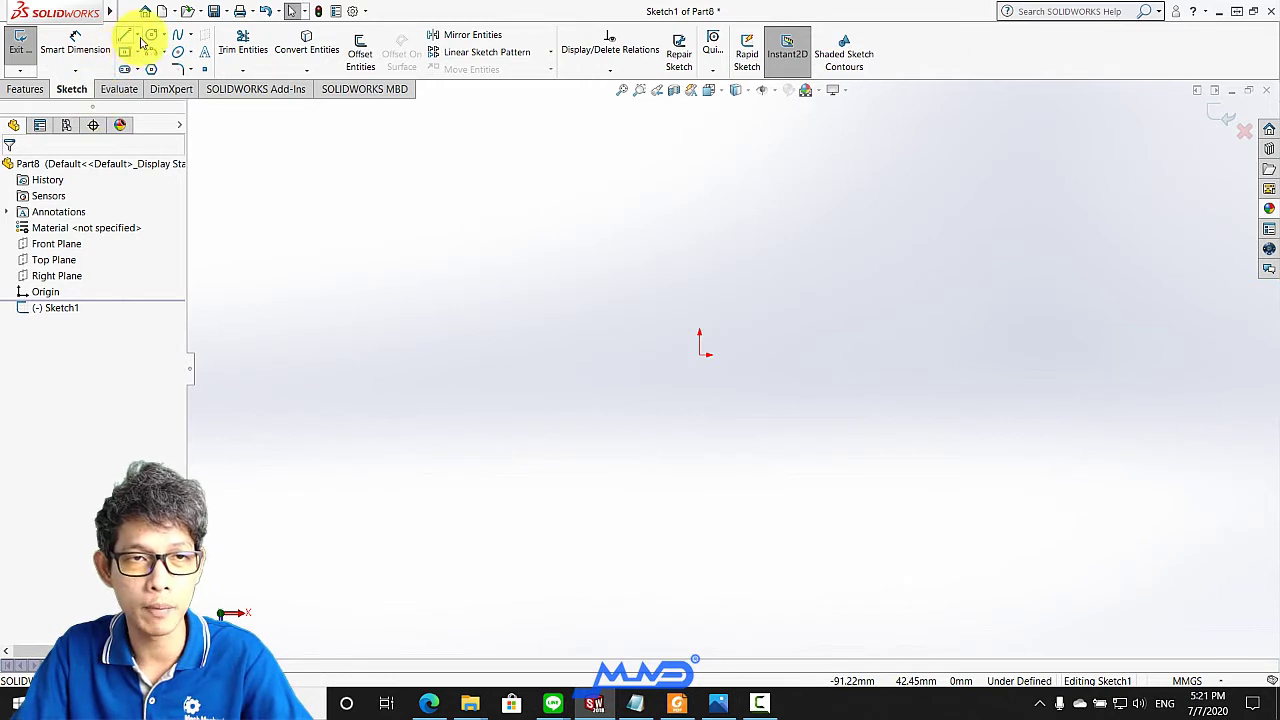
Draw a two-segment horizontal centerline starting at the origin
click(138, 35)
click(150, 64)
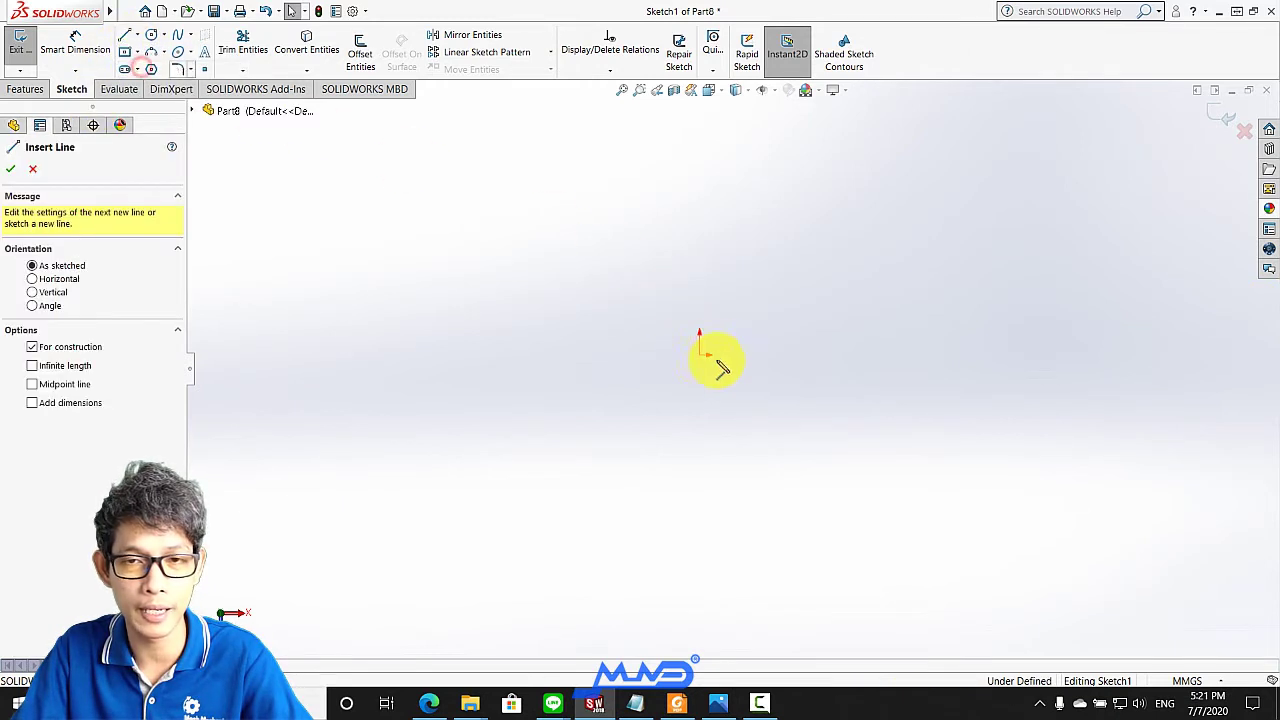
click(700, 356)
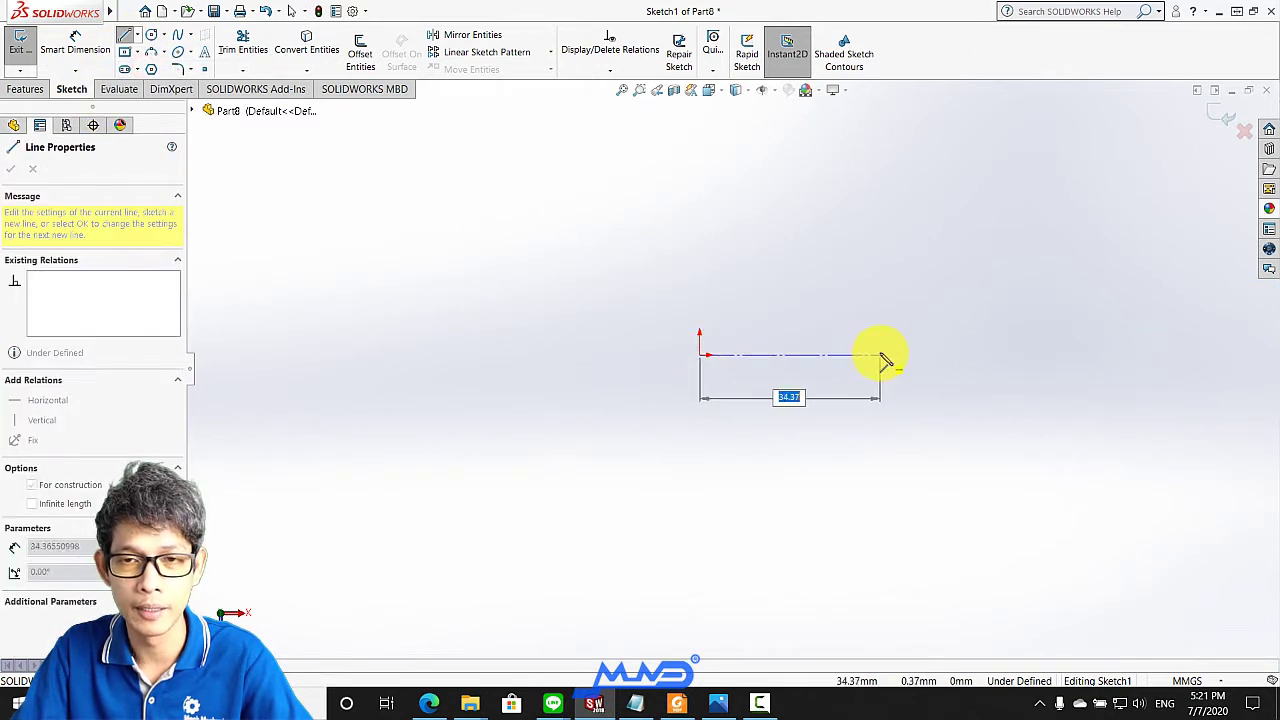
click(884, 362)
scroll(1040, 365, up, 2)
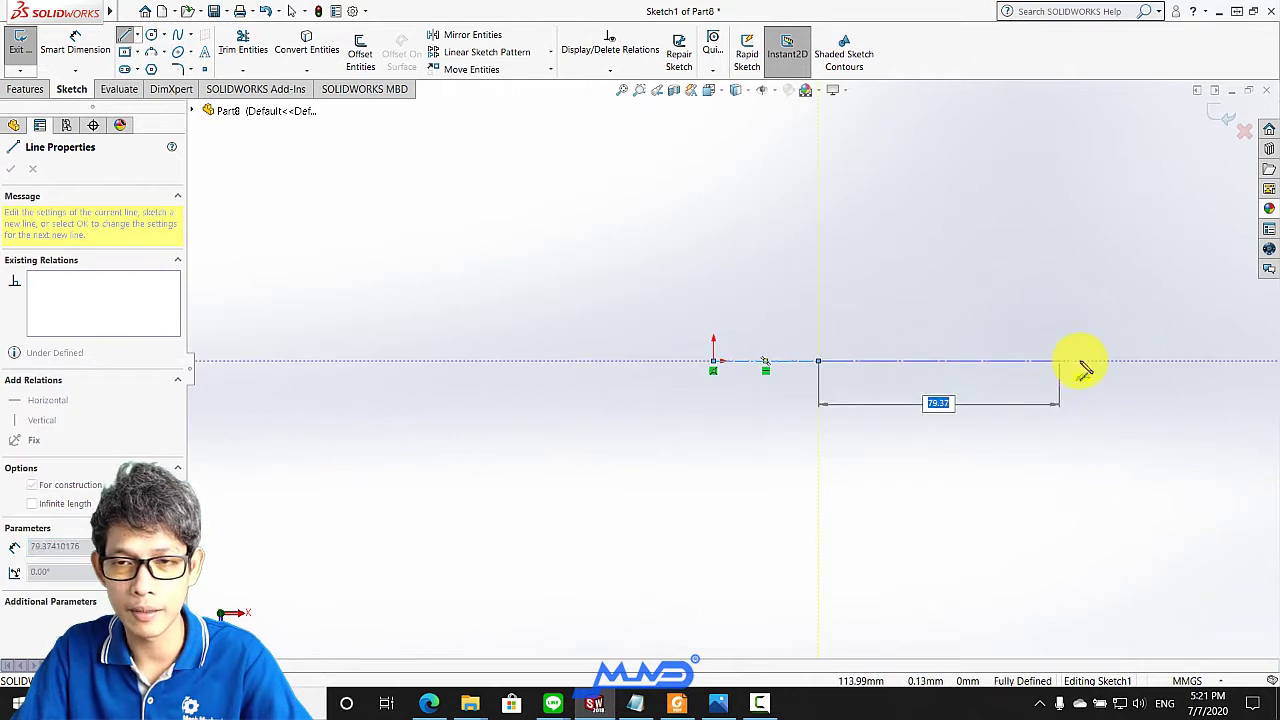
click(1092, 362)
key(Escape)
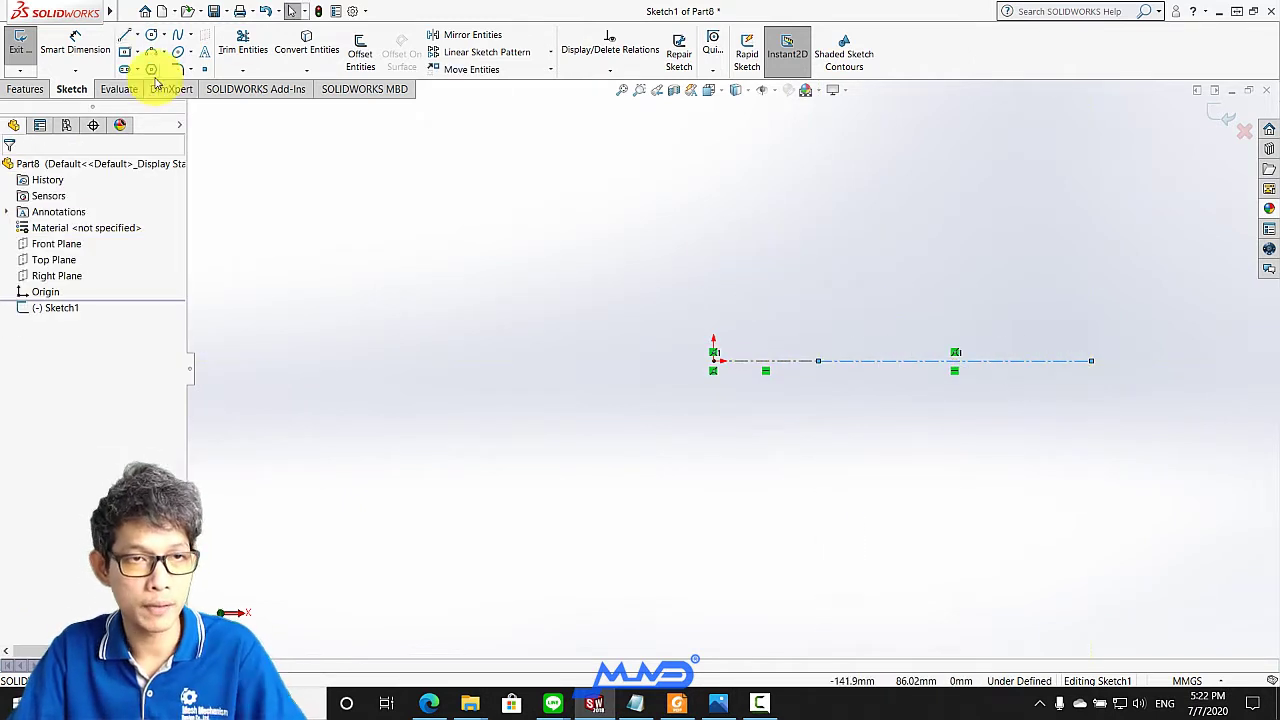
Dimension the centerline segments to 28 mm and 108-28 (80 mm)
click(77, 50)
scroll(780, 358, down, 2)
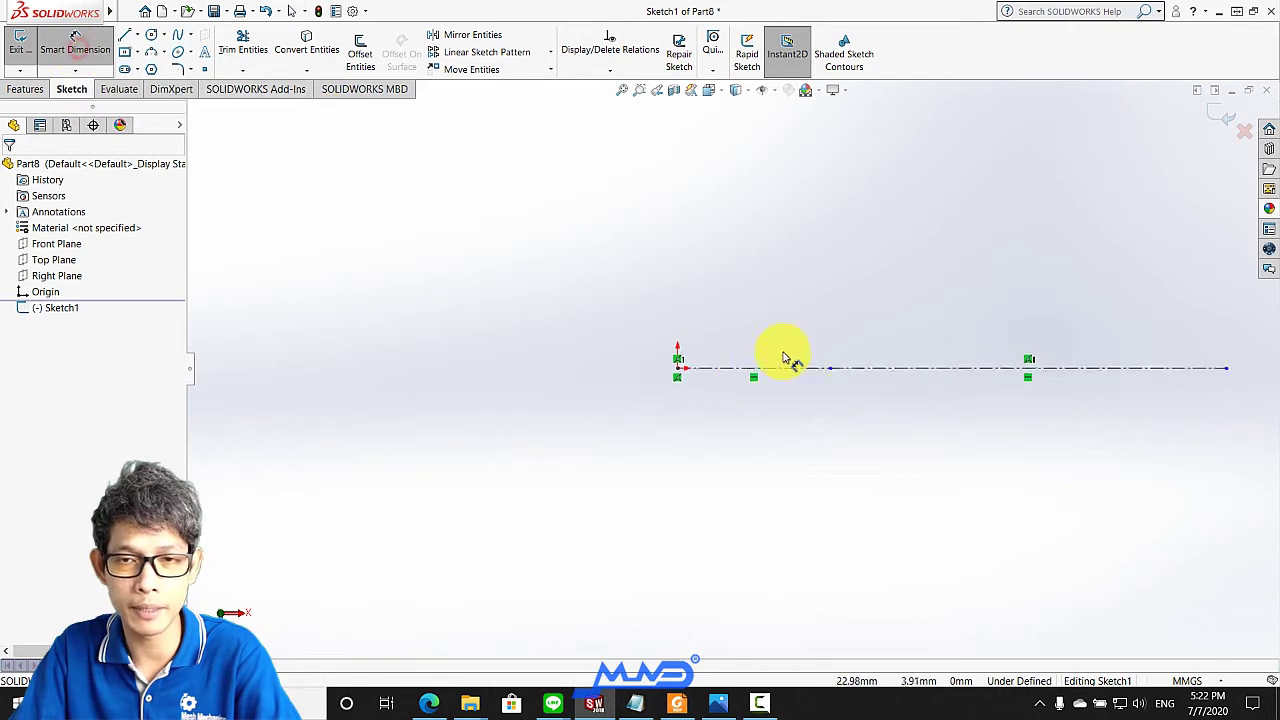
scroll(785, 377, down, 1)
click(783, 372)
click(780, 290)
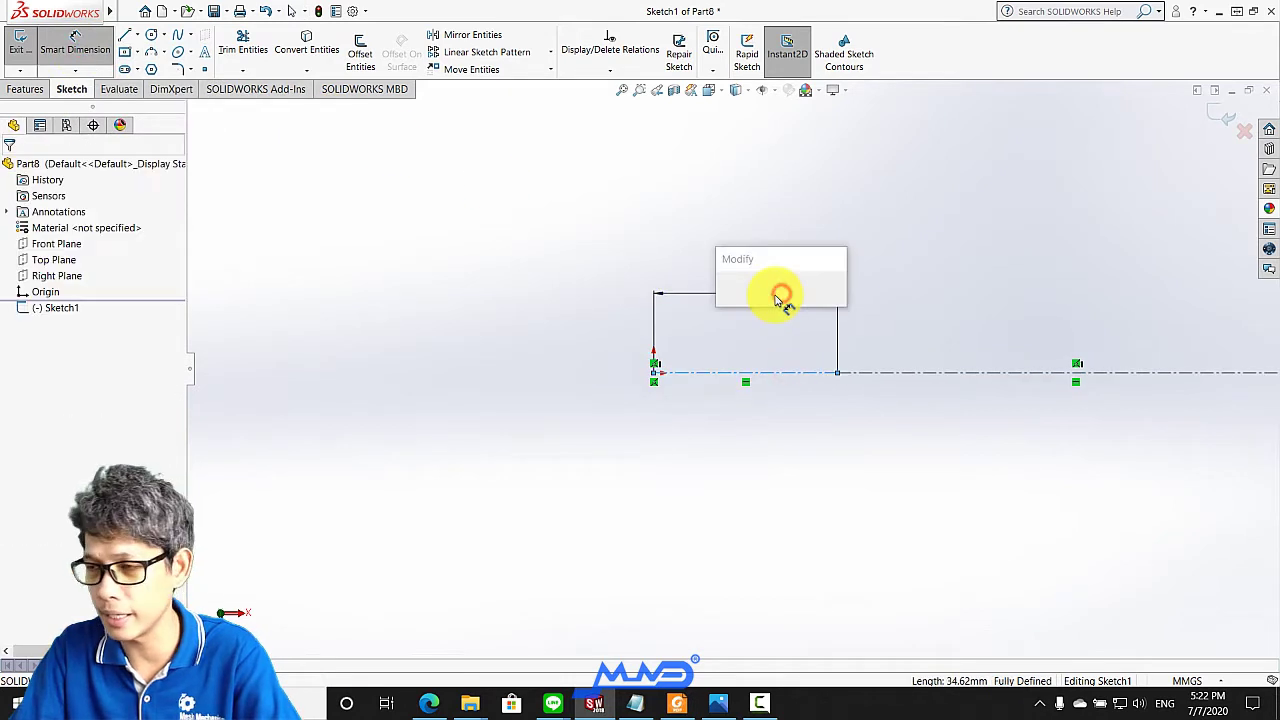
text(28)
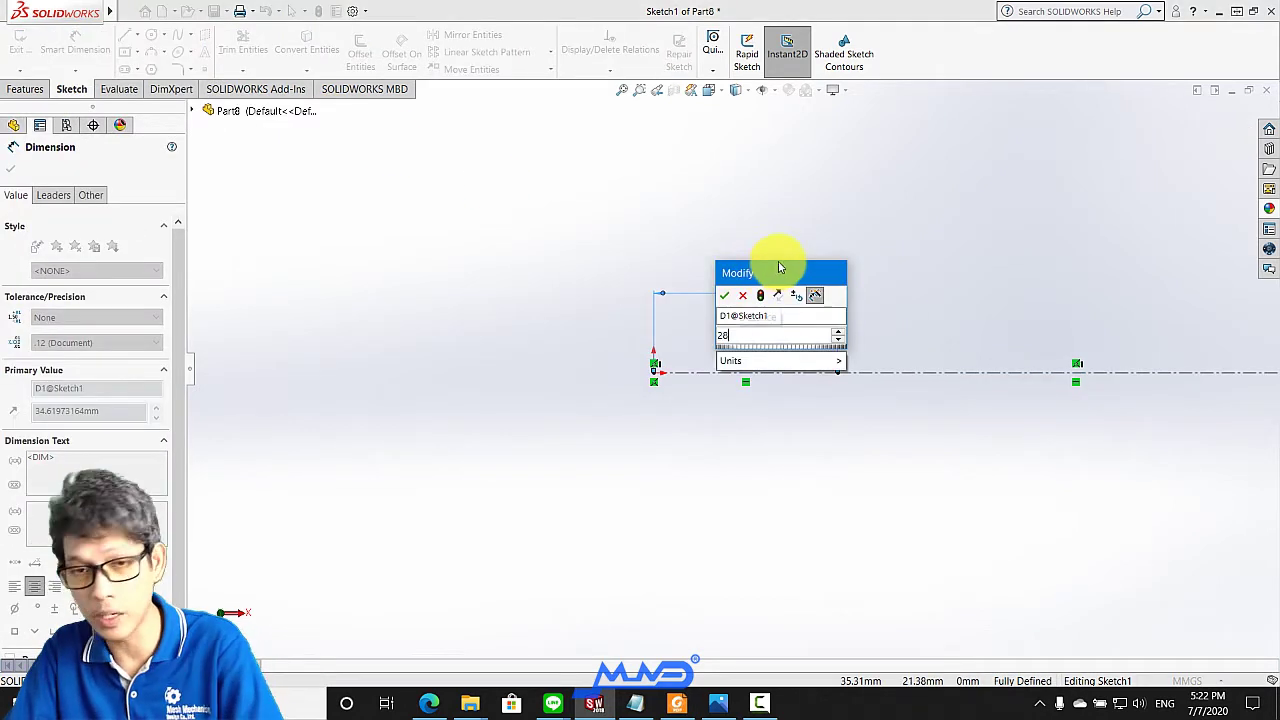
key(Return)
scroll(857, 330, up, 2)
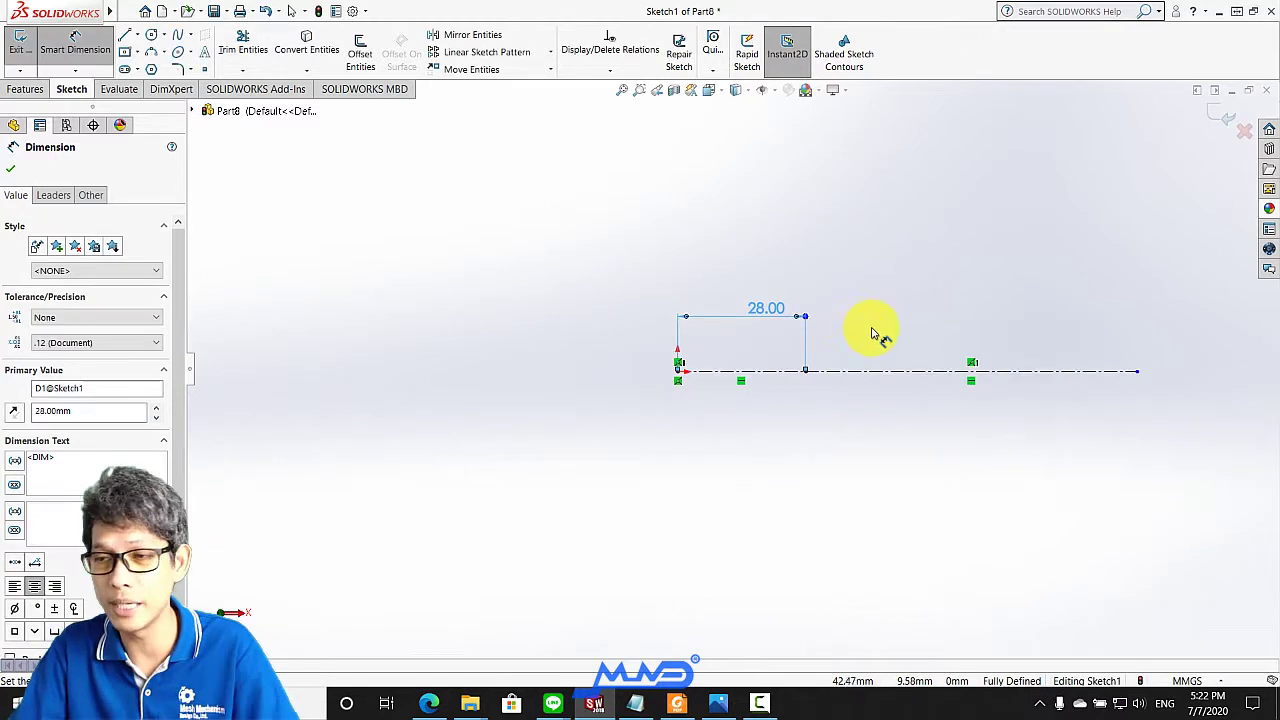
click(900, 372)
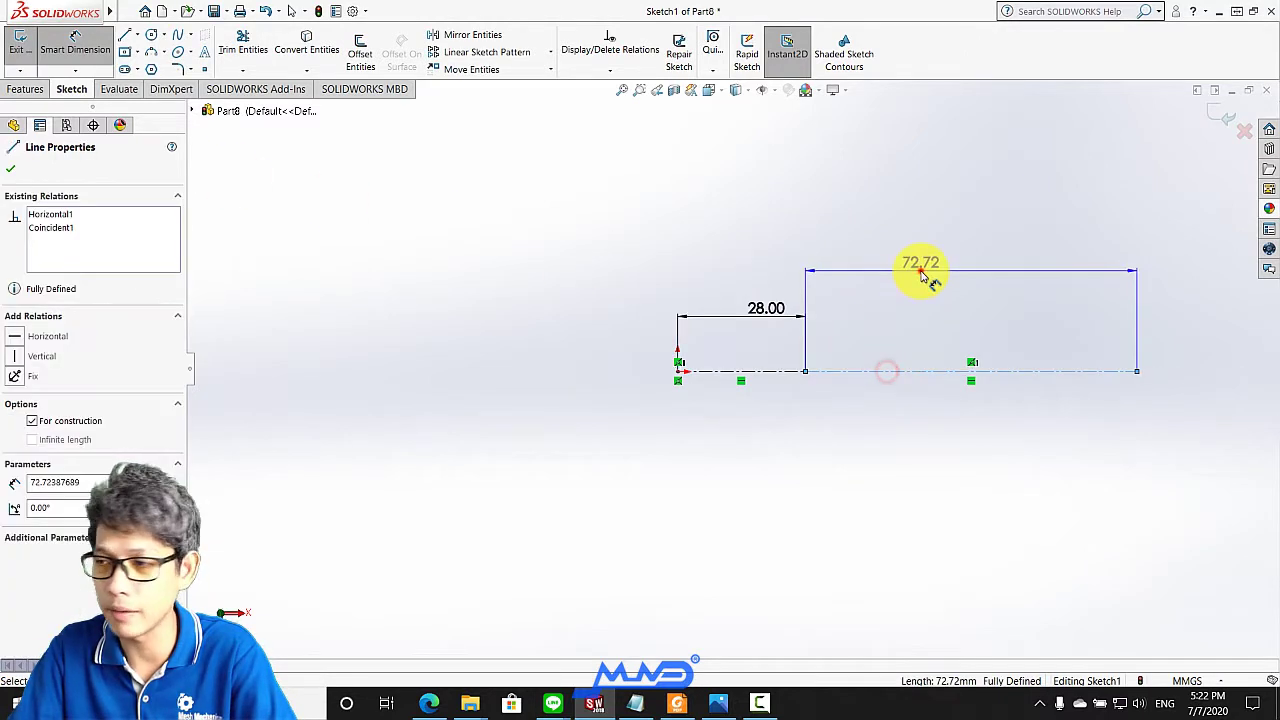
click(920, 271)
text(108)
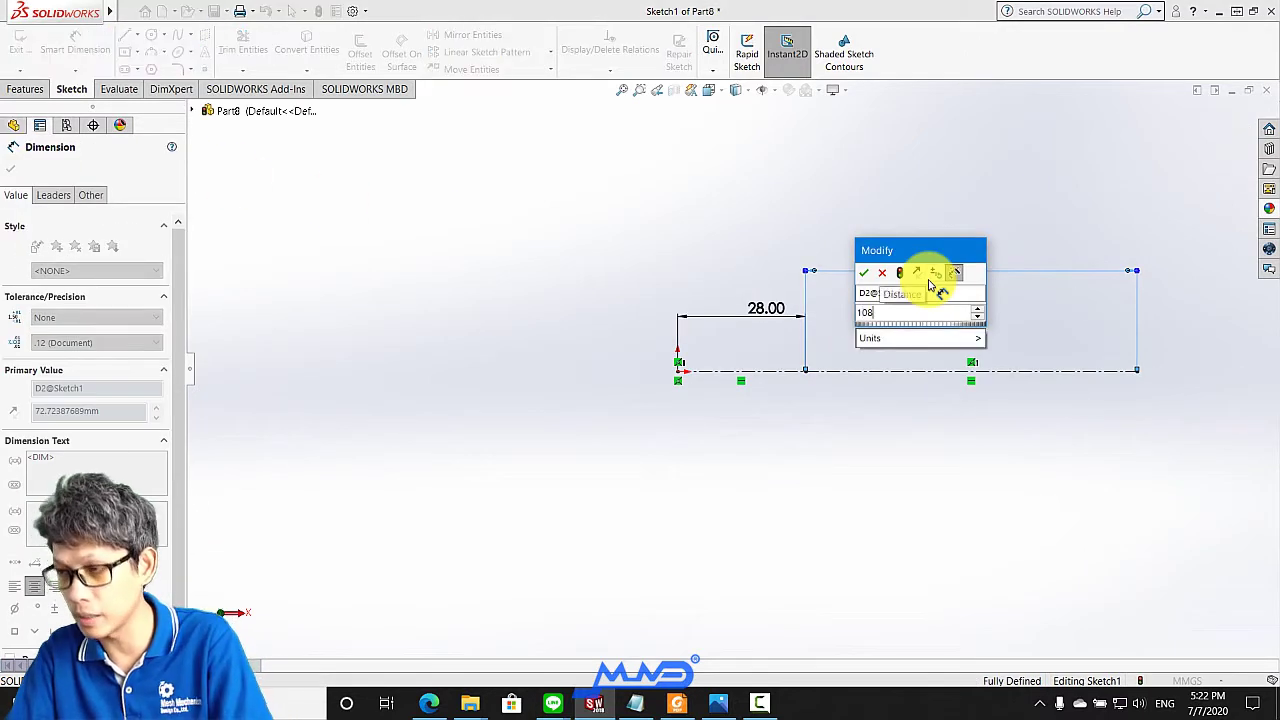
text(-)
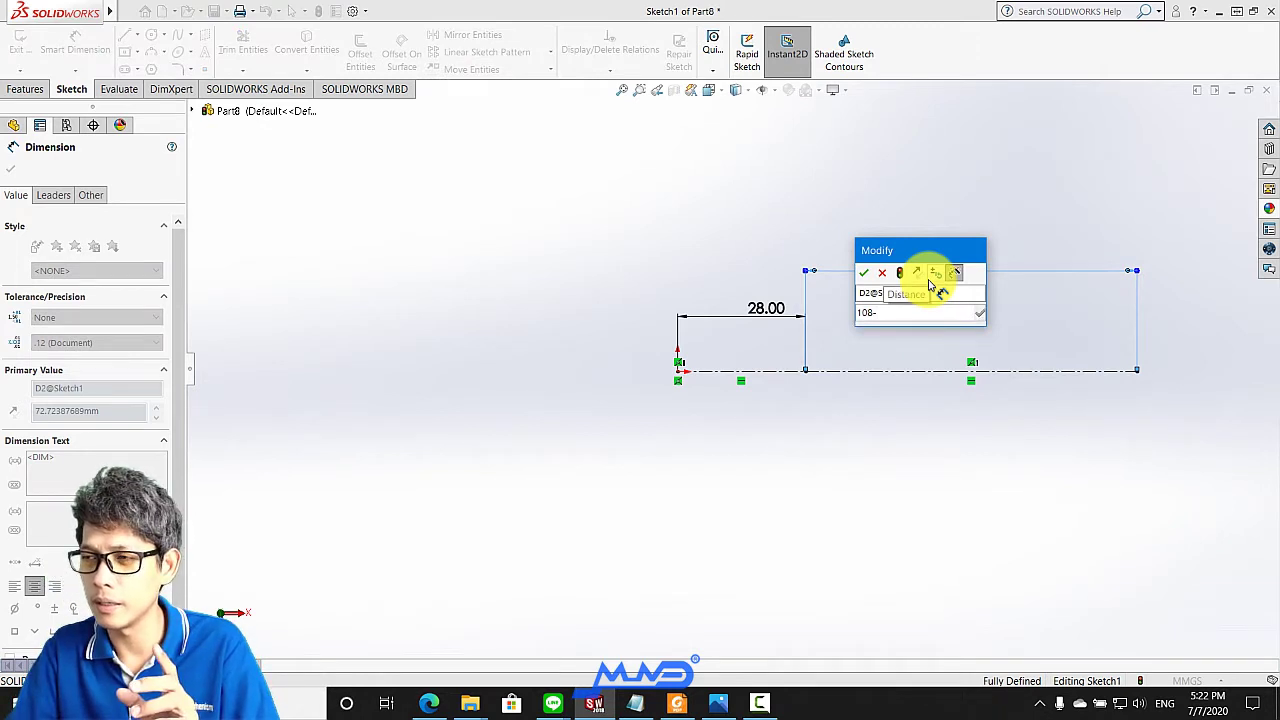
text(28)
key(Return)
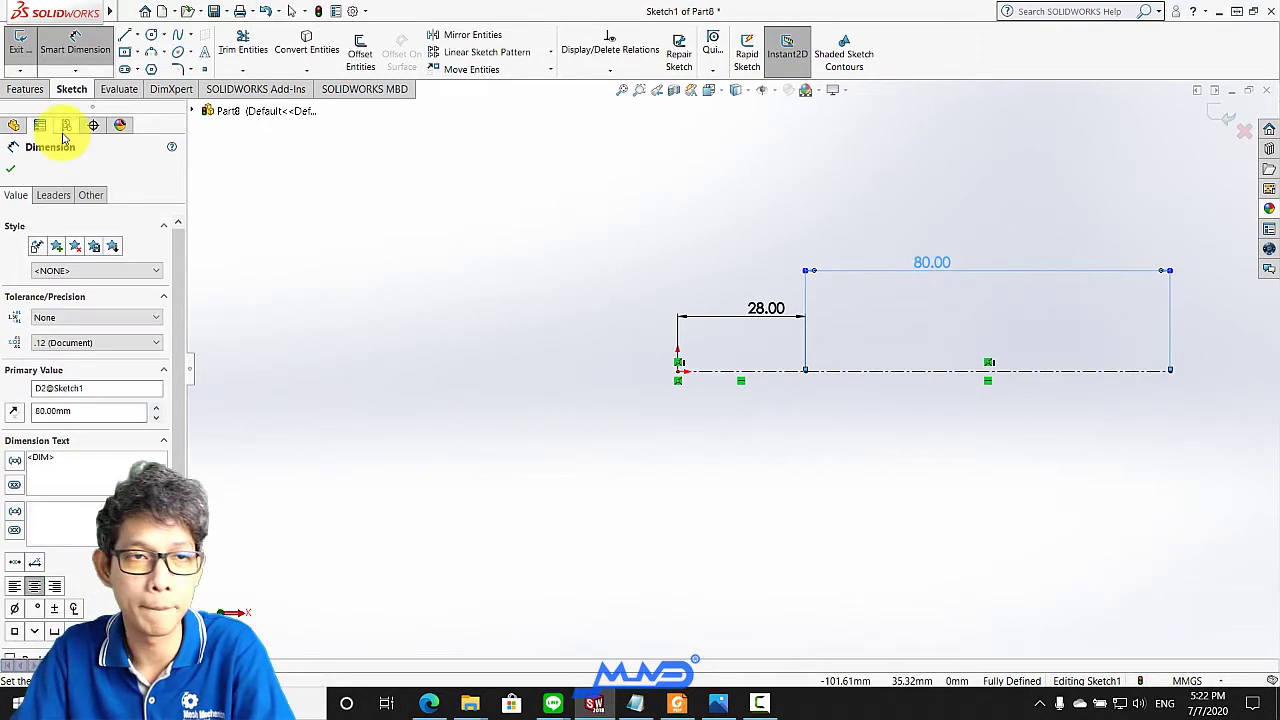
click(10, 168)
key(Escape)
key(f)
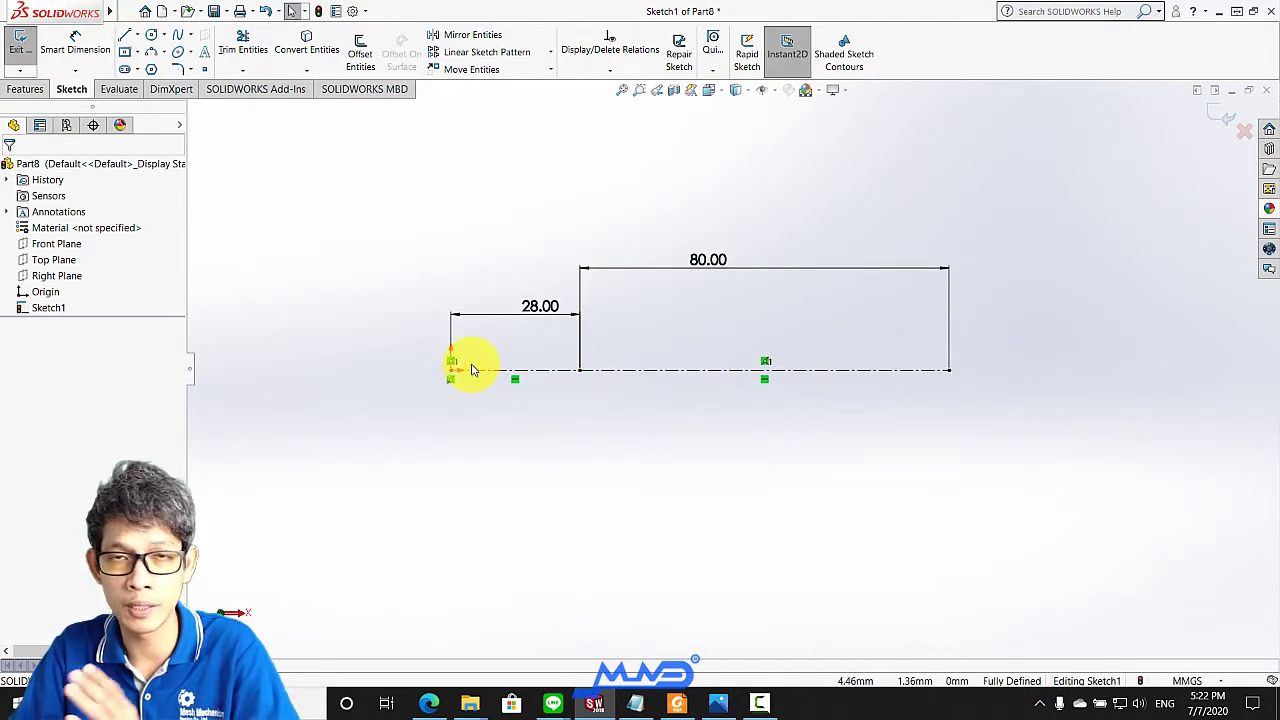
Add a straight slot from the origin to the 28 mm point with width 22*2 (44 mm)
click(125, 70)
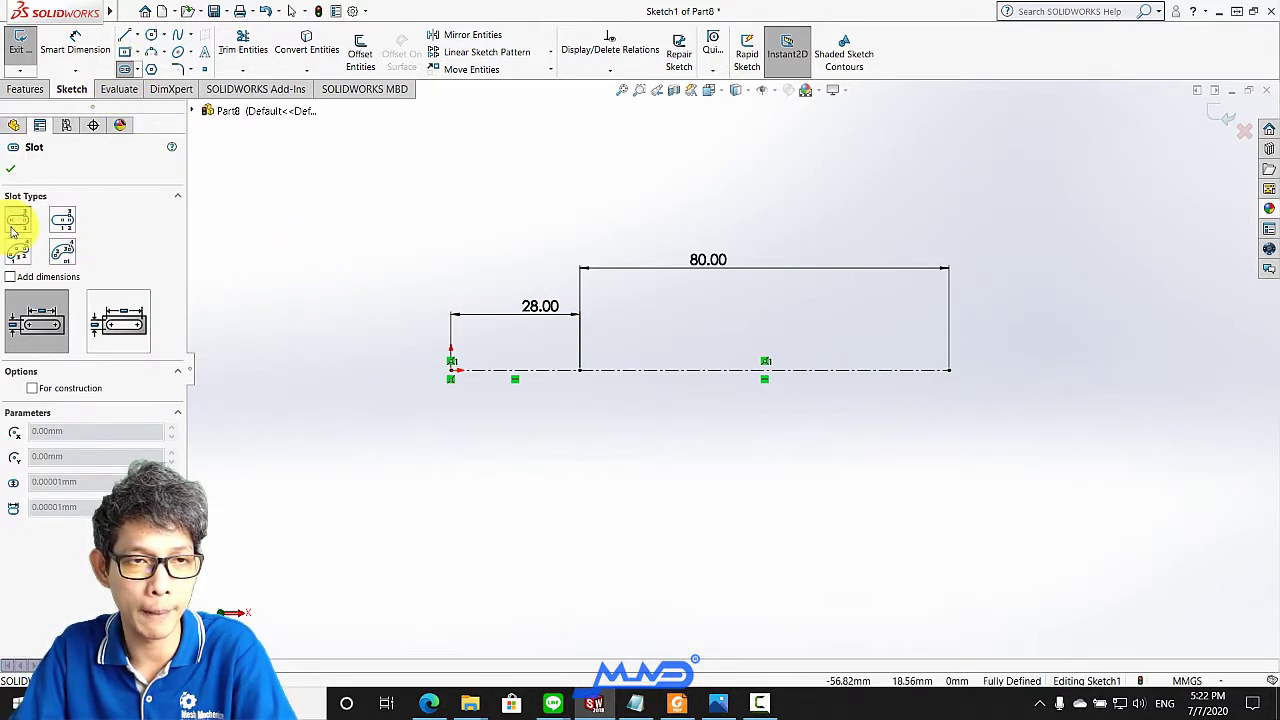
click(451, 370)
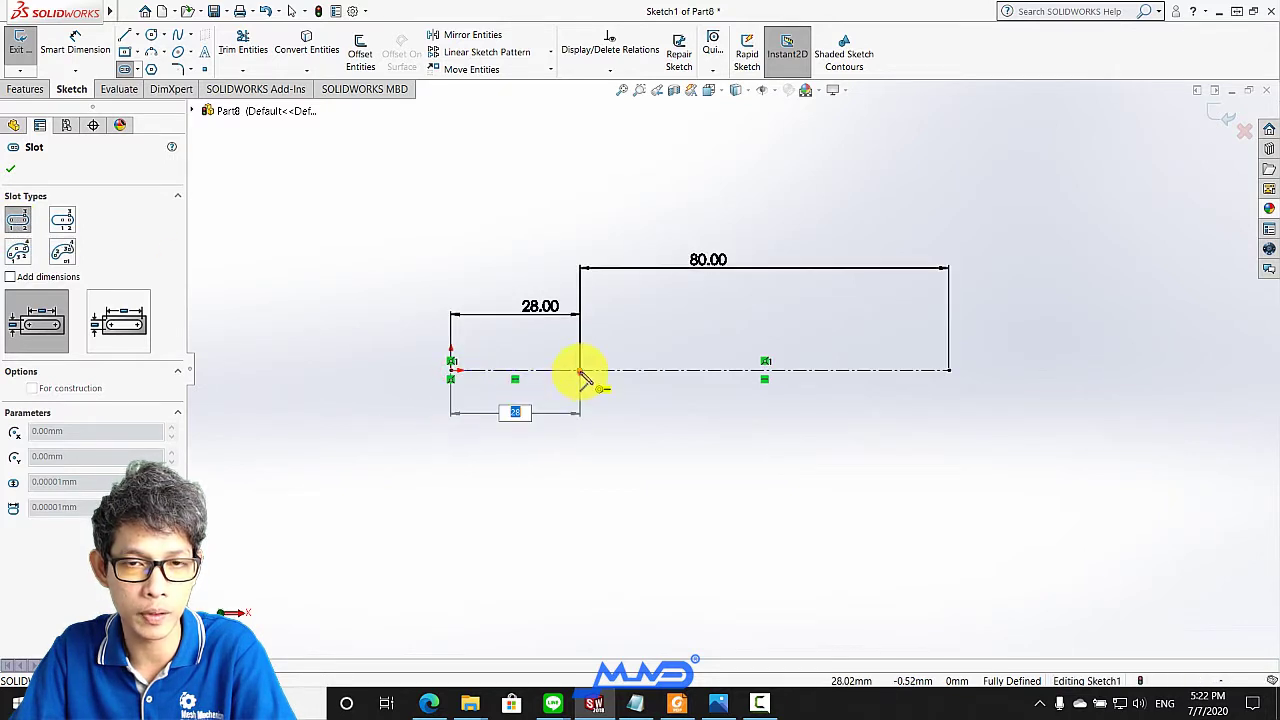
click(600, 404)
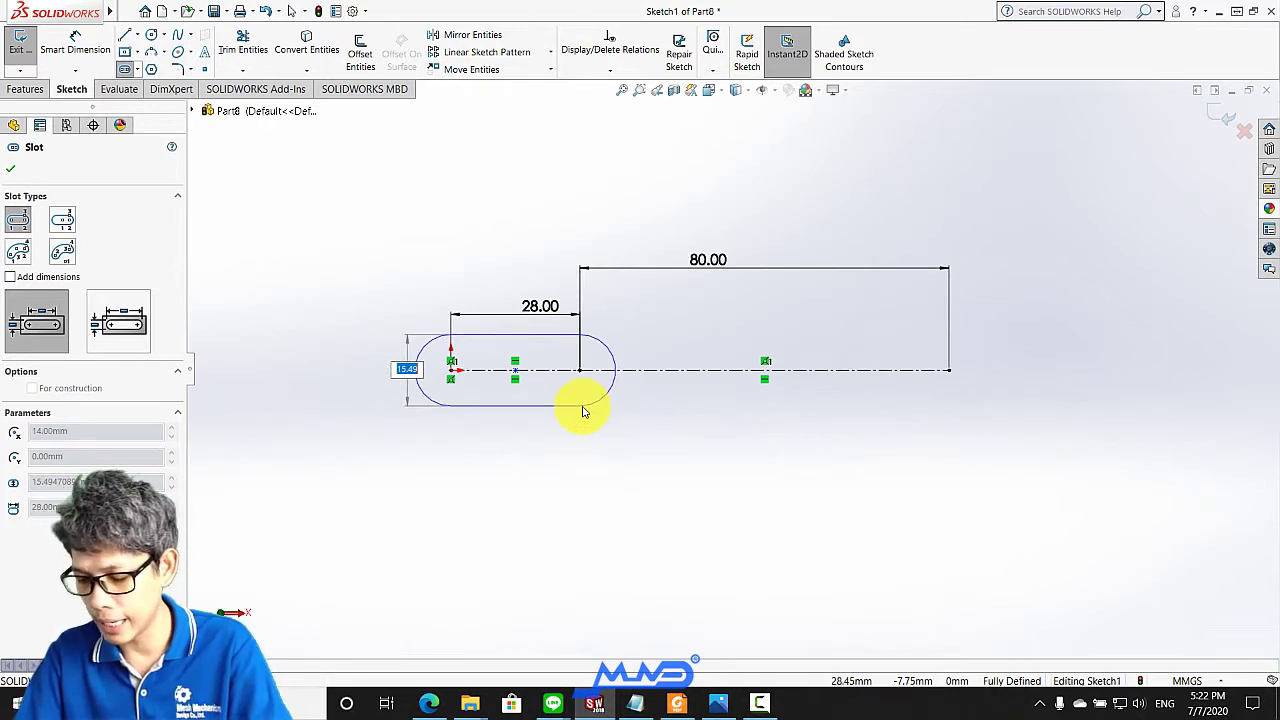
text(22*2)
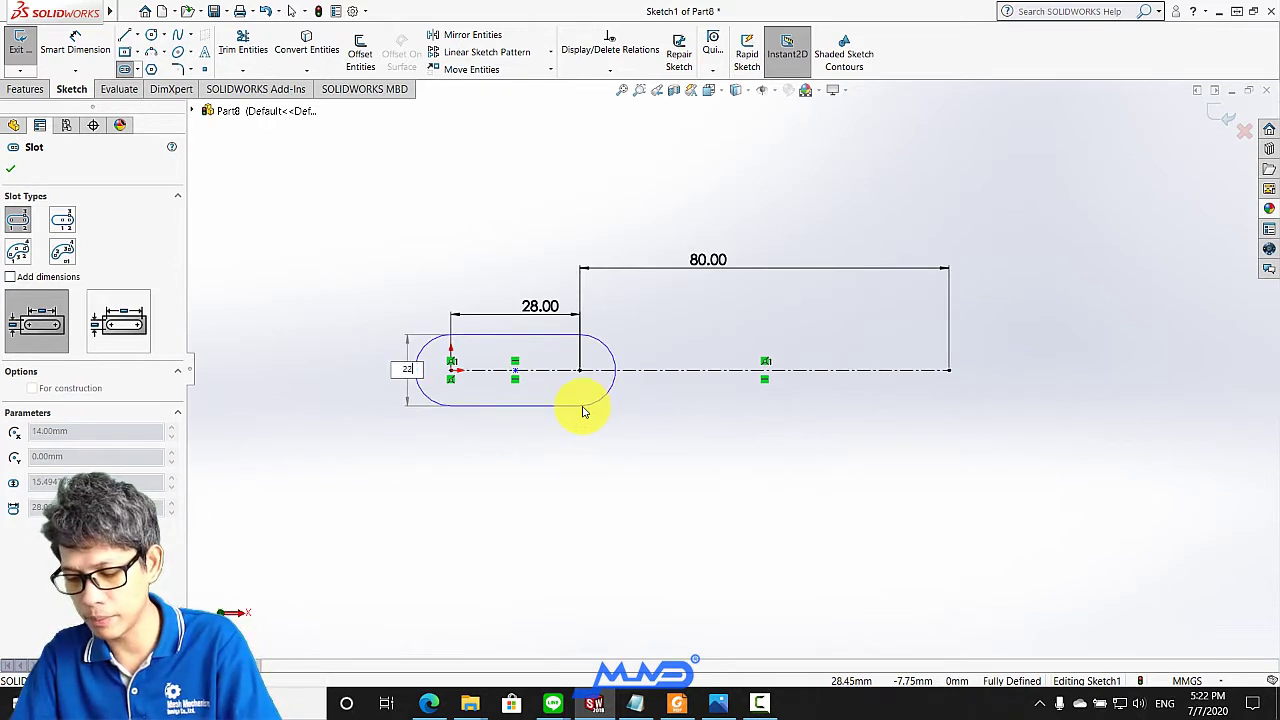
key(Return)
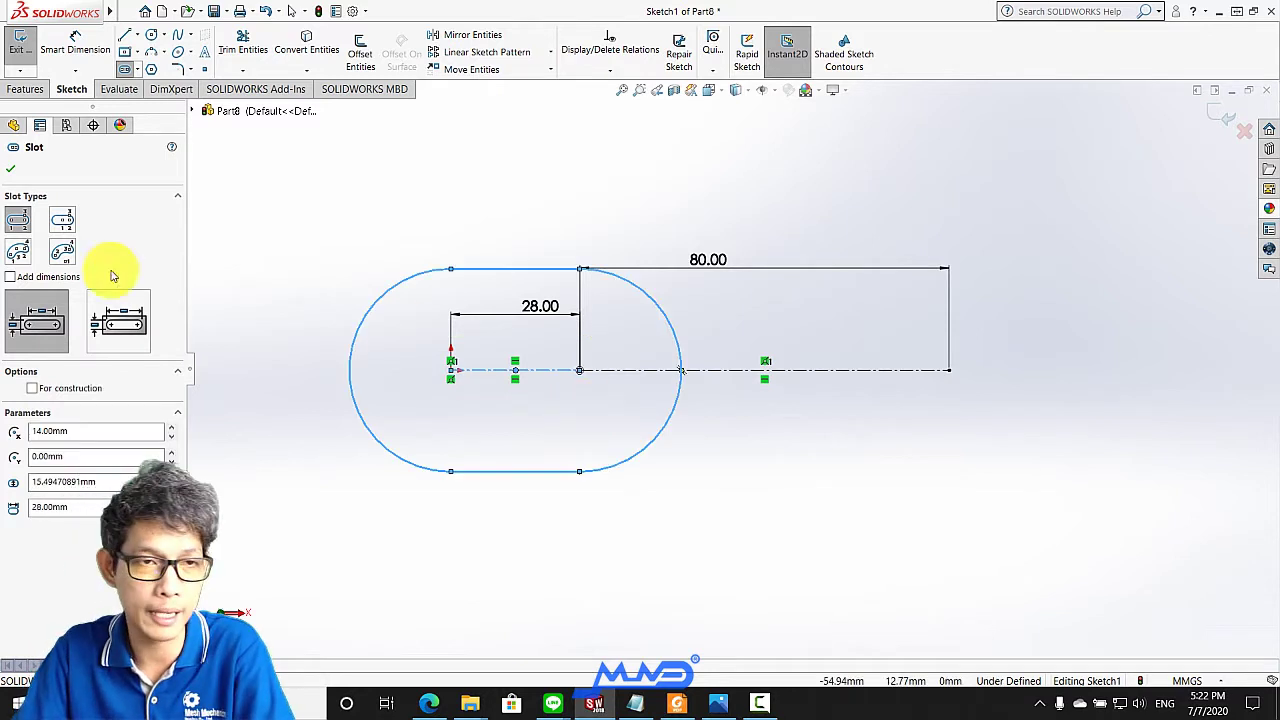
click(6, 173)
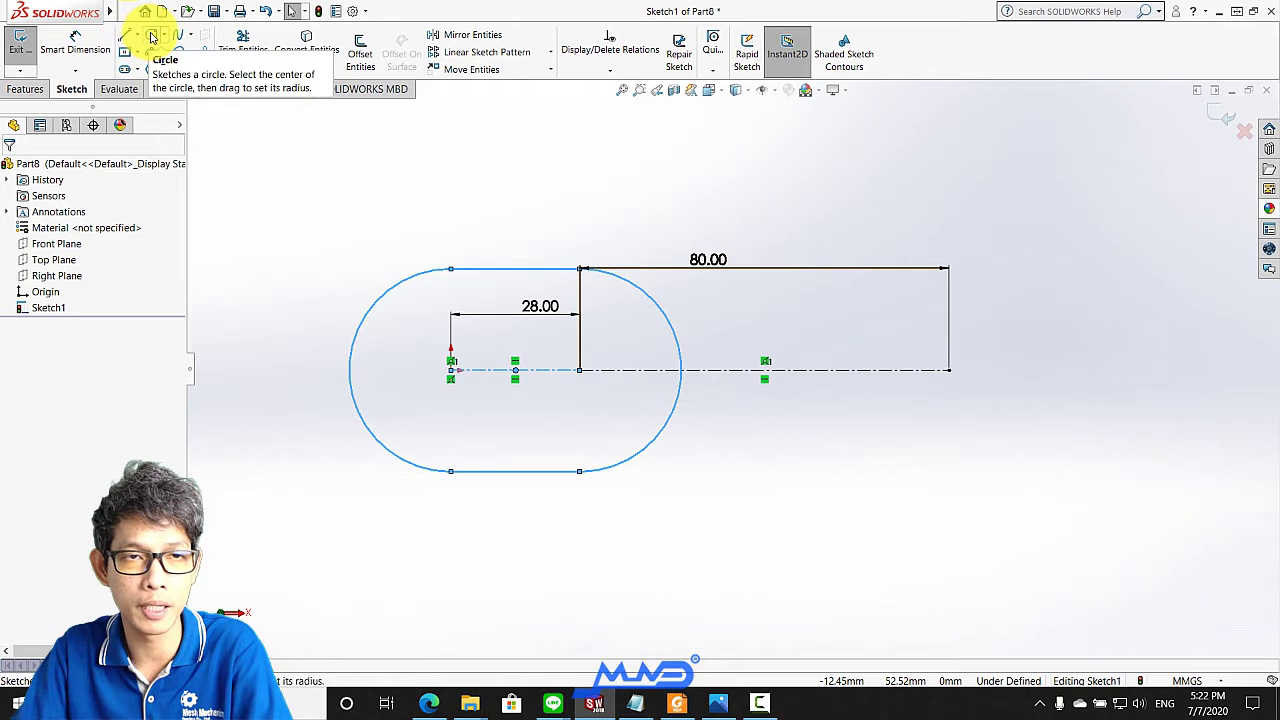
Draw a Ø50 mm circle centred on the centerline's far end at 80 mm
click(151, 37)
click(949, 370)
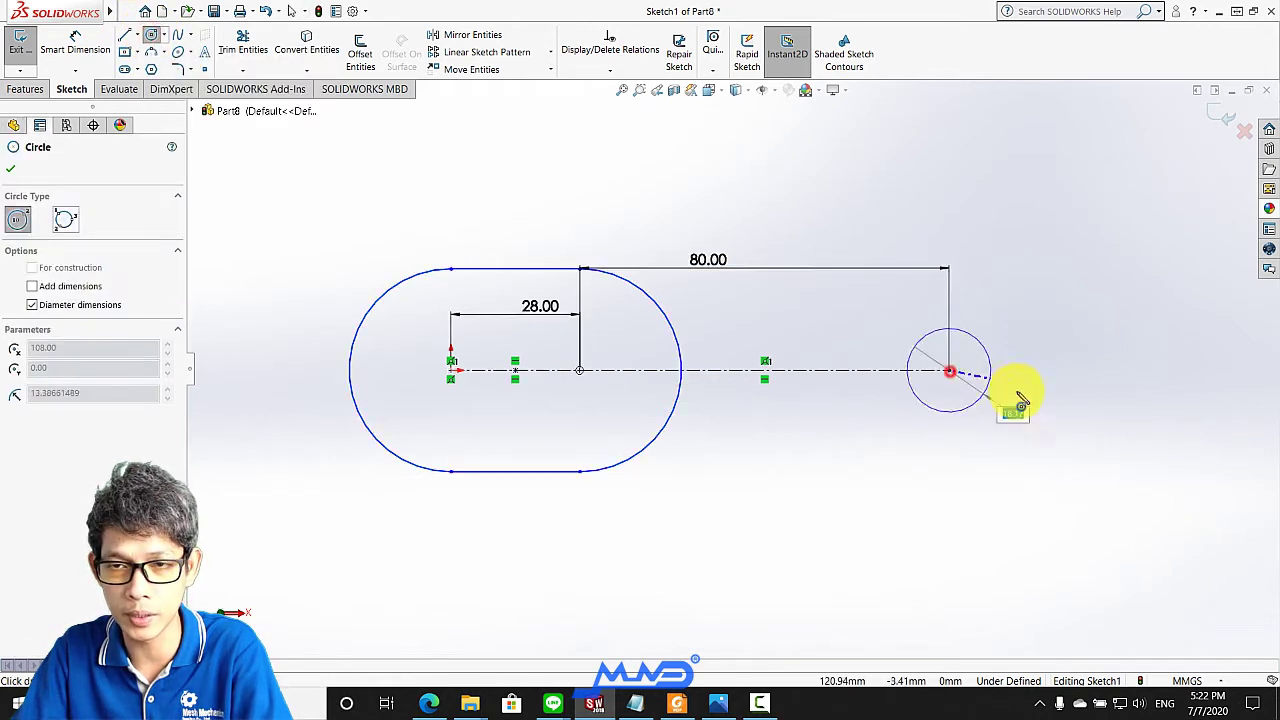
click(1056, 409)
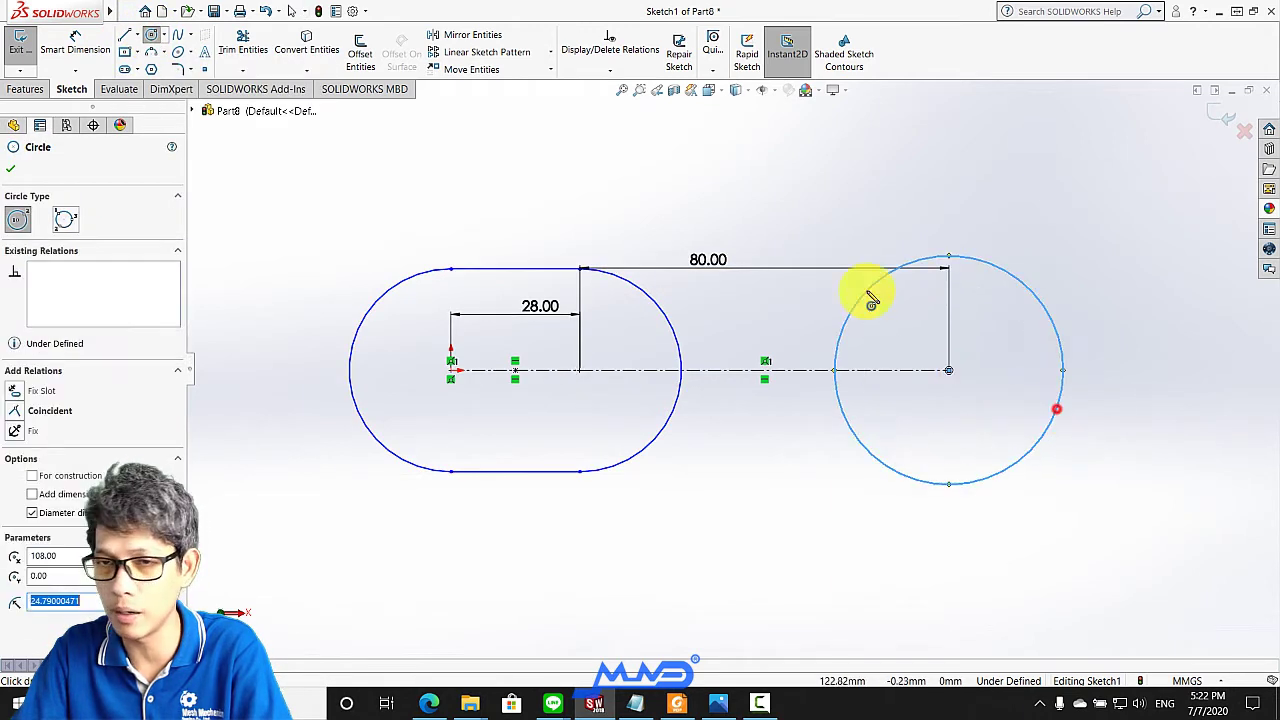
click(98, 58)
click(1022, 292)
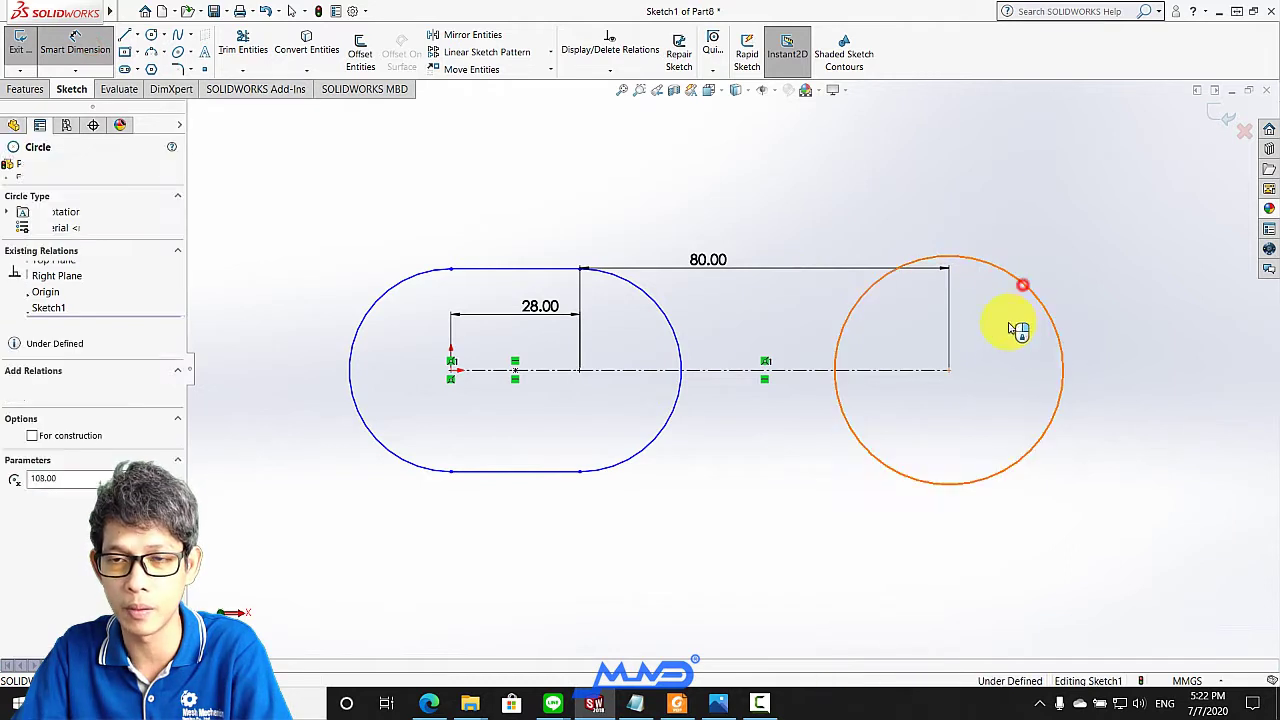
click(1014, 329)
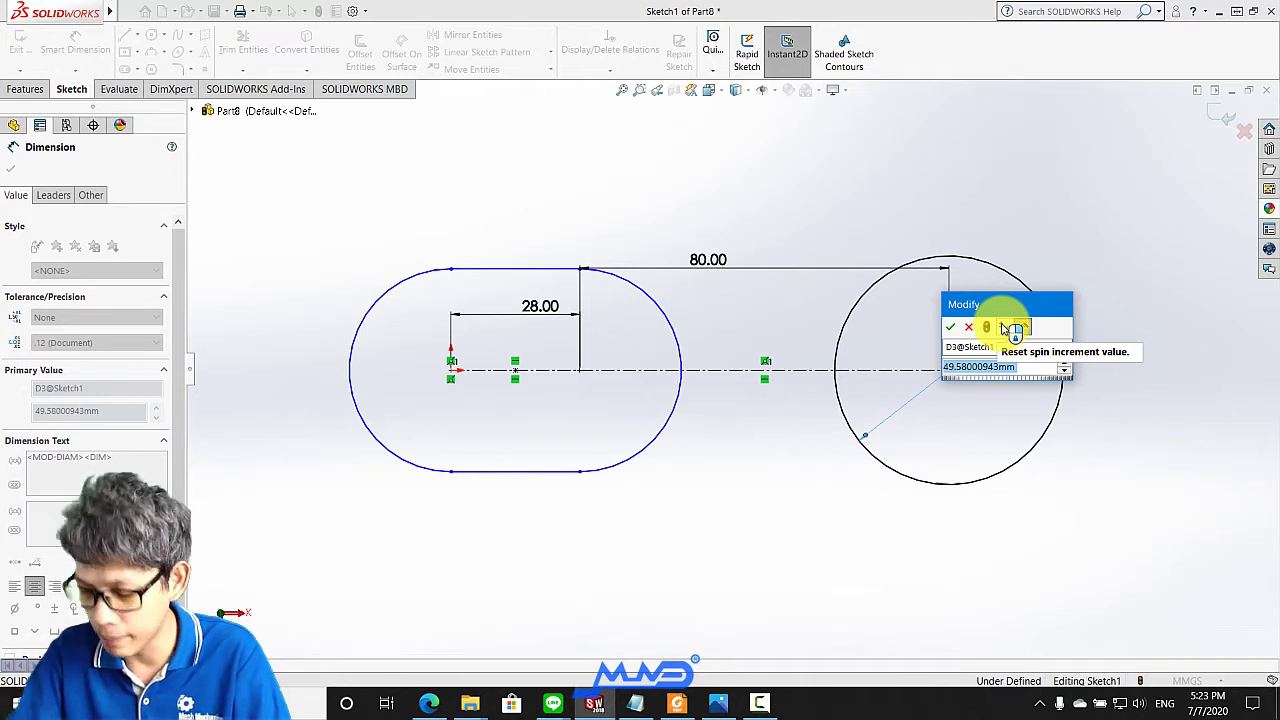
text(50)
key(Return)
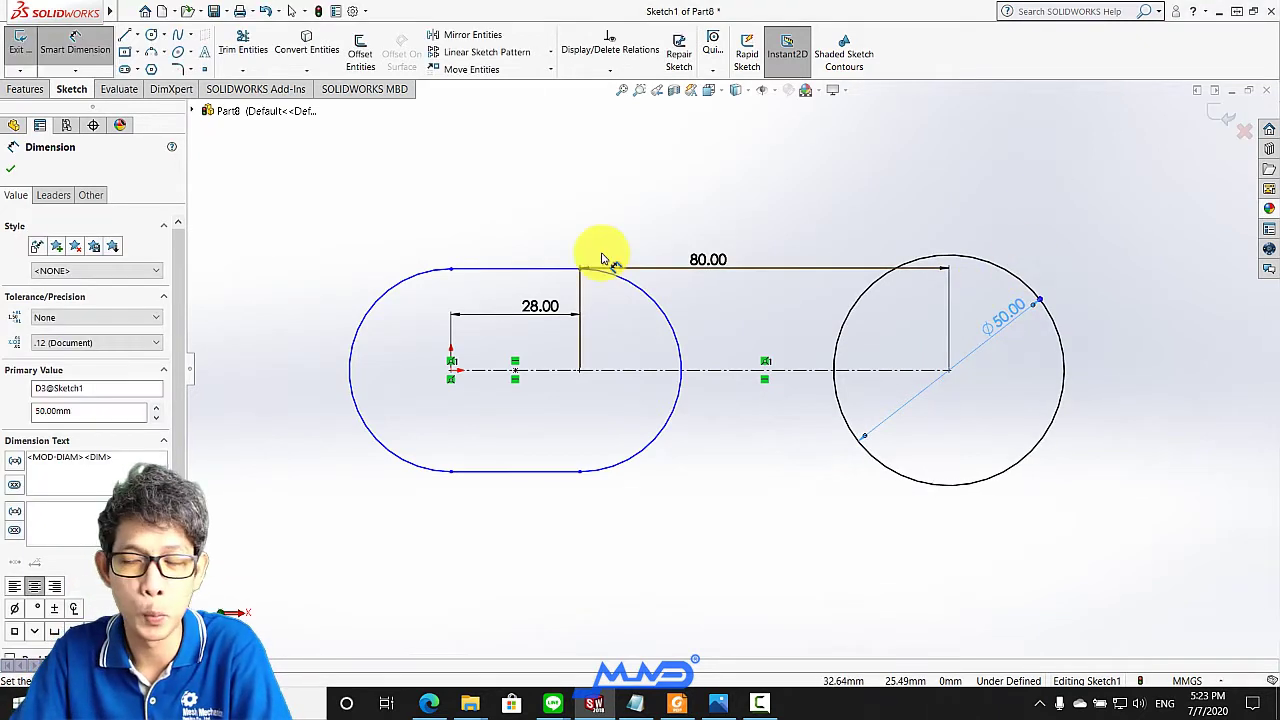
click(12, 168)
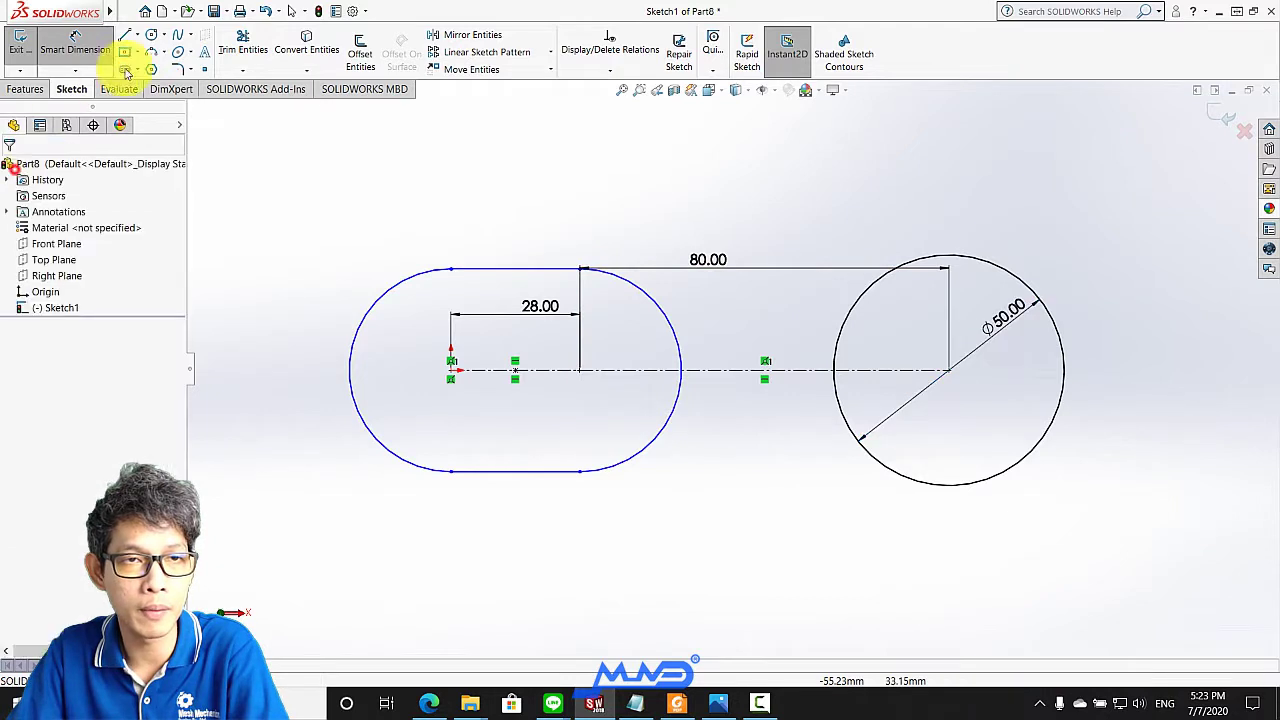
Draw a smaller concentric circle inside it and place its diameter dimension below
click(153, 37)
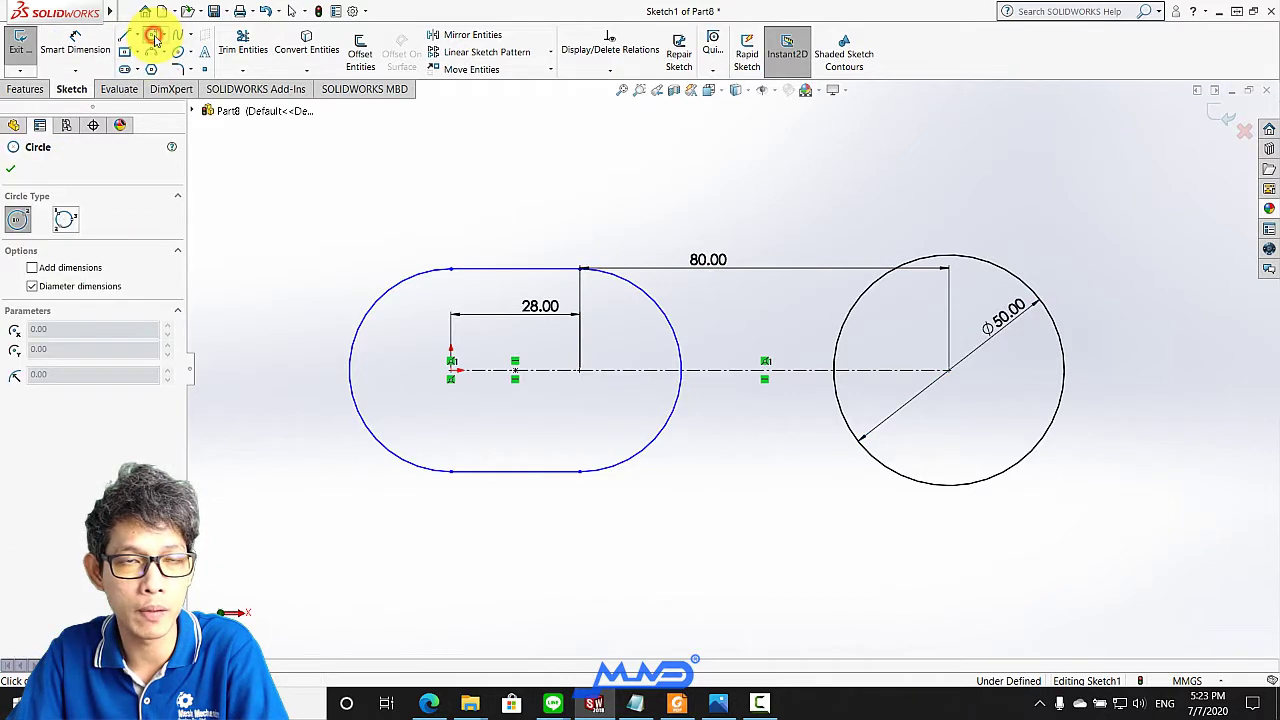
click(950, 371)
click(995, 422)
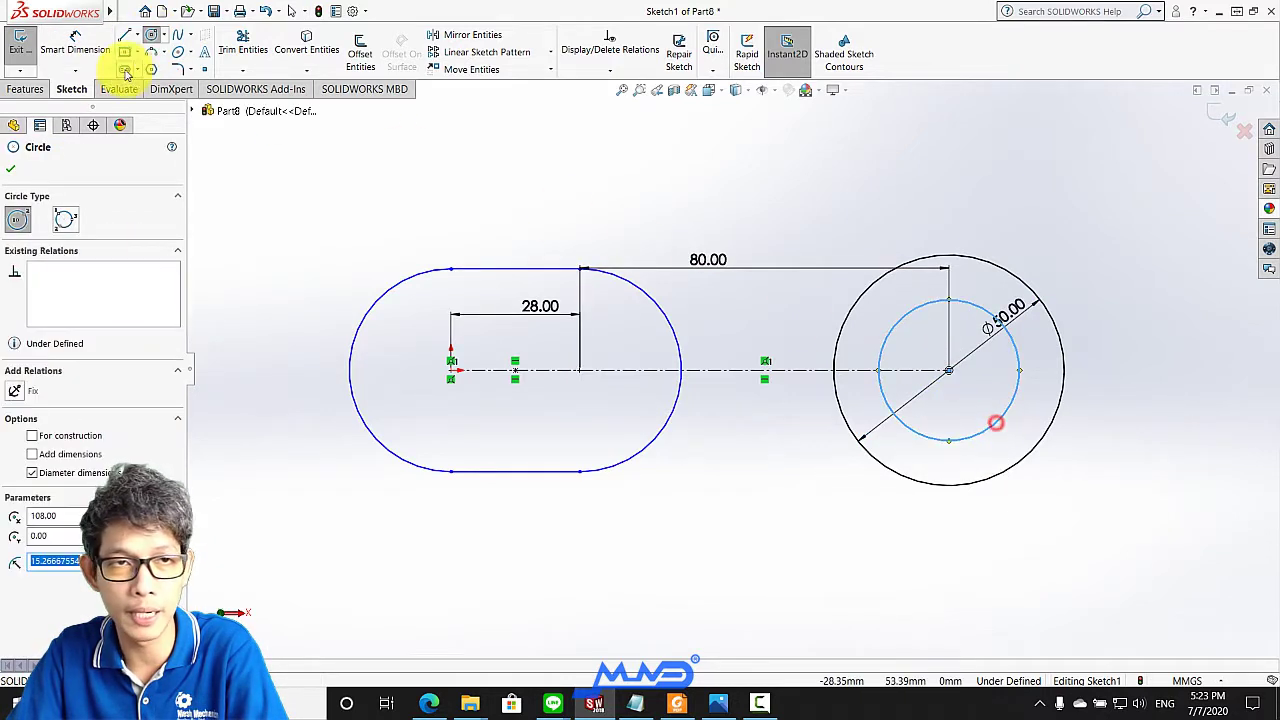
click(100, 47)
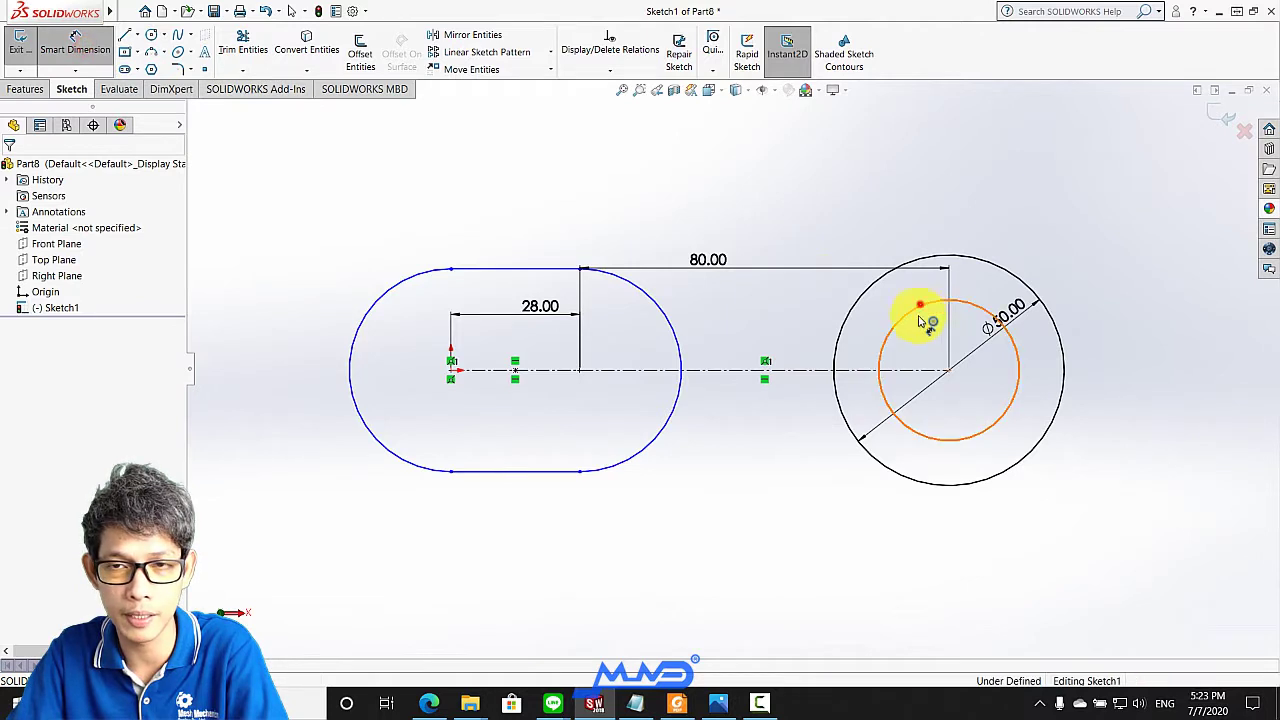
click(920, 304)
click(930, 530)
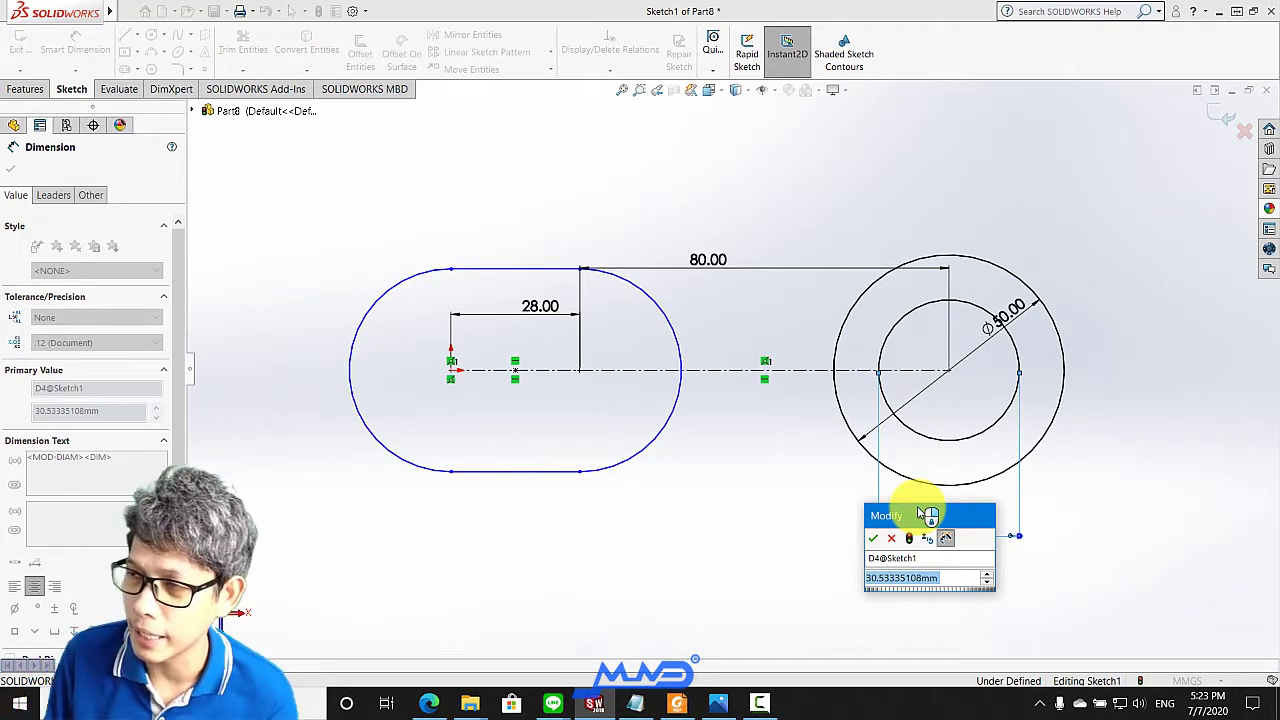
Set the inner circle's diameter to the average of 28.52 and 28.57 (28.55)
text(2)
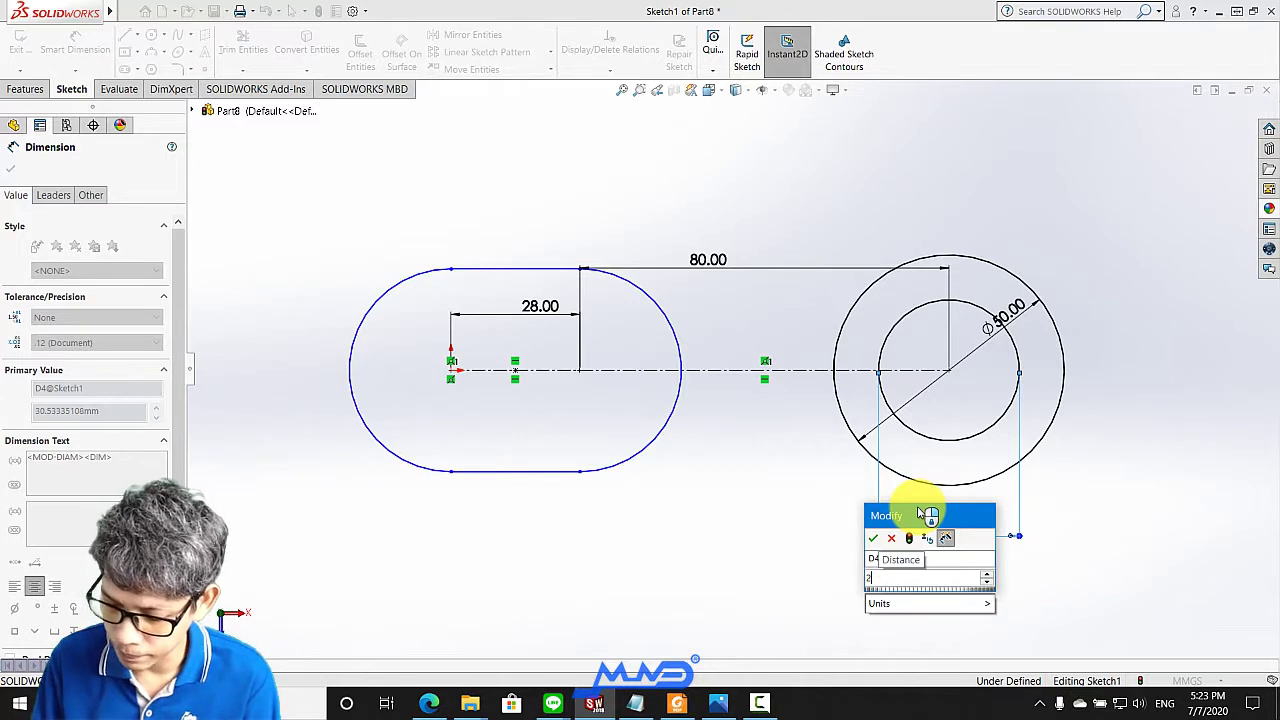
text(8.52)
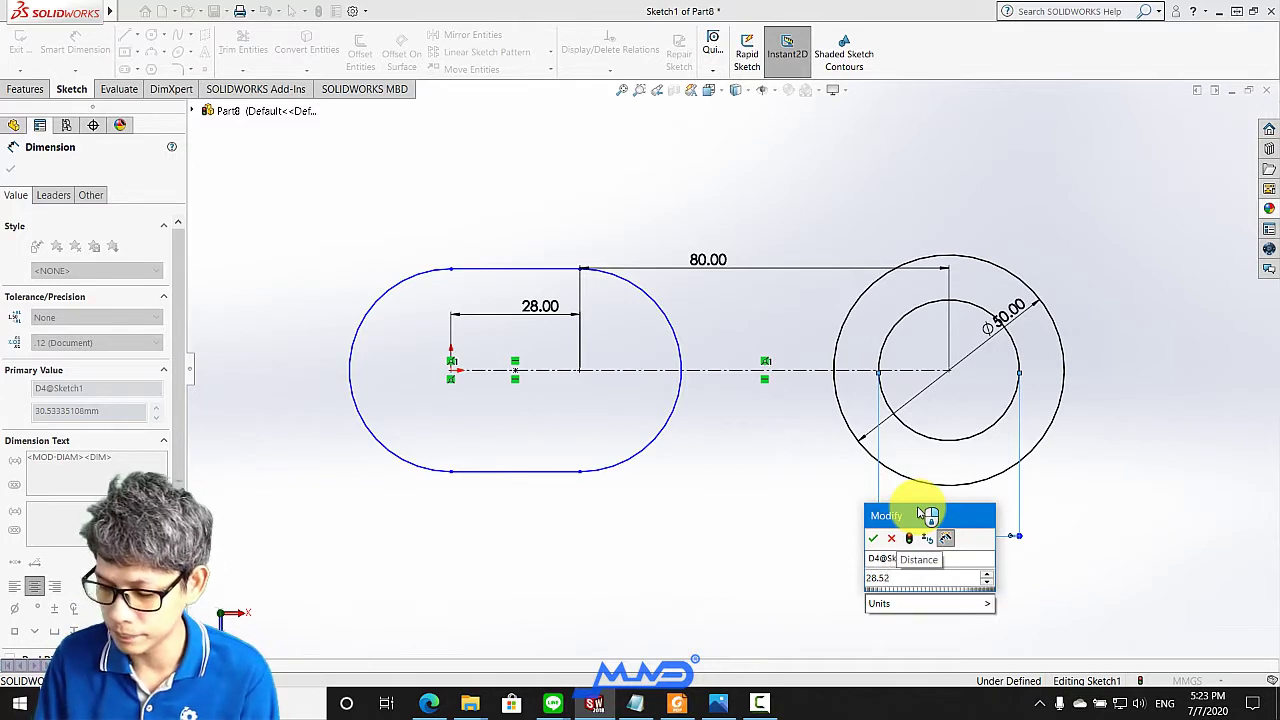
text(/)
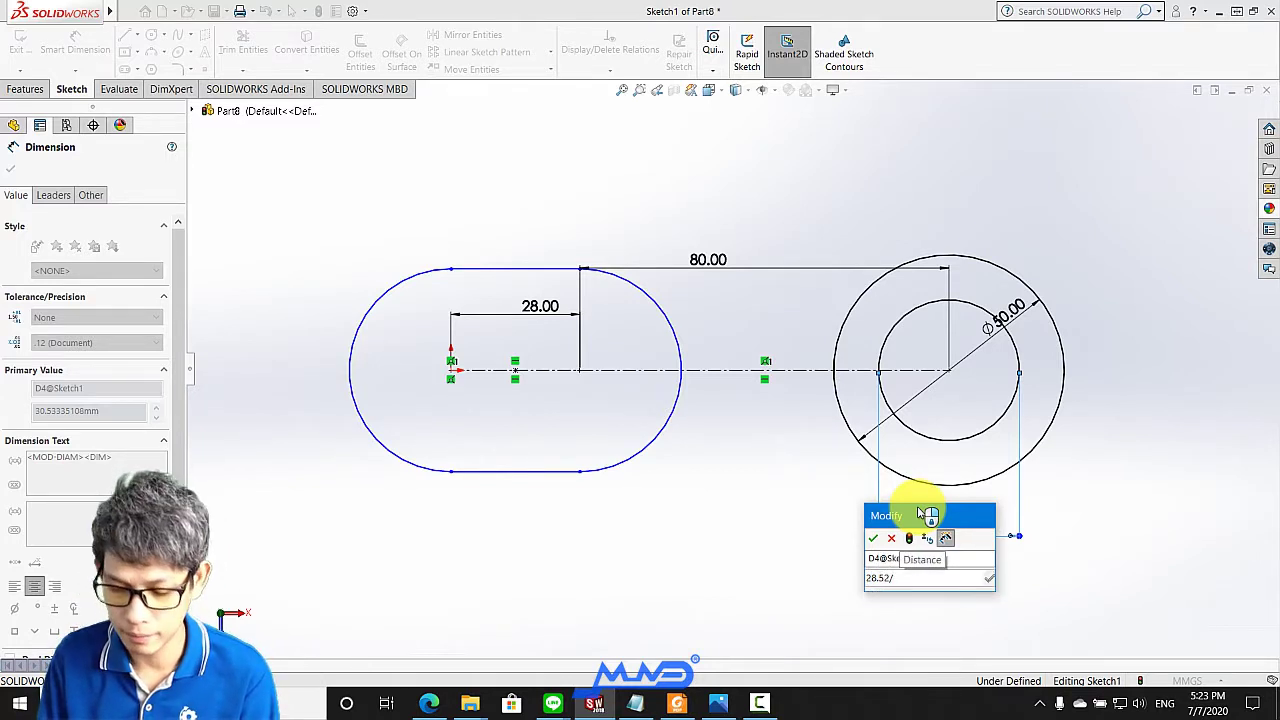
key(BackSpace)
text(+)
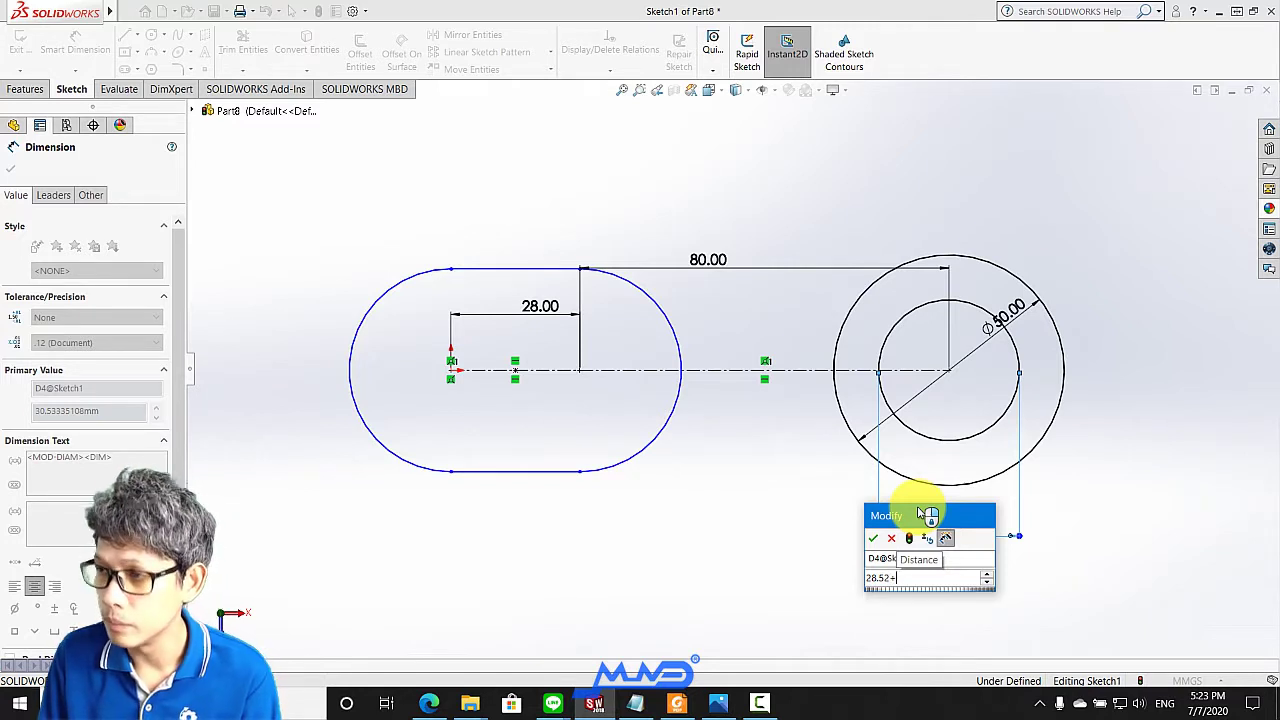
text(28.57)
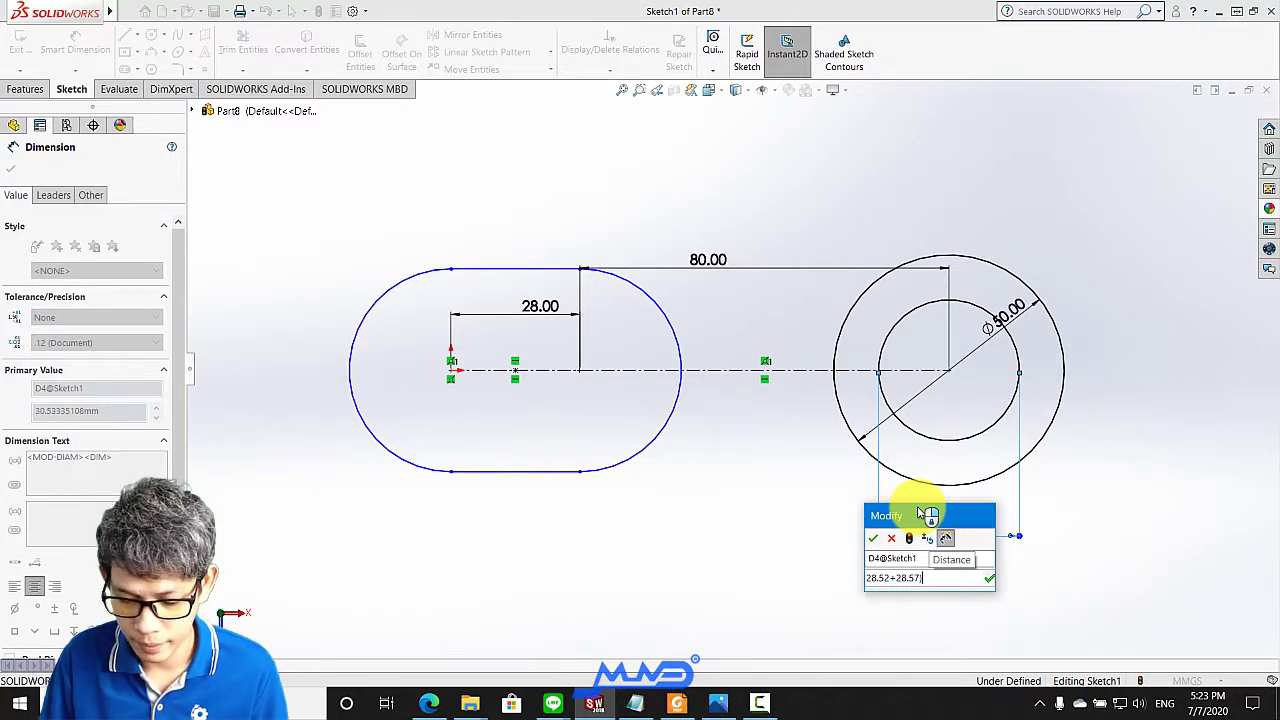
text(=)
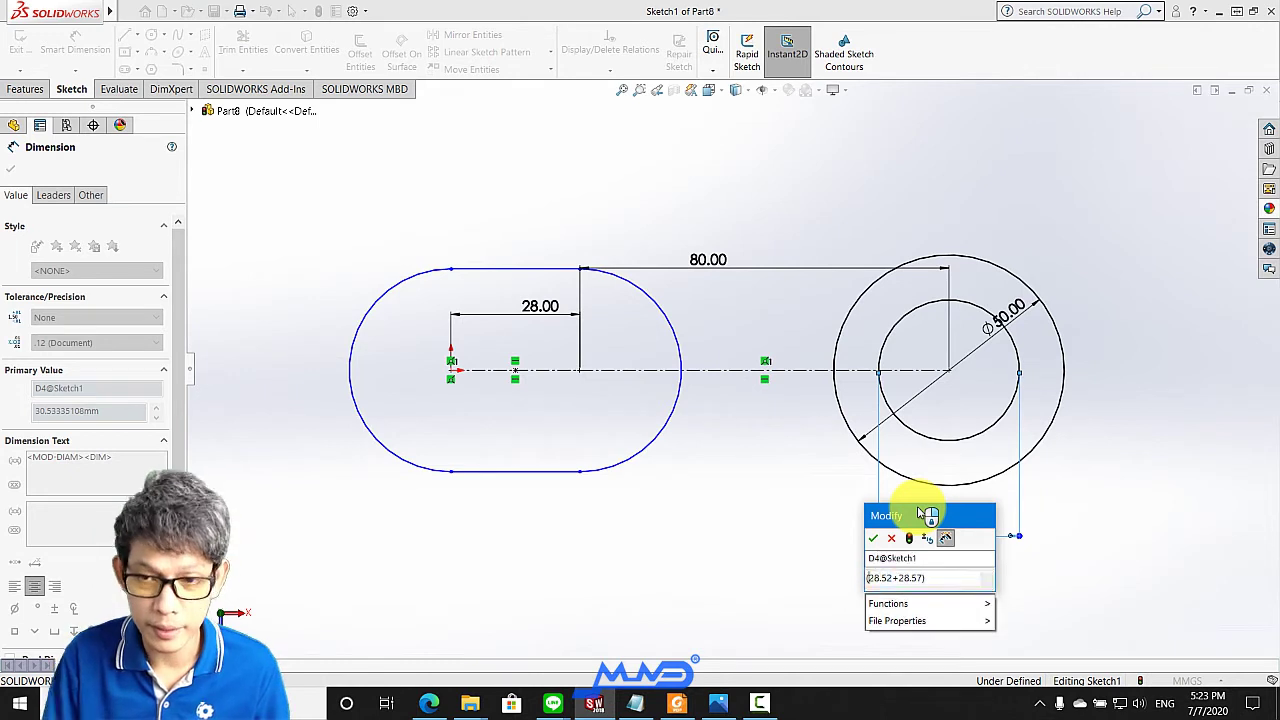
key(End)
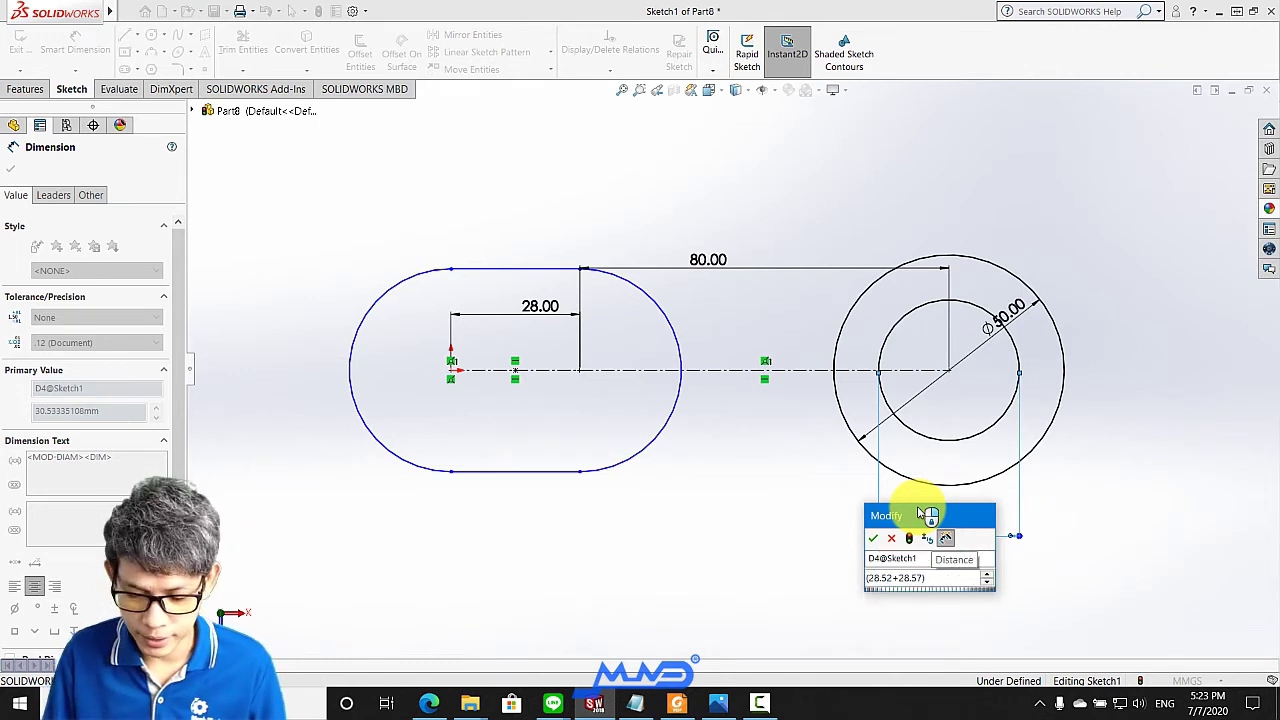
text(/2)
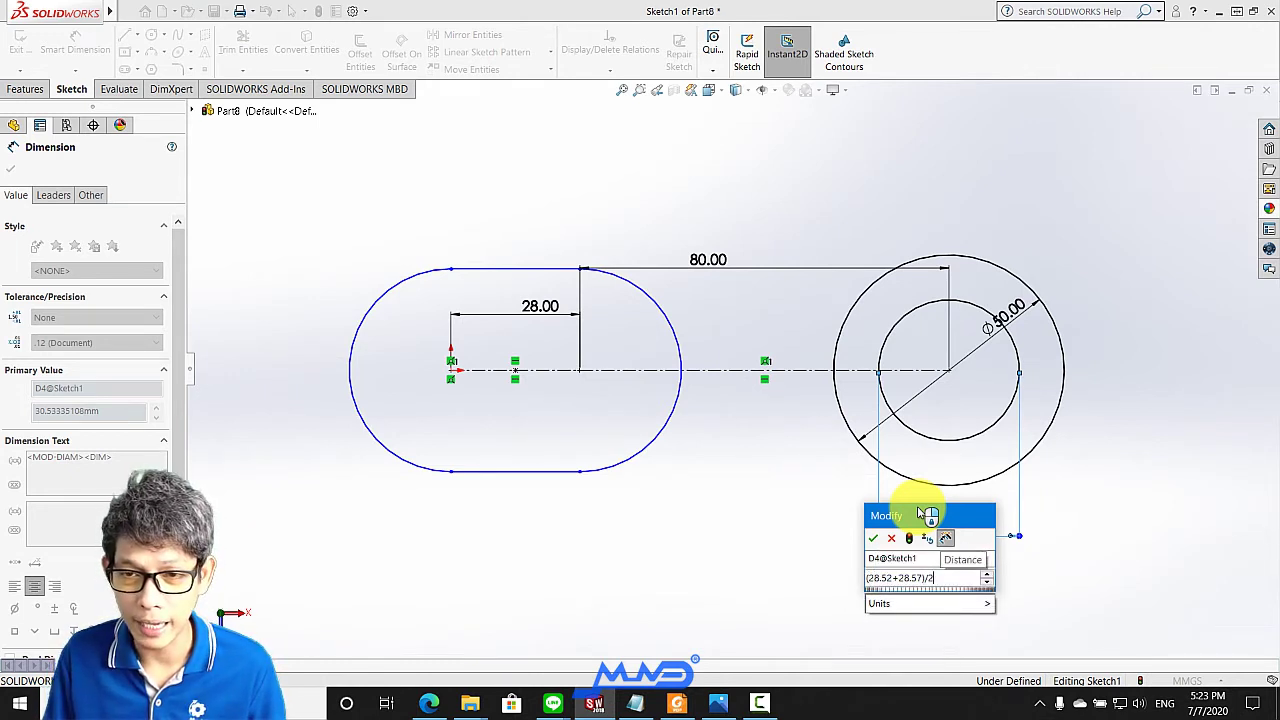
key(Return)
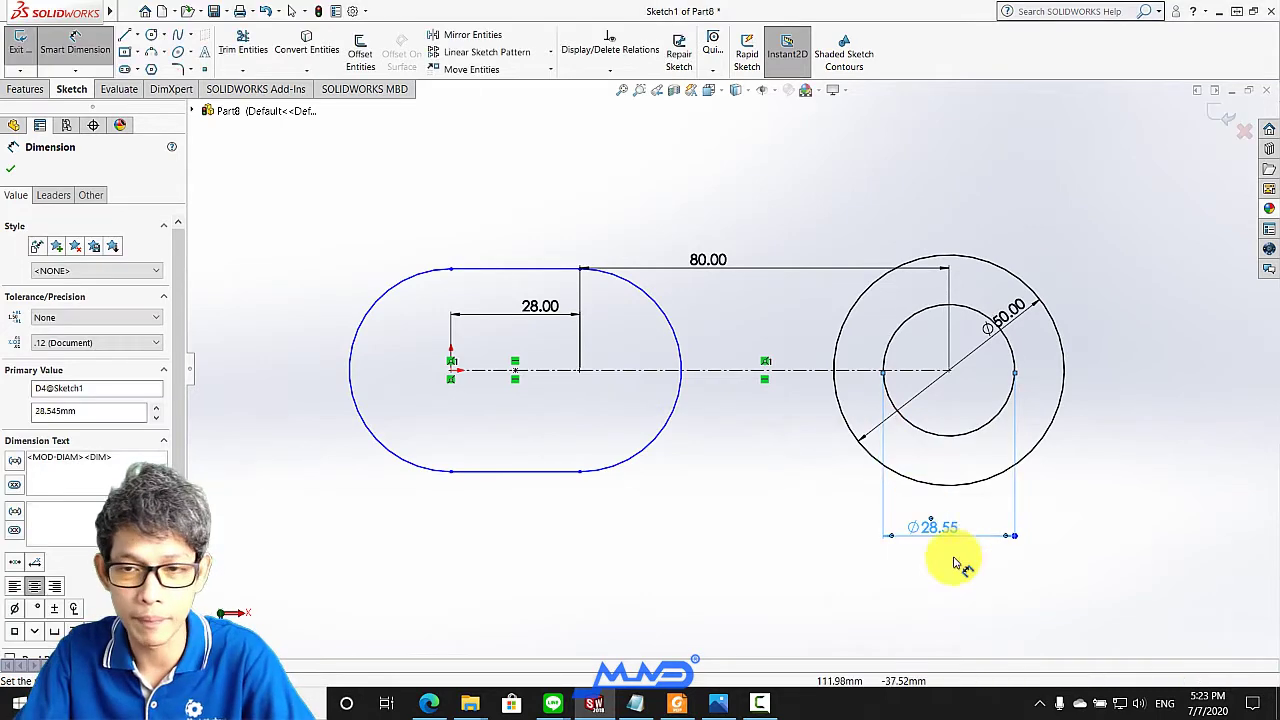
Add 'REAM' to the Ø28.55 dimension text and close the dimension settings
scroll(925, 555, down, 2)
scroll(711, 477, up, 3)
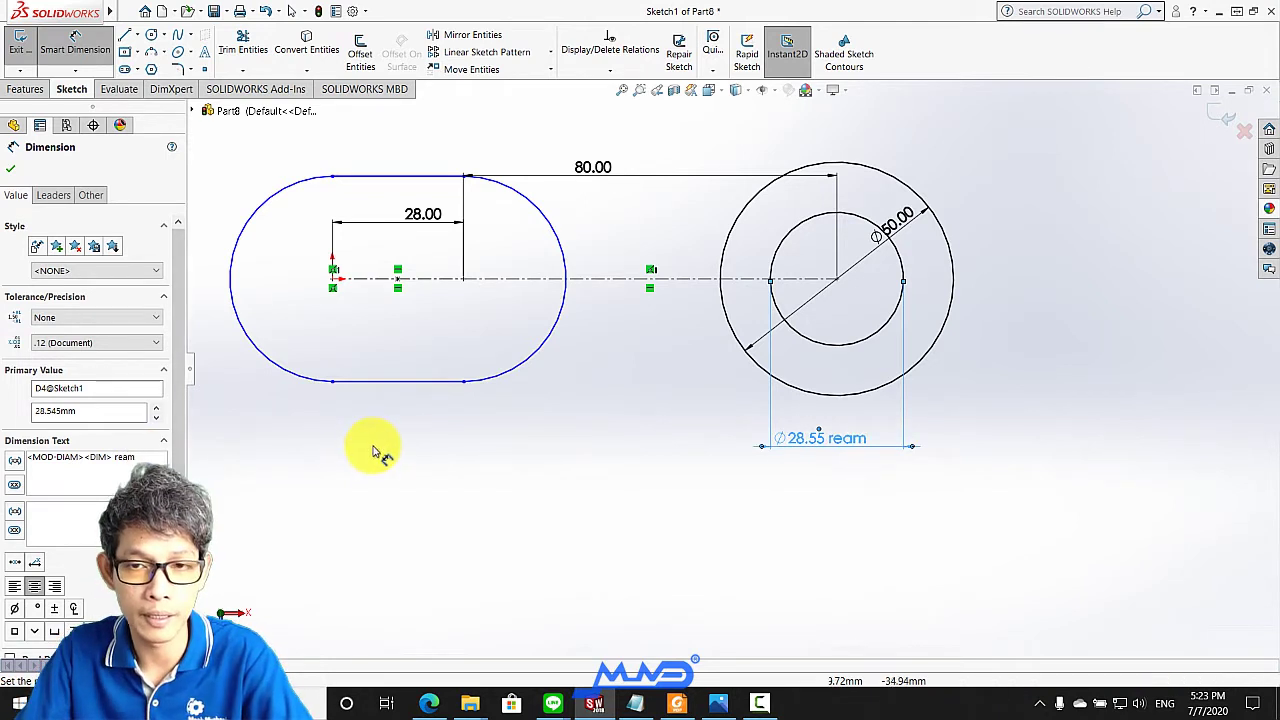
key(BackSpace)
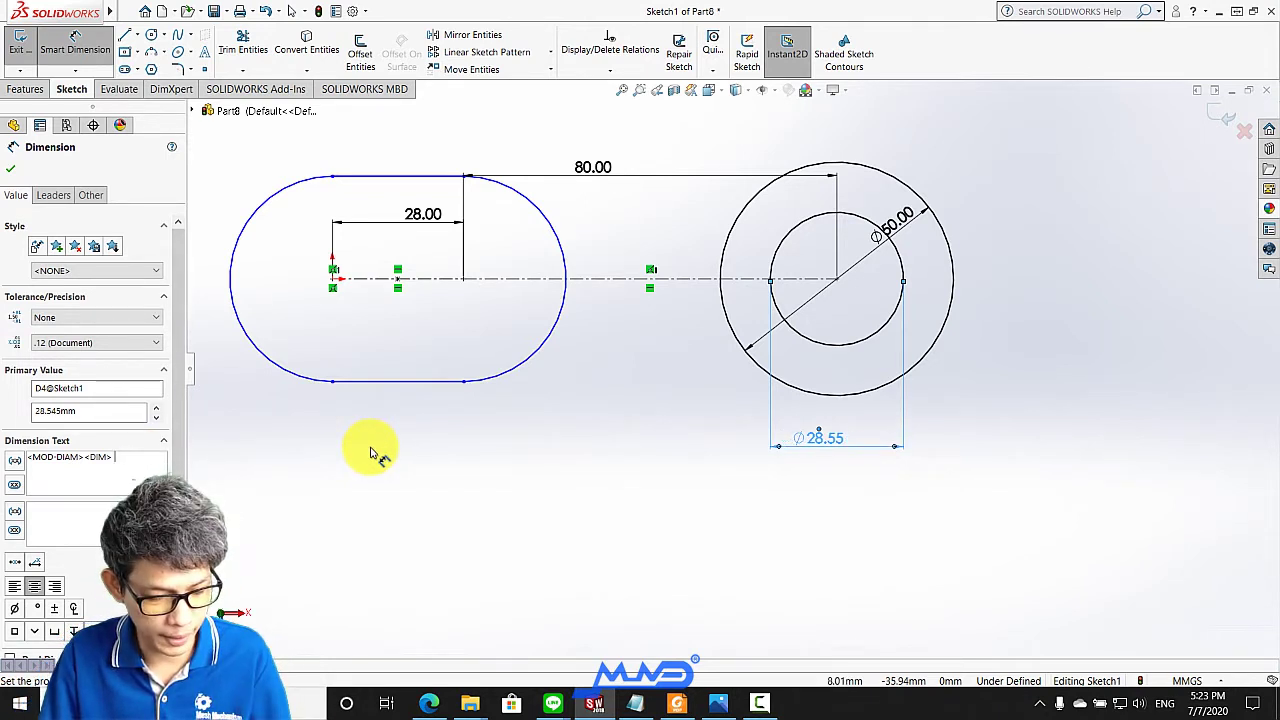
text(REAM)
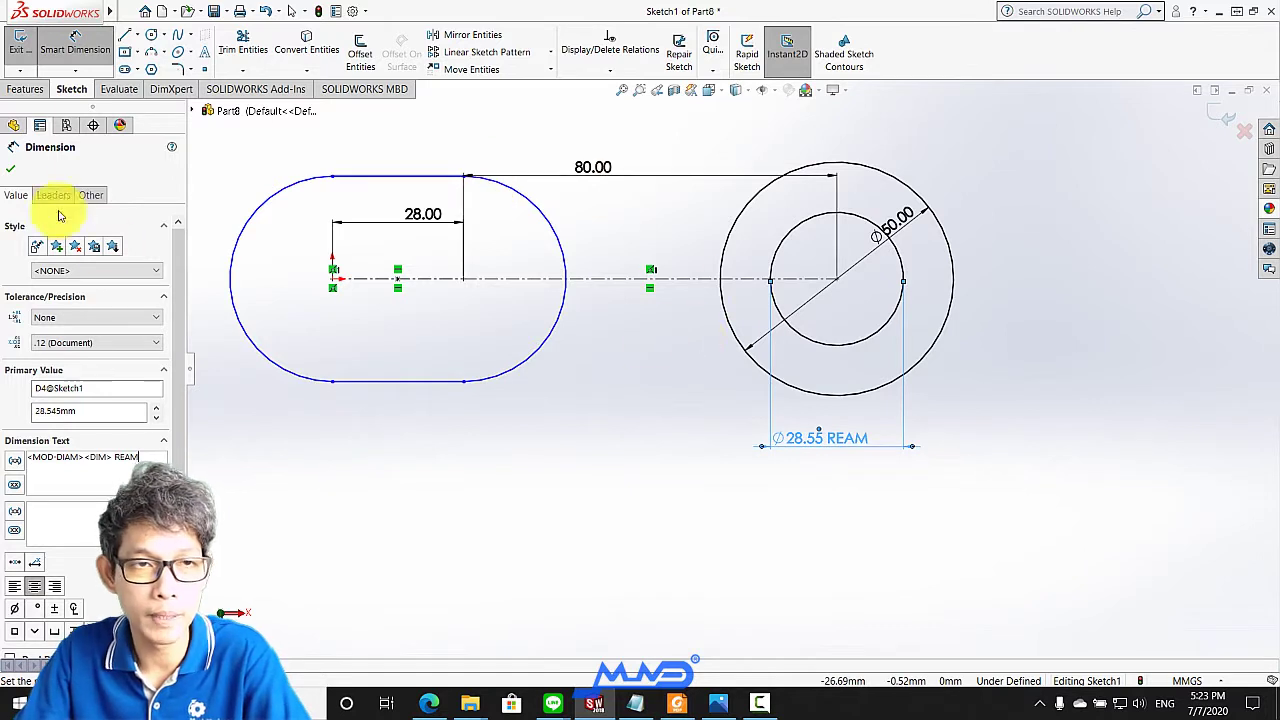
click(15, 166)
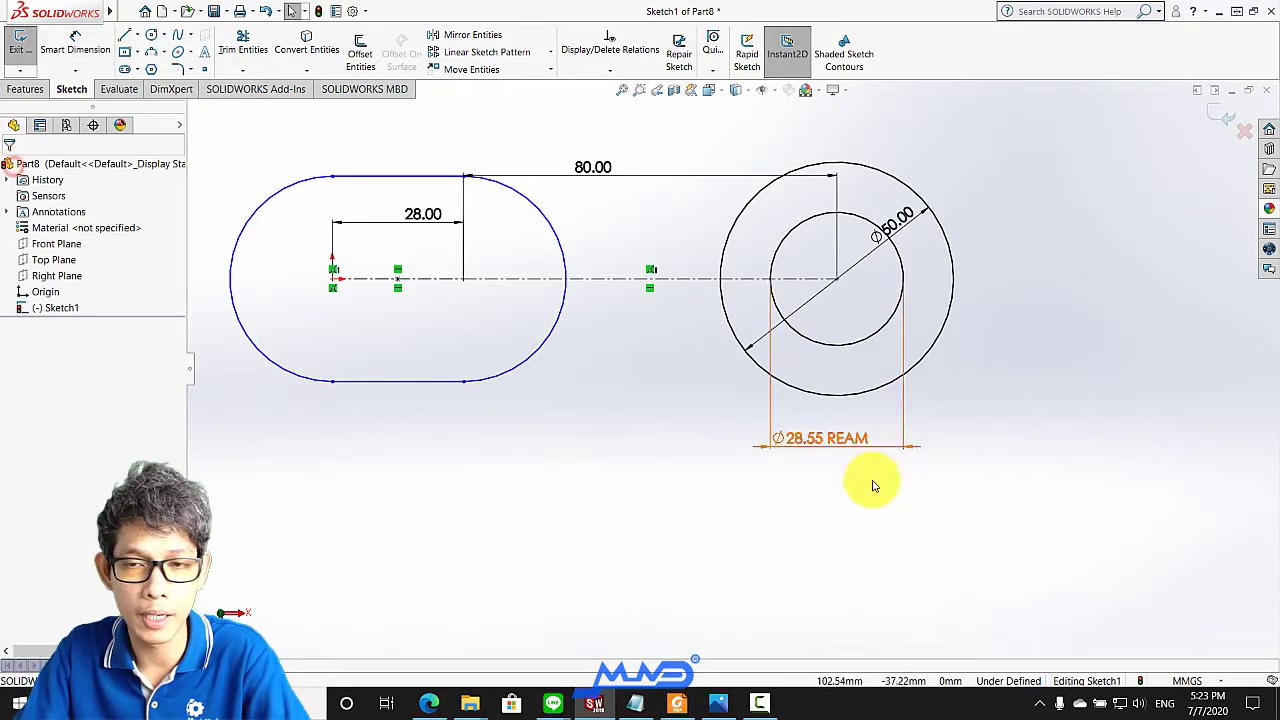
click(830, 442)
scroll(870, 430, down, 2)
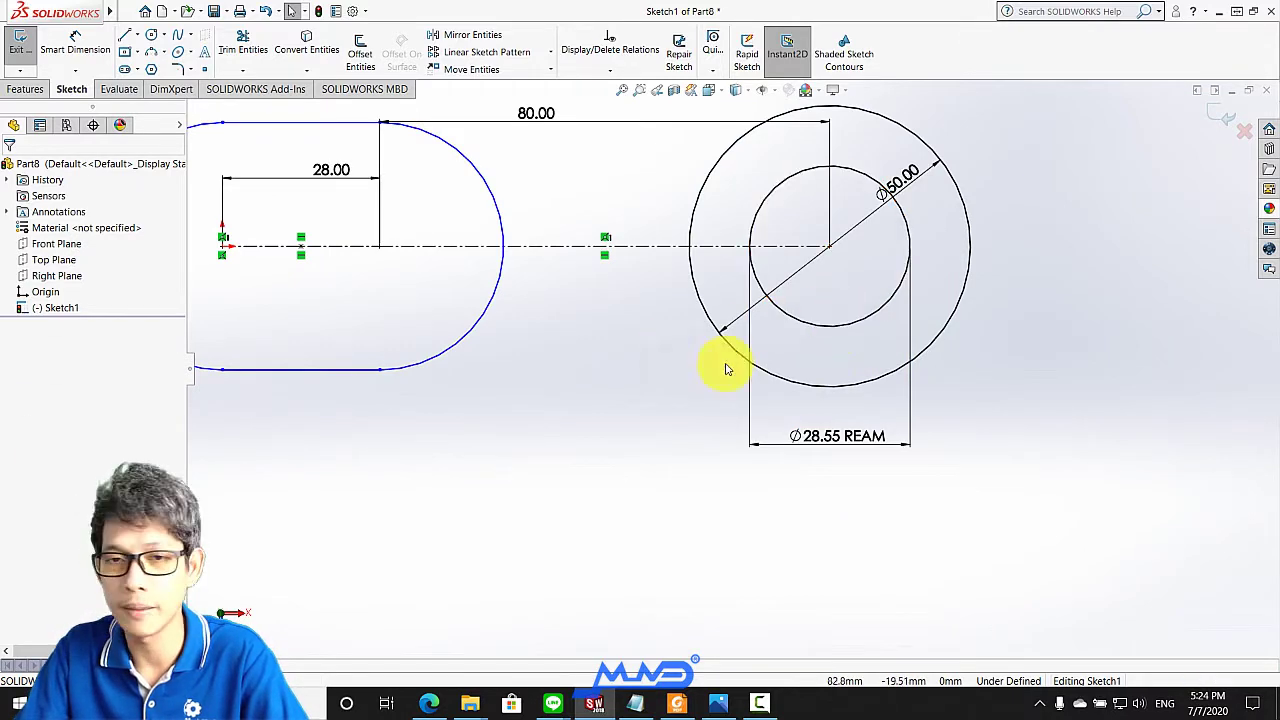
scroll(829, 306, down, 2)
scroll(722, 330, up, 3)
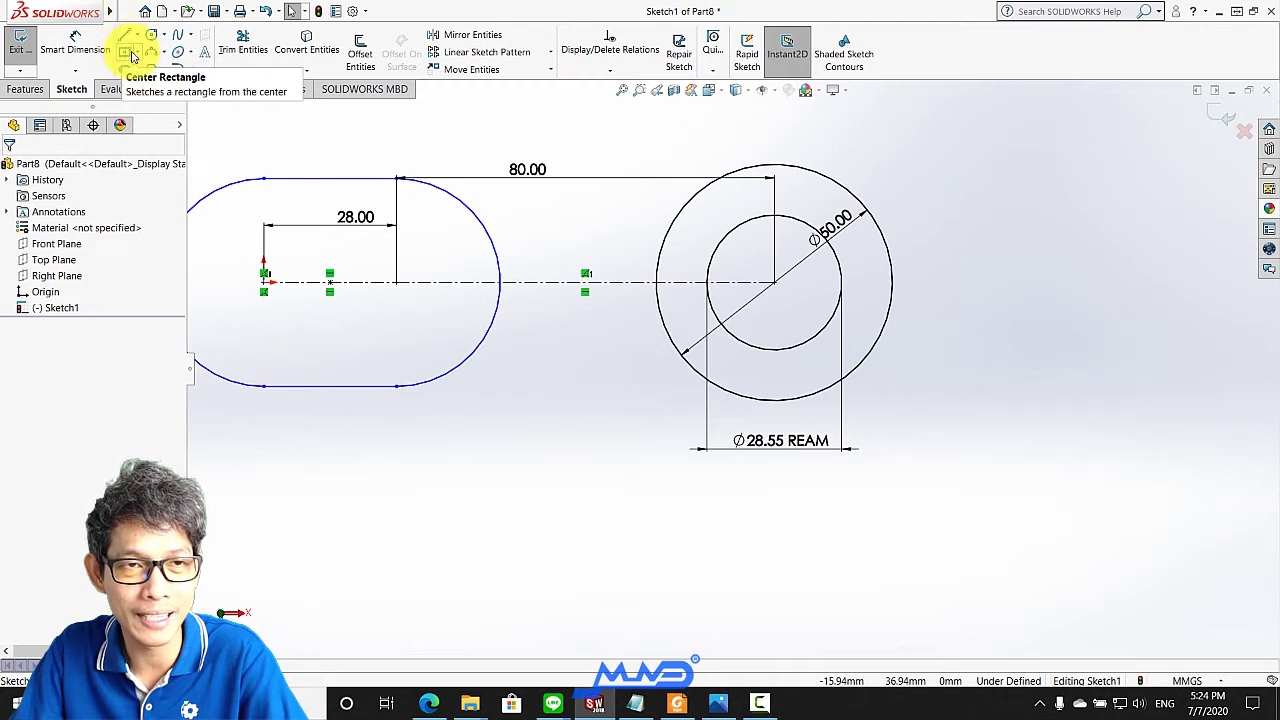
Draw a small corner rectangle across the bottom of the inner circle
click(138, 53)
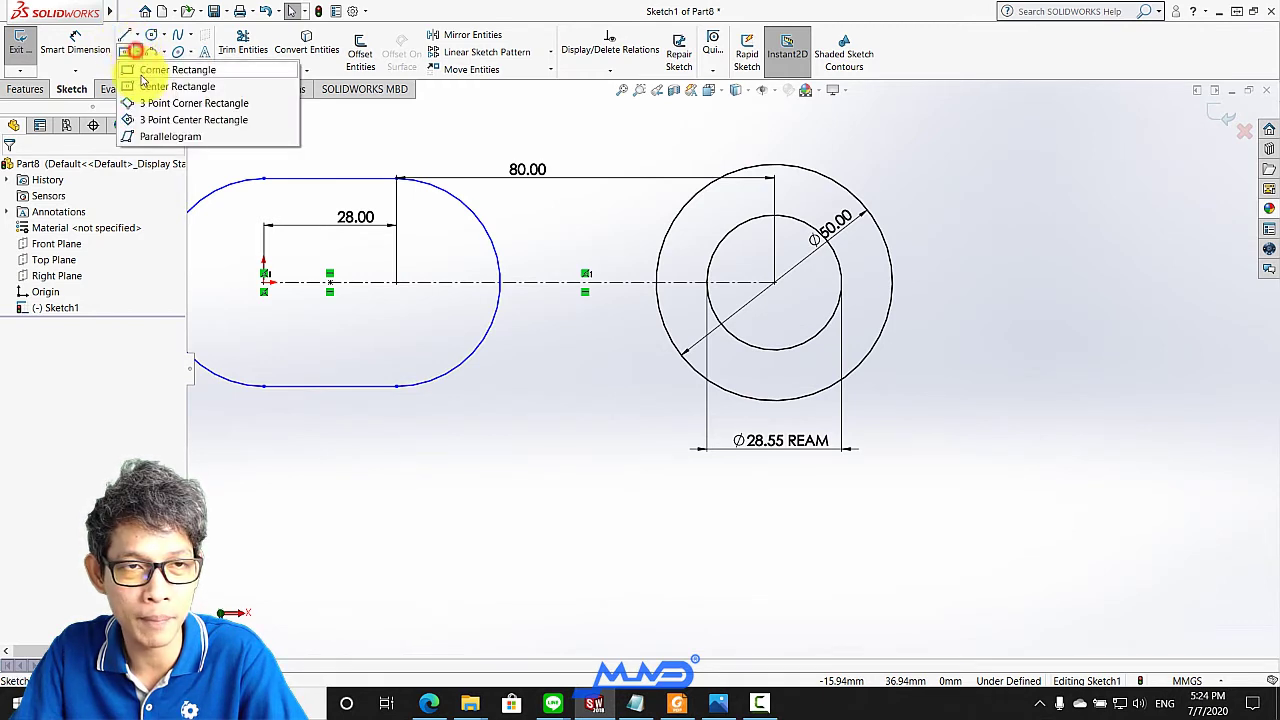
click(148, 75)
scroll(768, 343, down, 3)
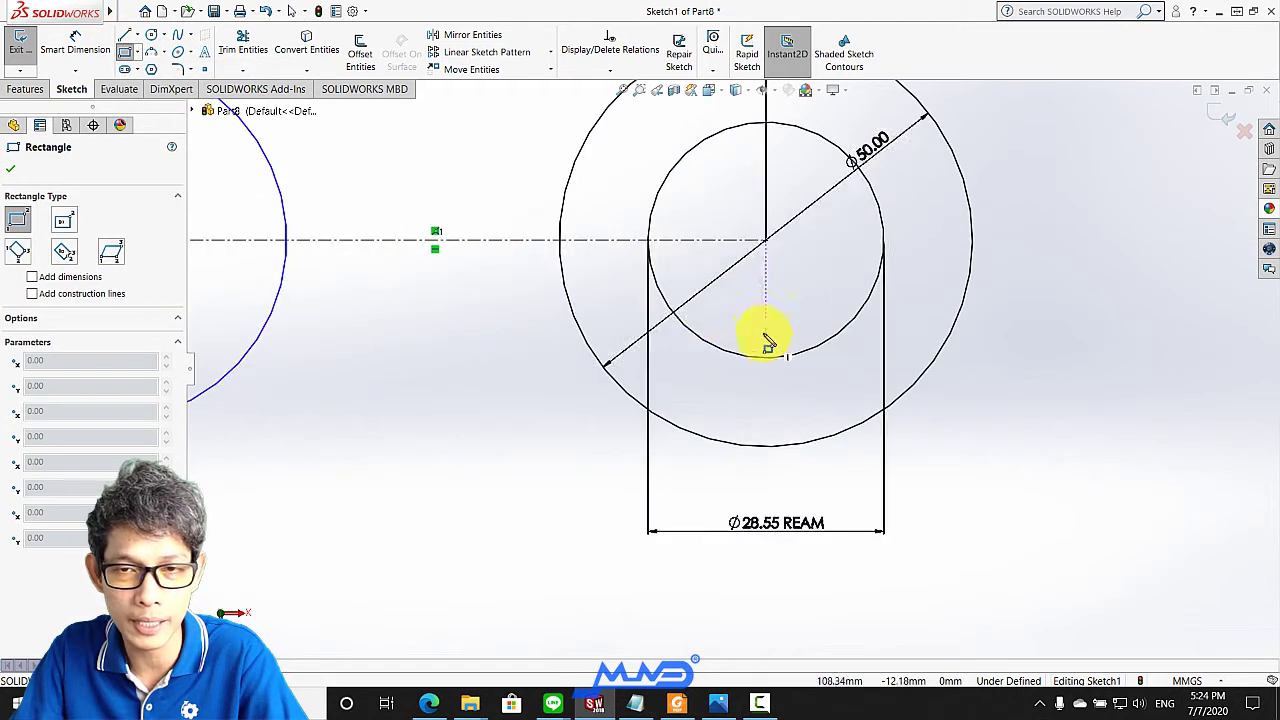
drag(728, 324, 804, 406)
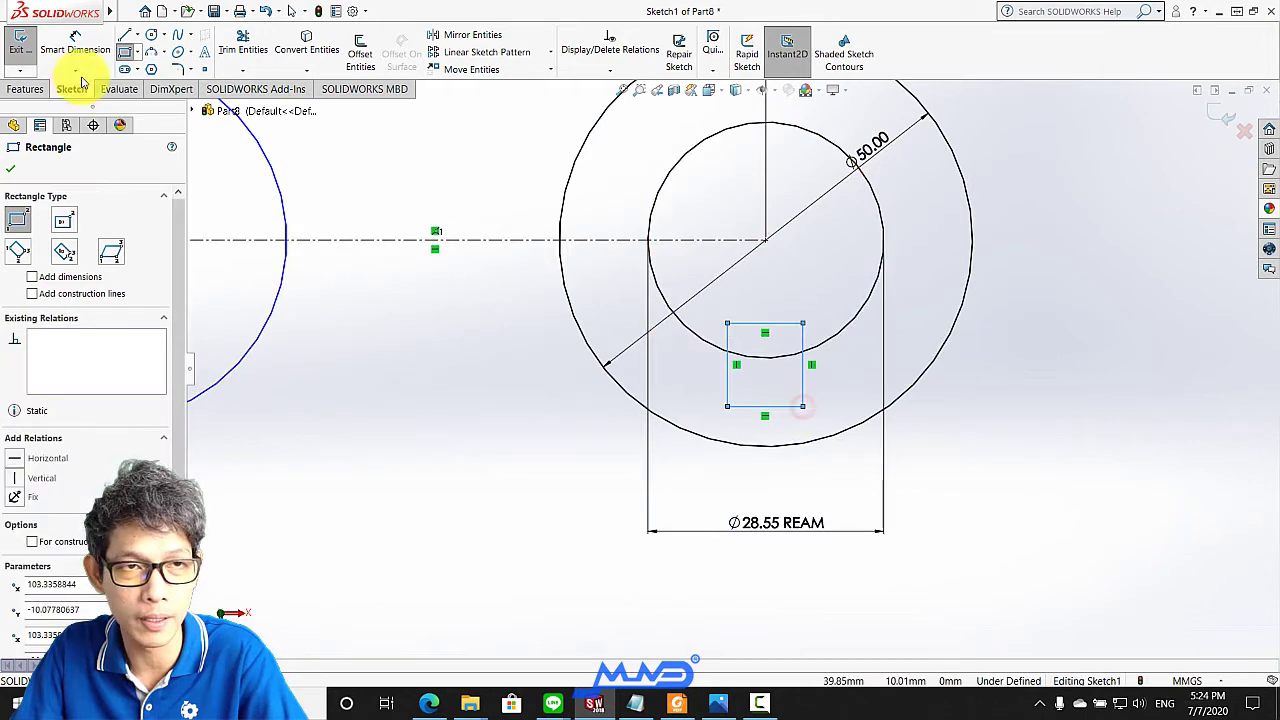
Dimension the rectangle's bottom edge width to 3.15 mm
click(75, 45)
click(780, 418)
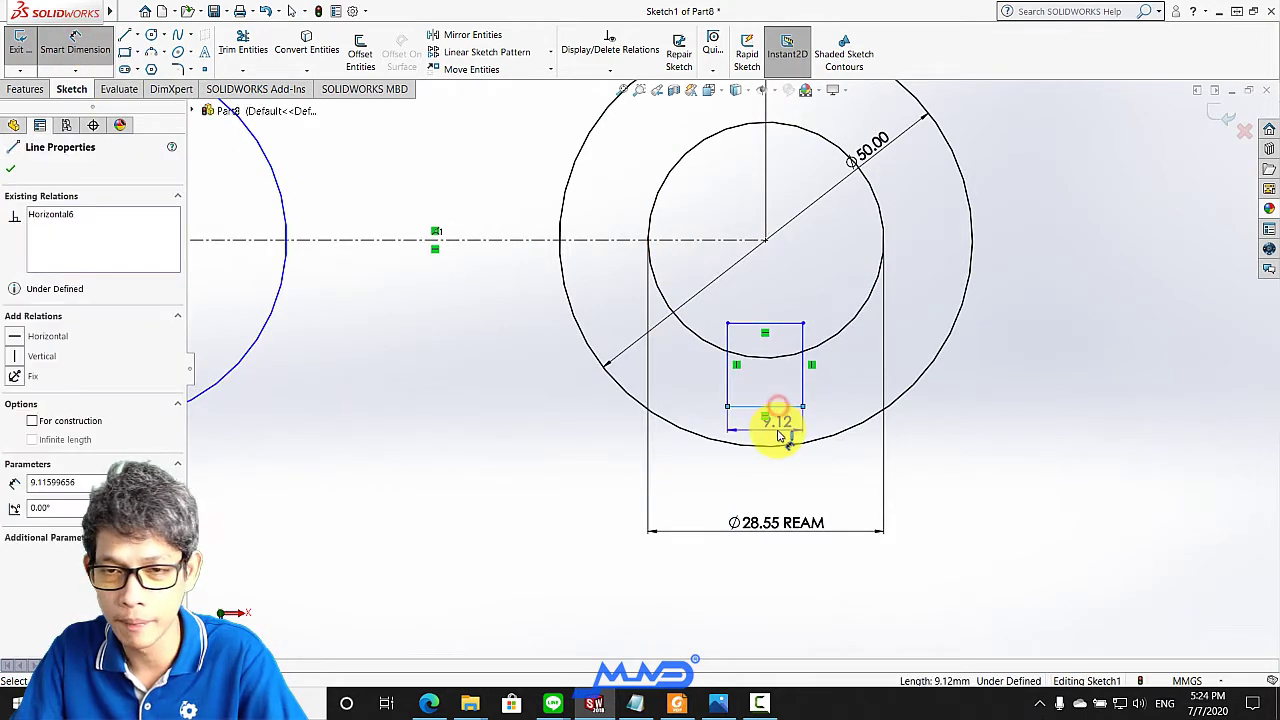
click(776, 432)
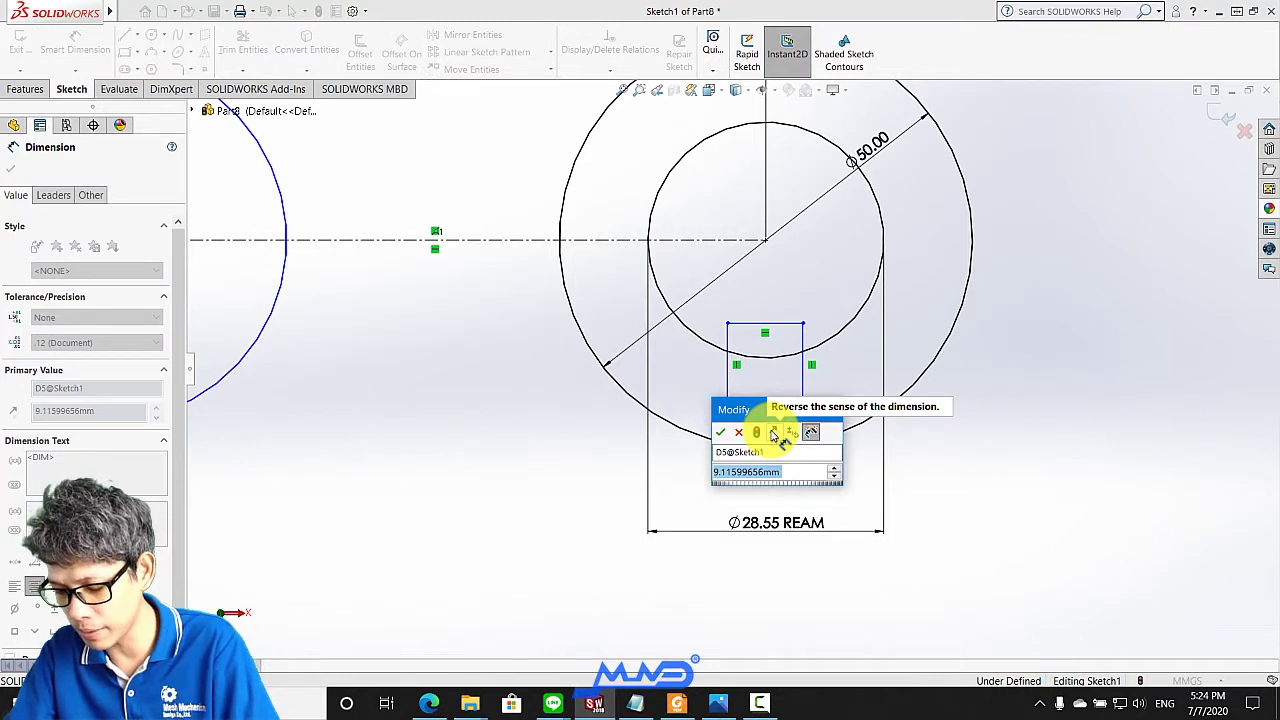
text(3.15)
key(Return)
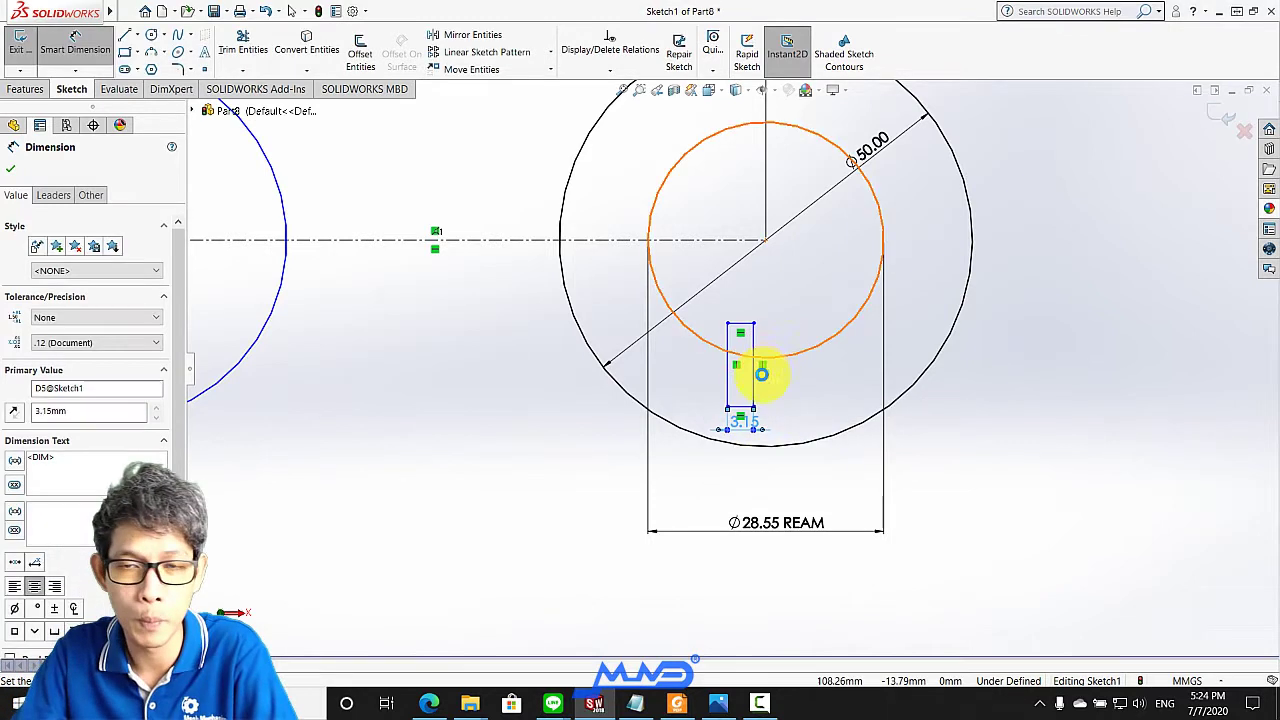
click(10, 168)
key(Escape)
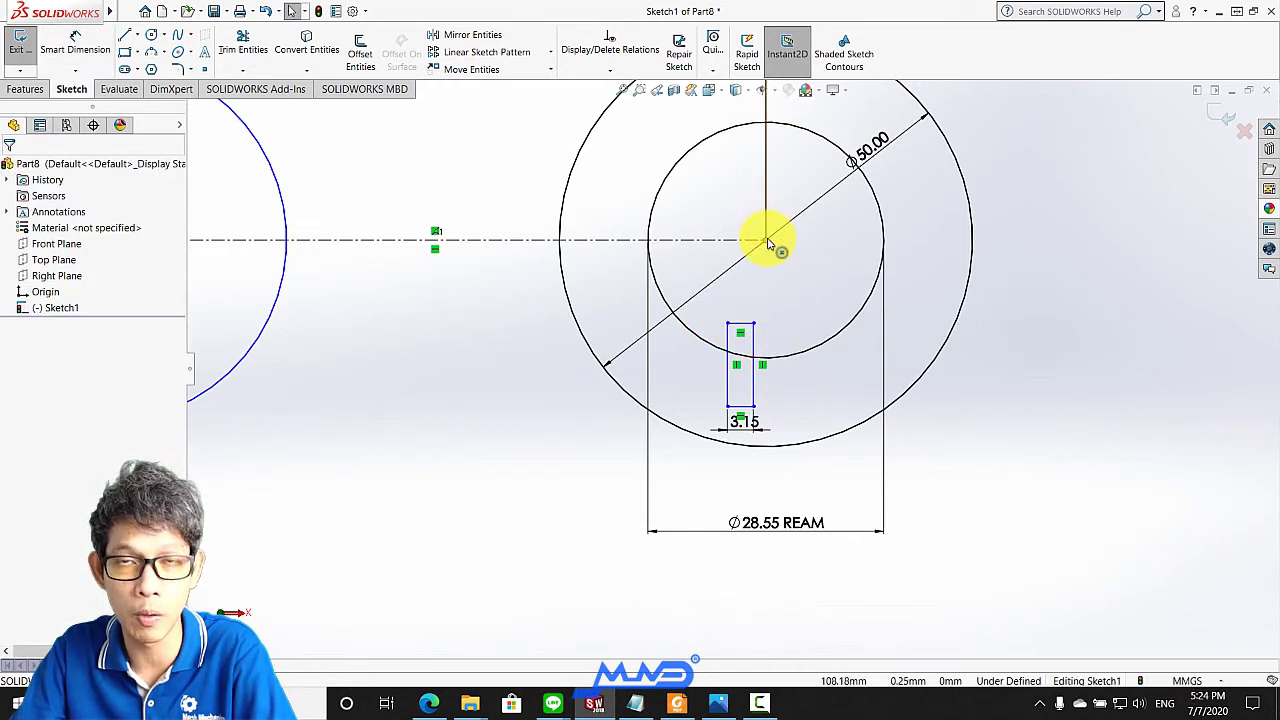
scroll(840, 394, down, 2)
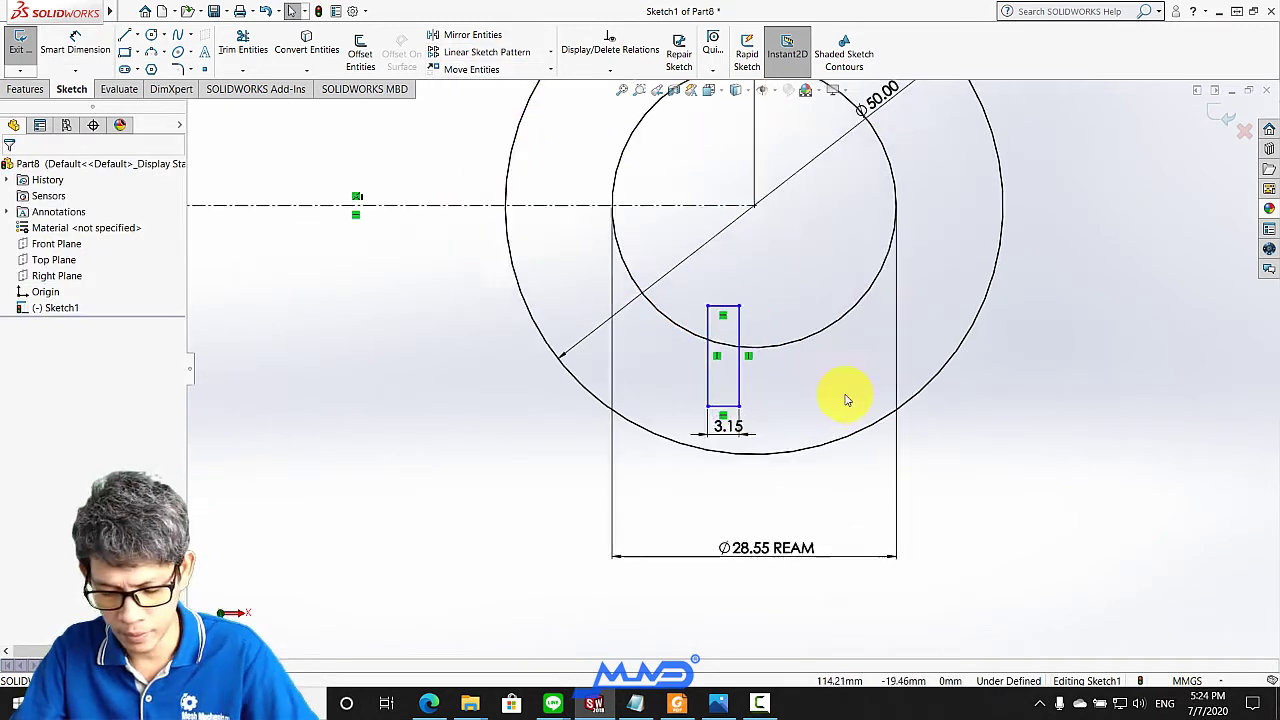
scroll(815, 350, down, 1)
scroll(760, 305, down, 1)
scroll(700, 292, up, 2)
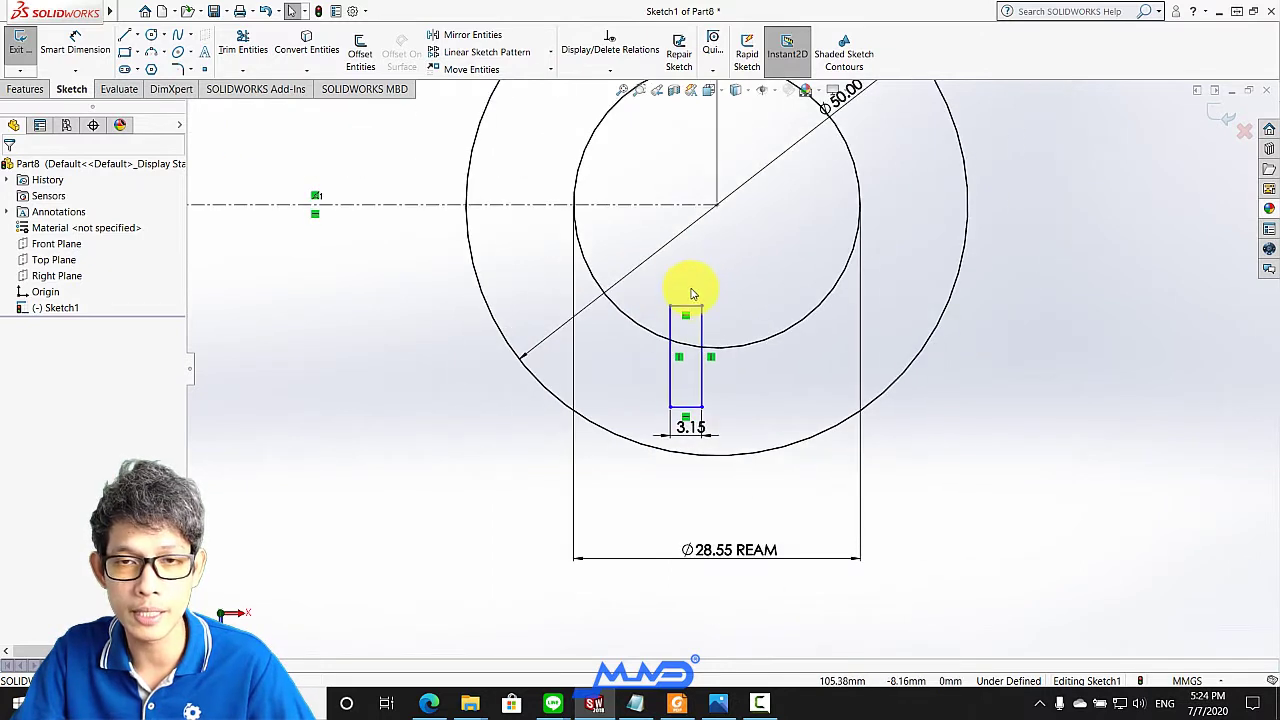
Make the rectangle's top-edge midpoint vertical with the circle centre
click(719, 206)
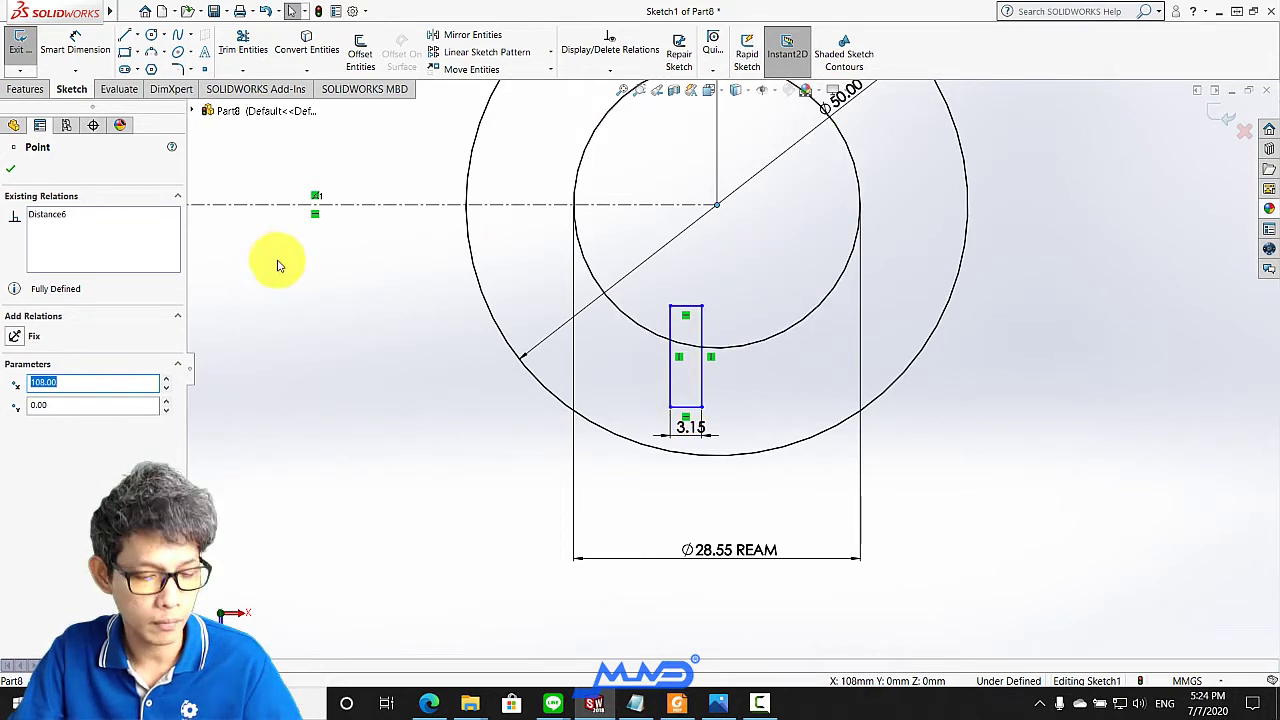
key(Escape)
click(686, 313)
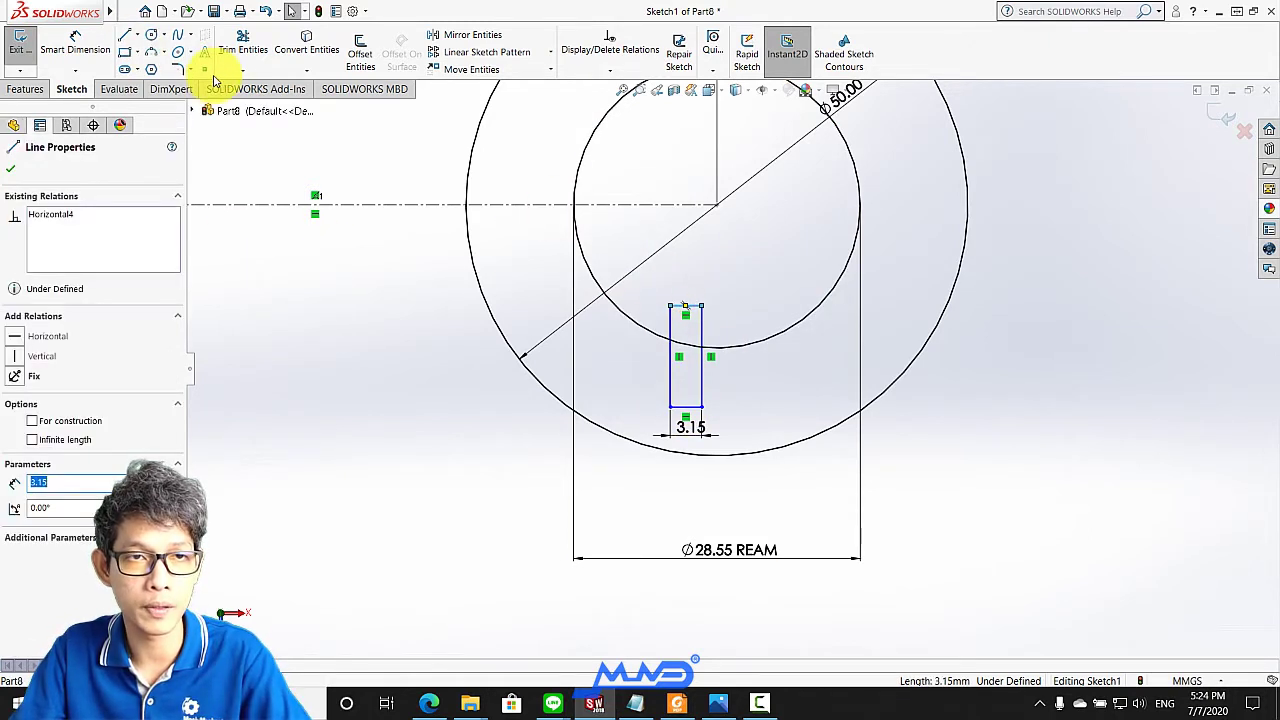
click(687, 307)
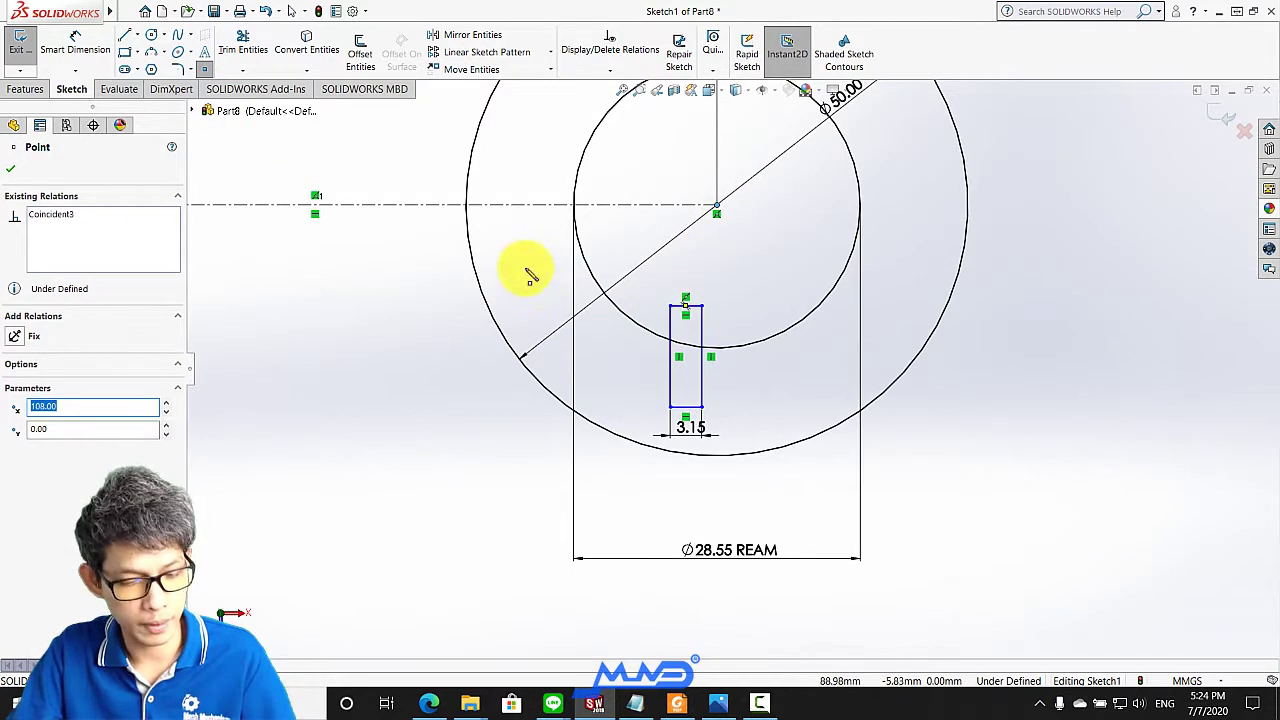
key(Escape)
click(716, 208)
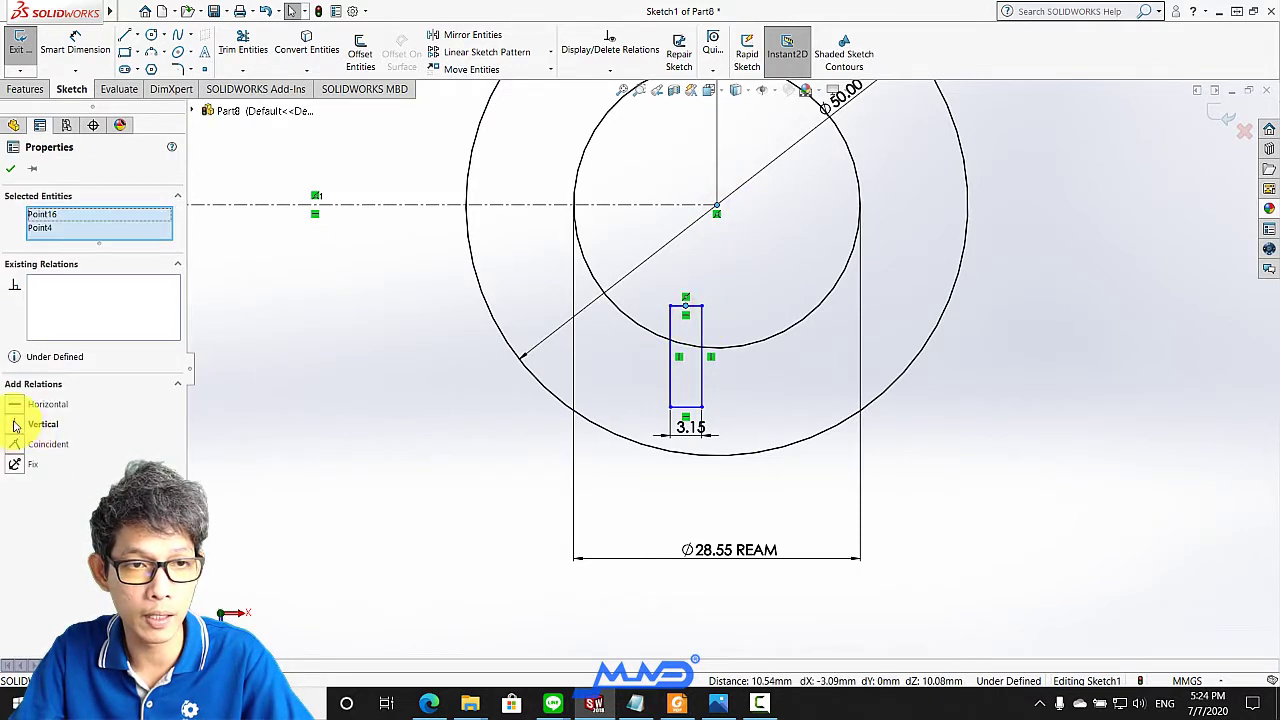
click(14, 424)
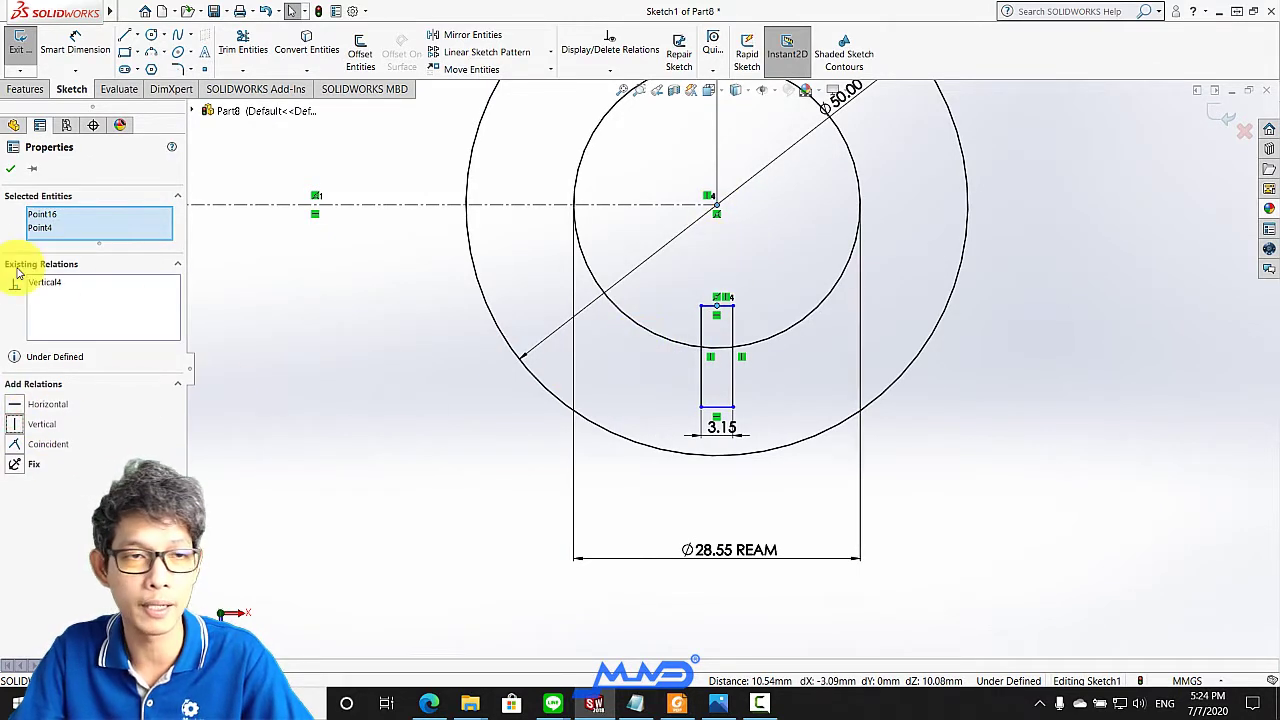
click(10, 168)
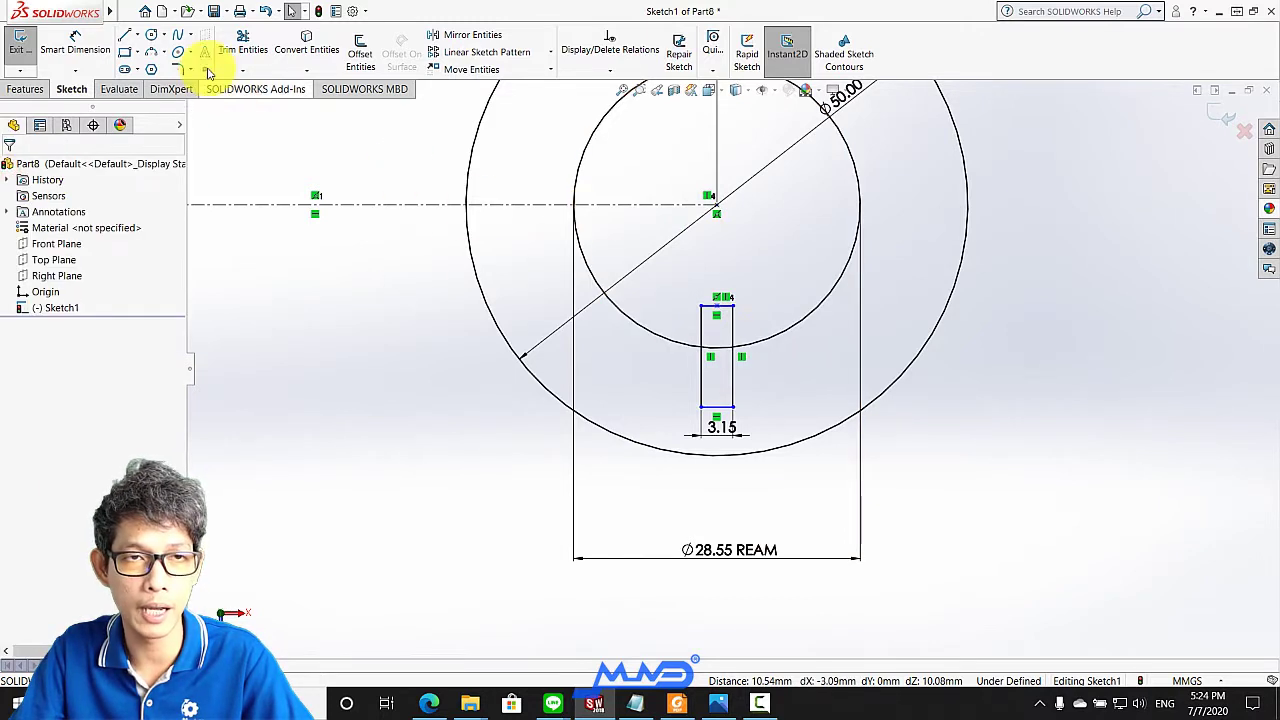
Add a driven 3.15 width and a 16 mm distance from circle centre to bottom edge
click(80, 48)
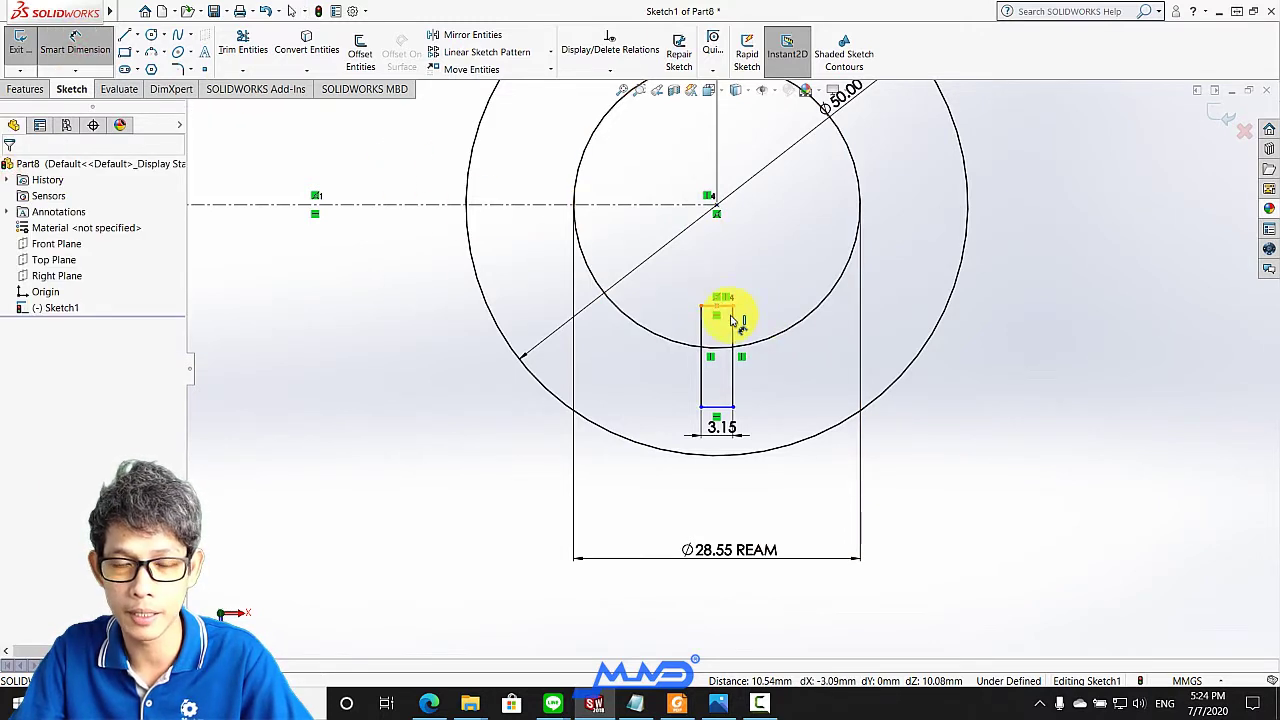
scroll(730, 340, down, 2)
click(708, 351)
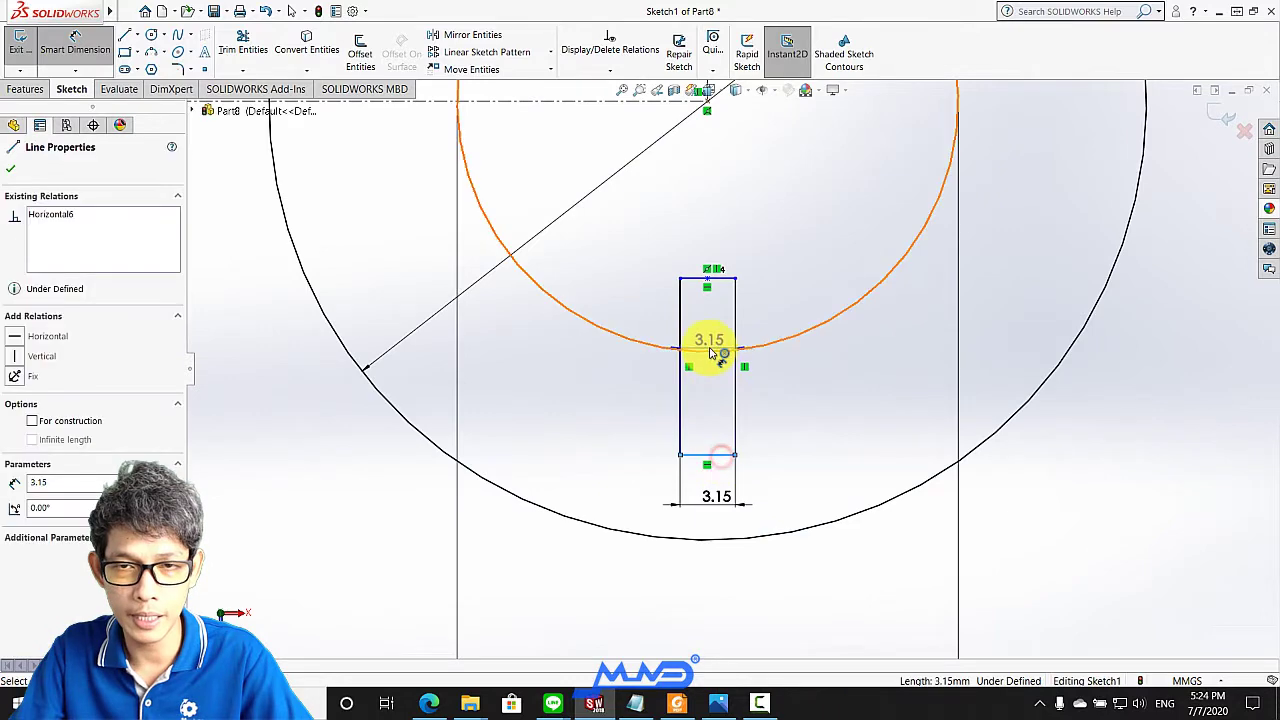
scroll(705, 355, up, 2)
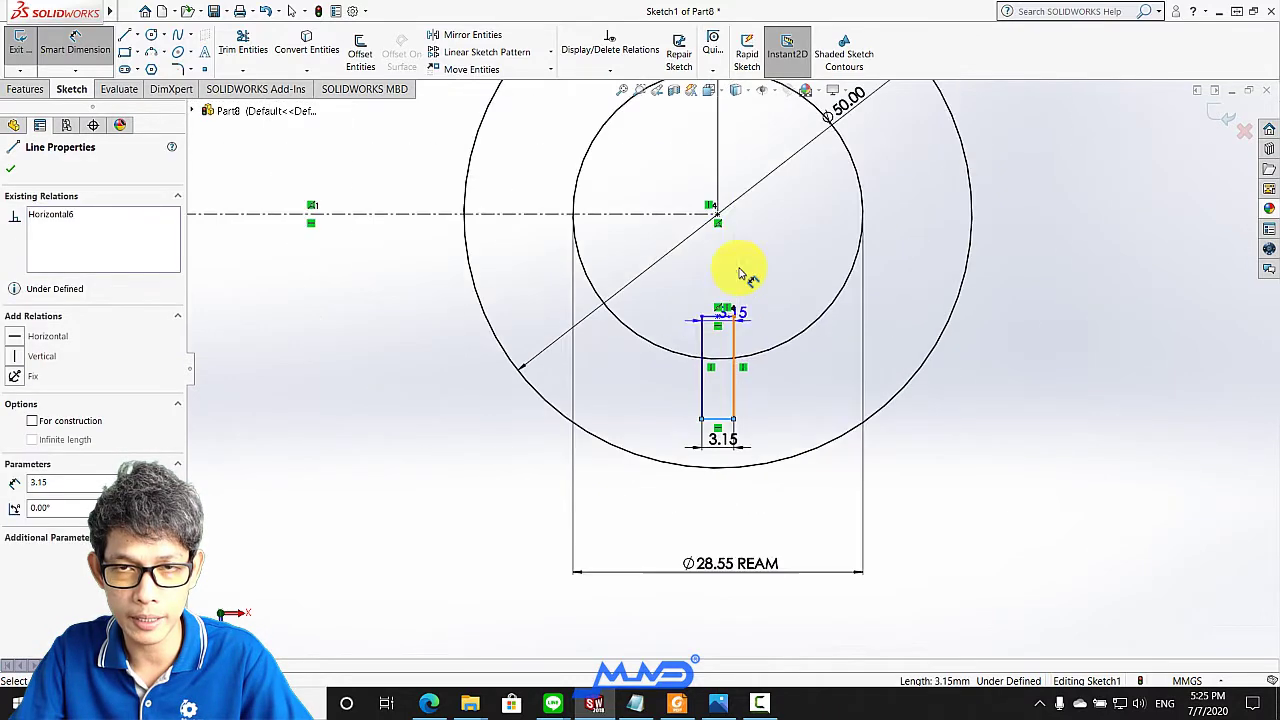
click(716, 212)
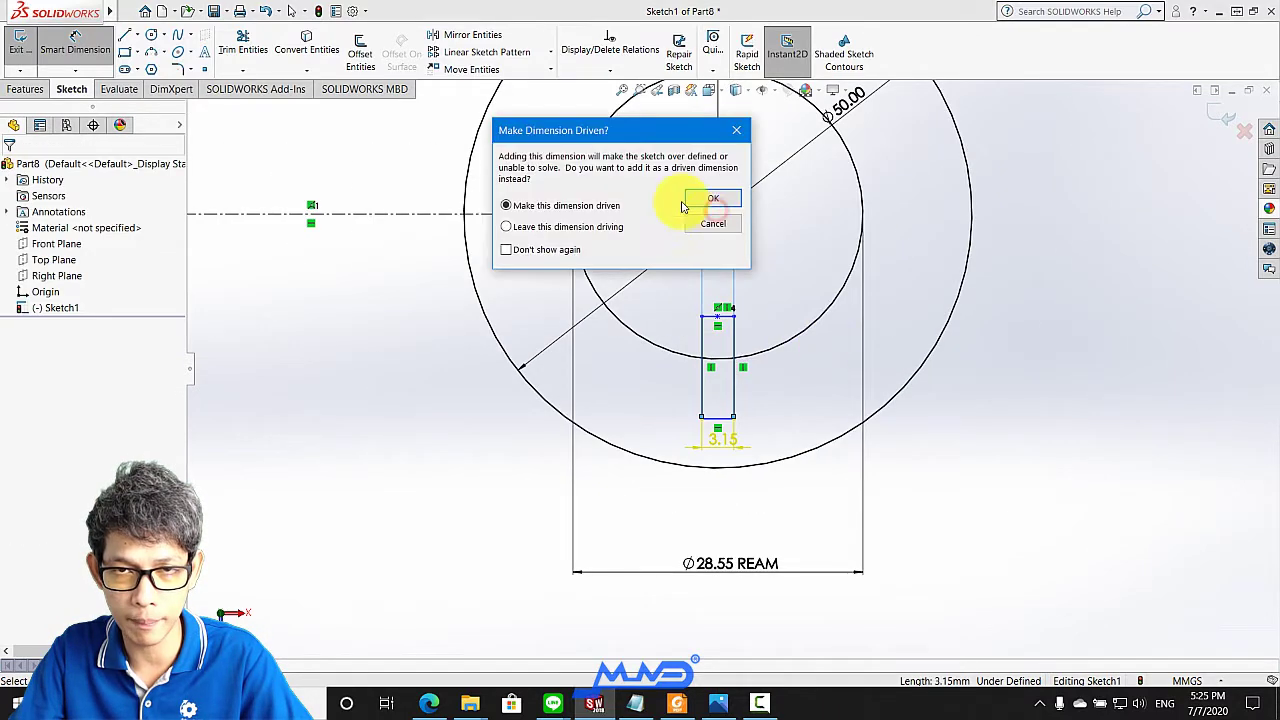
click(712, 208)
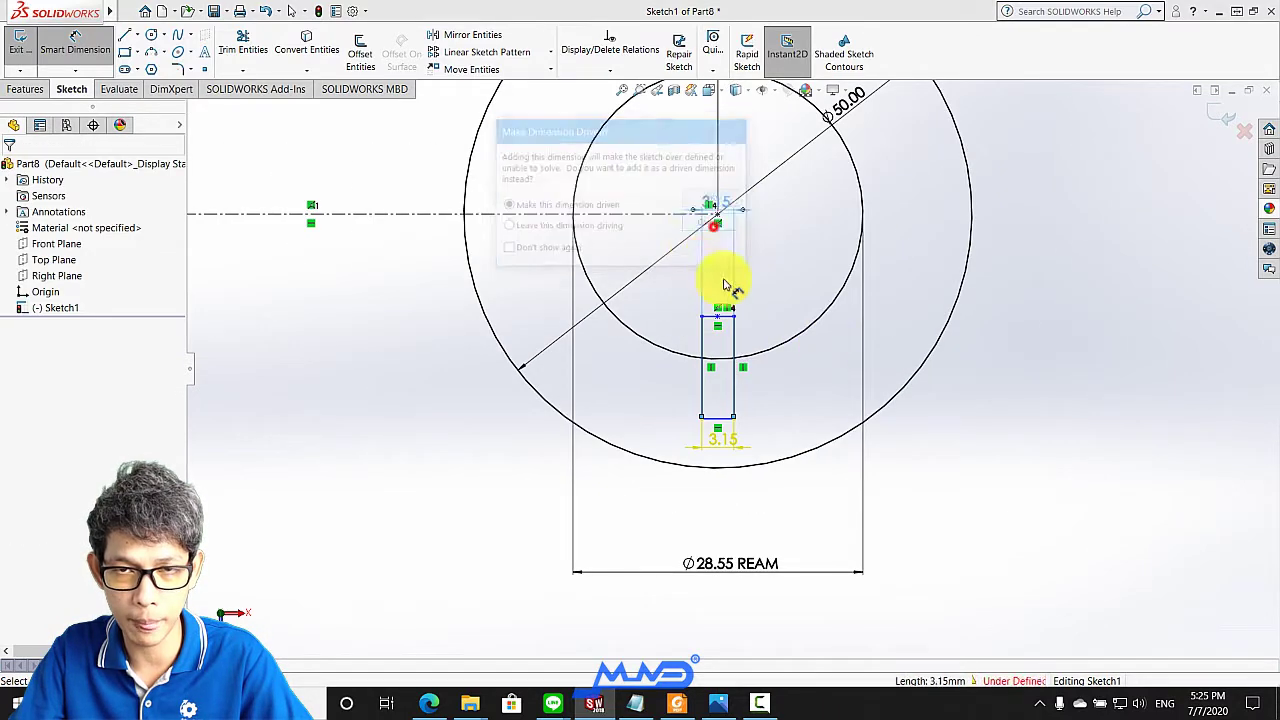
click(721, 417)
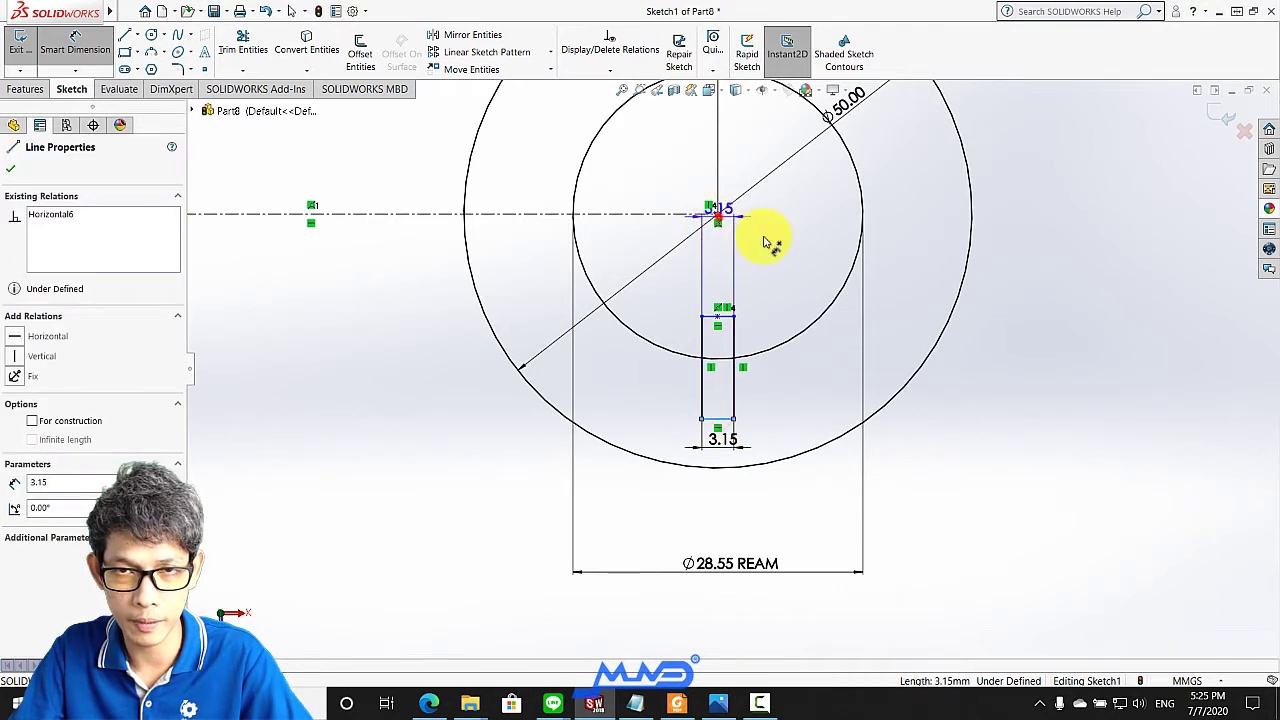
click(717, 215)
click(905, 325)
text(1)
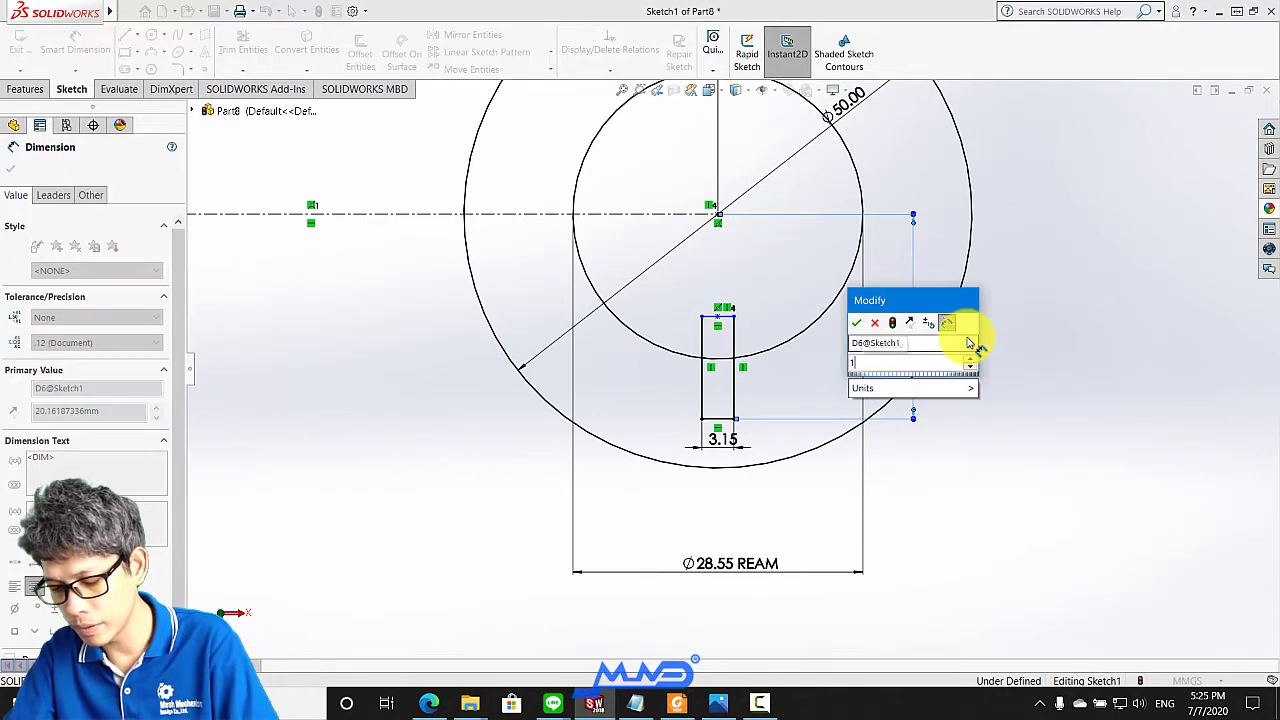
text(6)
key(Return)
scroll(706, 345, up, 1)
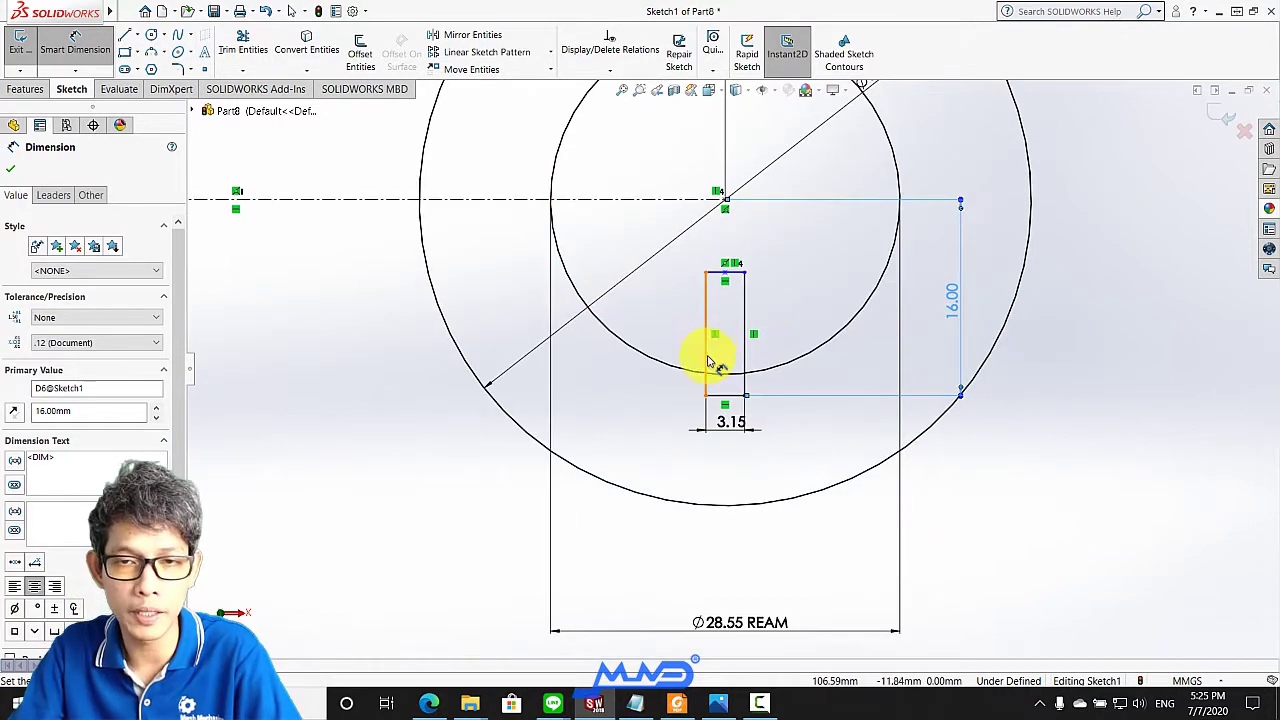
click(10, 168)
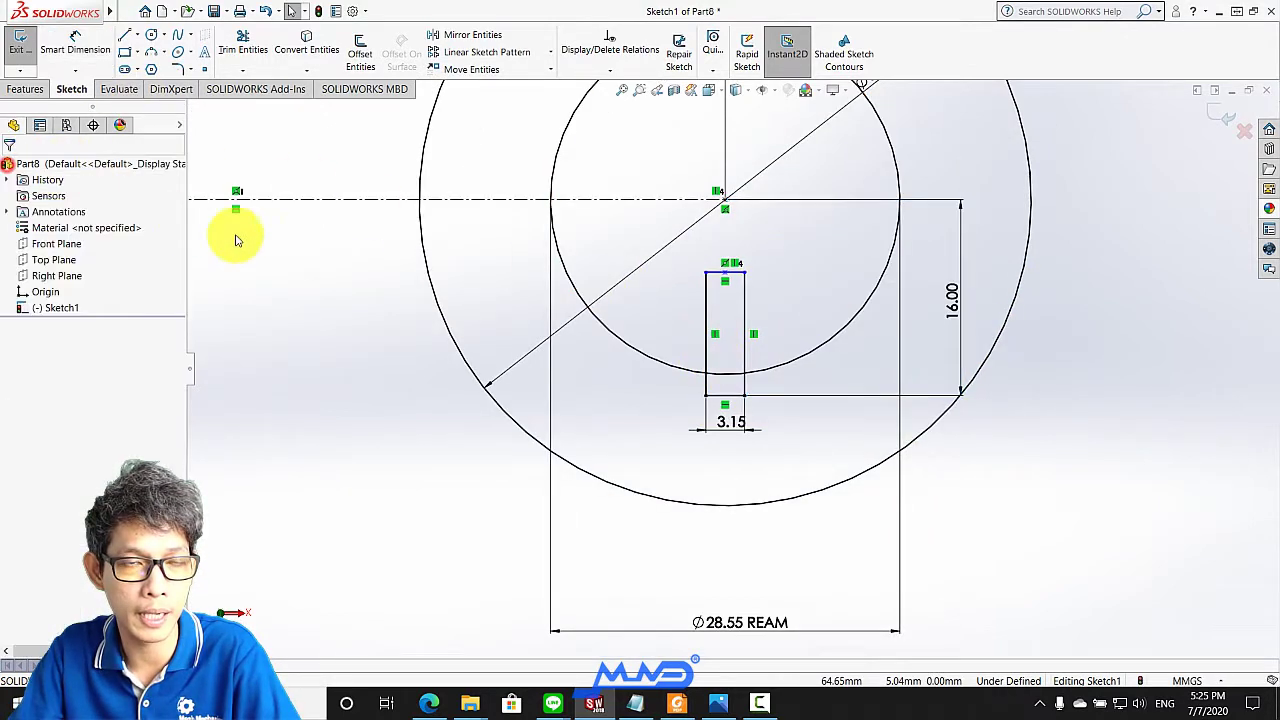
Trim the rectangle sides and the arc between them using Trim to closest
click(252, 47)
click(20, 373)
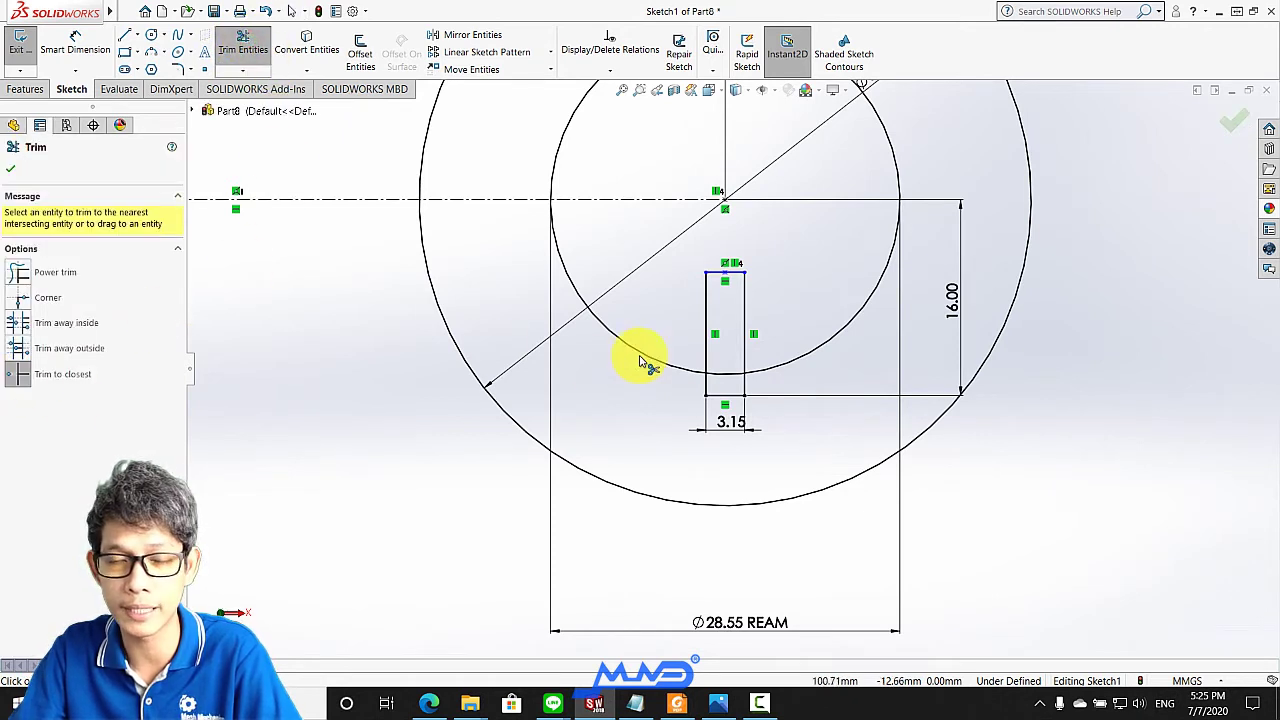
scroll(805, 300, down, 3)
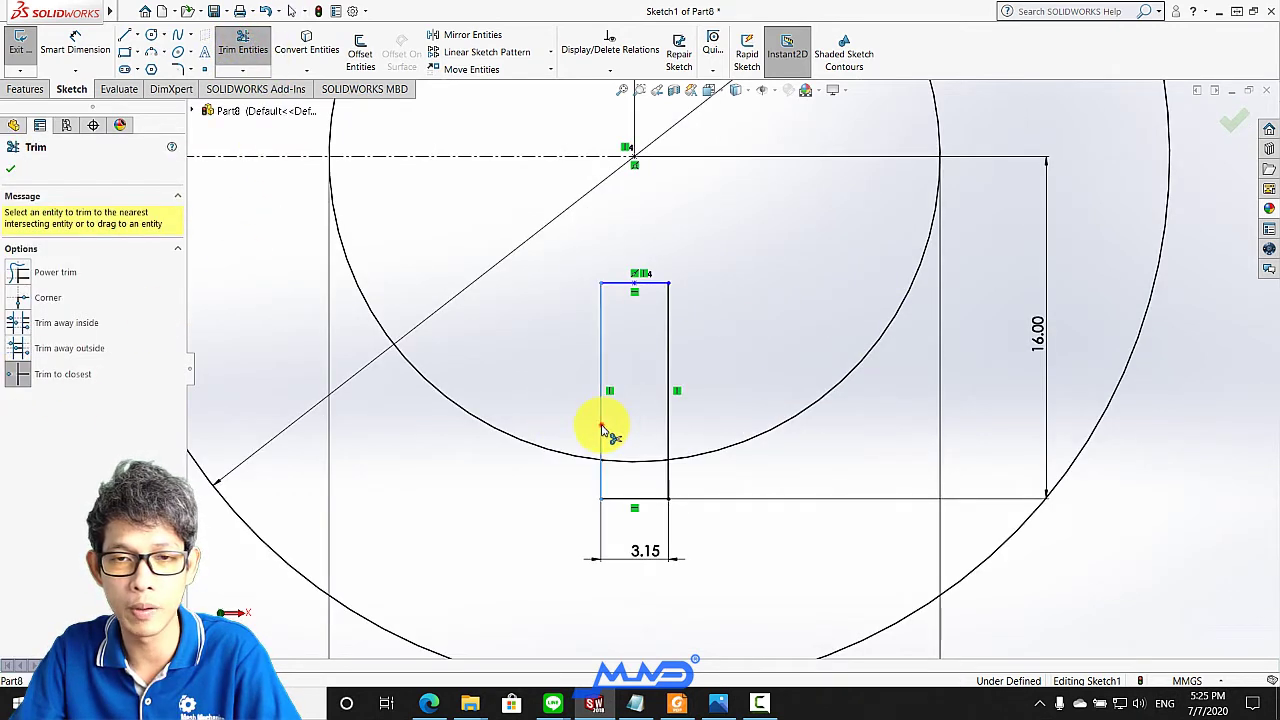
click(670, 424)
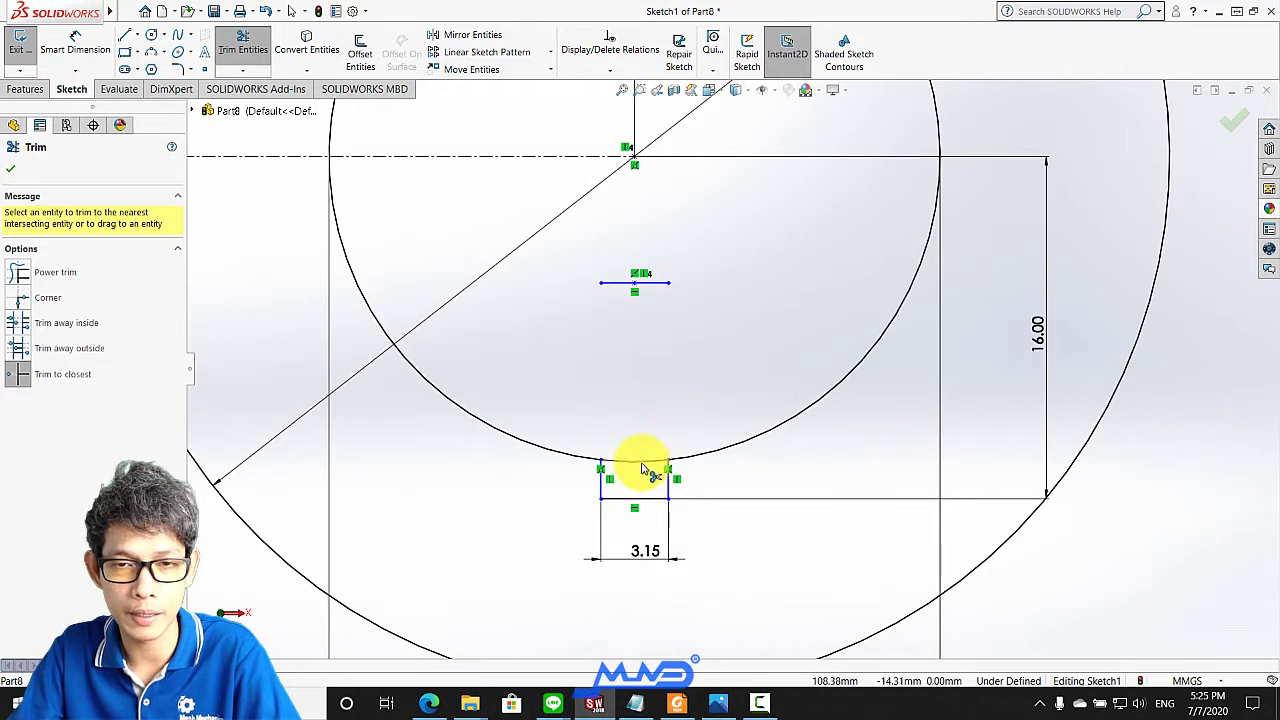
click(642, 461)
click(10, 168)
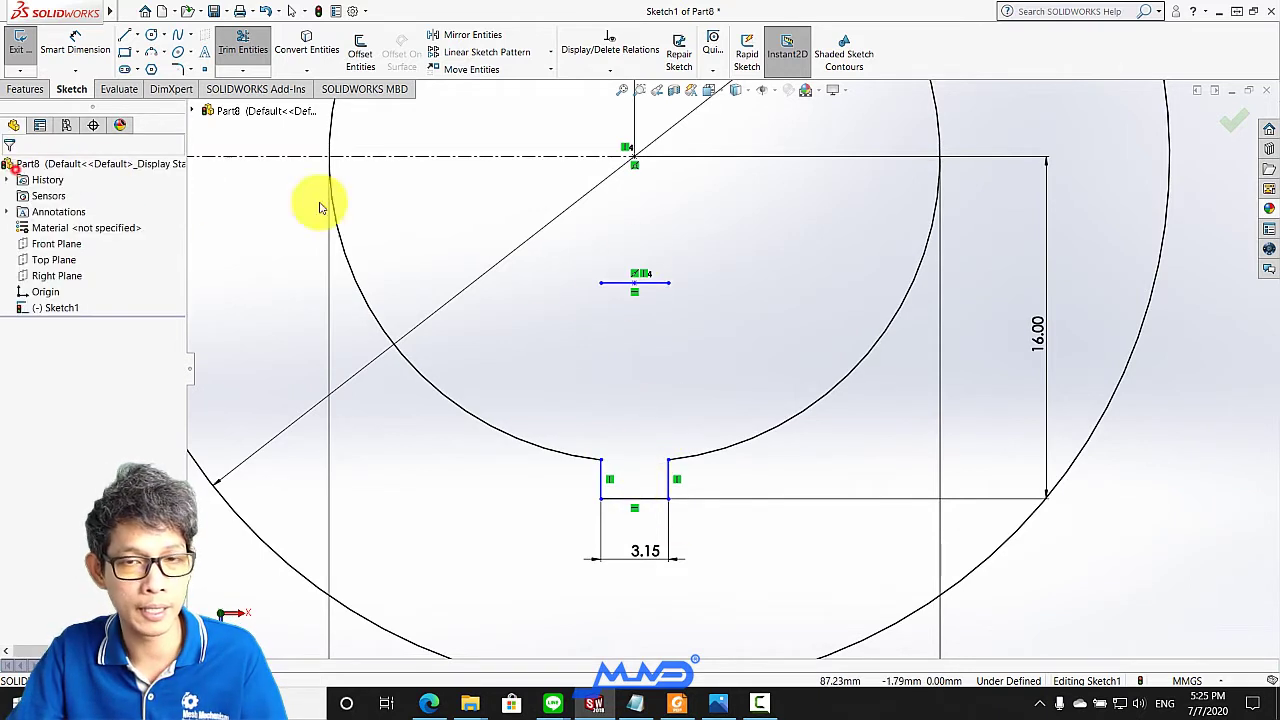
Delete the leftover top edge of the rectangle and check the notch stays fixed
drag(567, 268, 737, 323)
key(Delete)
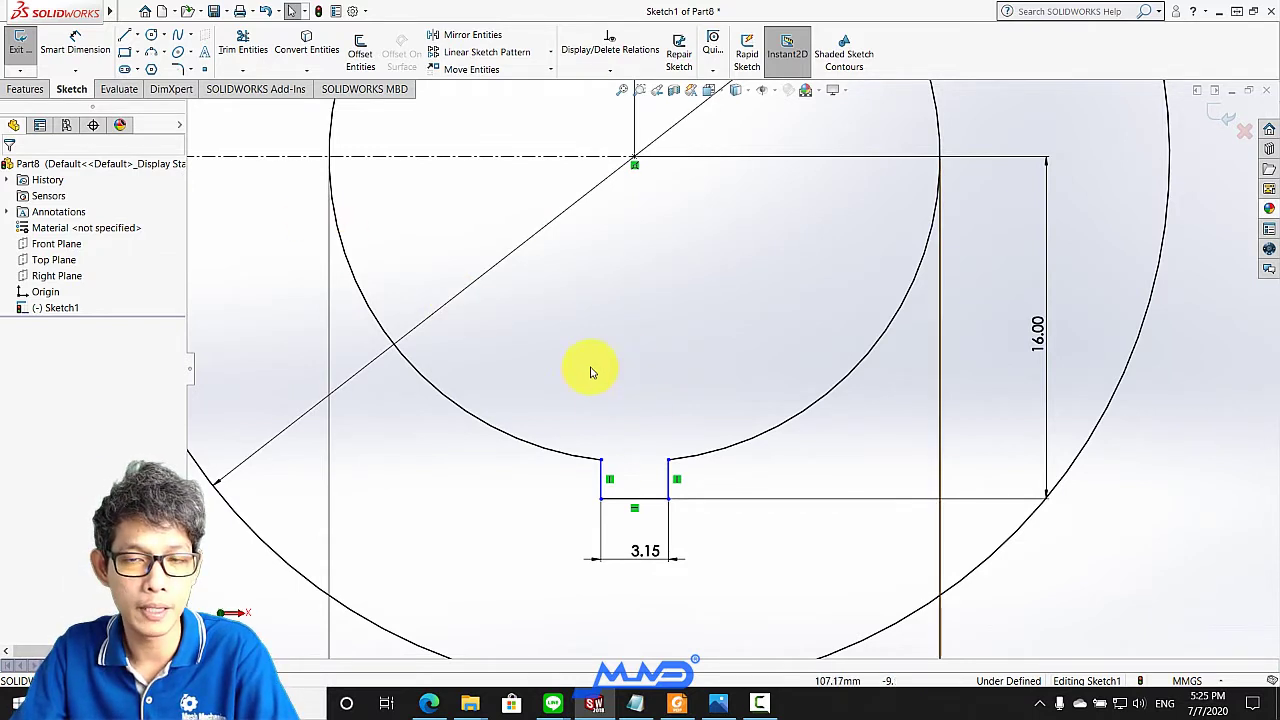
scroll(665, 502, down, 2)
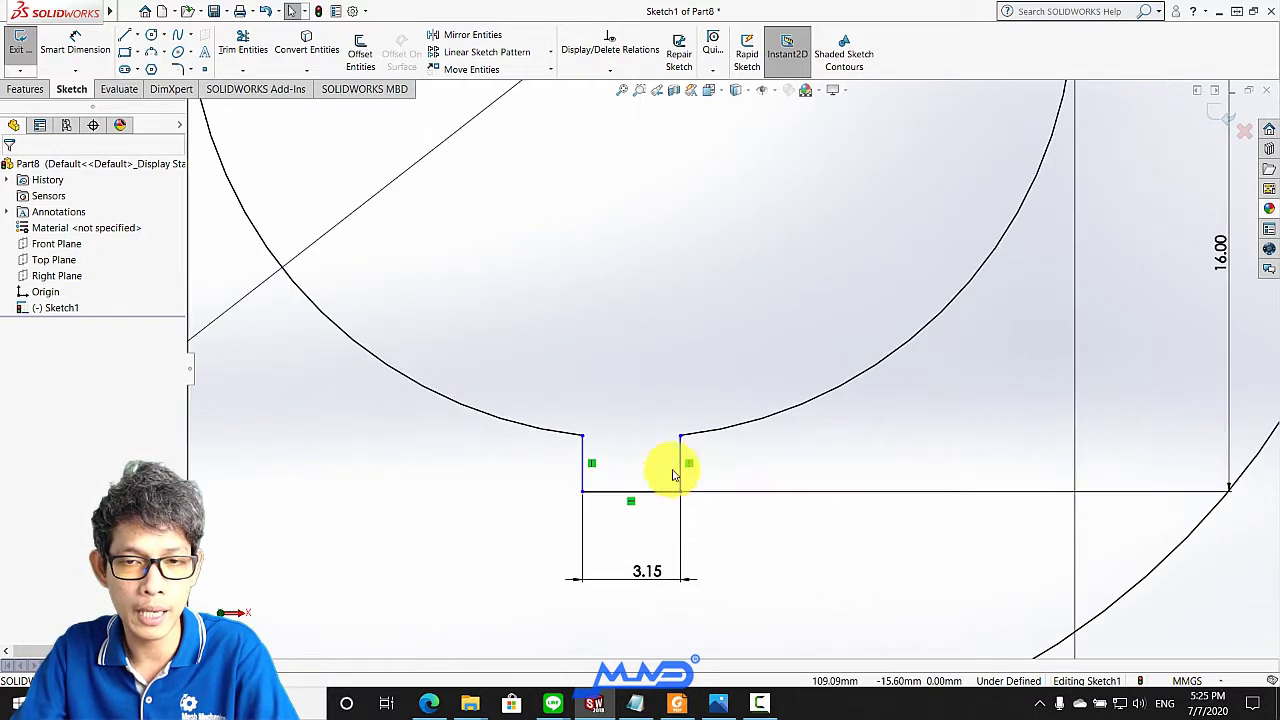
drag(648, 494, 707, 519)
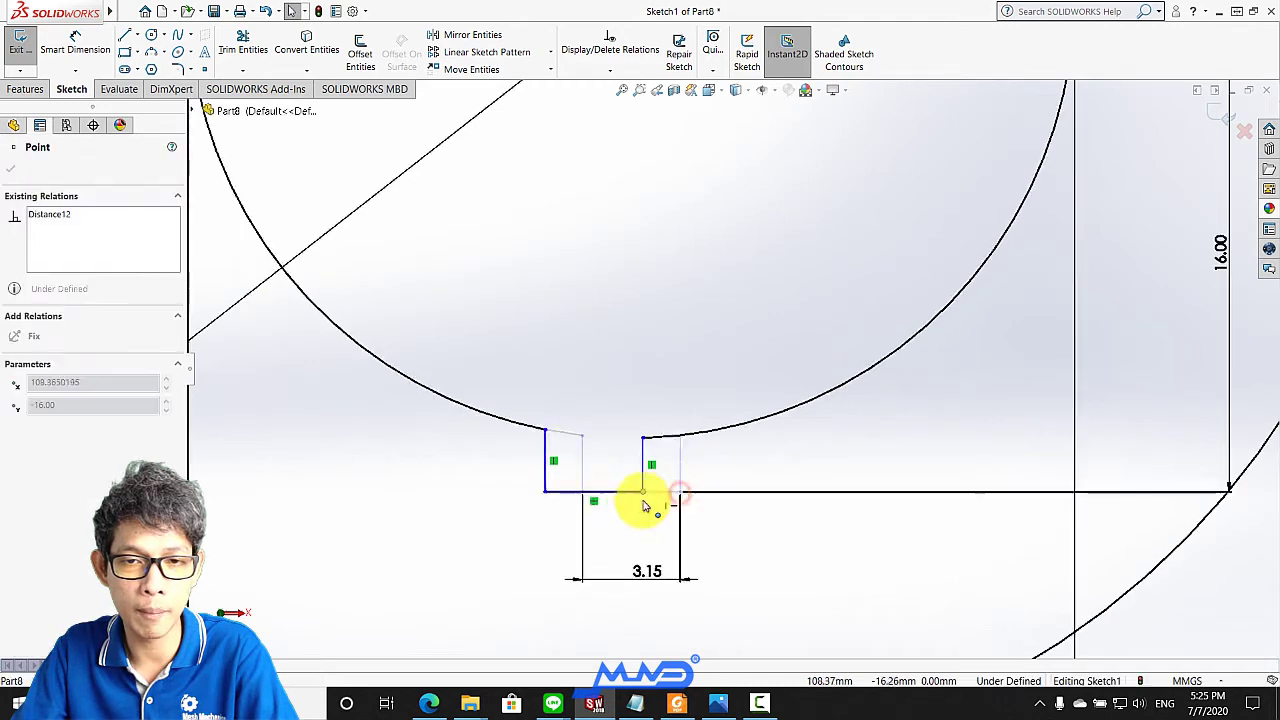
click(643, 326)
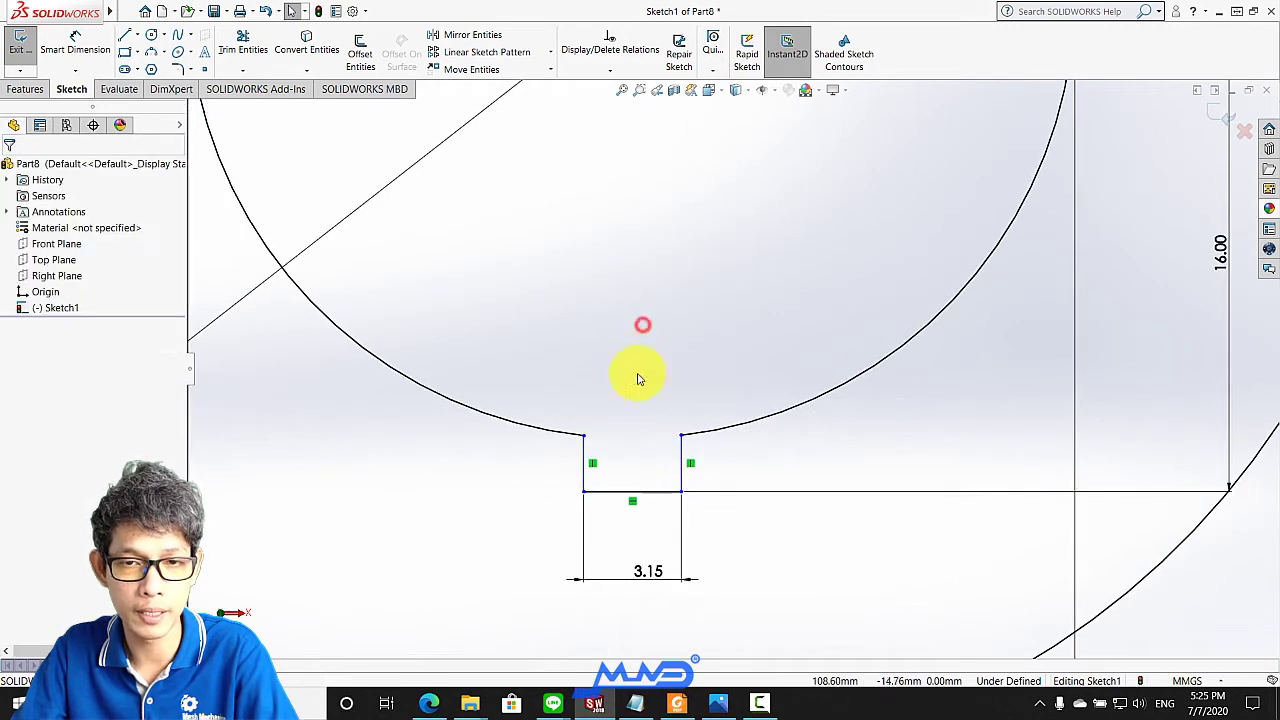
scroll(643, 357, up, 3)
click(731, 266)
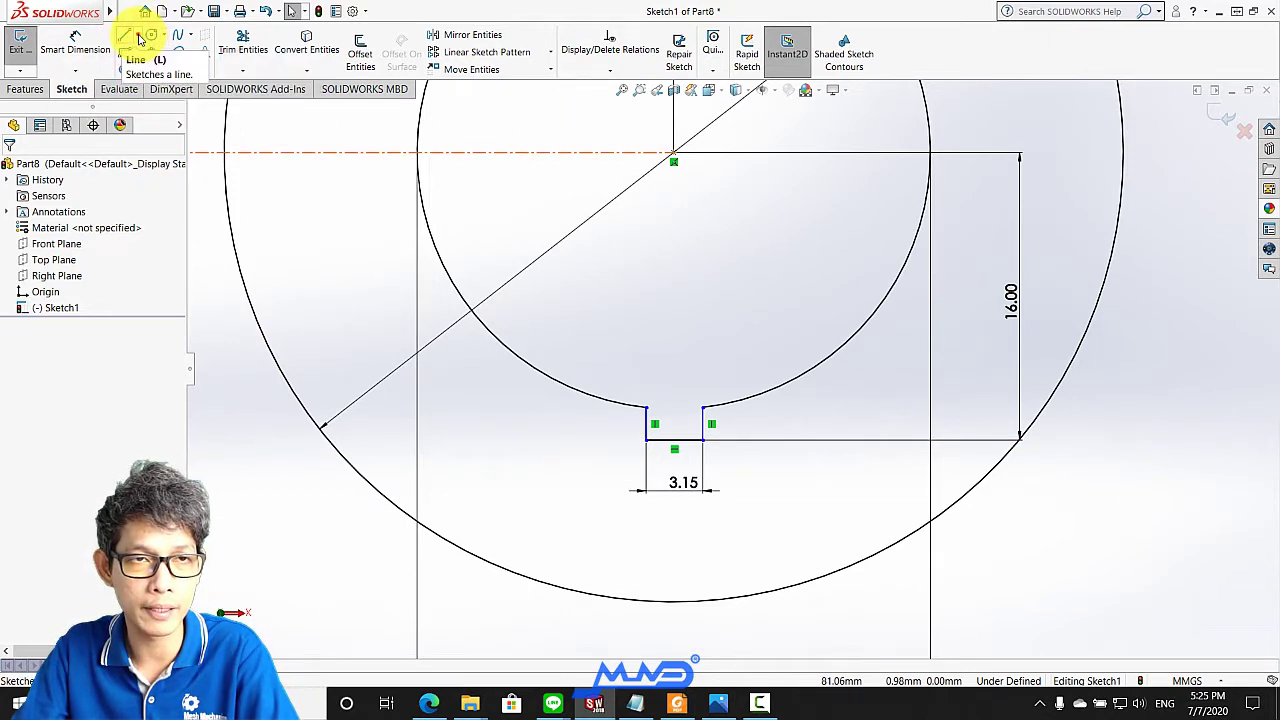
Add a vertical centreline from the circle centre to the notch bottom's midpoint
click(138, 36)
click(150, 70)
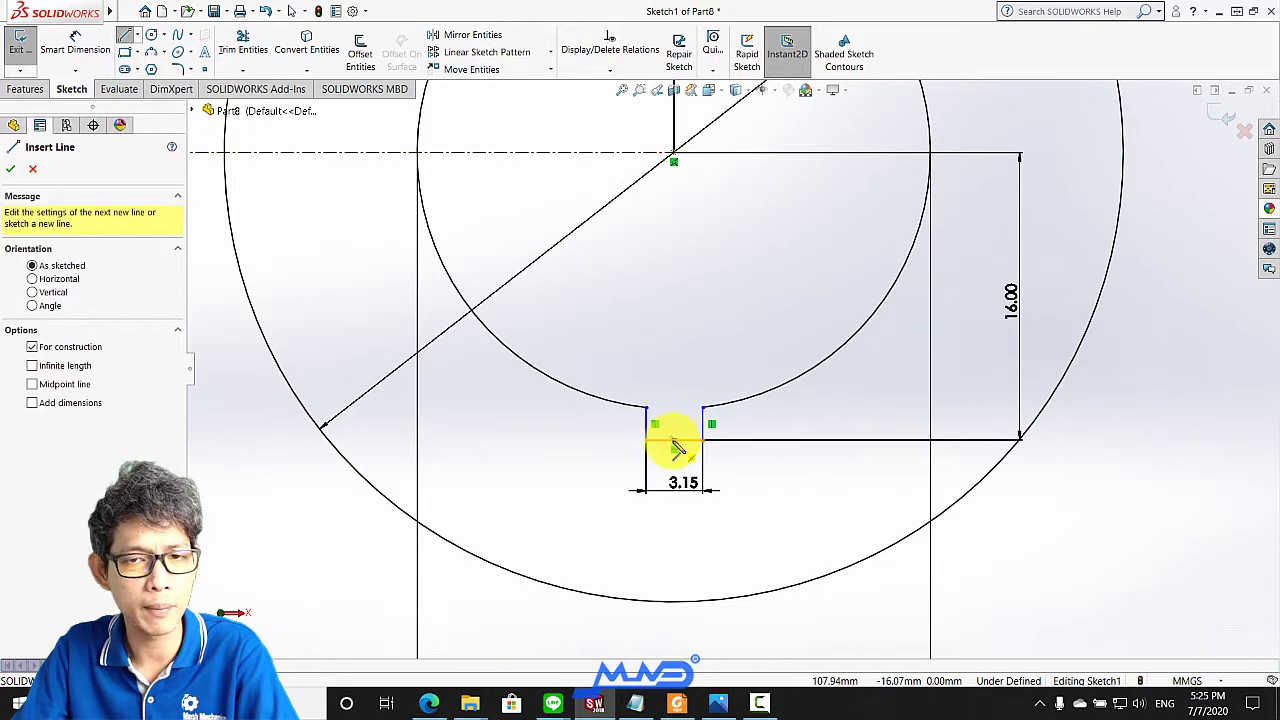
click(674, 155)
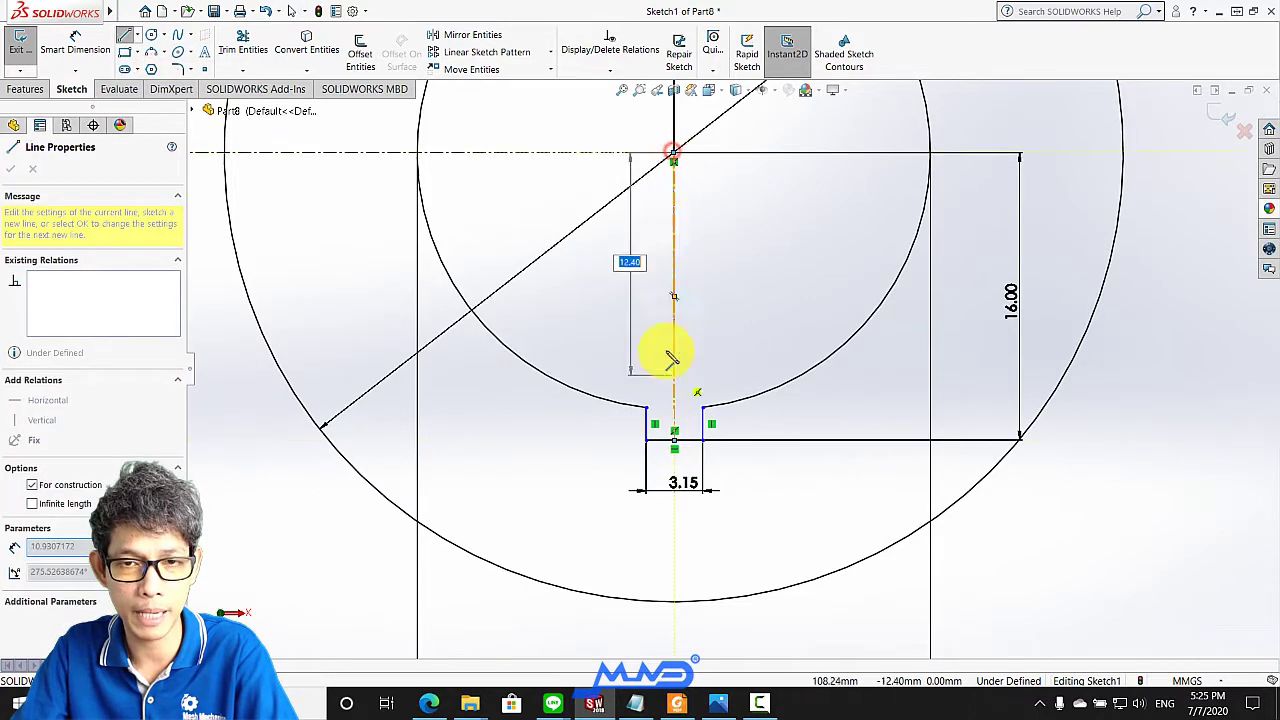
click(674, 438)
key(Escape)
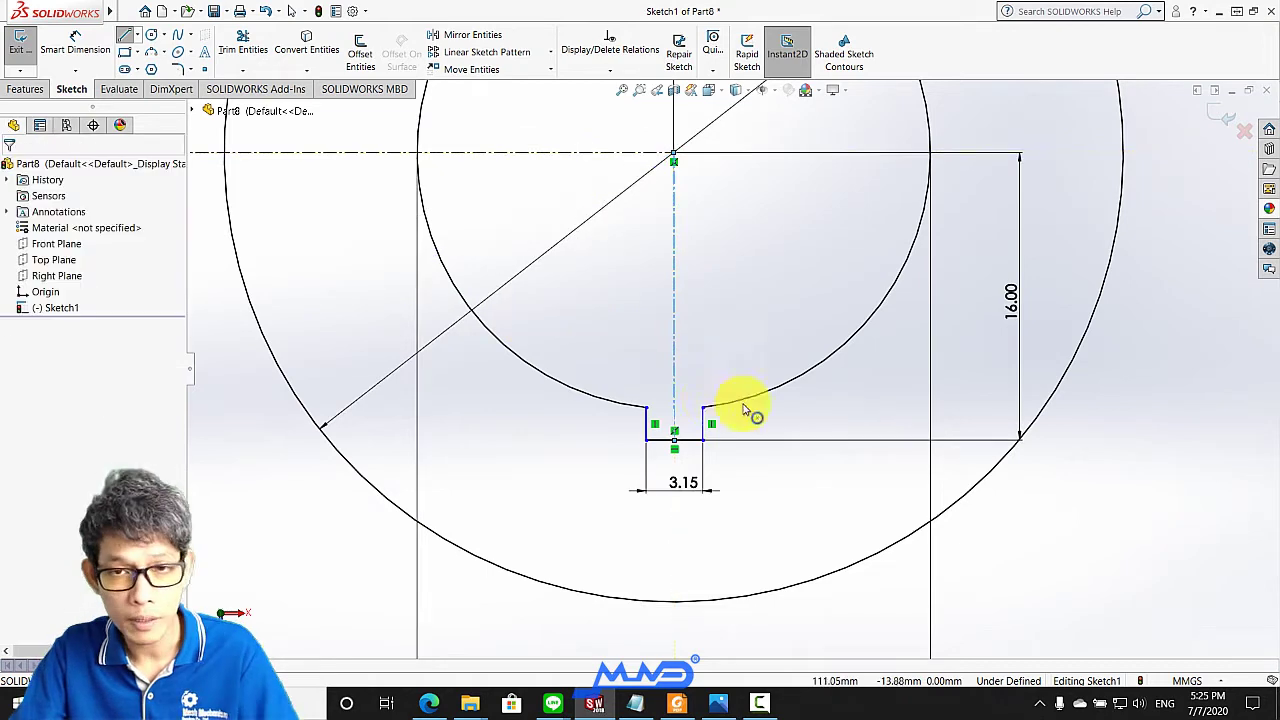
click(674, 389)
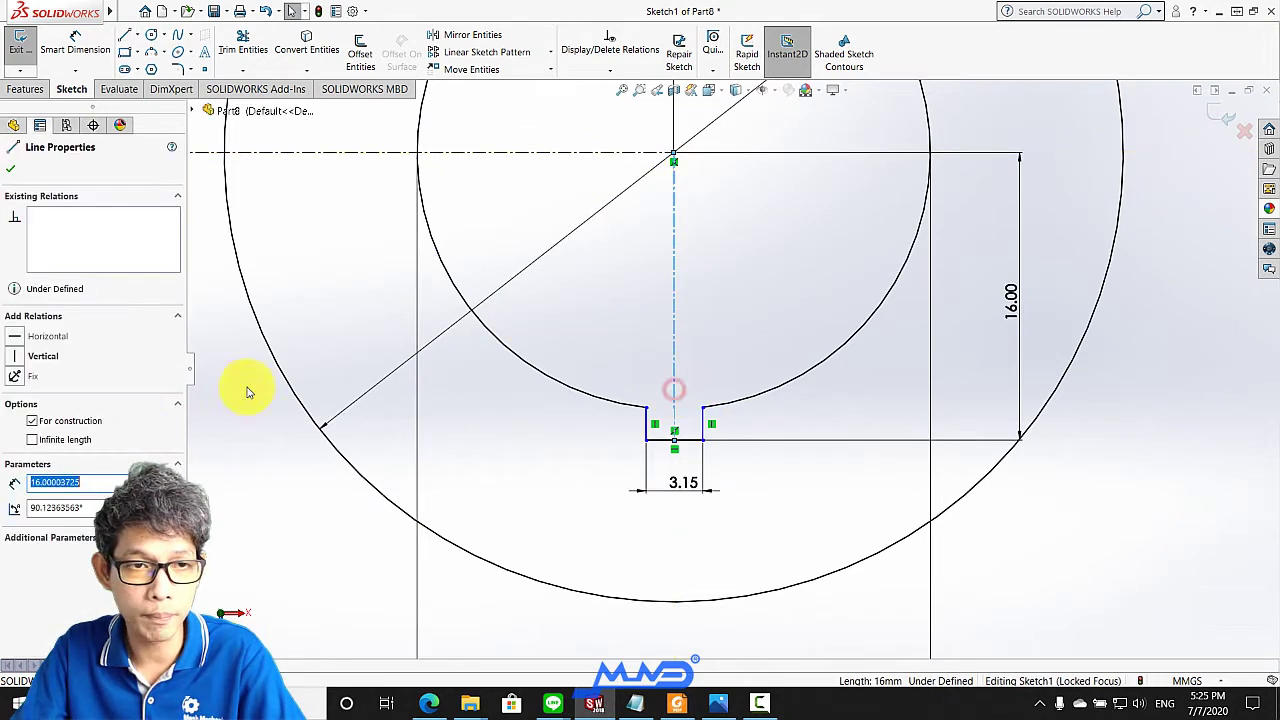
click(14, 356)
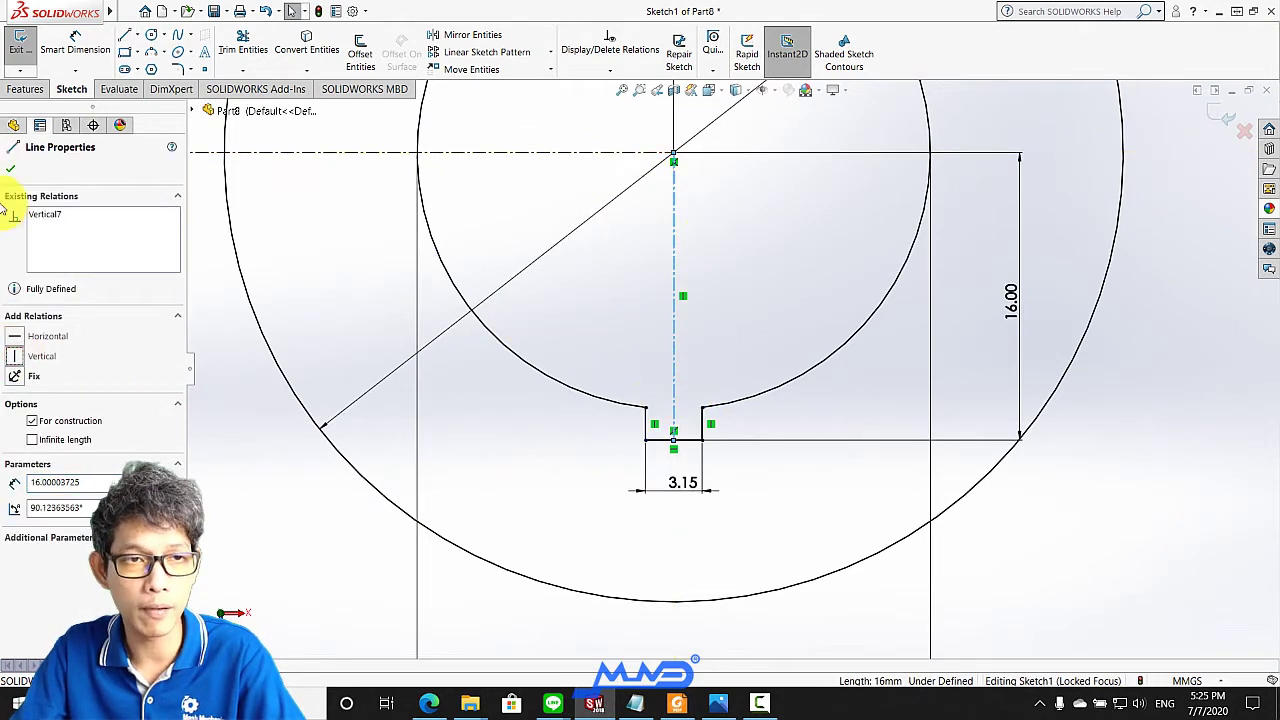
click(13, 171)
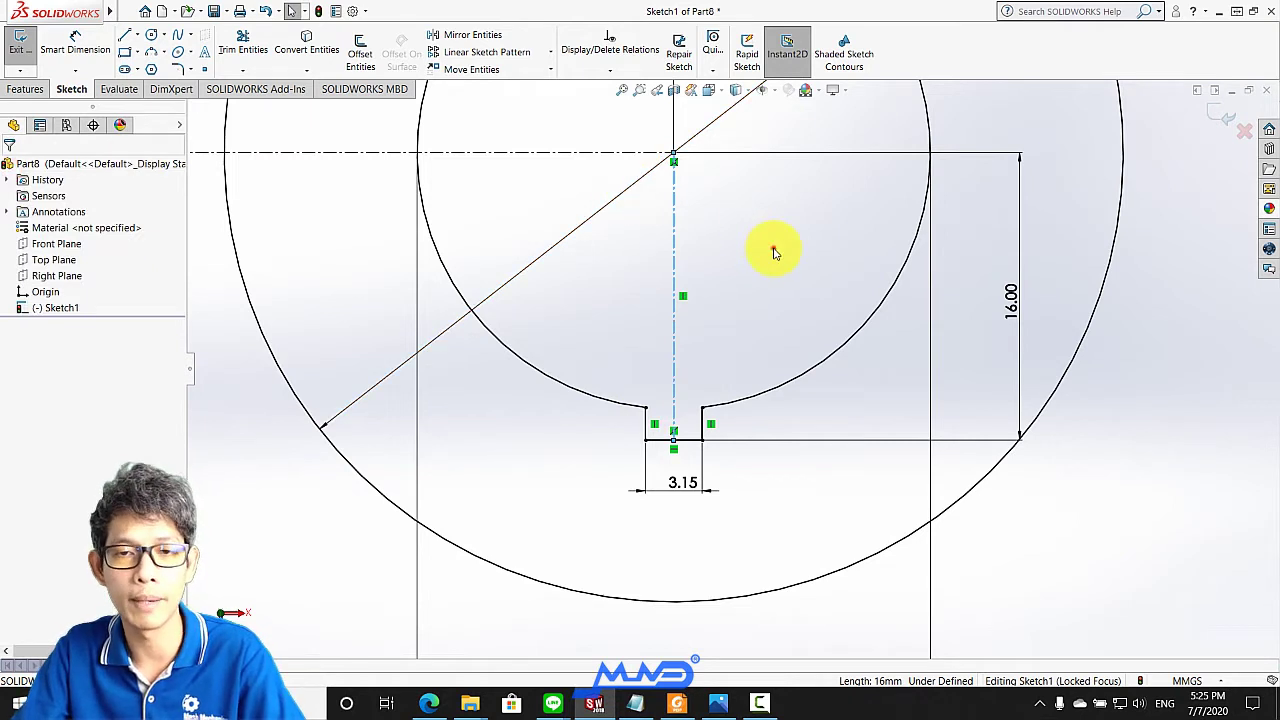
Drag the 16.00 dimension closer to the keyway and zoom out to the whole sketch
scroll(789, 254, up, 1)
scroll(862, 293, up, 1)
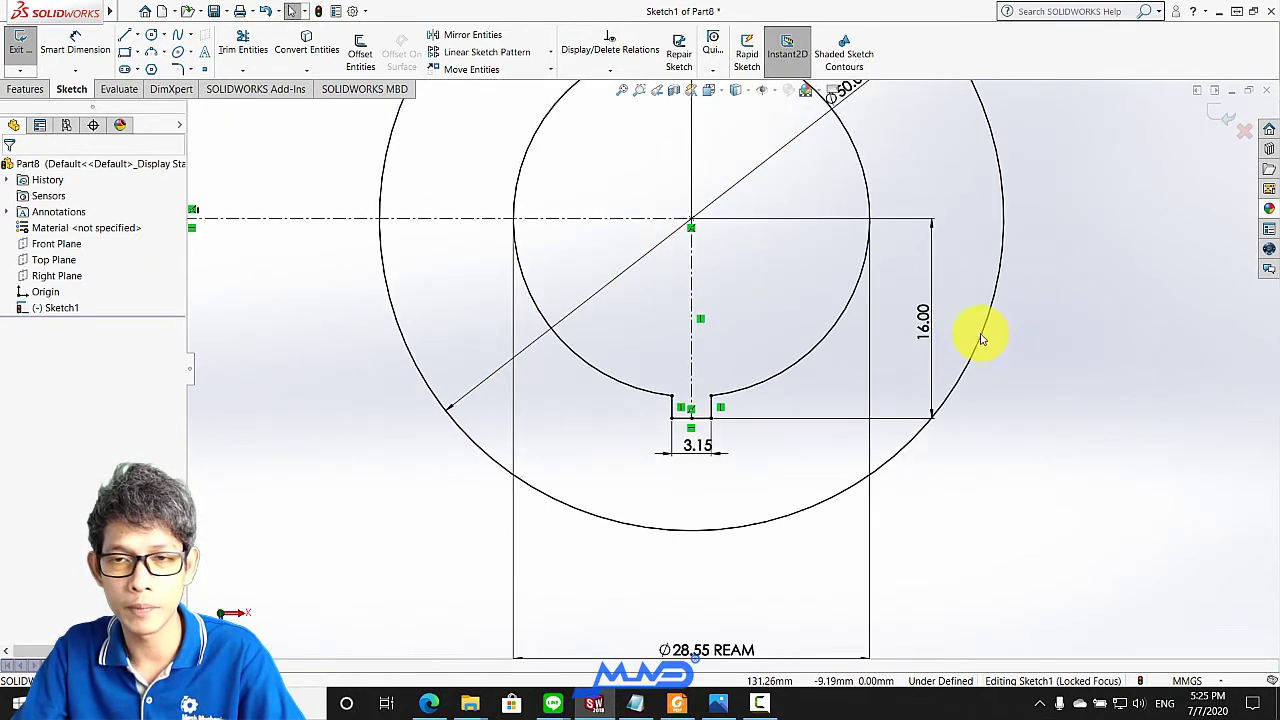
drag(931, 338, 767, 303)
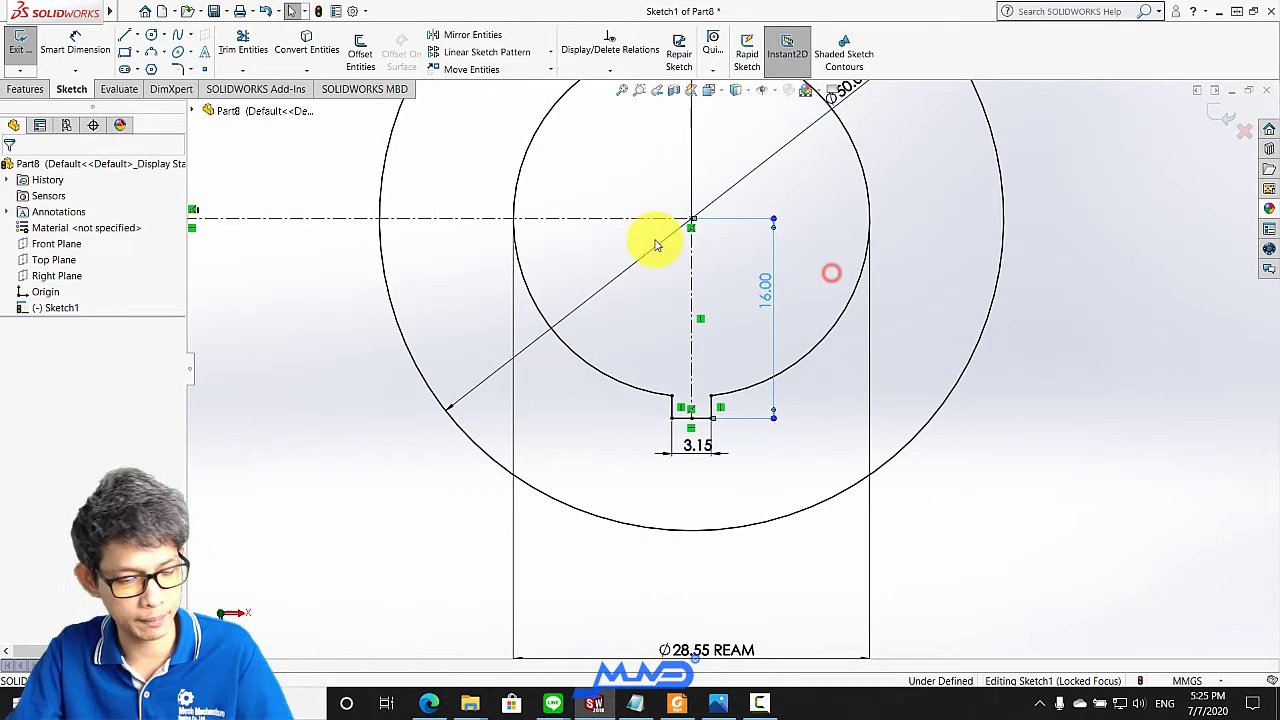
key(Escape)
scroll(905, 500, up, 1)
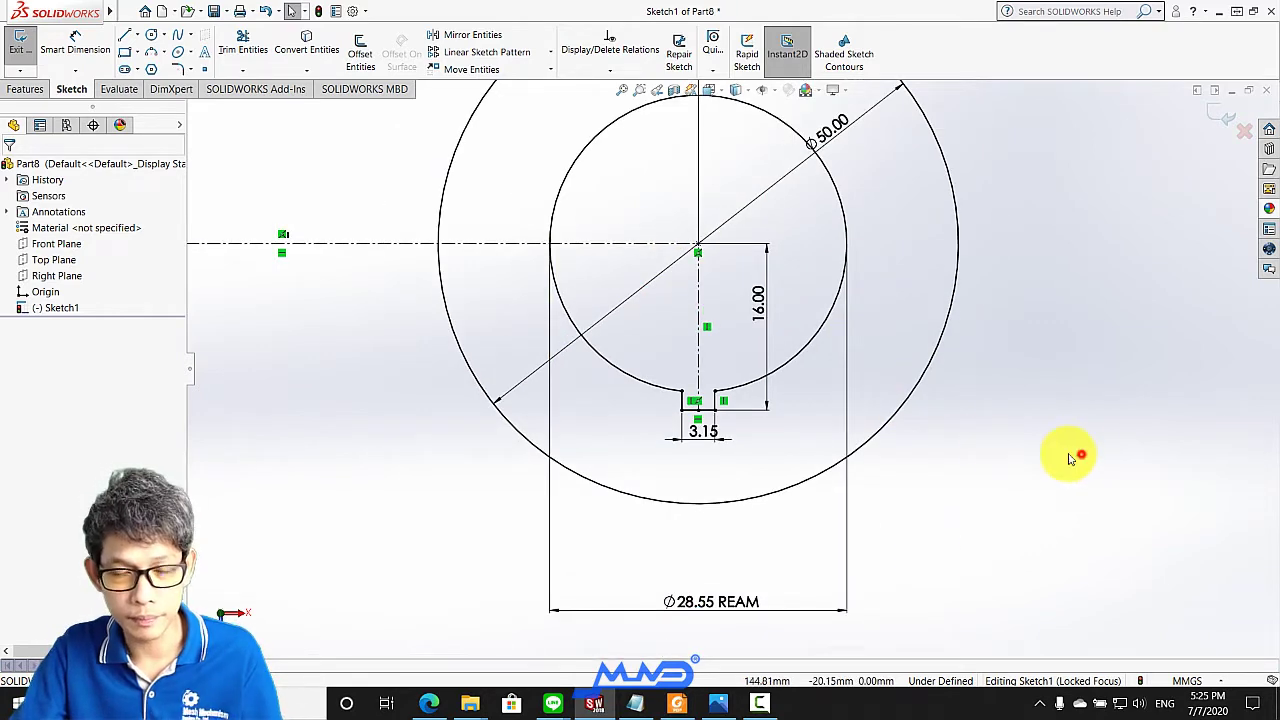
scroll(1068, 452, up, 2)
scroll(686, 428, up, 1)
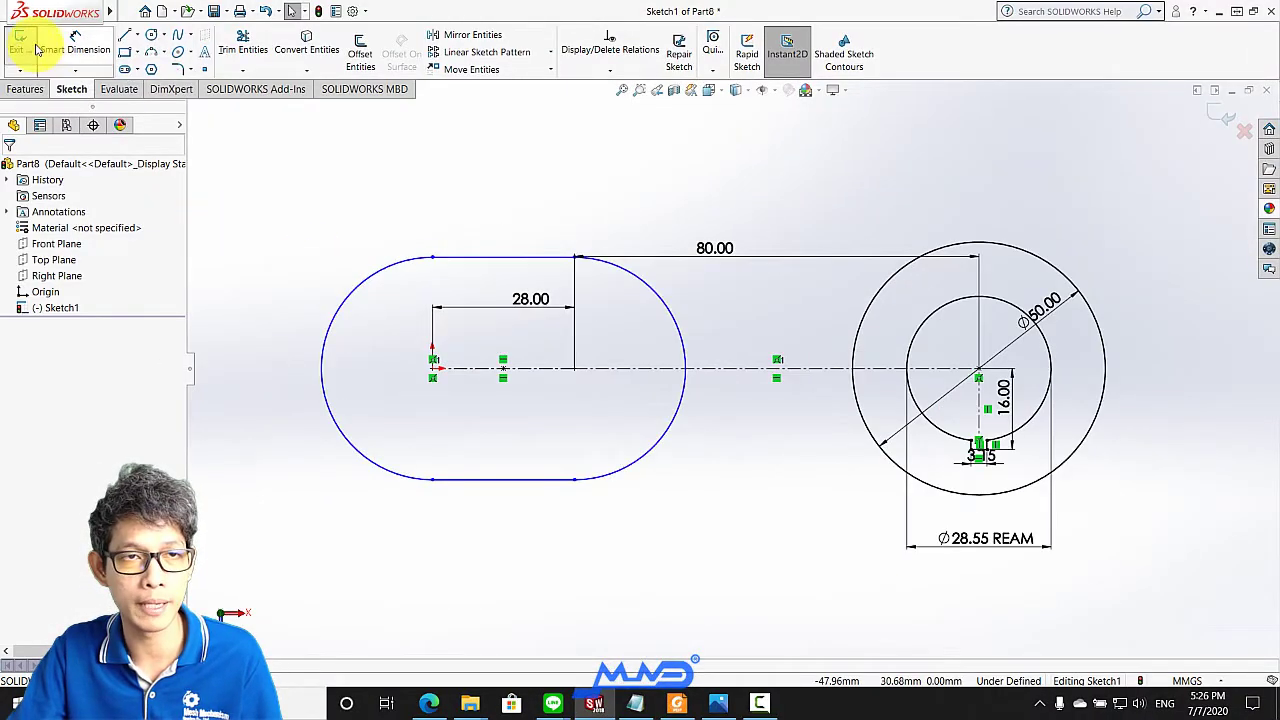
Dimension the slot's left end arc to a 22 mm radius
click(380, 278)
click(375, 305)
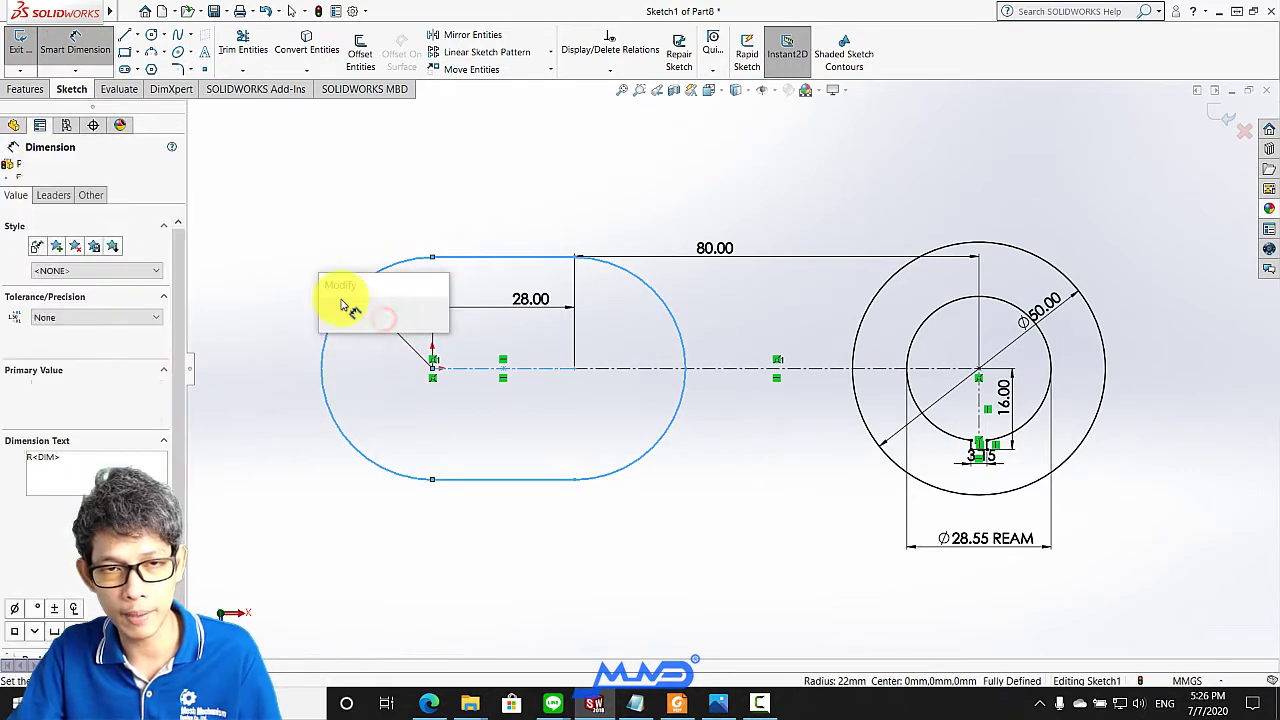
click(330, 326)
key(Escape)
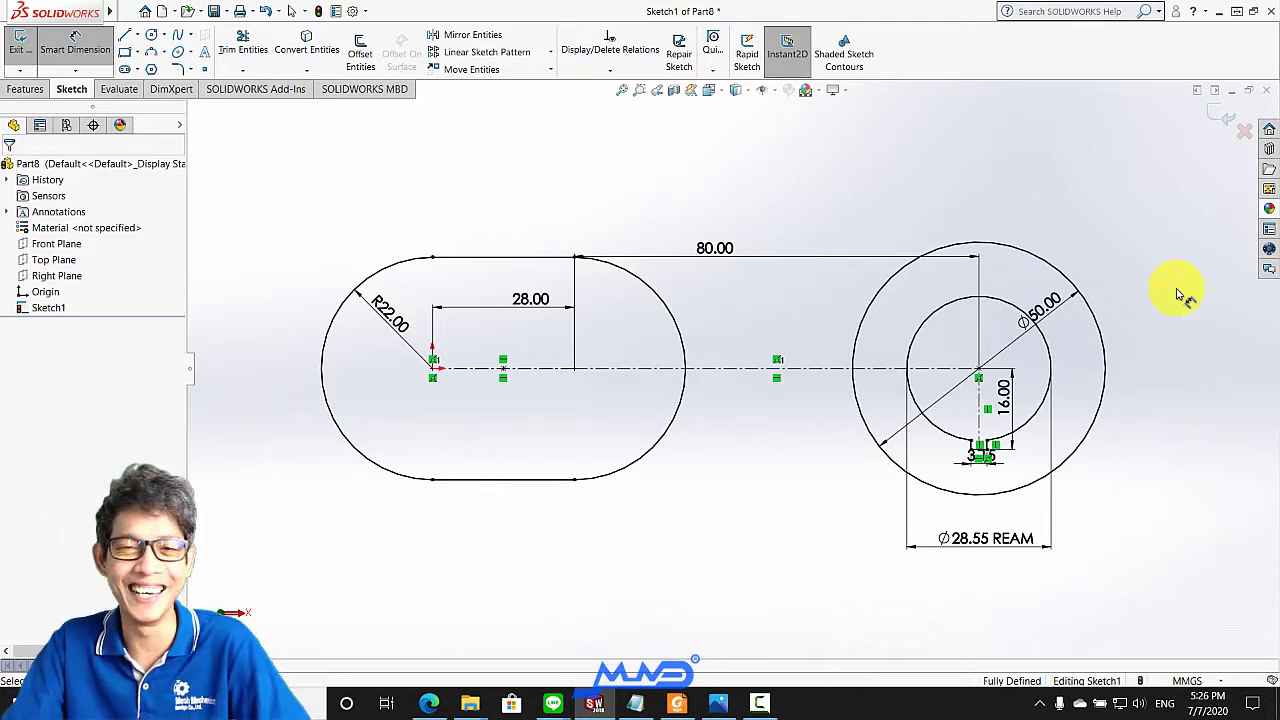
Move the 80.00 and 28.00 dimensions up above the slot, clear of the outline
scroll(543, 342, down, 3)
scroll(640, 355, up, 2)
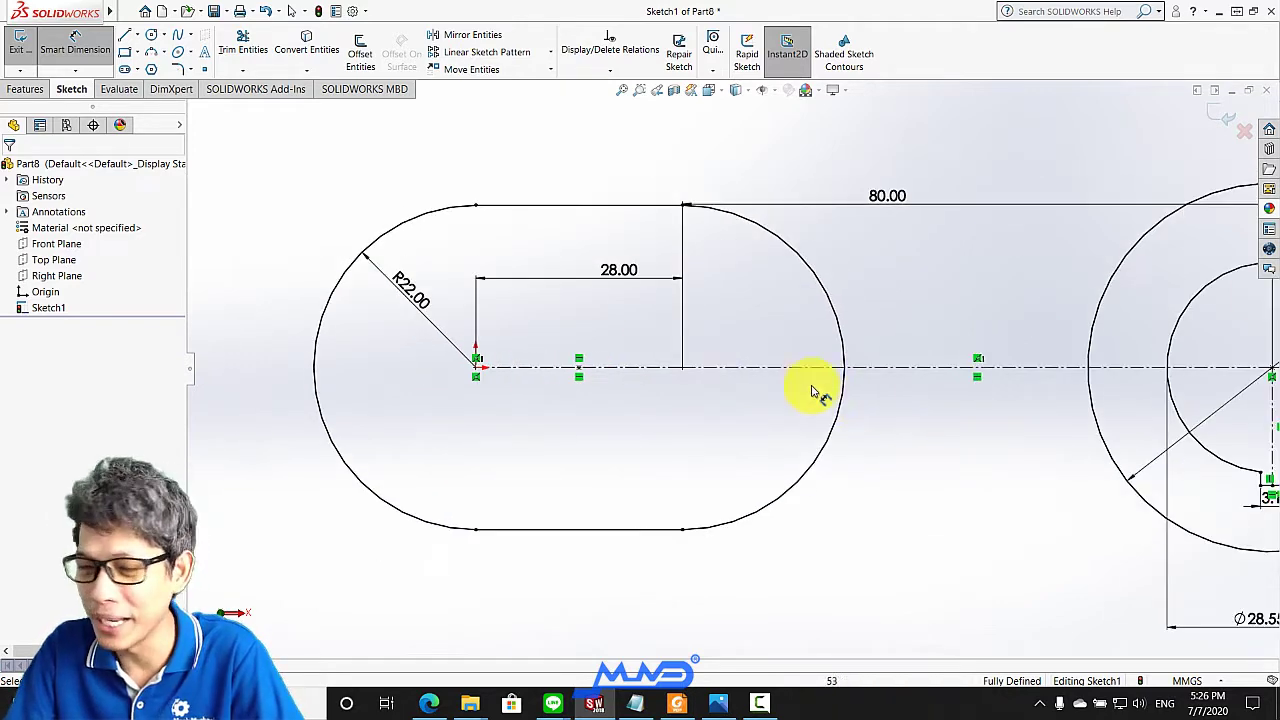
scroll(814, 389, up, 2)
scroll(592, 340, down, 1)
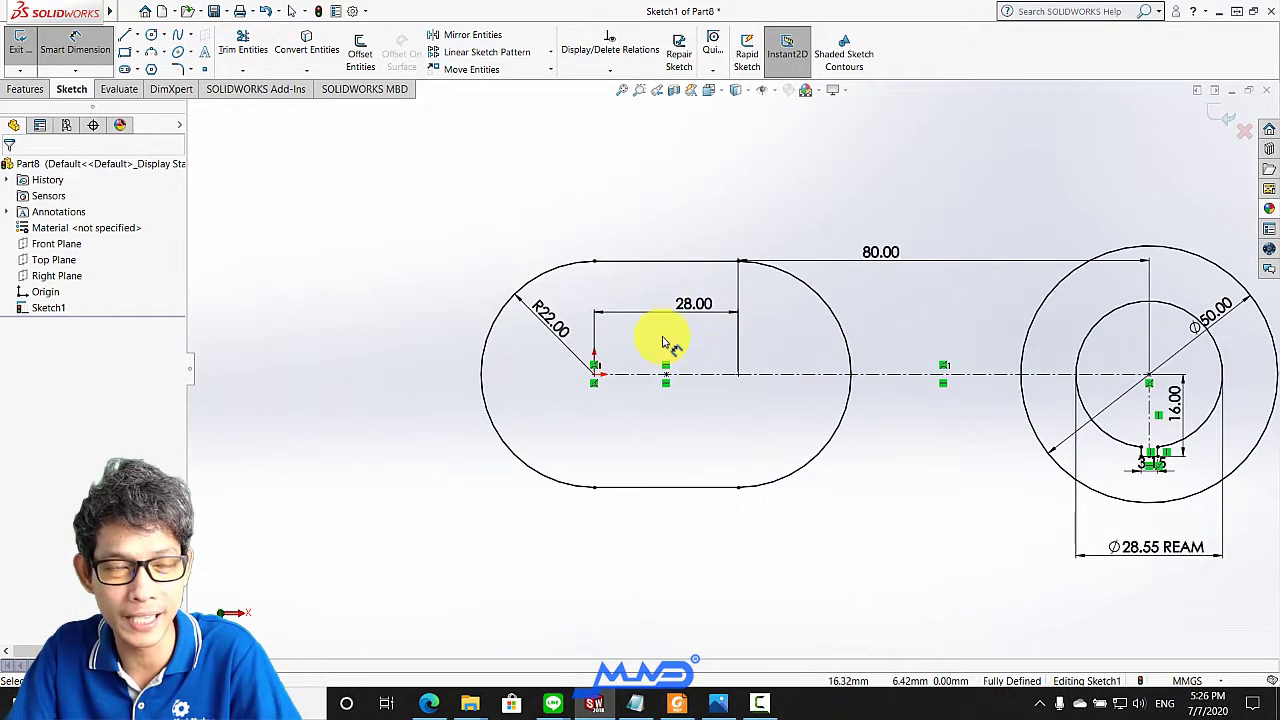
drag(883, 255, 925, 190)
click(888, 253)
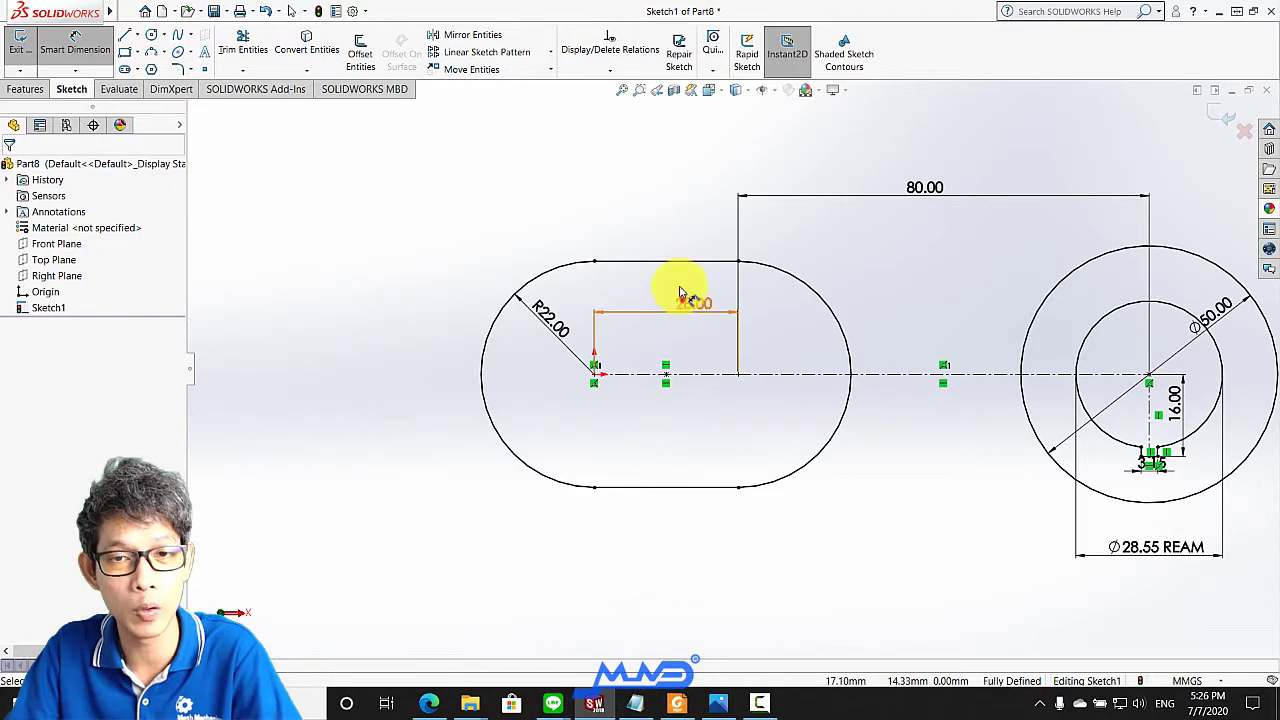
drag(680, 295, 660, 198)
click(330, 166)
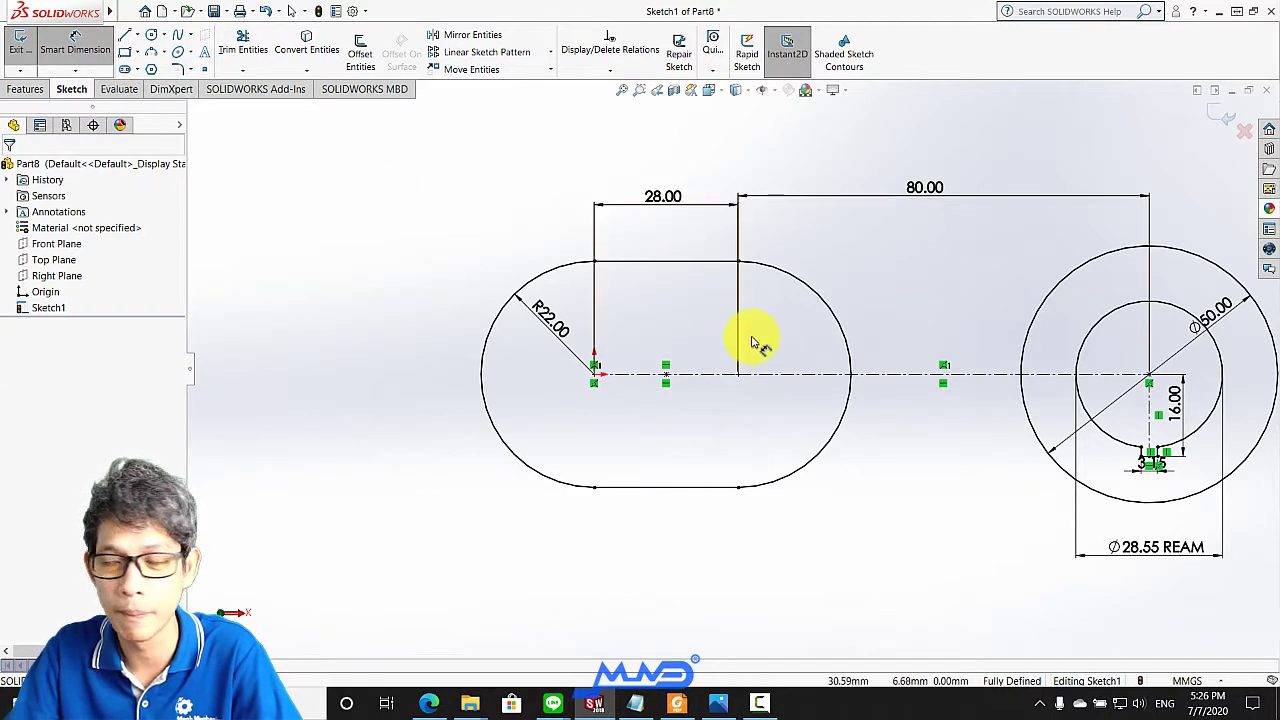
scroll(755, 343, down, 3)
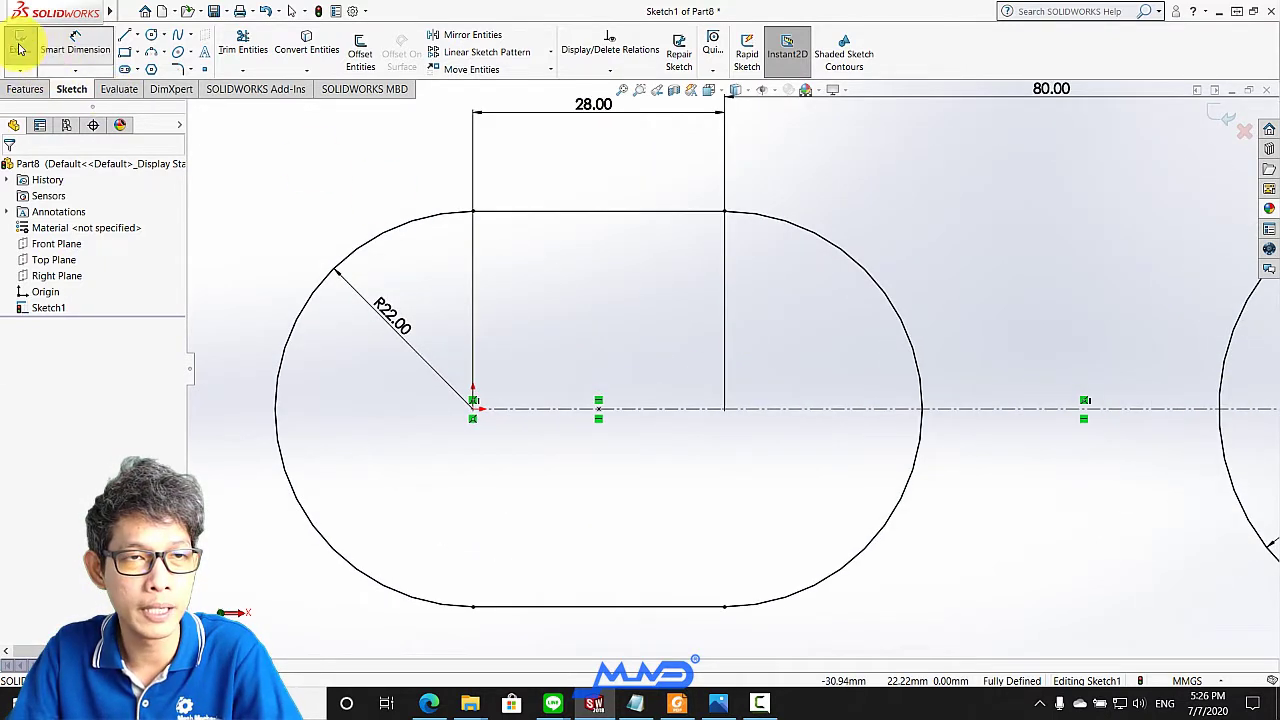
click(72, 45)
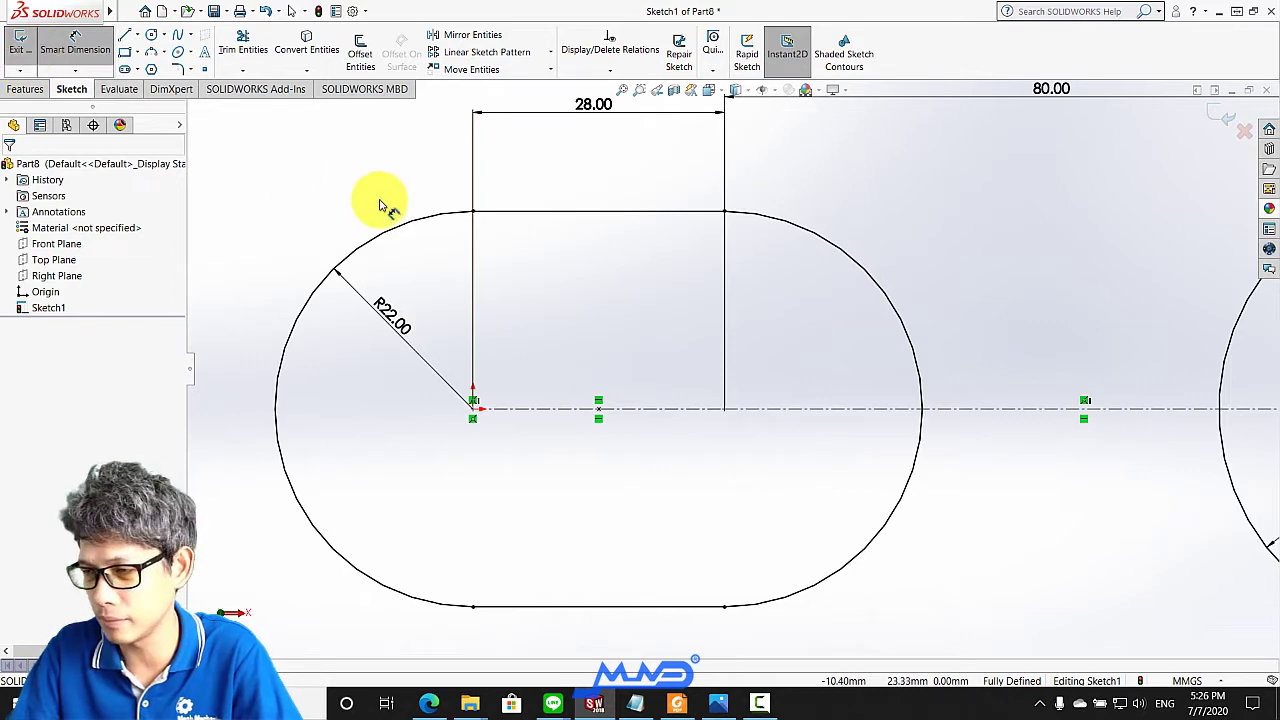
click(124, 34)
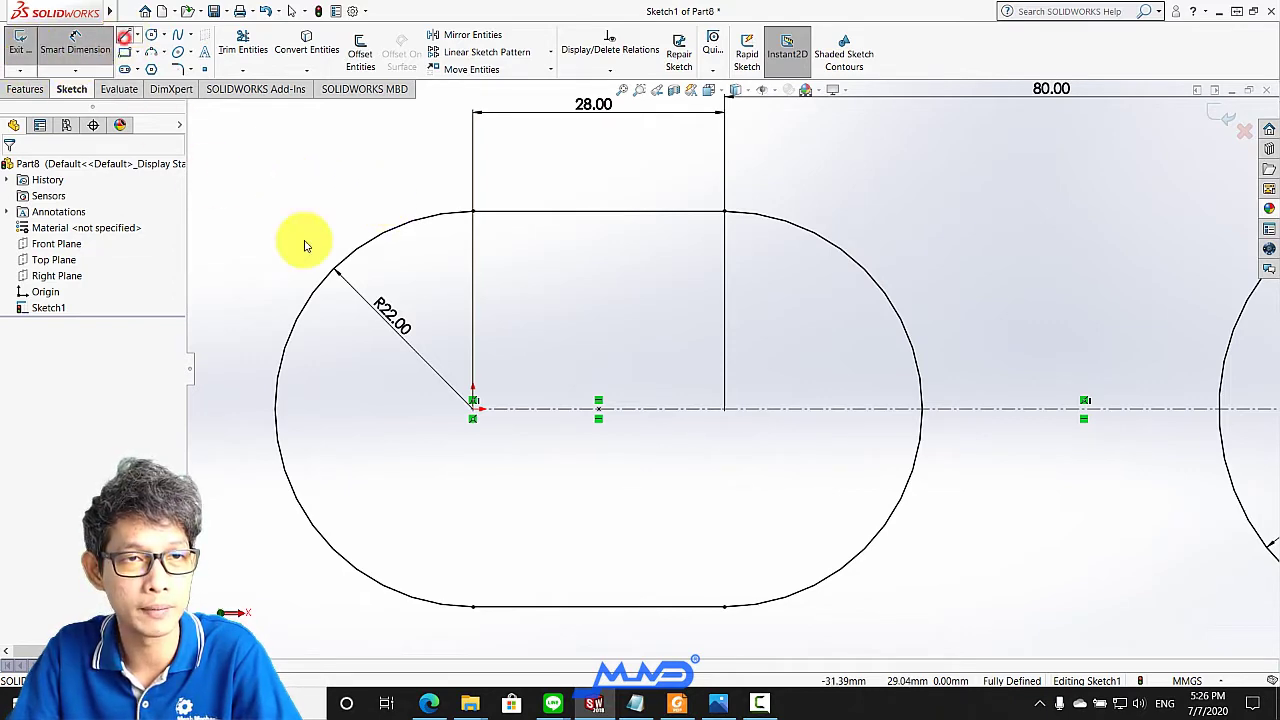
scroll(620, 491, down, 2)
scroll(634, 517, up, 1)
Draw a bottom horizontal line, a tangent semicircular left end, and an upper line back to the right
scroll(626, 509, up, 1)
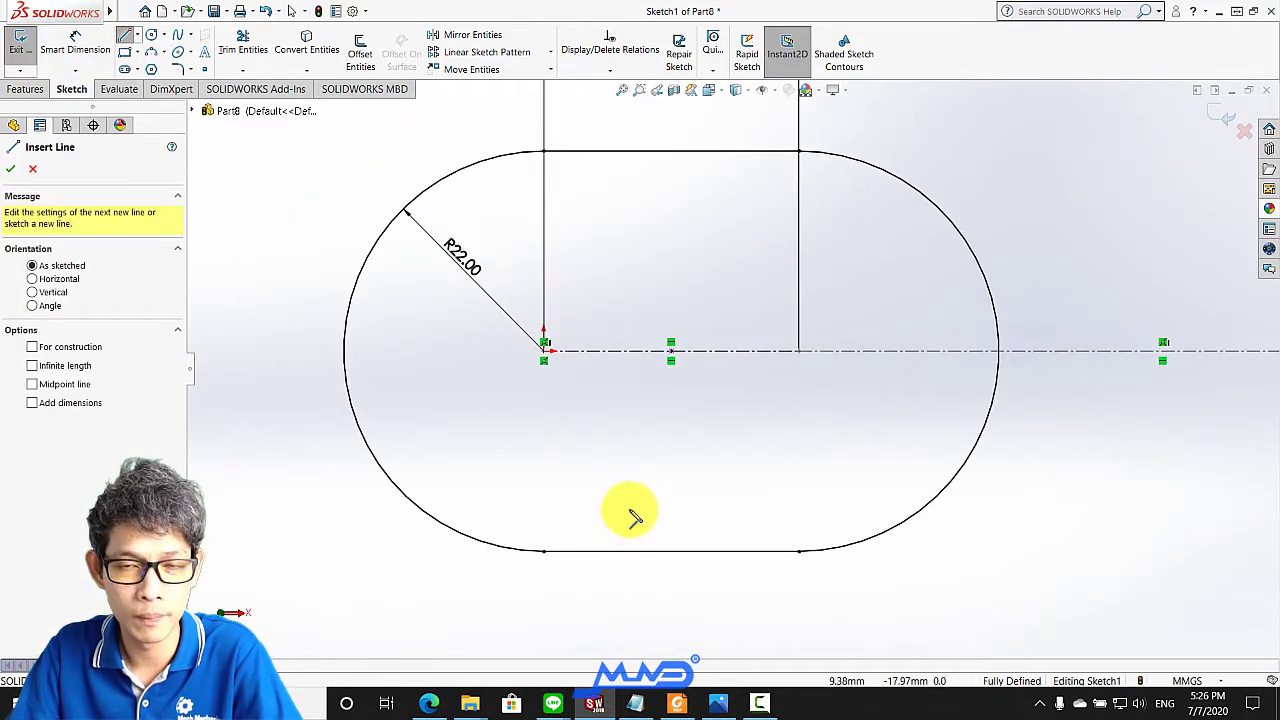
click(661, 491)
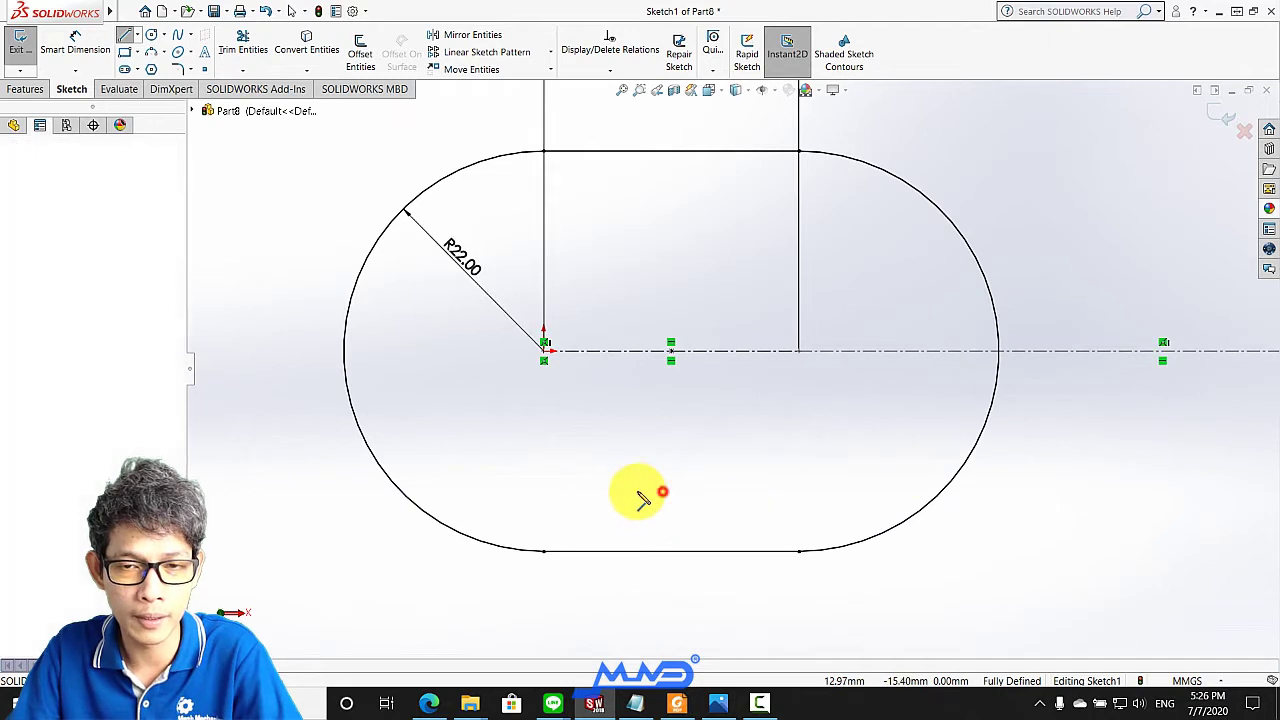
click(524, 490)
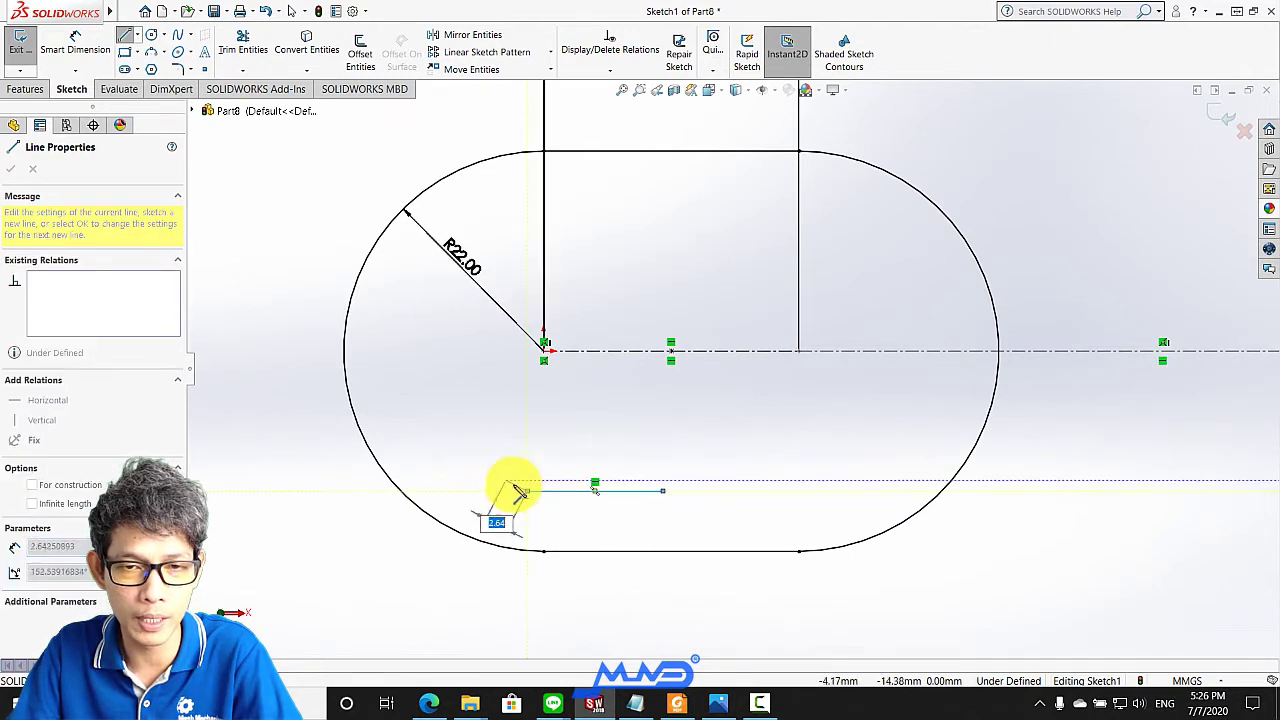
key(Escape)
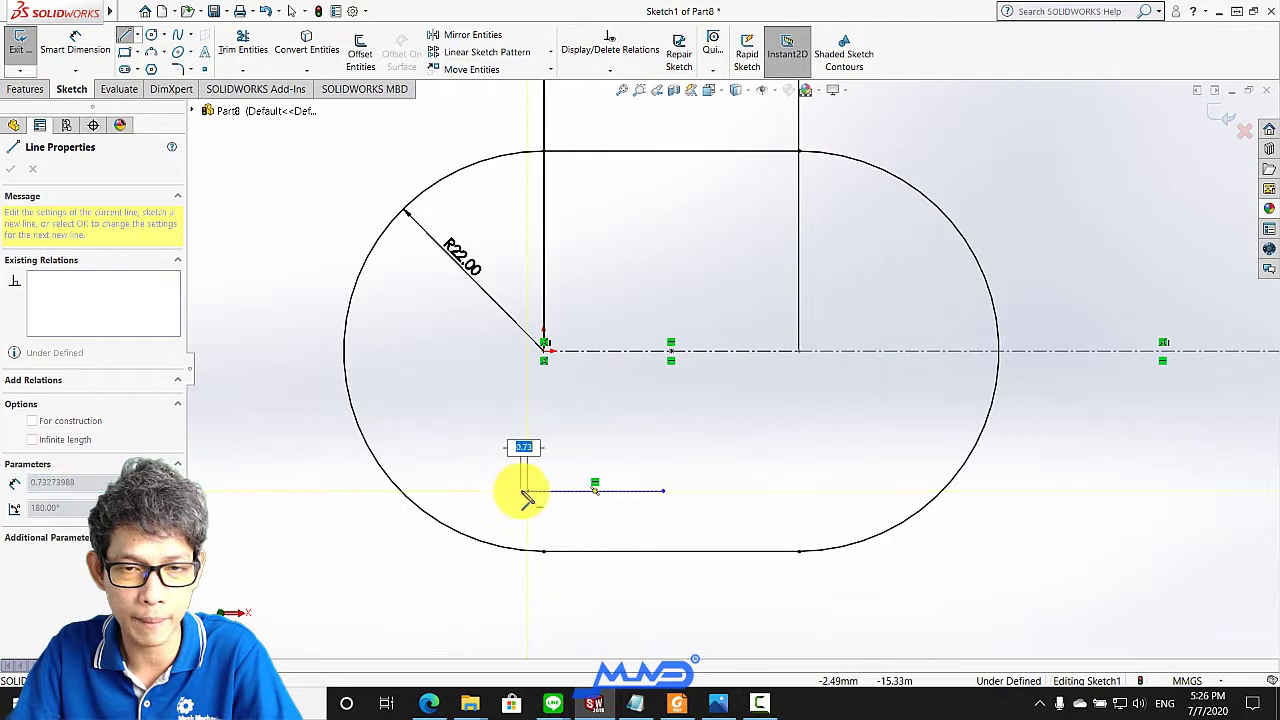
click(533, 400)
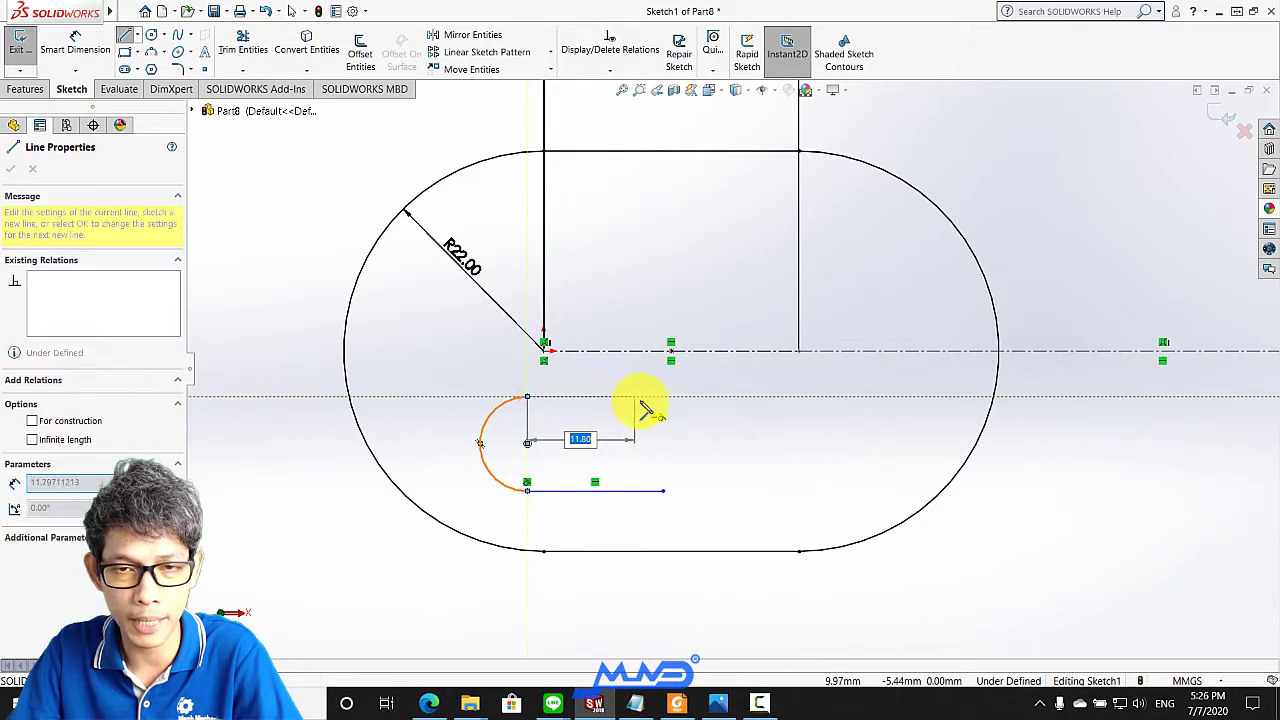
click(662, 398)
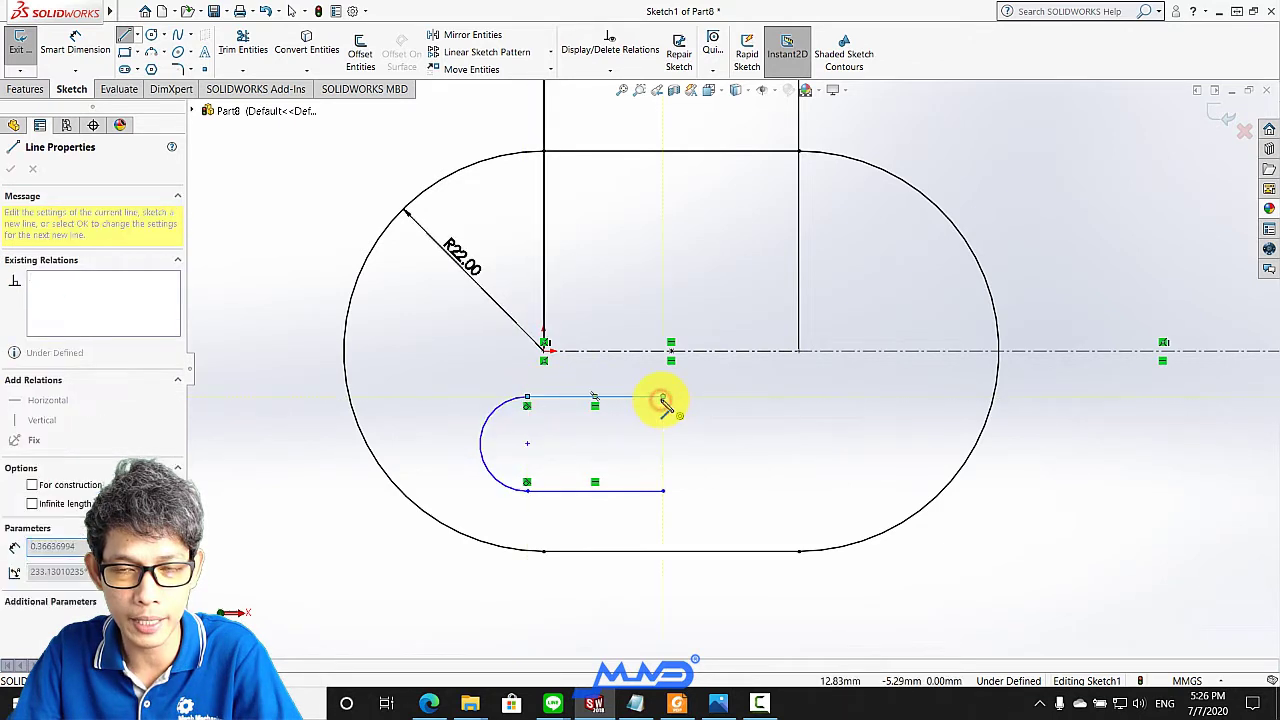
scroll(661, 402, down, 5)
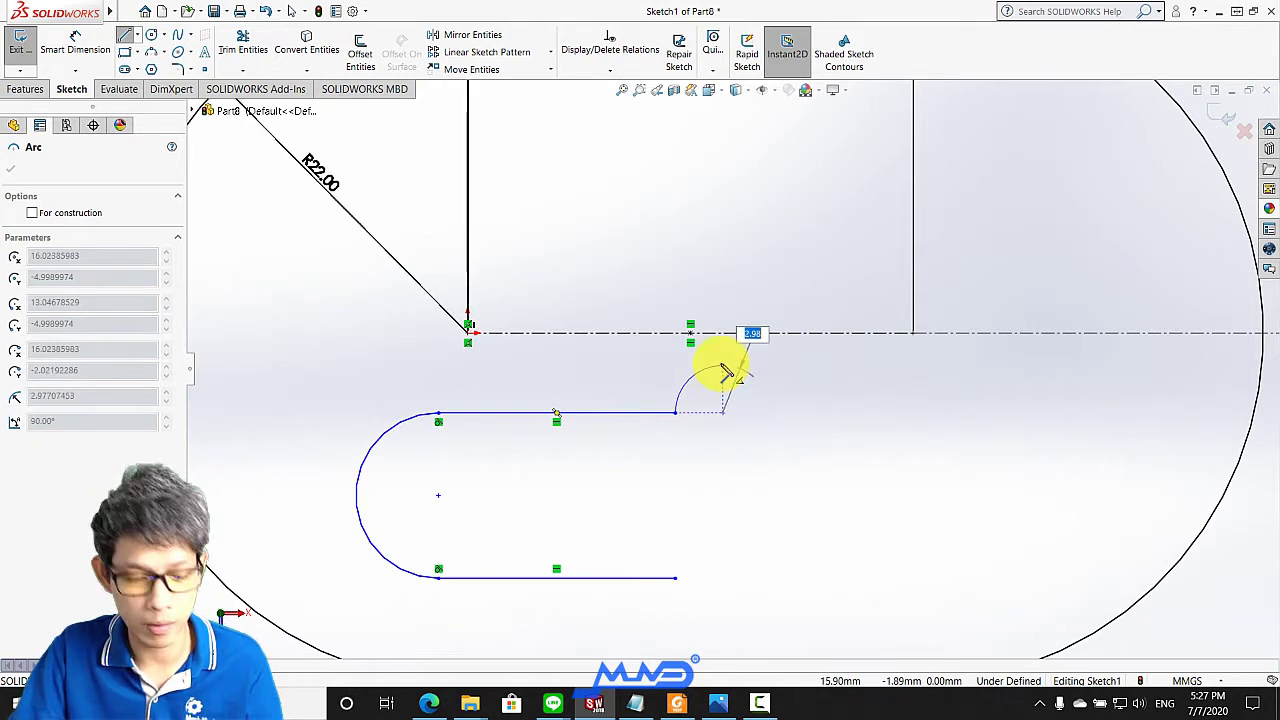
key(Escape)
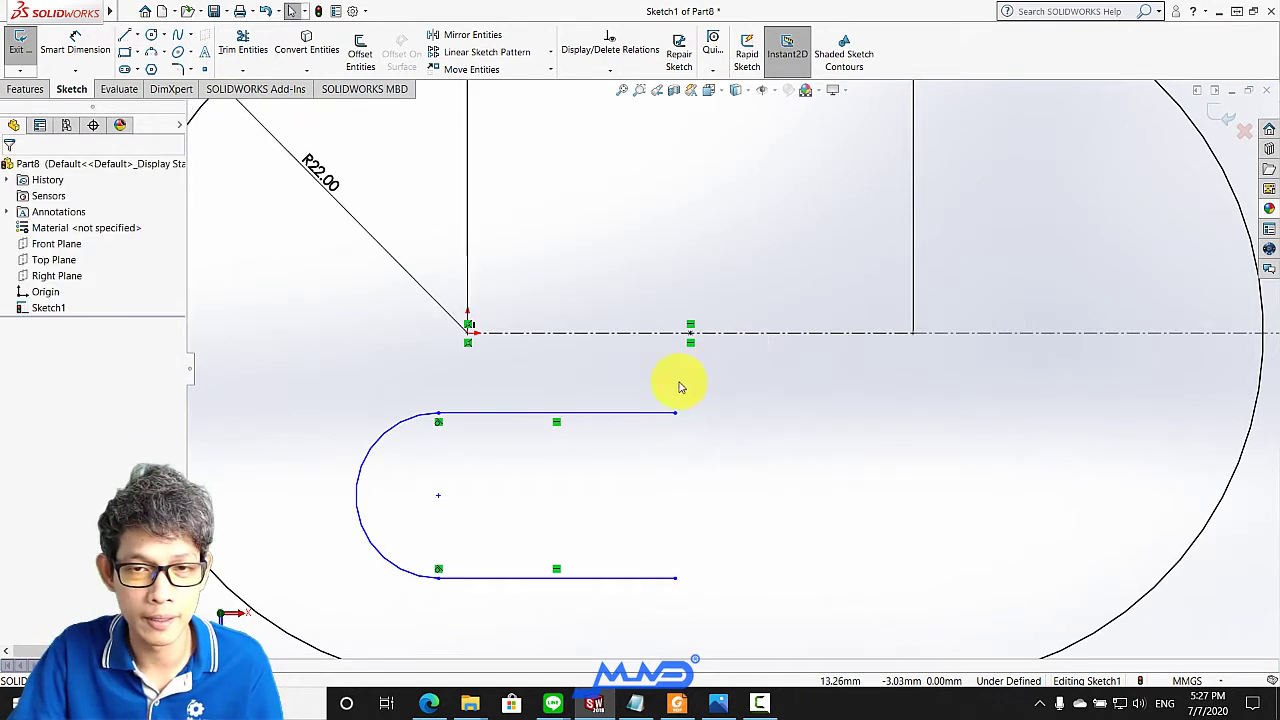
Draw a small tangent arc curving up from the upper line's right end
click(150, 53)
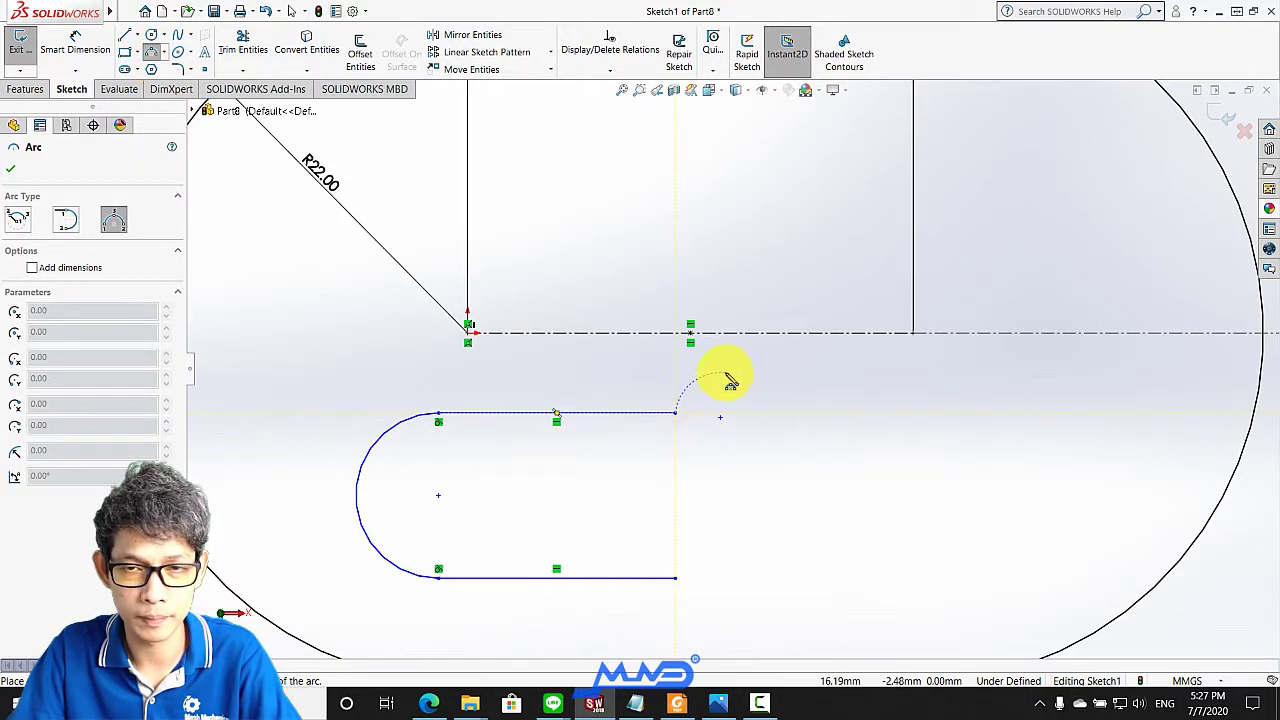
scroll(712, 358, down, 1)
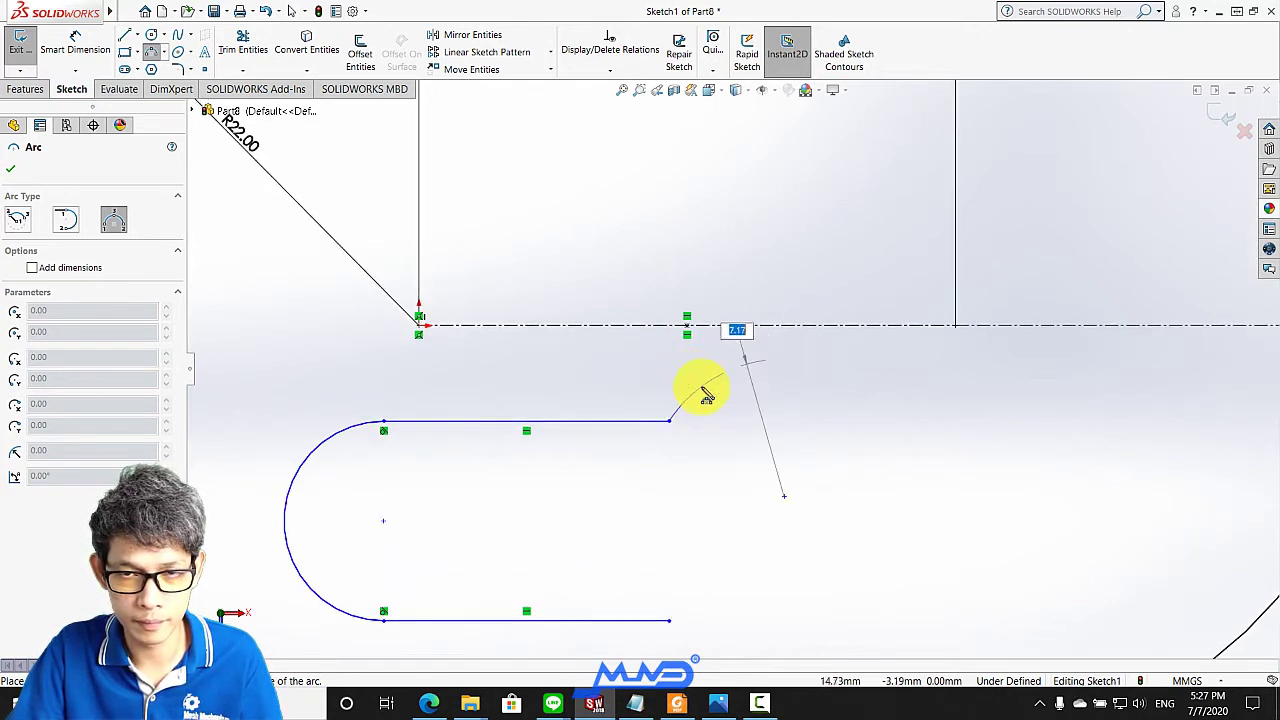
click(697, 377)
key(Escape)
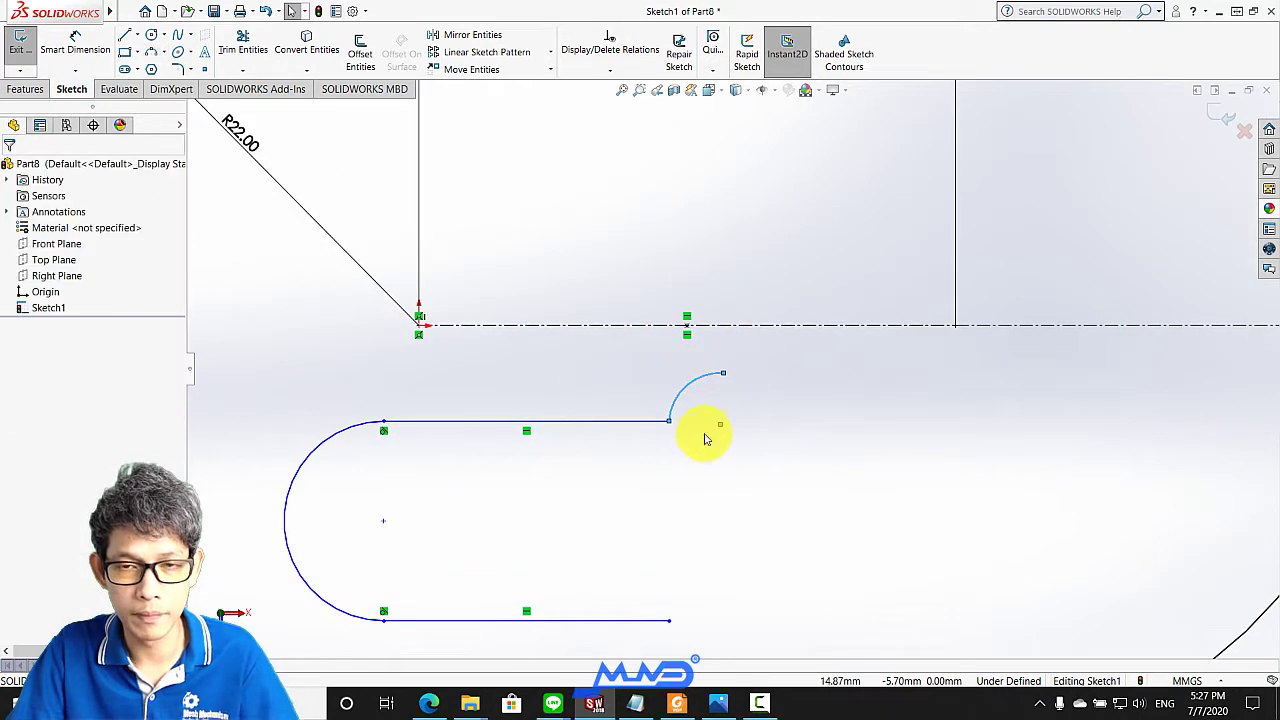
scroll(703, 429, down, 3)
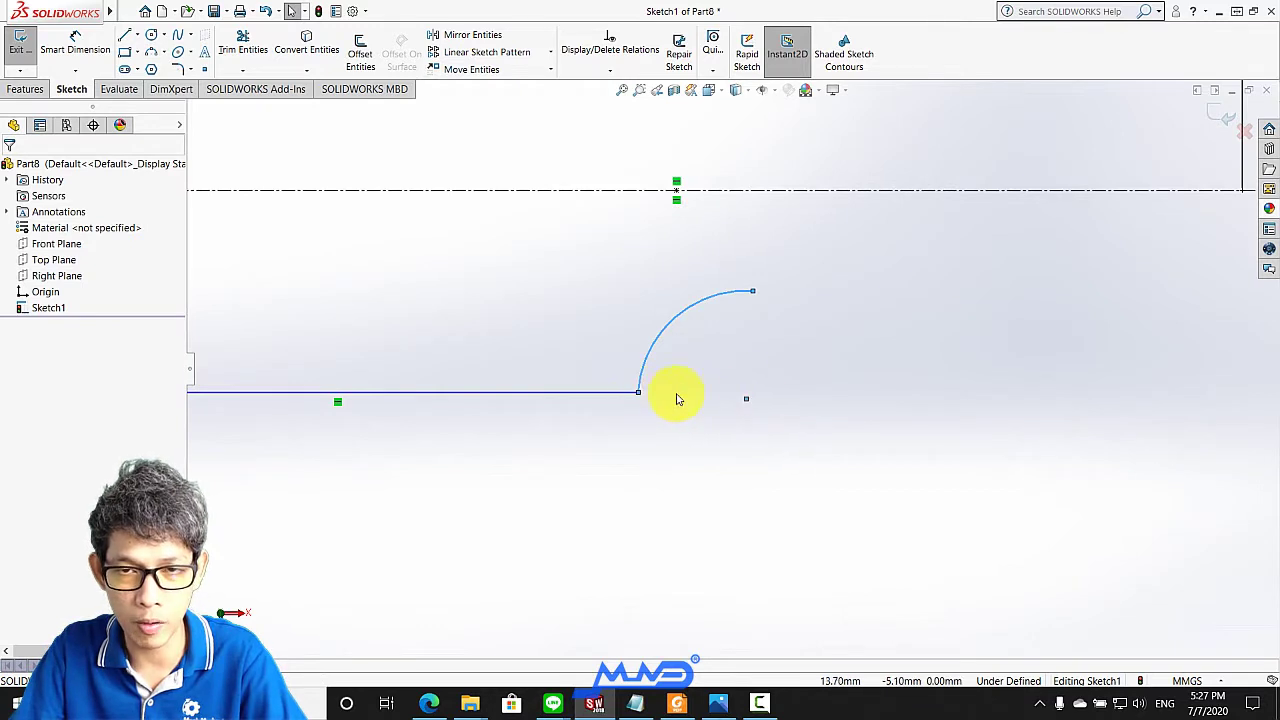
Give the small arc a 3 mm radius
click(75, 50)
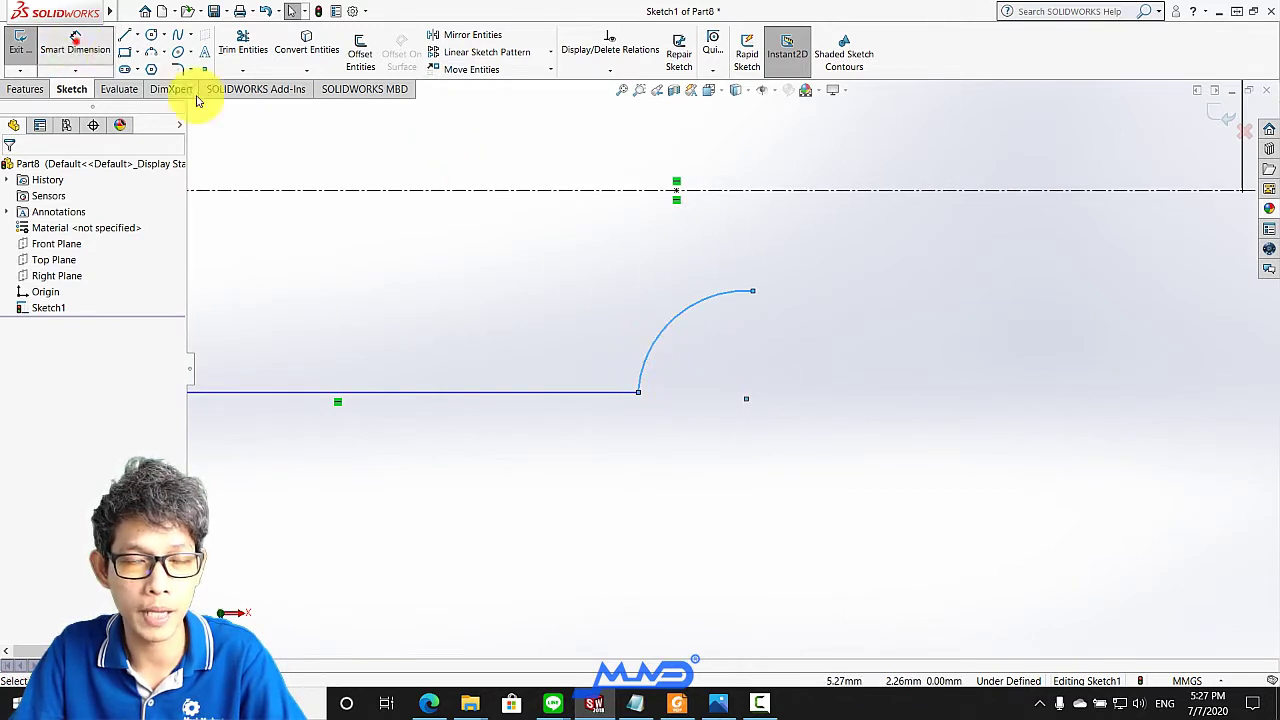
click(690, 310)
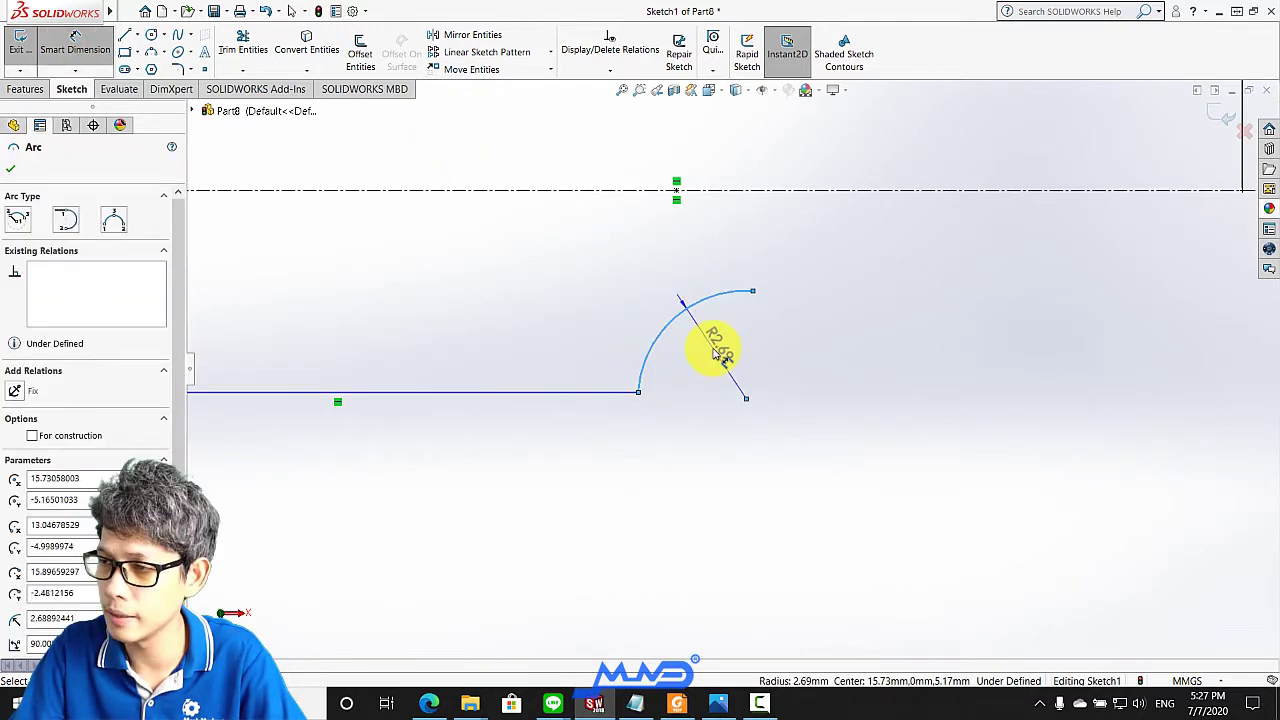
click(716, 350)
text(3)
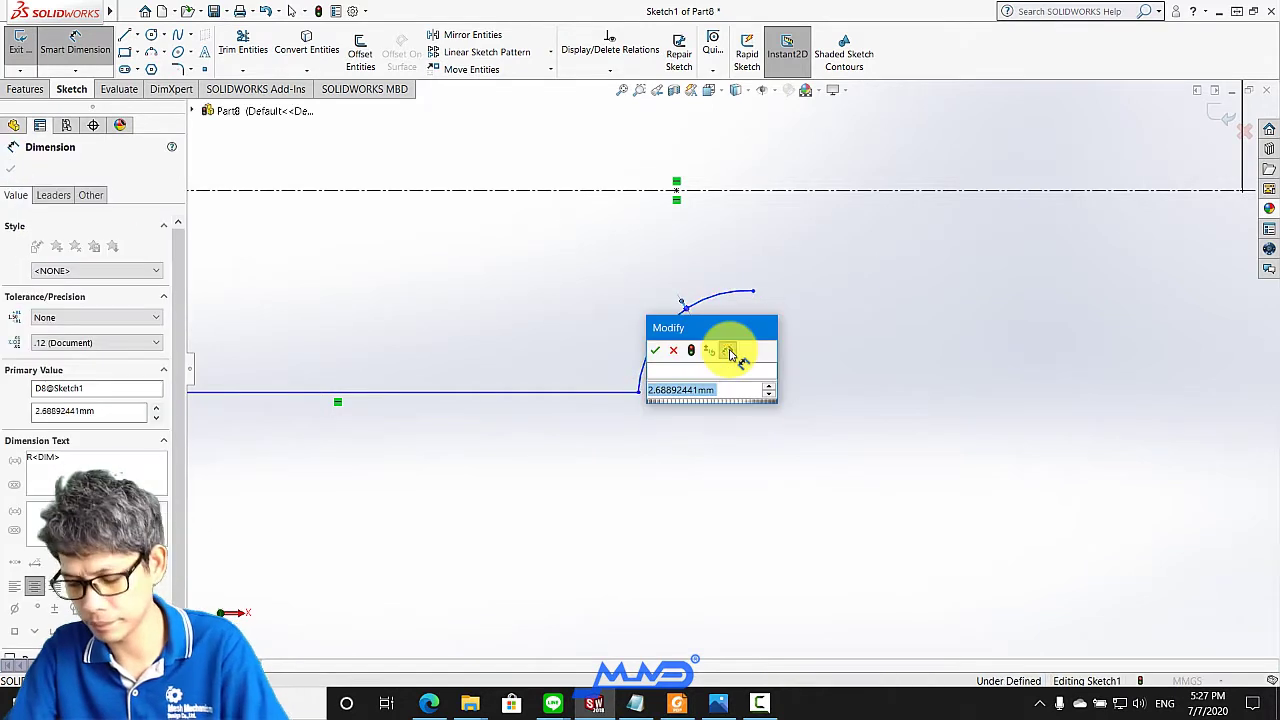
key(Return)
scroll(741, 372, up, 2)
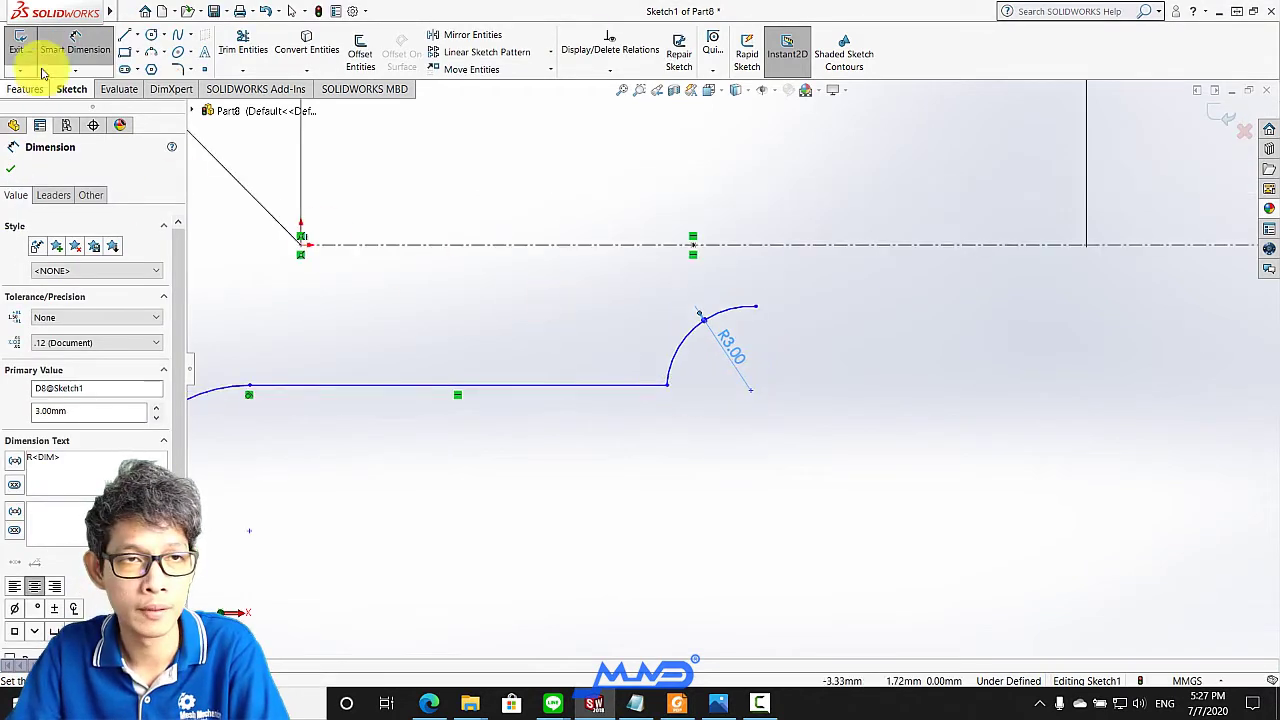
click(131, 36)
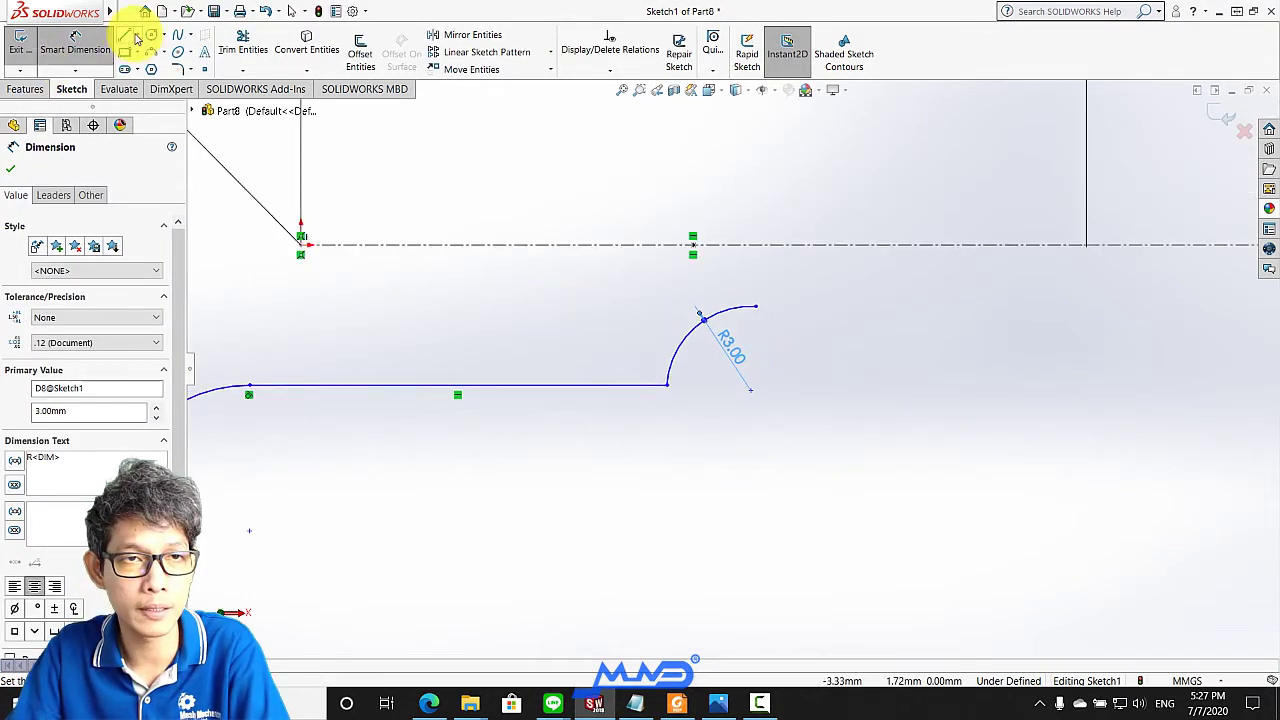
Draw a top line to the right, a rounded right-end arc, and a bottom line back below the R3 arc
click(757, 316)
scroll(994, 318, up, 2)
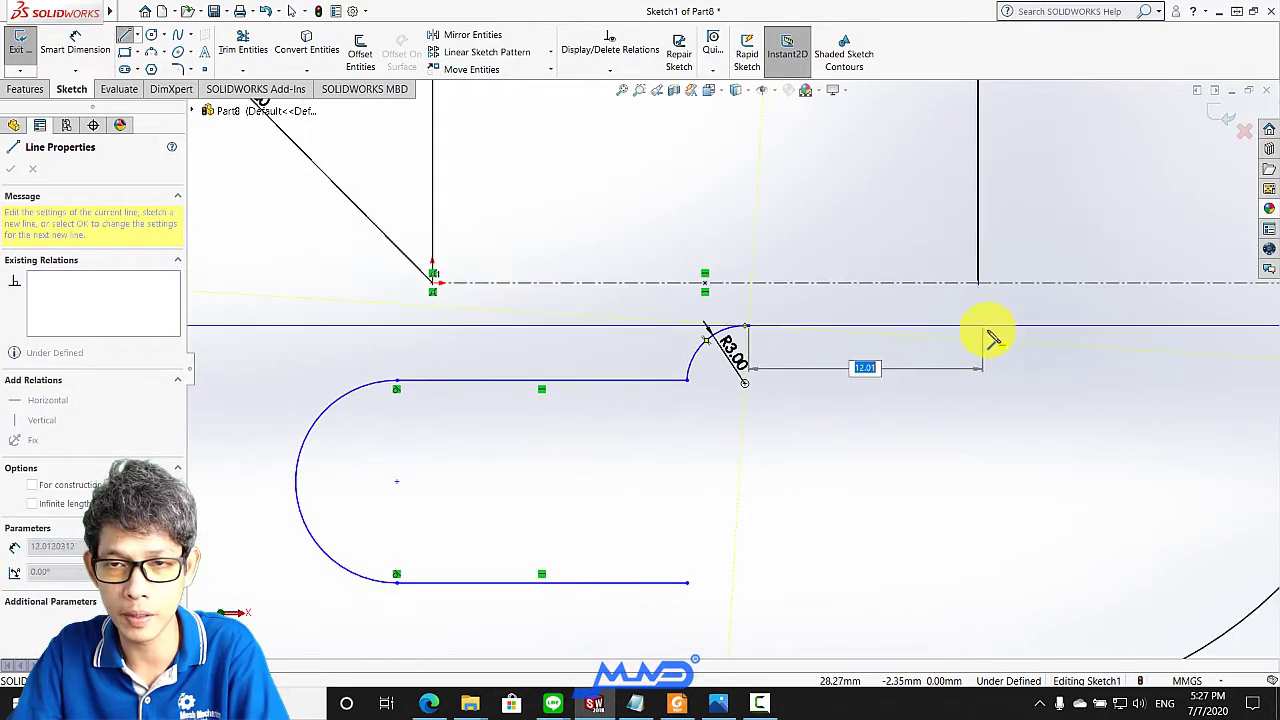
scroll(1020, 332, up, 2)
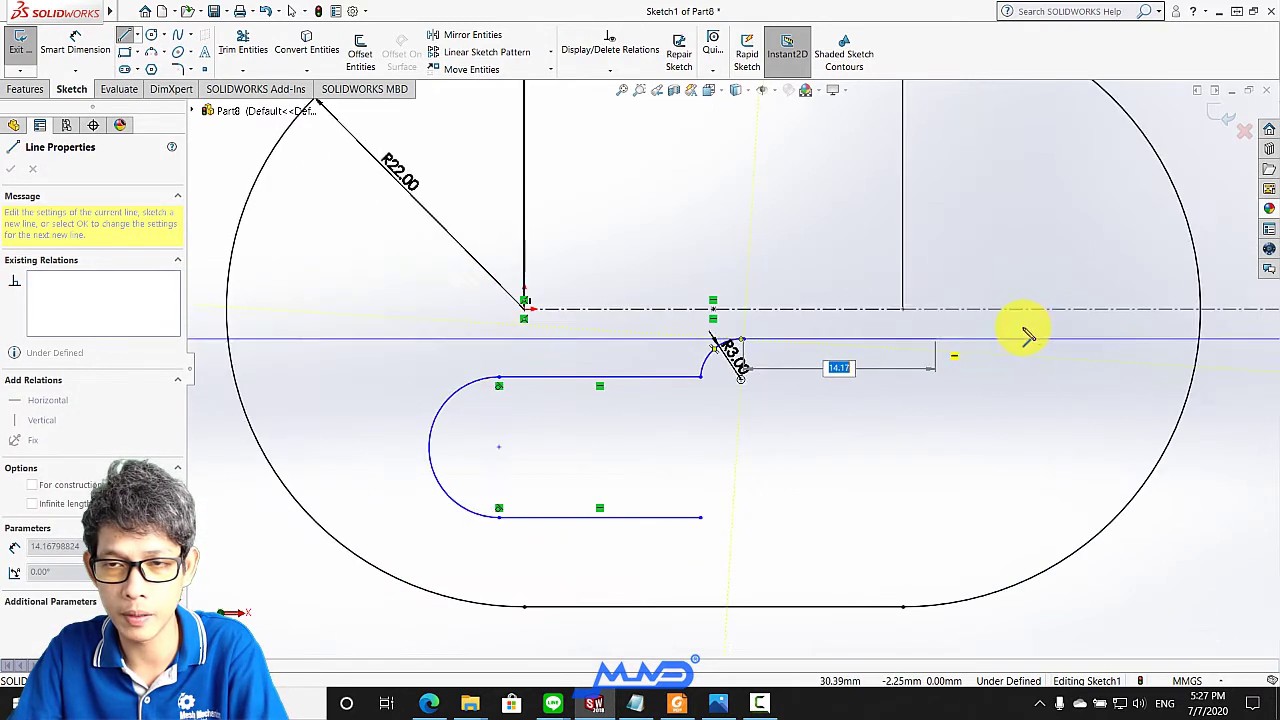
click(966, 342)
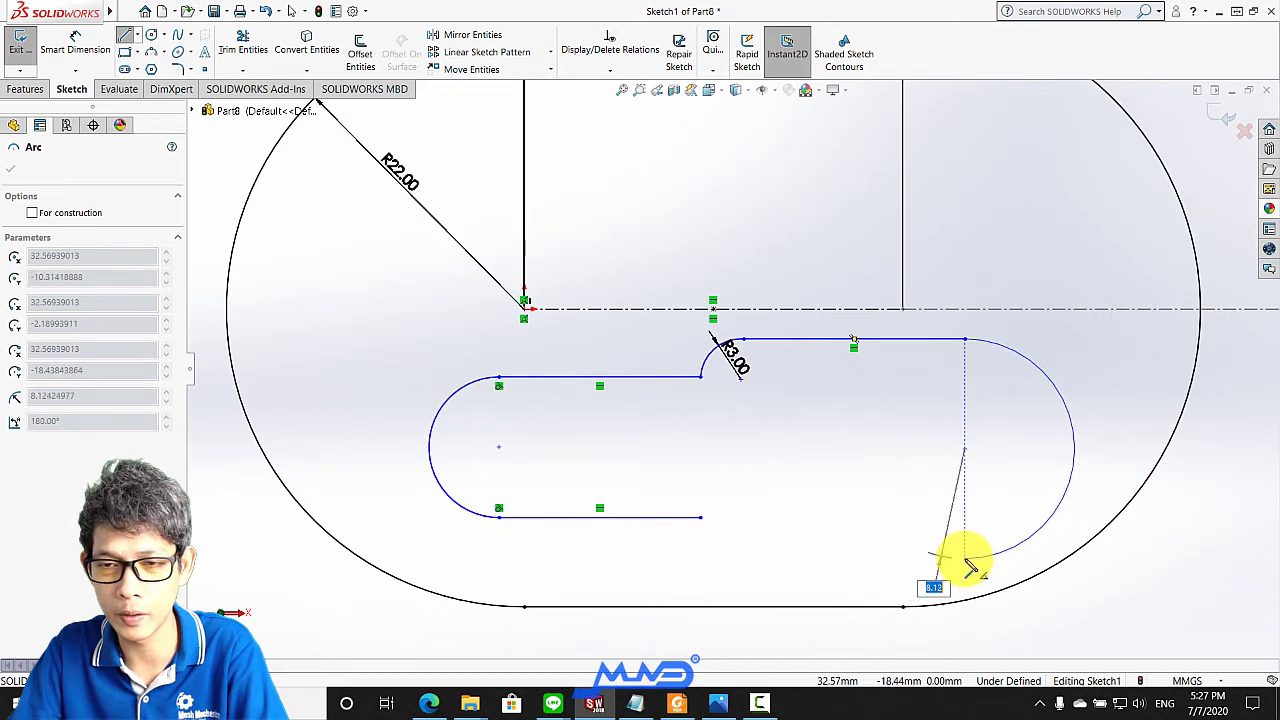
click(966, 556)
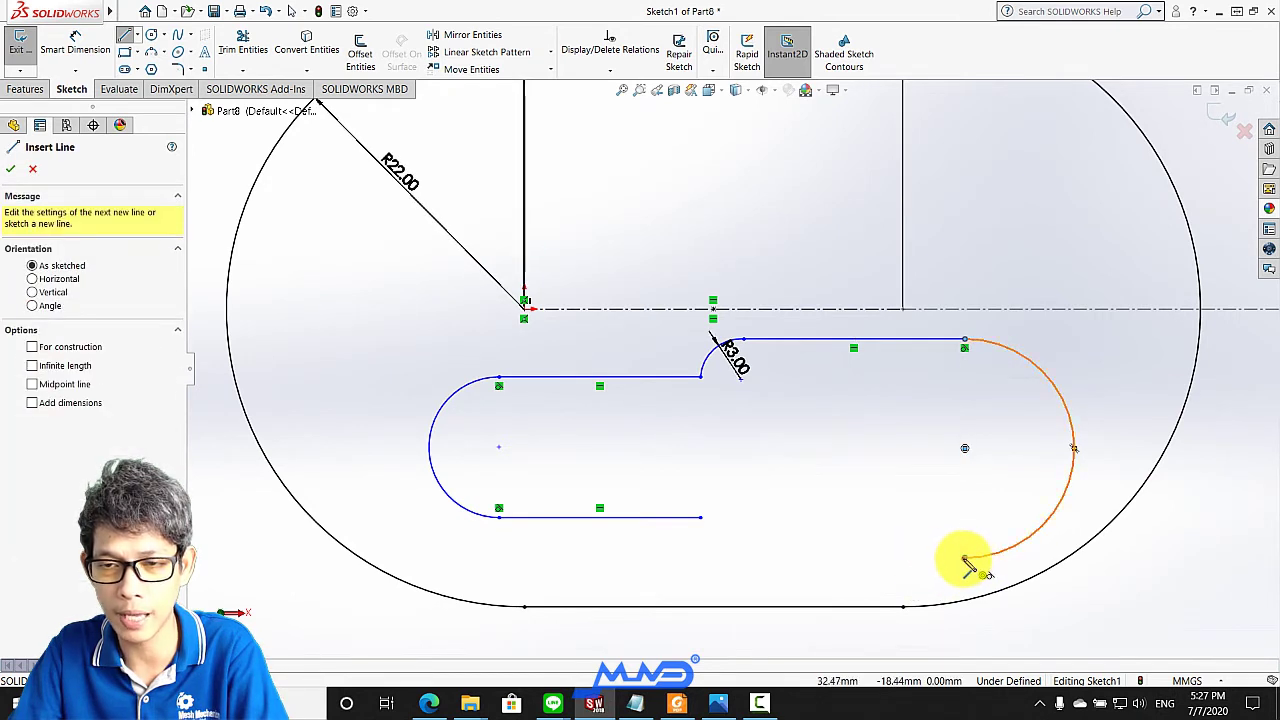
click(964, 558)
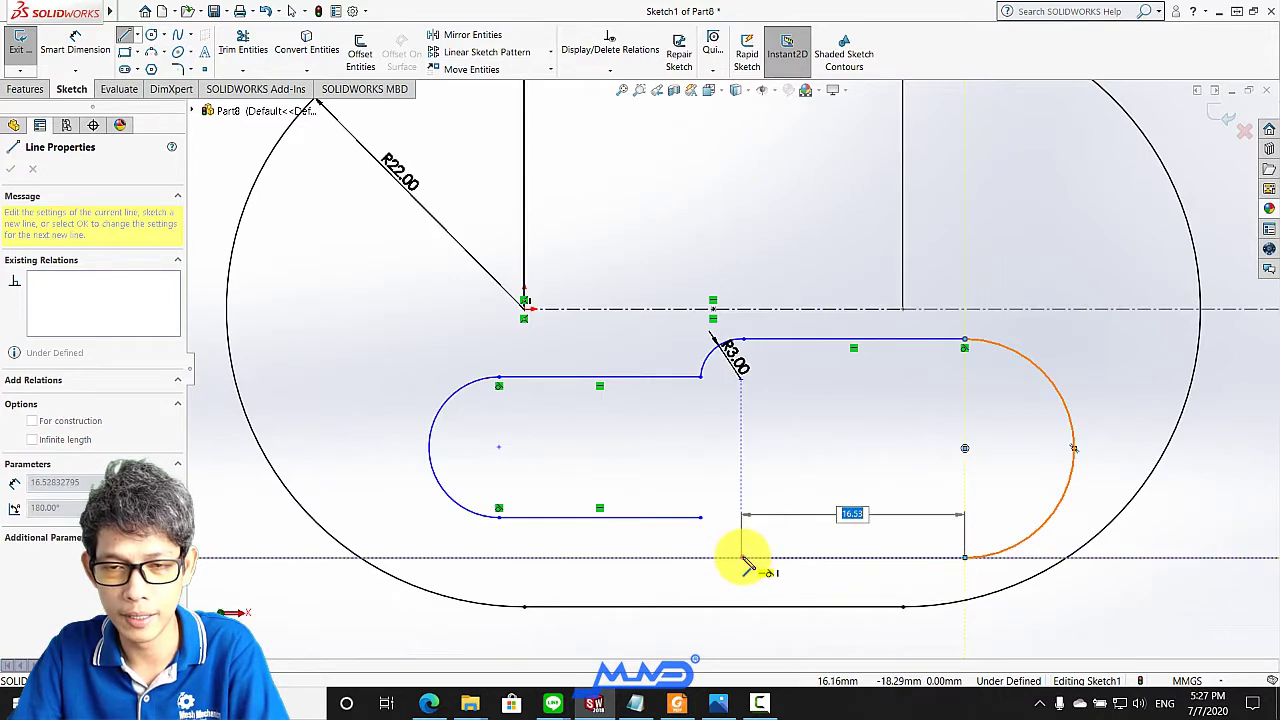
click(741, 560)
key(Escape)
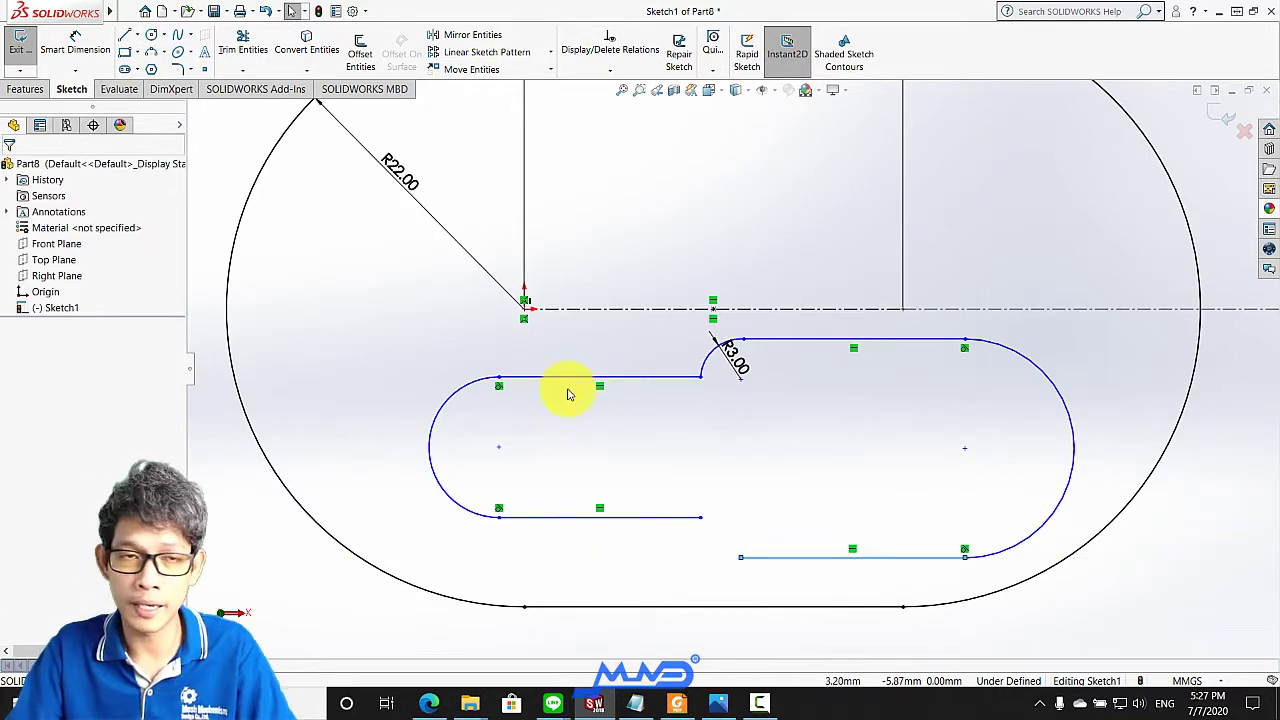
click(153, 55)
Join the two lower line ends with a three-point arc of radius 3 mm
click(700, 517)
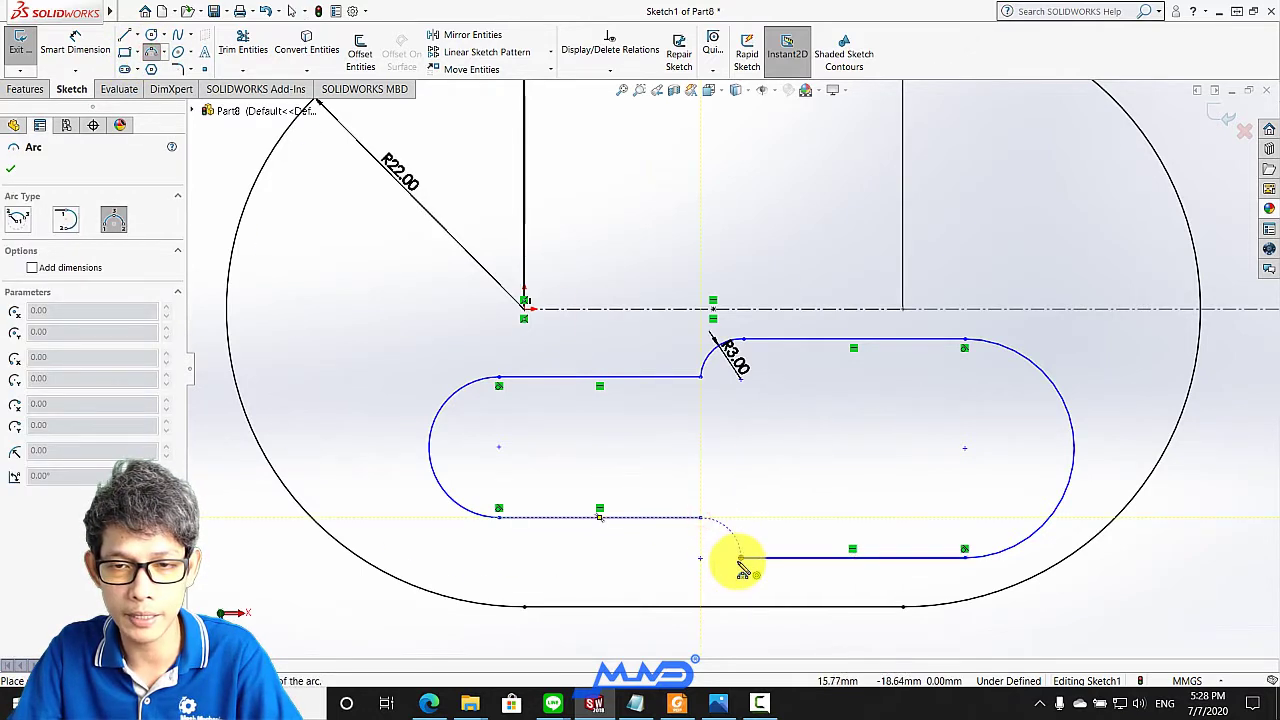
click(741, 560)
scroll(710, 545, down, 2)
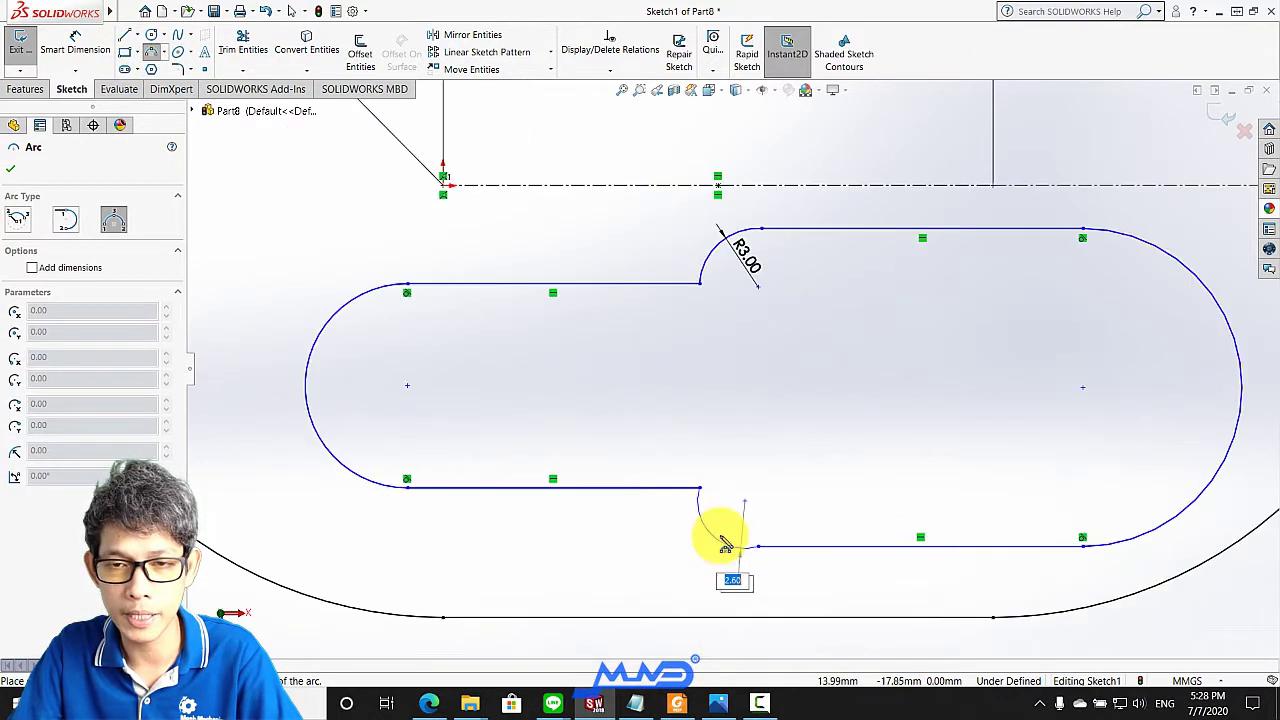
click(722, 521)
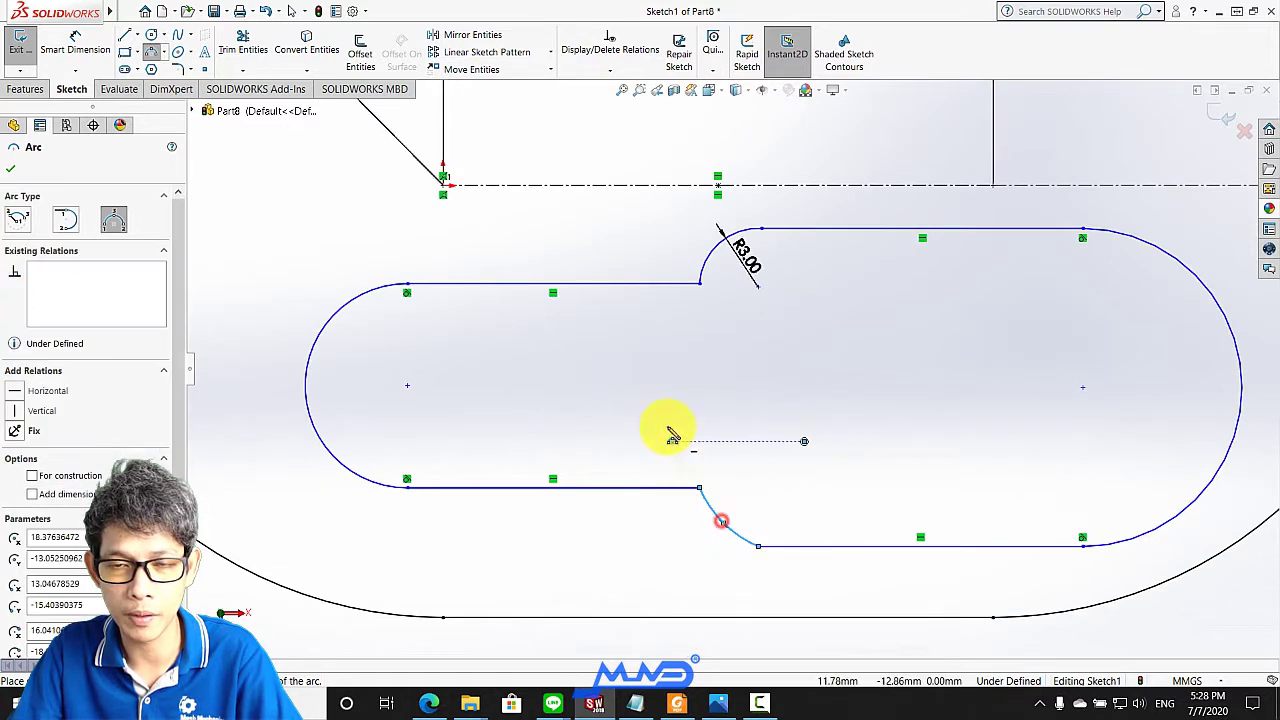
click(75, 45)
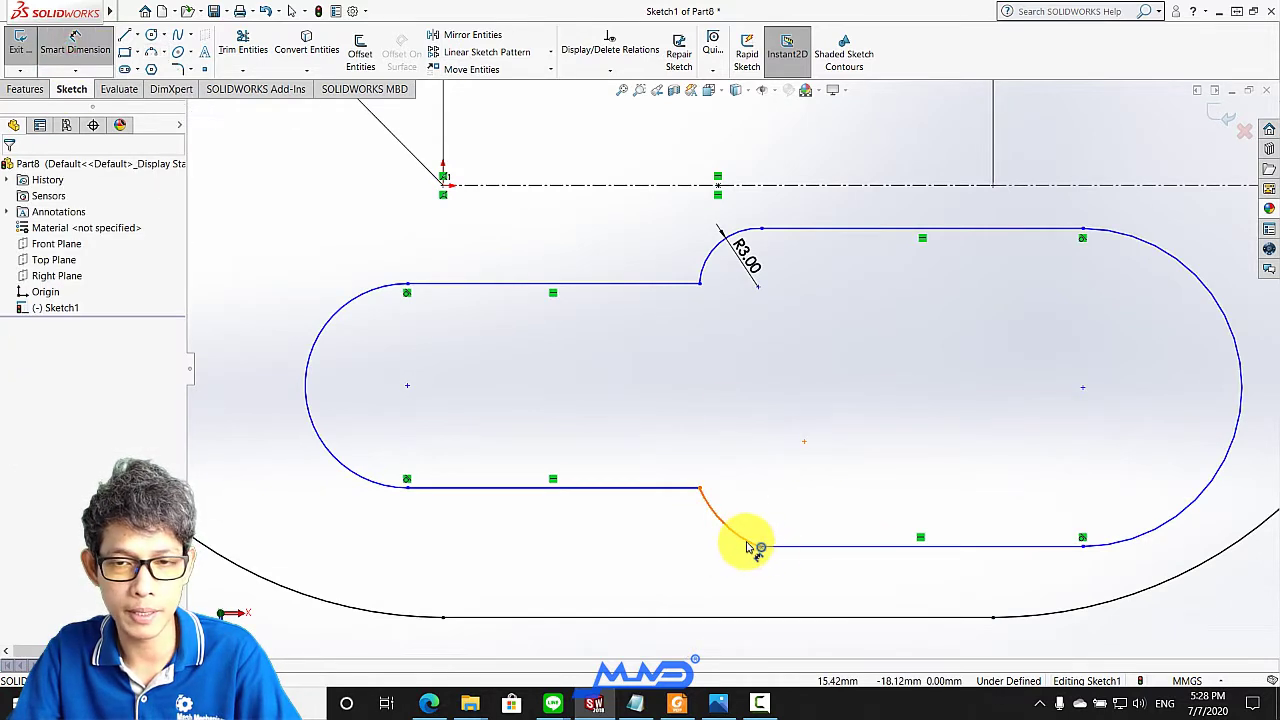
click(746, 524)
scroll(750, 522, down, 2)
click(757, 486)
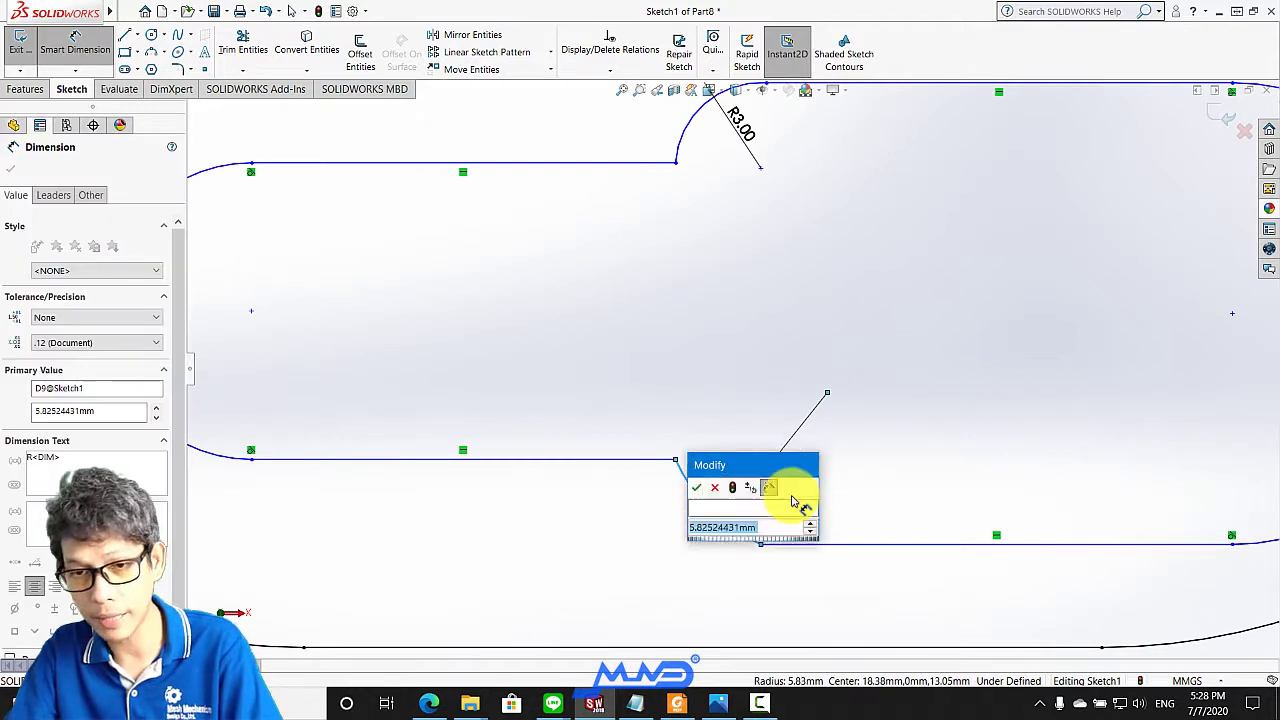
key(Return)
scroll(745, 515, down, 3)
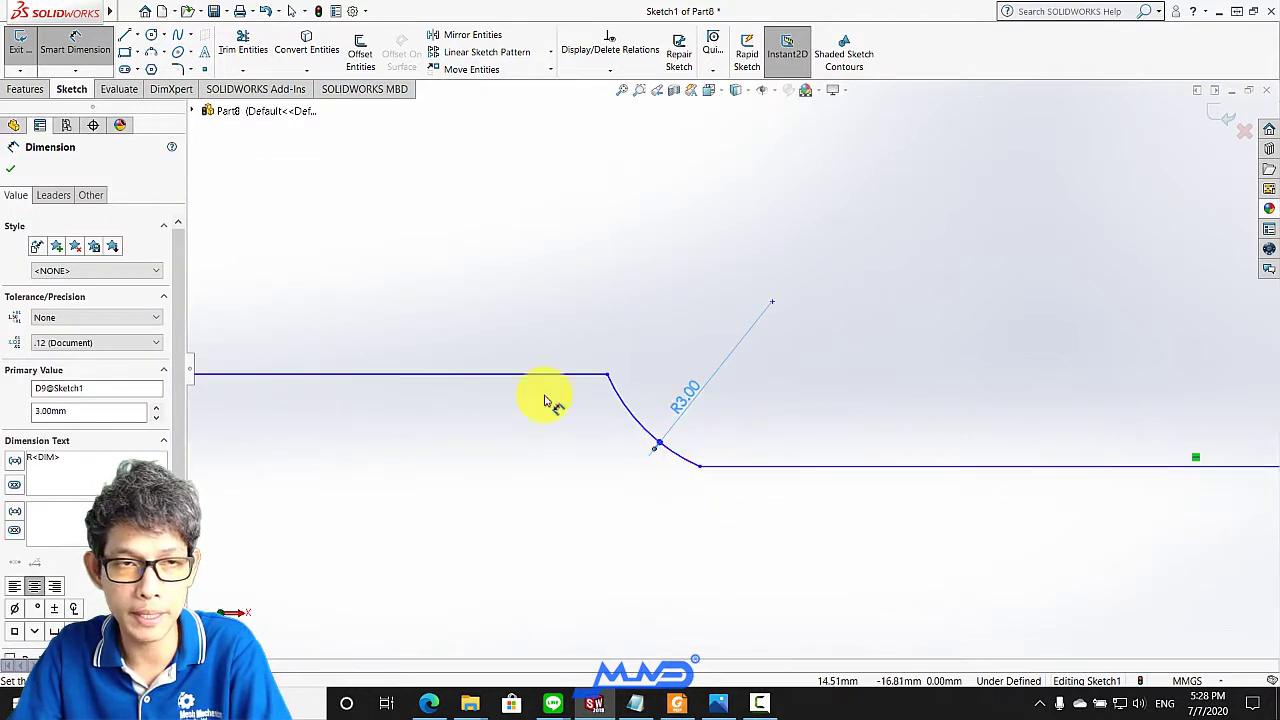
click(8, 172)
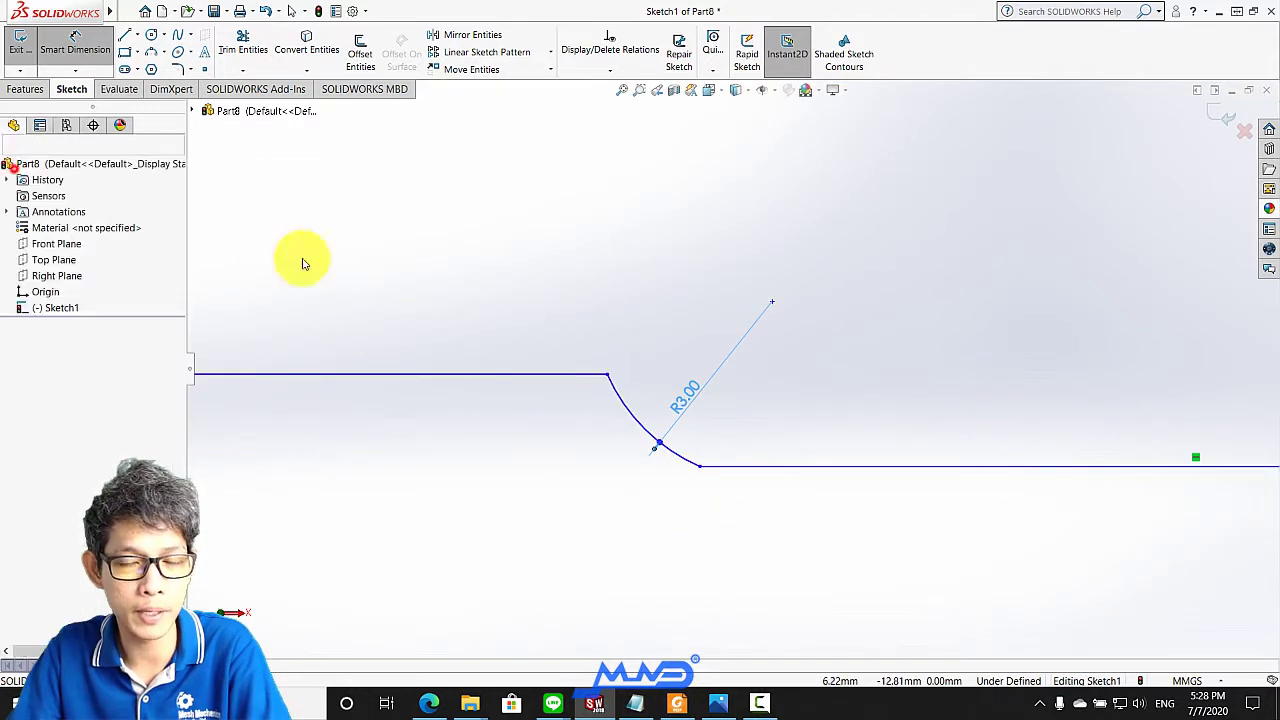
Make the small lower arc tangent to the lower right line
click(680, 458)
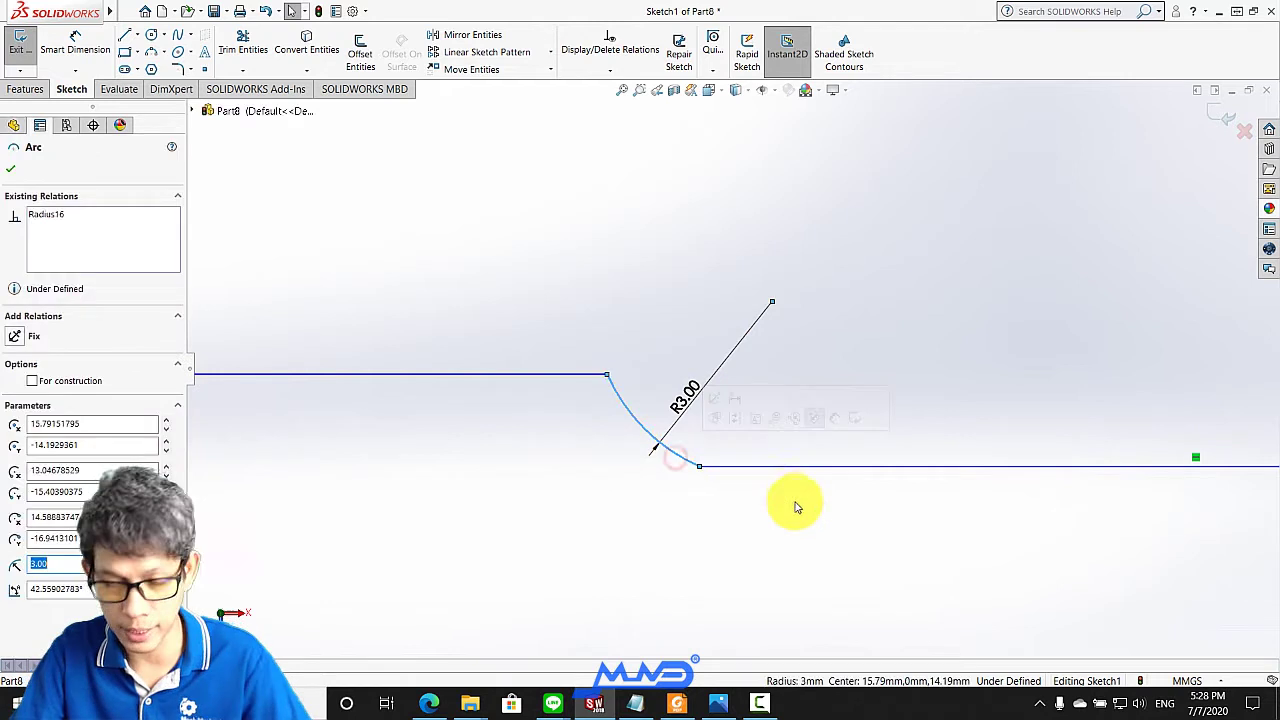
ctrl+click(705, 467)
click(14, 405)
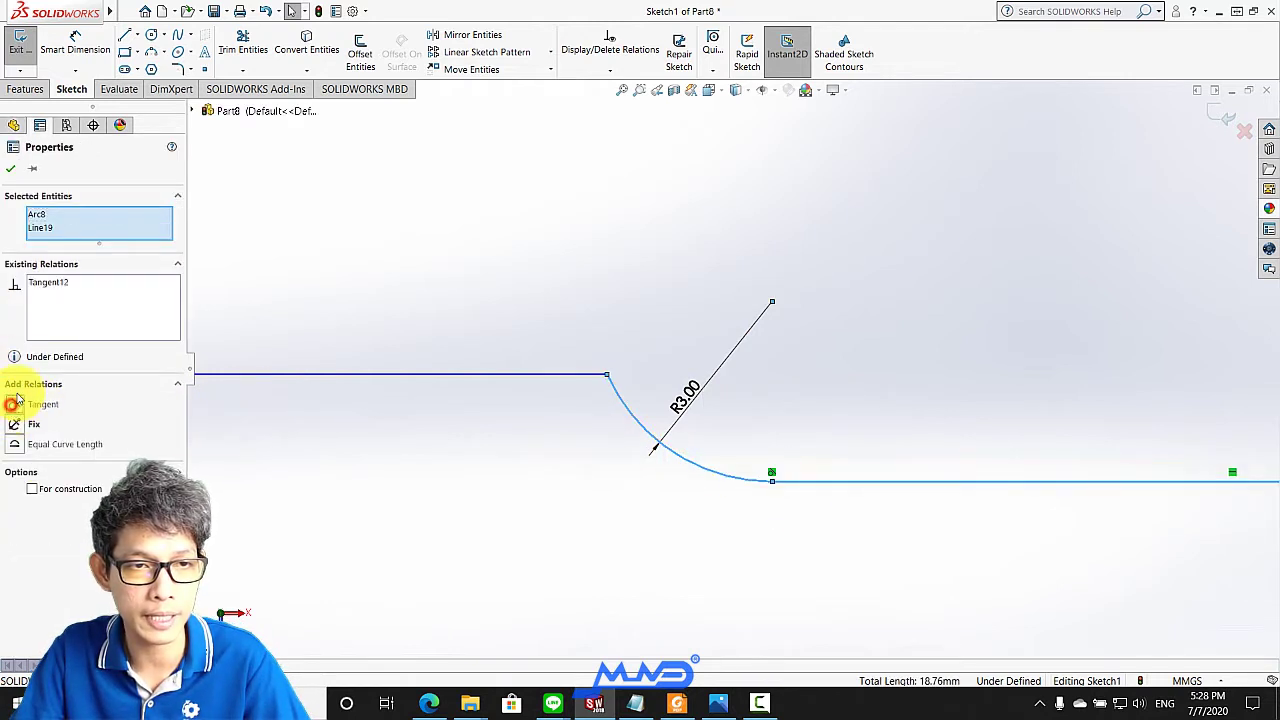
scroll(575, 361, up, 1)
scroll(566, 323, up, 1)
scroll(651, 343, up, 2)
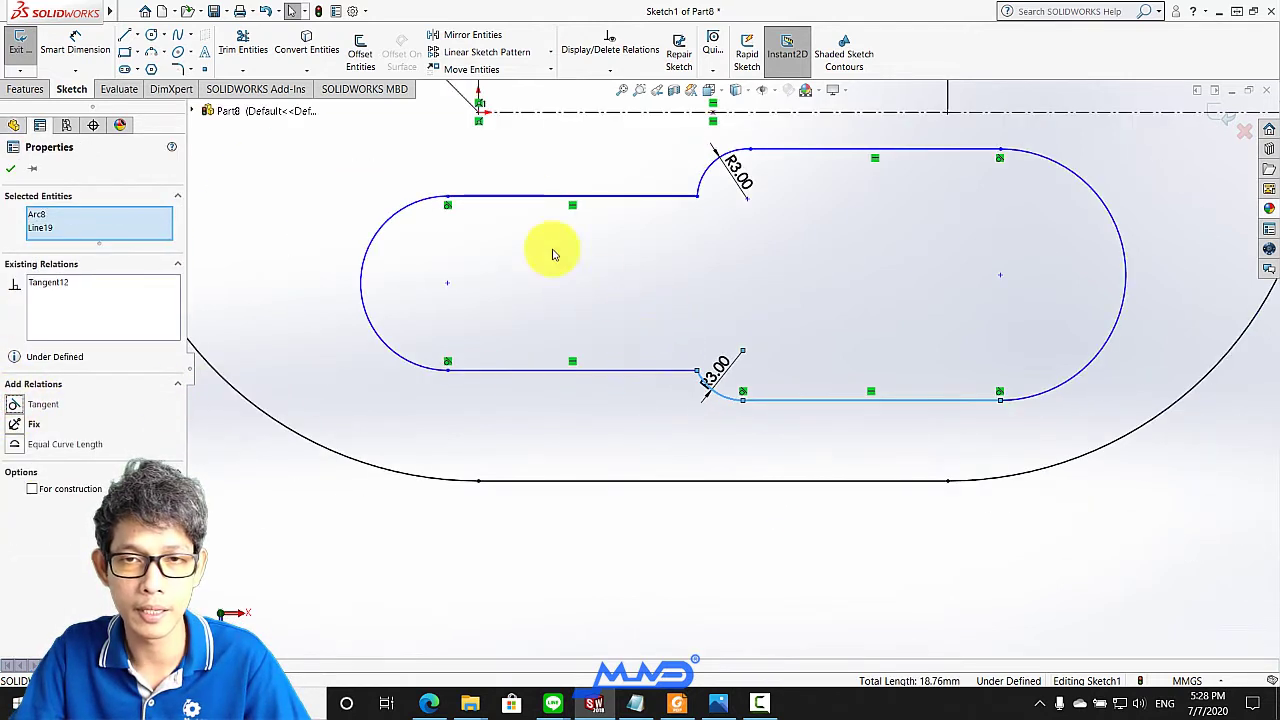
click(11, 174)
scroll(709, 297, up, 1)
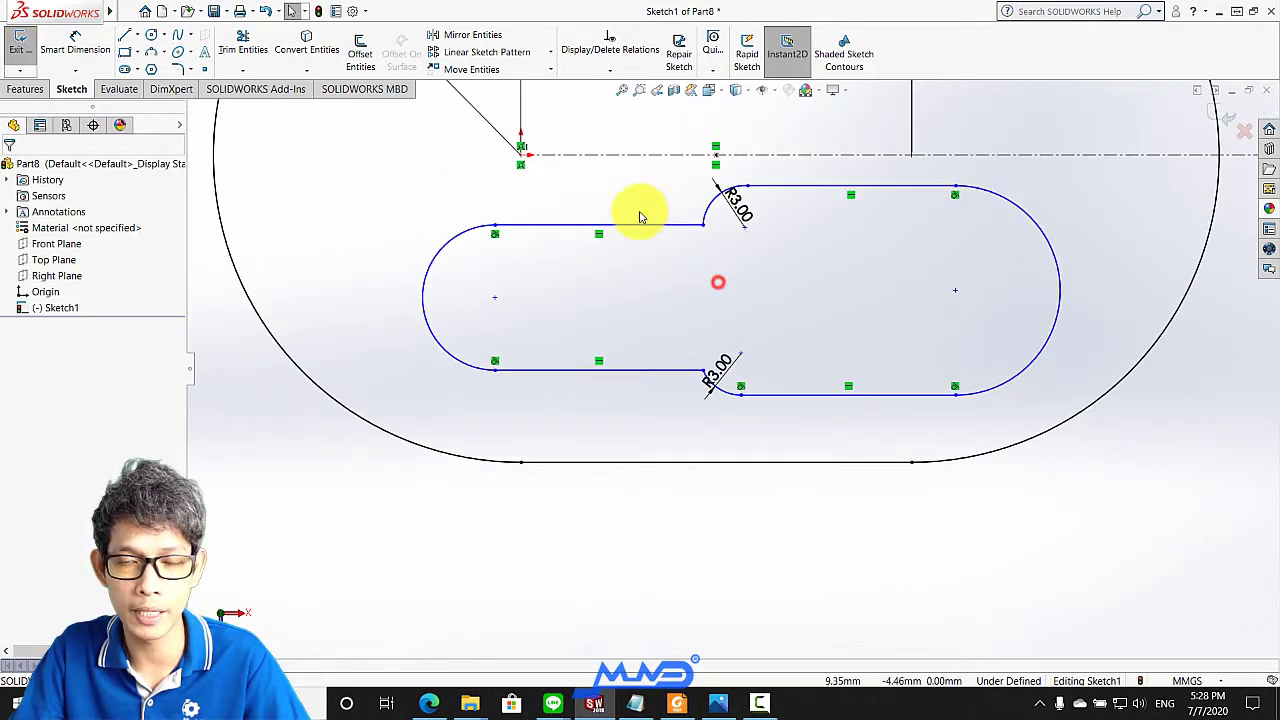
Align the two end-arc centre points with a Horizontal relation
click(495, 299)
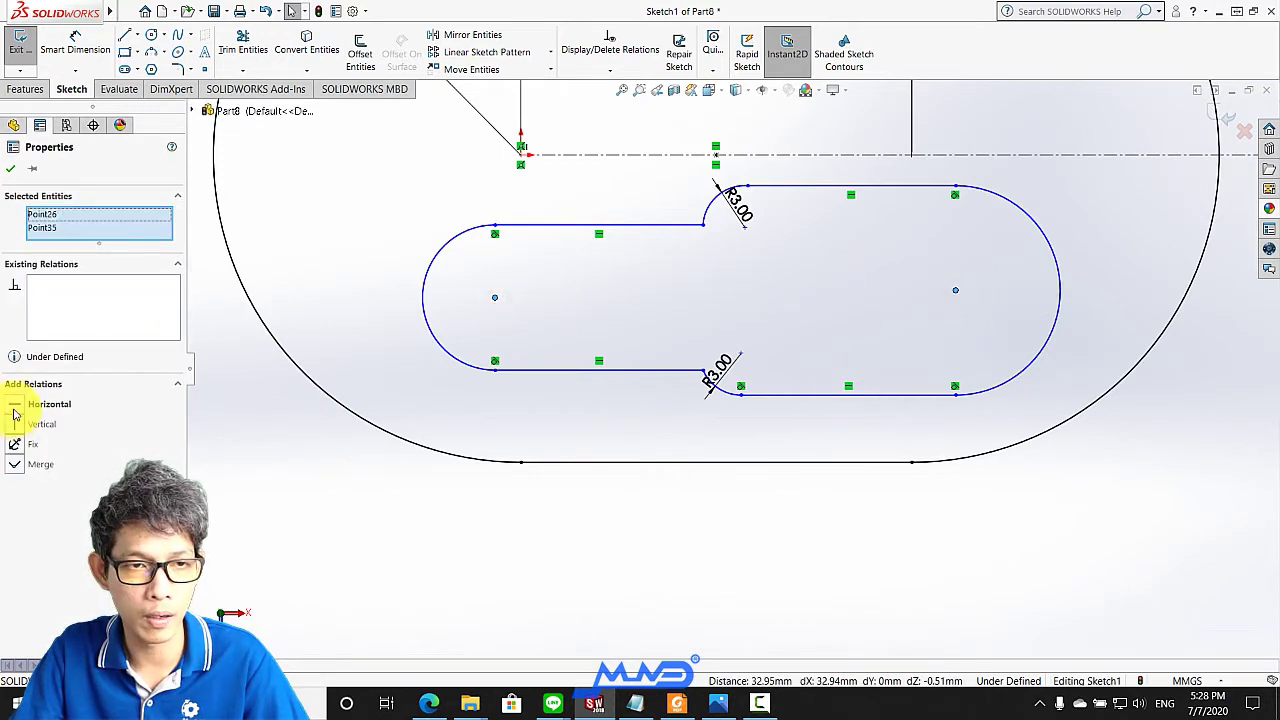
click(40, 404)
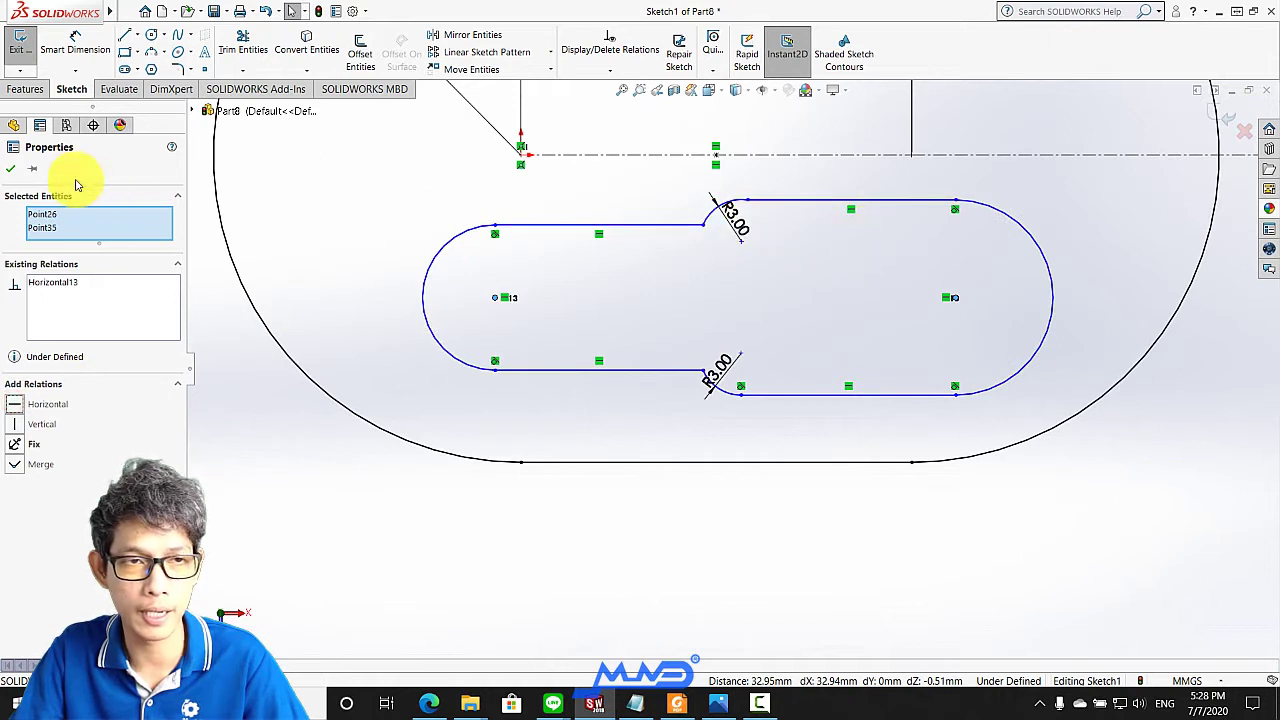
click(10, 168)
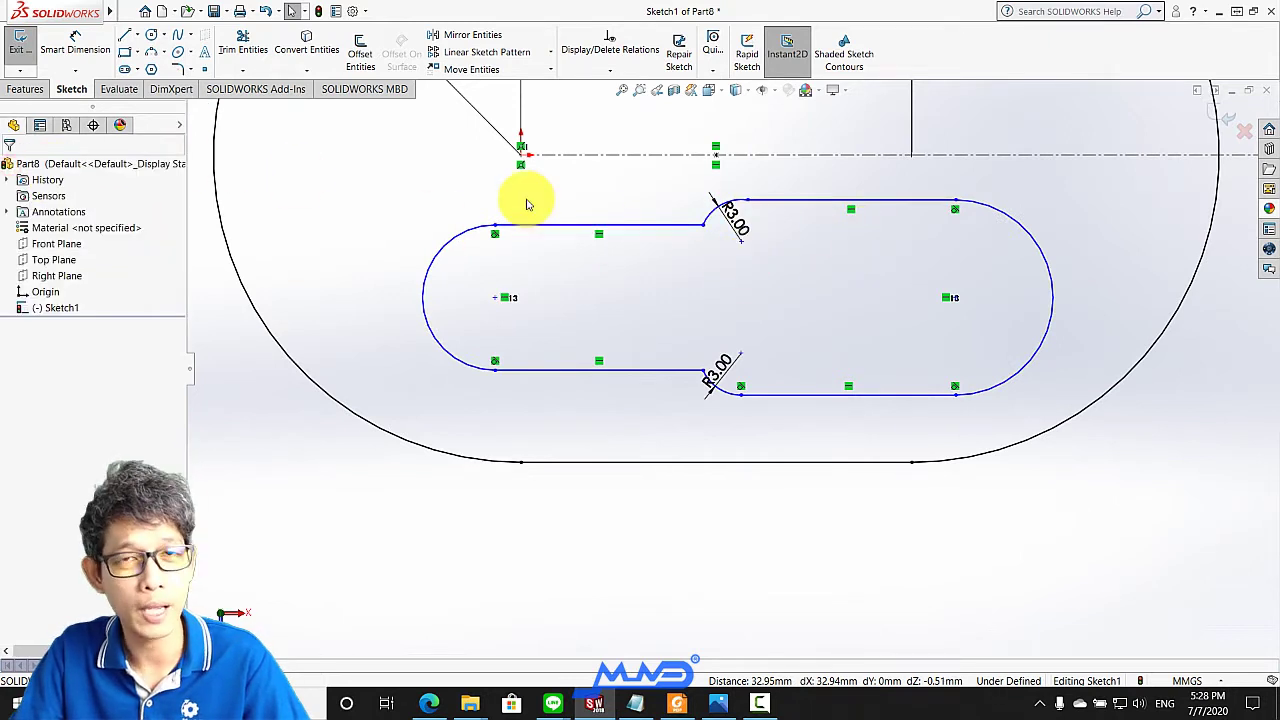
scroll(594, 286, up, 2)
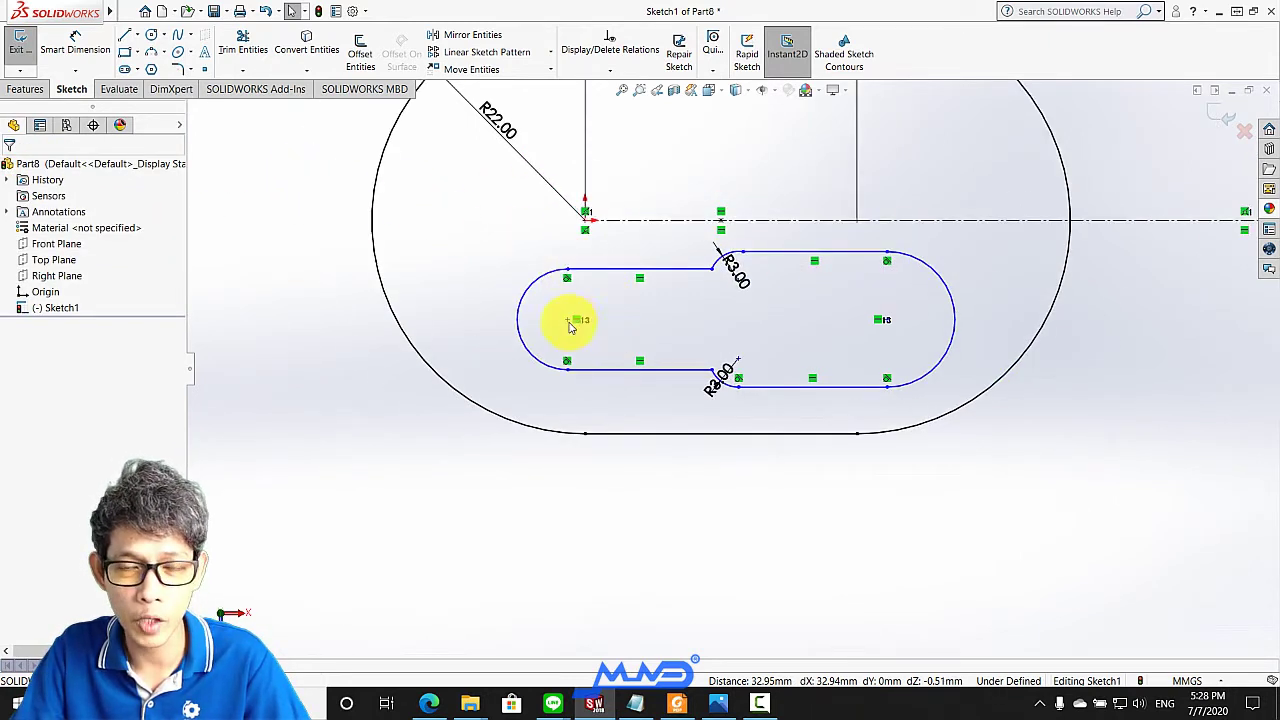
Dimension the left lobe's height between its top and bottom lines at 19 mm
click(75, 45)
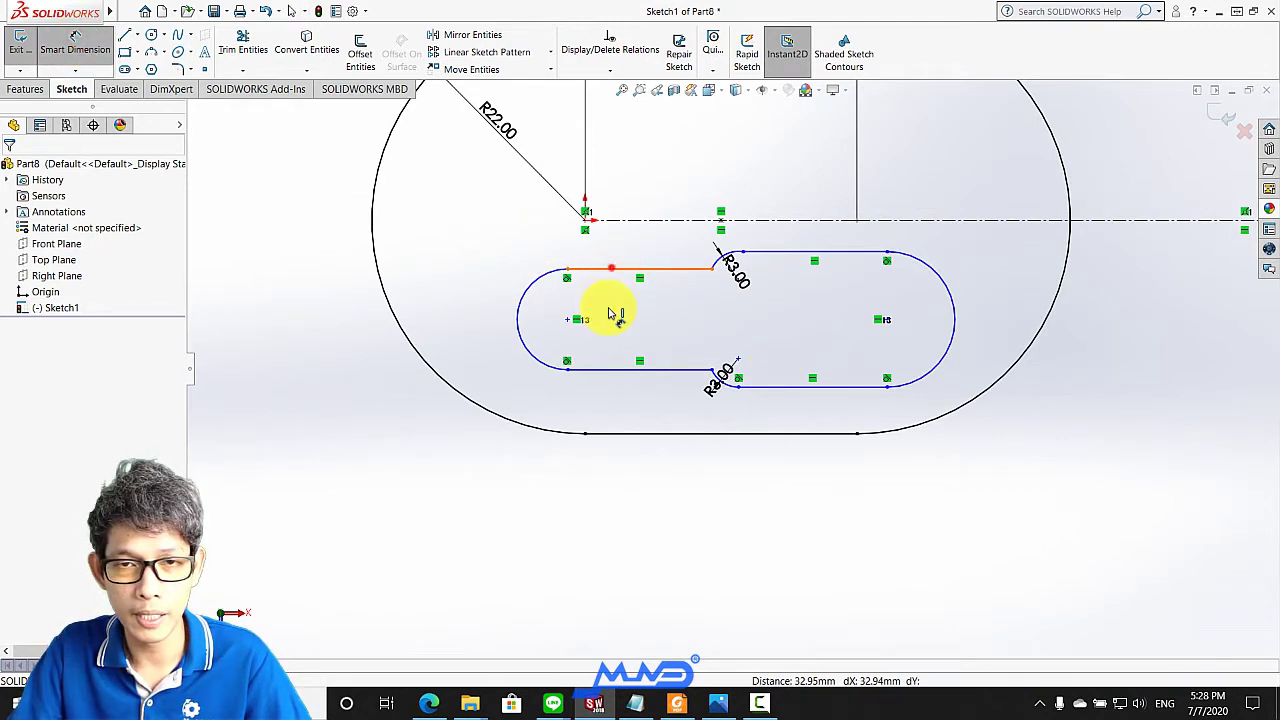
click(611, 269)
click(608, 370)
click(608, 320)
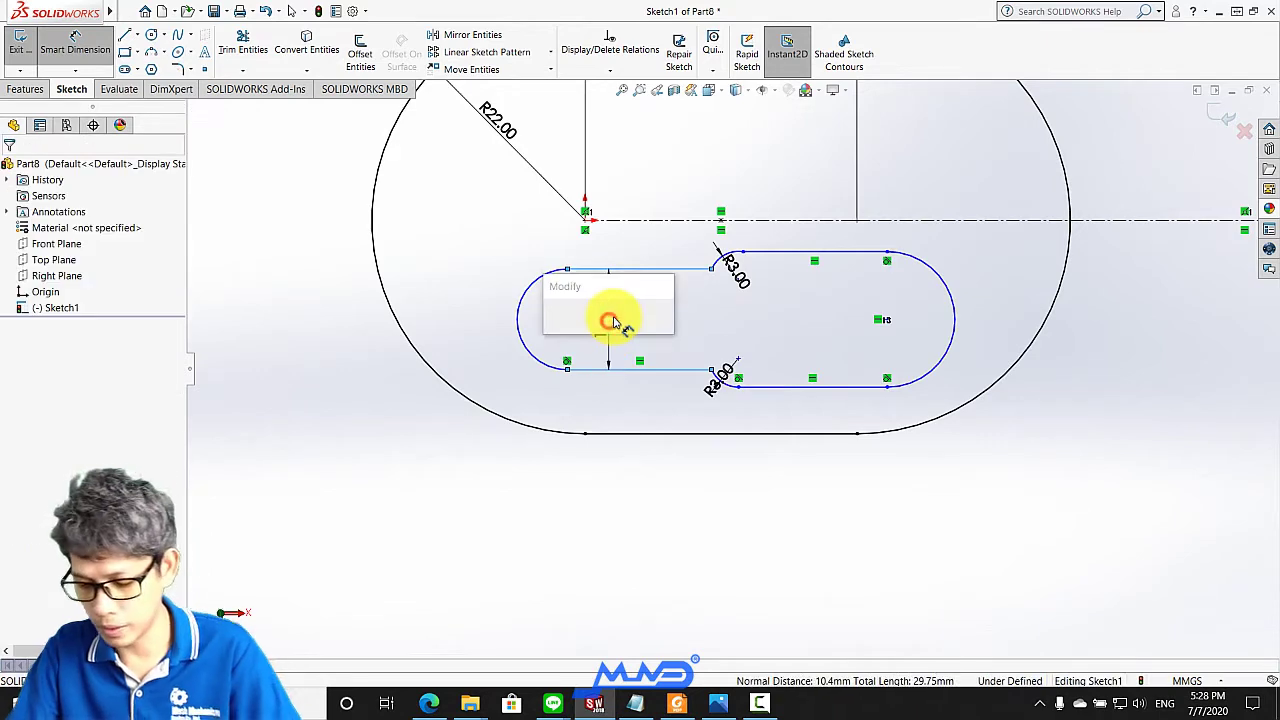
key(Return)
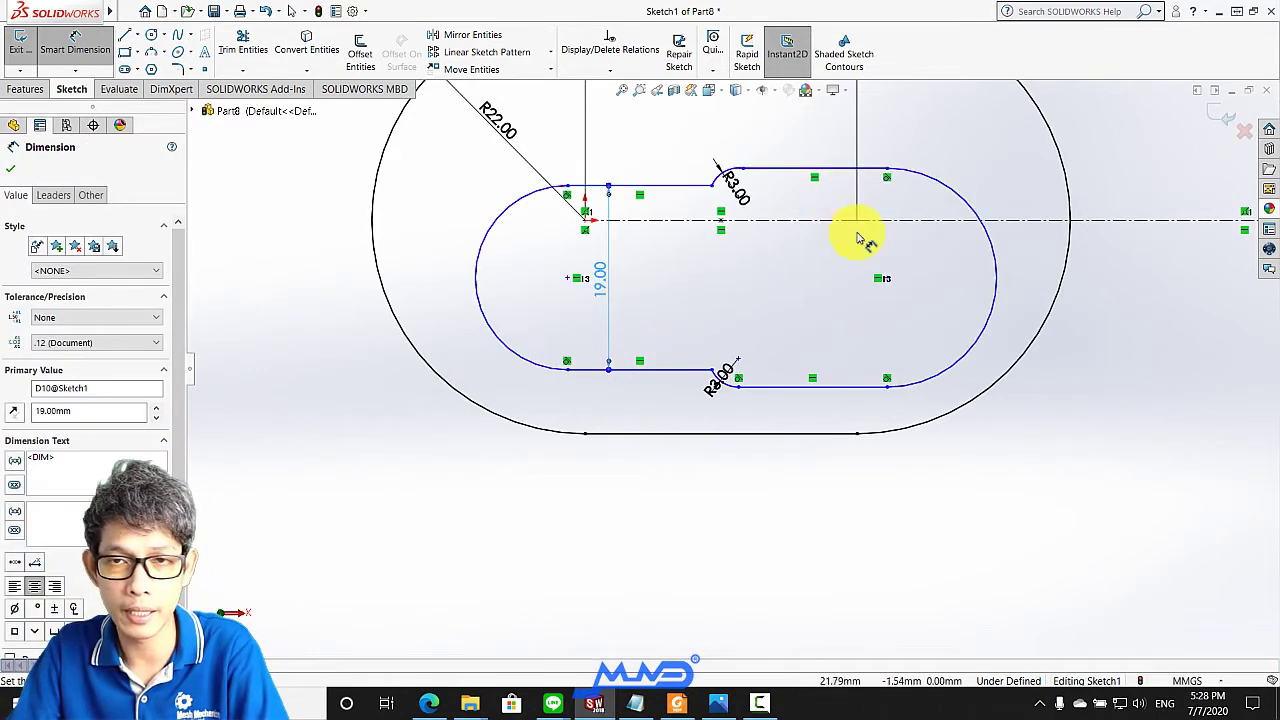
scroll(845, 218, up, 1)
scroll(985, 302, down, 1)
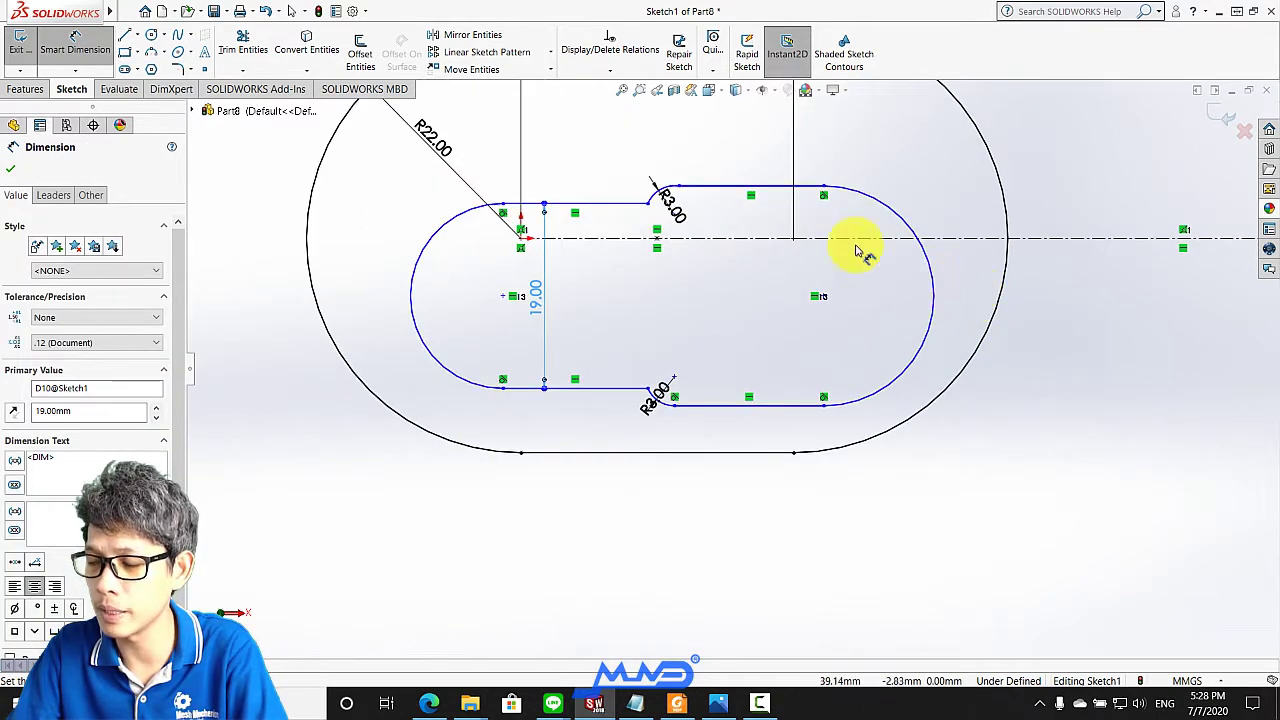
Set the right end arc's radius to 12 mm
click(886, 260)
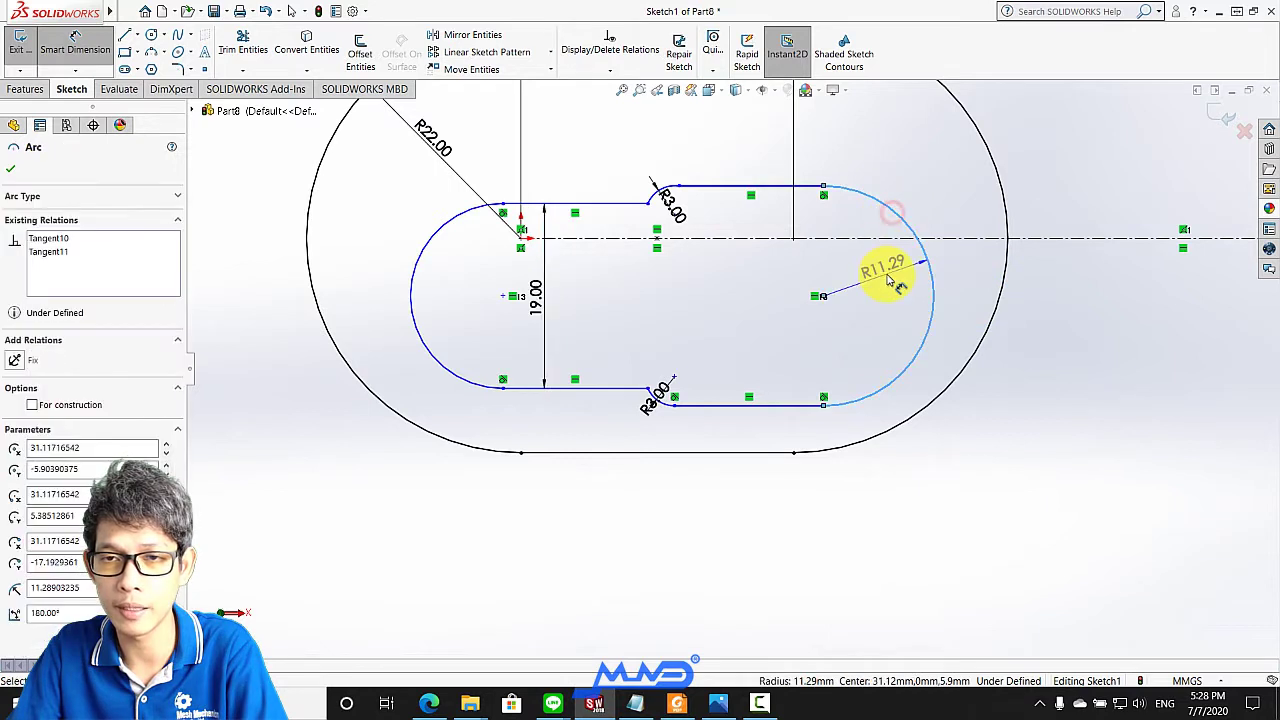
click(890, 272)
text(12)
key(Return)
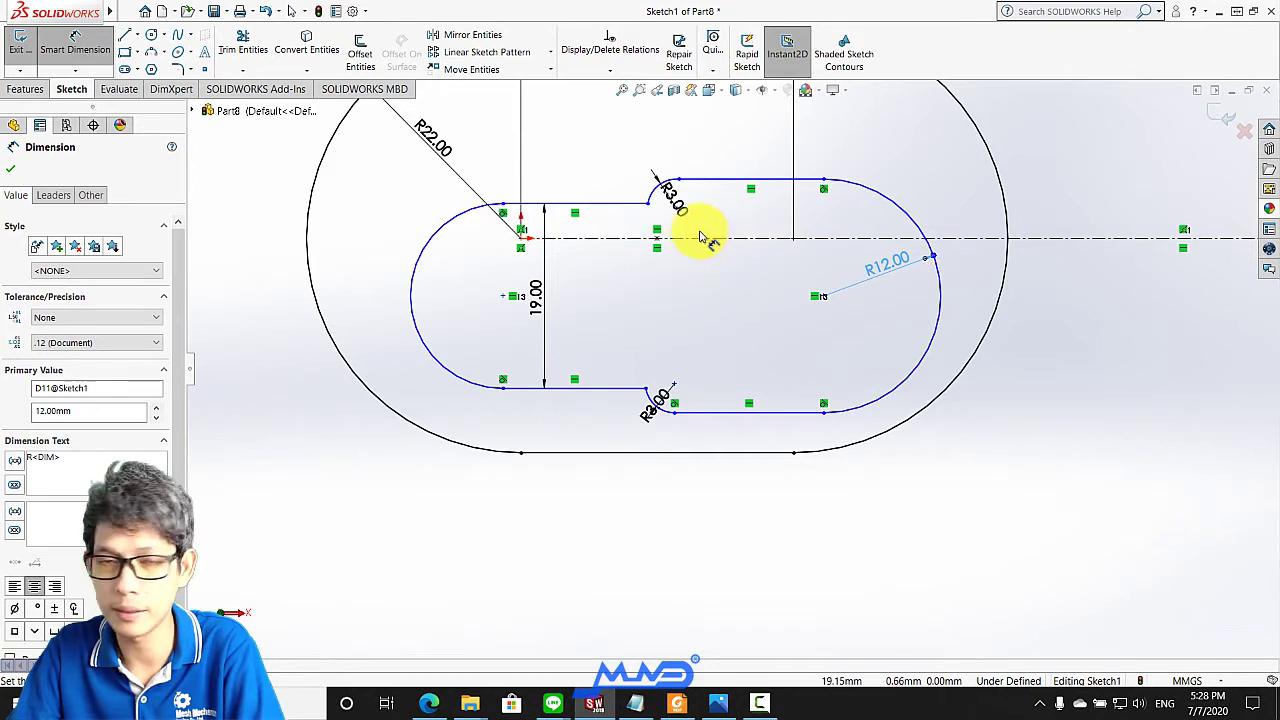
Dimension the horizontal distance from the left arc centre to the top line's end at 14 mm
click(503, 296)
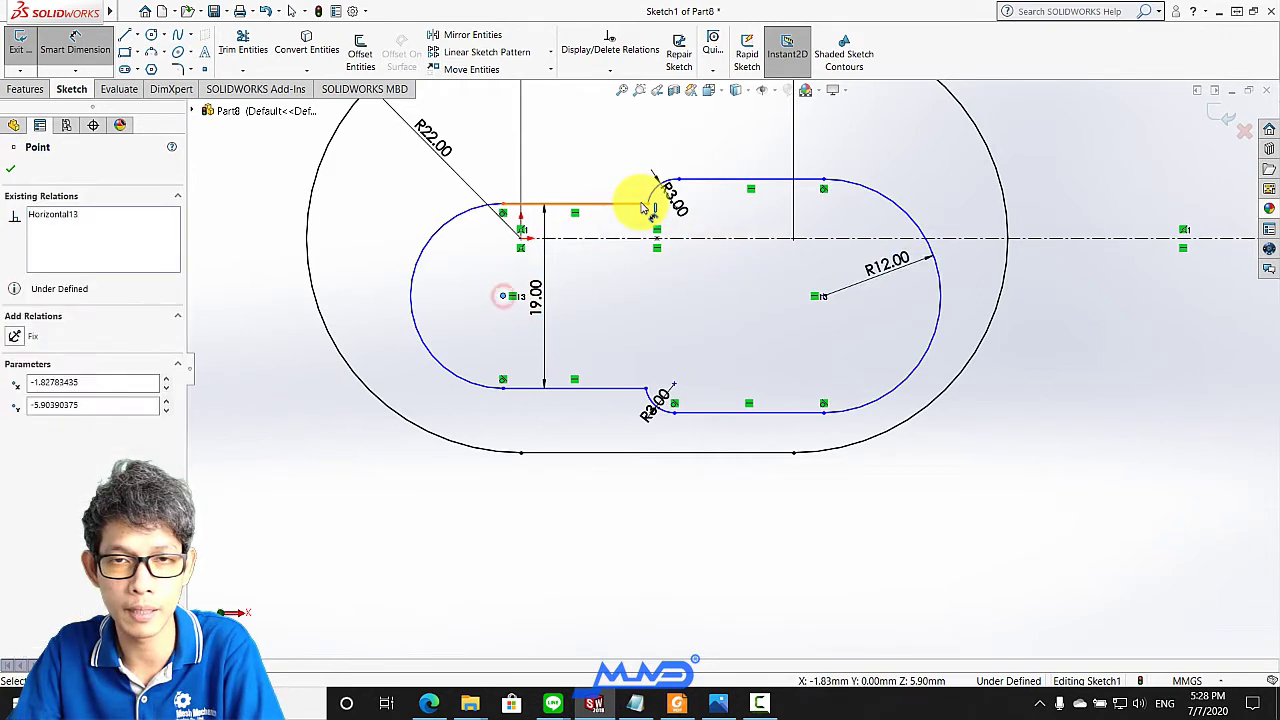
click(648, 203)
click(608, 165)
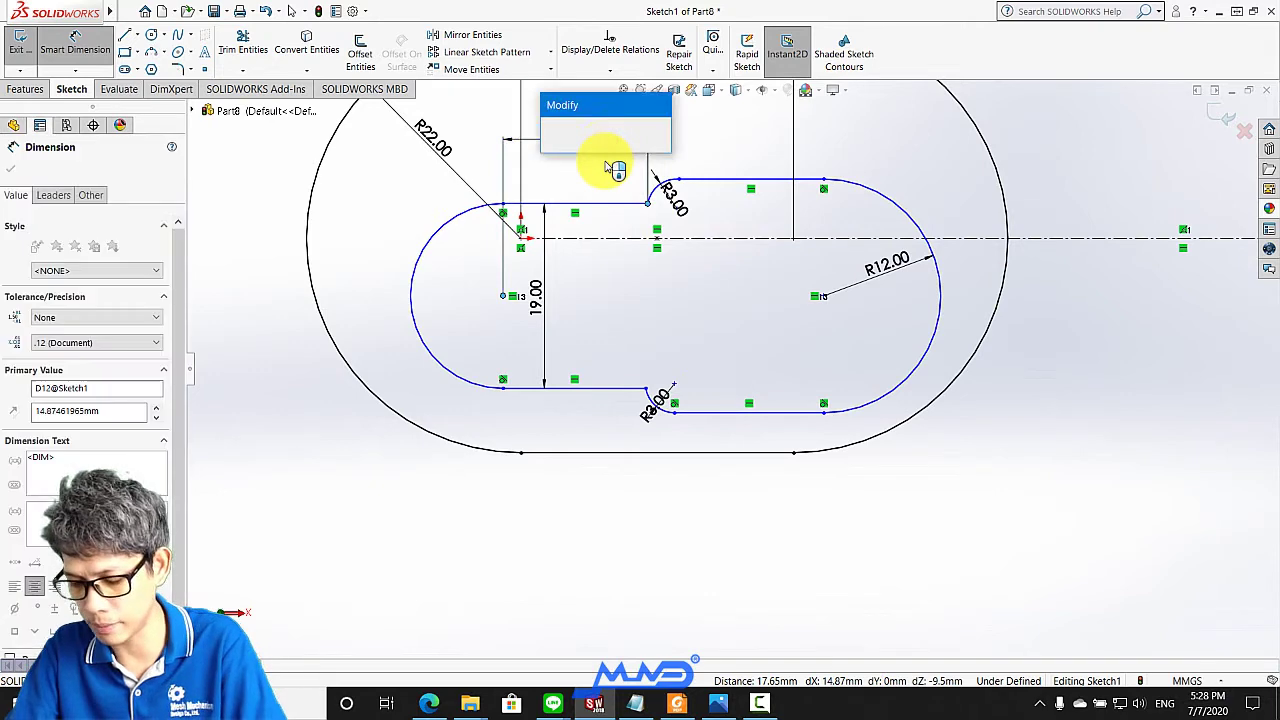
key(Return)
scroll(674, 194, down, 3)
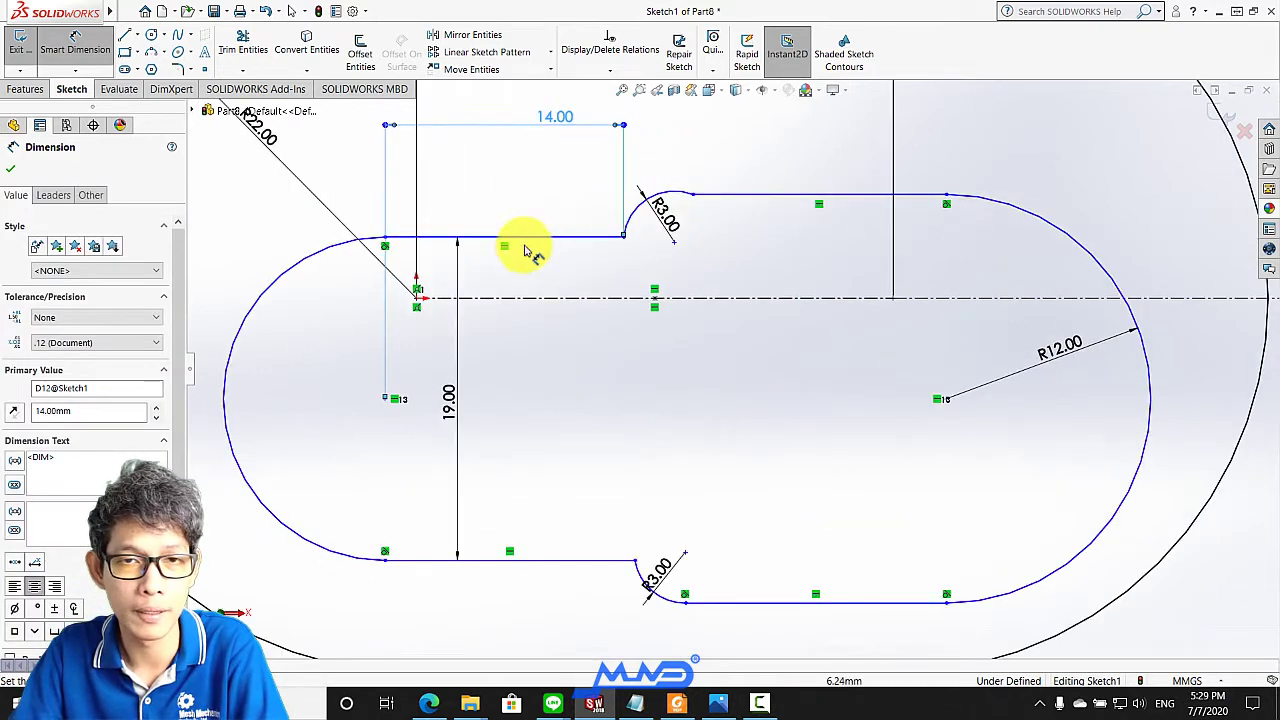
click(15, 172)
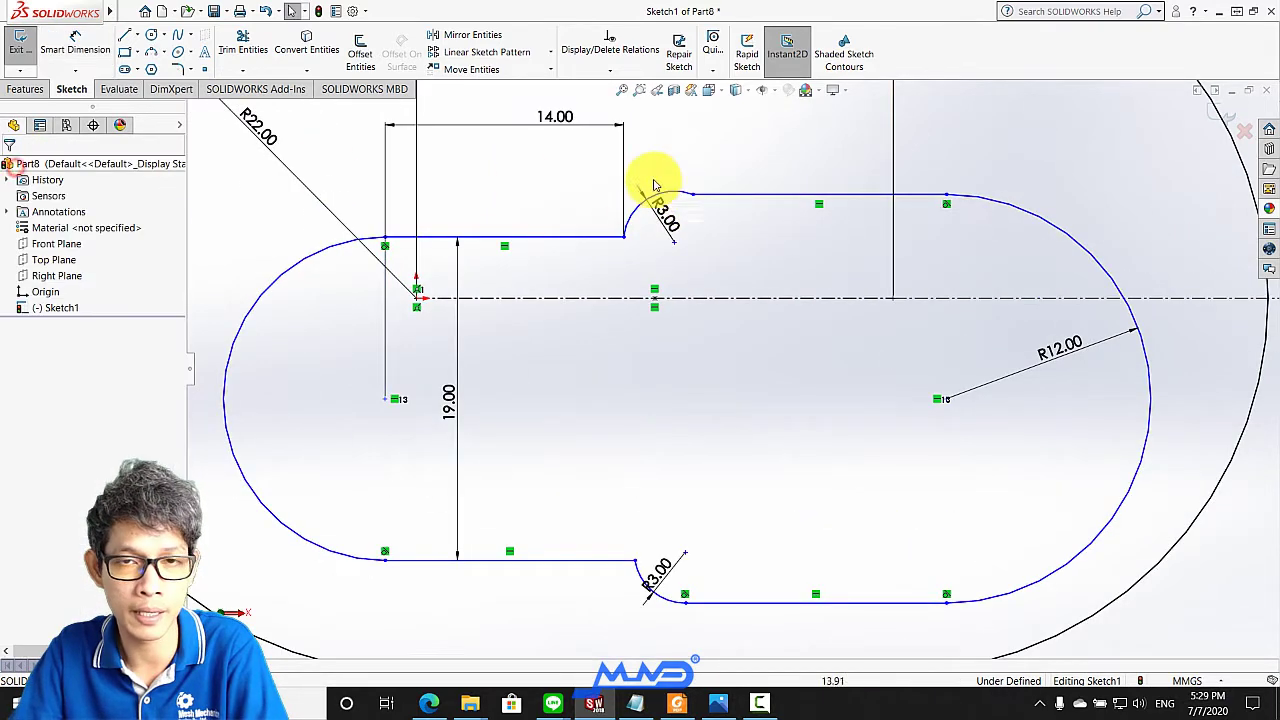
scroll(674, 207, down, 2)
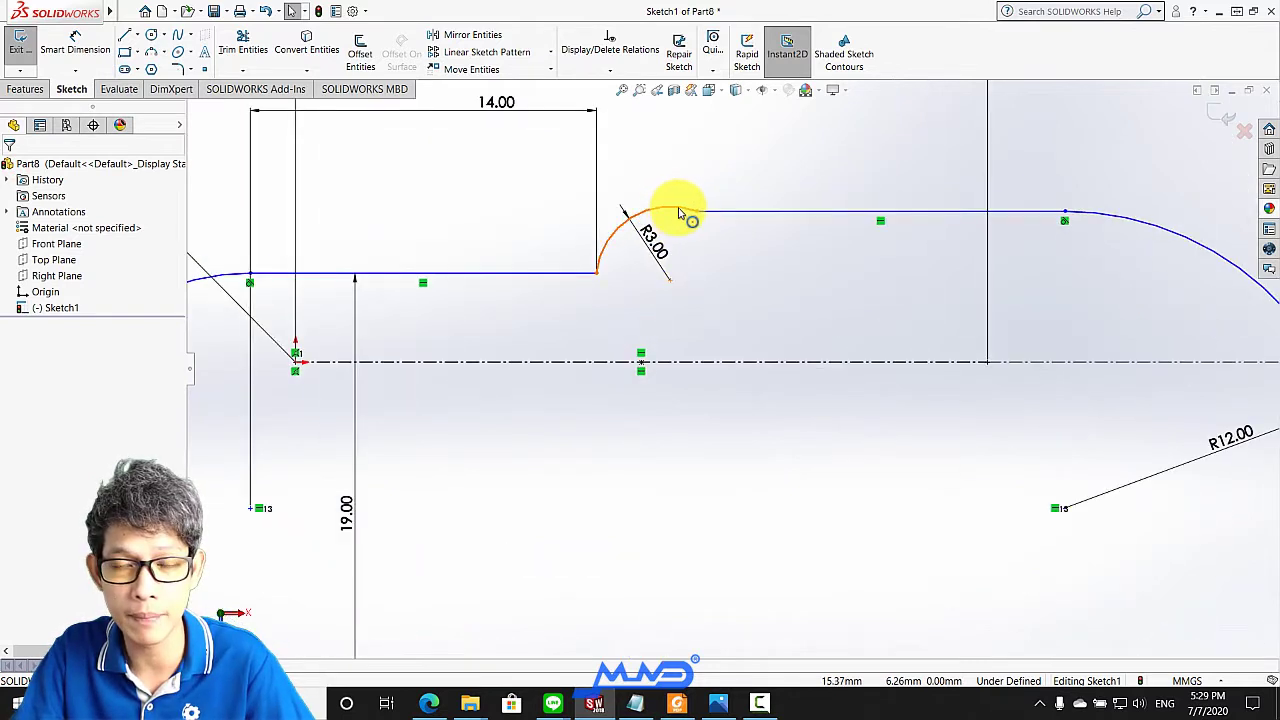
Make the upper R3.00 arc tangent to the upper horizontal line
click(680, 212)
ctrl+click(729, 216)
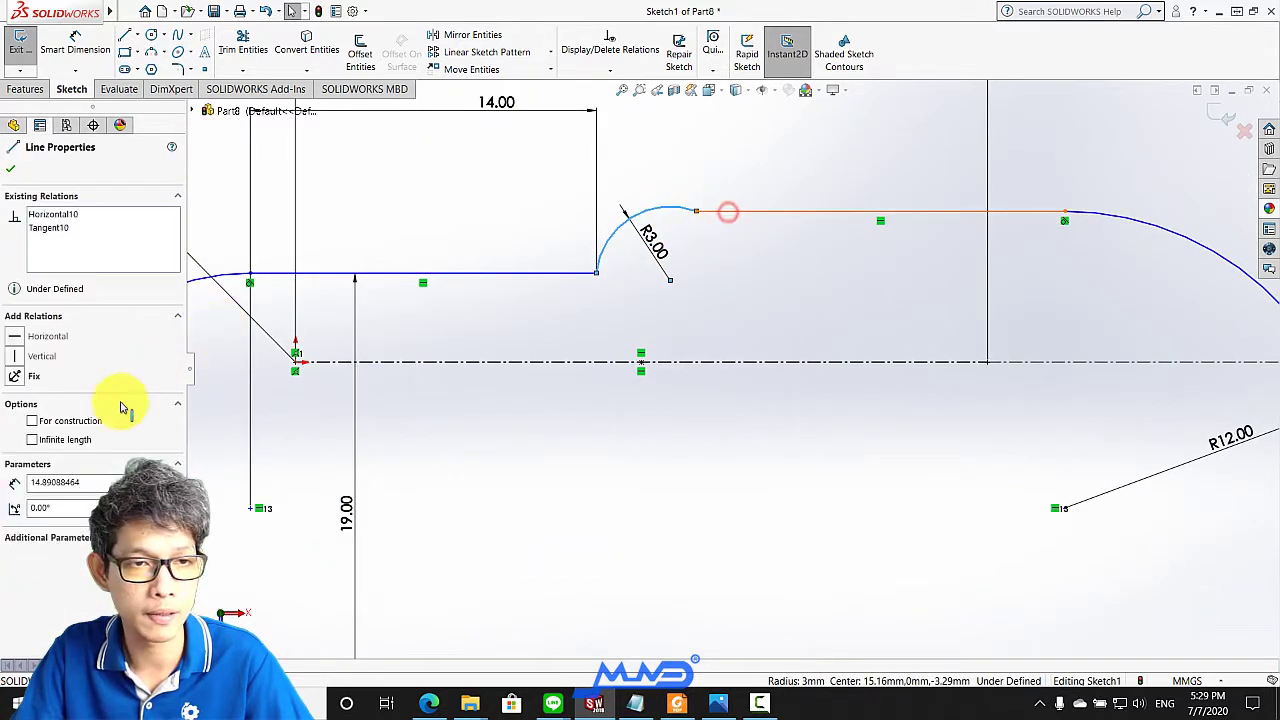
click(13, 404)
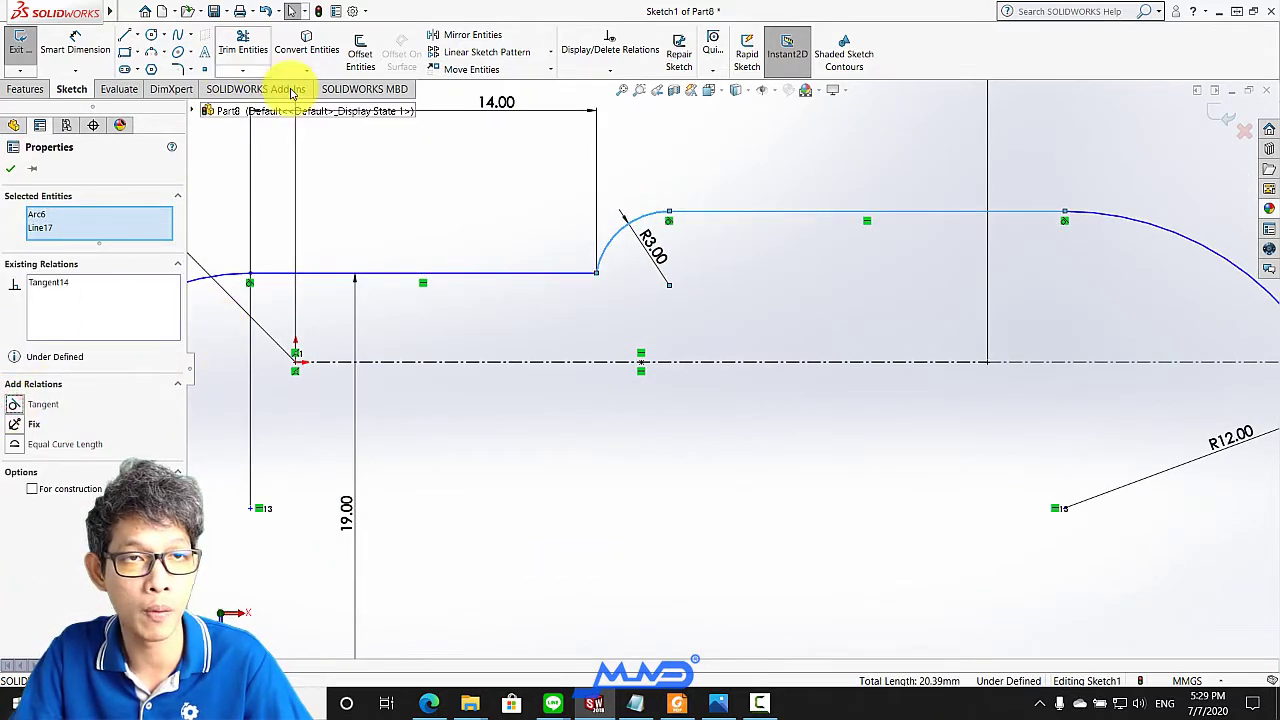
click(10, 172)
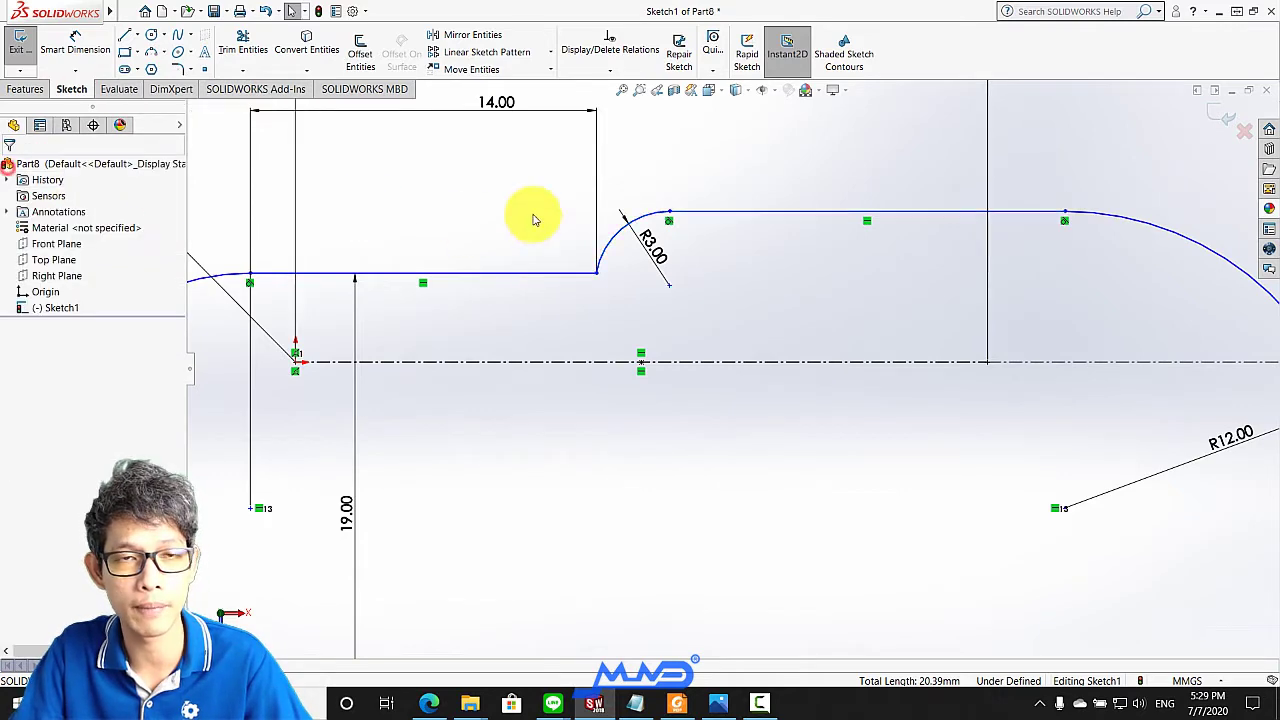
scroll(745, 398, up, 2)
scroll(692, 577, up, 3)
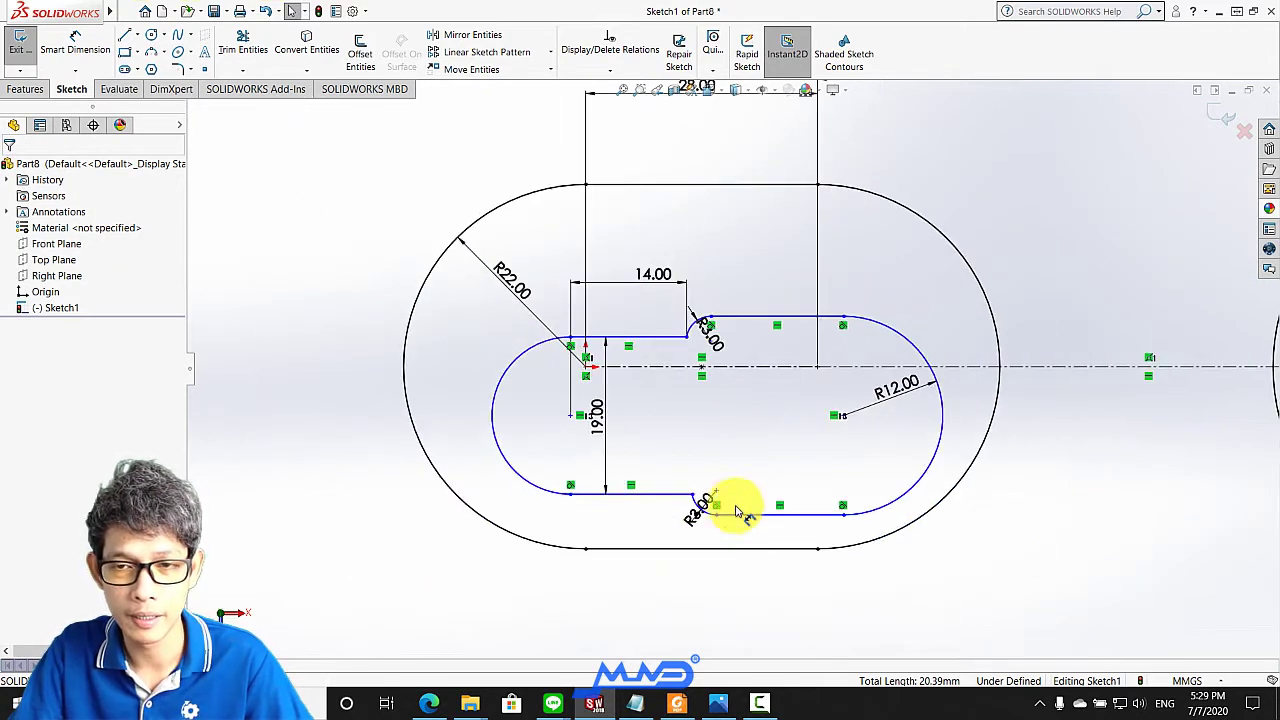
click(737, 452)
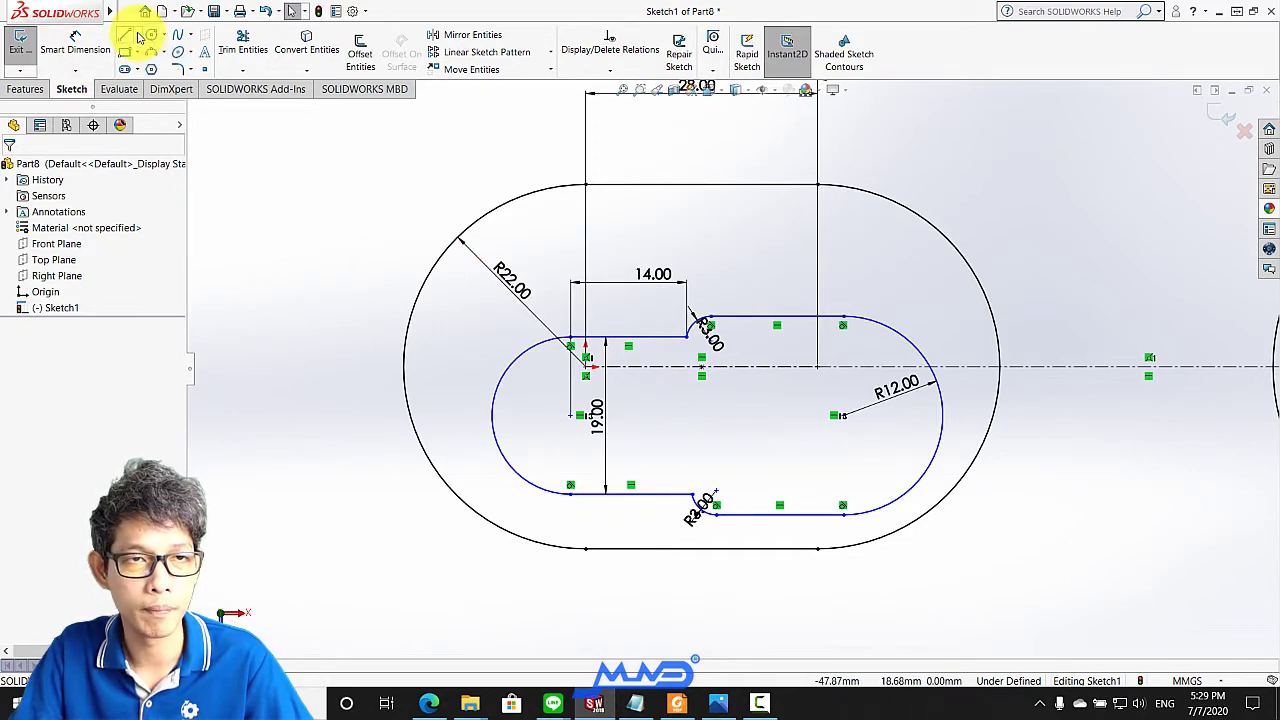
Make the loose sketch point inside the slot coincident with the slot's centre point
click(569, 418)
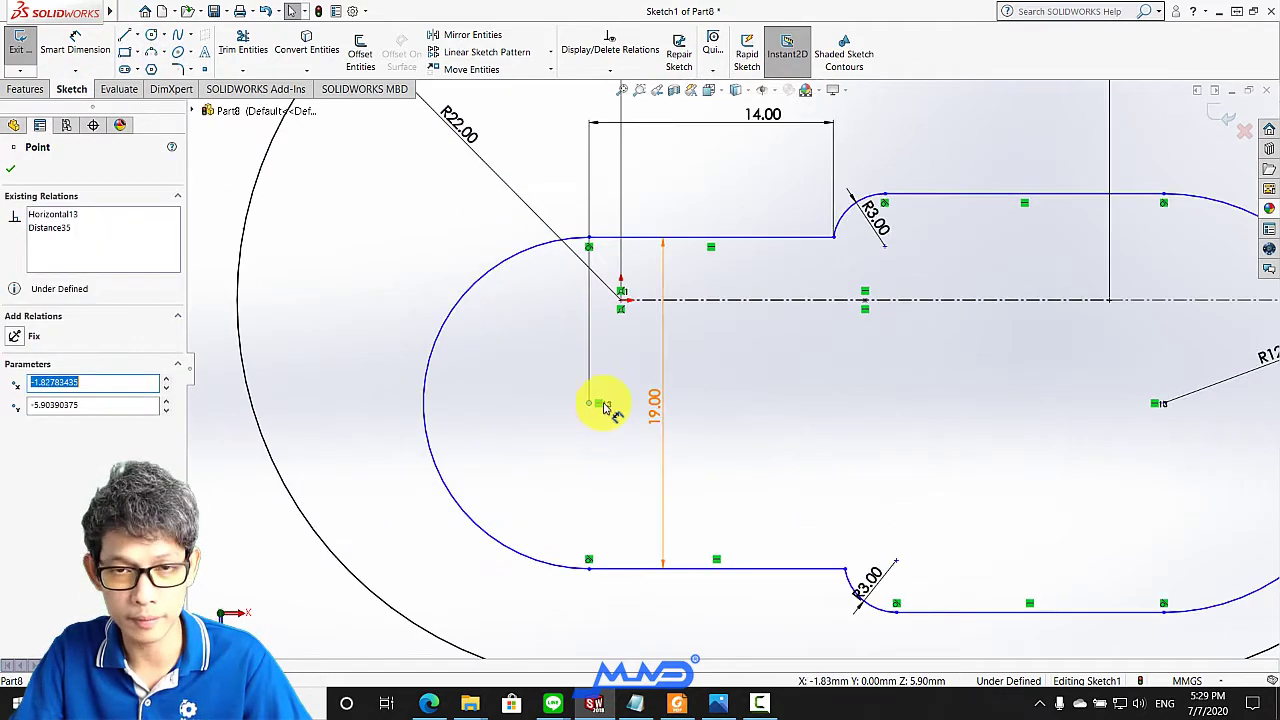
scroll(595, 412, up, 3)
ctrl+click(621, 300)
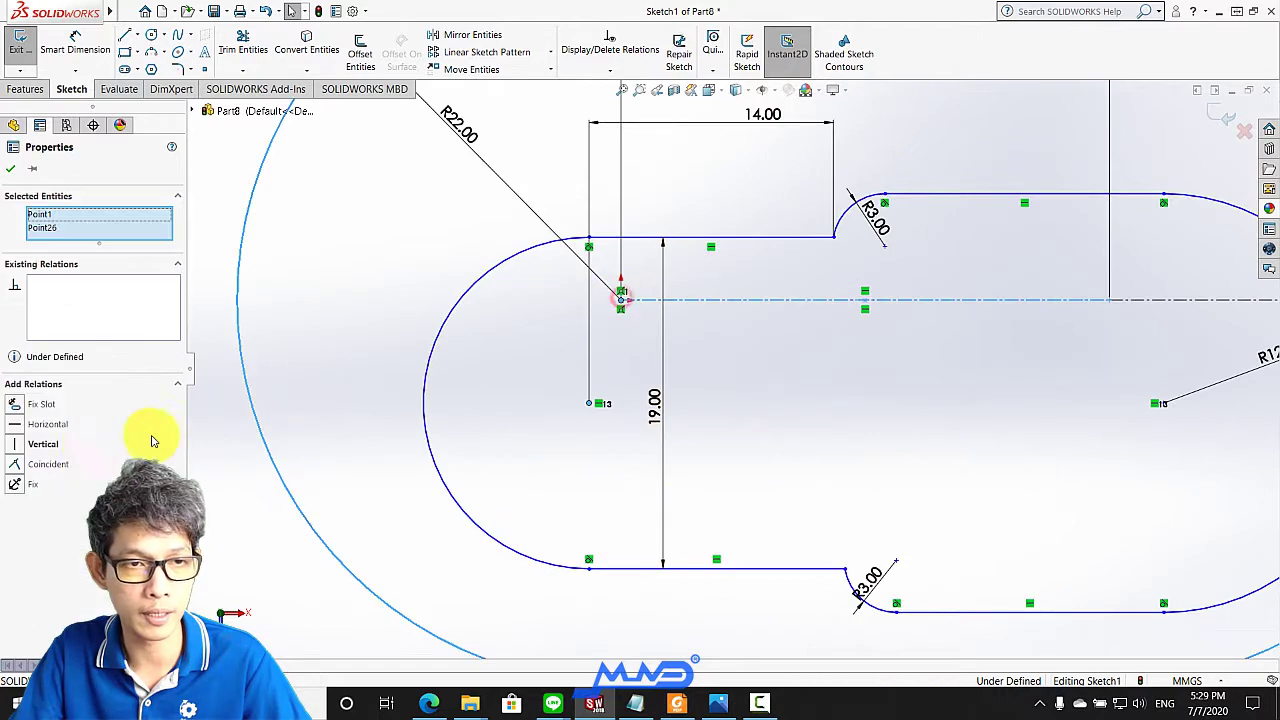
click(15, 463)
scroll(733, 435, up, 3)
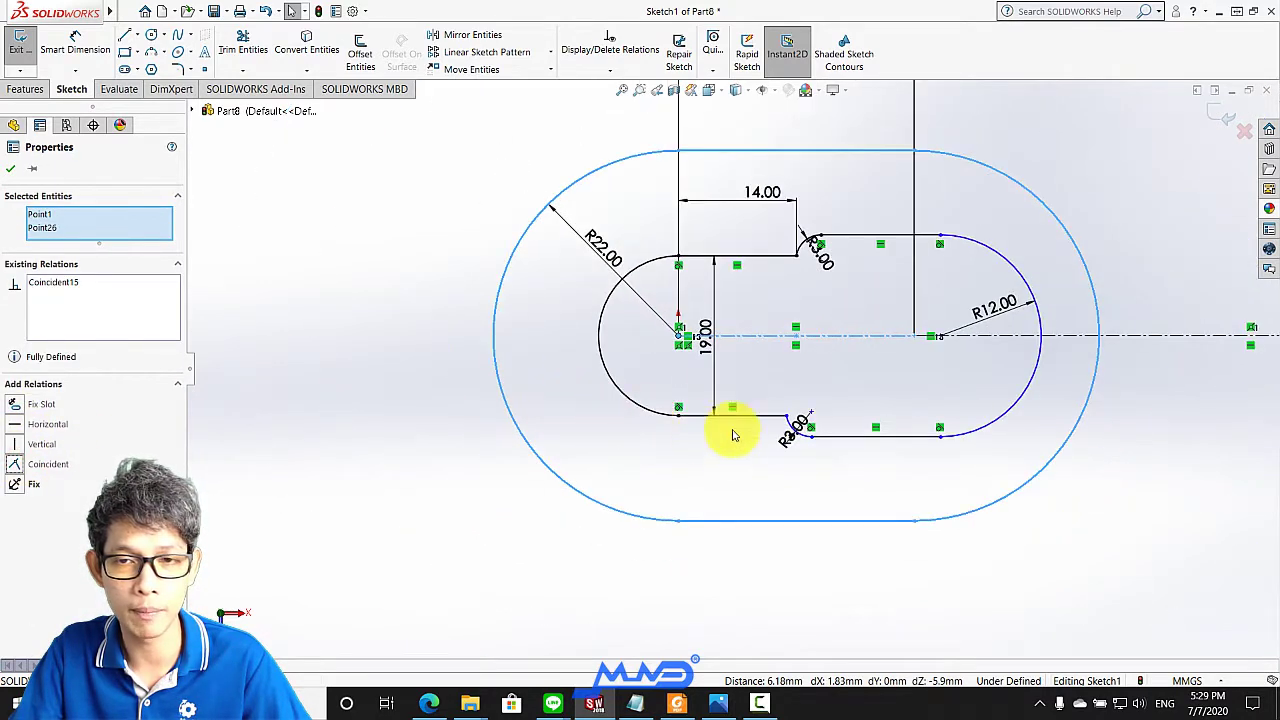
click(10, 168)
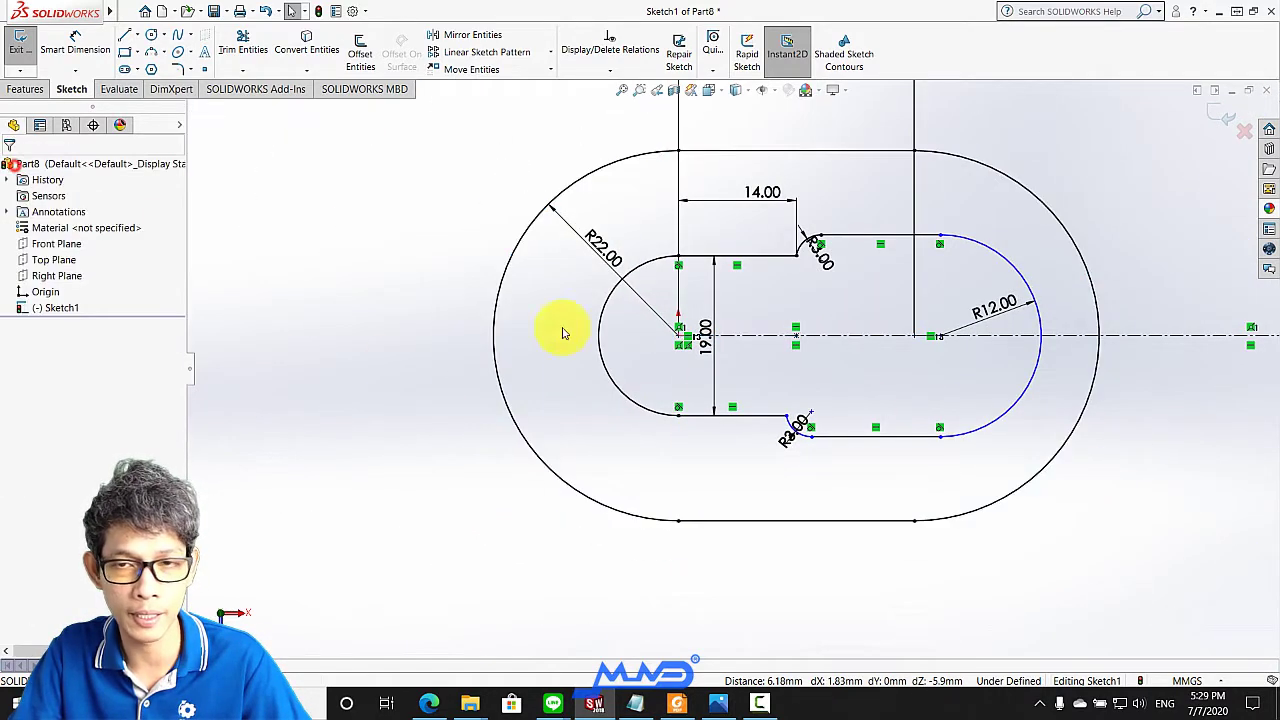
scroll(669, 191, down, 3)
scroll(724, 452, down, 2)
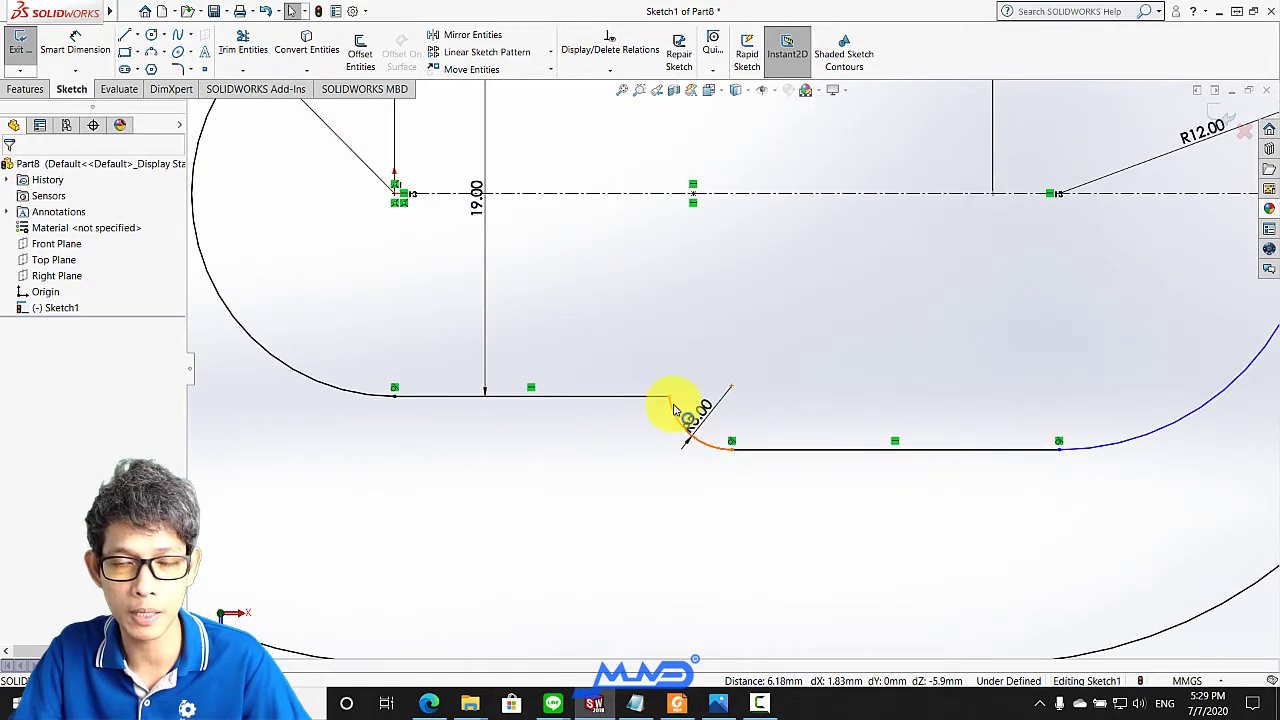
scroll(690, 390, up, 2)
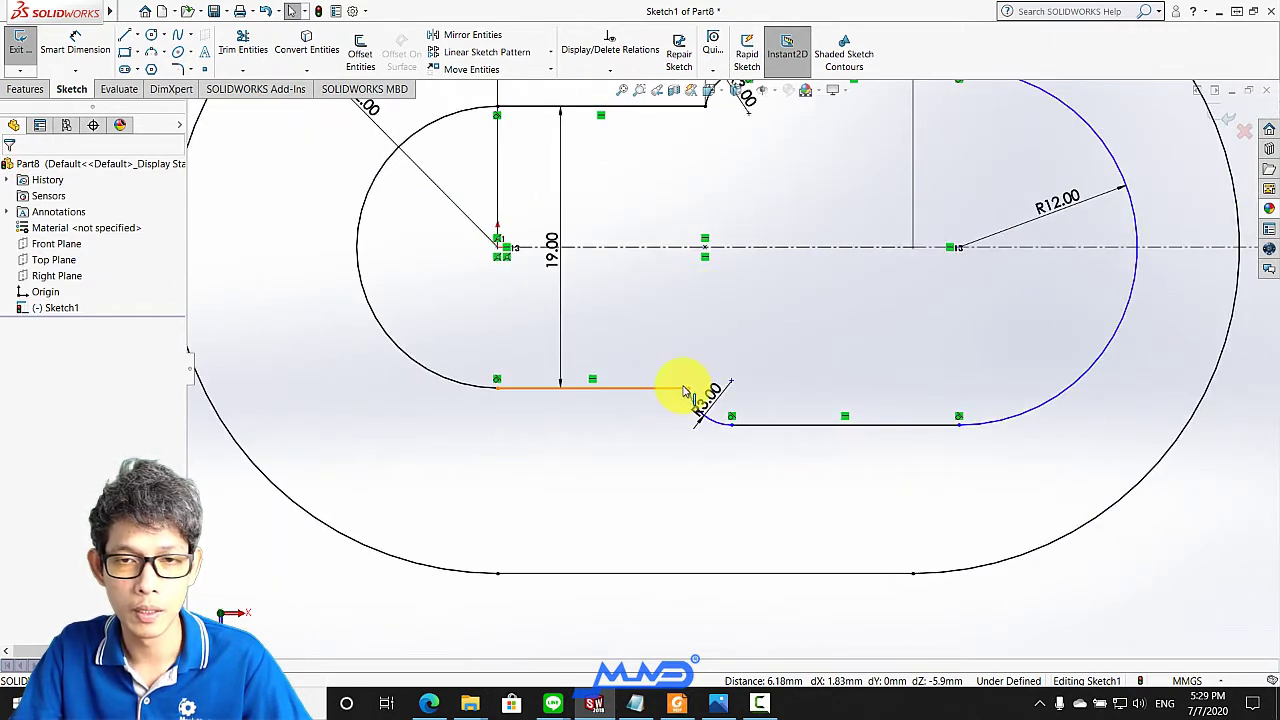
Align the endpoint beside the lower R3.00 arc vertically with the upper corner point
click(688, 390)
ctrl+click(705, 104)
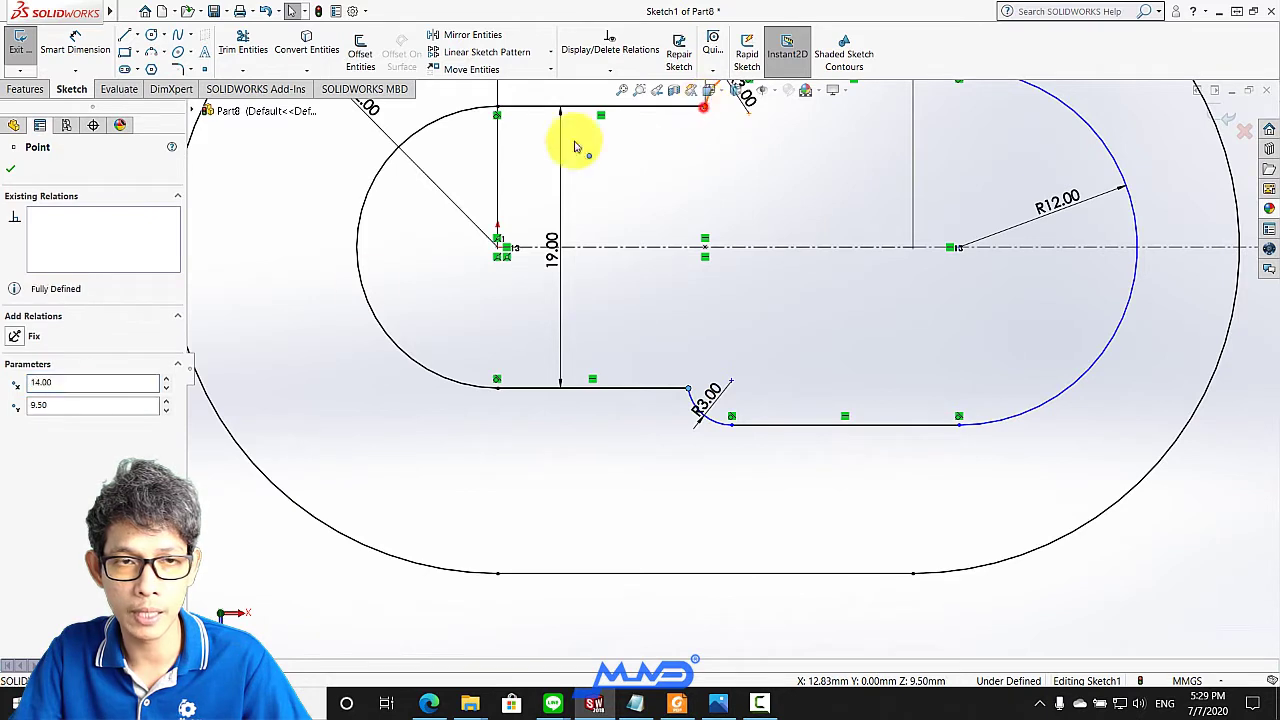
click(15, 424)
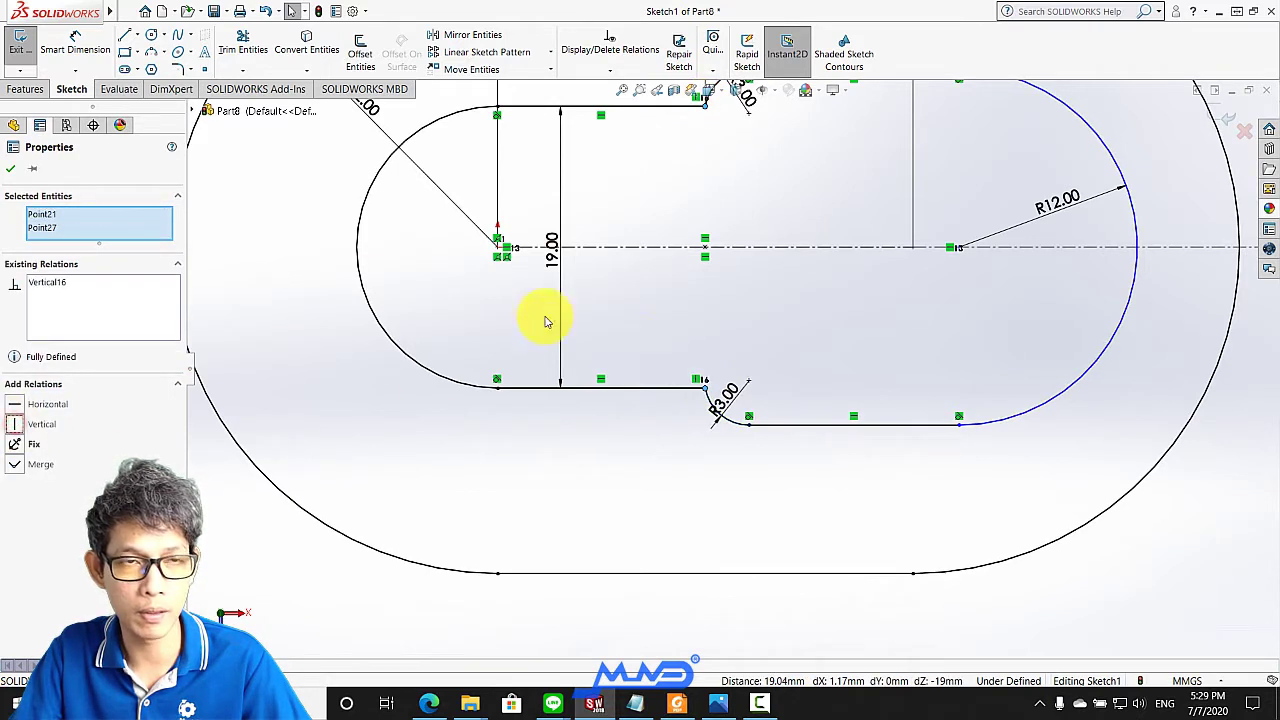
click(12, 172)
scroll(860, 345, up, 3)
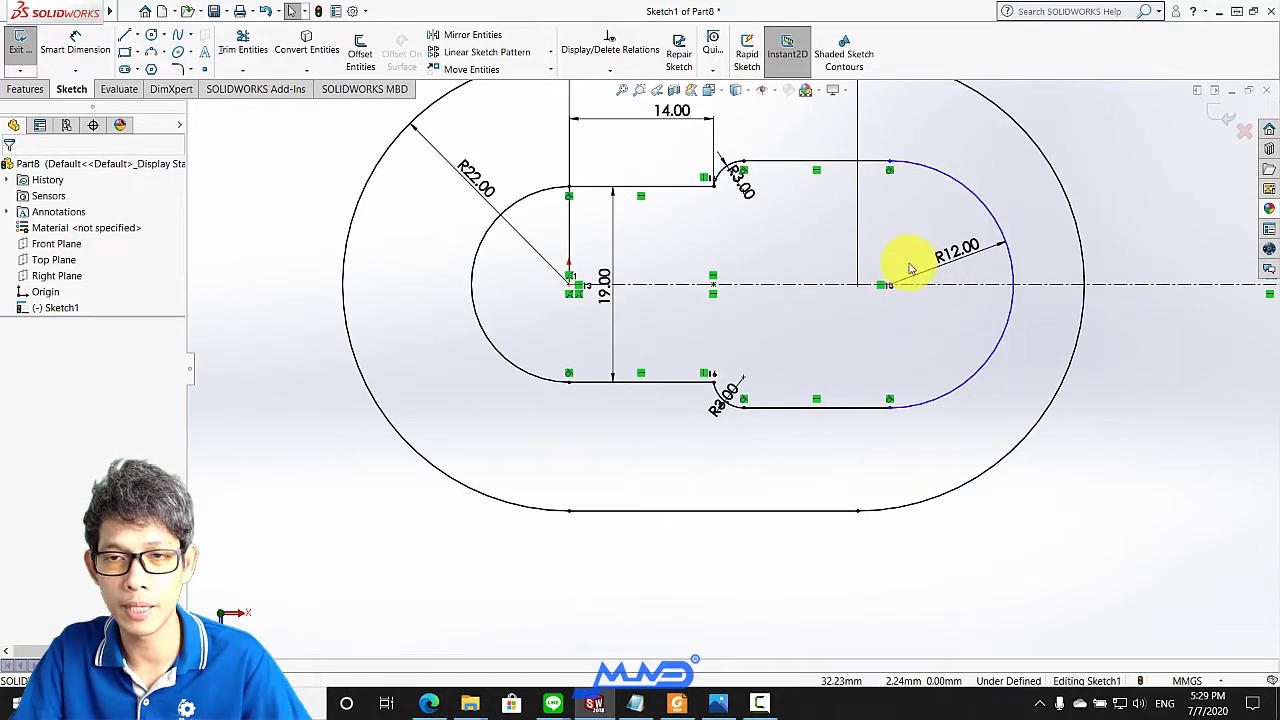
scroll(910, 268, down, 2)
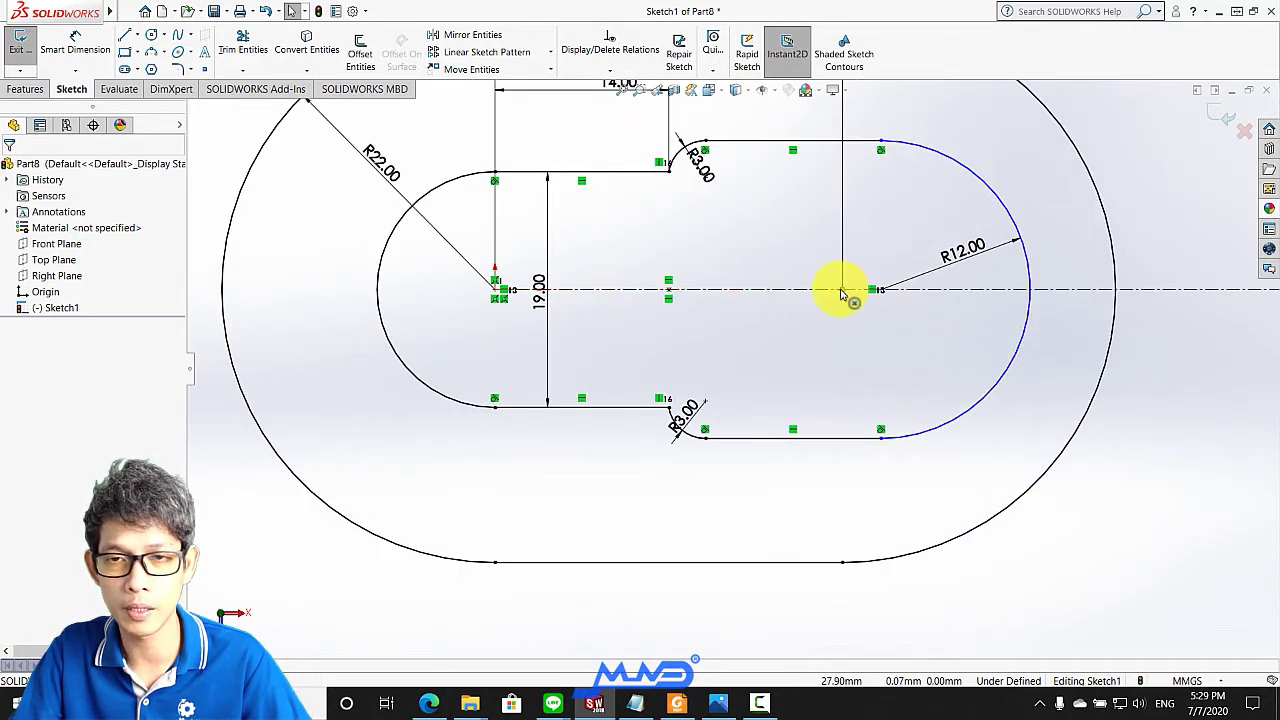
scroll(780, 177, up, 2)
scroll(786, 186, up, 2)
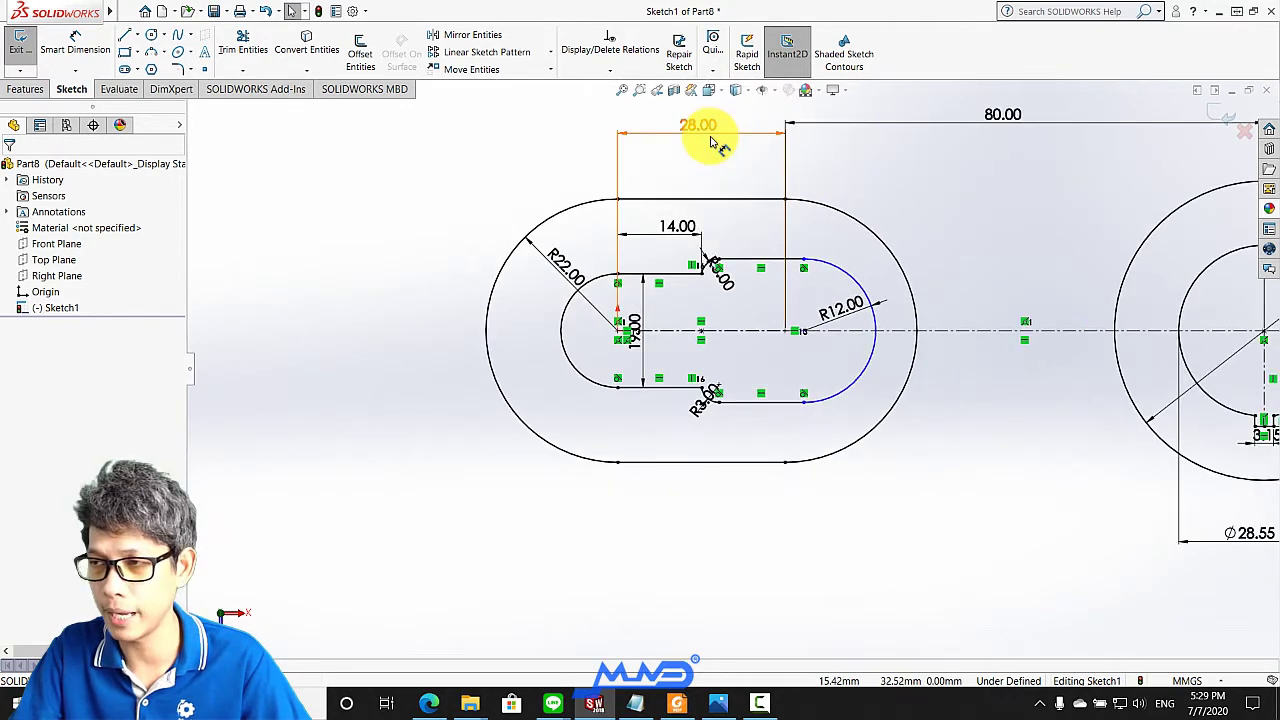
scroll(880, 345, down, 3)
scroll(855, 330, down, 1)
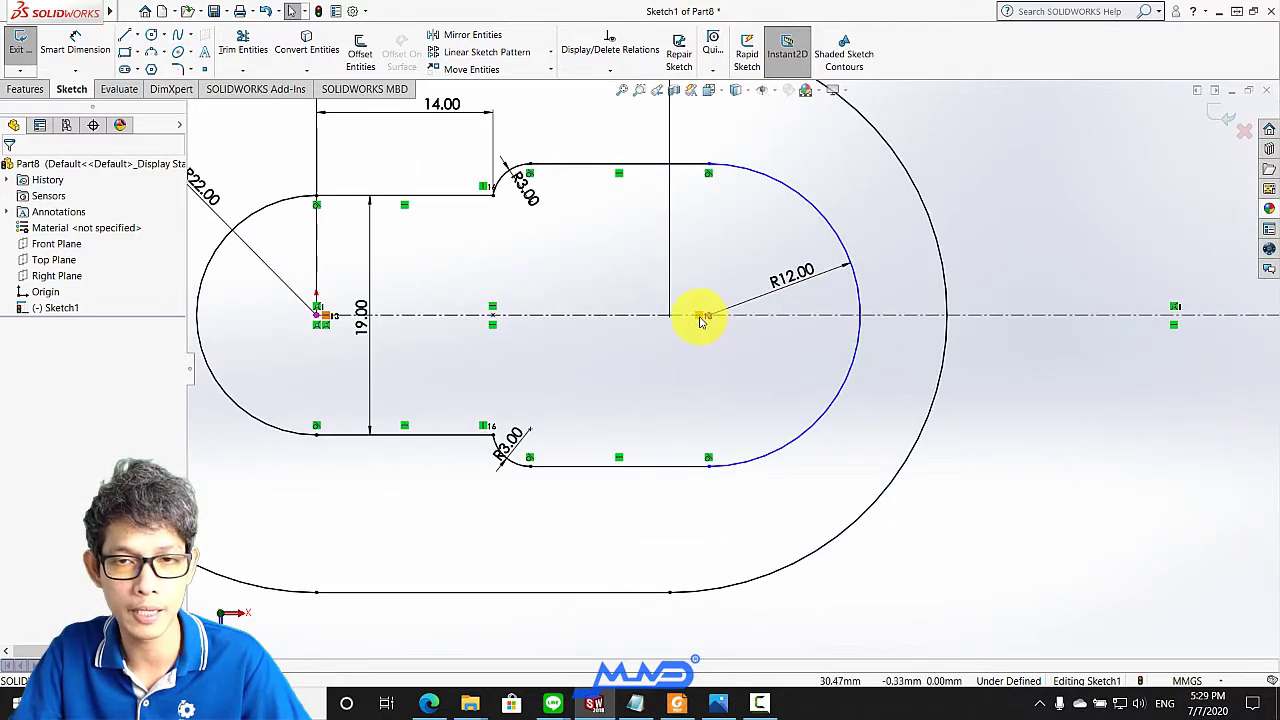
Make the R12.00 arc's centre coincide with the point on the centerline
click(708, 316)
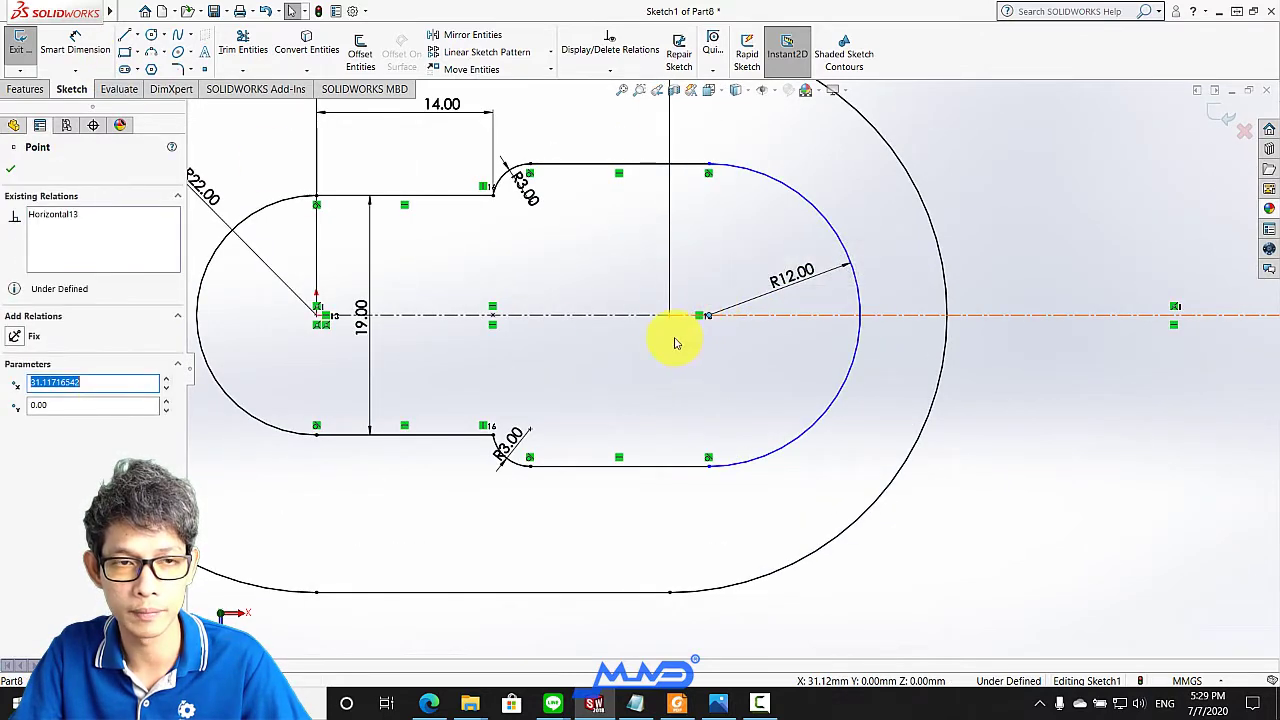
ctrl+click(670, 316)
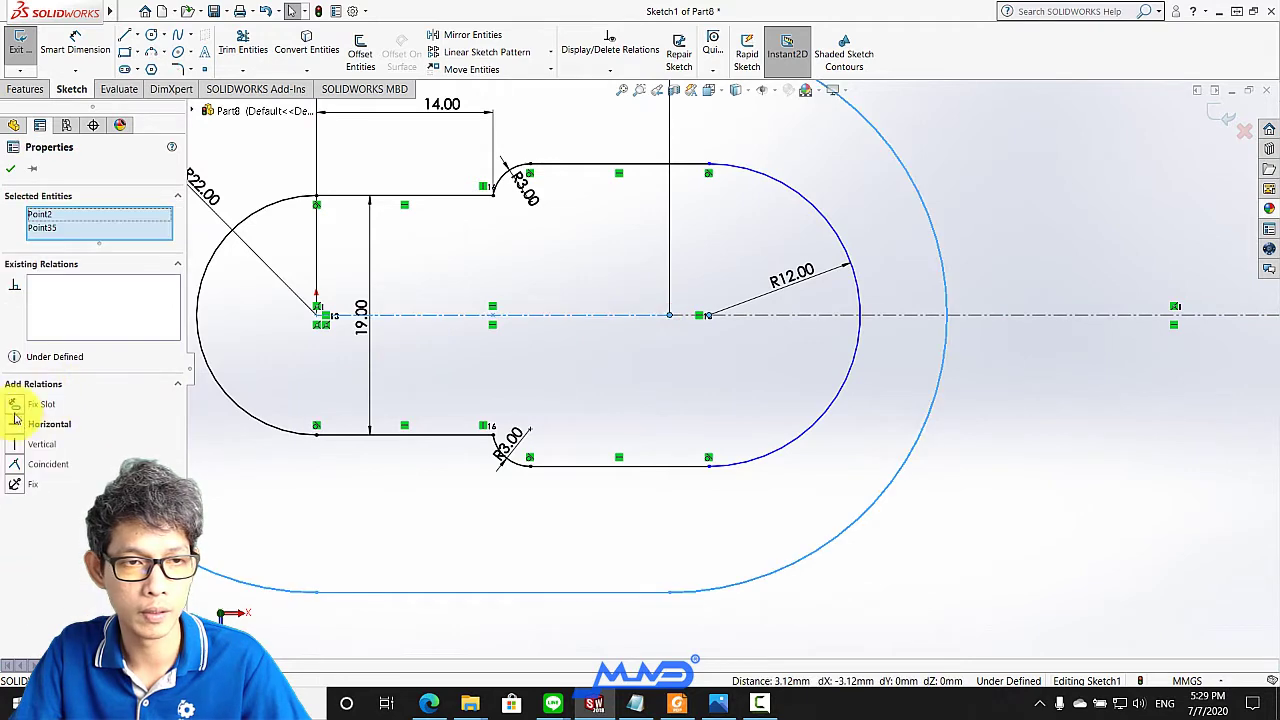
click(14, 462)
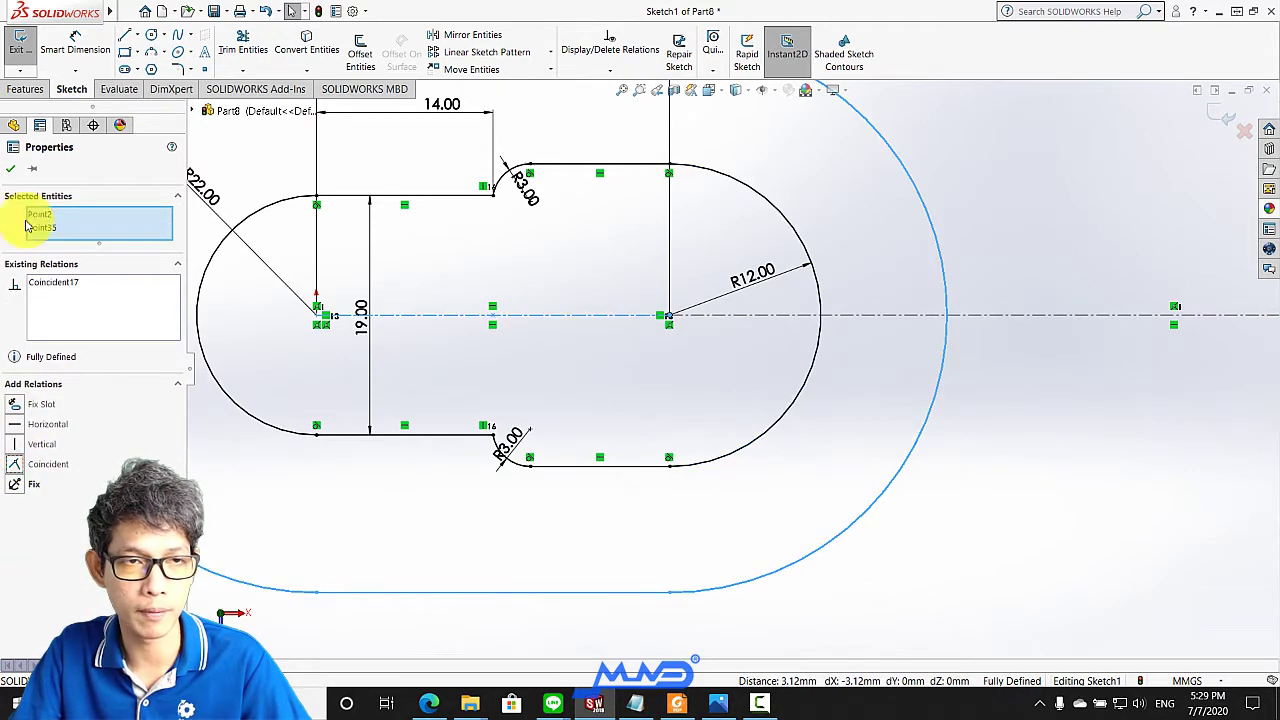
click(10, 168)
scroll(732, 370, up, 3)
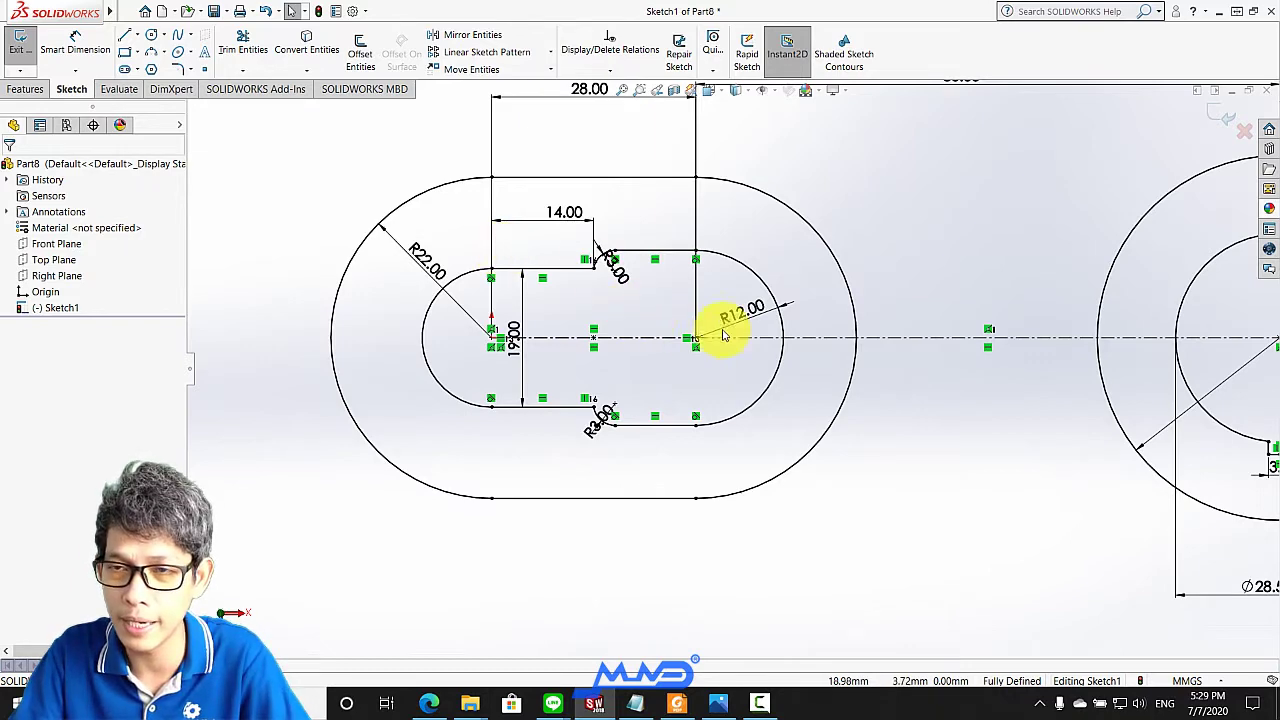
scroll(730, 360, up, 3)
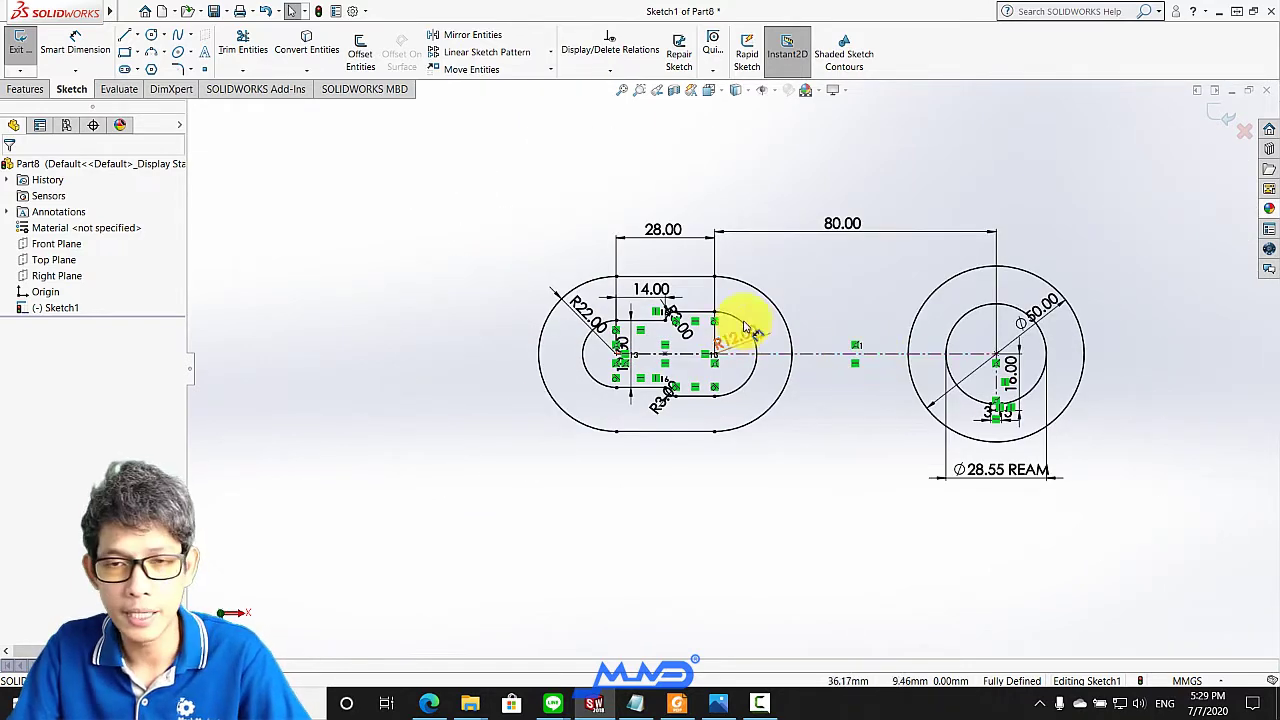
scroll(912, 355, up, 3)
scroll(895, 343, down, 3)
scroll(935, 340, down, 1)
scroll(940, 343, down, 2)
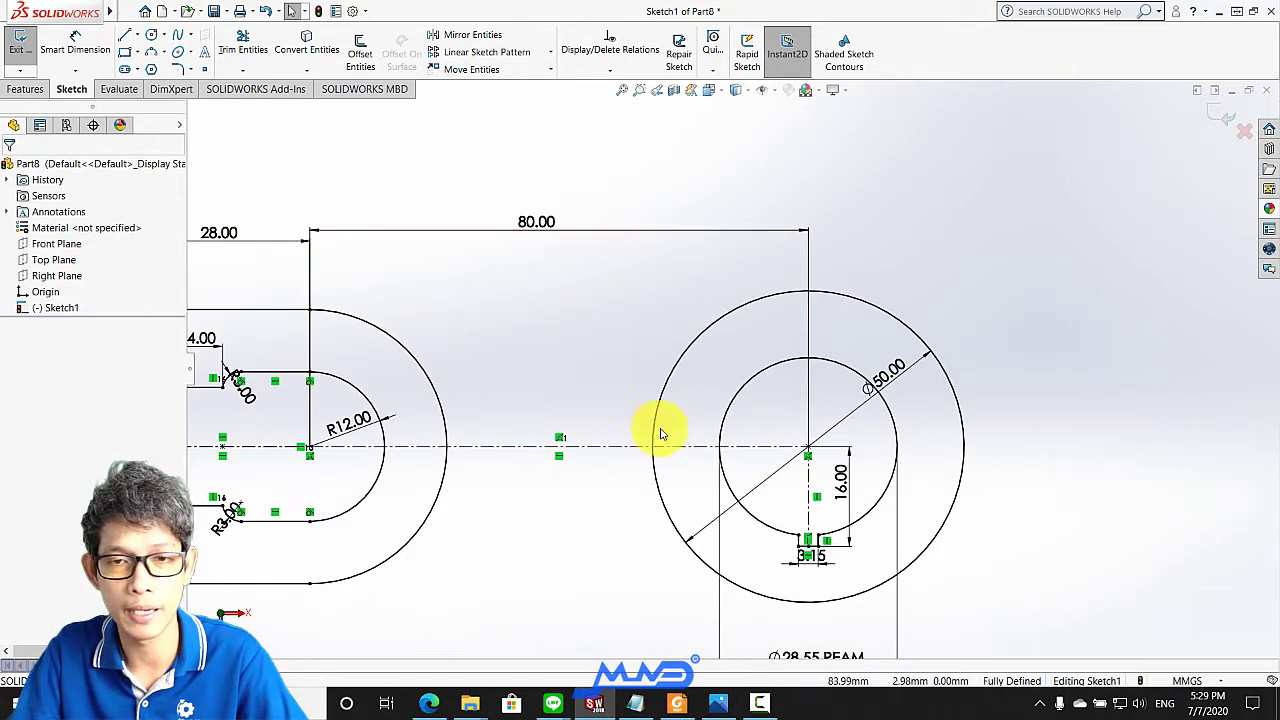
scroll(660, 430, up, 2)
scroll(838, 505, down, 3)
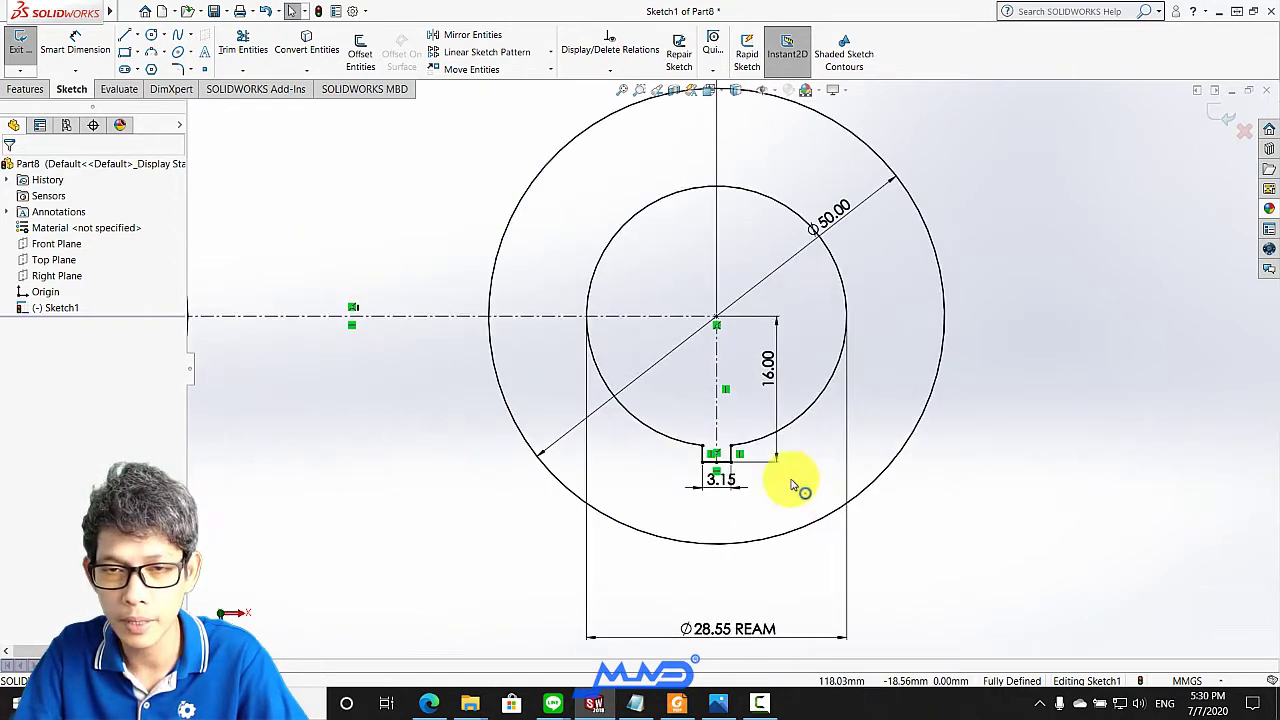
scroll(800, 486, up, 2)
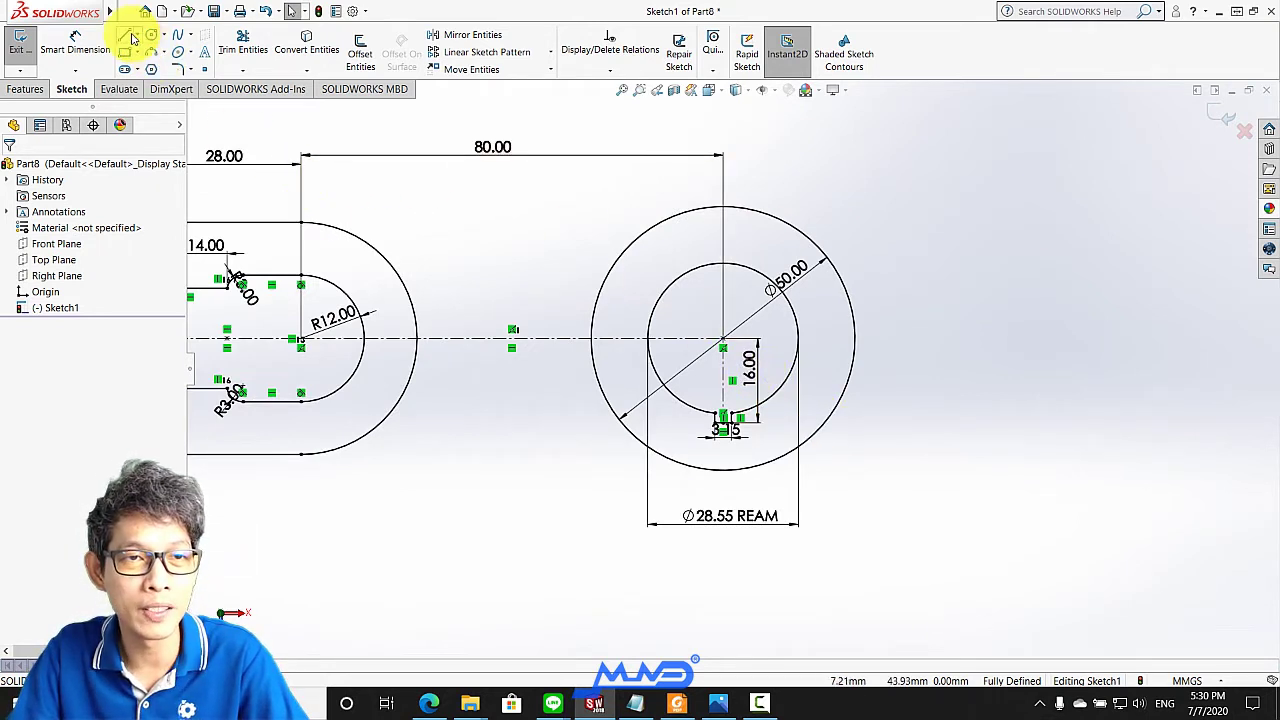
Draw a construction centerline from the ring's centre angled up and to the right
click(137, 37)
click(160, 72)
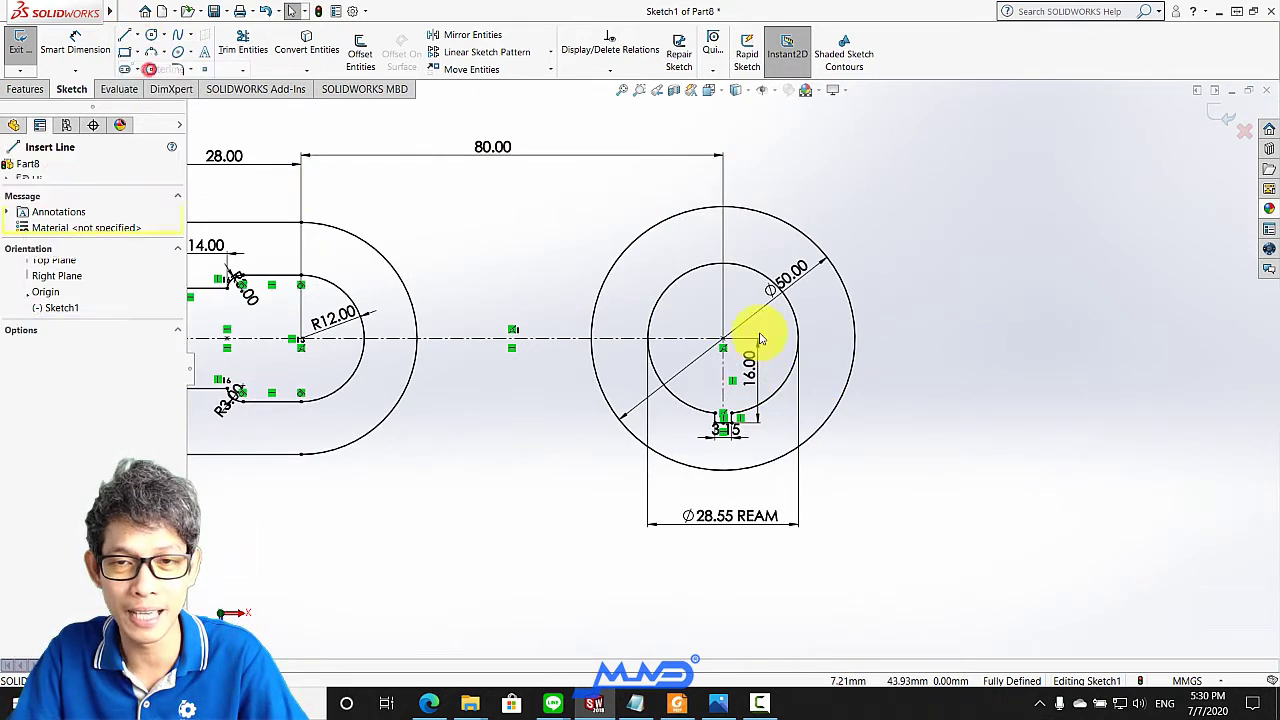
click(723, 340)
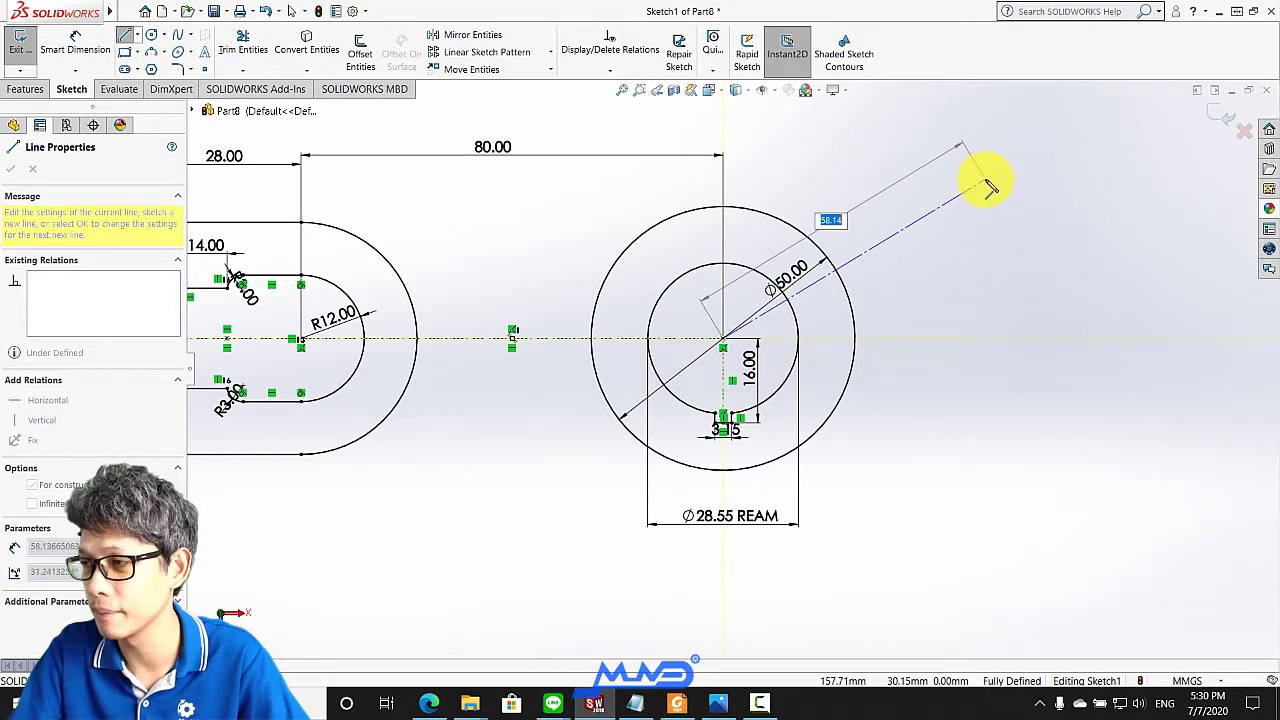
click(997, 168)
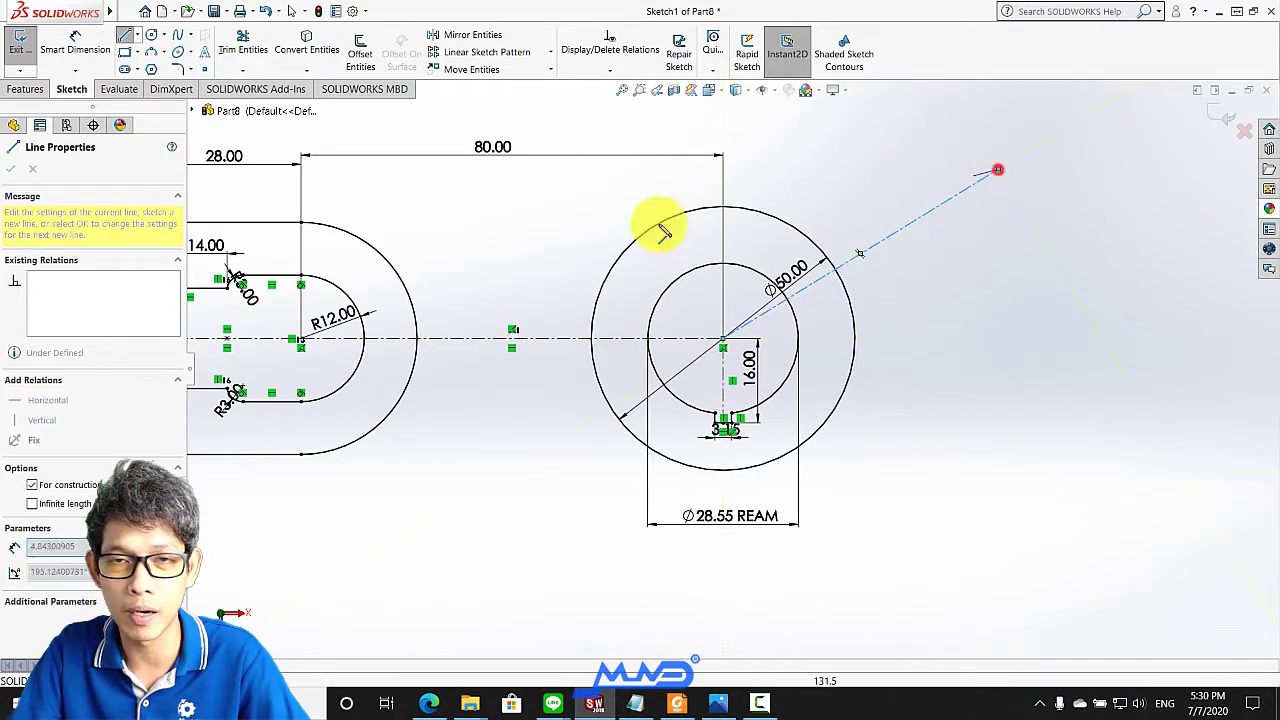
Dimension the angle between the construction line and horizontal centerline at 30°
click(75, 45)
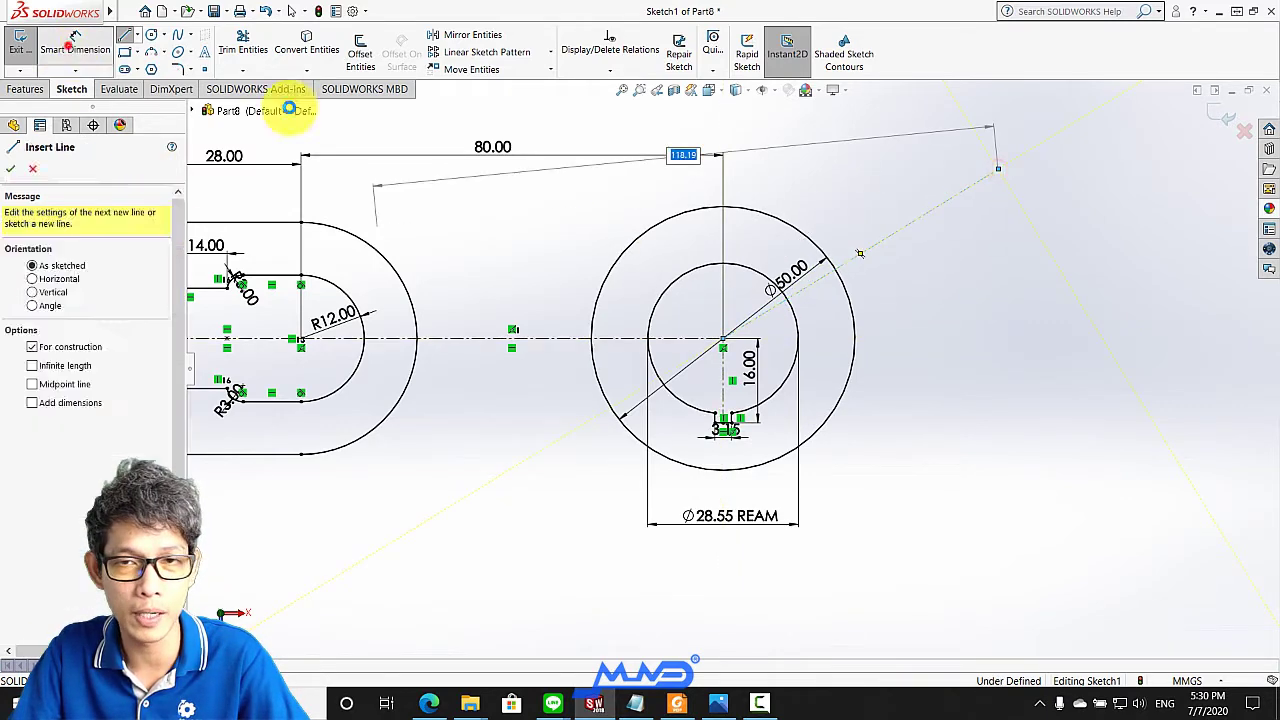
click(854, 254)
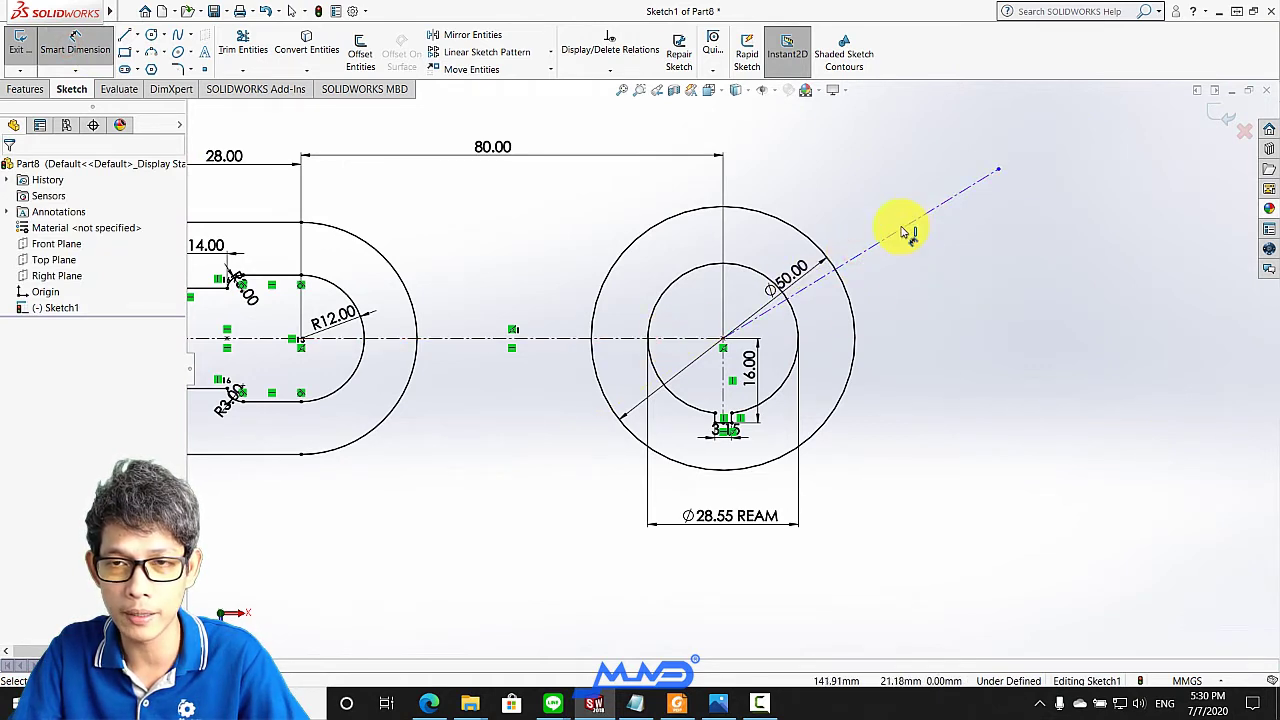
click(929, 254)
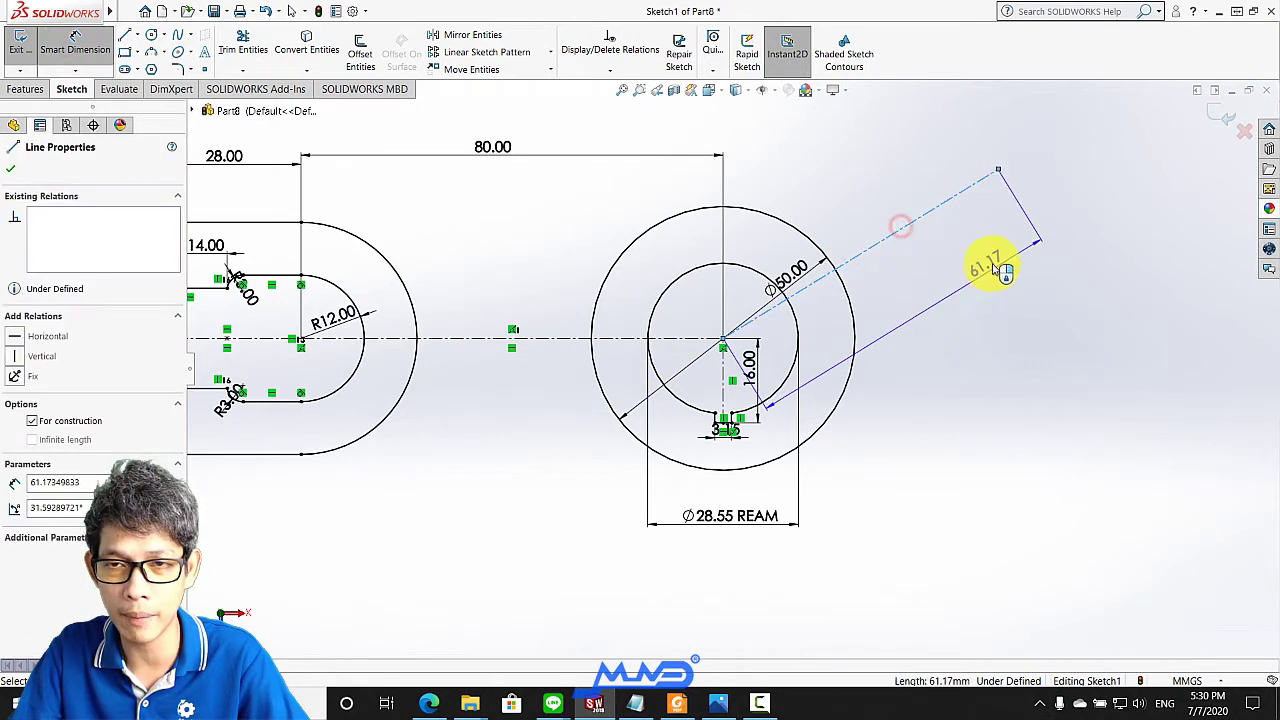
click(680, 340)
click(966, 263)
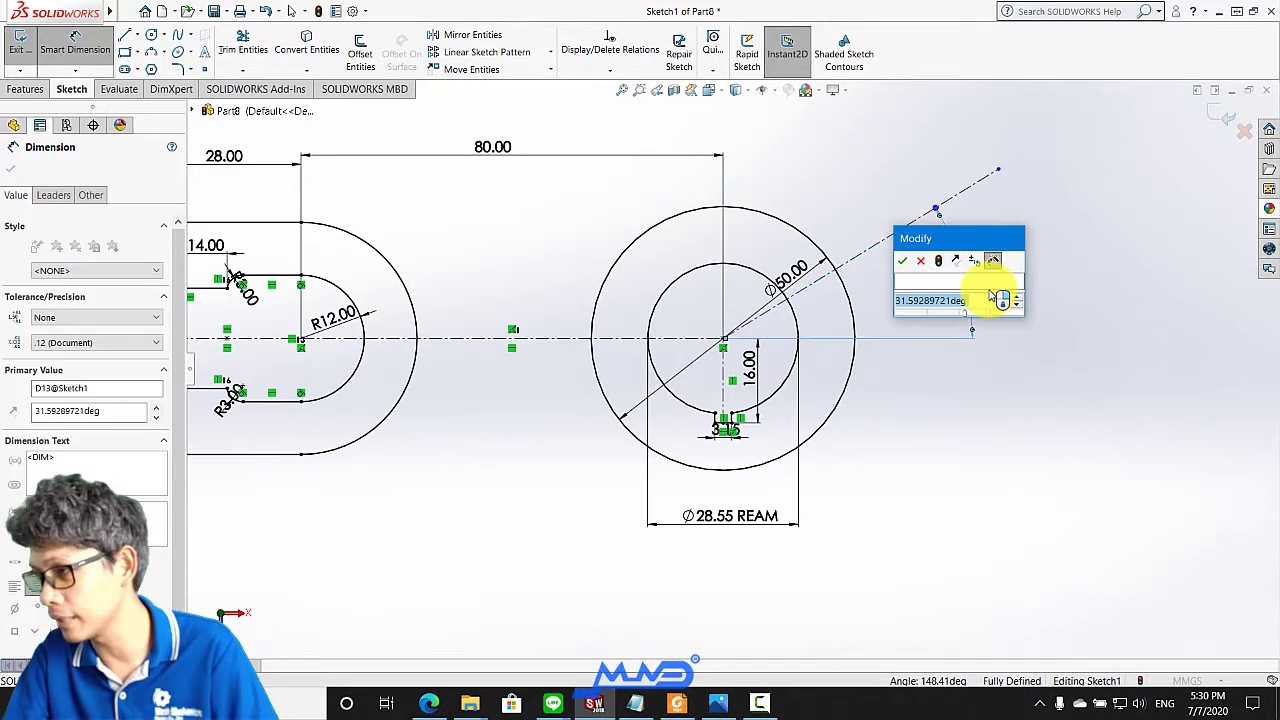
text(30)
key(Return)
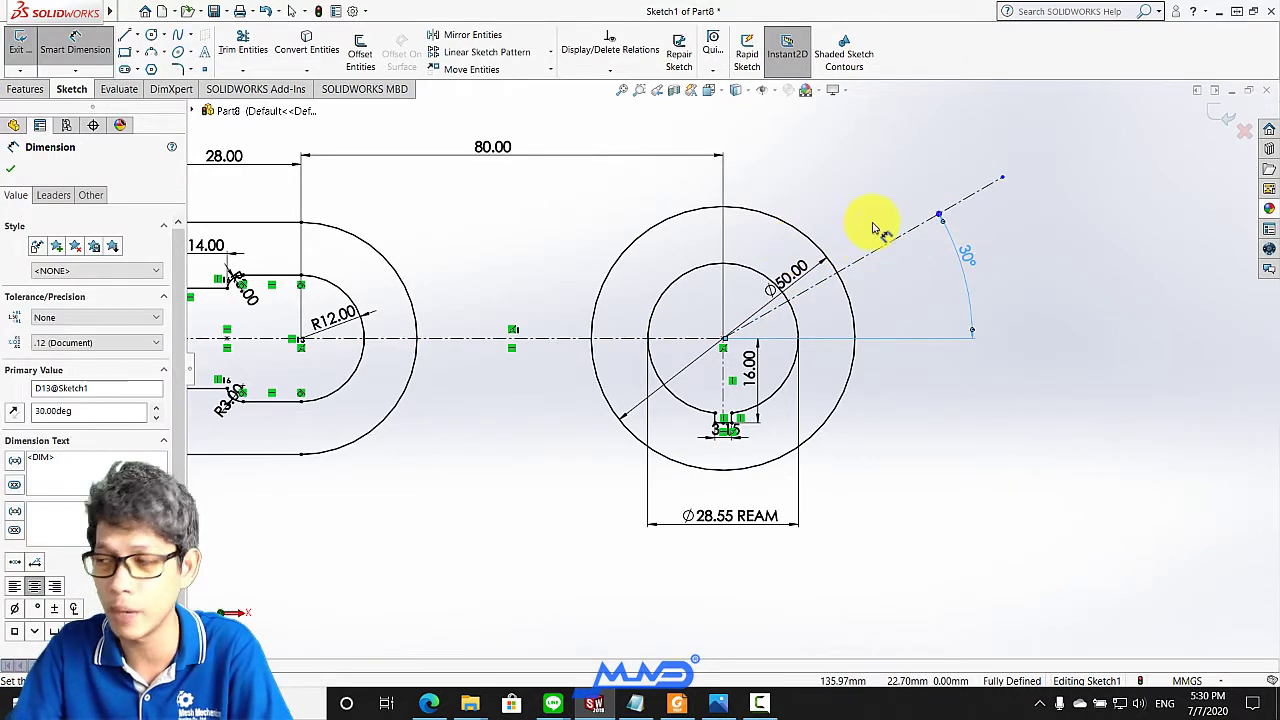
click(995, 200)
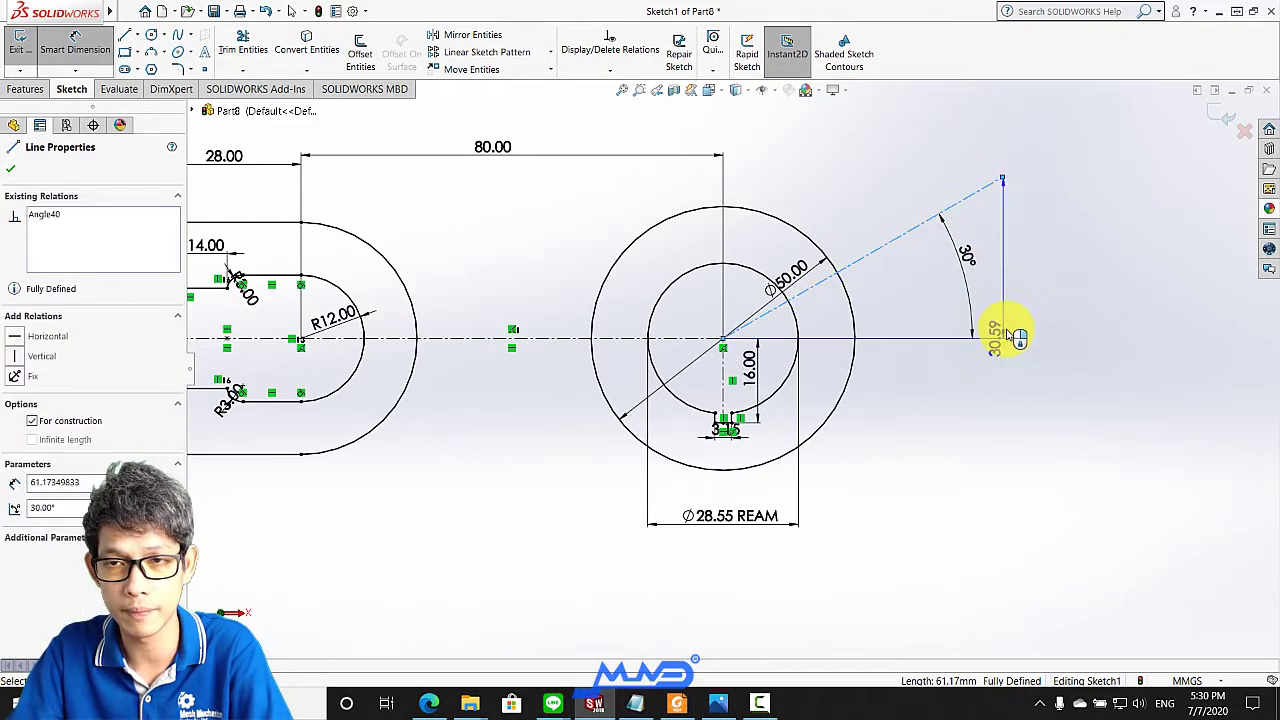
Dimension the 30° construction line to 58.00 mm from the ring centre
click(996, 233)
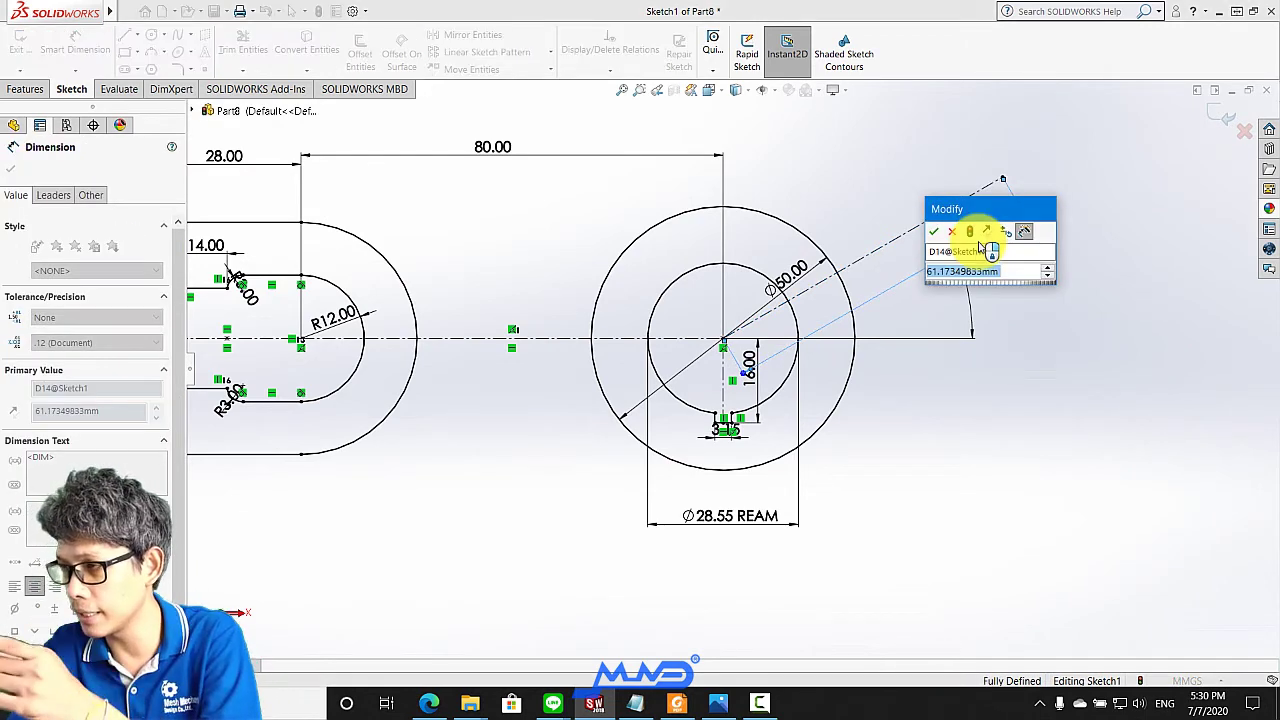
text(58)
key(Return)
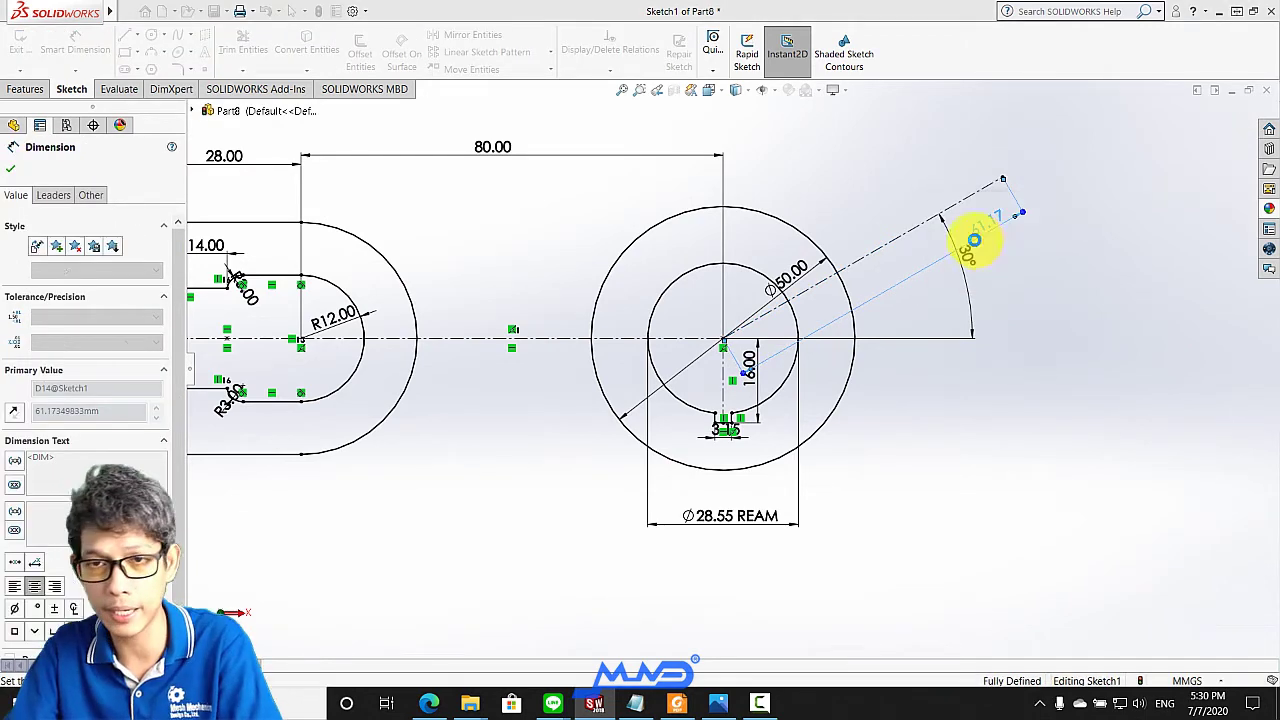
click(10, 168)
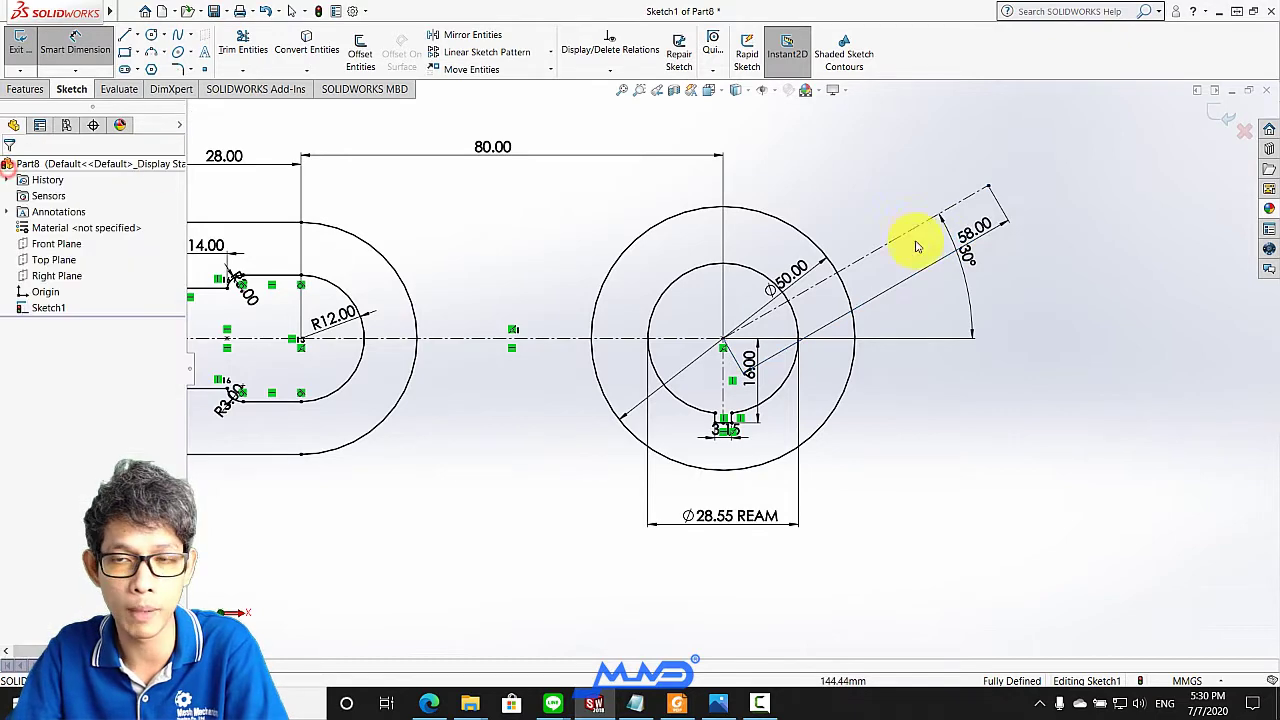
Pick the 30° angle dimension, then zoom around to inspect the fully defined sketch
scroll(950, 260, down, 1)
click(1100, 206)
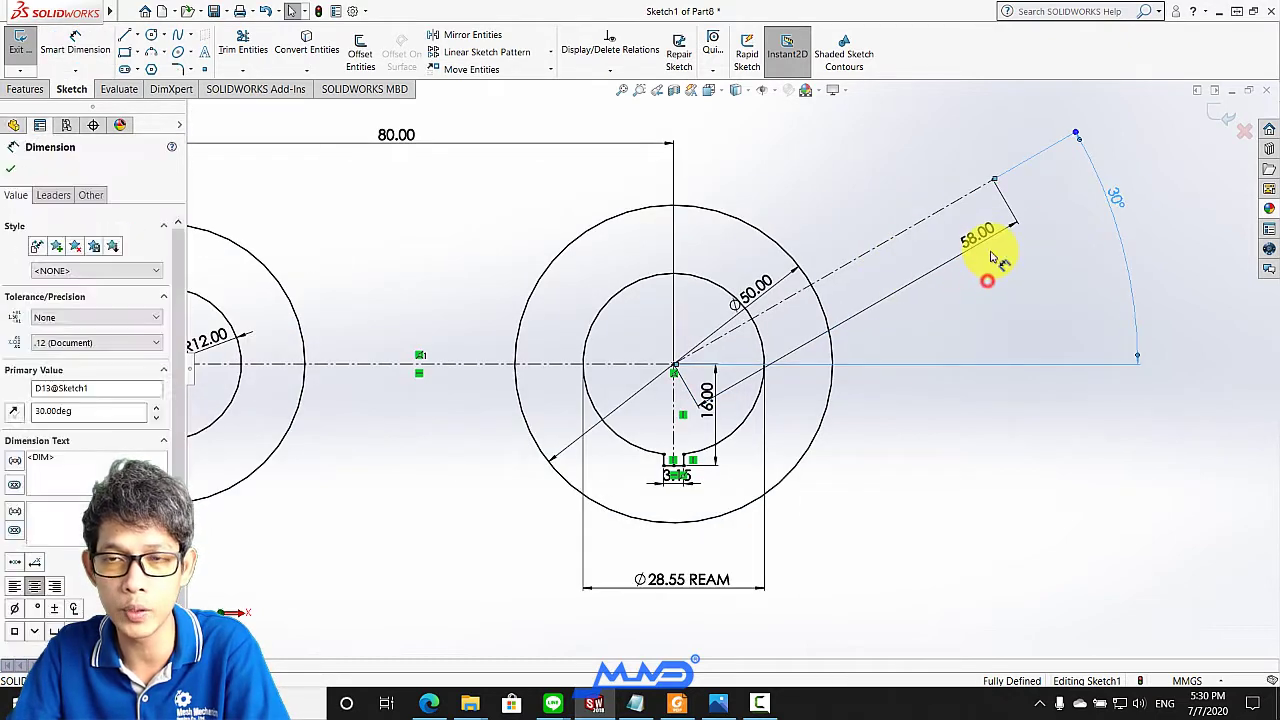
key(Escape)
scroll(960, 281, up, 2)
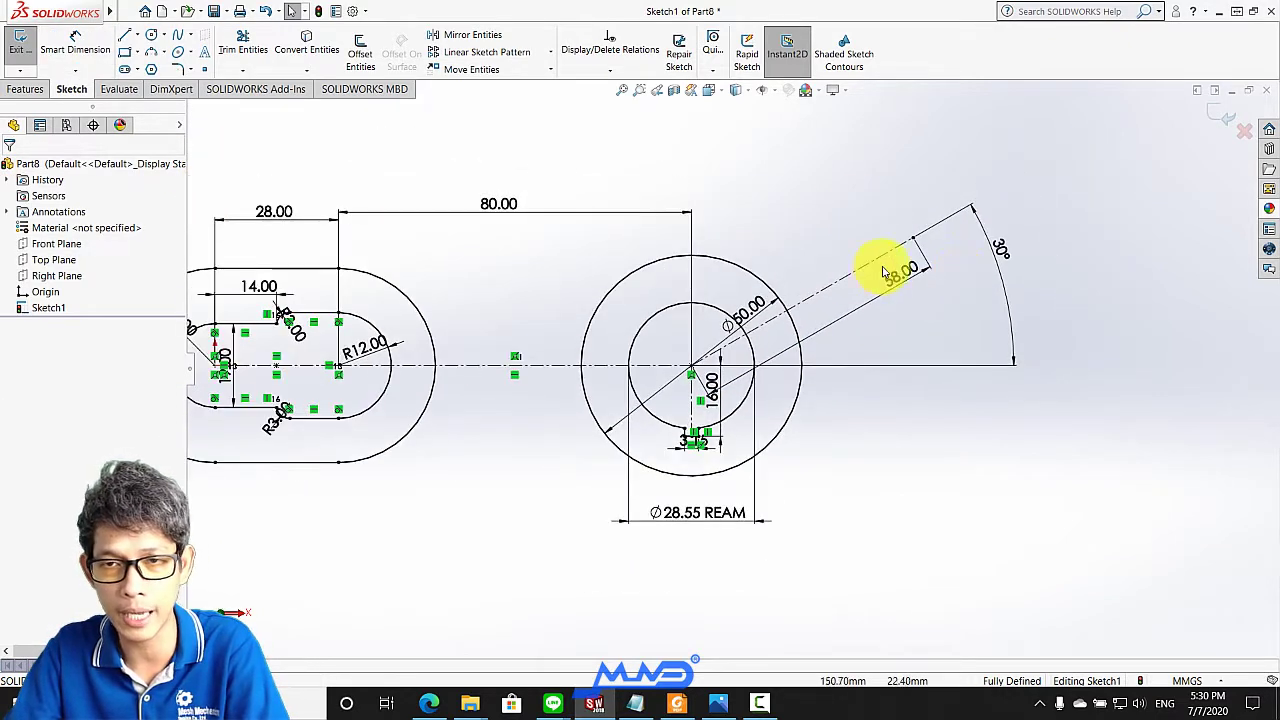
scroll(900, 258, up, 2)
scroll(929, 243, down, 2)
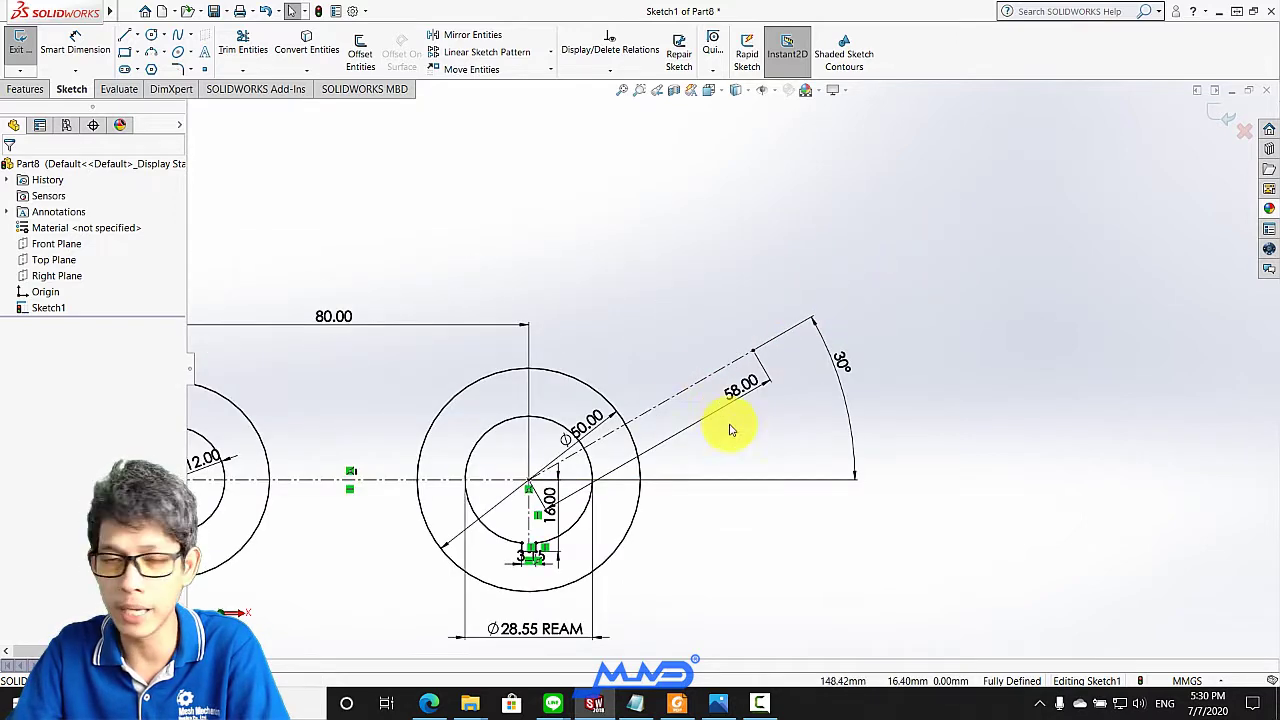
scroll(729, 366, down, 2)
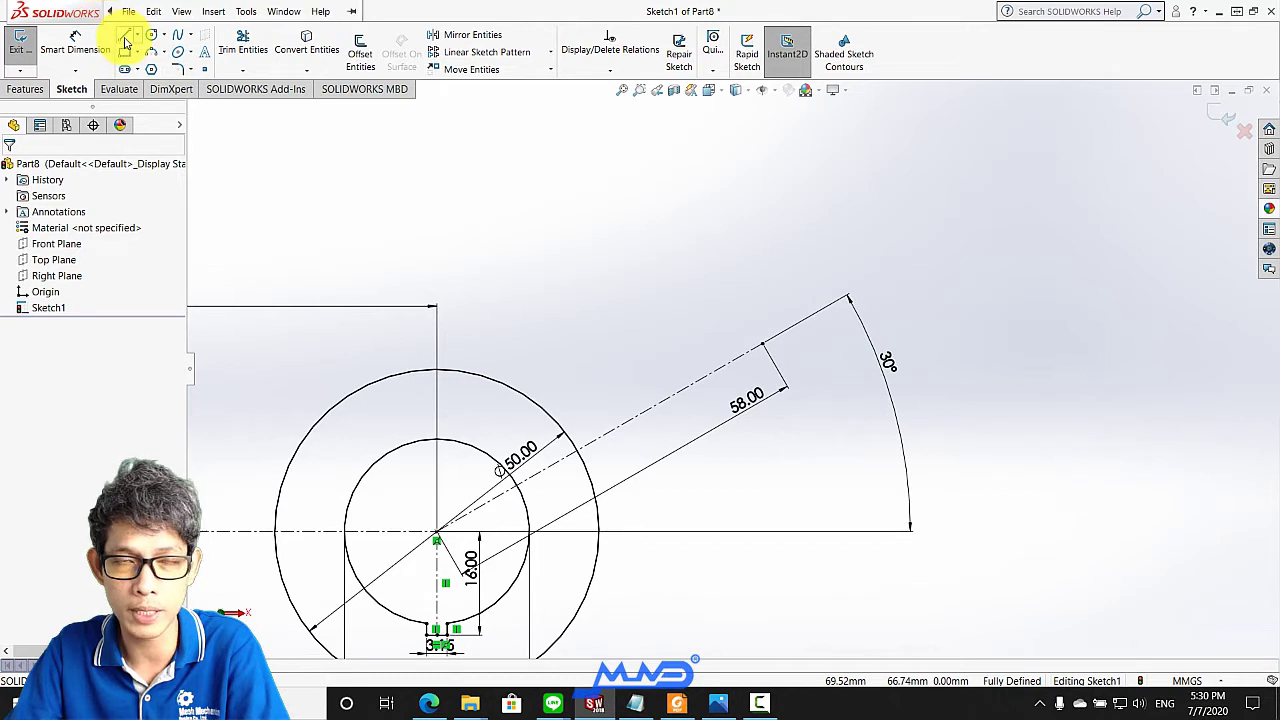
mouse_move(109, 11)
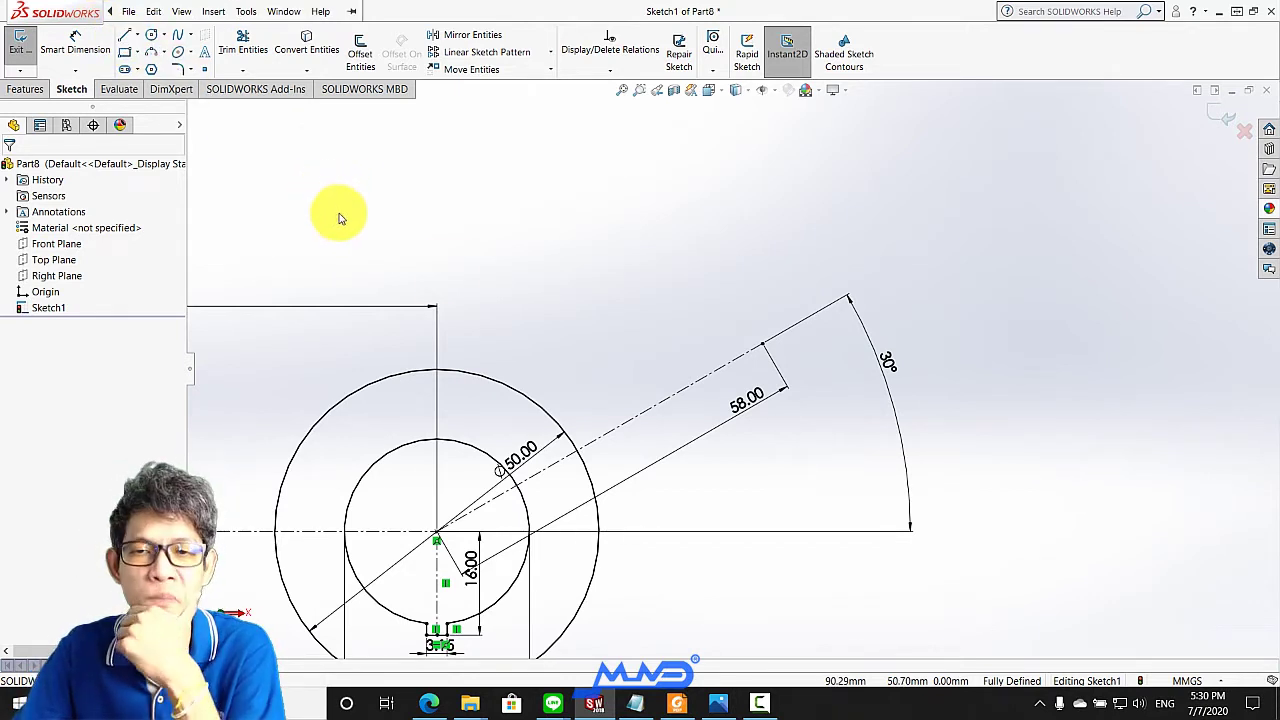
scroll(446, 290, down, 1)
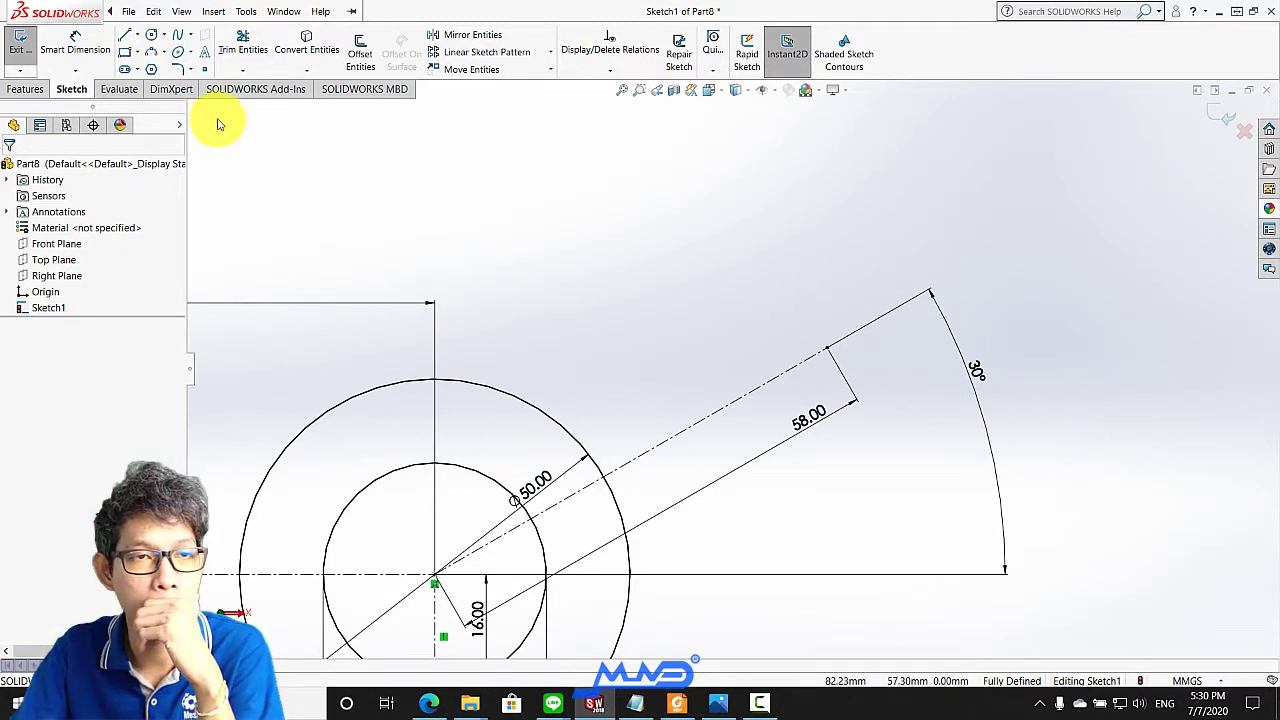
Draw the lug's base edge, right side, rounded arc end and left side back to the start
click(765, 345)
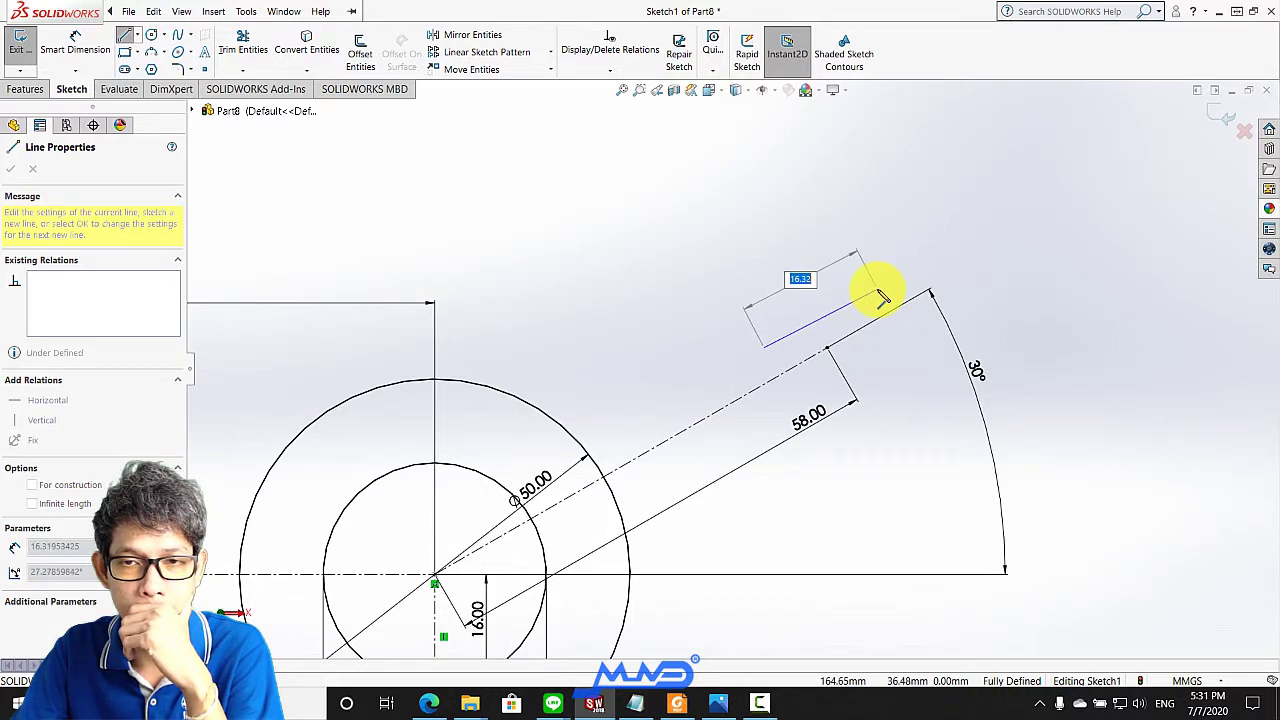
click(848, 300)
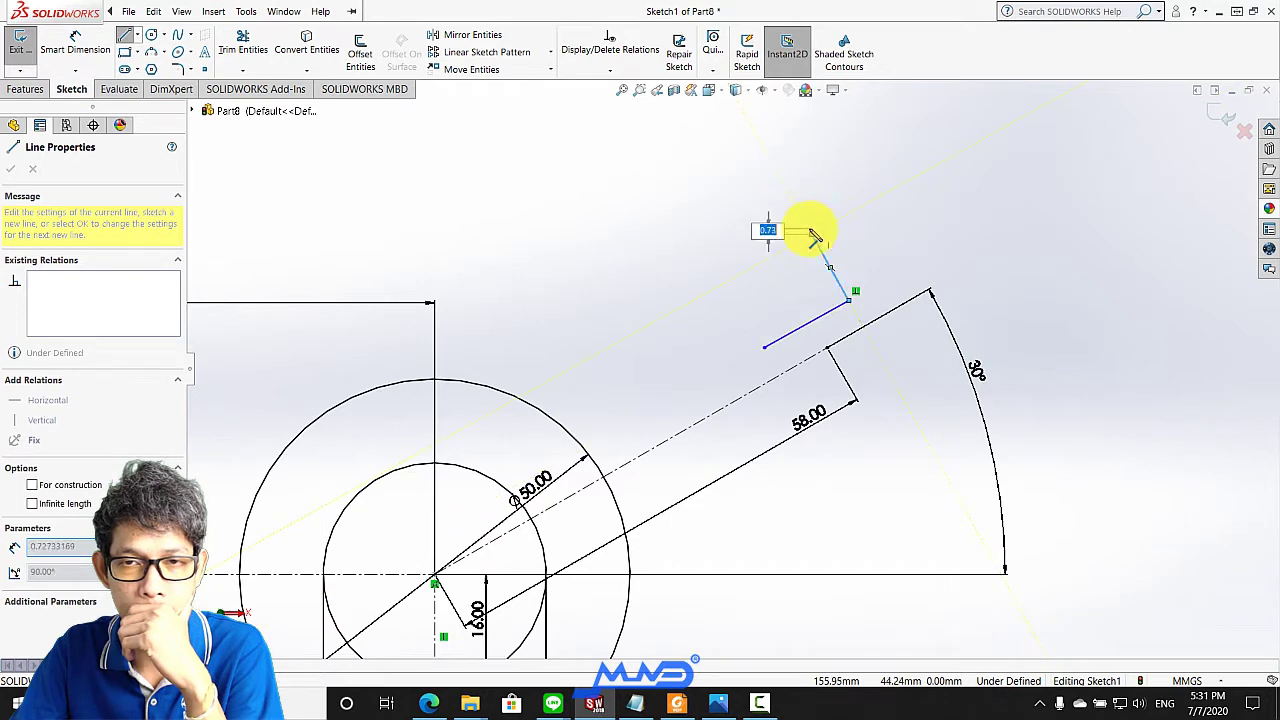
click(816, 242)
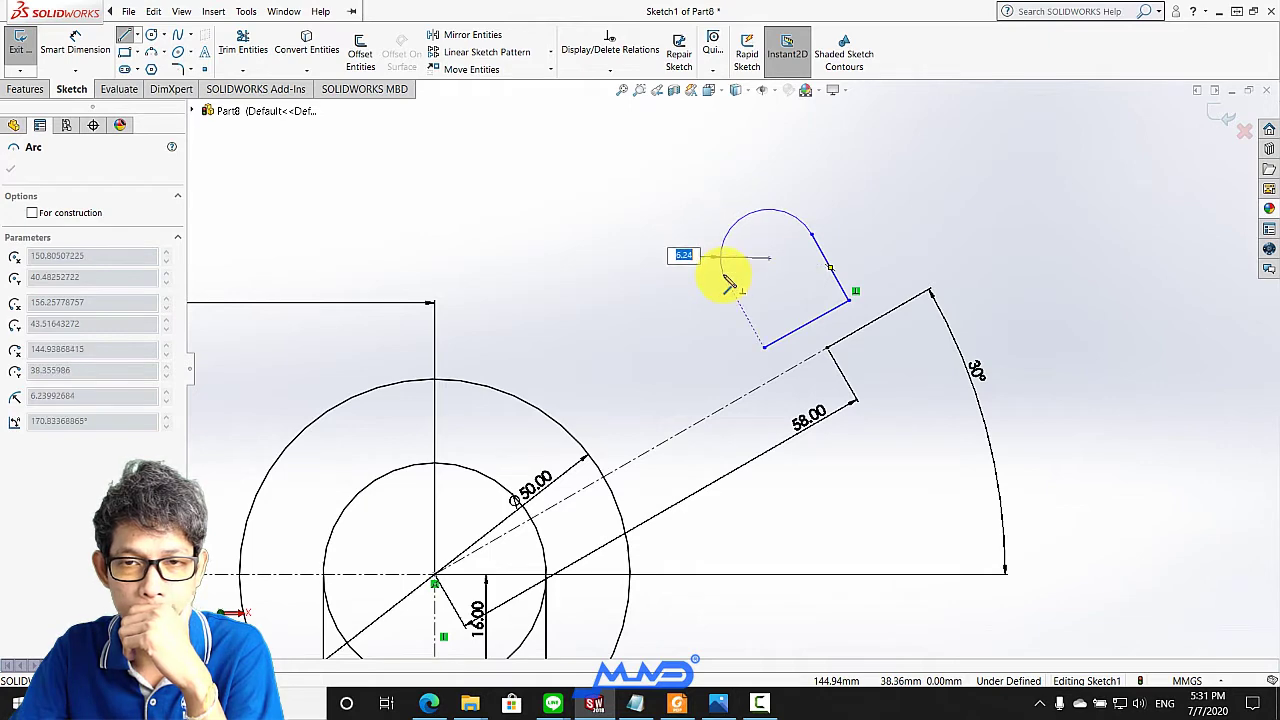
click(723, 274)
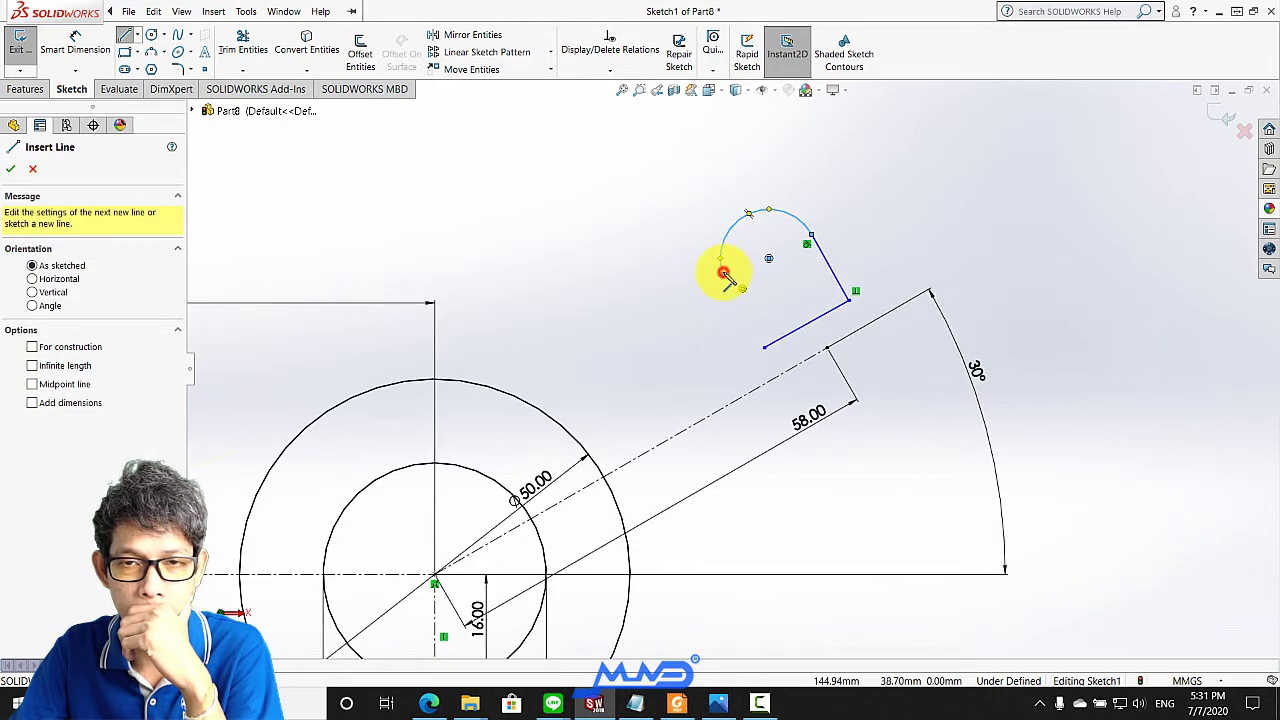
click(764, 350)
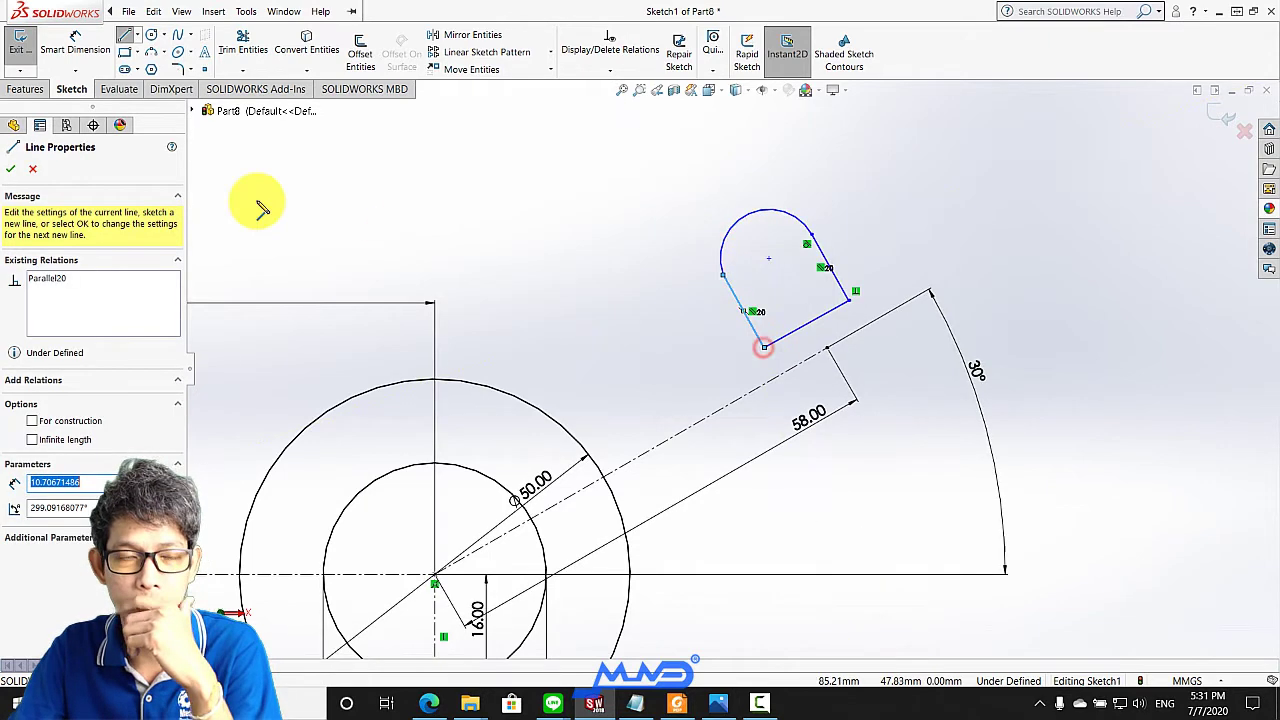
click(10, 170)
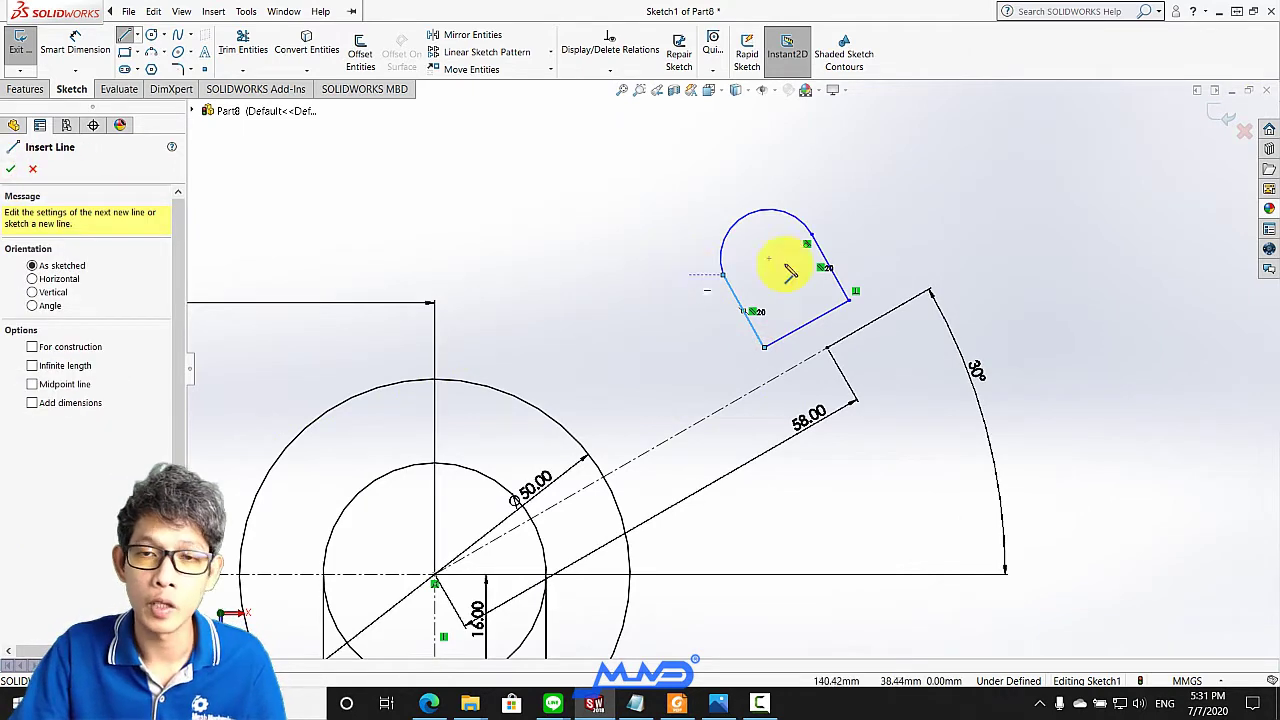
scroll(777, 266, down, 3)
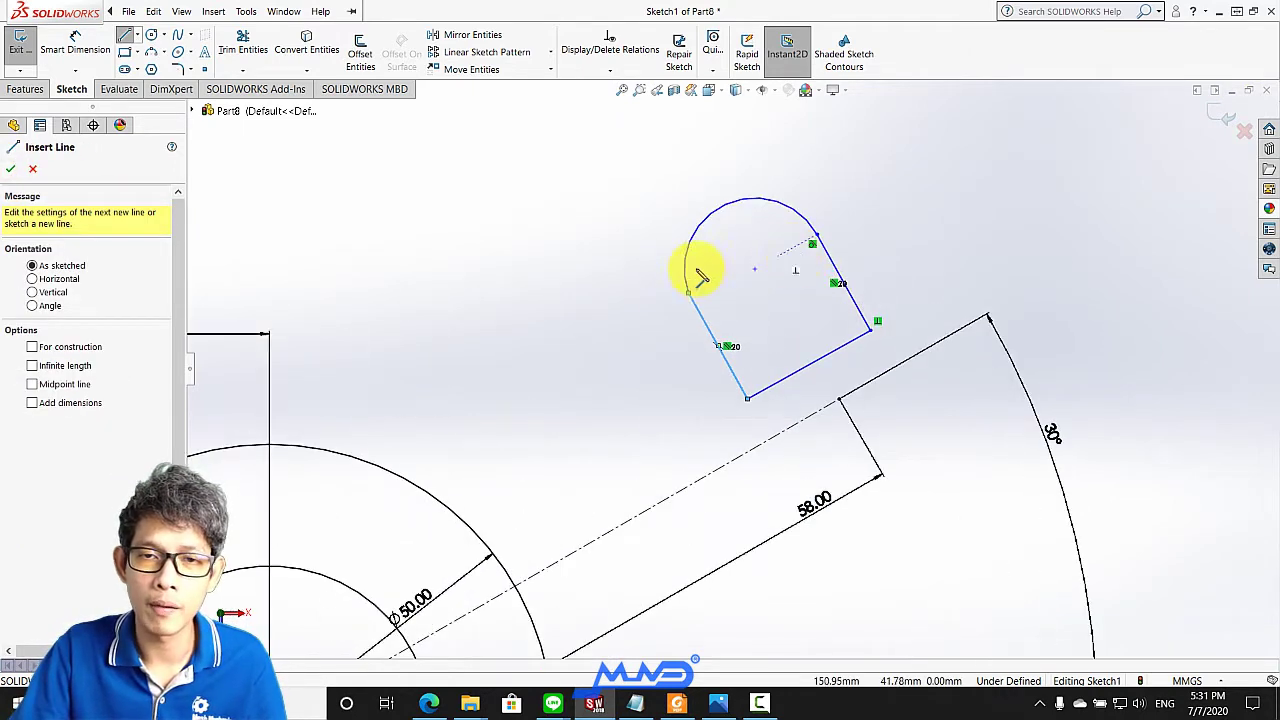
Make both lug side lines tangent to the rounded arc end
click(10, 172)
click(692, 270)
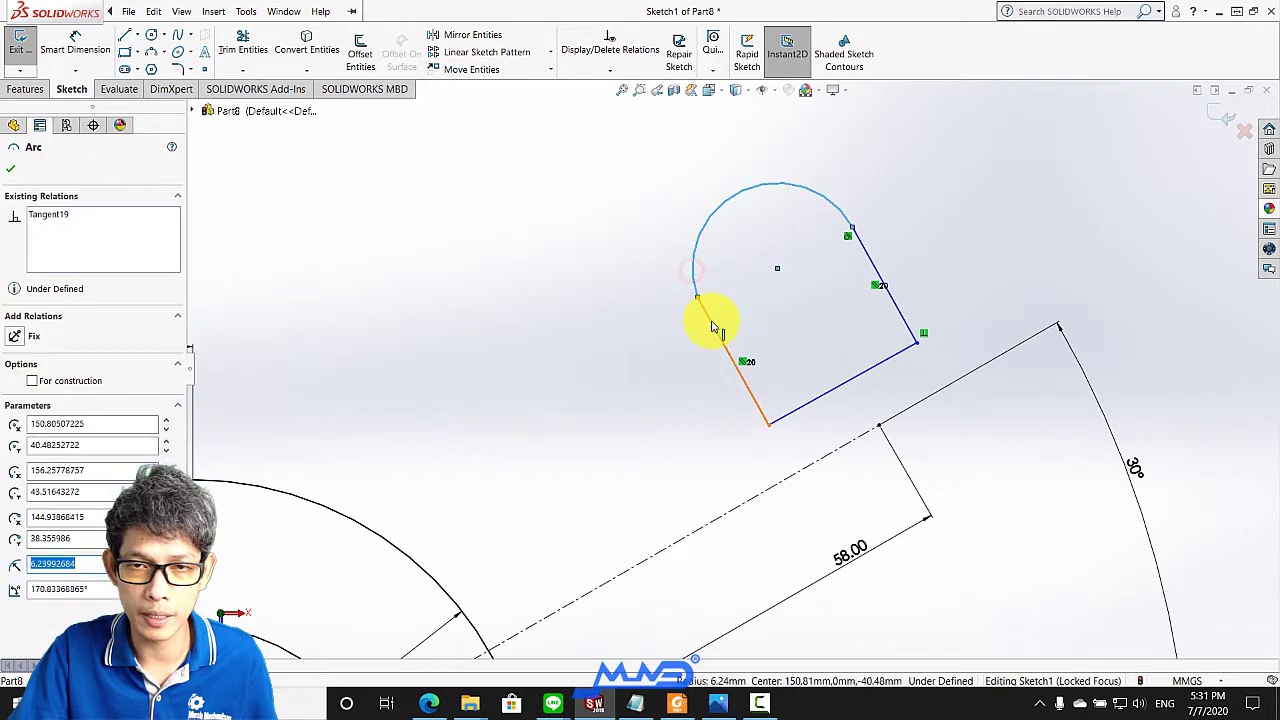
ctrl+click(712, 326)
click(15, 404)
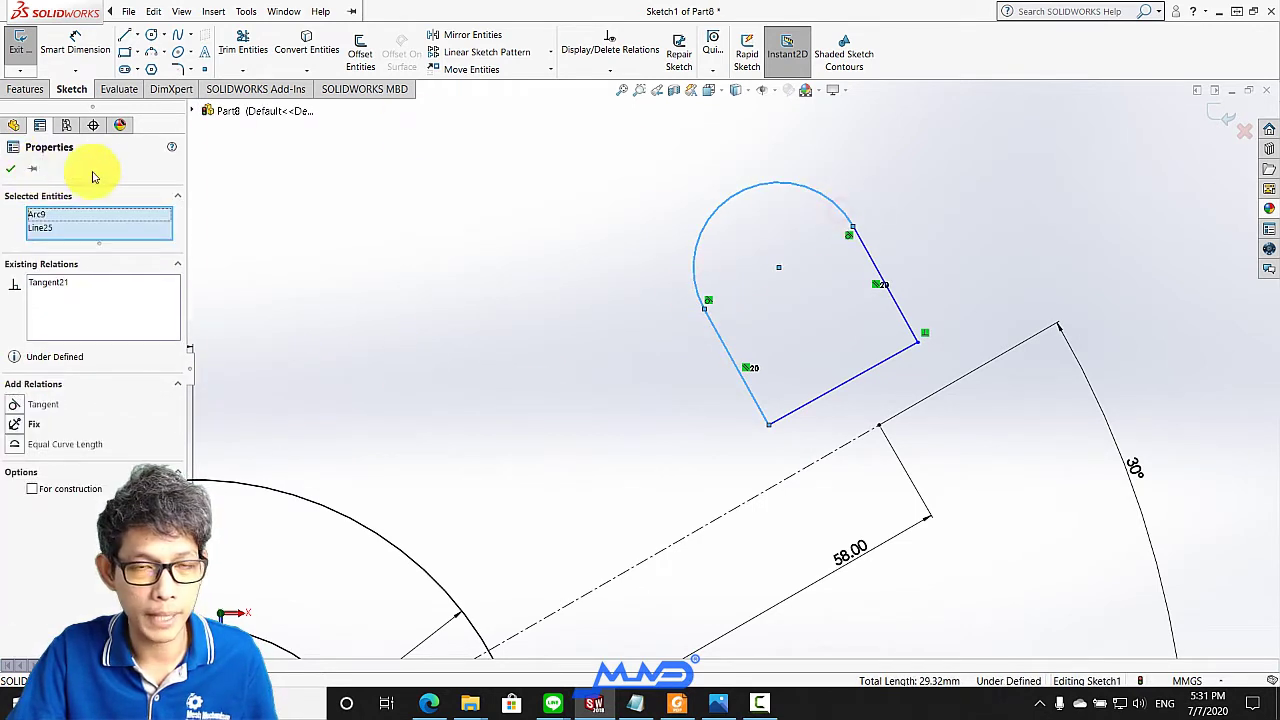
click(10, 168)
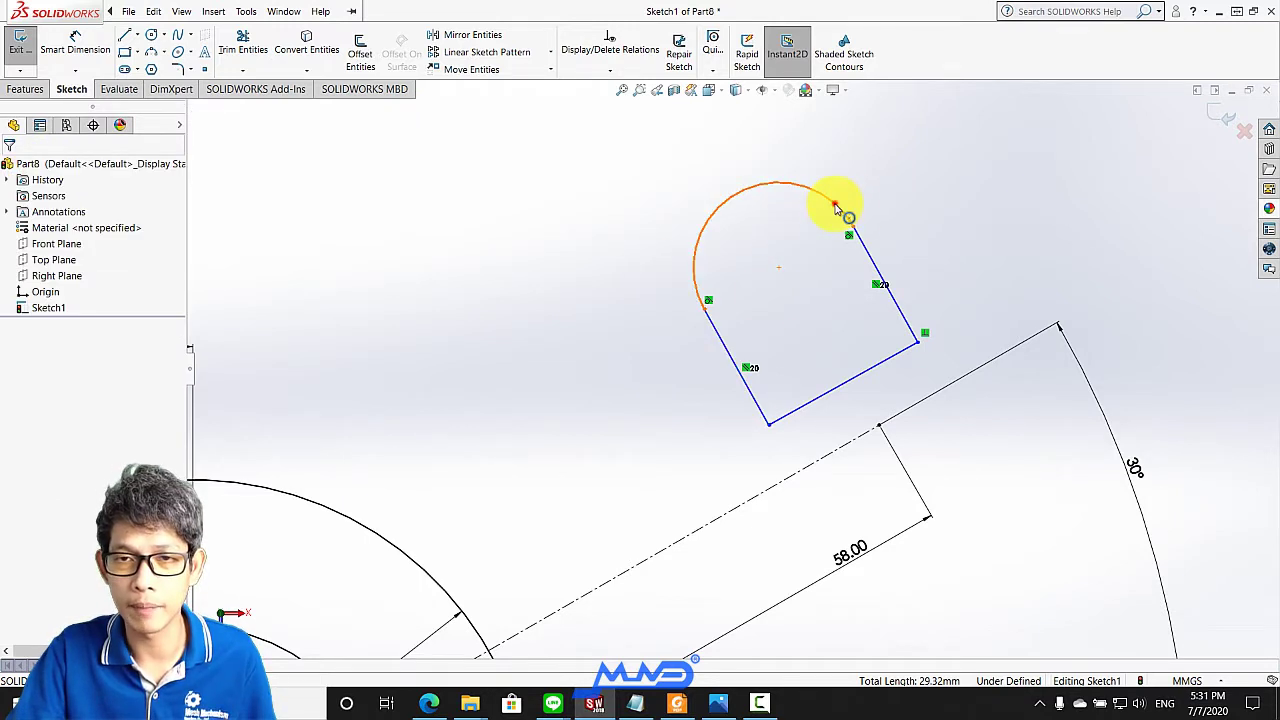
click(836, 208)
ctrl+click(864, 250)
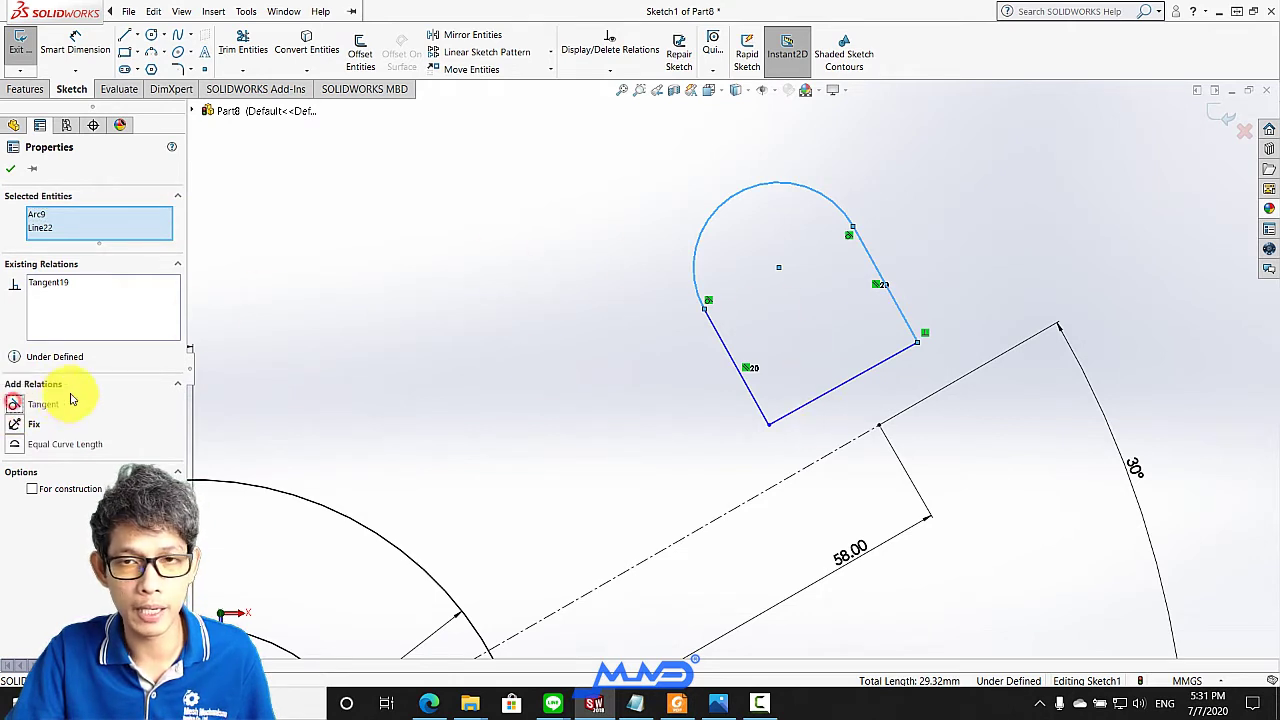
click(12, 172)
Reshape the outline and make the left side perpendicular to the base edge
mouse_move(822, 268)
mouse_down()
mouse_move(891, 337)
mouse_move(864, 340)
mouse_up()
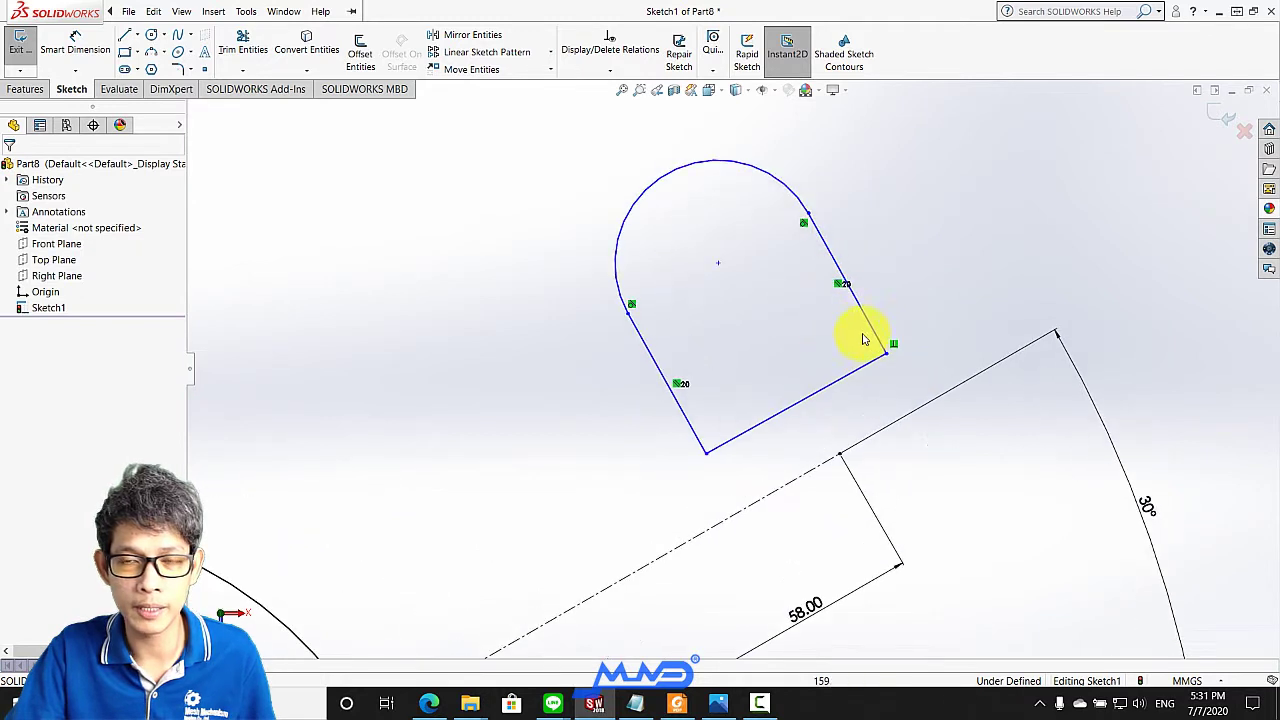
click(726, 447)
ctrl+click(726, 442)
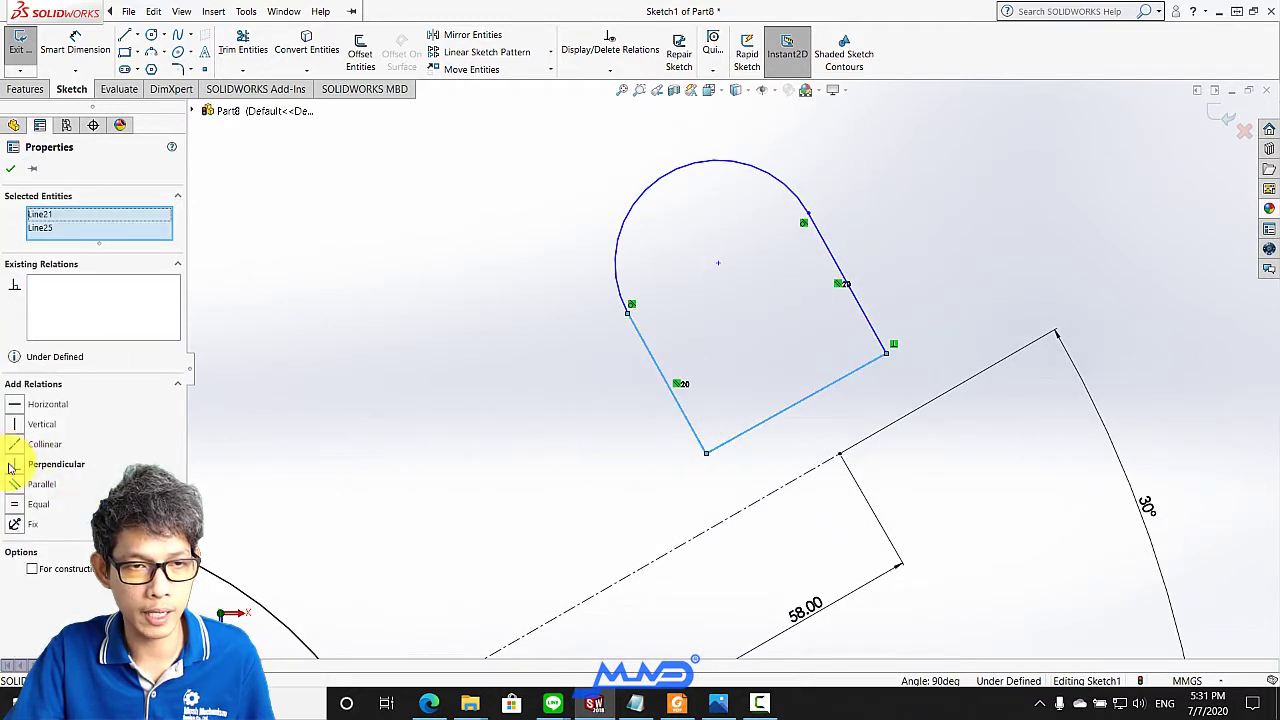
click(10, 168)
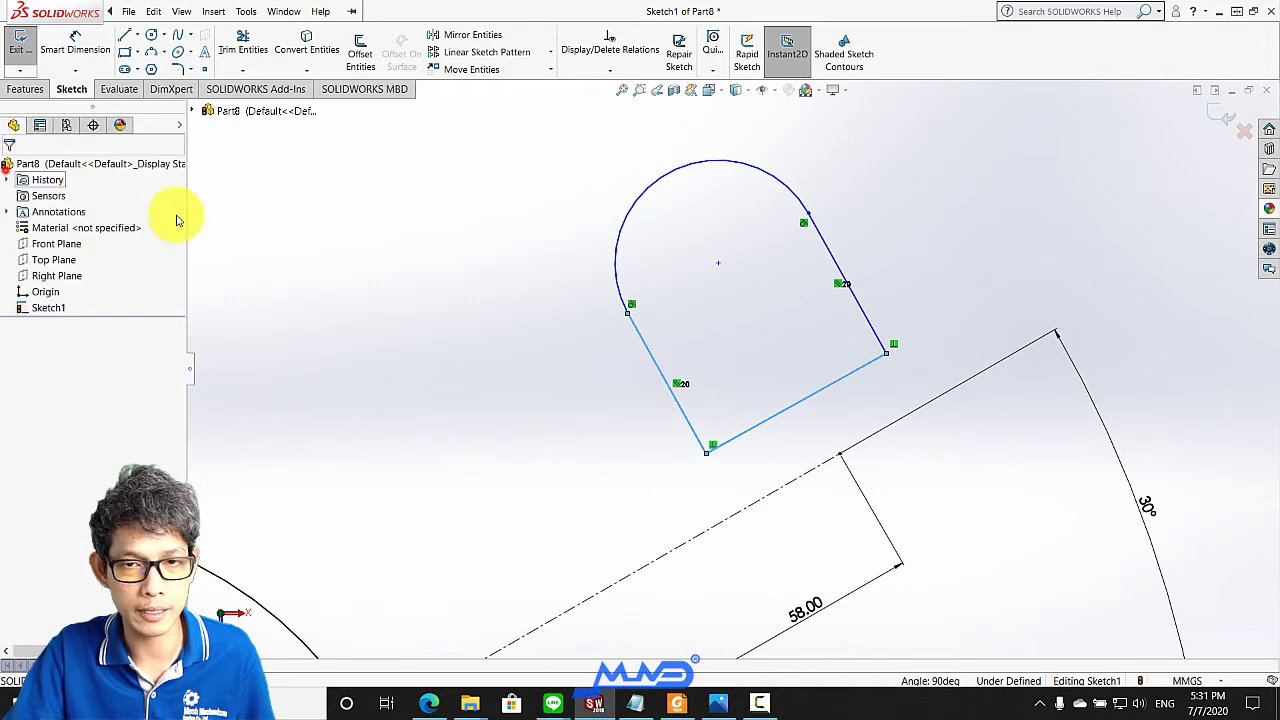
click(467, 284)
scroll(506, 314, up, 3)
click(26, 89)
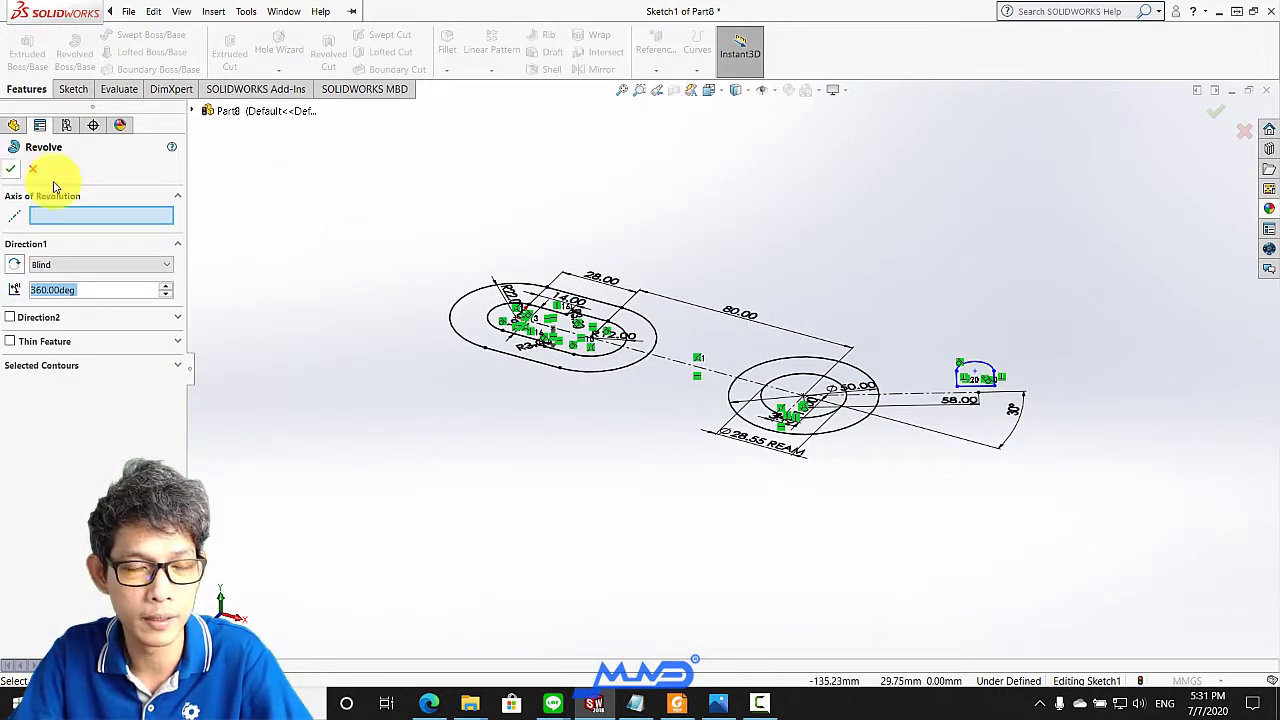
Cancel the revolve, set Sketch1 to Normal To, and zoom in on the lug
click(32, 168)
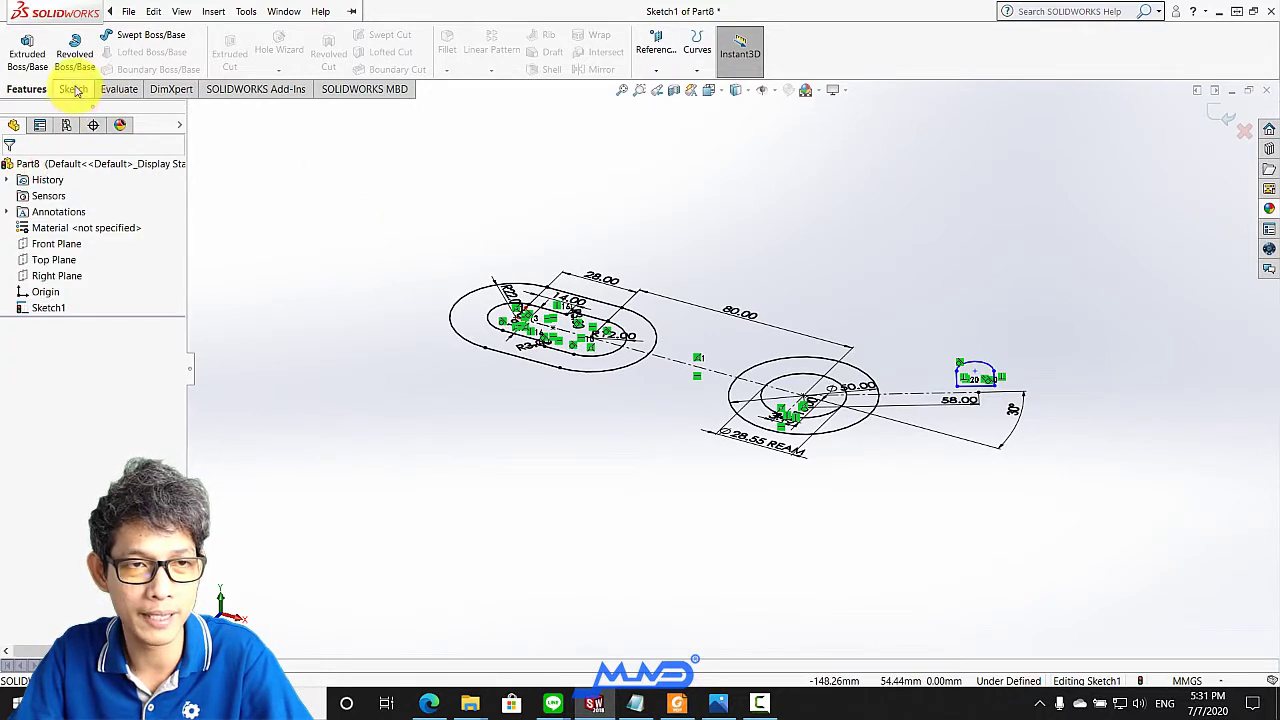
click(60, 309)
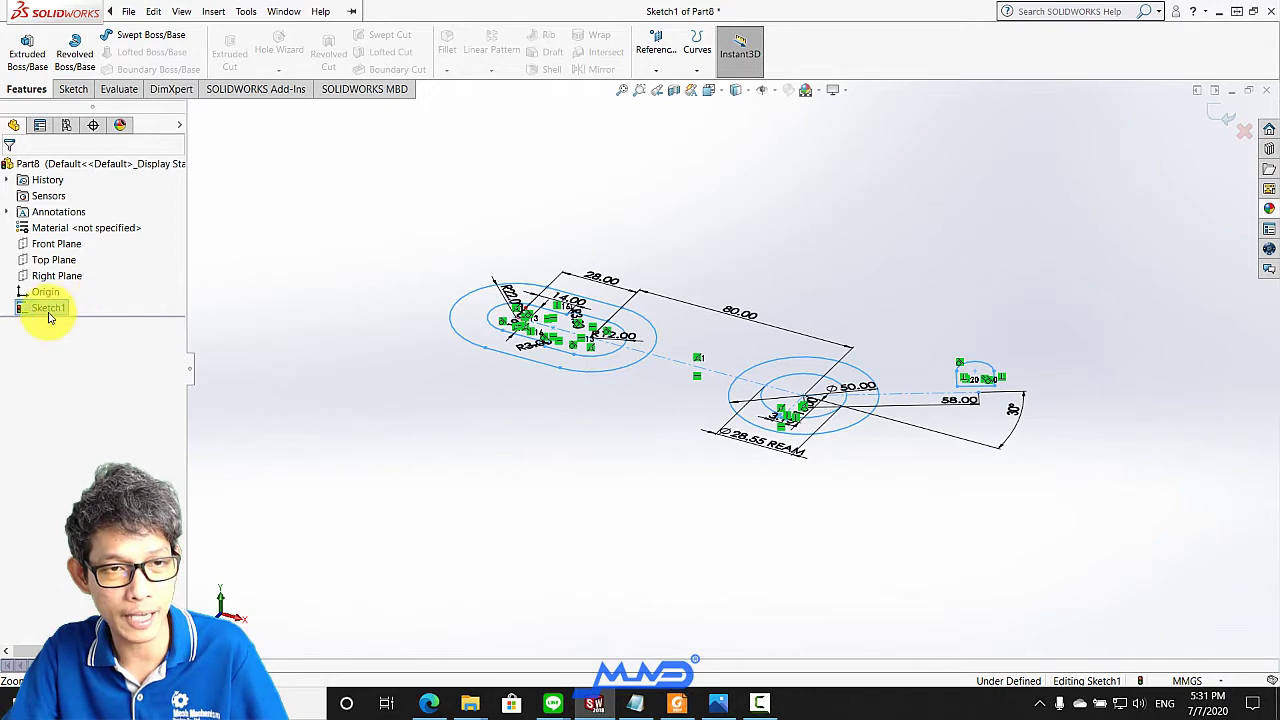
click(52, 310)
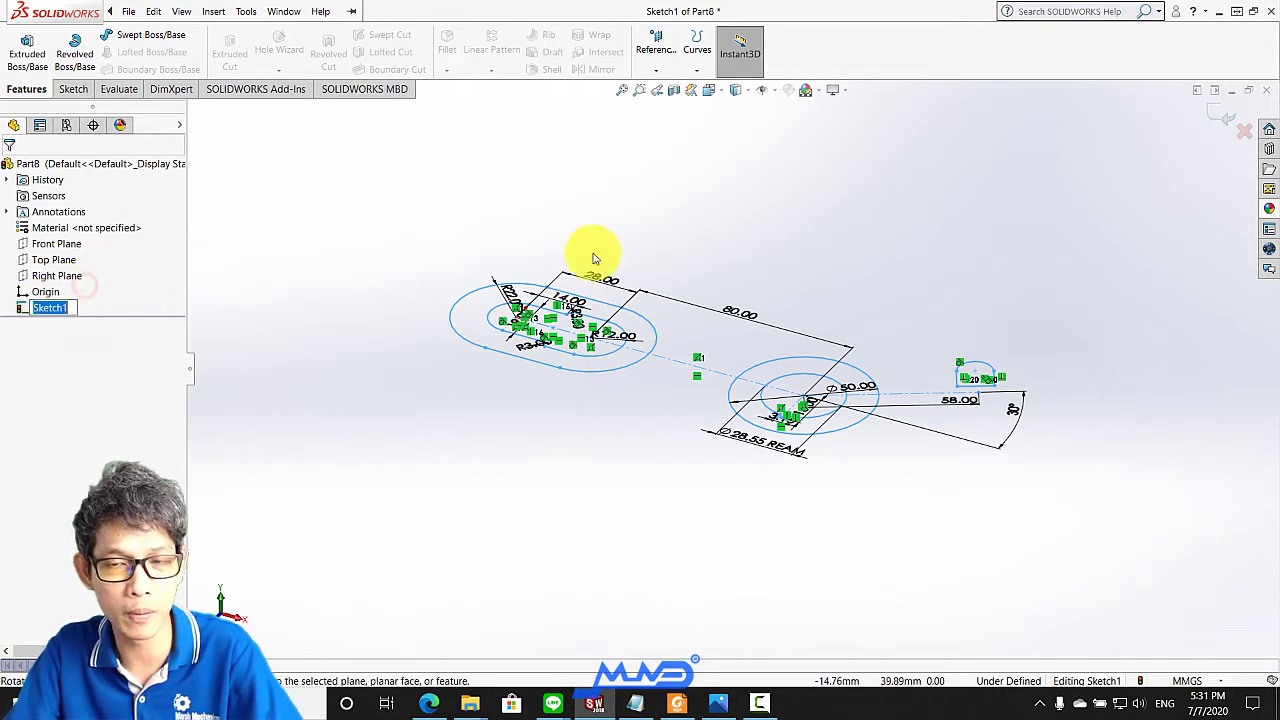
click(55, 307)
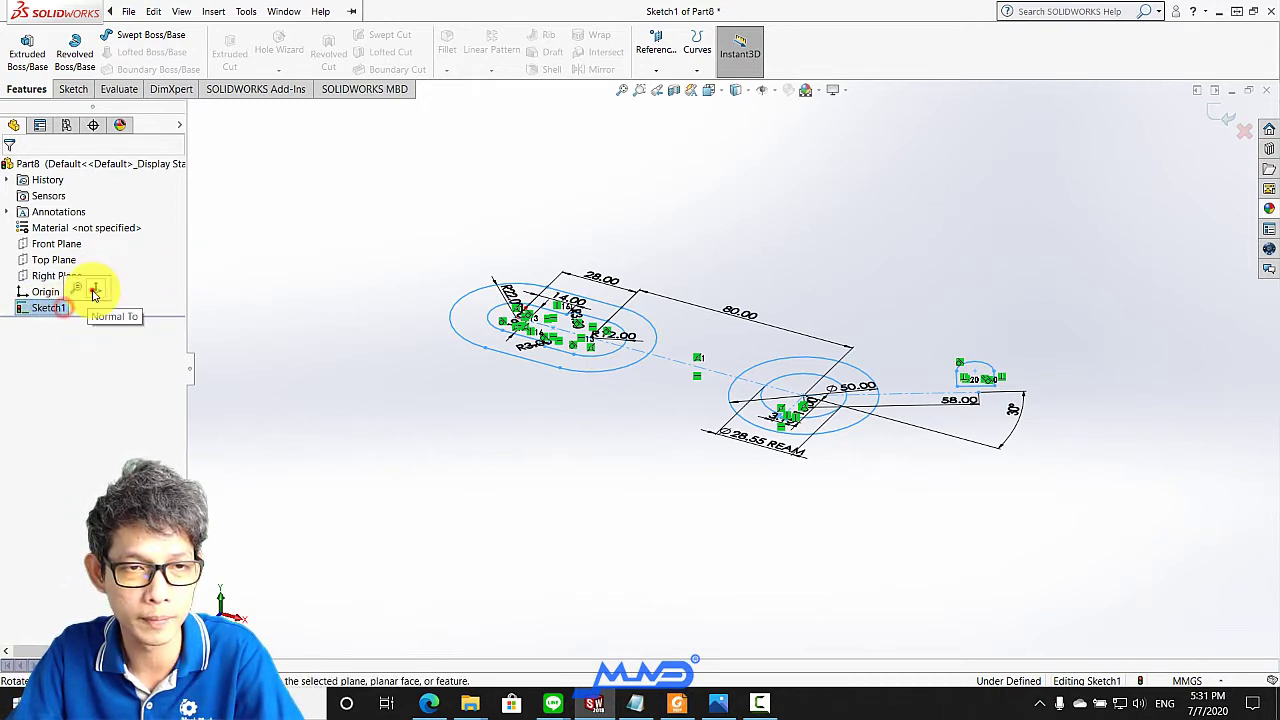
click(93, 293)
scroll(617, 371, down, 3)
scroll(1068, 370, down, 2)
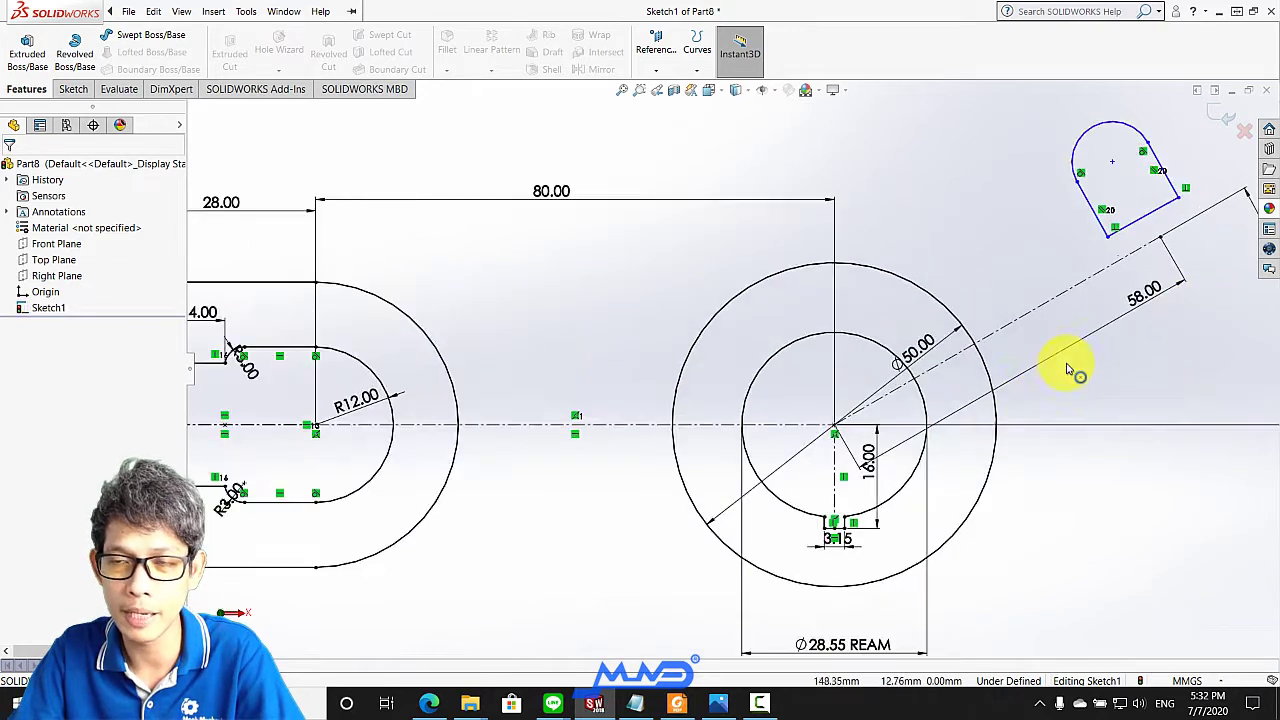
scroll(1068, 370, up, 2)
scroll(1014, 251, down, 3)
scroll(794, 380, down, 2)
scroll(748, 352, down, 2)
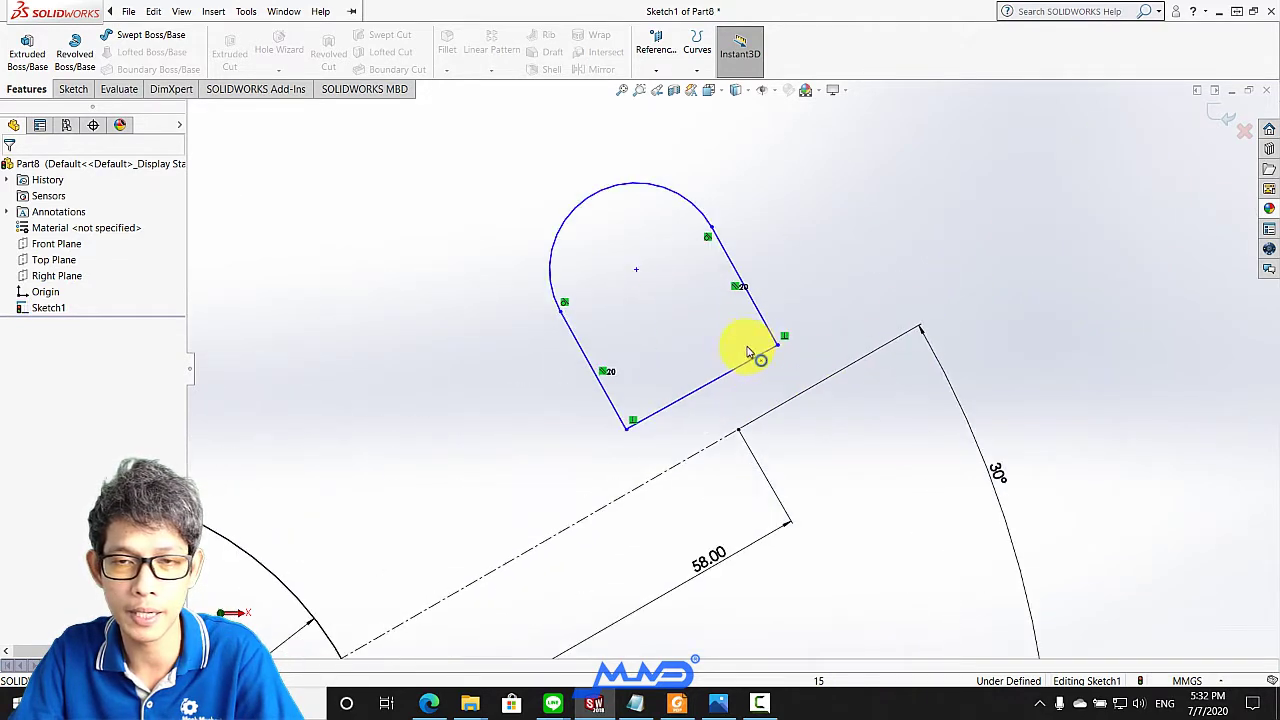
Make the base line's midpoint coincident with the 58 mm construction line's end
click(718, 403)
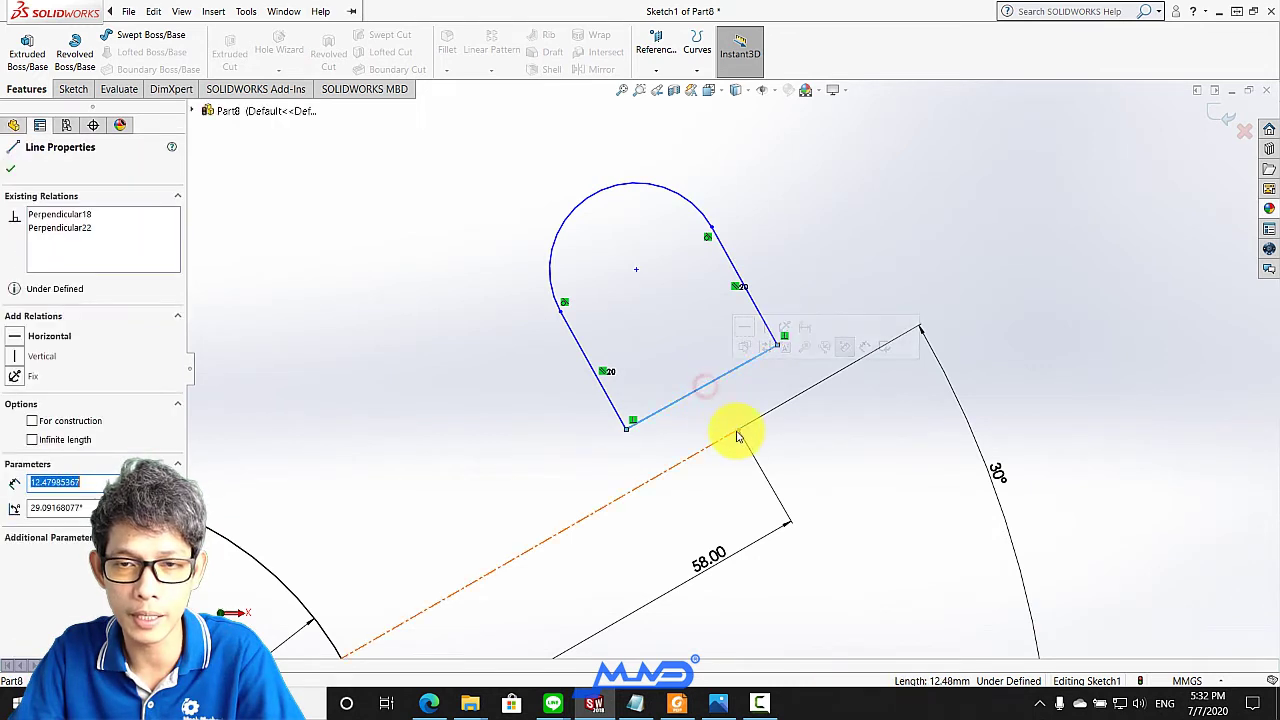
ctrl+click(740, 435)
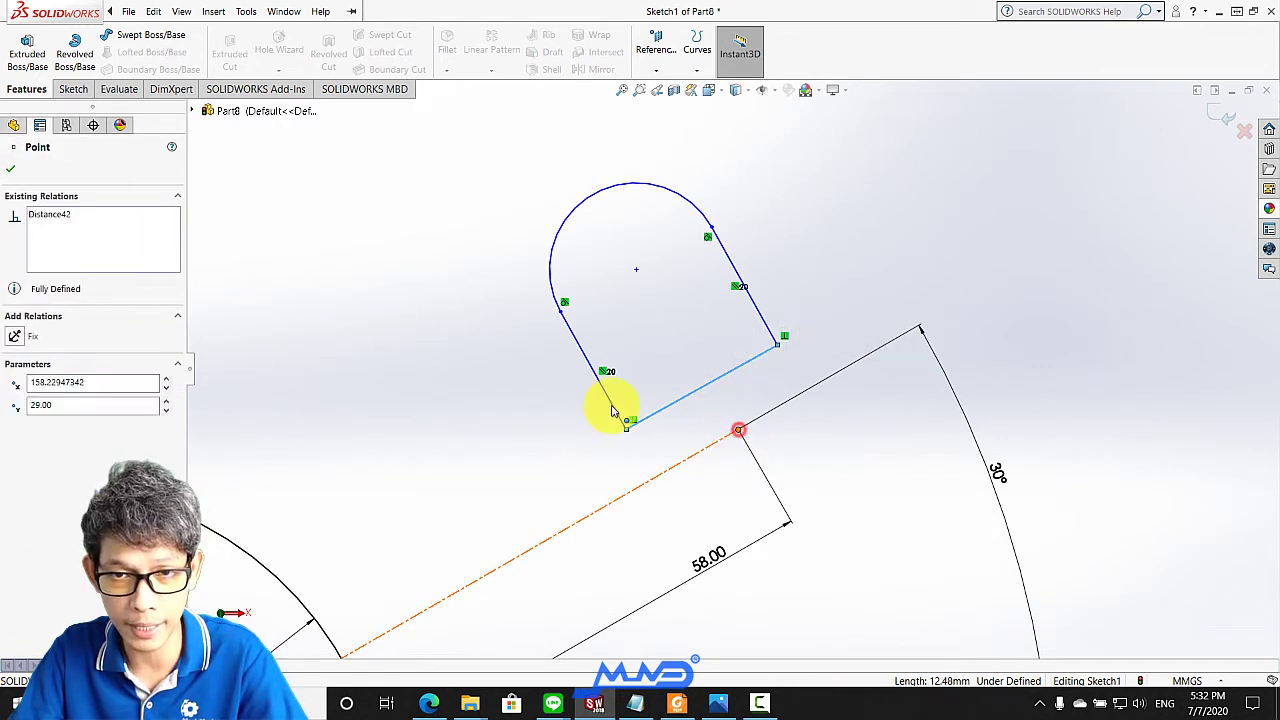
ctrl+click(700, 390)
click(20, 444)
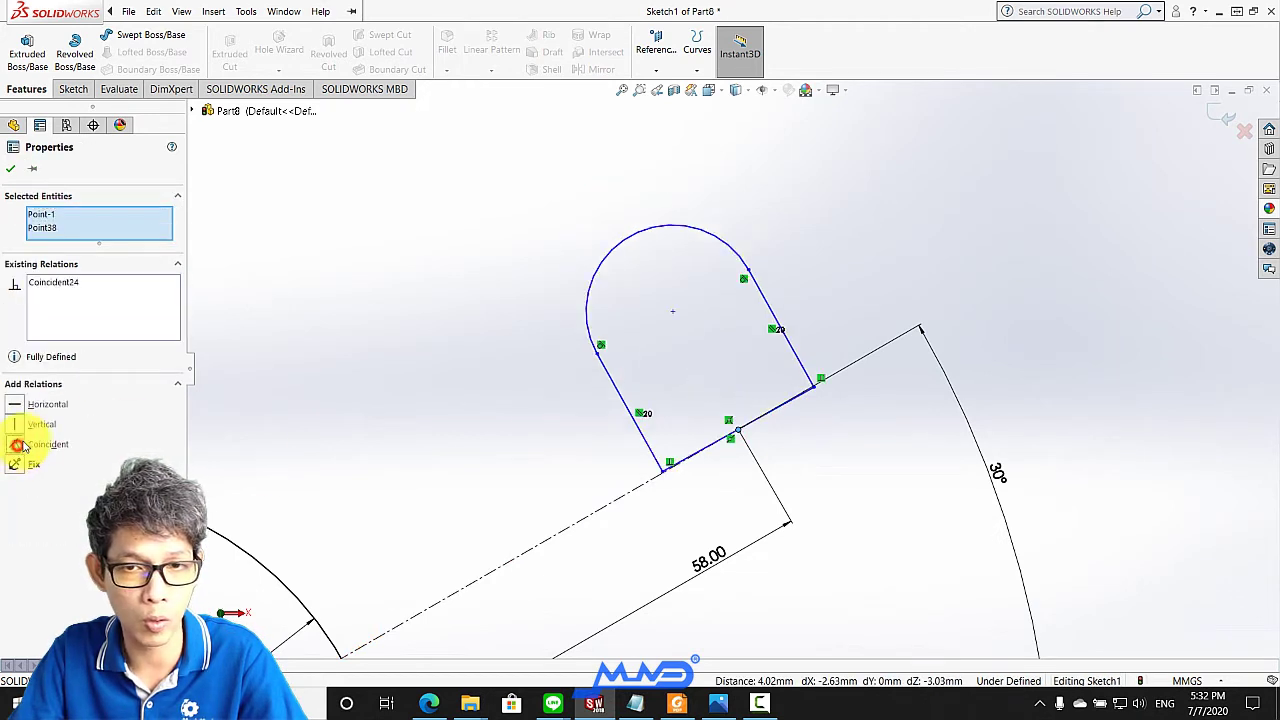
click(13, 170)
scroll(790, 455, down, 2)
drag(805, 348, 791, 262)
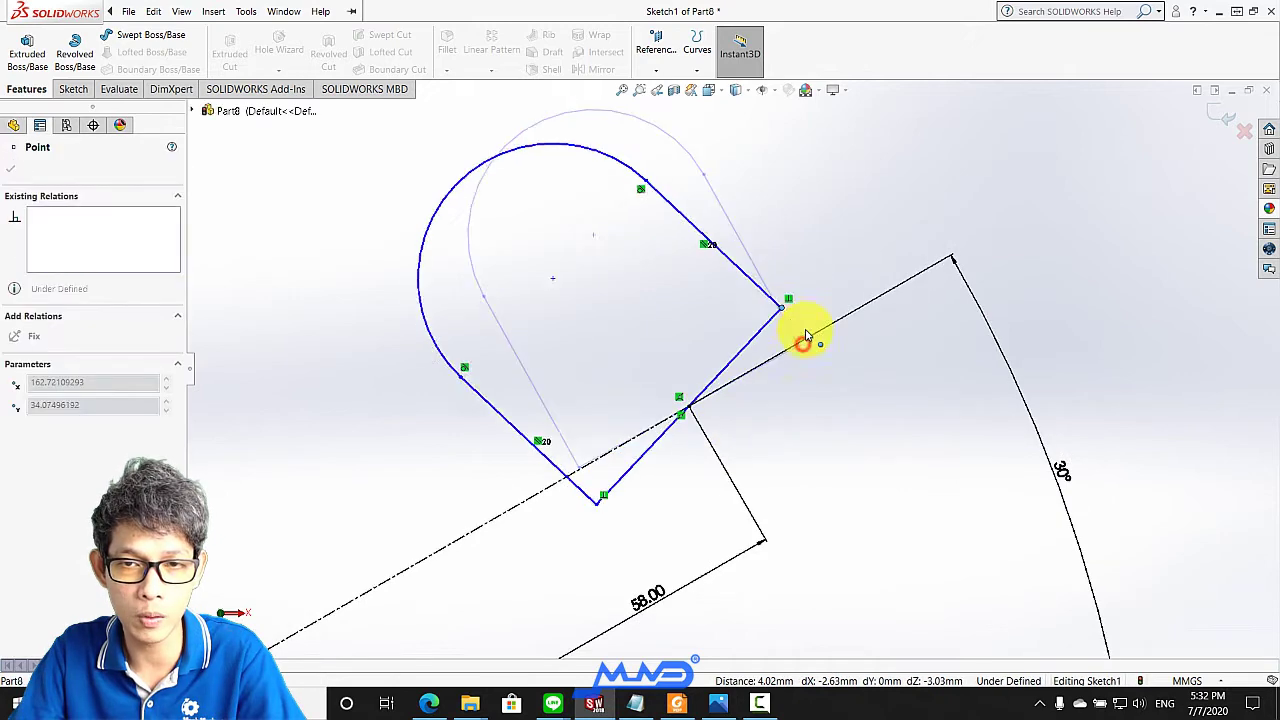
Make the lug's base line collinear with the 30° construction line
click(633, 470)
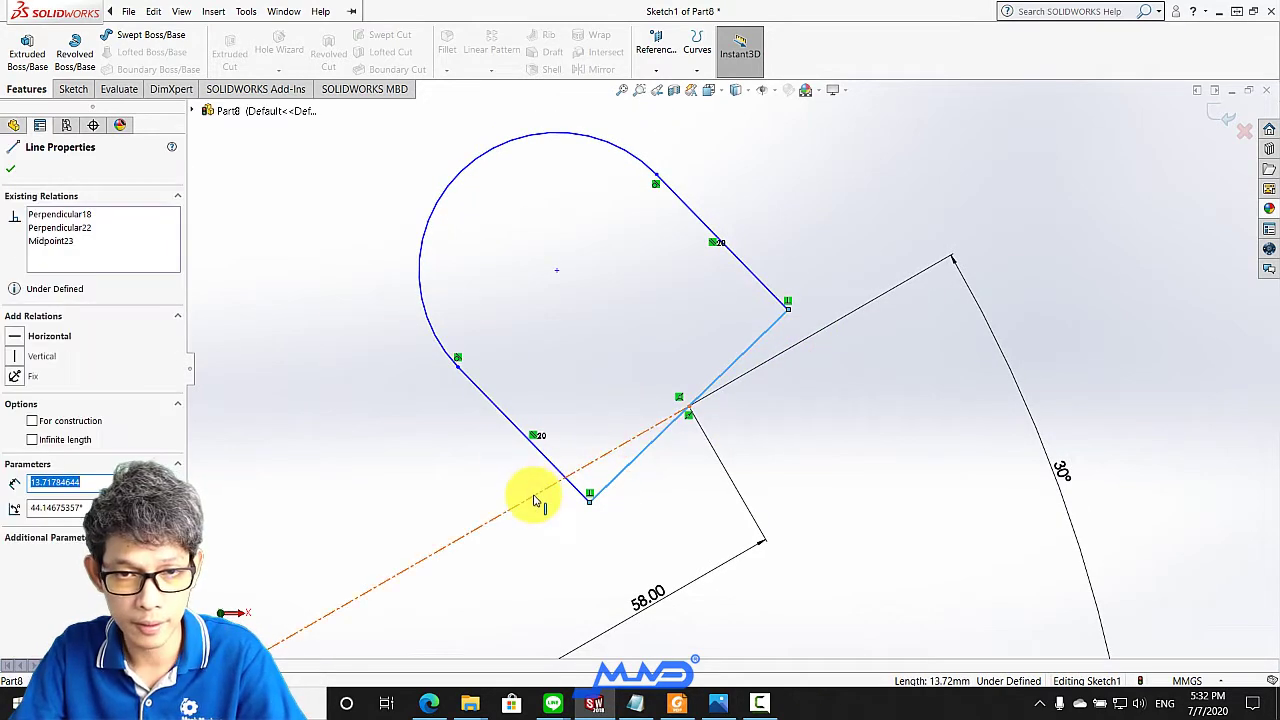
ctrl+click(500, 490)
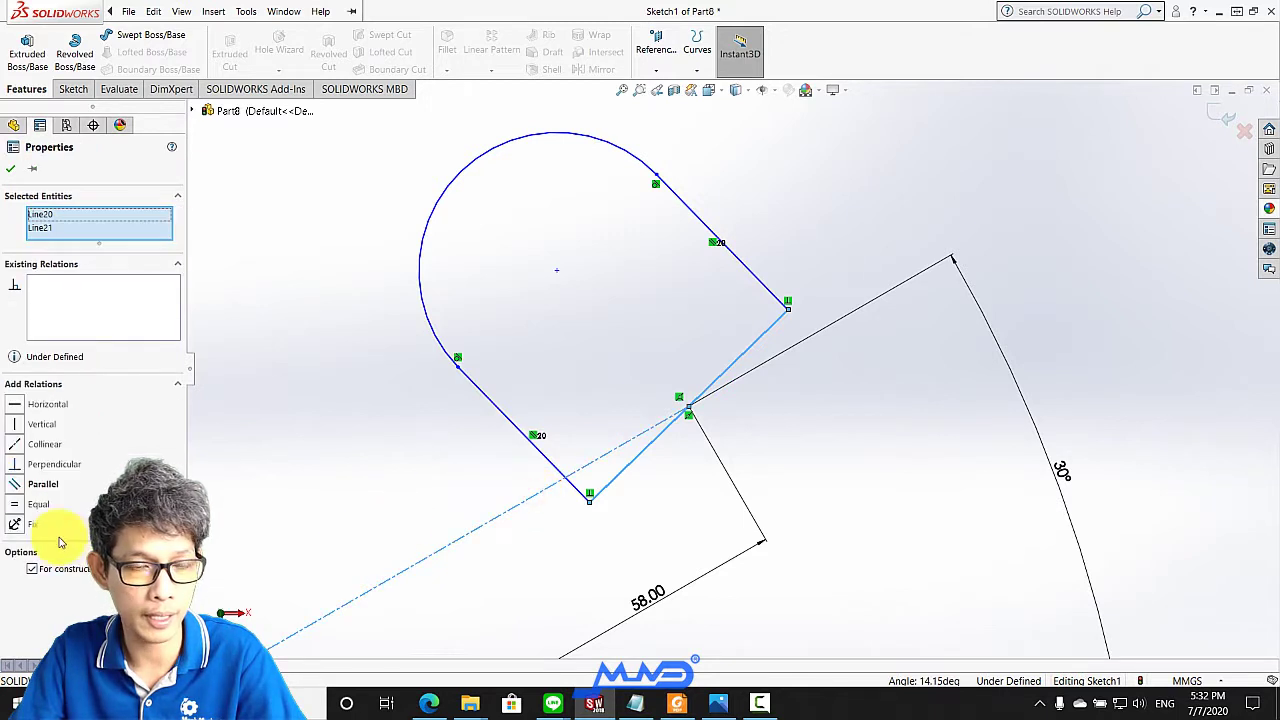
click(14, 442)
click(11, 170)
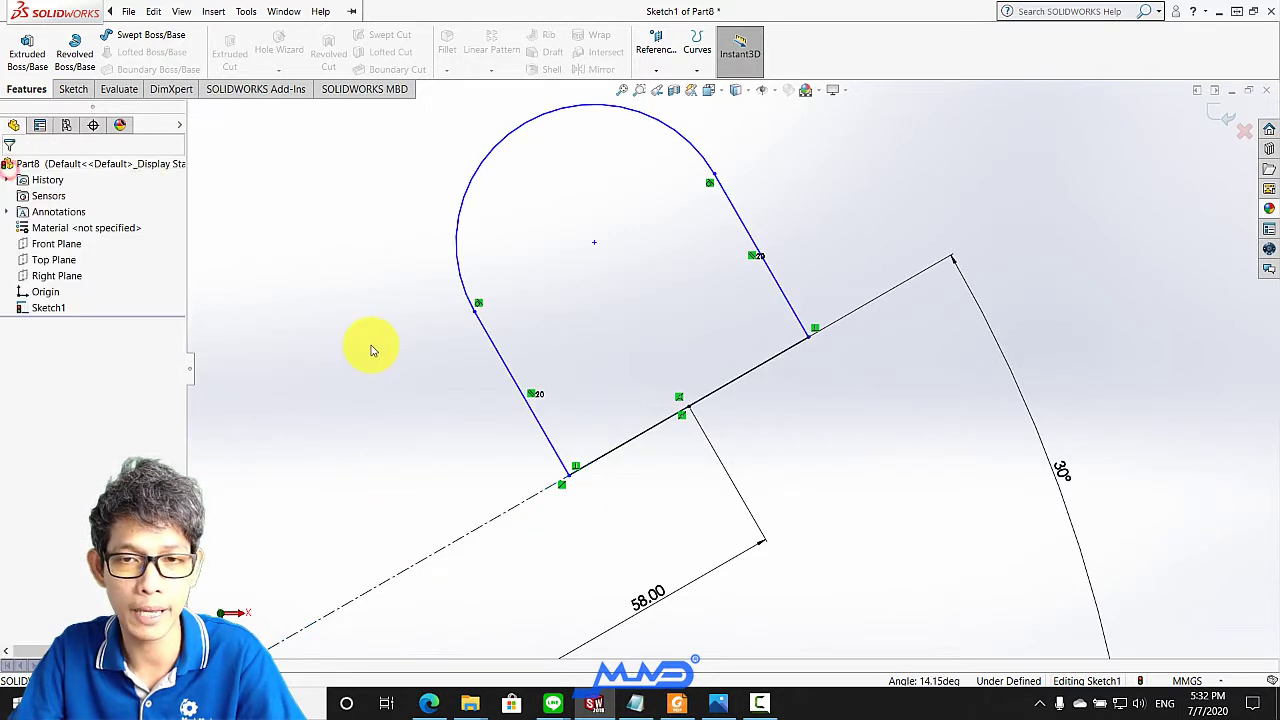
scroll(571, 366, up, 2)
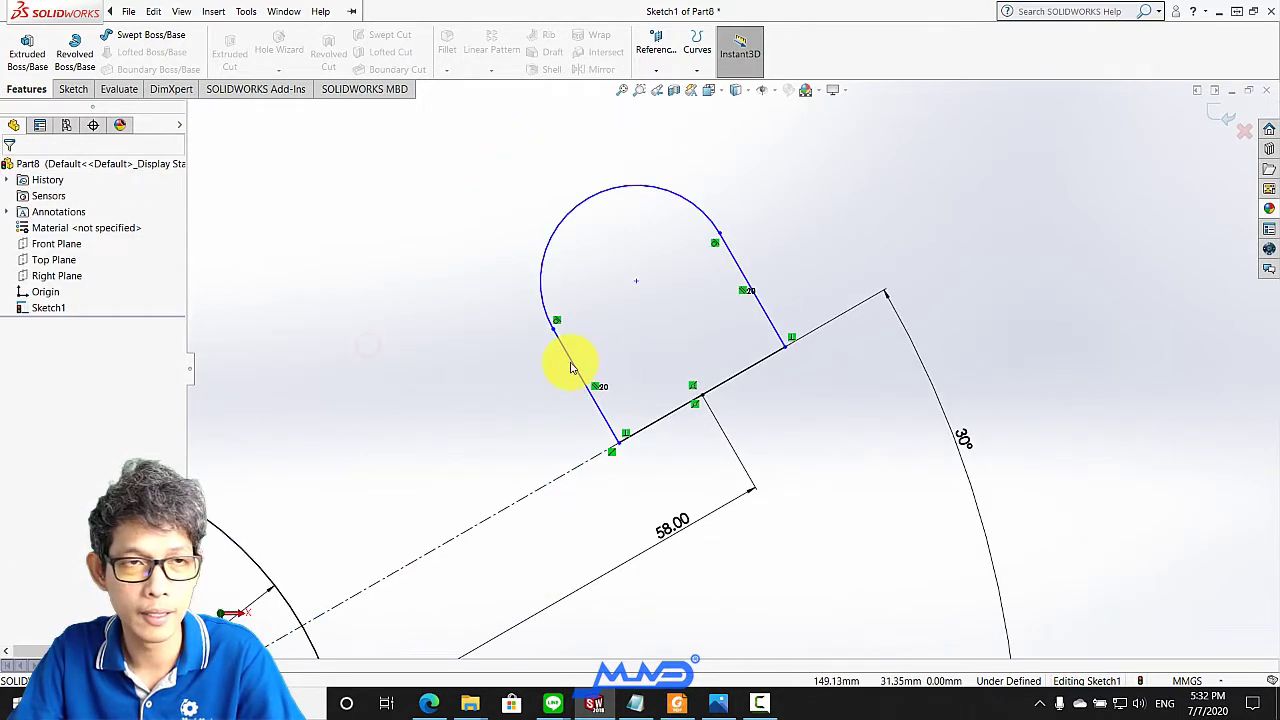
click(72, 88)
click(66, 68)
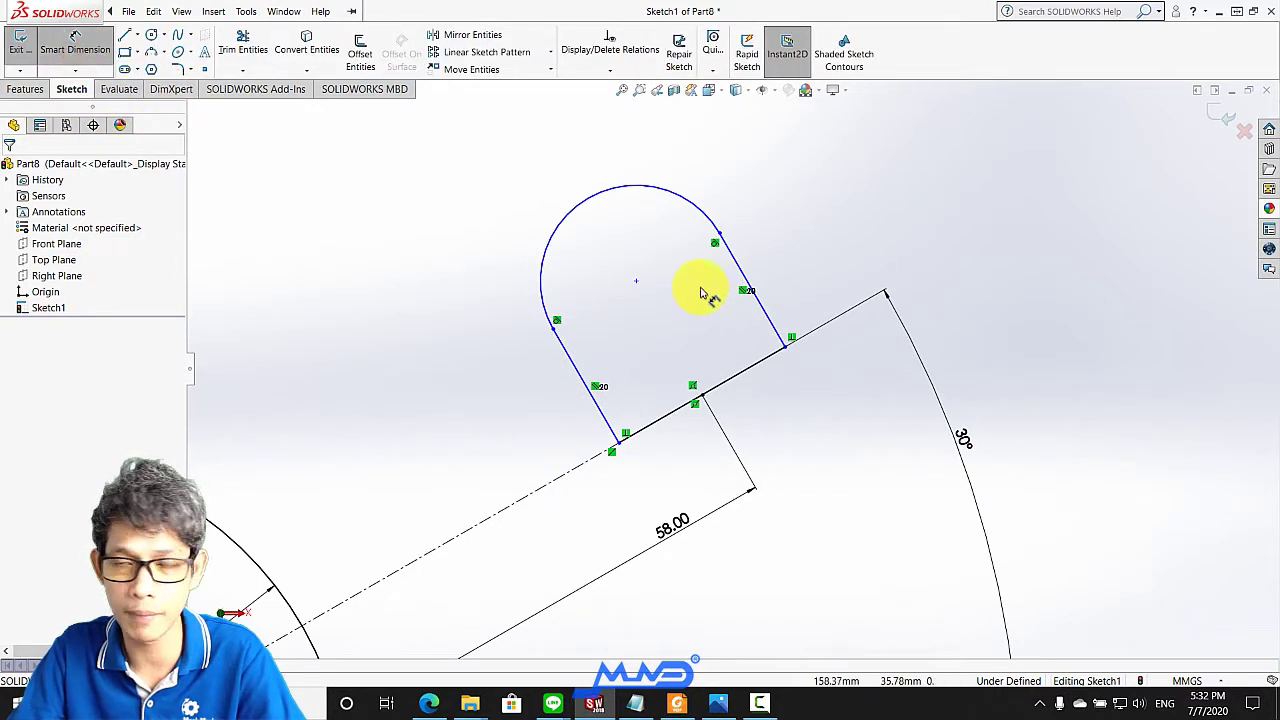
Dimension the lug's right side line to 5 mm
click(766, 316)
click(800, 297)
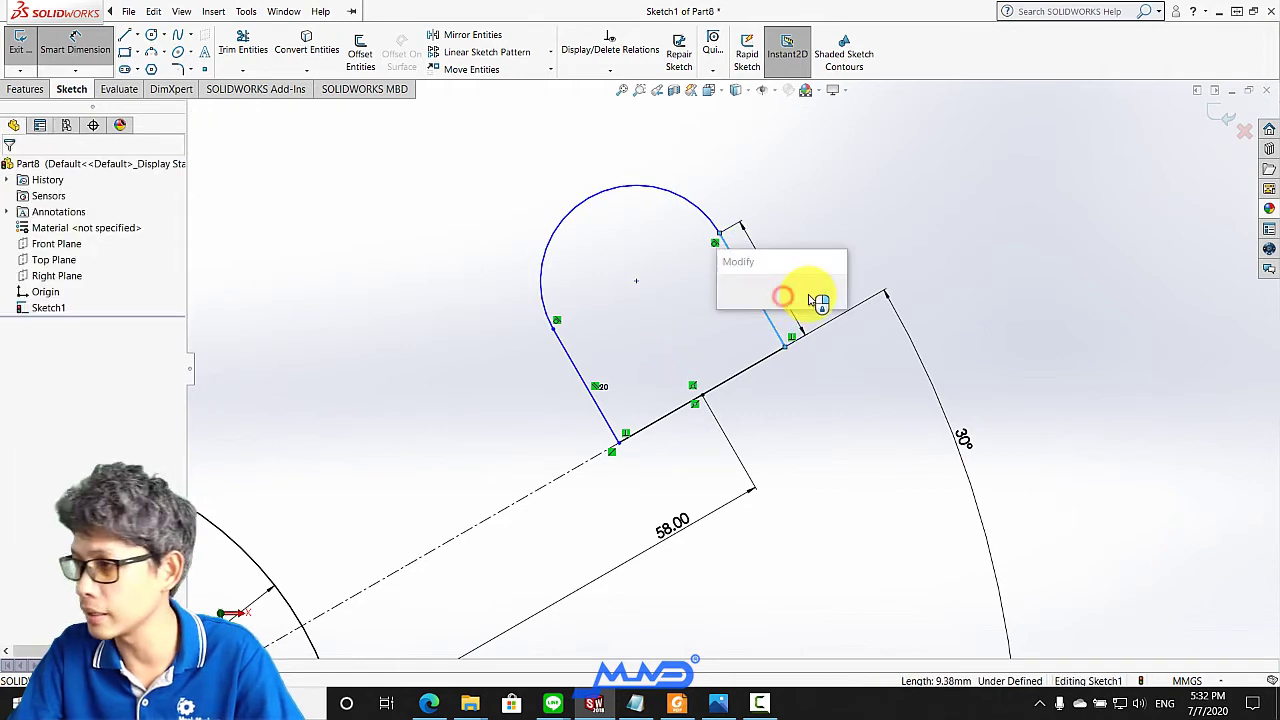
click(812, 300)
text(5mm)
key(Return)
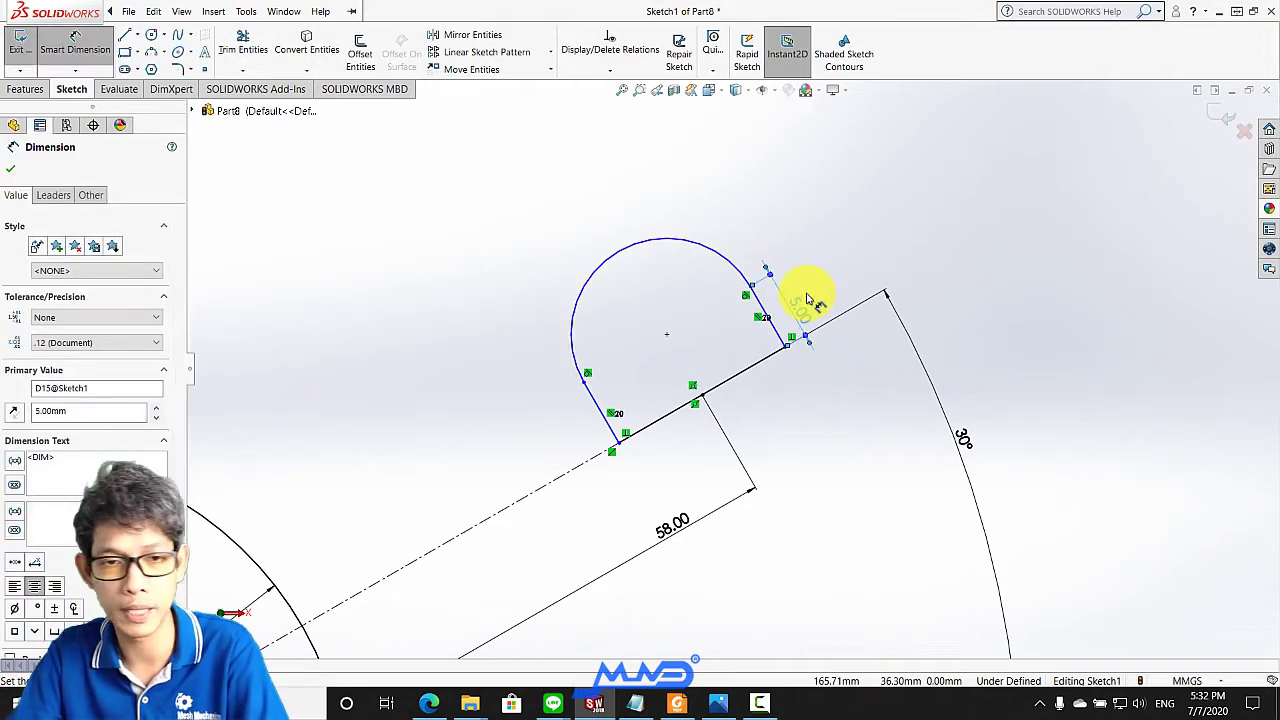
scroll(817, 305, up, 1)
scroll(825, 330, up, 1)
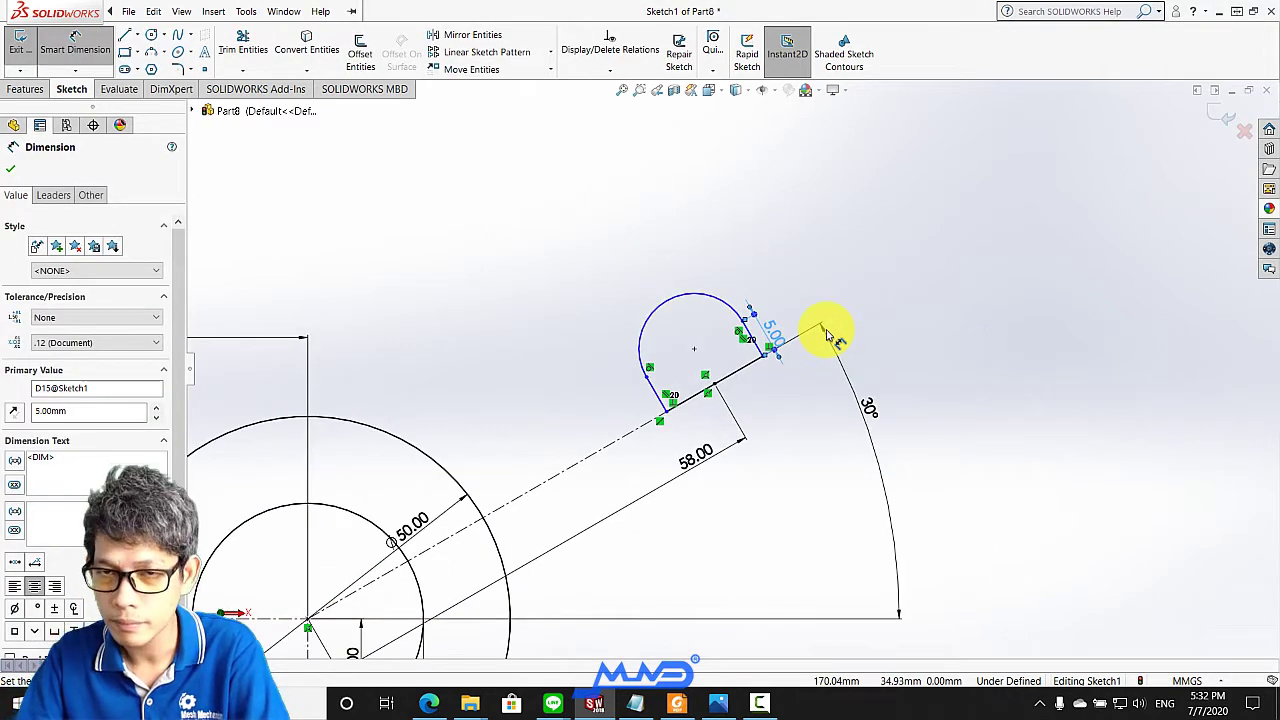
scroll(745, 343, down, 1)
scroll(700, 362, down, 1)
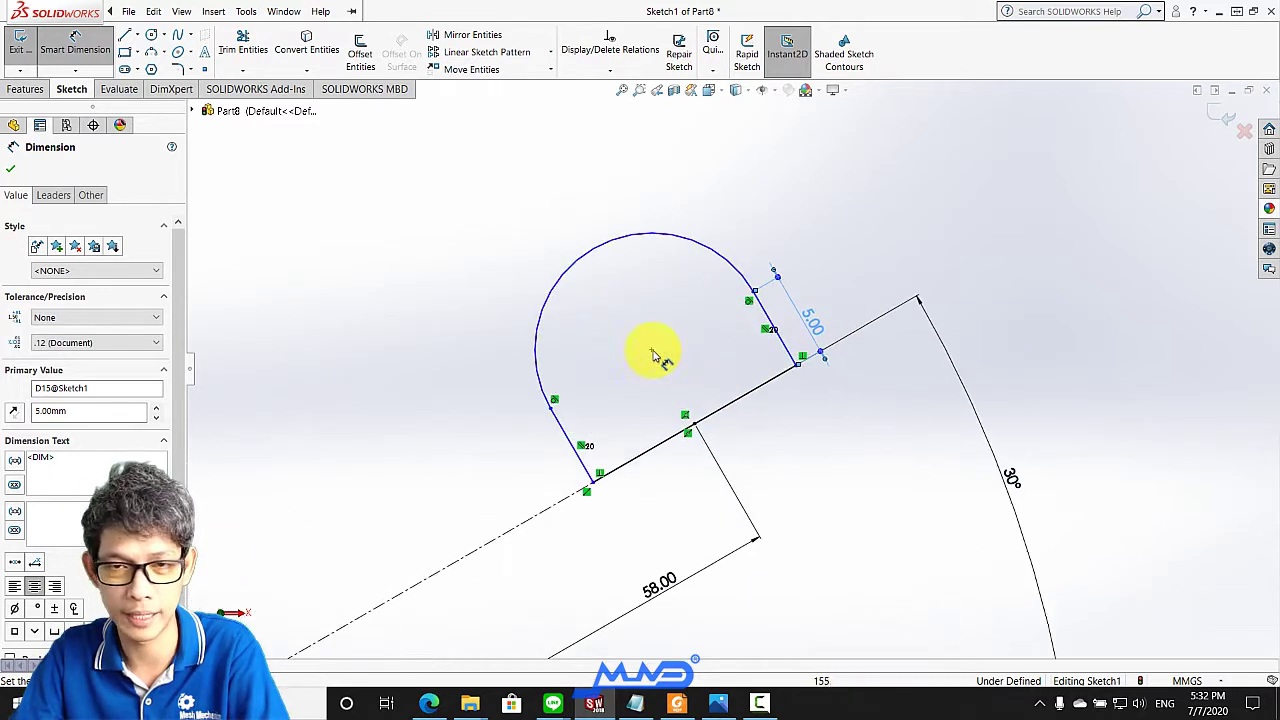
click(10, 168)
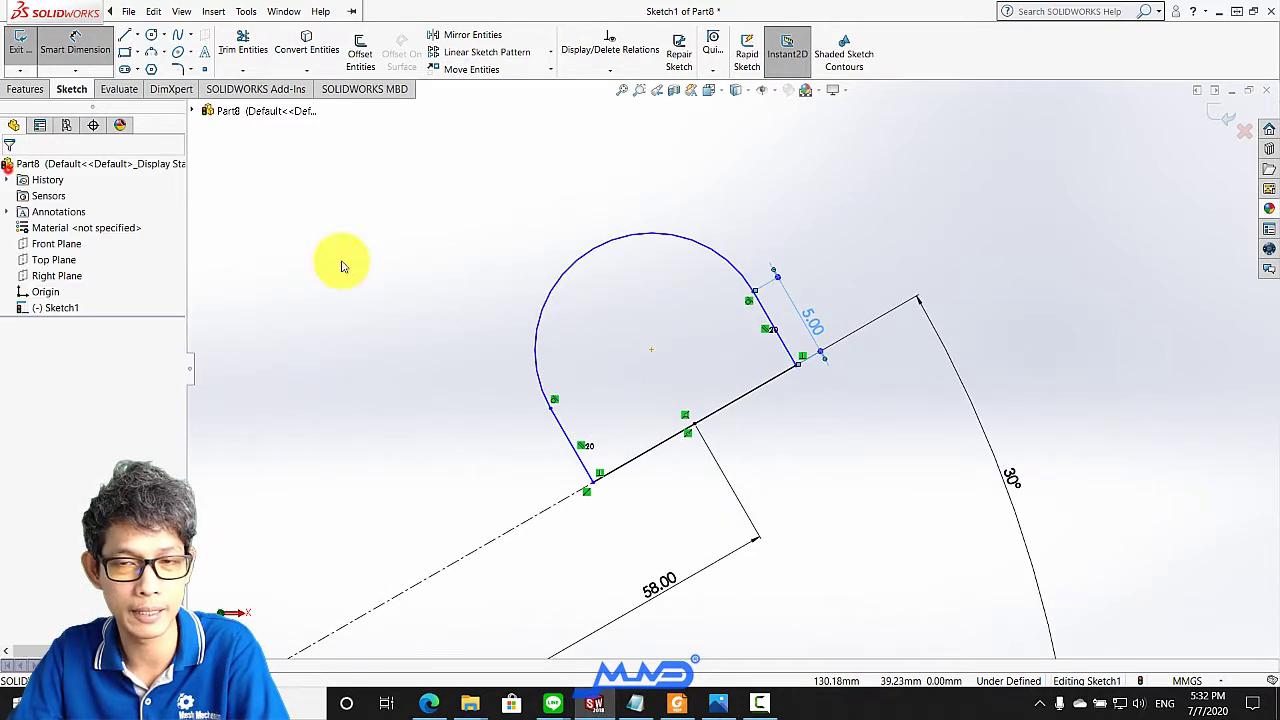
Delete the midpoint's coincident relation and drag the lug up off the 30° line
click(713, 412)
key(Escape)
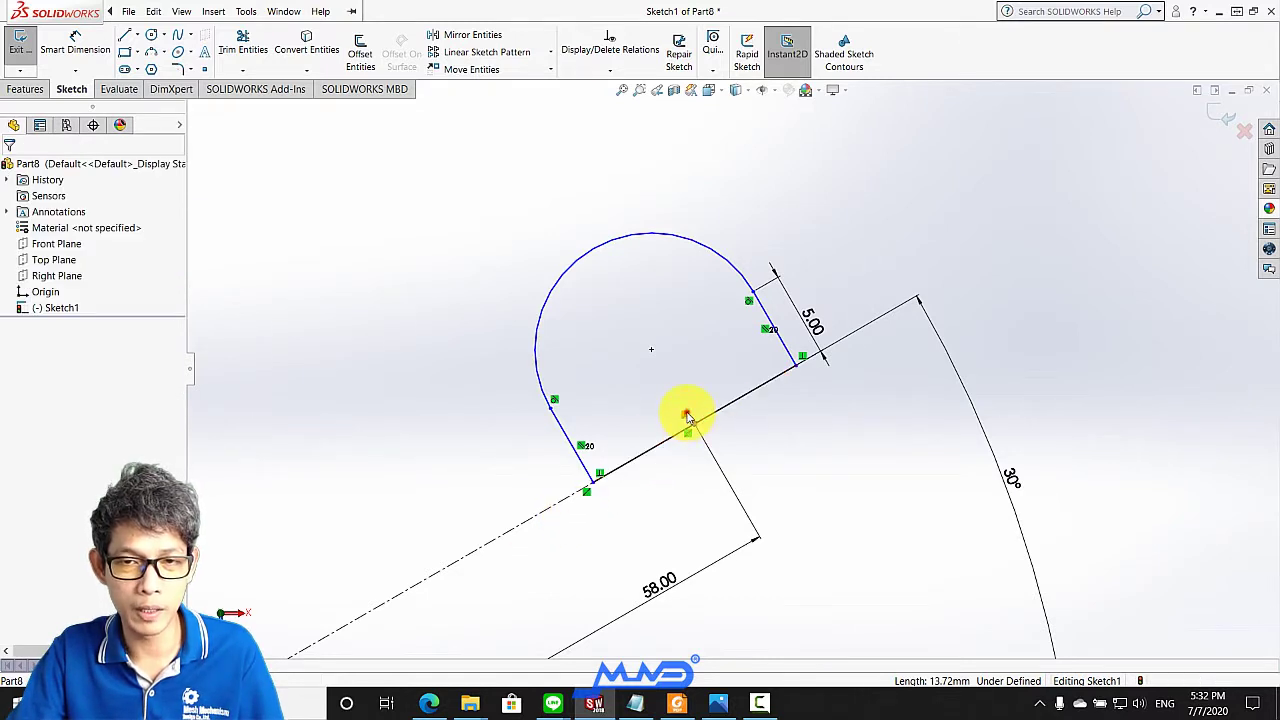
right_click(587, 495)
key(Escape)
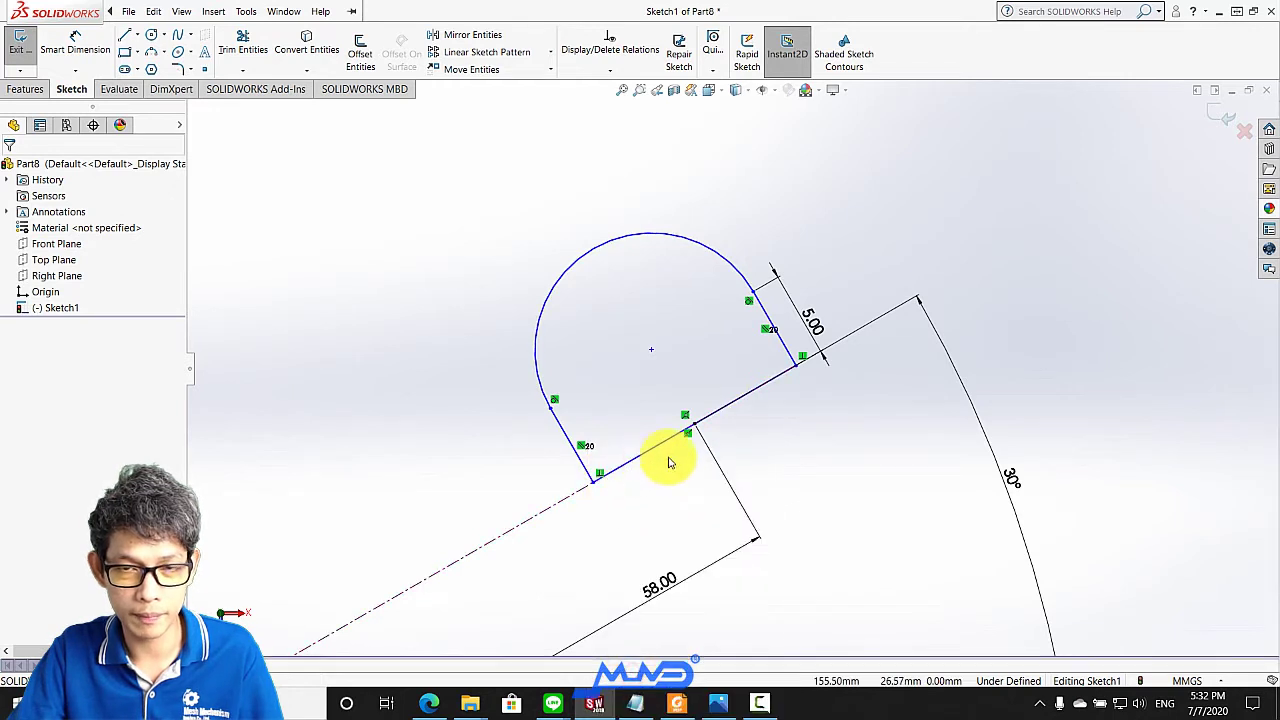
click(697, 425)
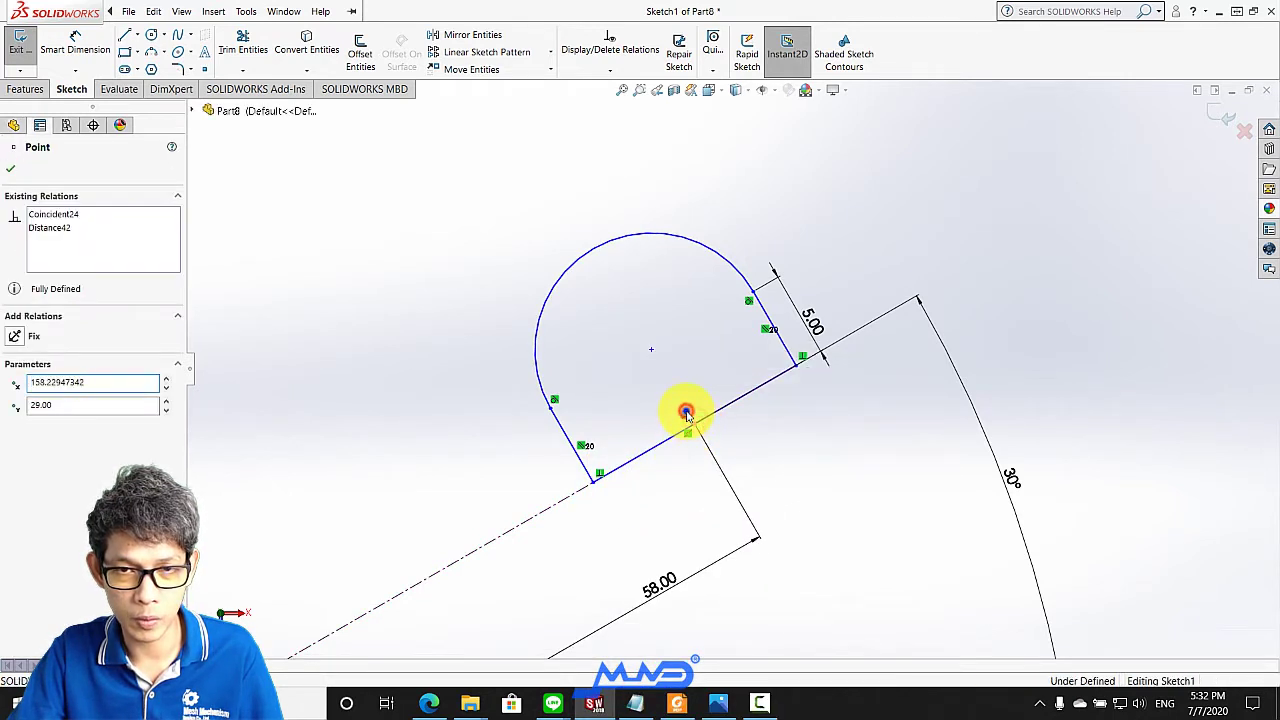
right_click(686, 414)
click(730, 591)
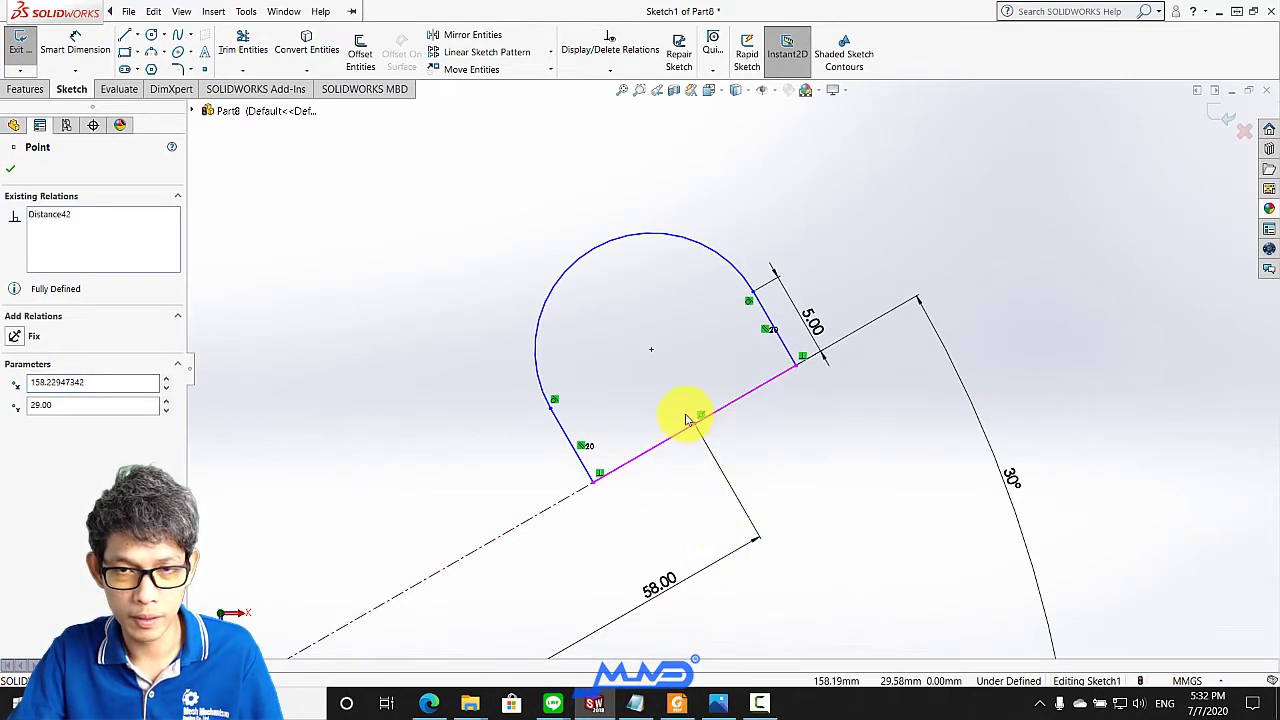
drag(686, 434, 666, 365)
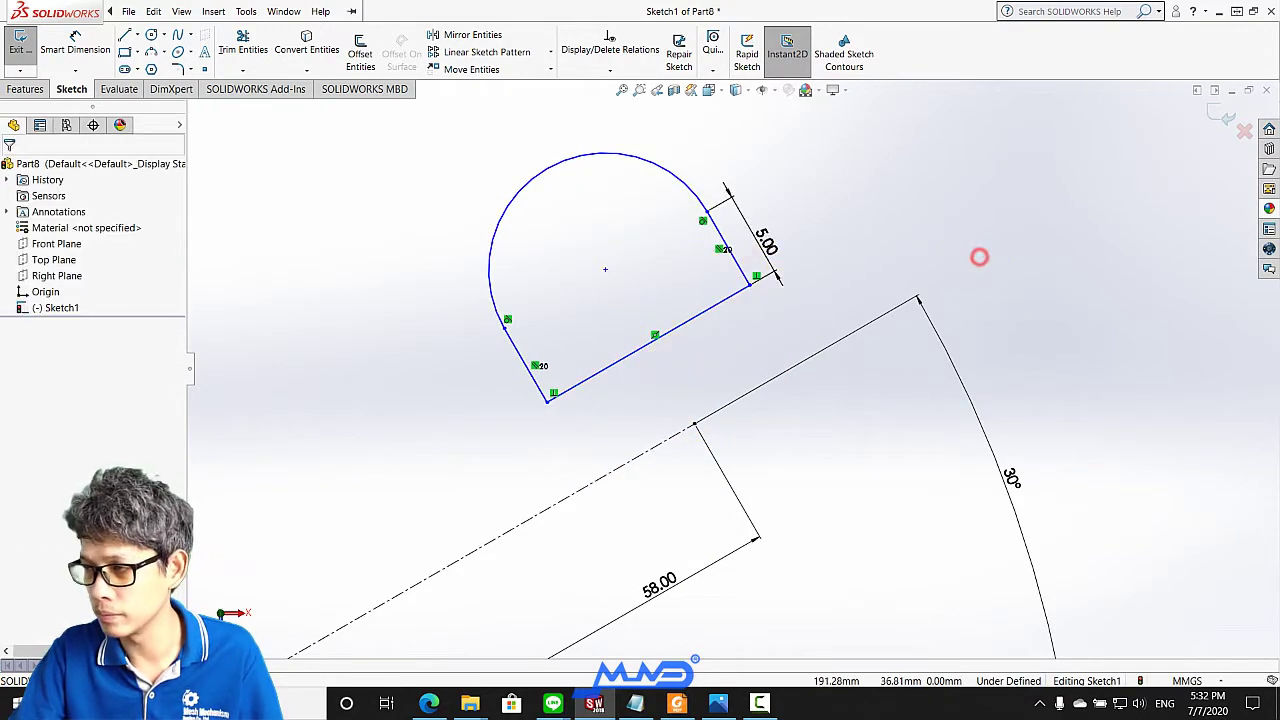
Switch to the EX-06-DAY02_Morning.jpg drawing in the browser and circle its 12 dimension
key(alt+Tab)
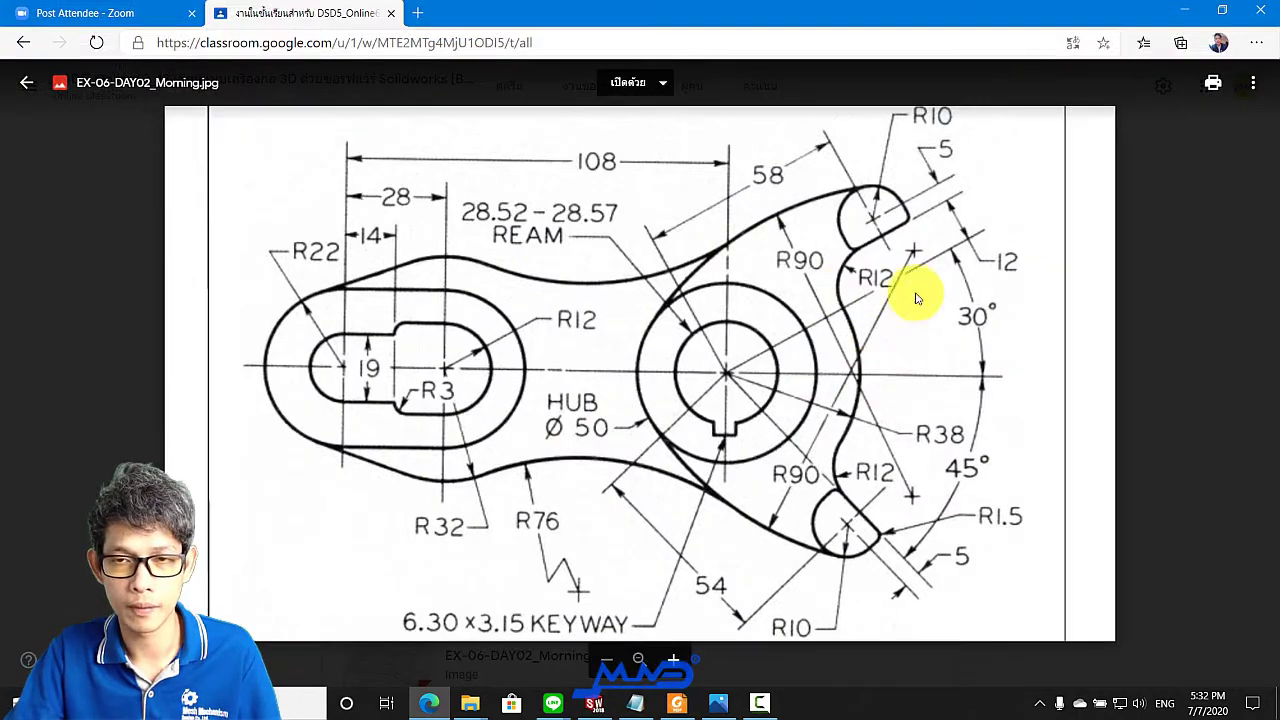
ctrl+scroll(918, 210, up, 3)
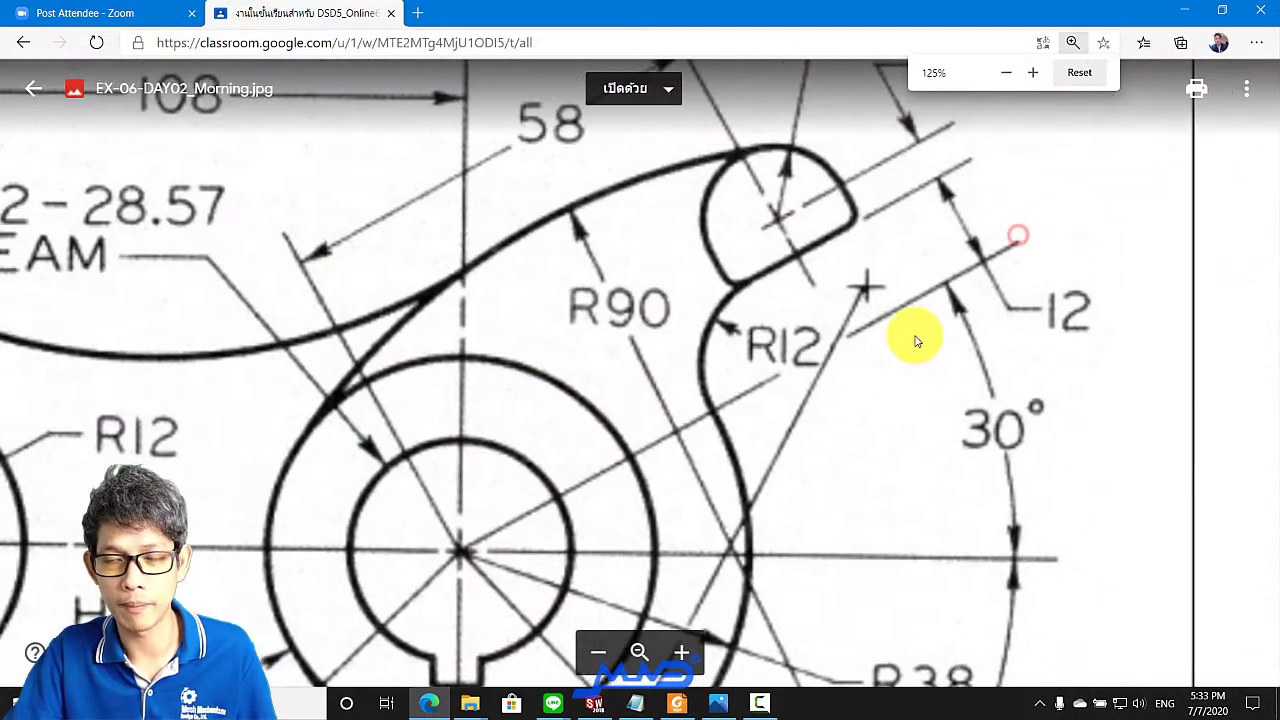
ctrl+scroll(903, 375, down, 3)
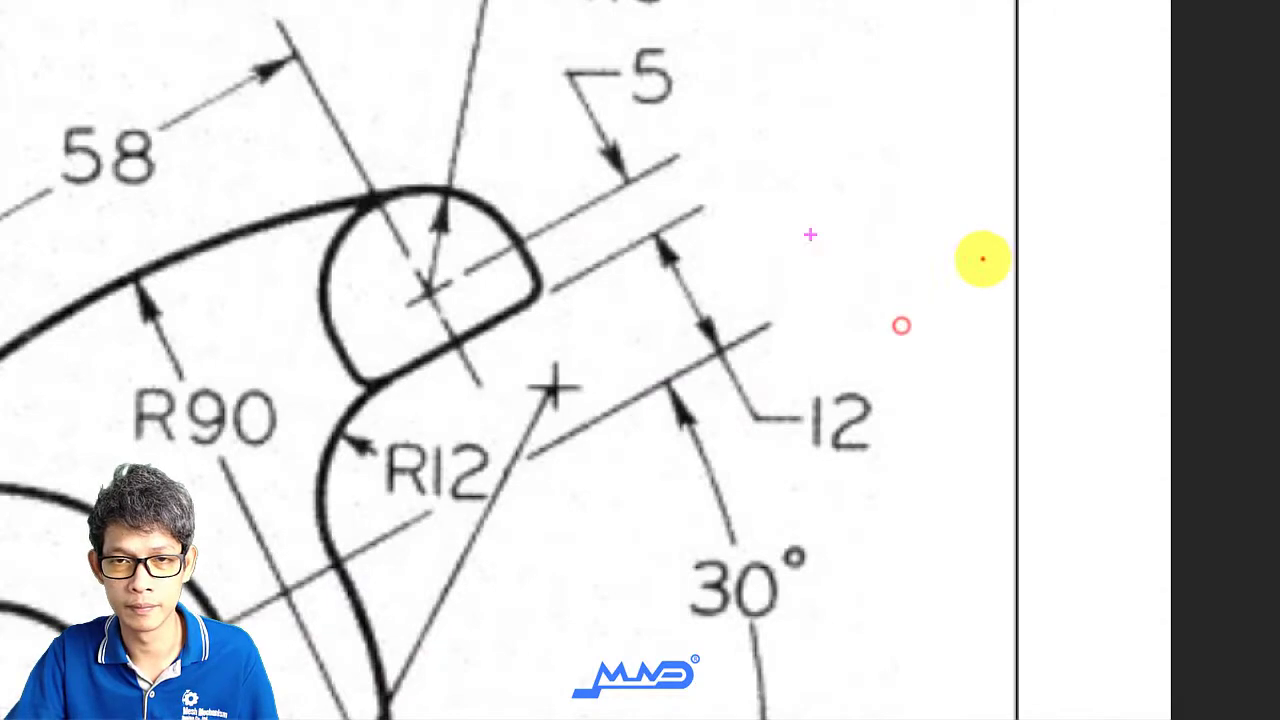
drag(808, 228, 730, 198)
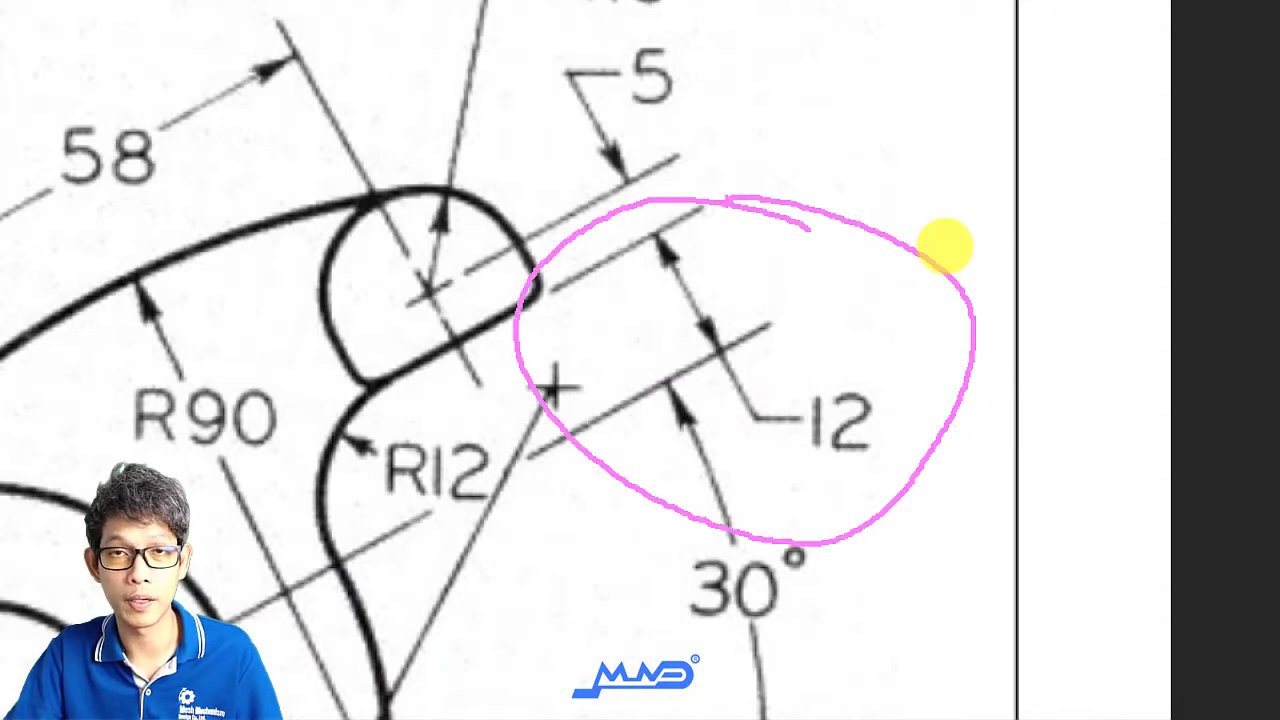
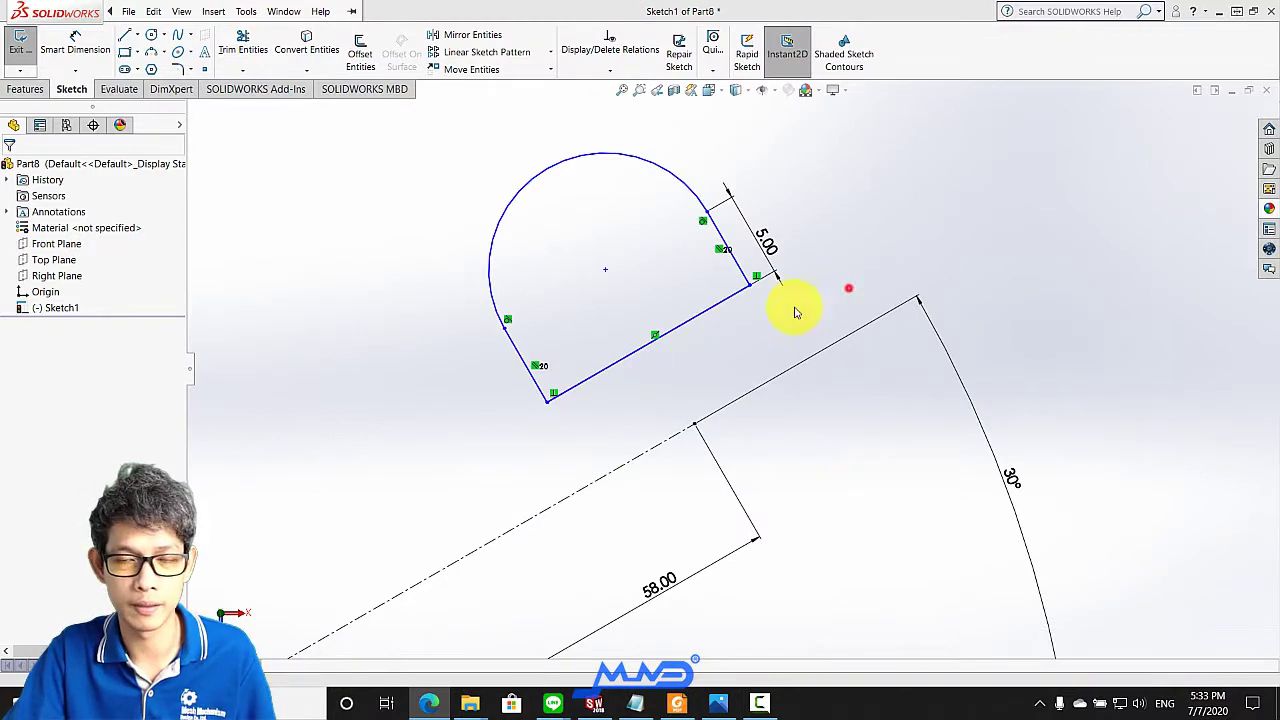
Dimension the rounded end's straight edge 12 mm from the slanted line
click(55, 42)
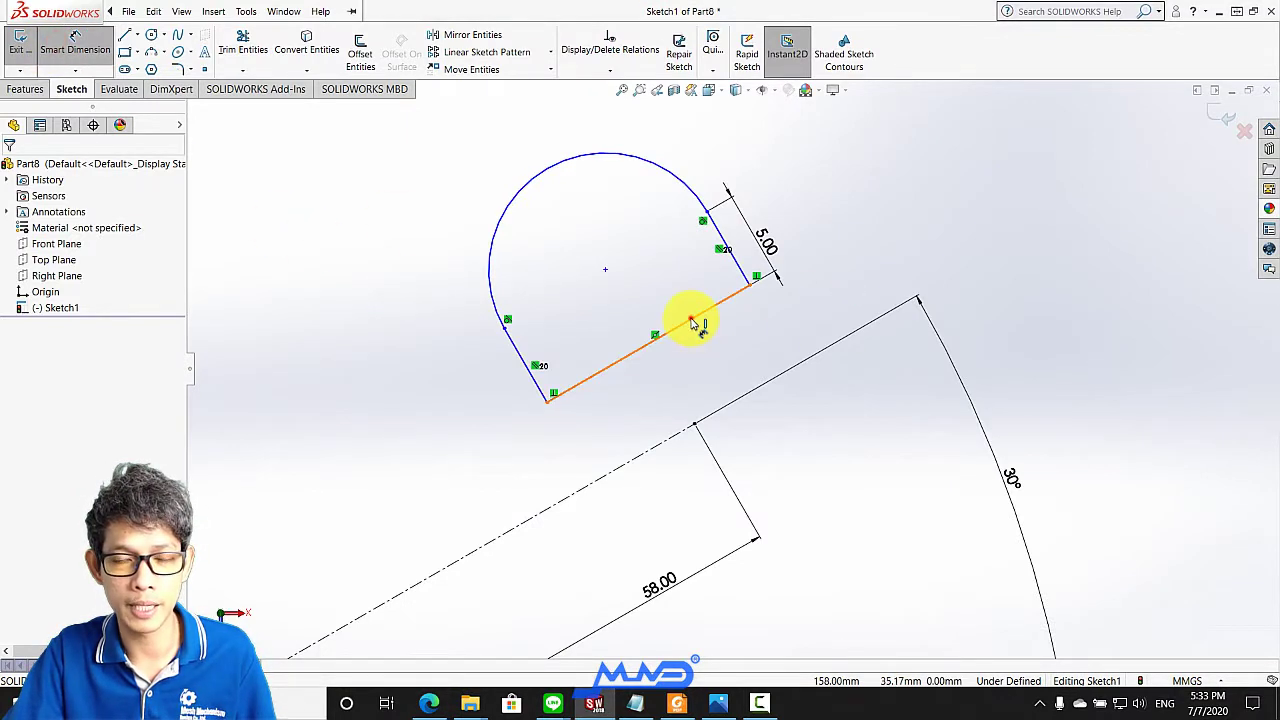
click(692, 322)
click(641, 452)
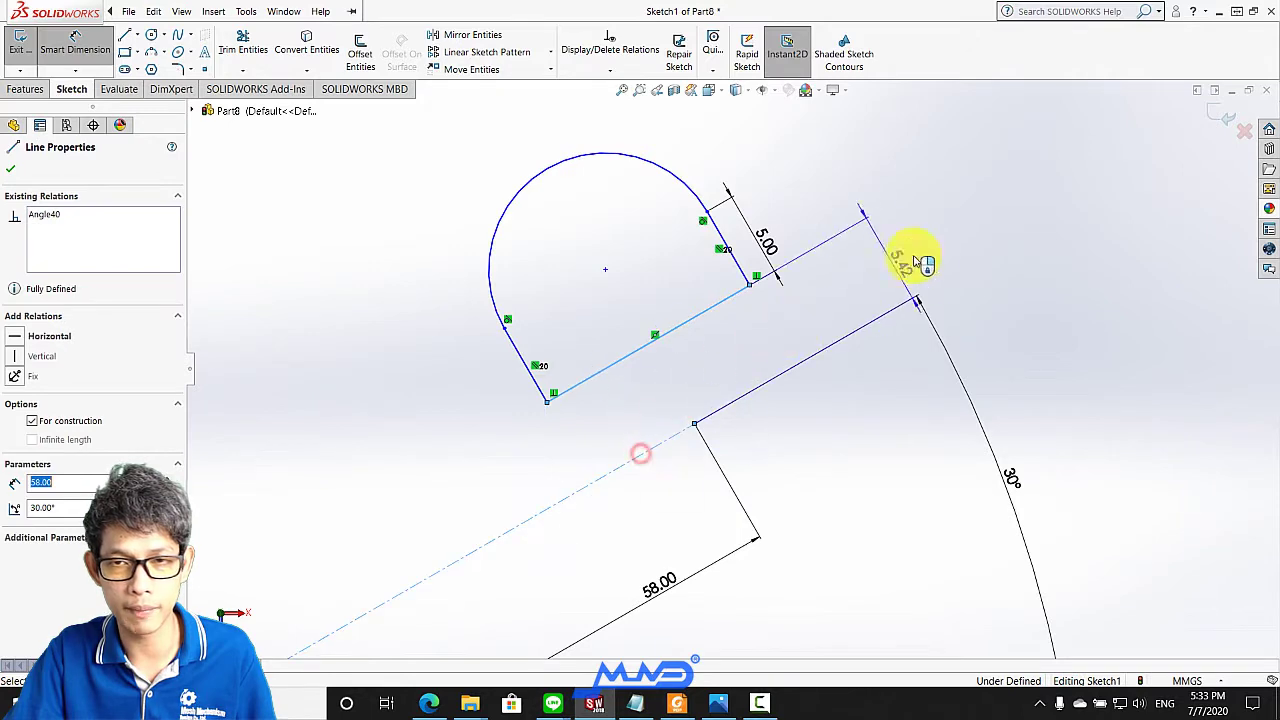
click(912, 258)
text(12)
key(Return)
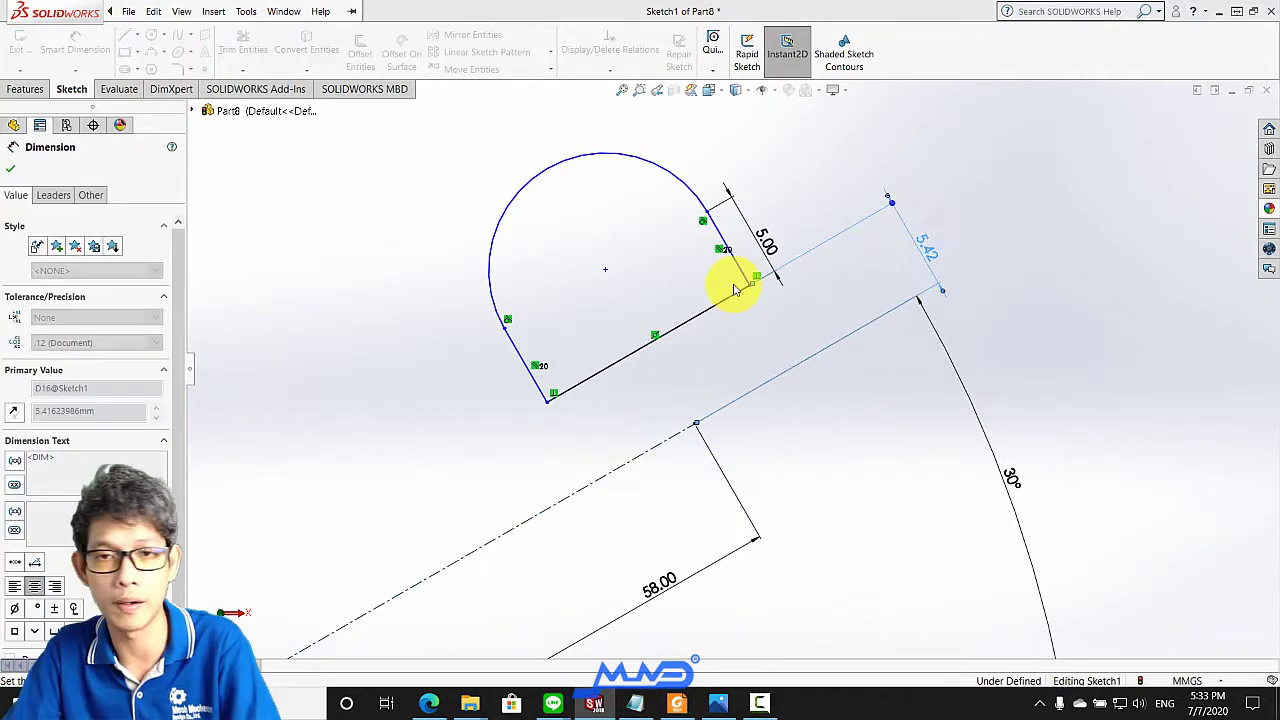
click(11, 172)
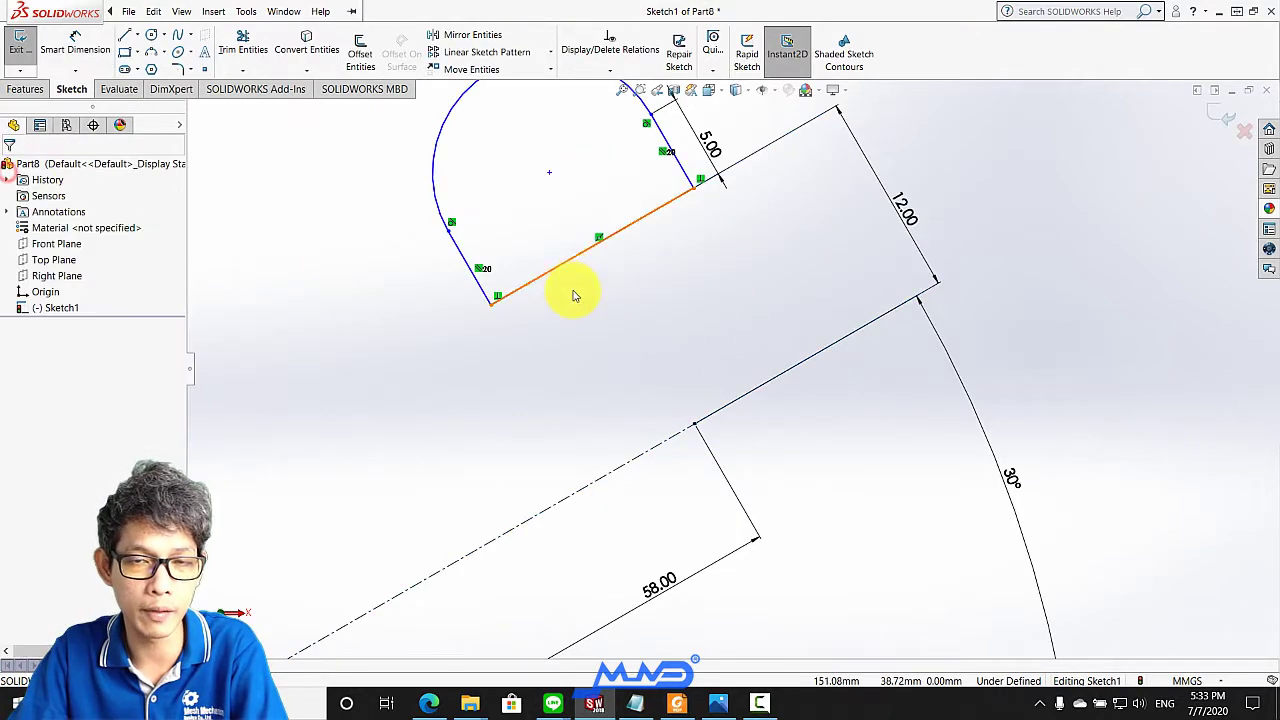
Make the rounded end's straight edge parallel to the dash-dot centerline
scroll(567, 291, up, 2)
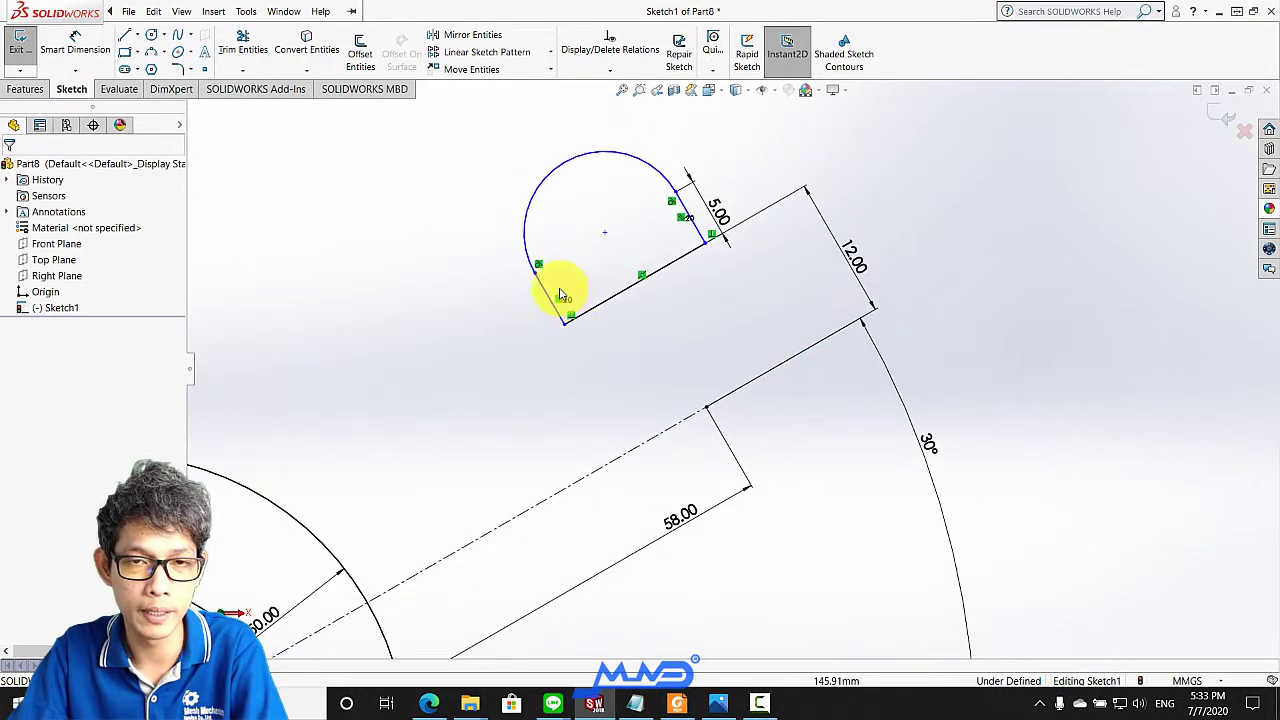
click(609, 305)
ctrl+click(629, 452)
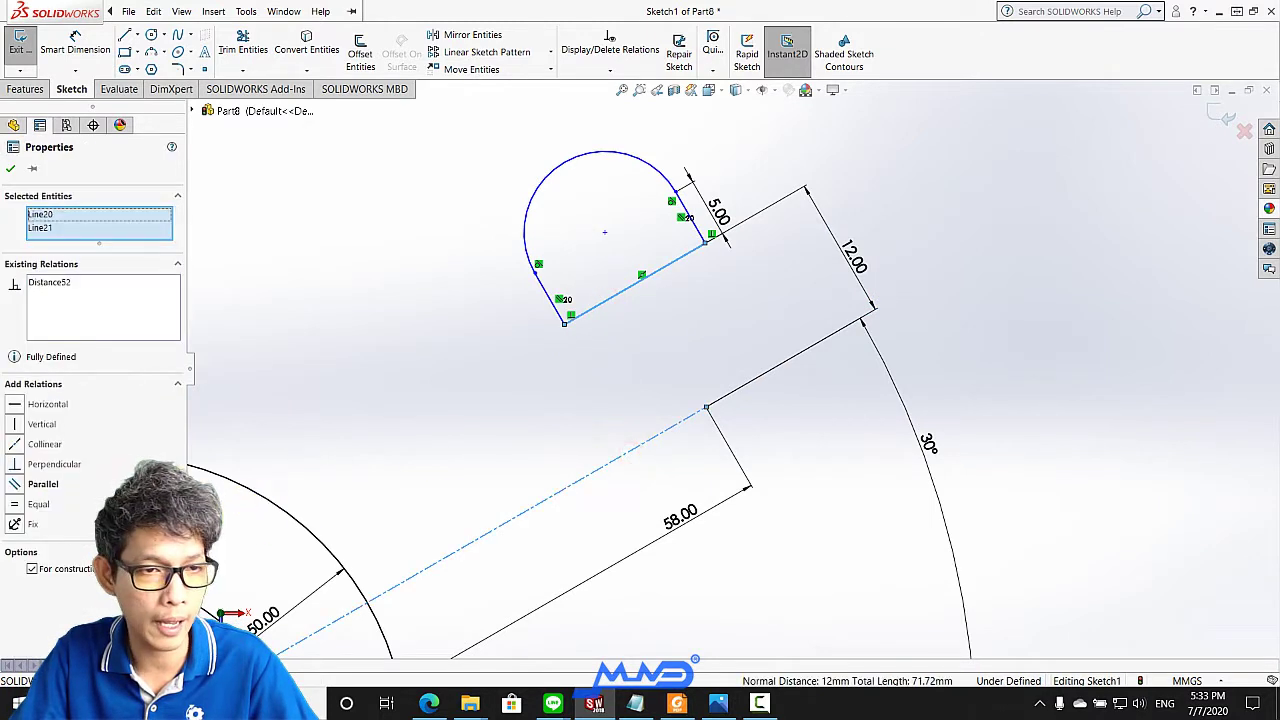
click(16, 485)
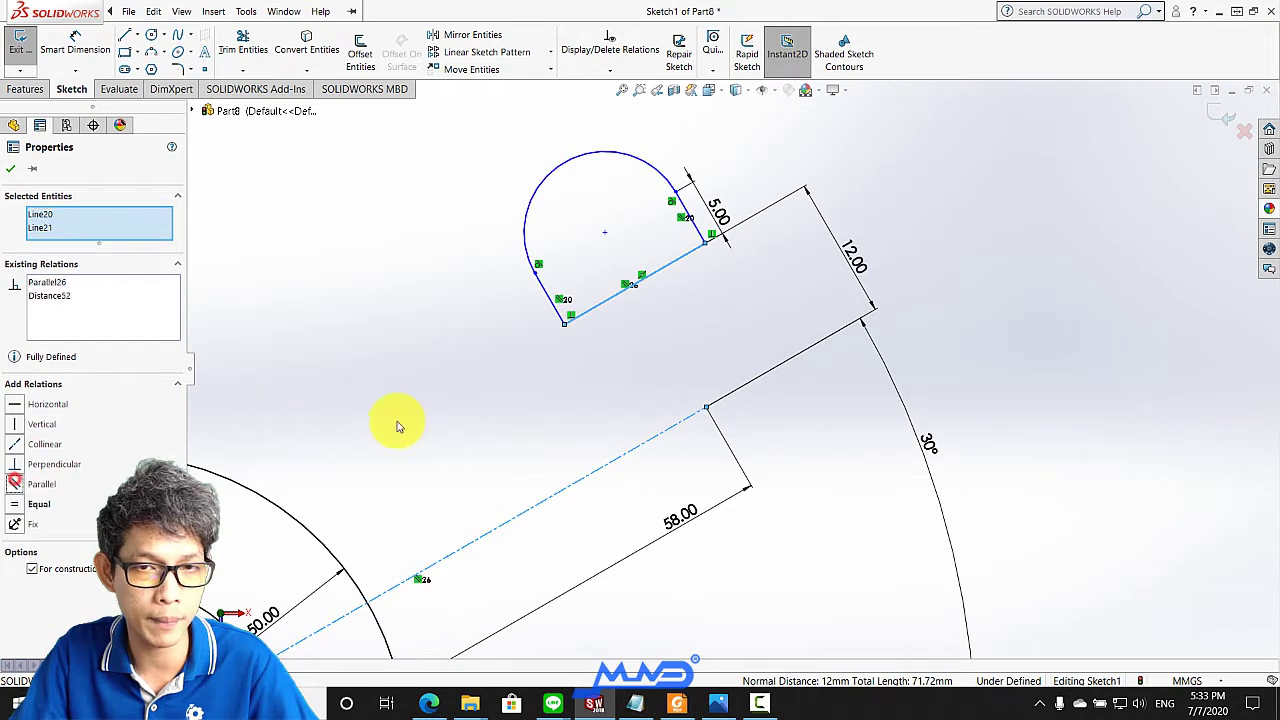
click(10, 170)
Begin a distance dimension from the circle centre to the arc centre, then cancel it
scroll(660, 368, up, 3)
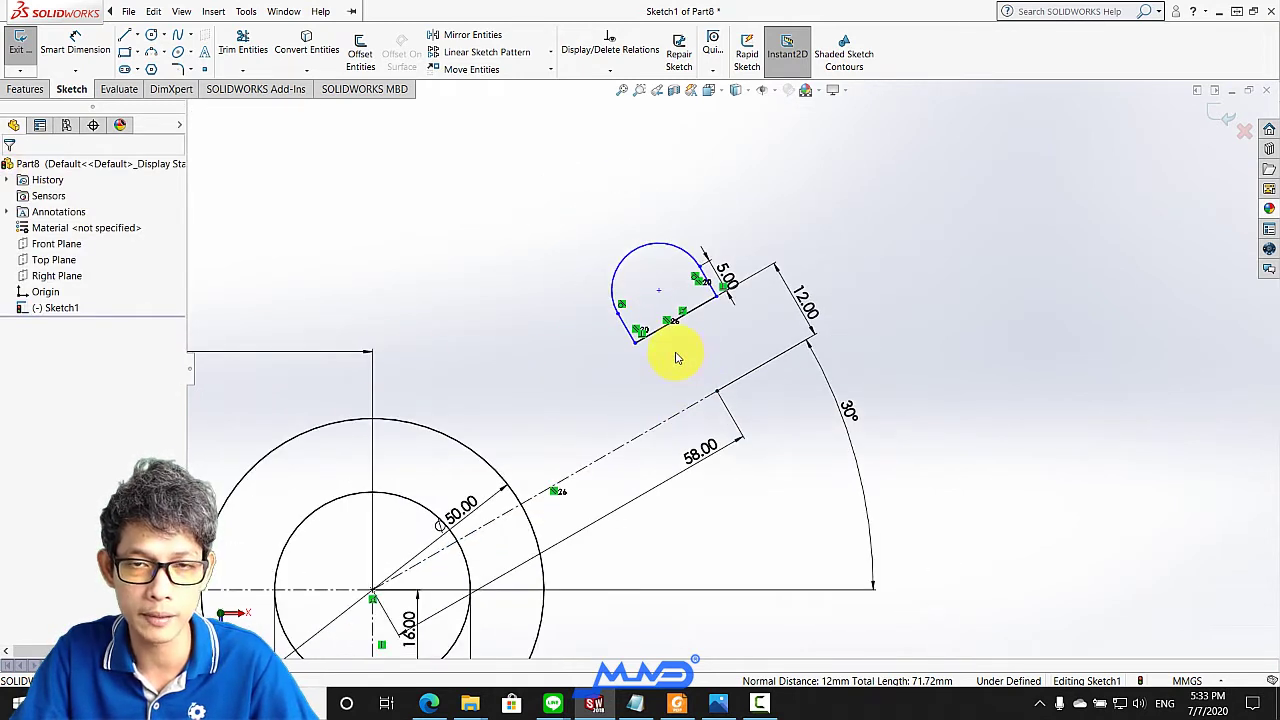
scroll(650, 352, down, 2)
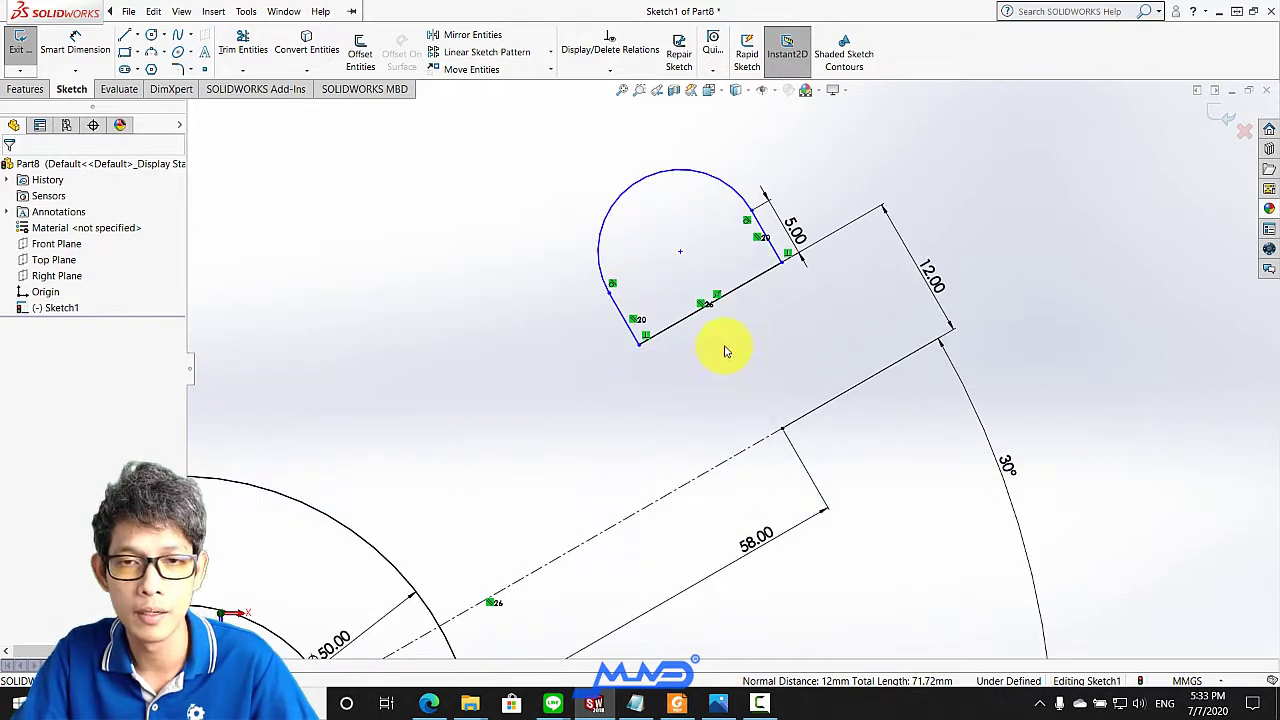
scroll(585, 327, up, 2)
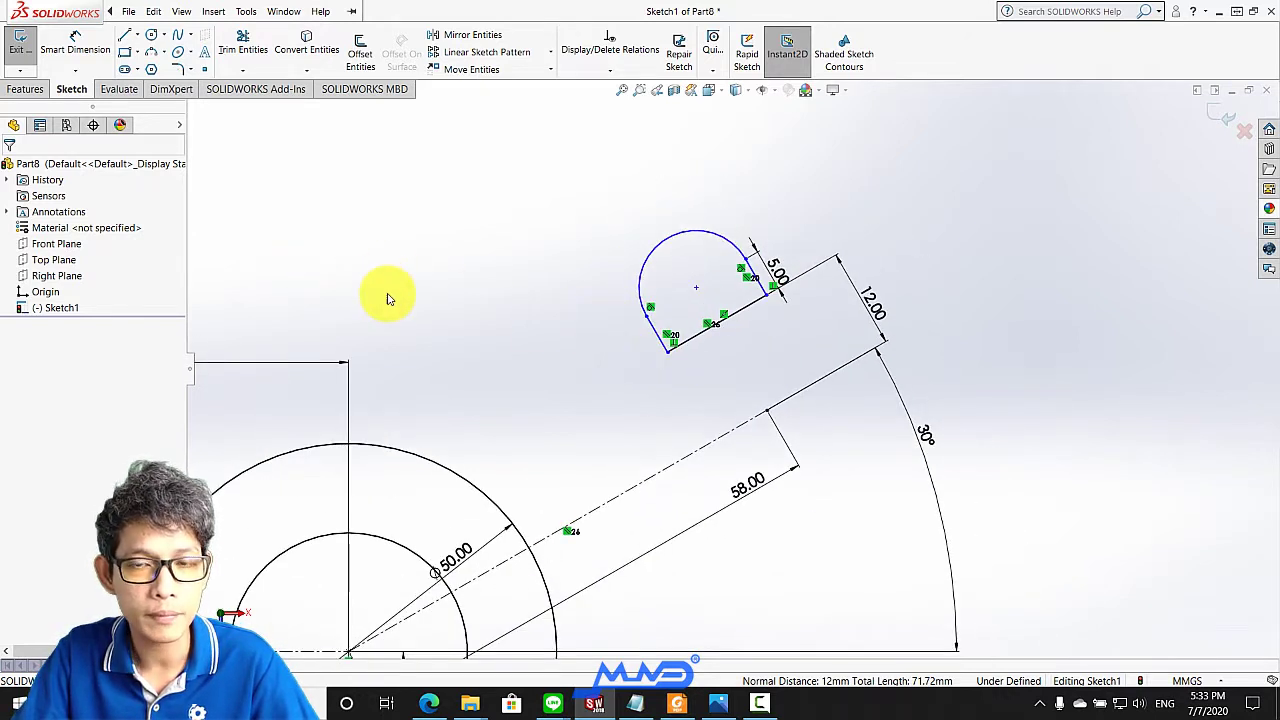
click(75, 48)
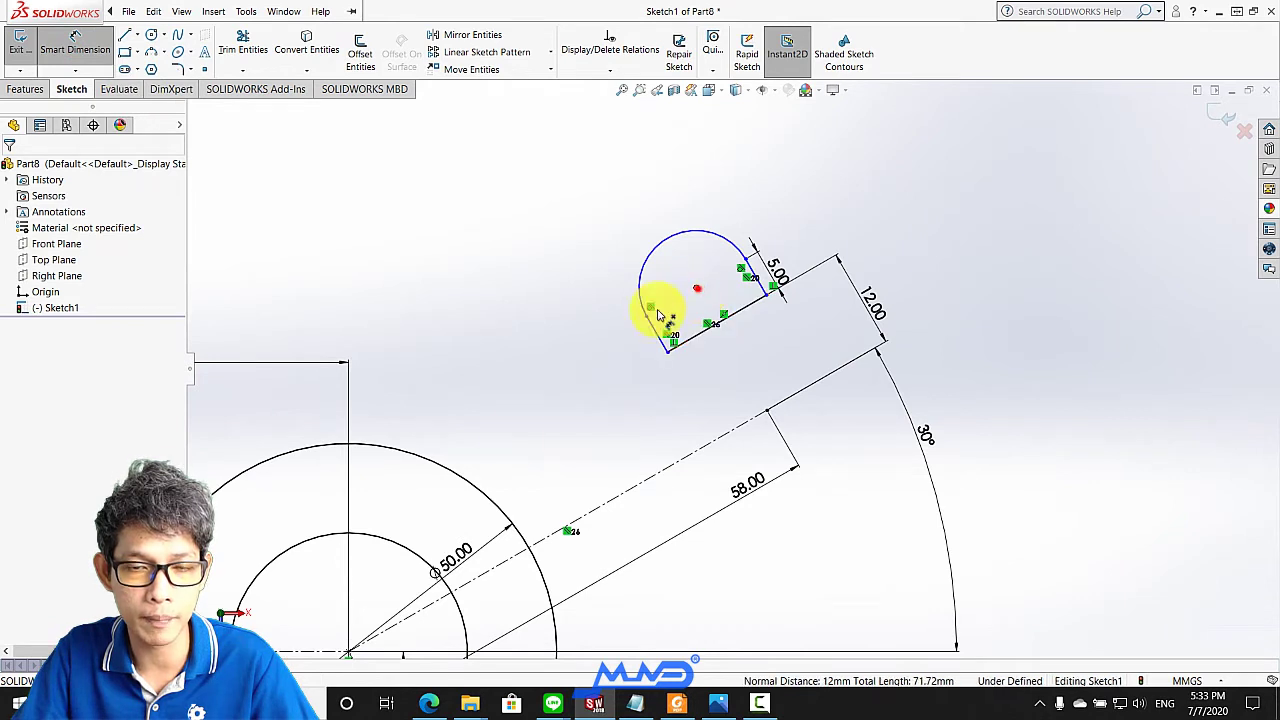
scroll(424, 590, up, 2)
drag(424, 590, 511, 535)
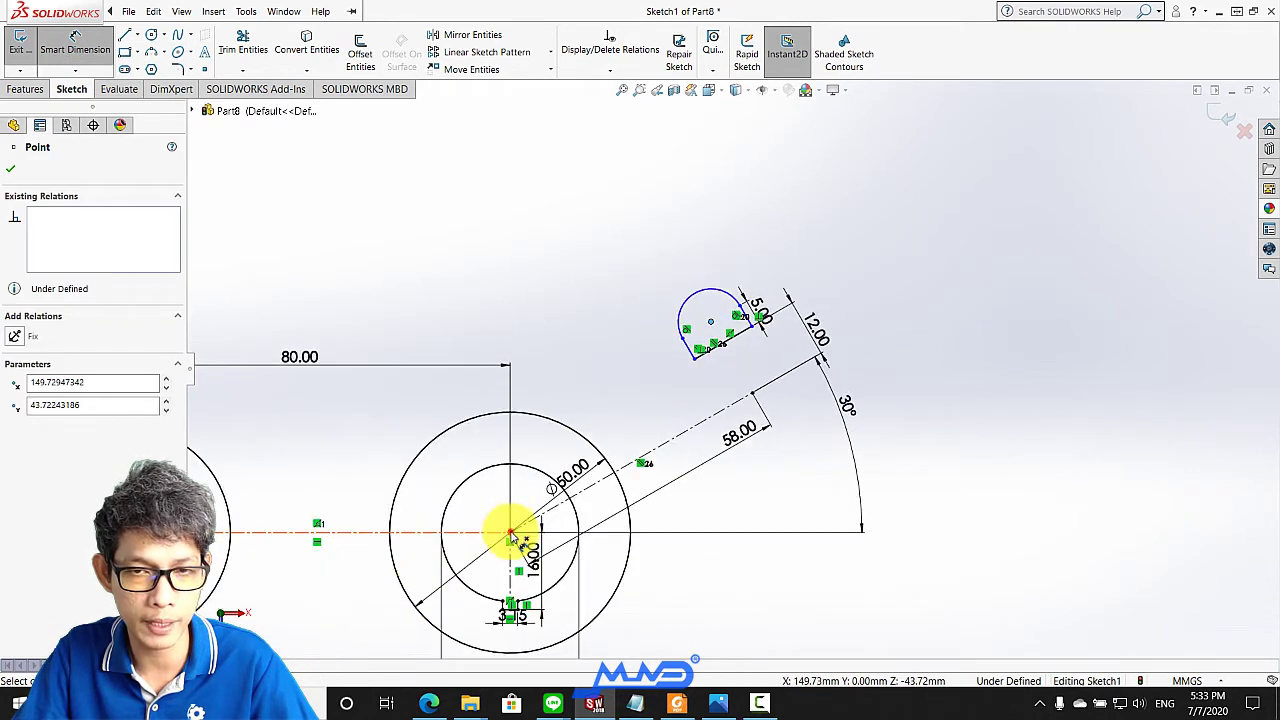
click(710, 322)
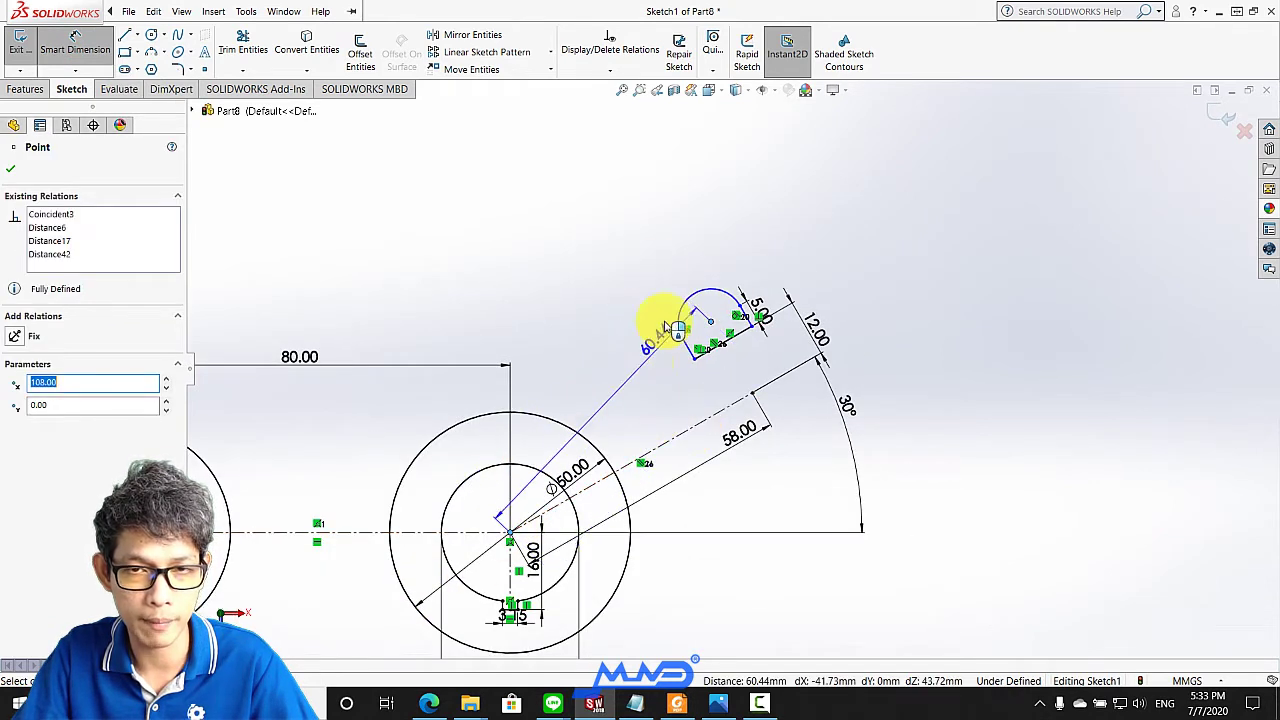
key(Escape)
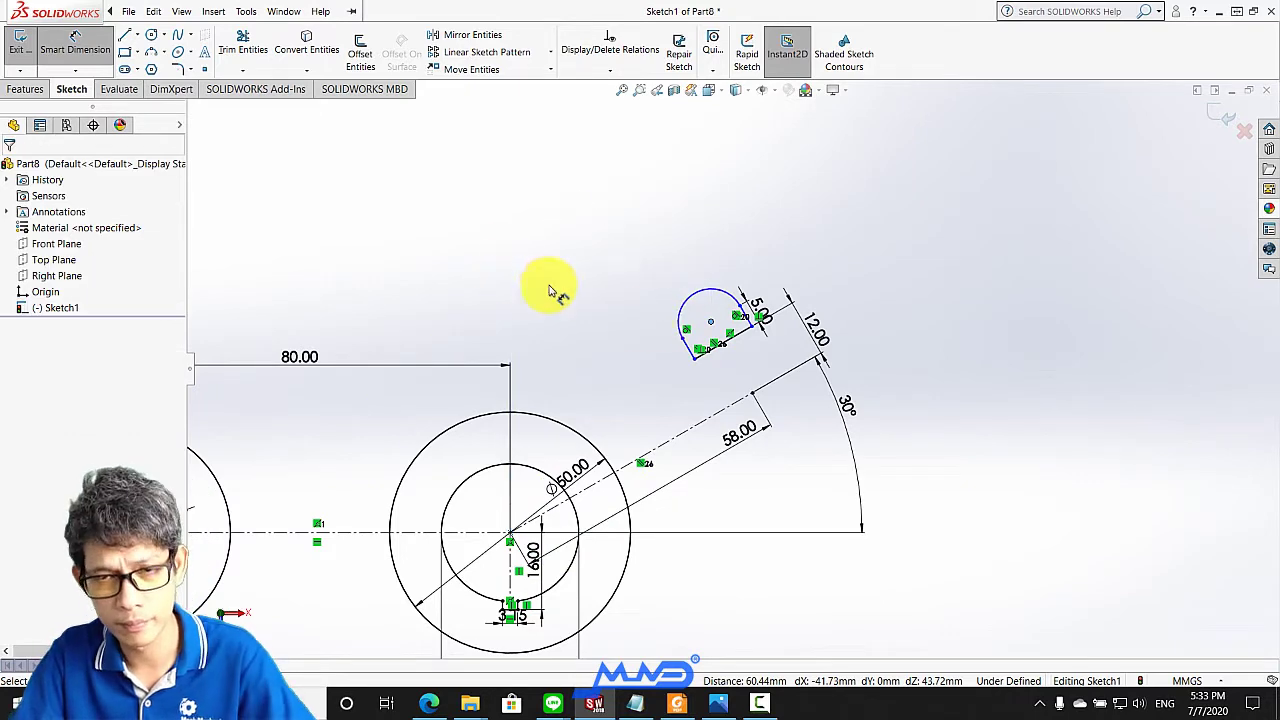
scroll(700, 329, down, 2)
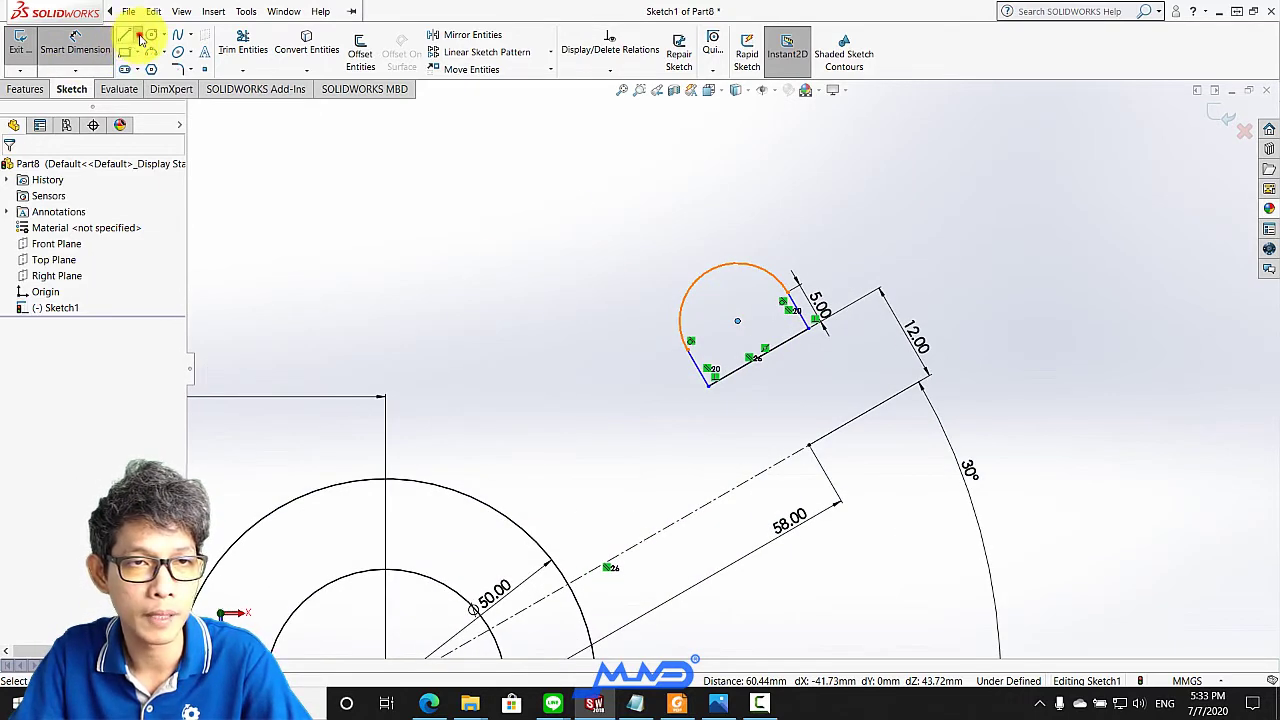
Draw a short centerline from the straight edge to the arc centre and relate it to the long dash-dot line
click(141, 37)
click(160, 71)
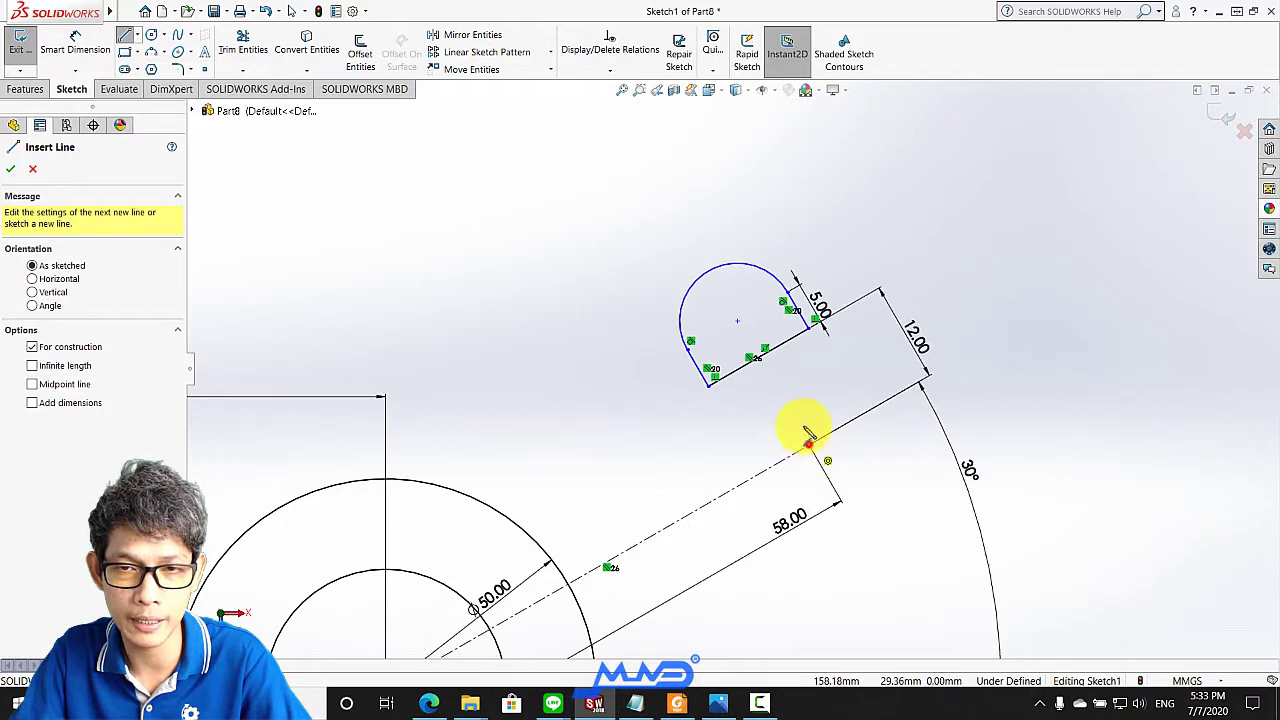
click(770, 463)
click(738, 325)
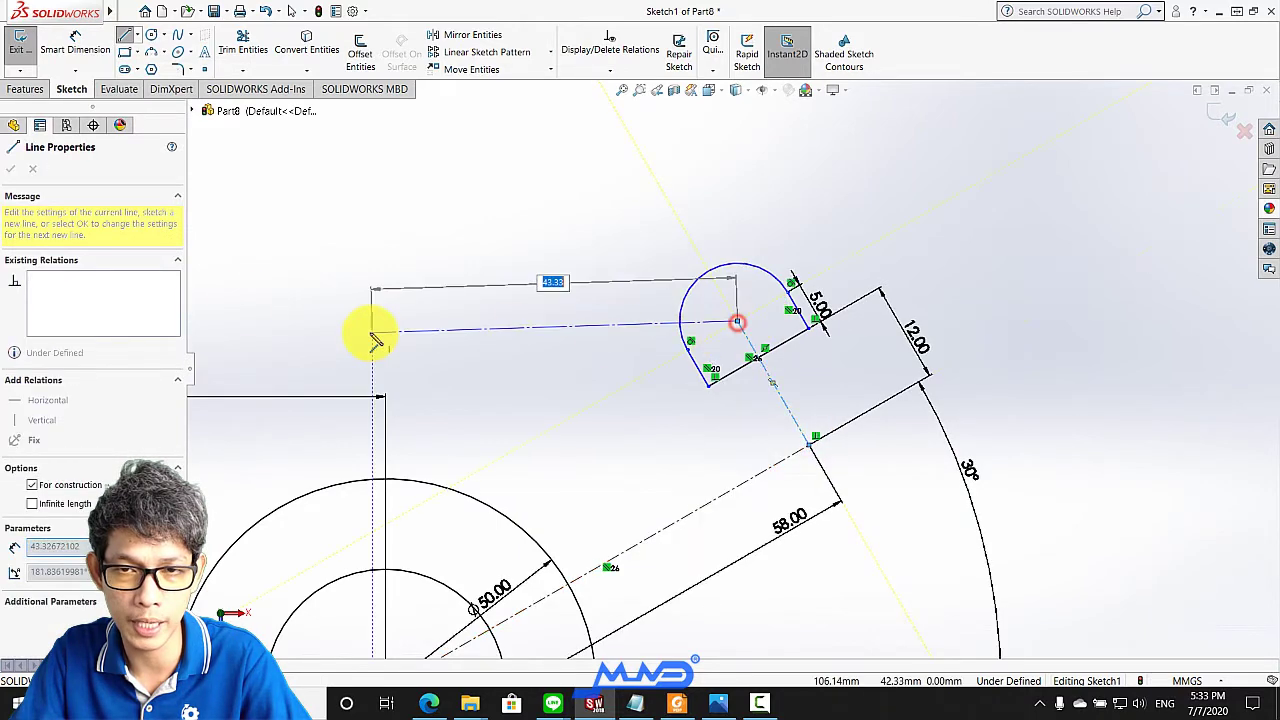
key(Escape)
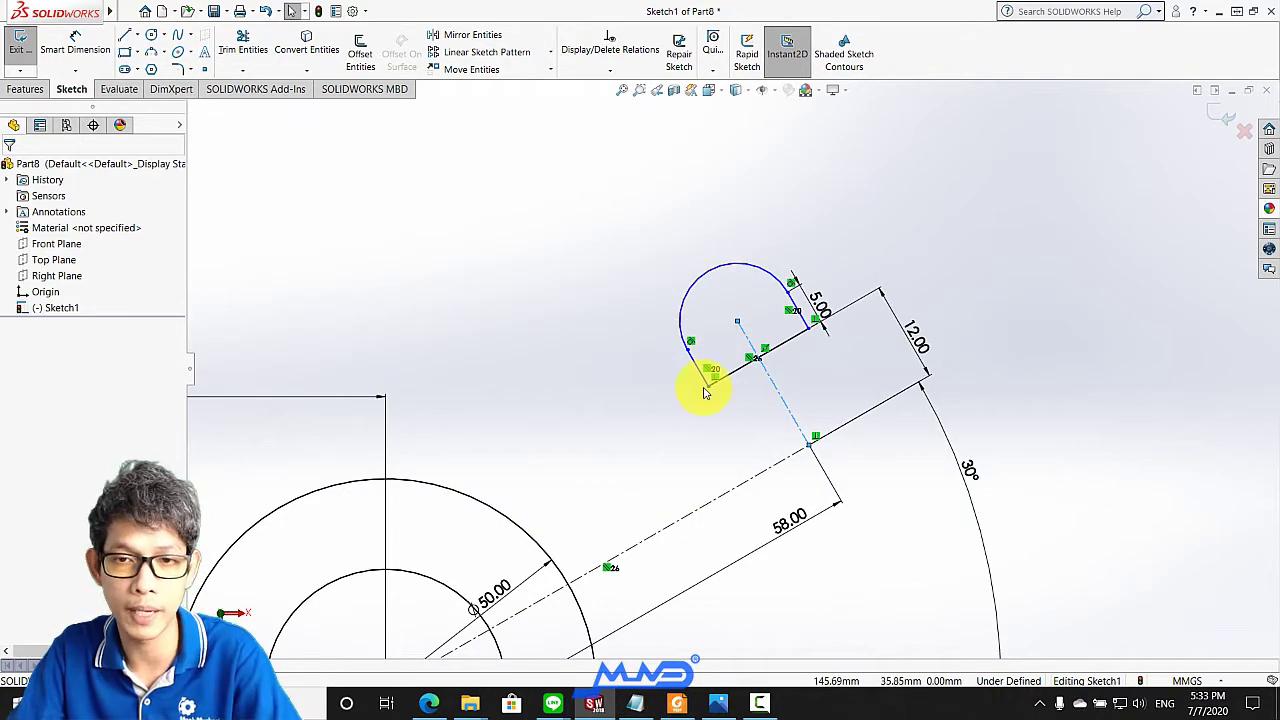
click(777, 393)
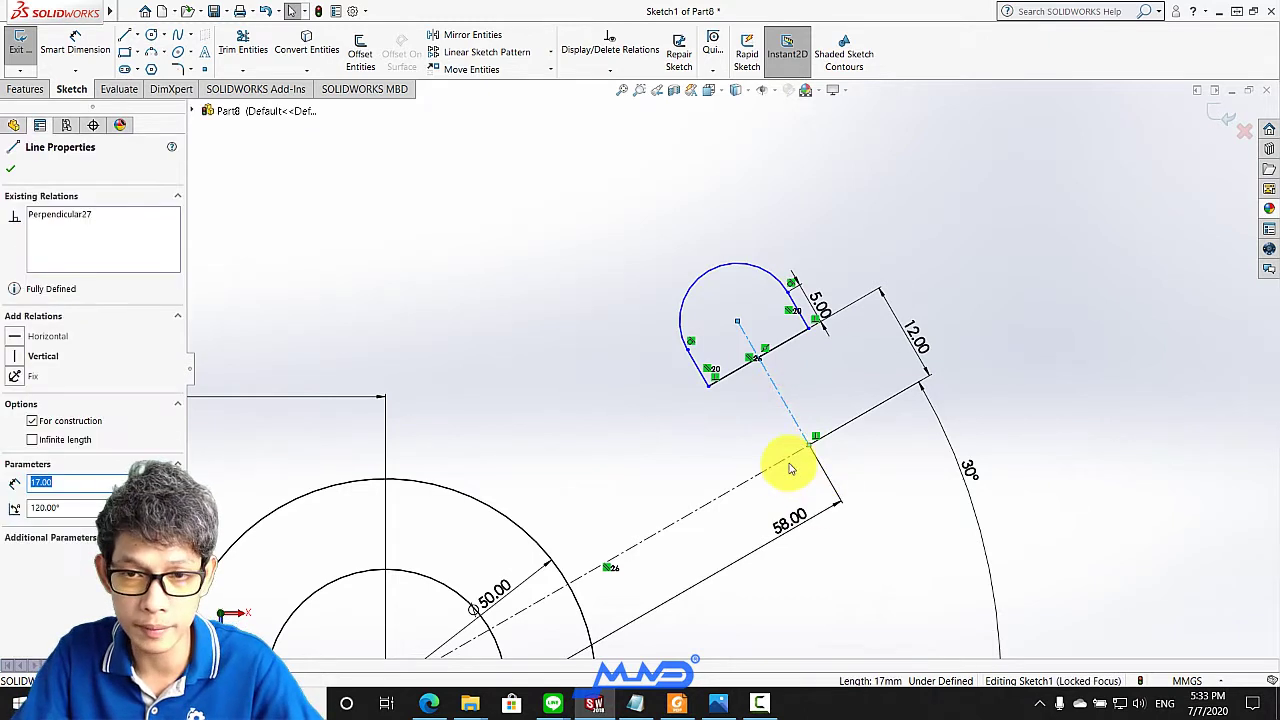
ctrl+click(786, 460)
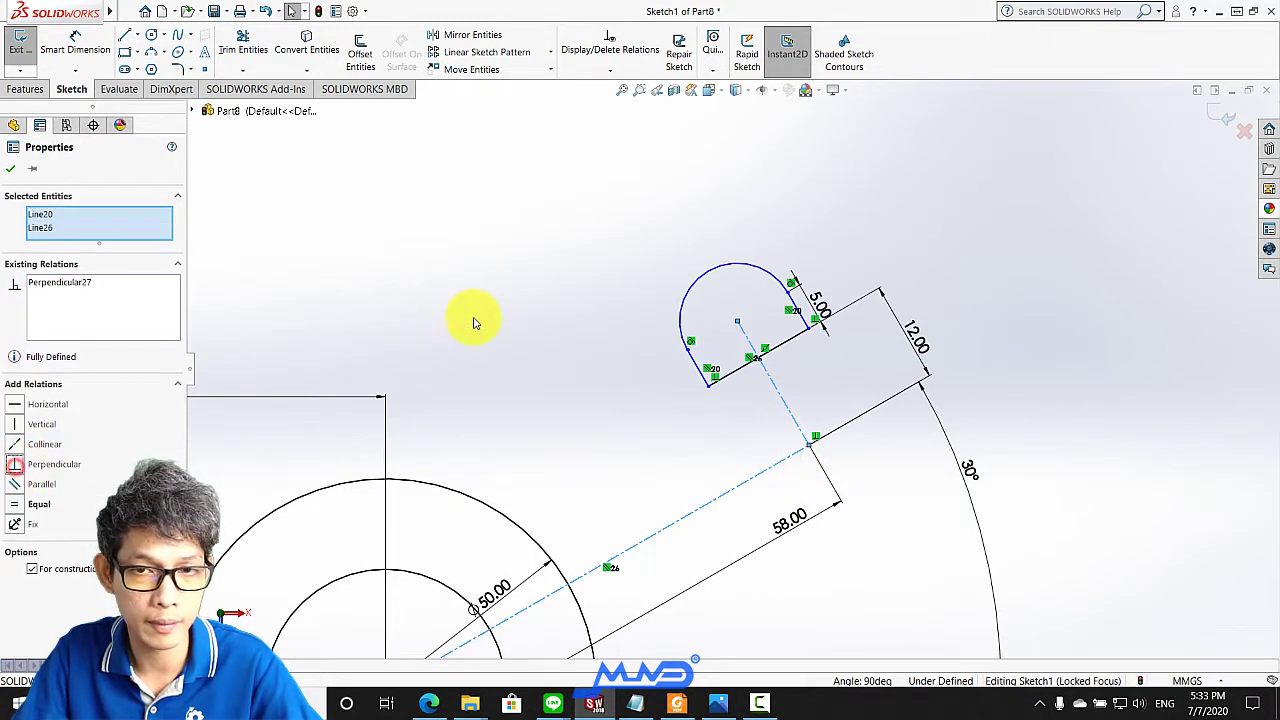
click(10, 168)
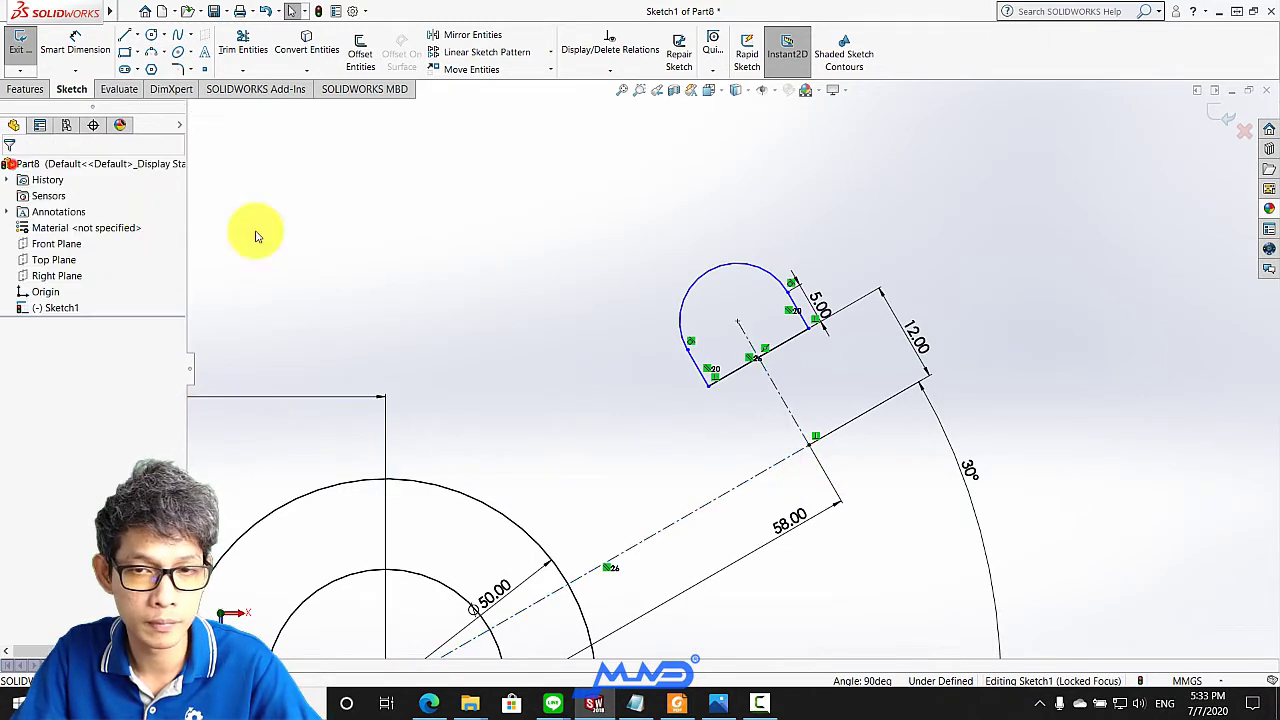
Reposition the 58.00 and 5.00 dimensions so they sit clear of the arc
scroll(640, 325, up, 2)
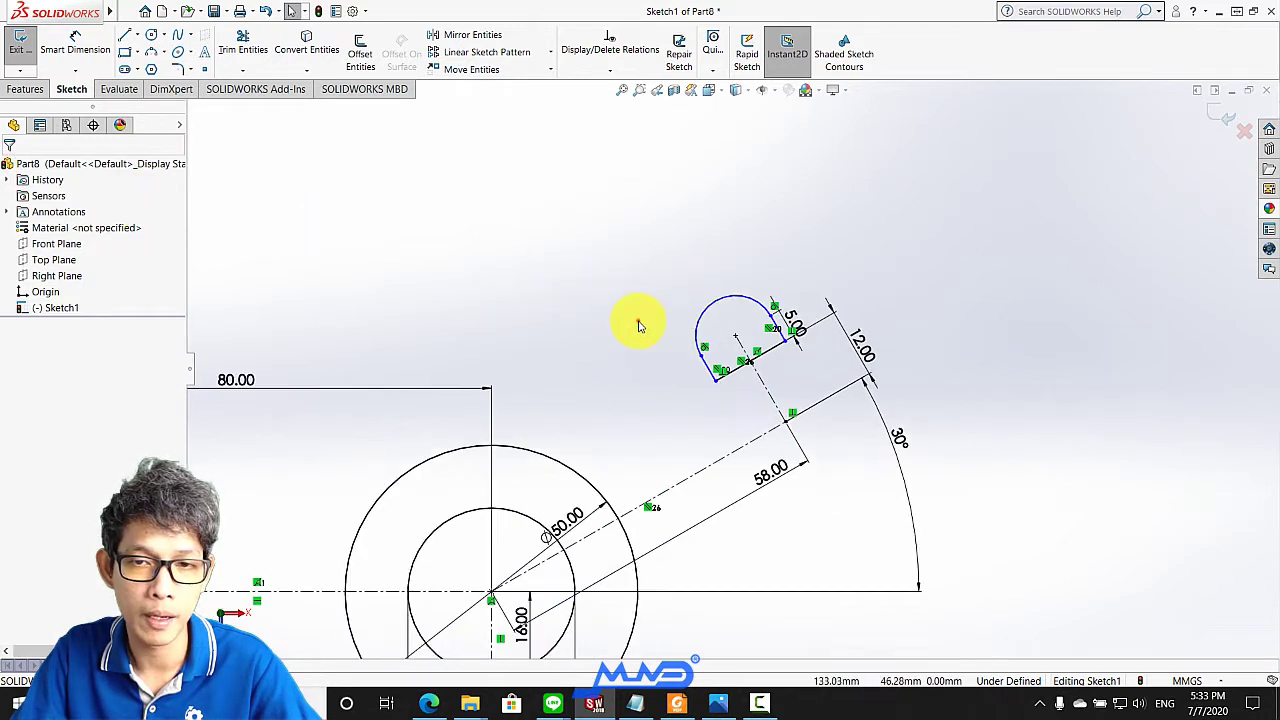
drag(786, 495, 777, 514)
click(673, 390)
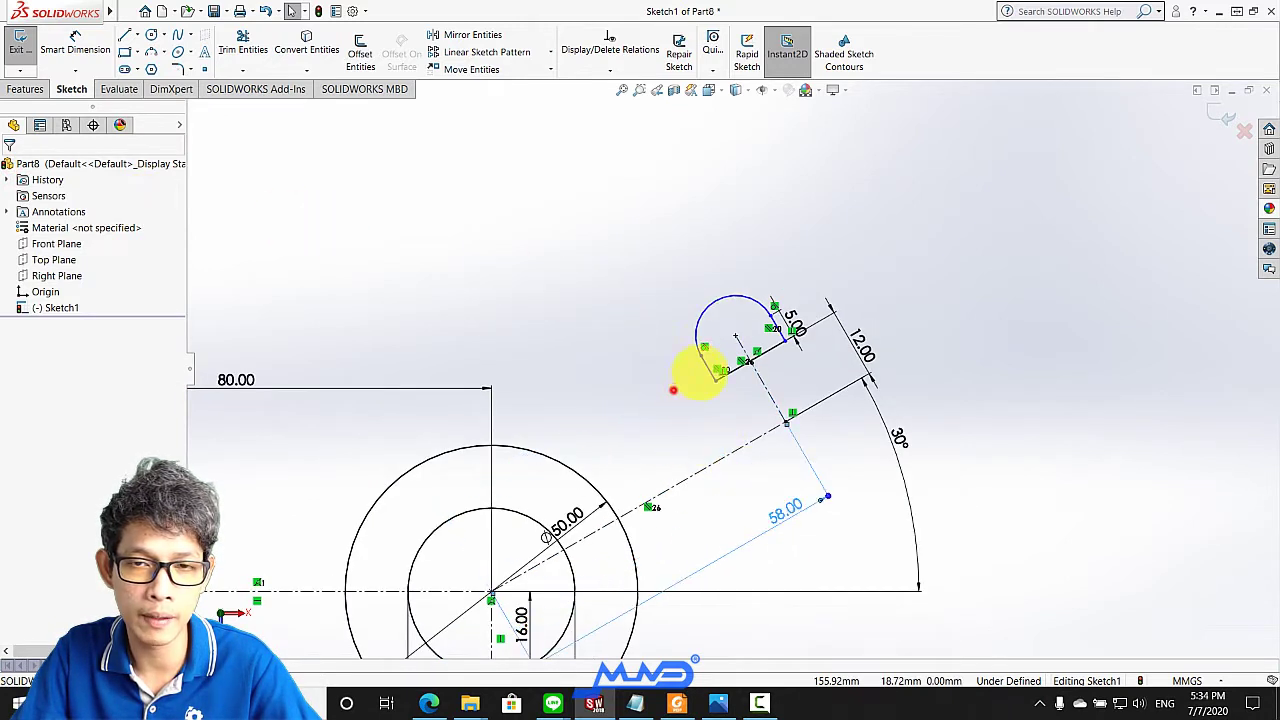
click(740, 345)
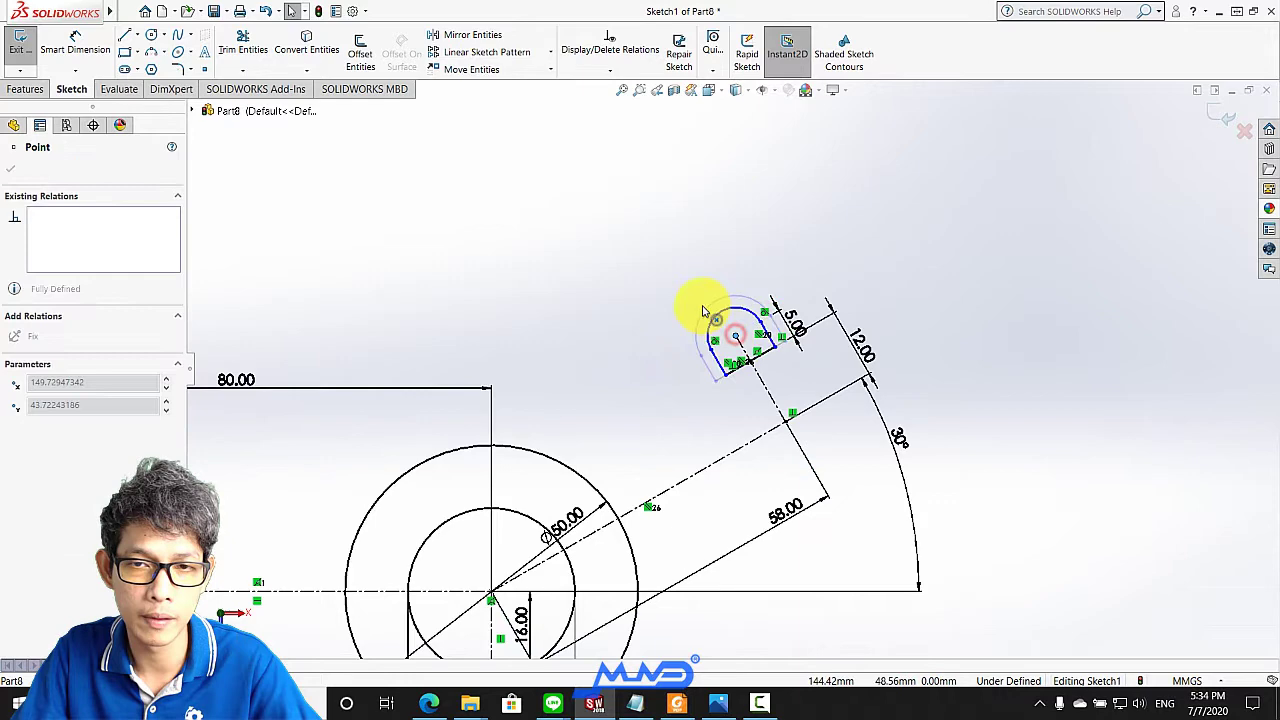
click(768, 323)
scroll(751, 329, down, 2)
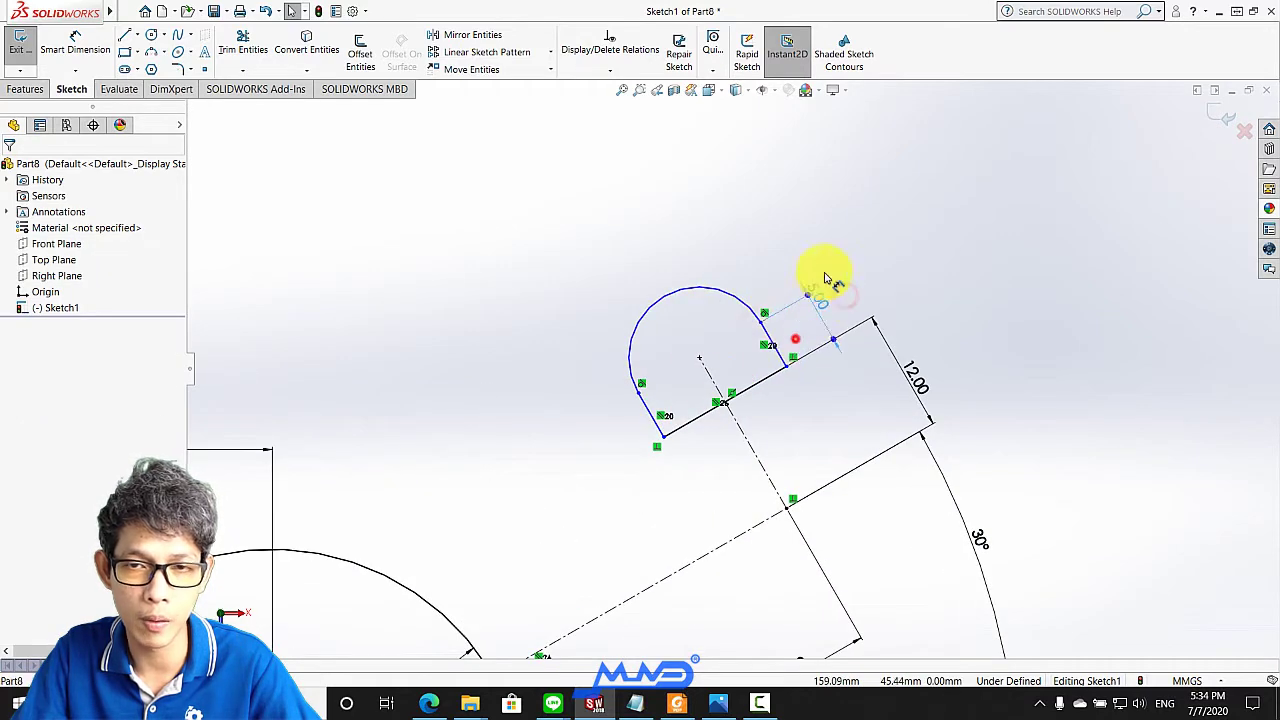
click(850, 293)
Give the rounded end's arc an R10 radius dimension and zoom out to the full sketch
click(88, 45)
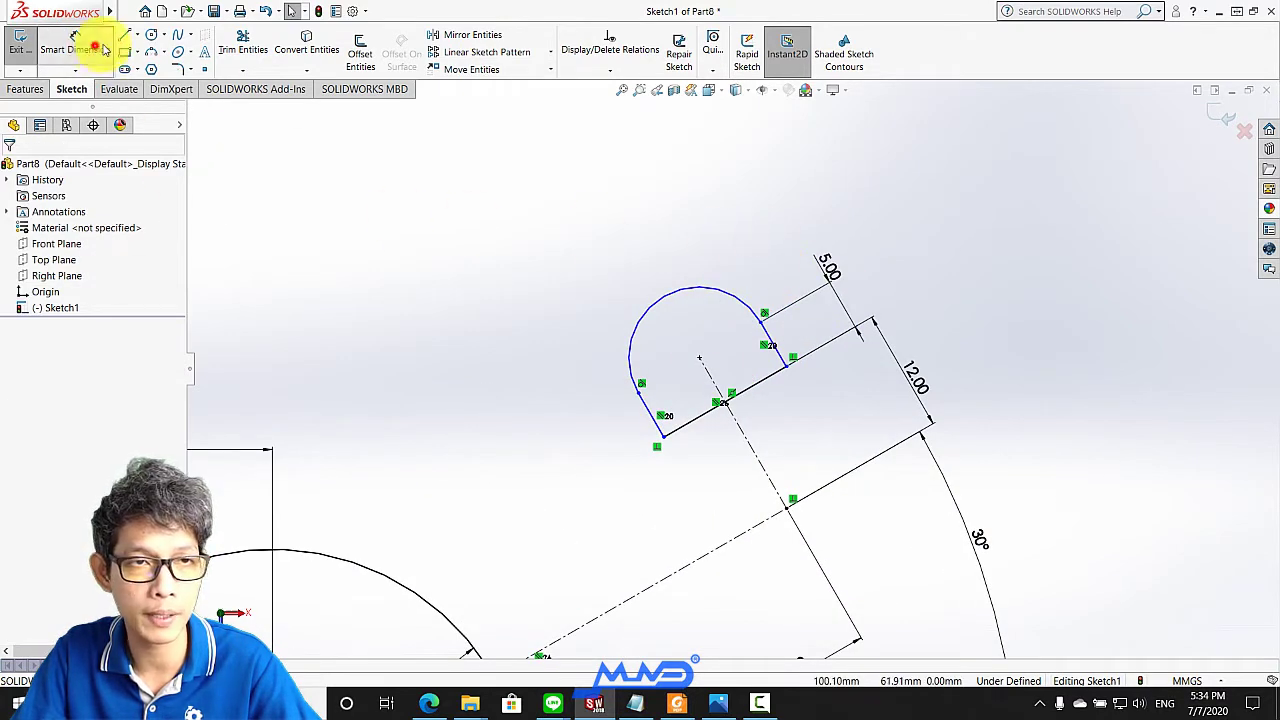
click(730, 300)
click(712, 320)
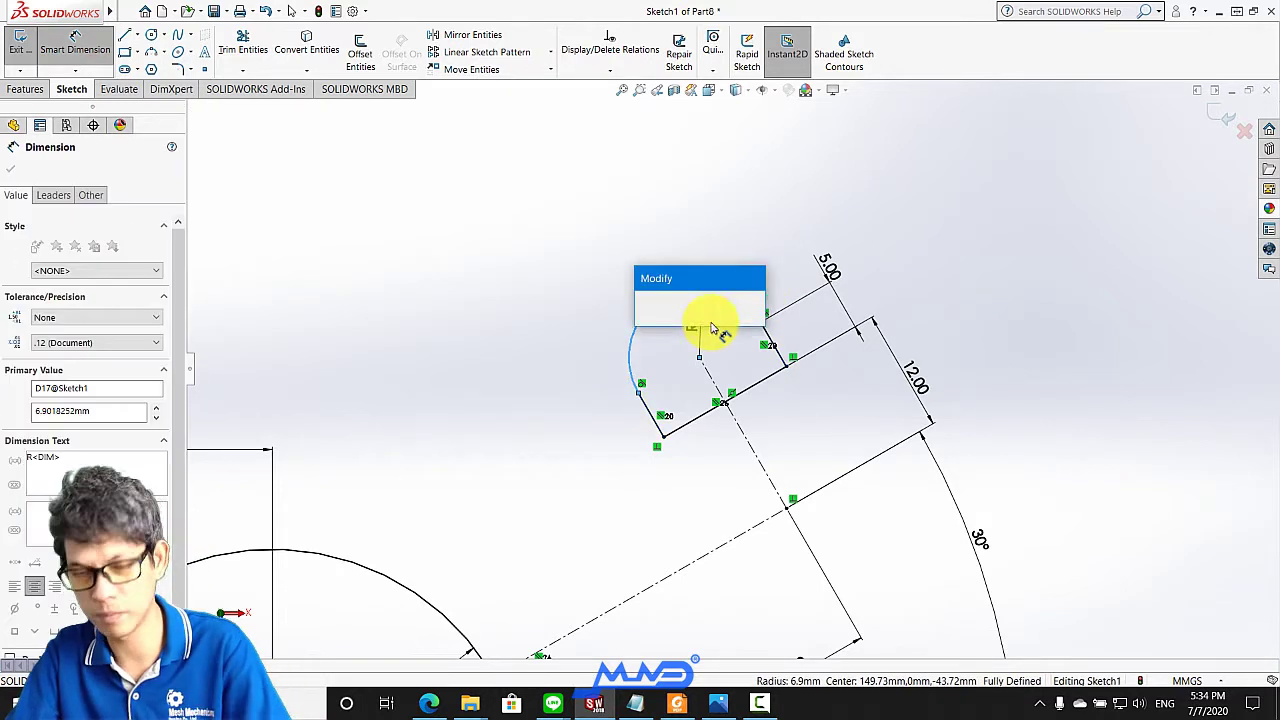
key(Return)
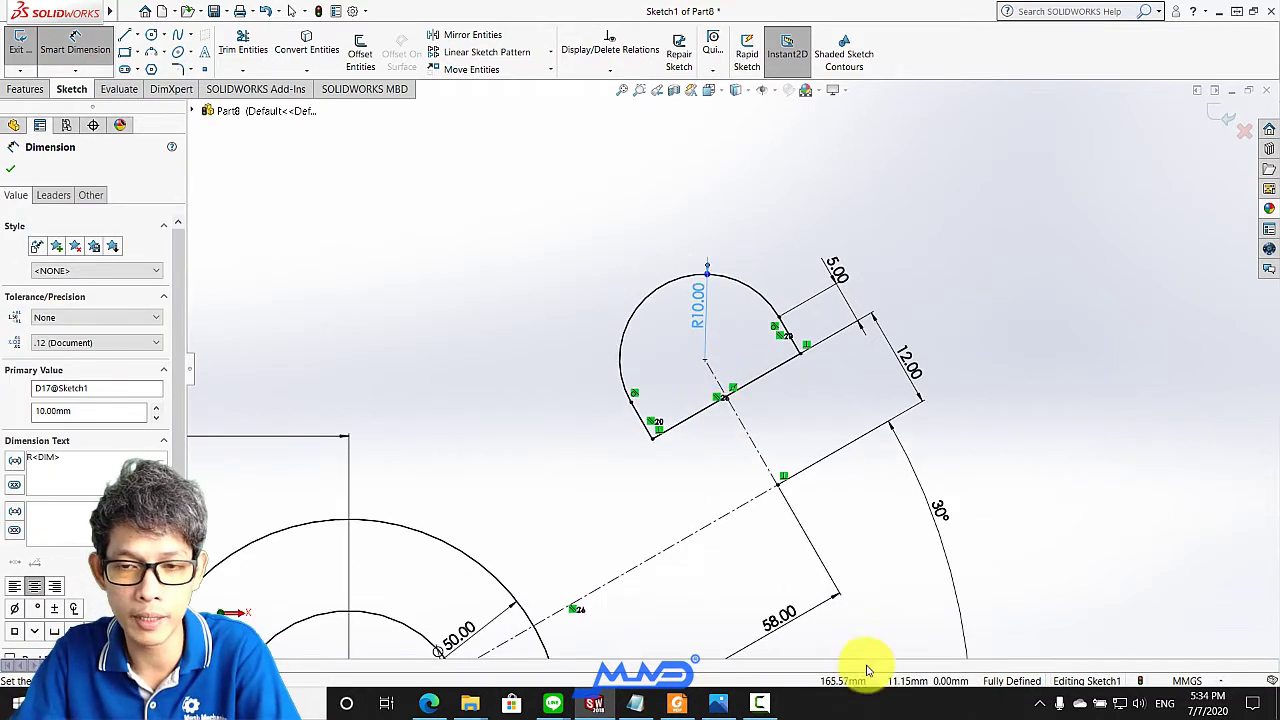
key(z)
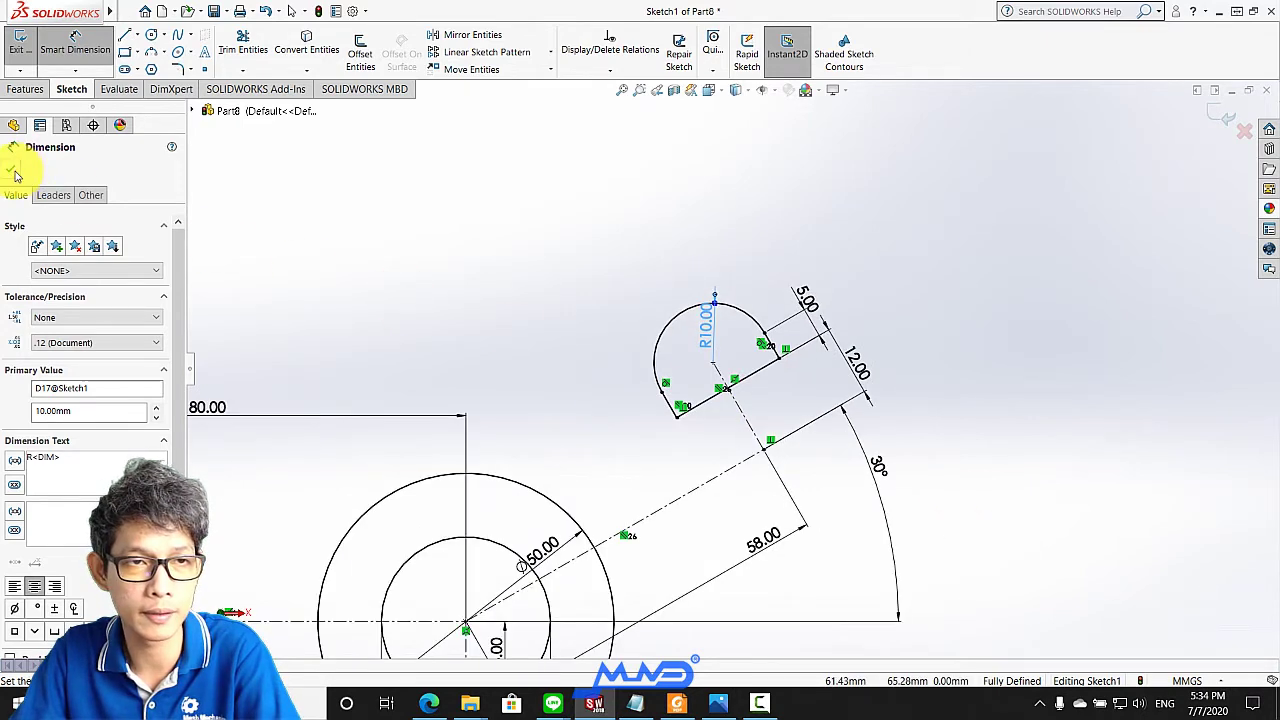
click(11, 169)
scroll(690, 368, up, 2)
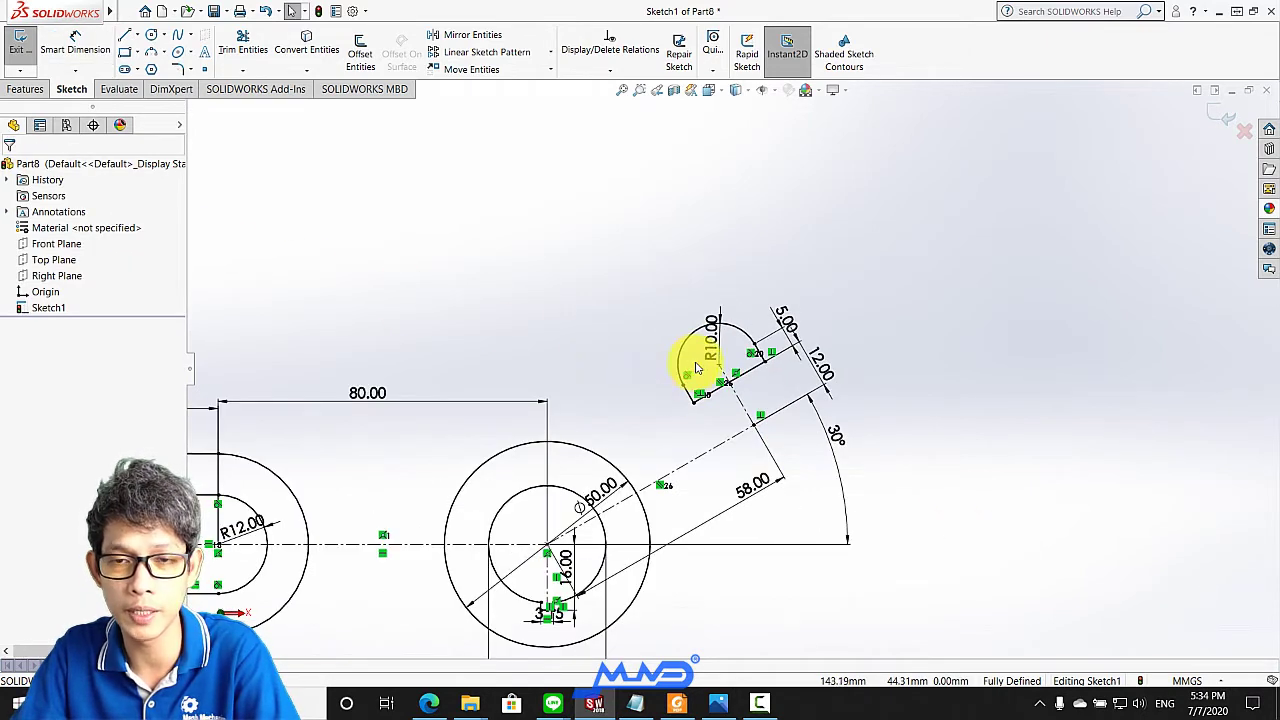
scroll(697, 368, down, 3)
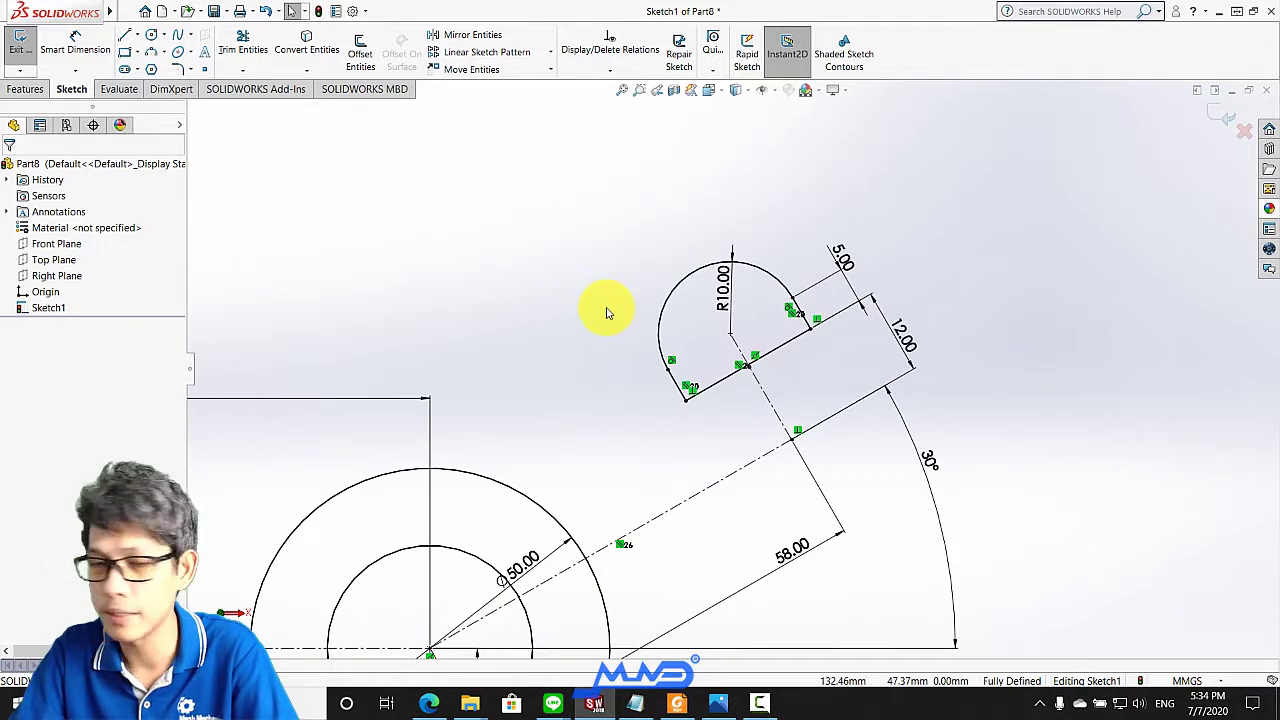
scroll(606, 313, up, 2)
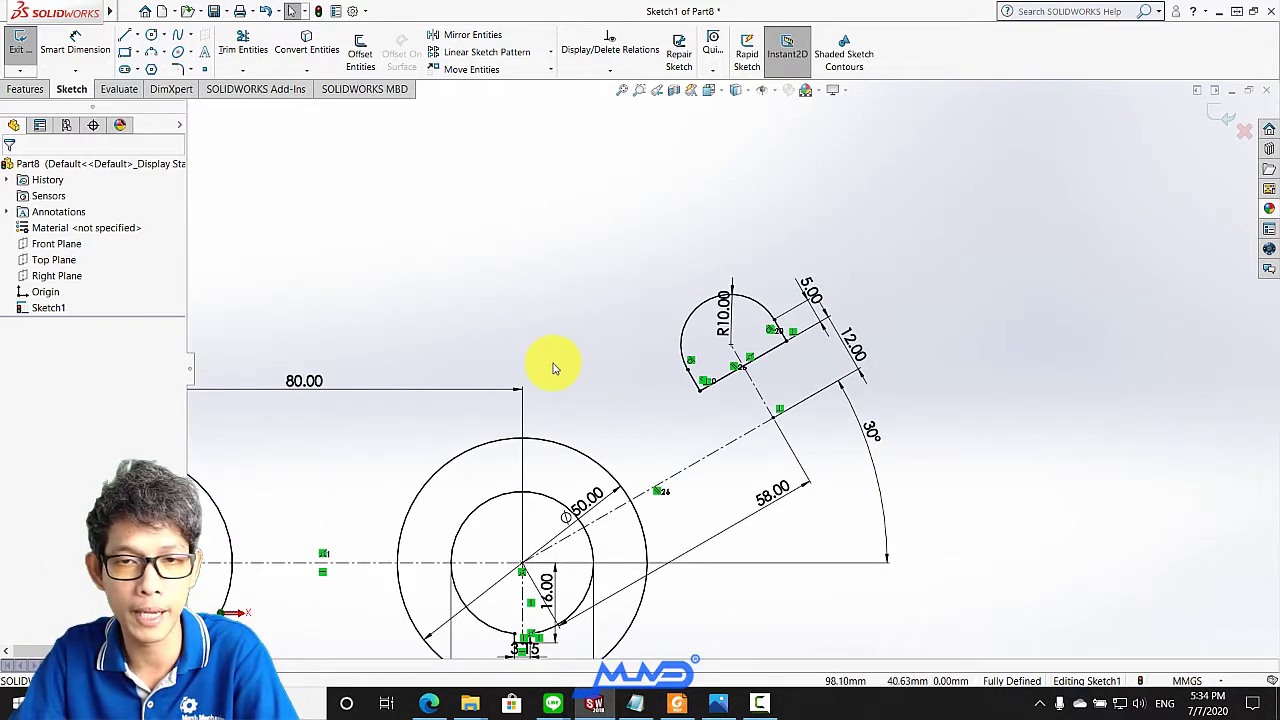
scroll(553, 368, up, 2)
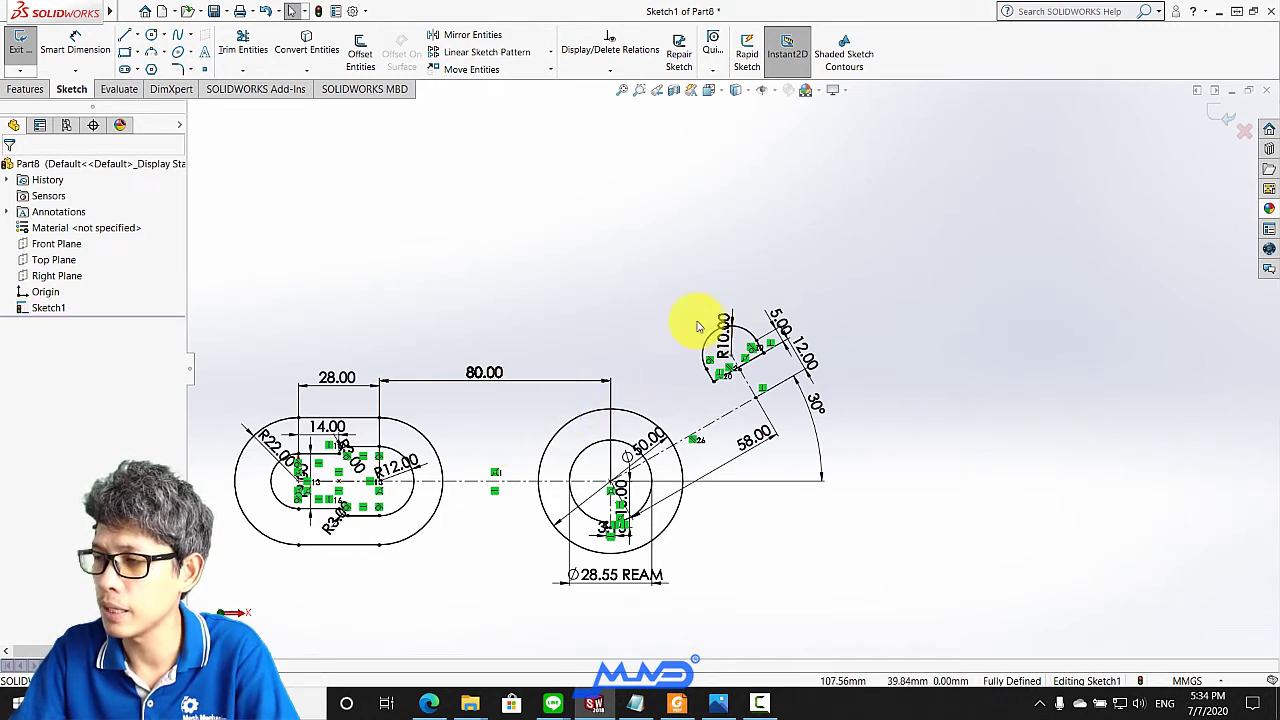
Draw a three-point arc from near the R10 rounded end to left of the 80.00 dimension
click(437, 383)
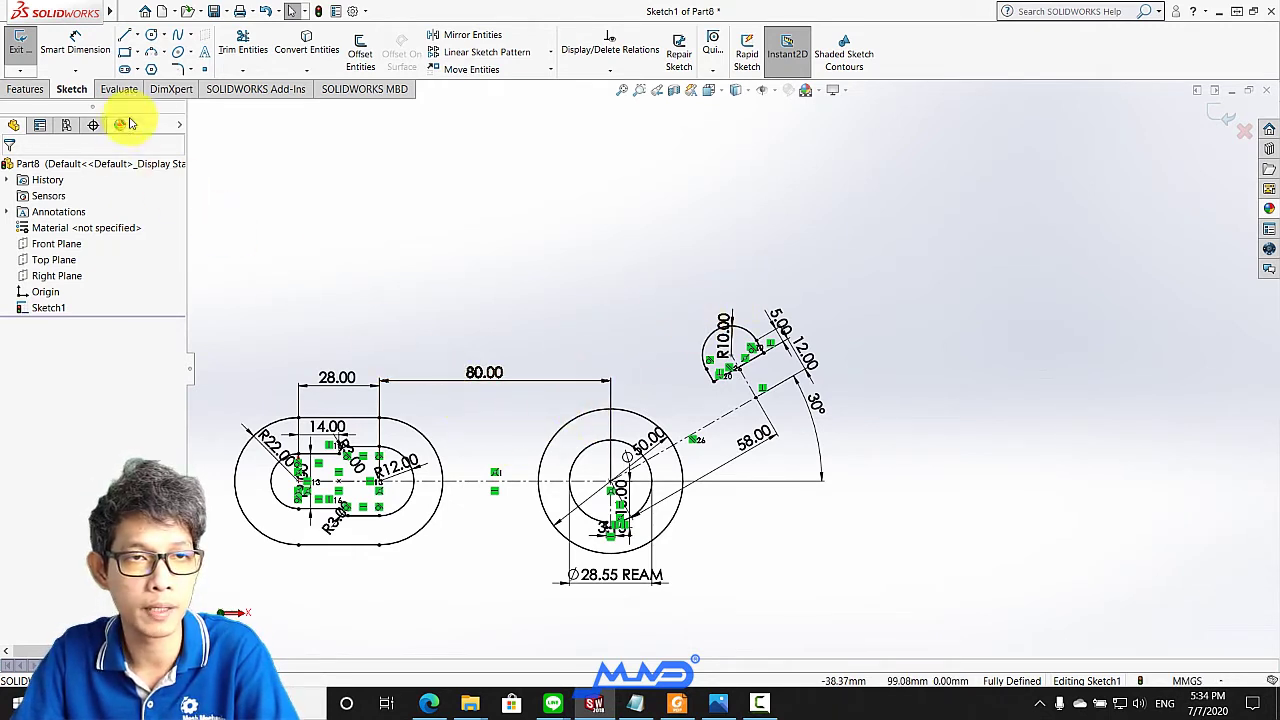
click(147, 52)
click(714, 286)
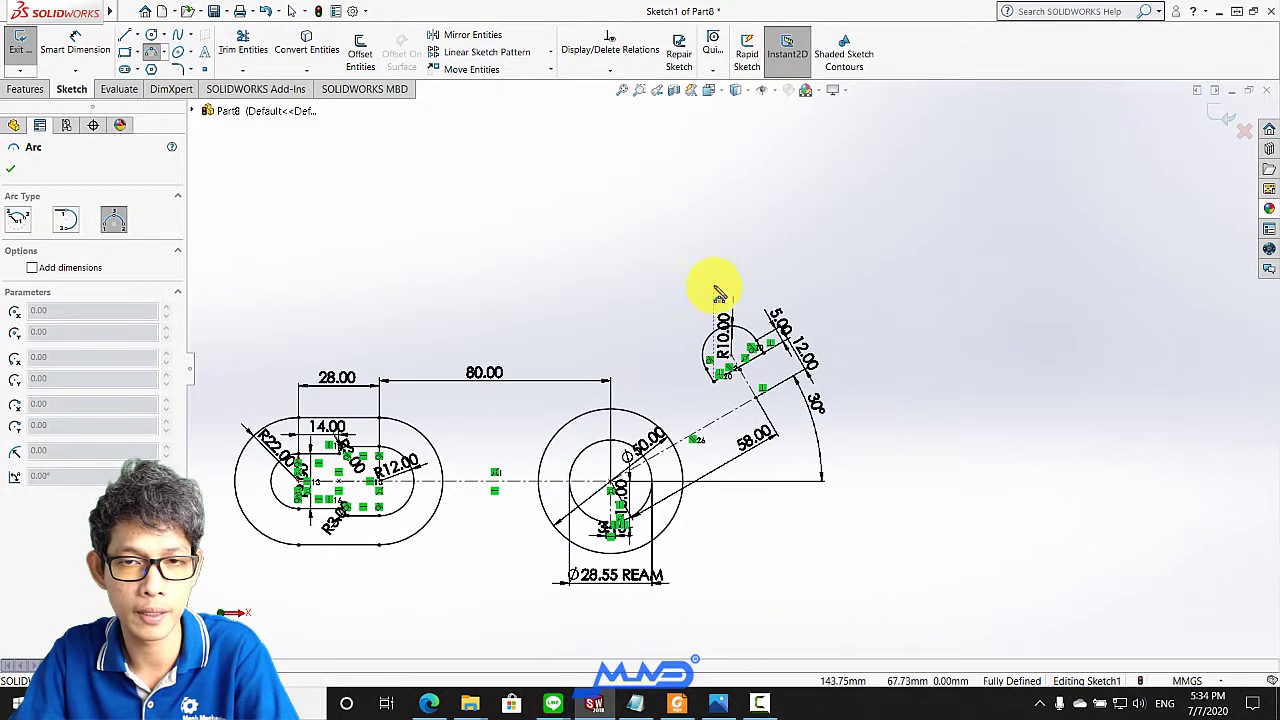
click(600, 347)
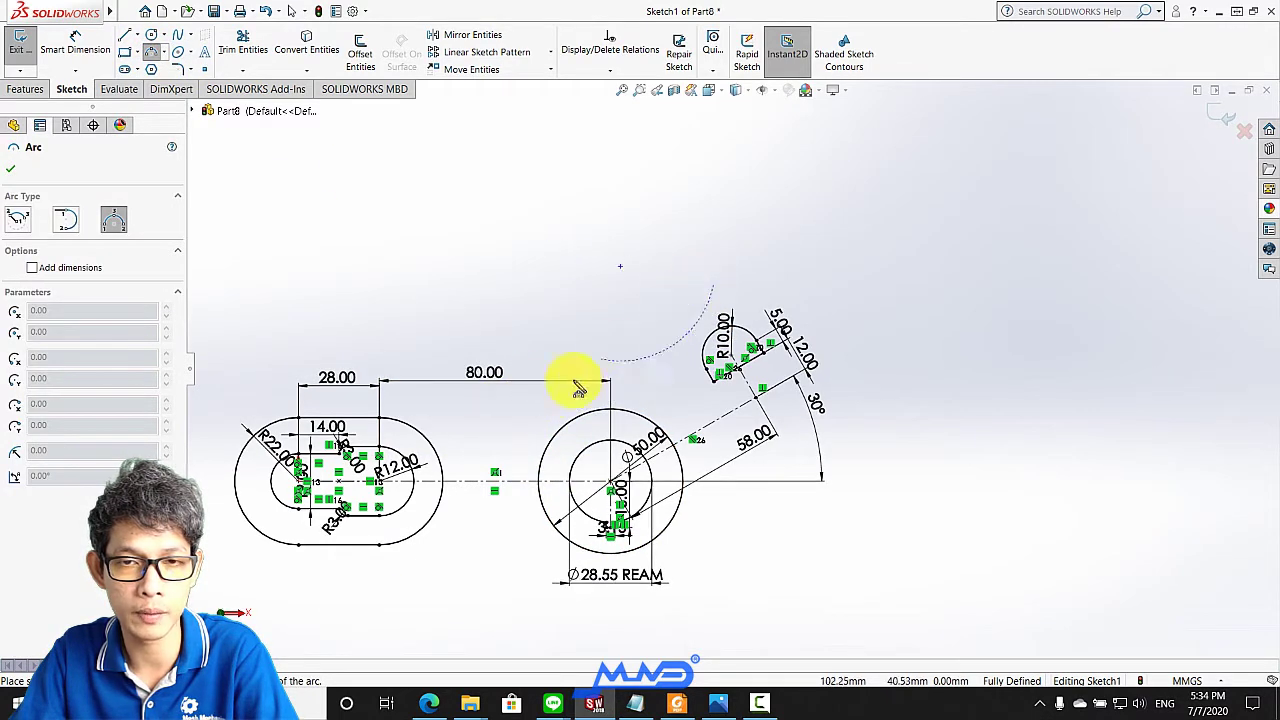
click(460, 405)
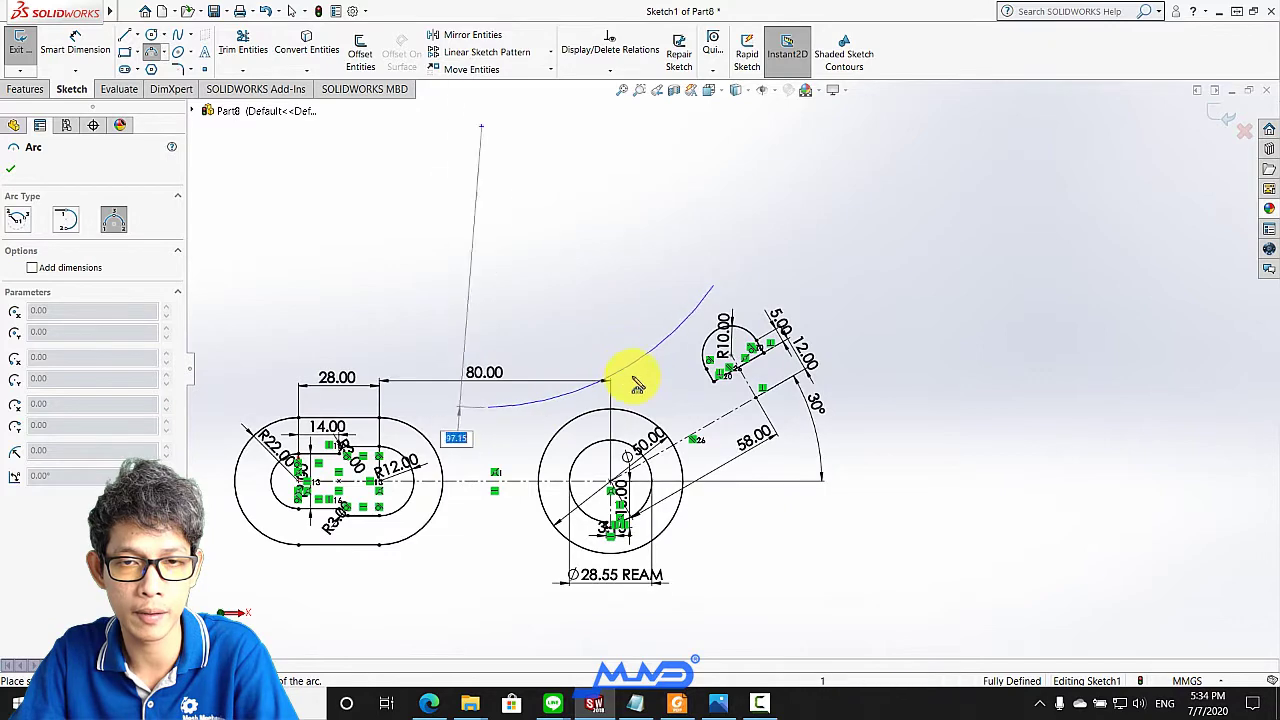
click(636, 379)
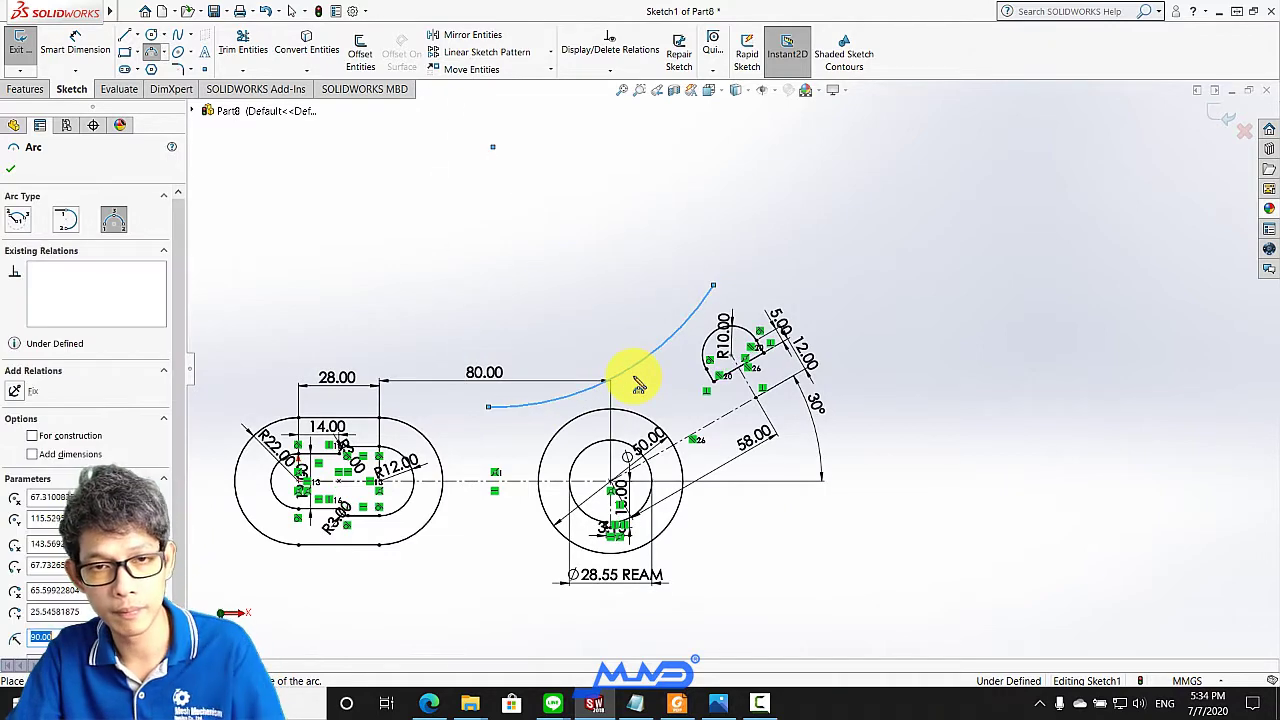
click(6, 170)
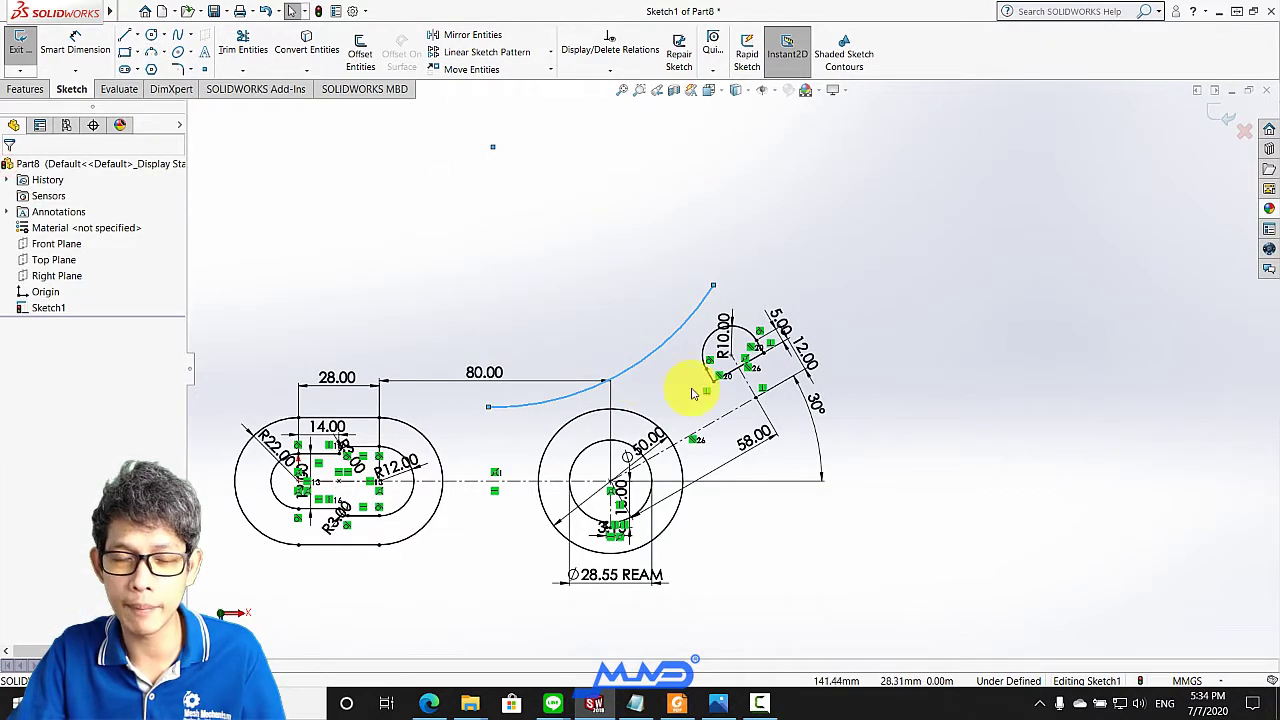
Dimension the new arc's radius at 90 mm
click(632, 373)
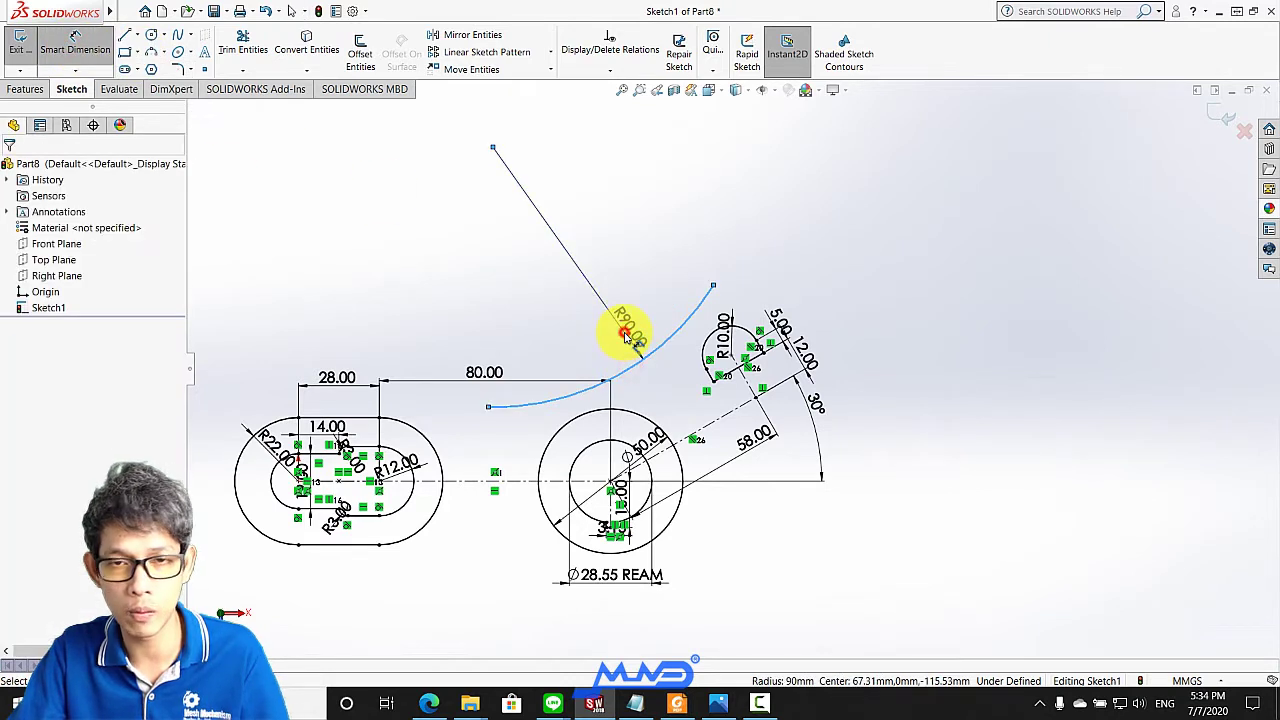
click(634, 340)
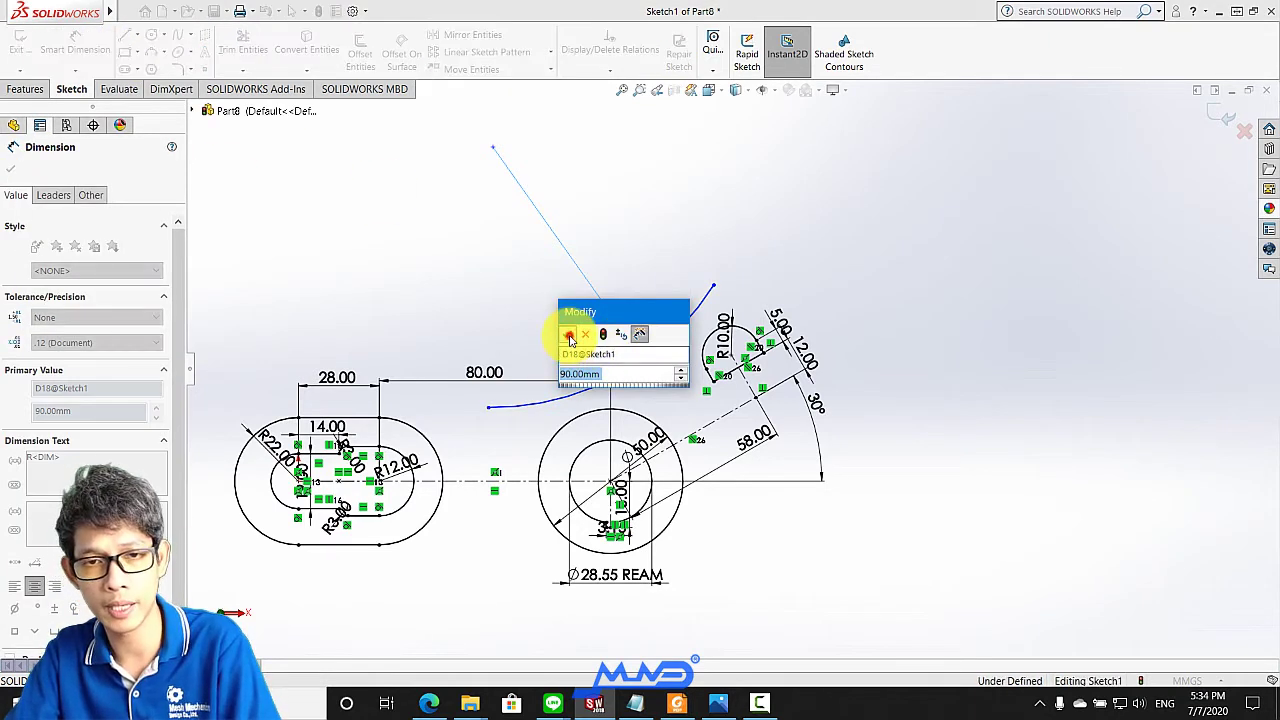
click(568, 335)
click(12, 166)
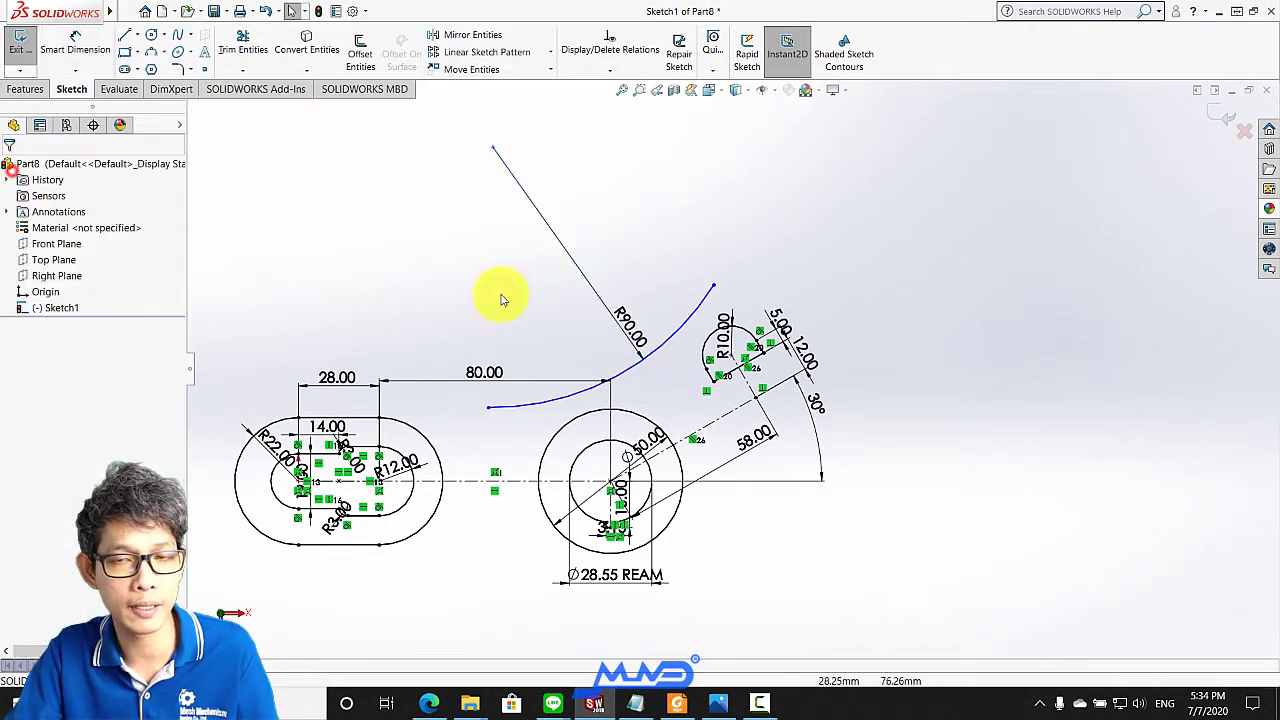
click(705, 338)
scroll(705, 338, down, 2)
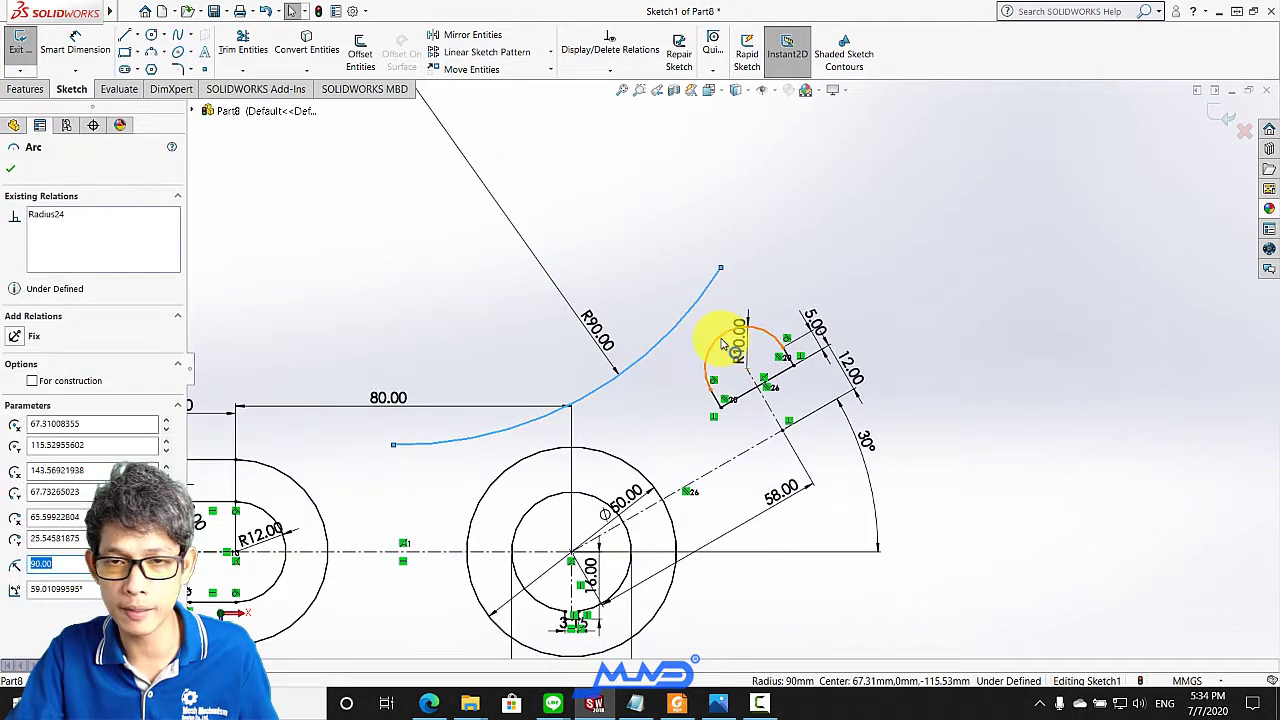
ctrl+click(721, 341)
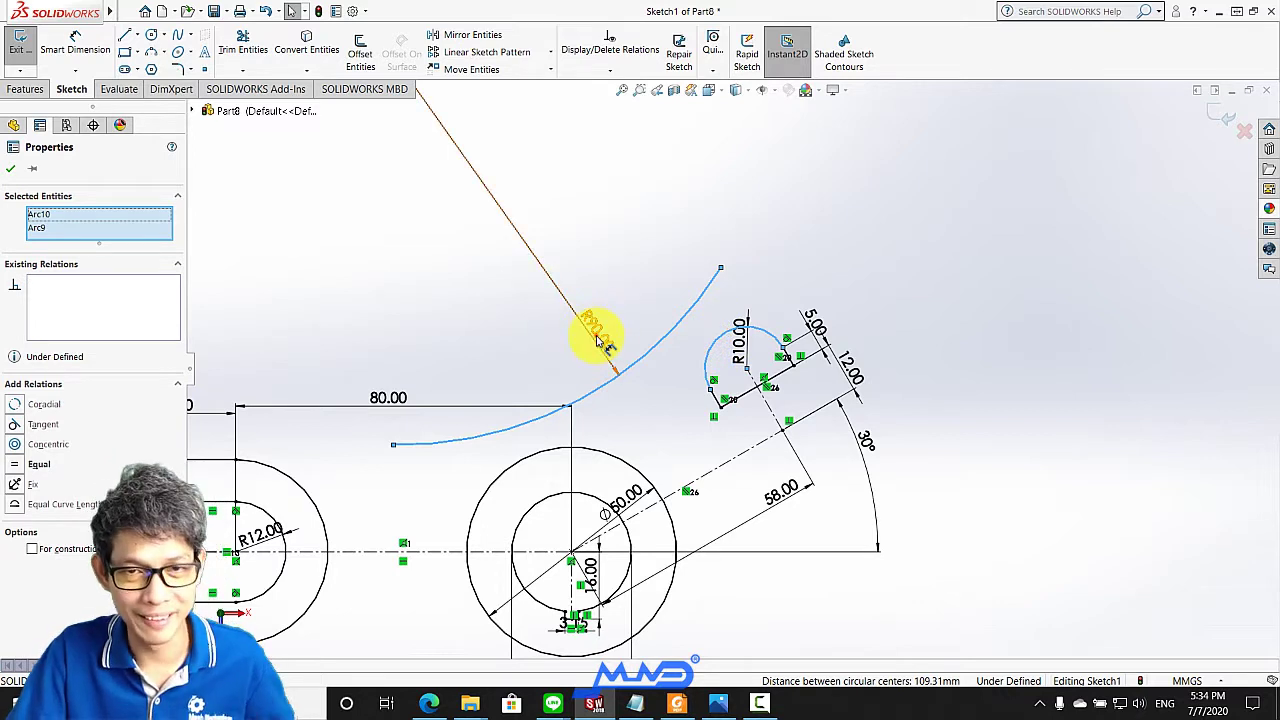
click(597, 341)
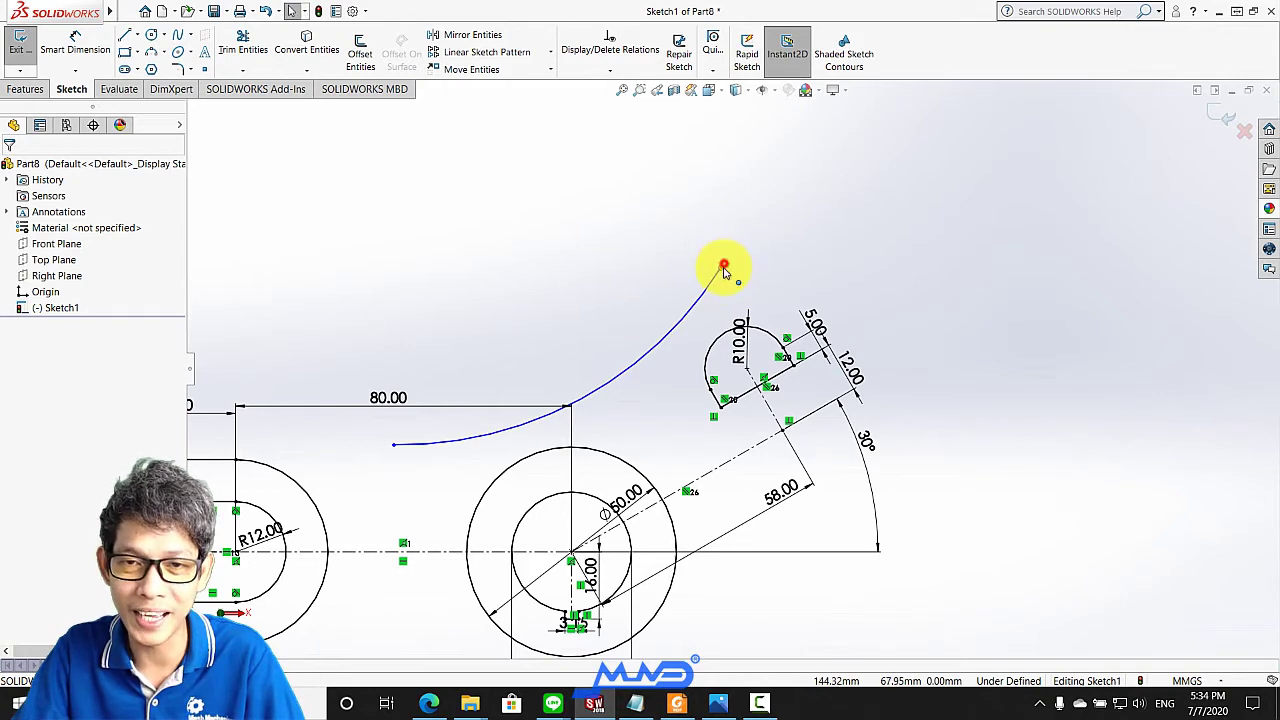
Reshape the arc into a larger bulge and re-dimension its radius to 90
drag(722, 267, 720, 228)
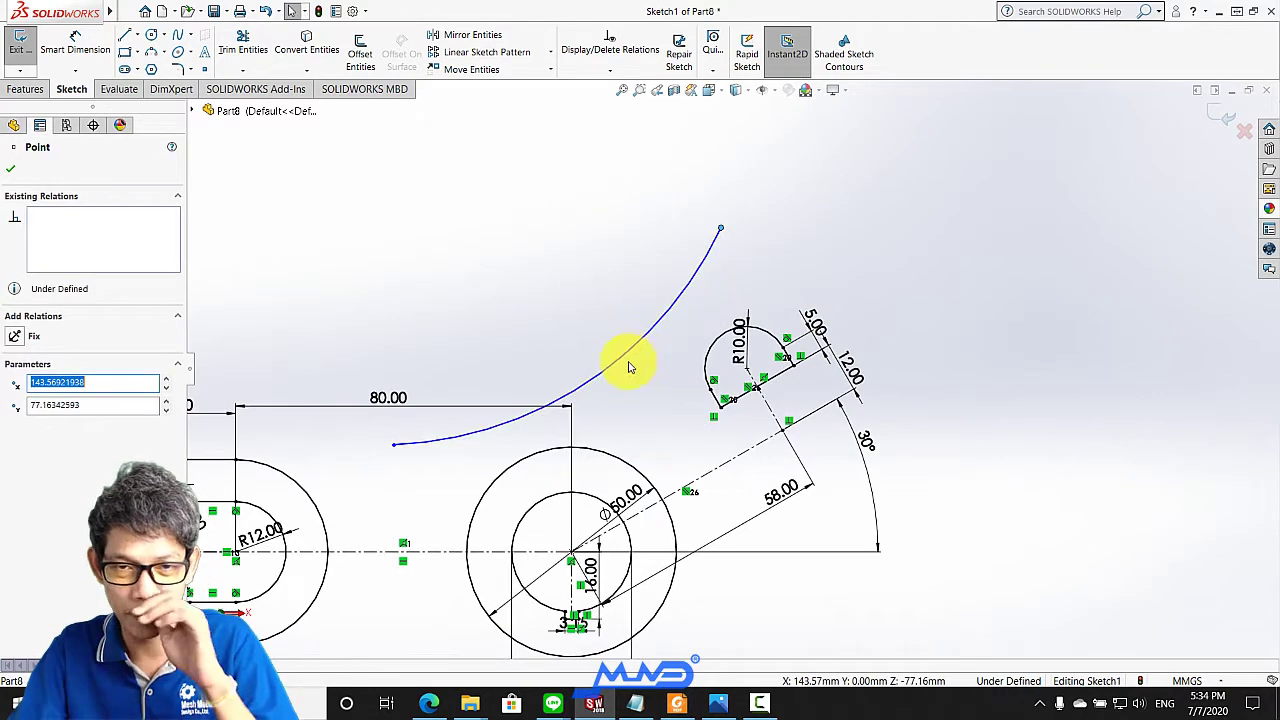
drag(617, 366, 557, 263)
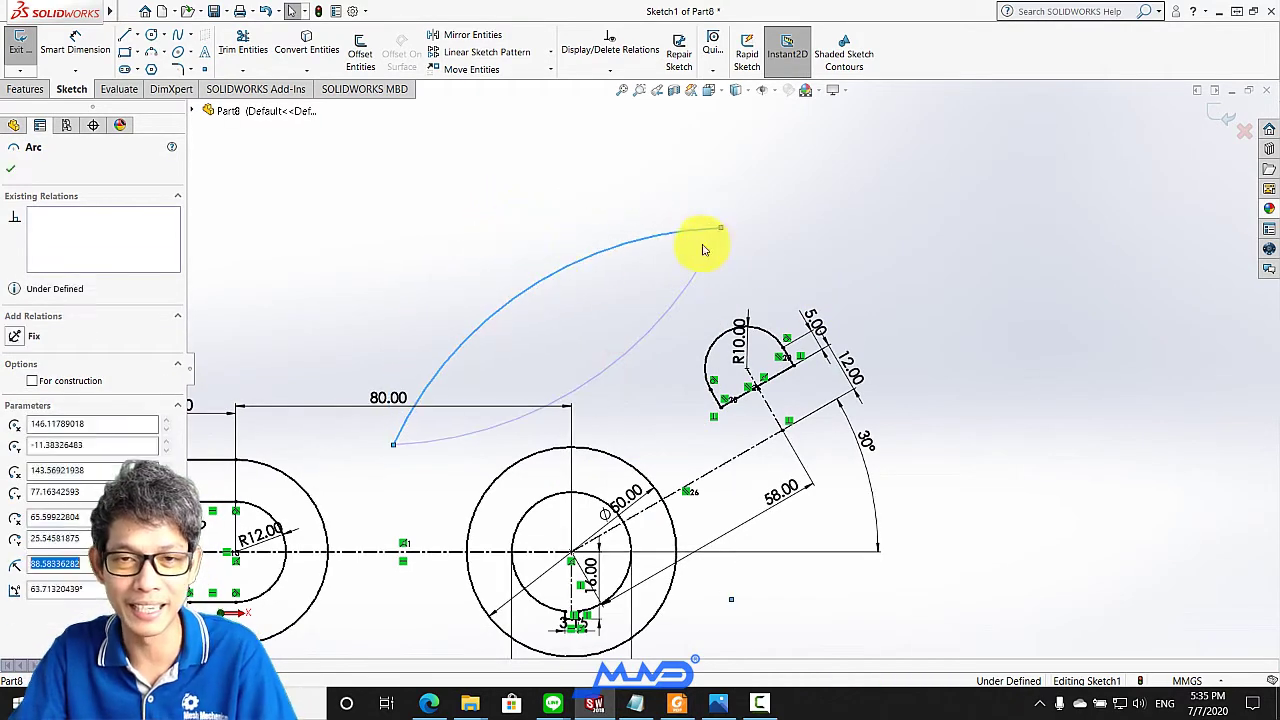
key(d)
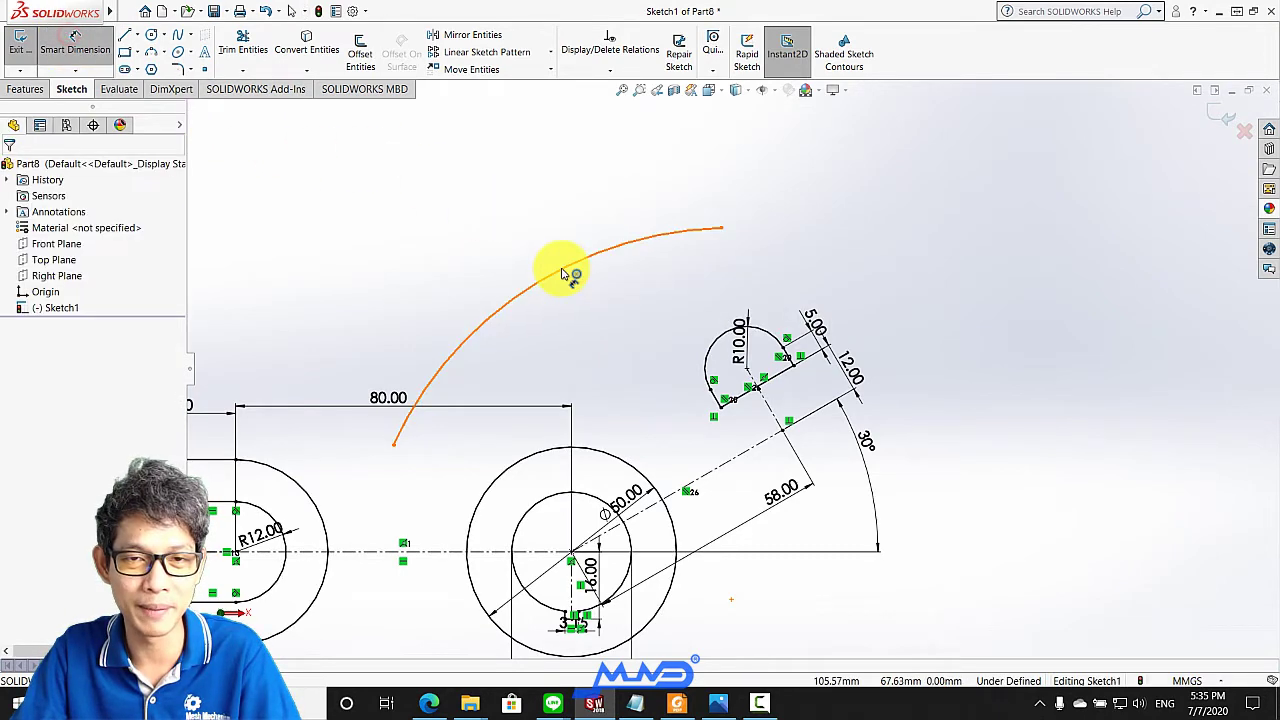
click(562, 268)
click(590, 338)
text(90)
key(Return)
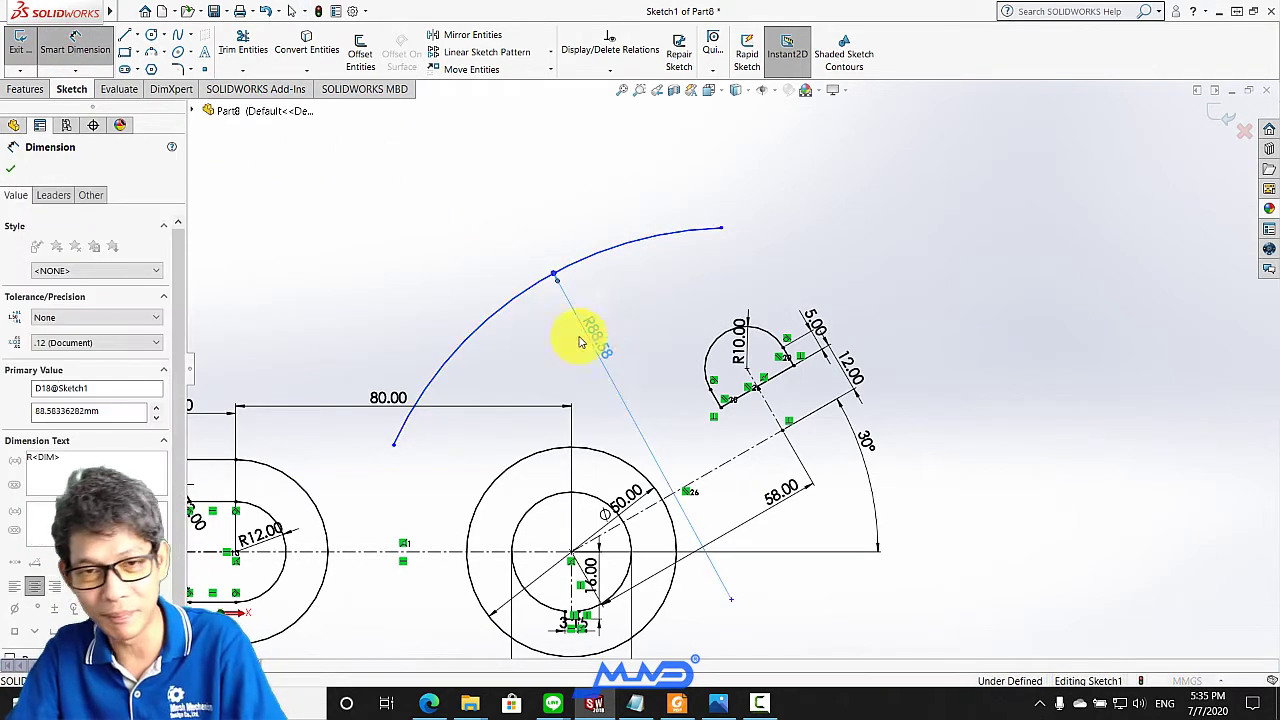
click(10, 168)
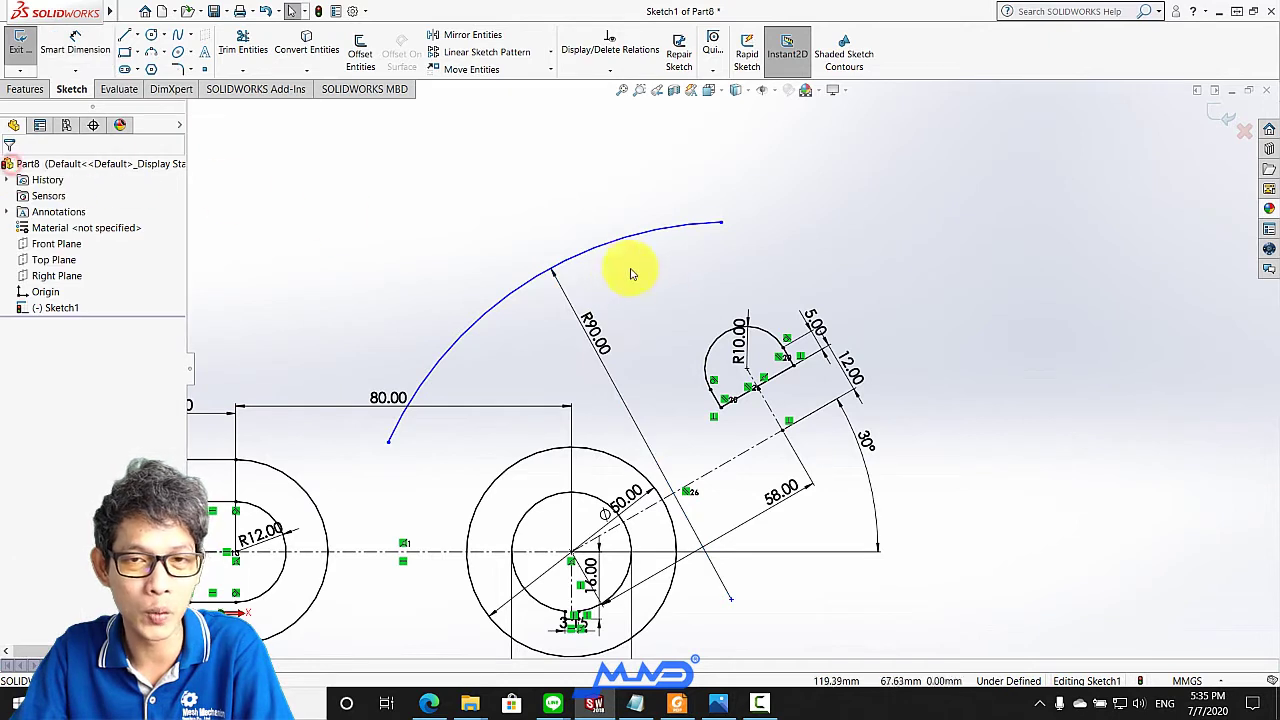
Make the R90 arc tangent to both the R10 arc and the large circle
click(678, 232)
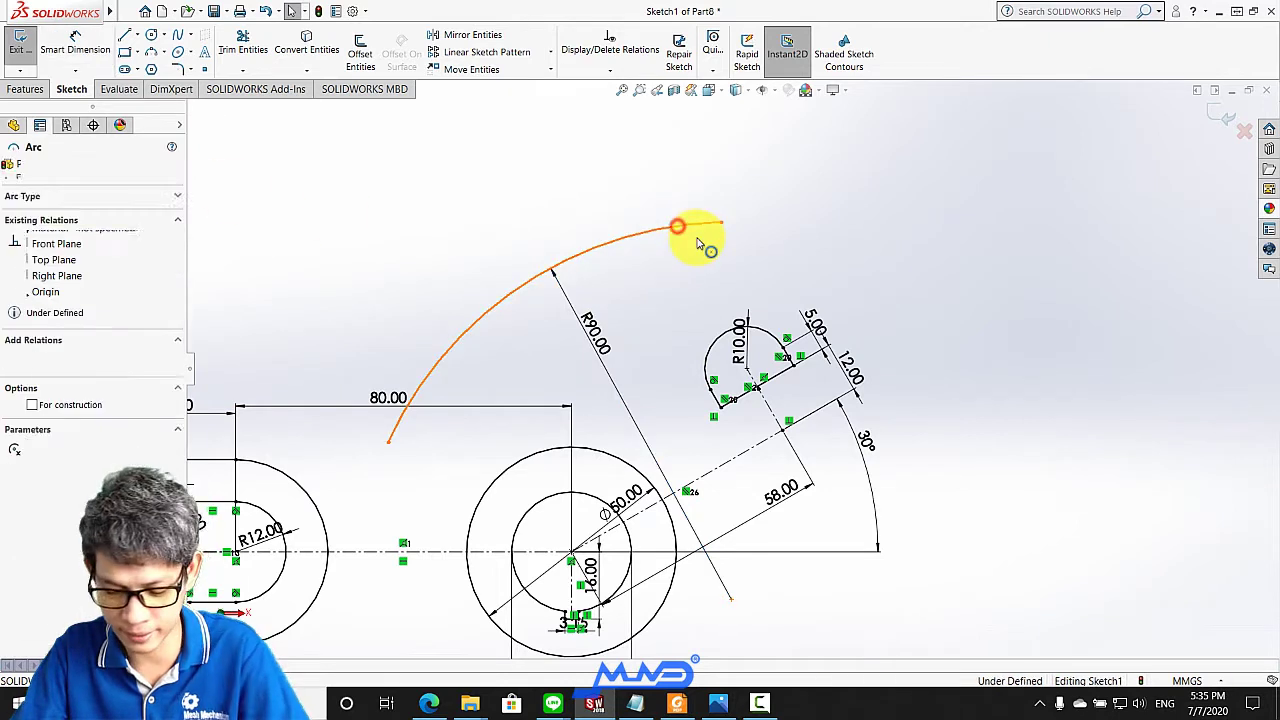
ctrl+click(722, 345)
click(18, 425)
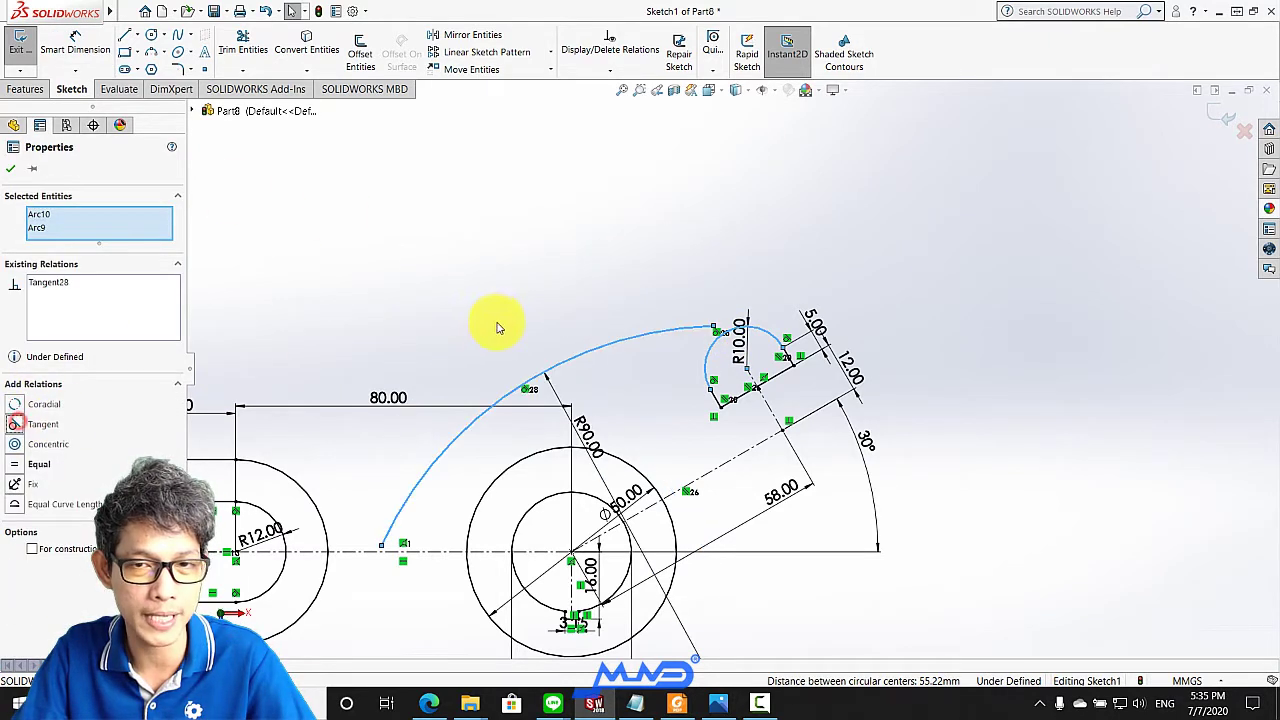
click(10, 168)
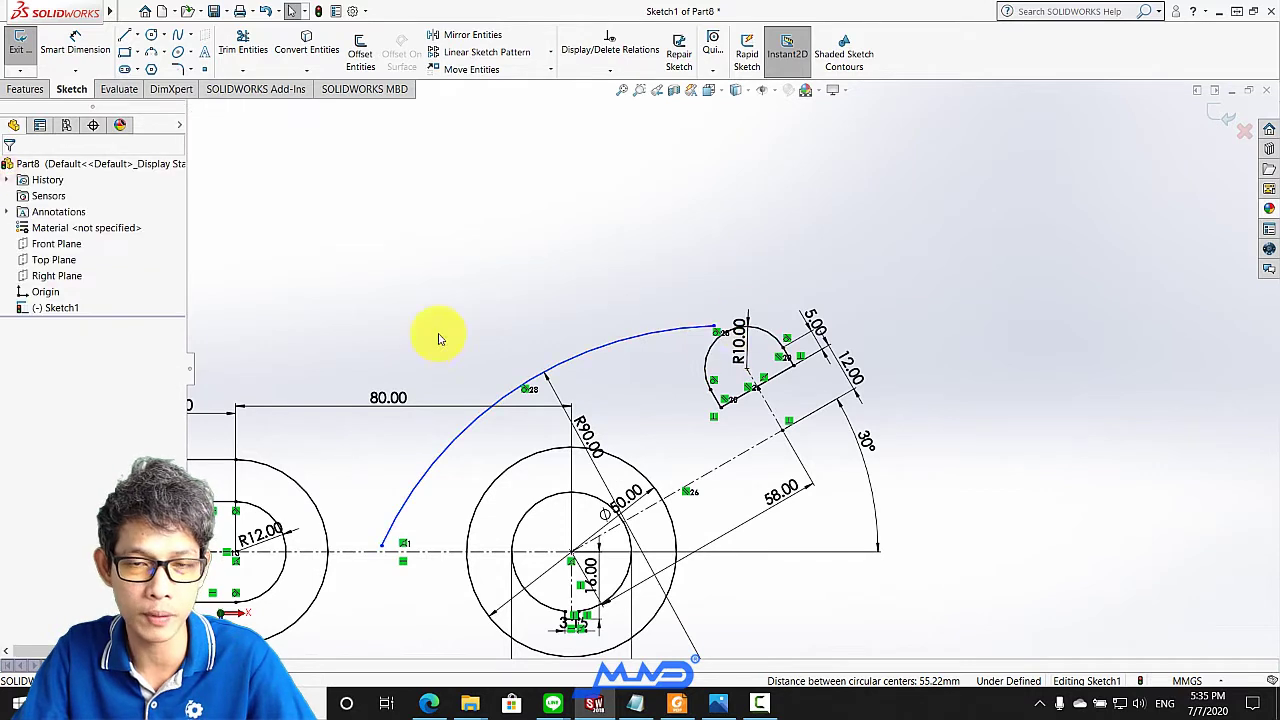
click(441, 458)
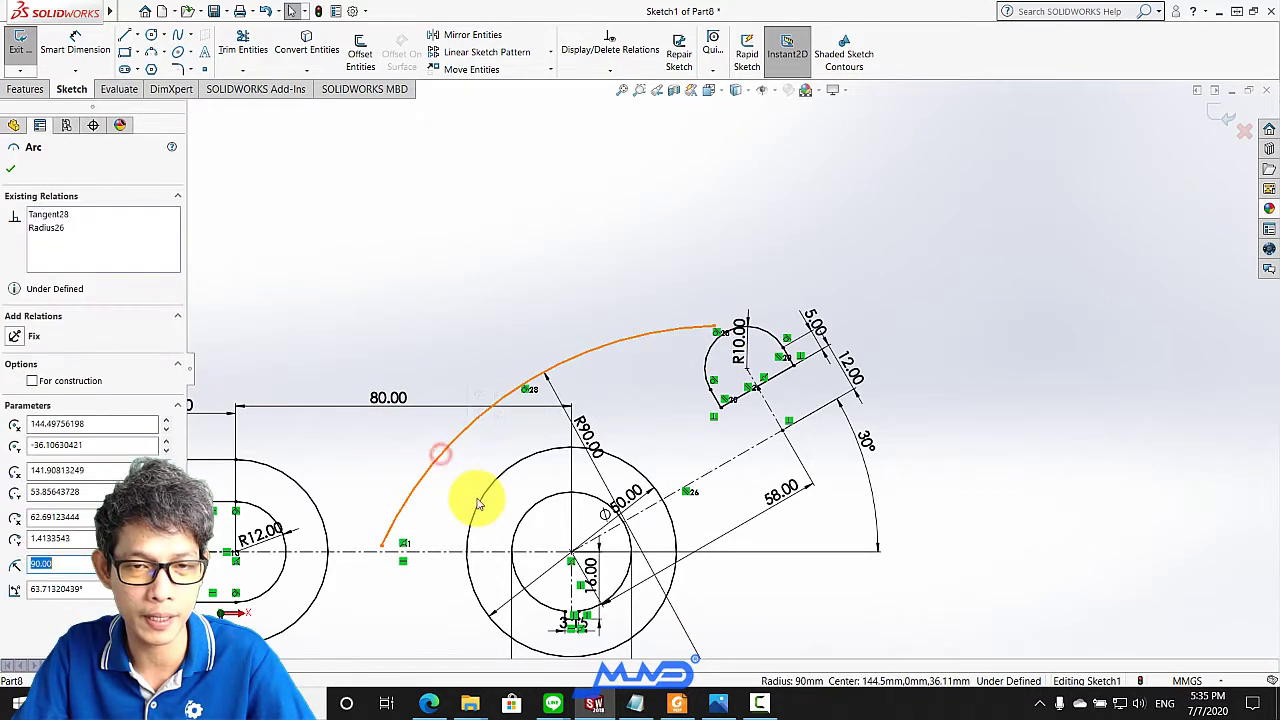
ctrl+click(485, 492)
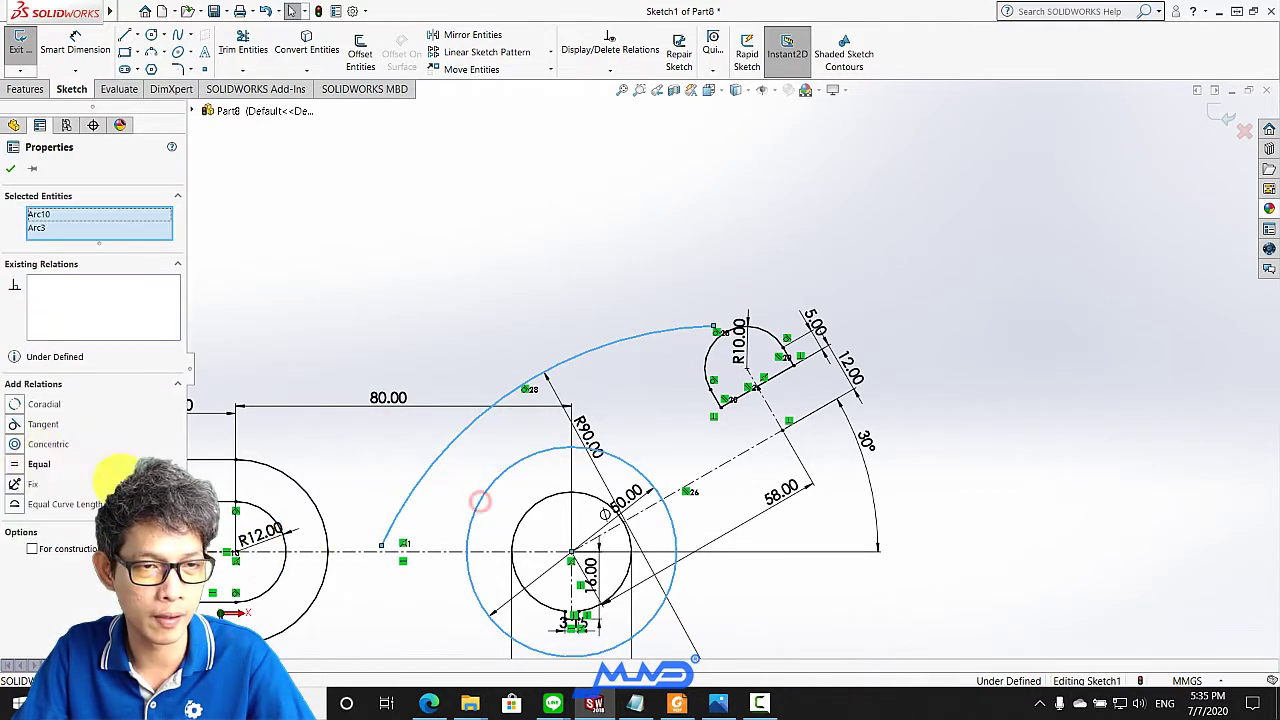
click(43, 424)
click(15, 169)
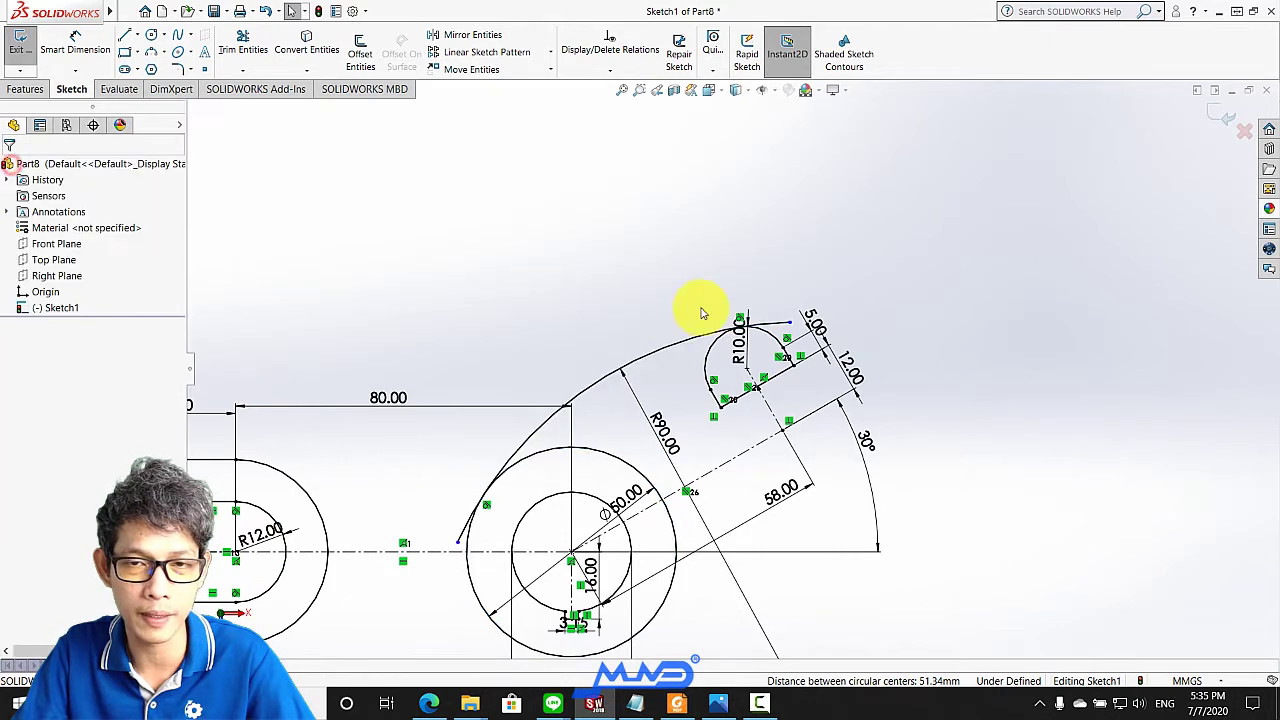
Trim the stray piece near the R10 arc and the leftover tail below the circle
click(248, 44)
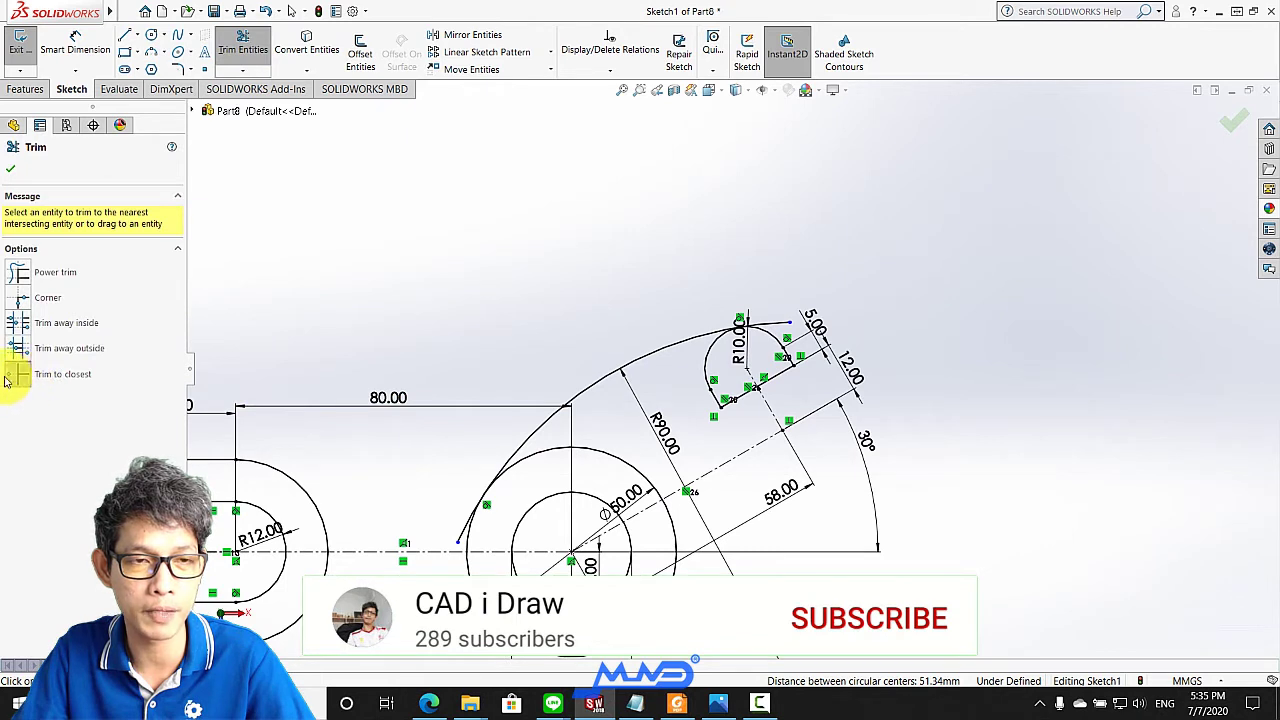
click(772, 330)
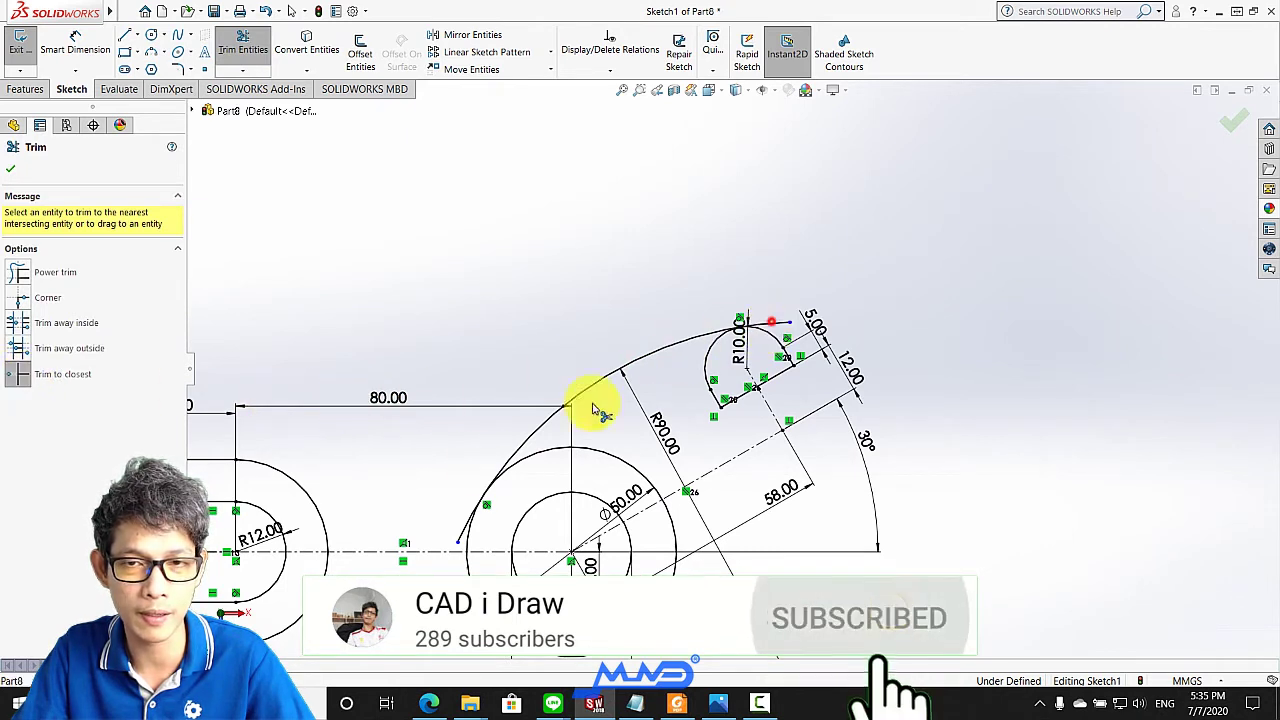
click(457, 537)
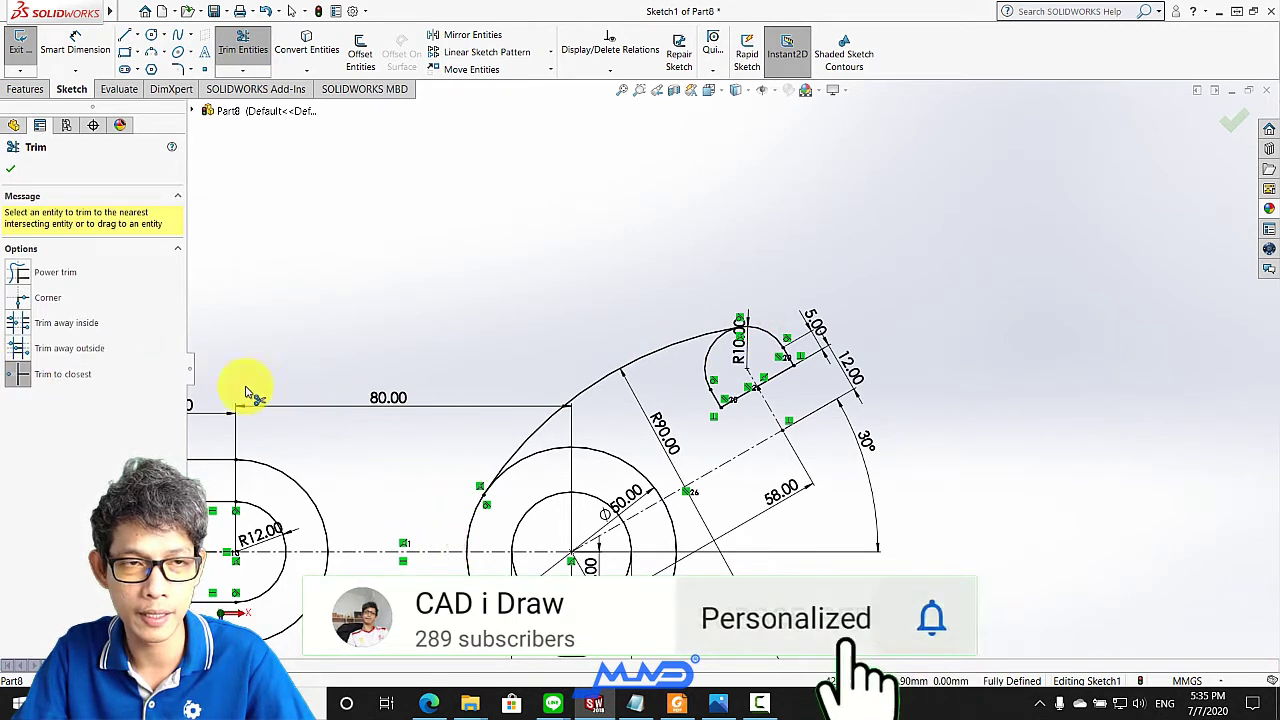
click(11, 169)
scroll(823, 434, up, 3)
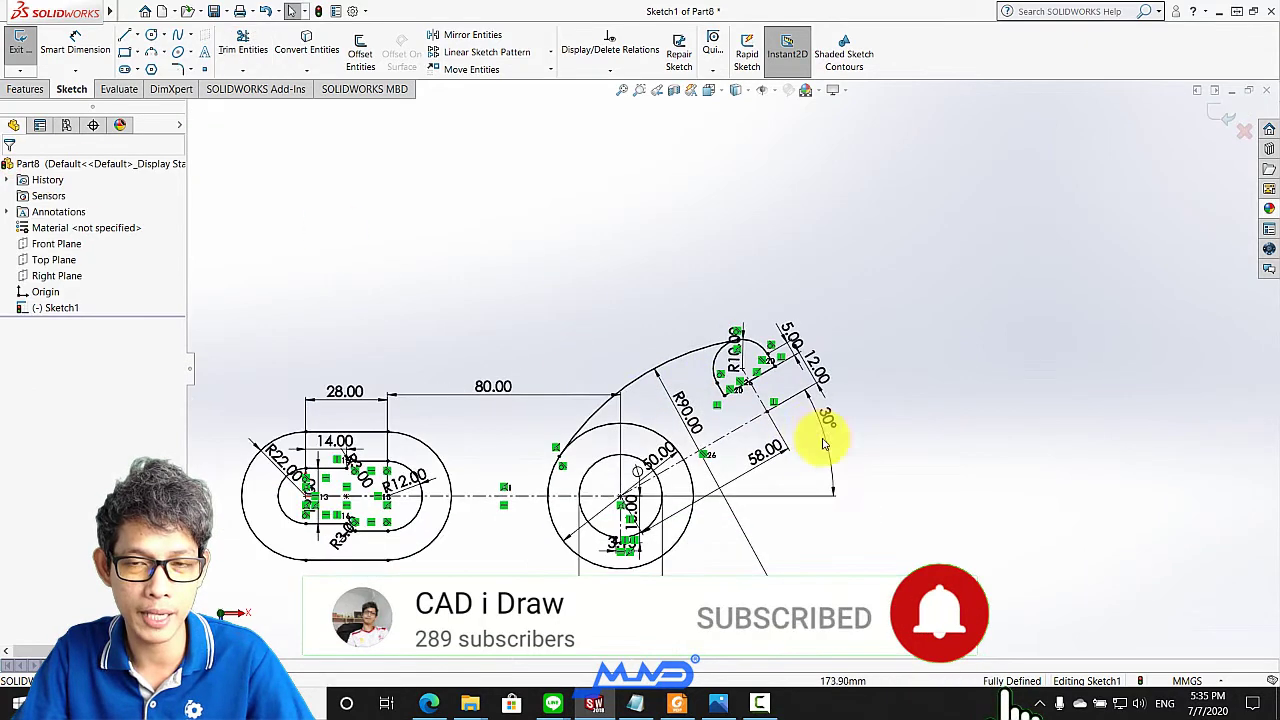
scroll(729, 471, down, 3)
scroll(668, 424, up, 1)
scroll(665, 424, up, 1)
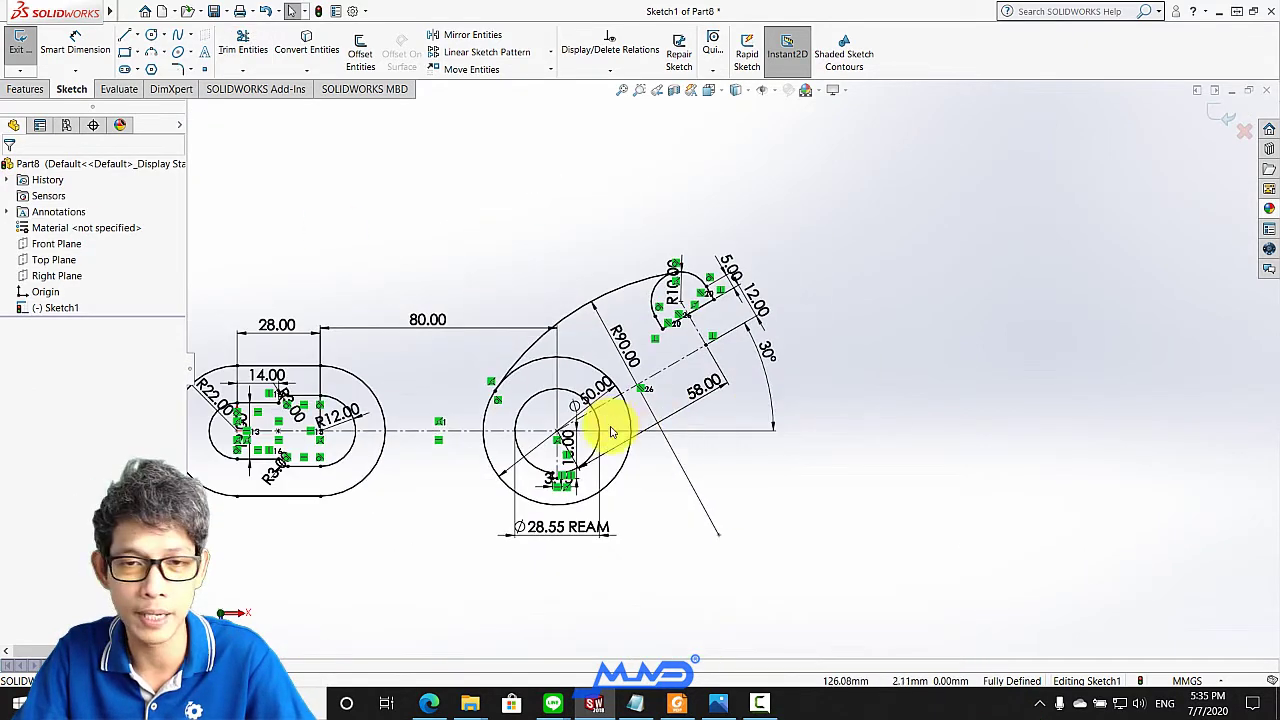
scroll(590, 505, down, 1)
scroll(590, 497, down, 1)
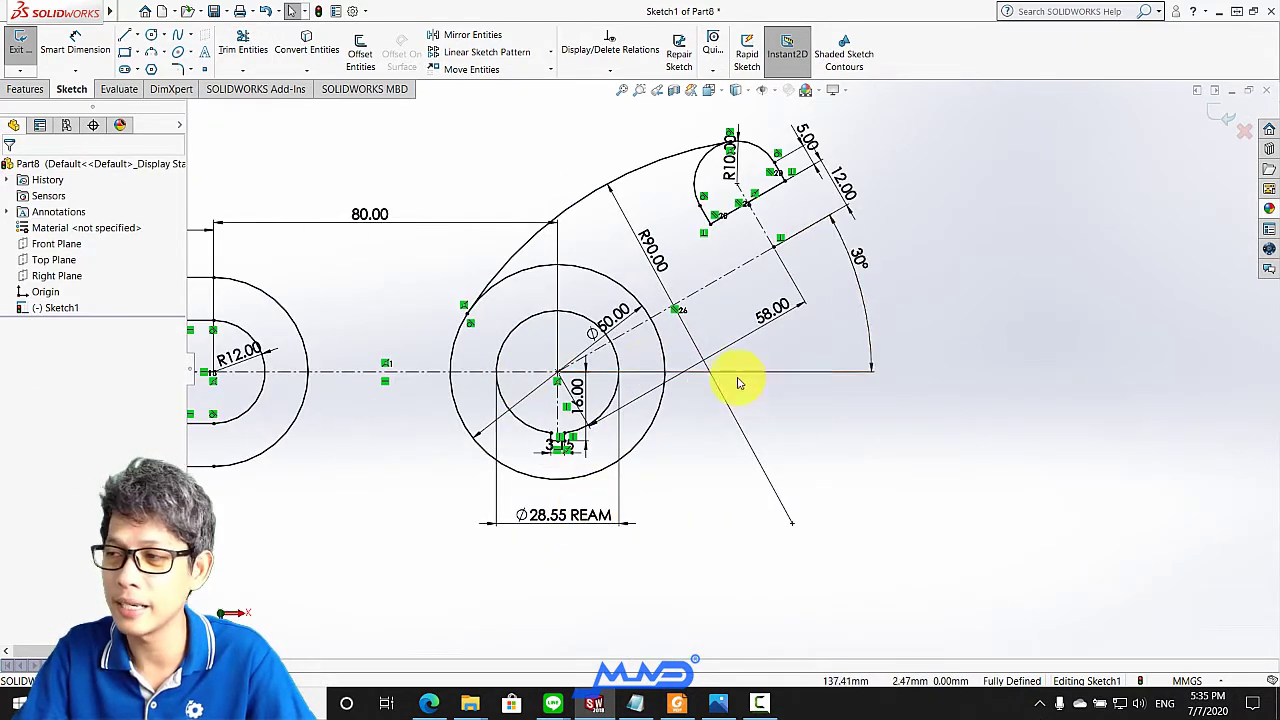
scroll(723, 380, up, 1)
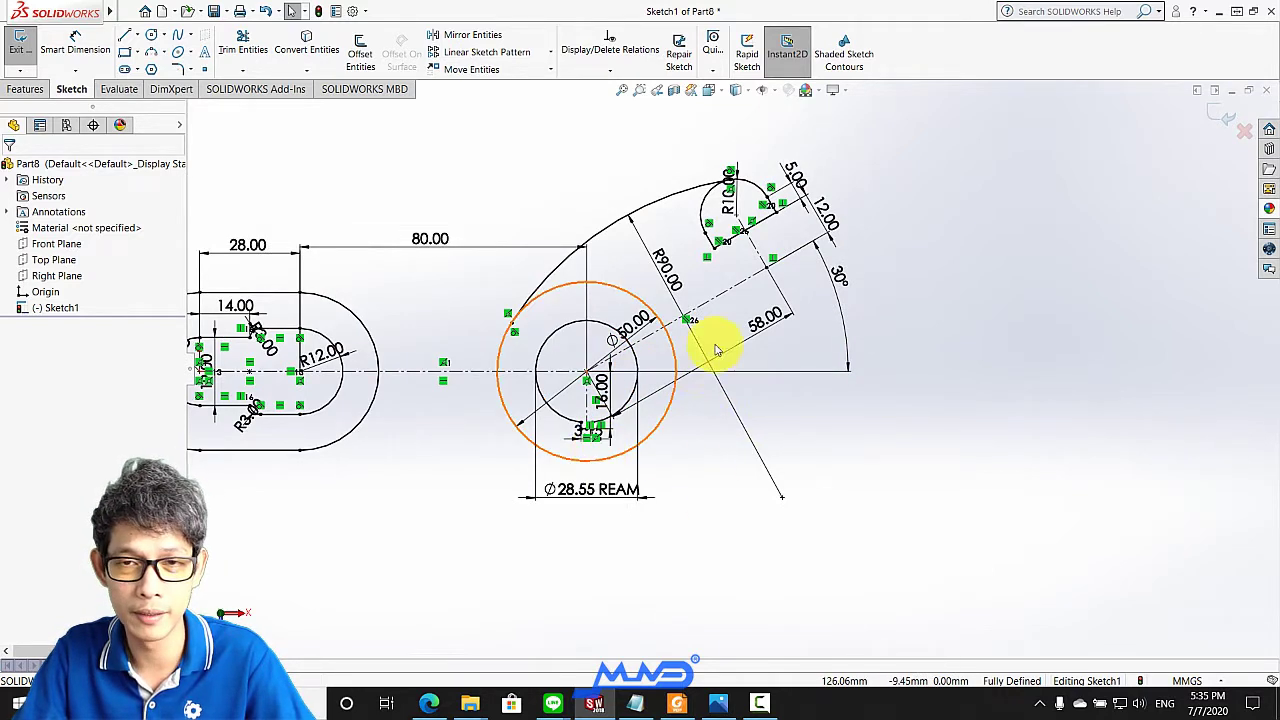
Draw a centerline from the hub circle's centre down and to the right
click(139, 36)
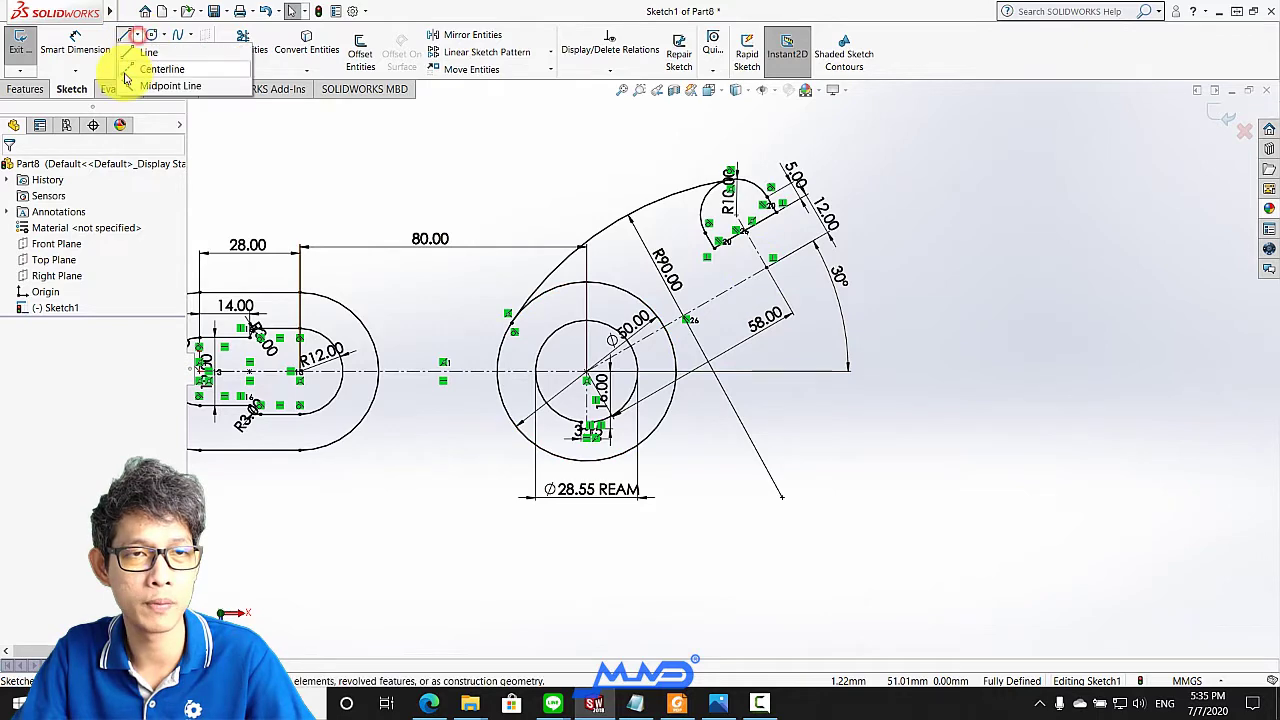
click(160, 69)
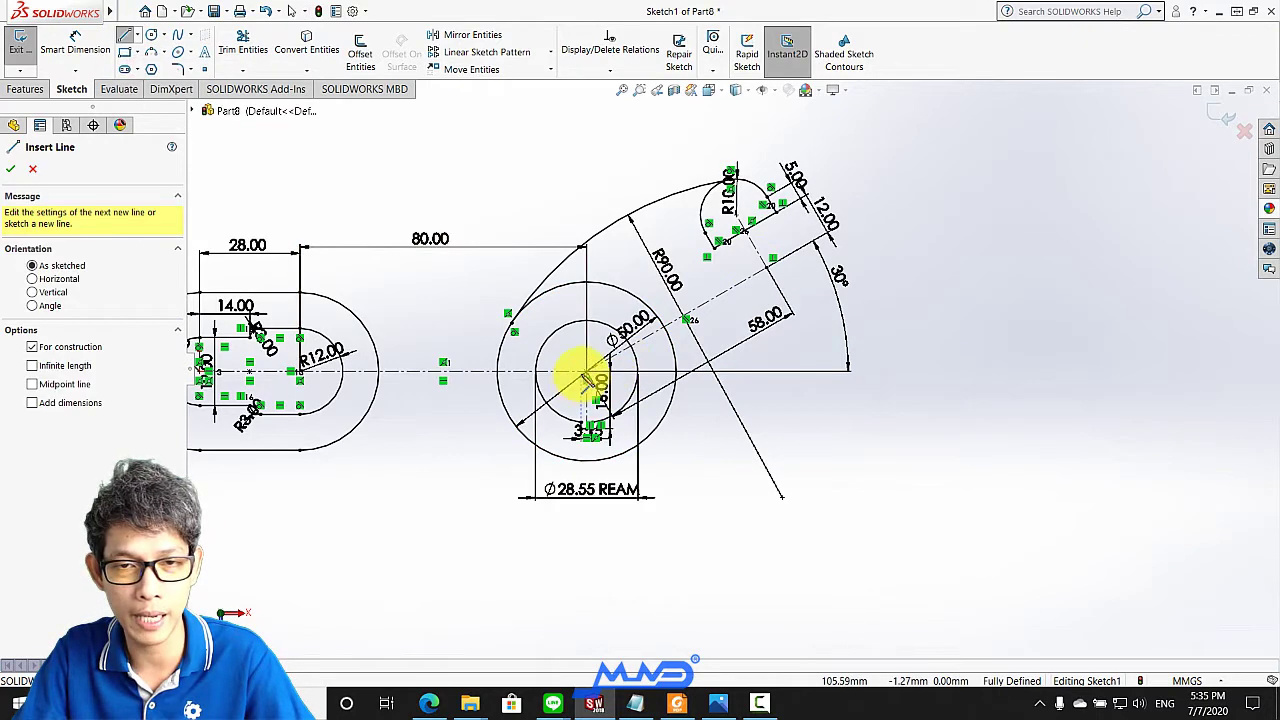
click(587, 372)
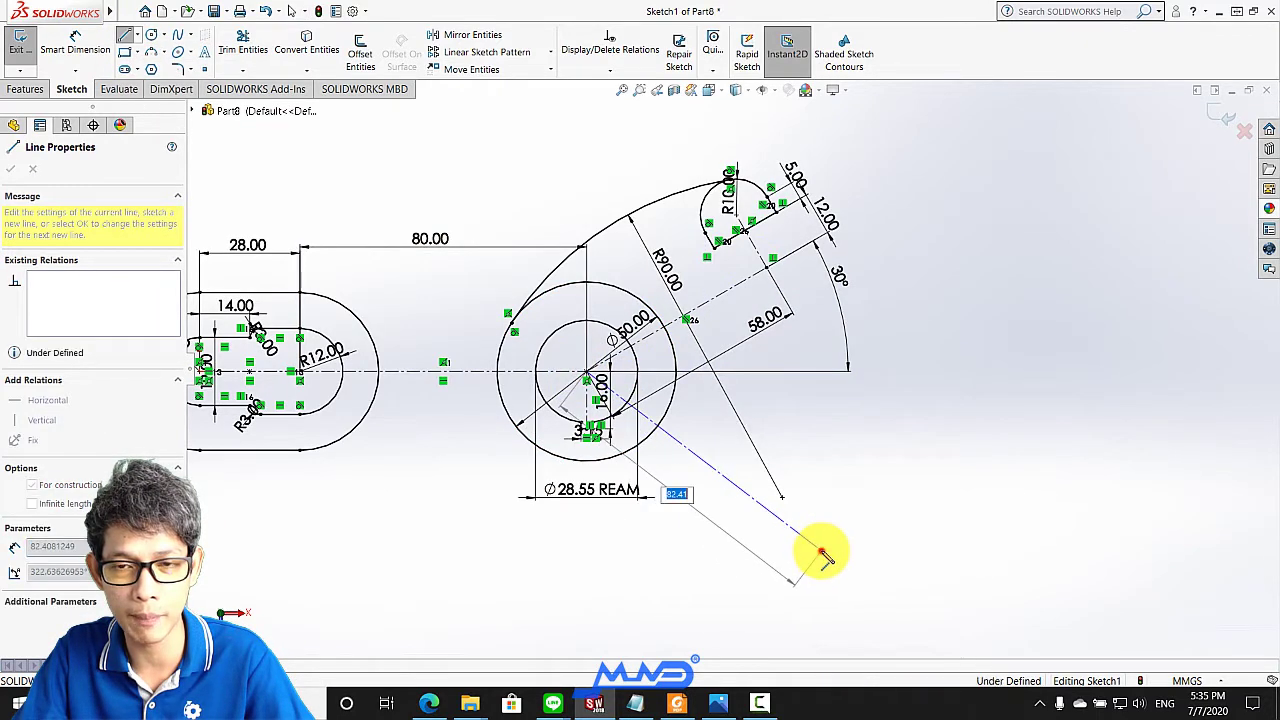
click(820, 550)
click(125, 35)
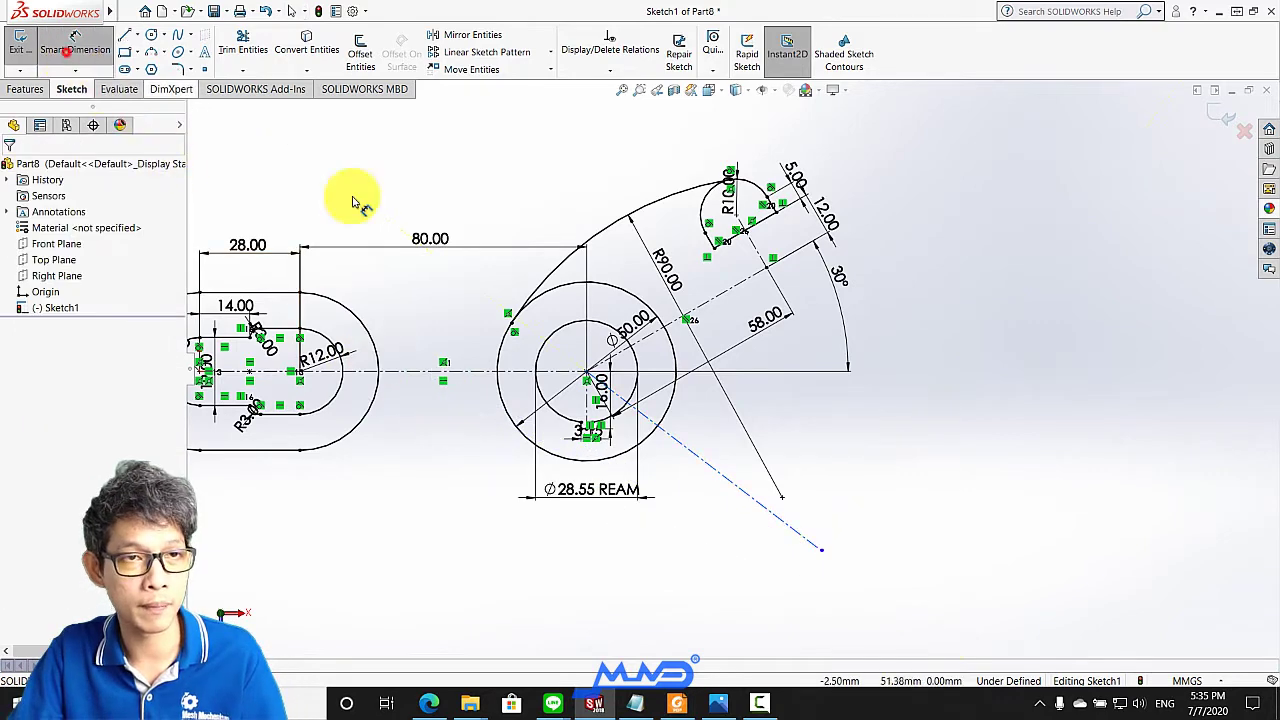
Set the angled centerline at 45° to the horizontal centerline
click(745, 493)
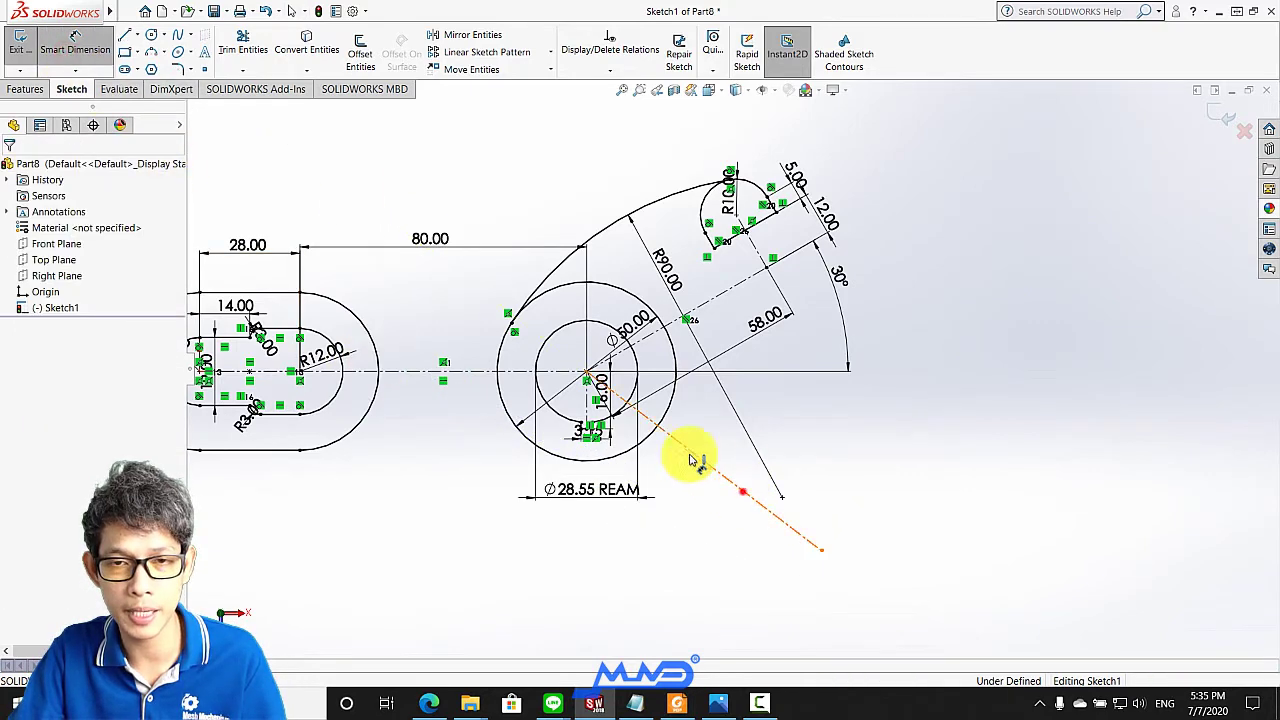
click(548, 376)
click(916, 480)
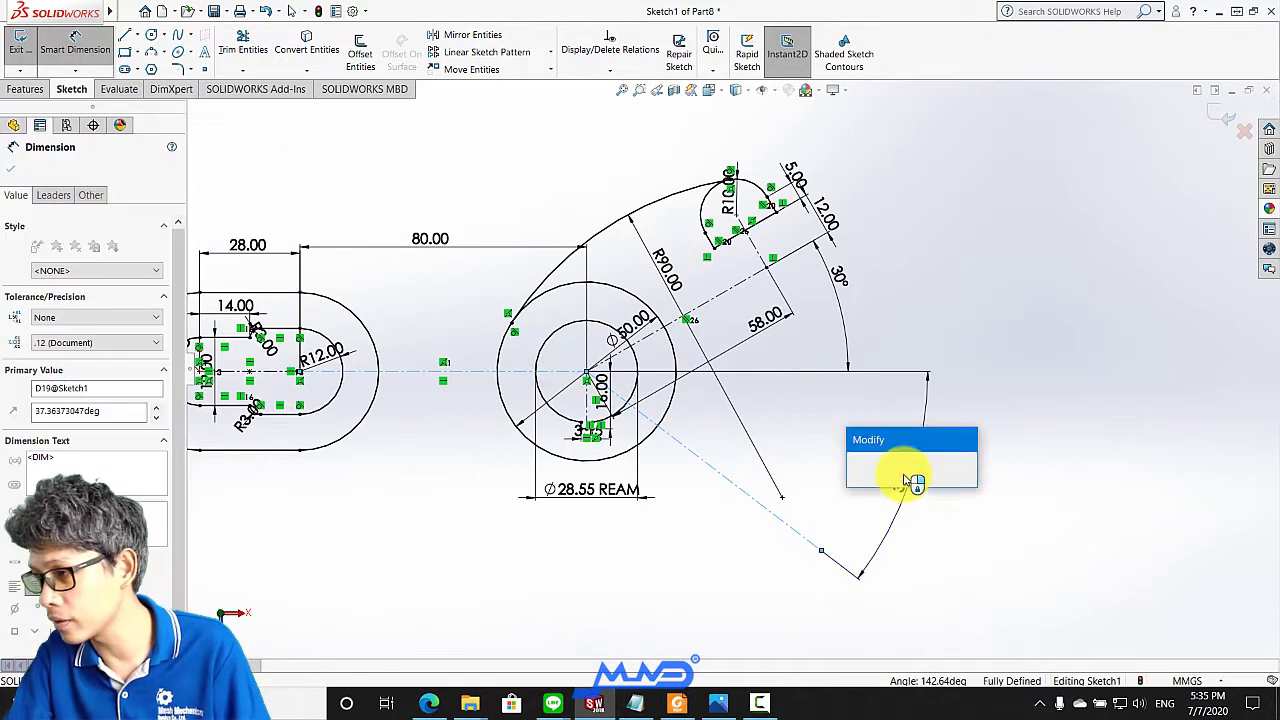
text(45)
key(Return)
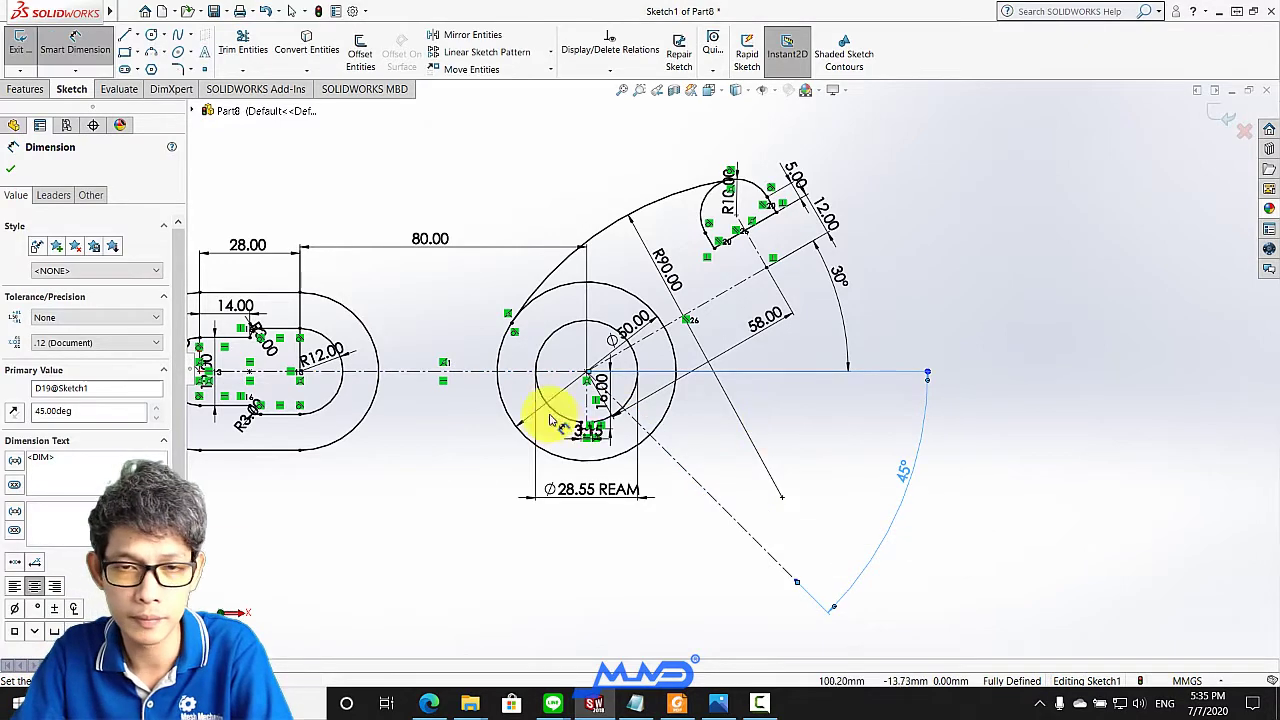
scroll(600, 395, down, 2)
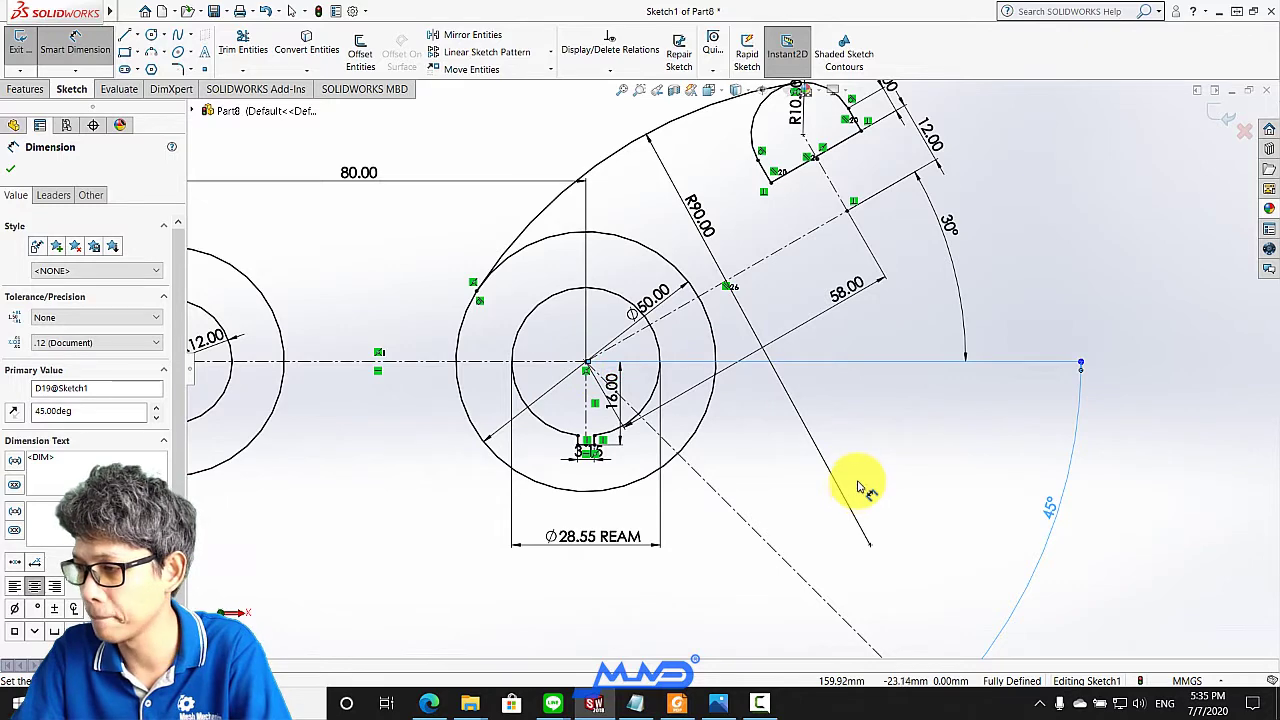
scroll(850, 481, up, 2)
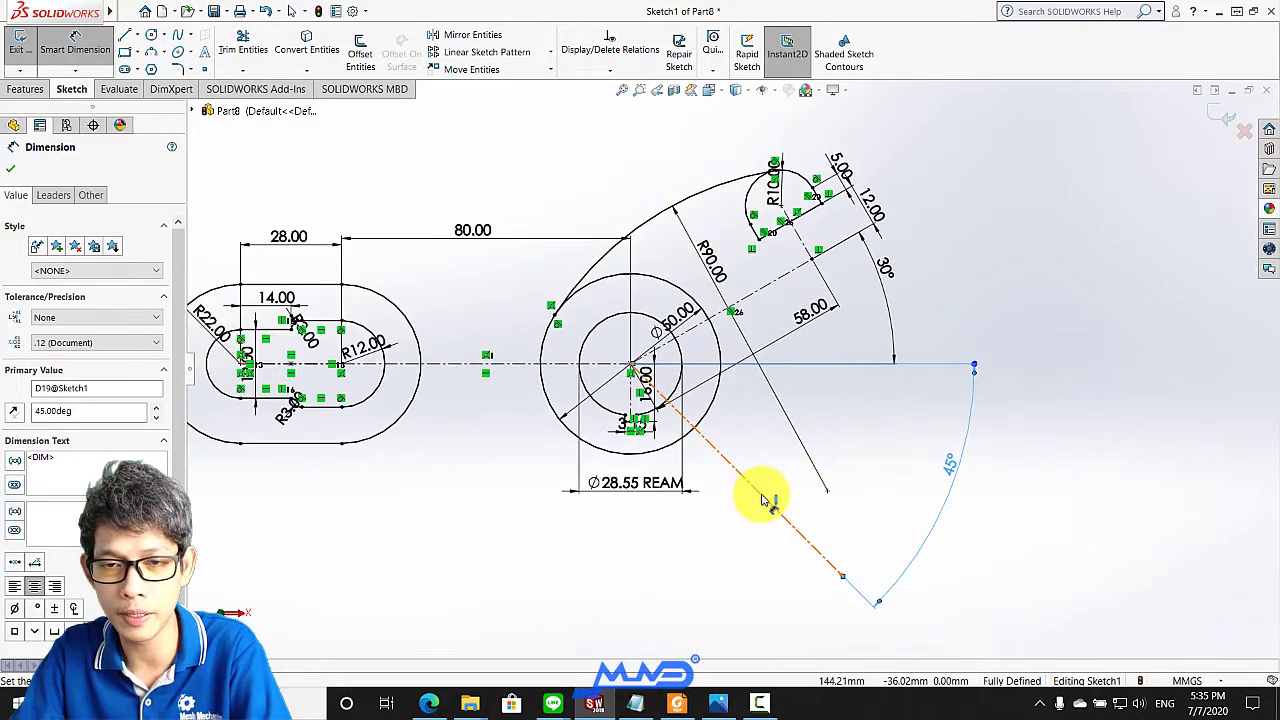
Dimension the angled centerline's length to 54 mm
click(762, 500)
click(748, 515)
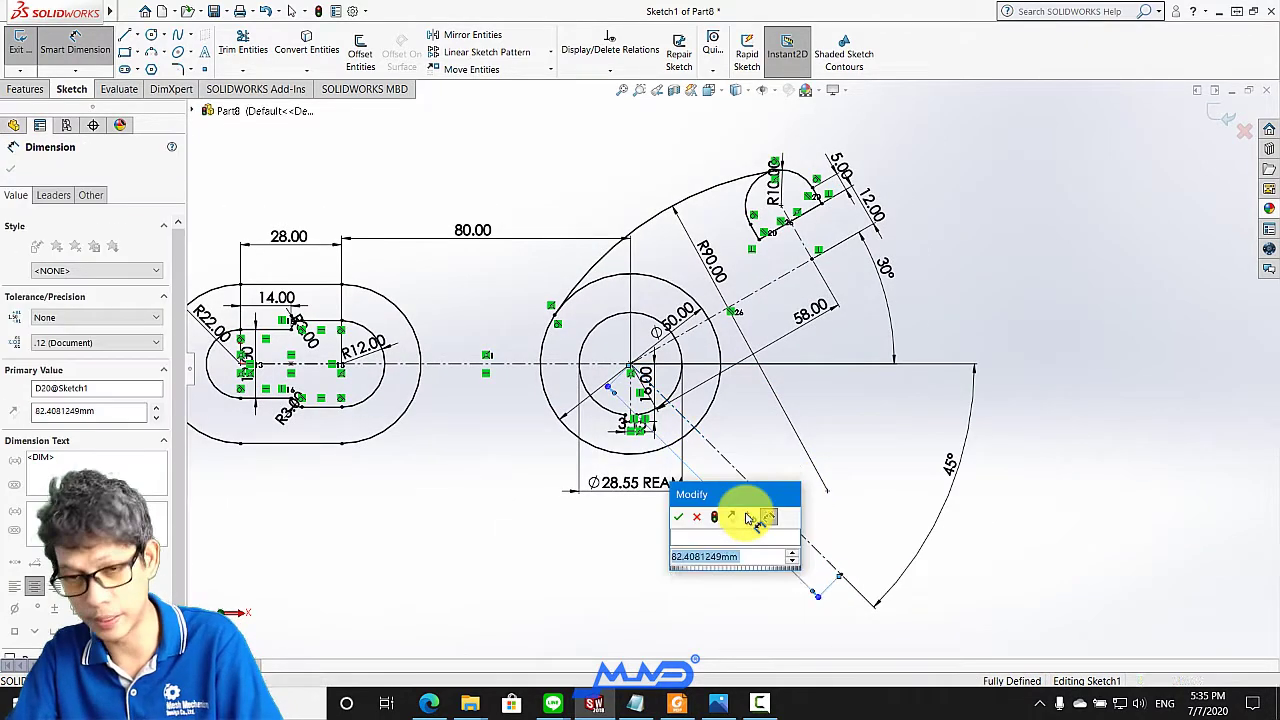
text(54)
key(Return)
click(10, 170)
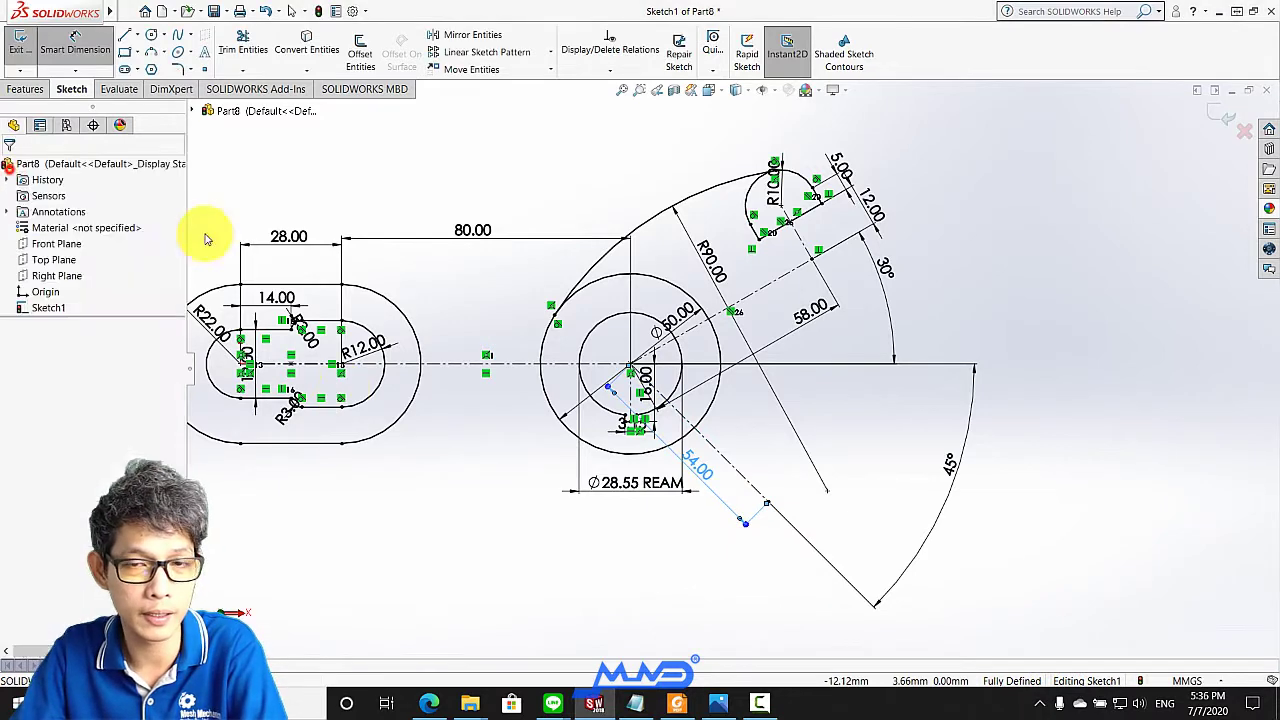
scroll(734, 489, down, 1)
Move the Ø28.55 REAM label above the hub circle and the 54.00 dimension further out
mouse_move(618, 481)
mouse_down()
mouse_move(535, 212)
mouse_move(410, 196)
mouse_up()
mouse_move(690, 448)
mouse_down()
mouse_move(658, 500)
mouse_move(662, 560)
mouse_up()
click(691, 486)
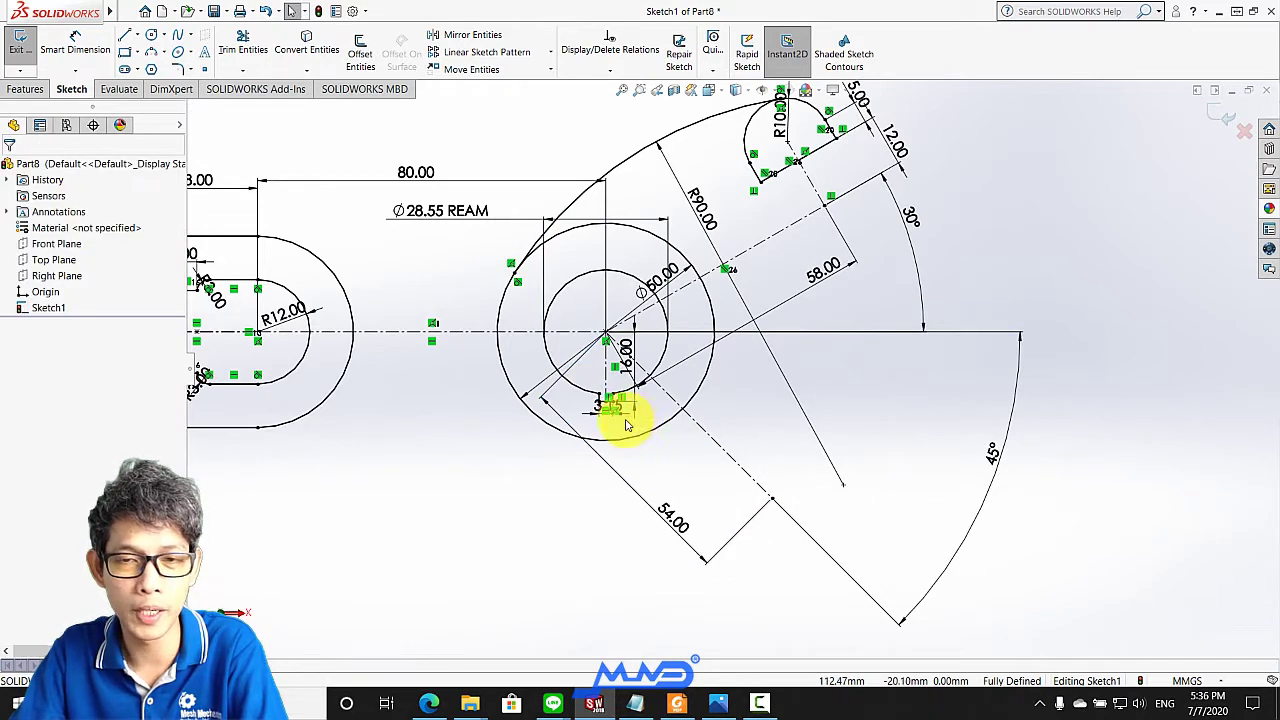
scroll(626, 425, up, 1)
scroll(757, 466, down, 1)
scroll(765, 467, up, 1)
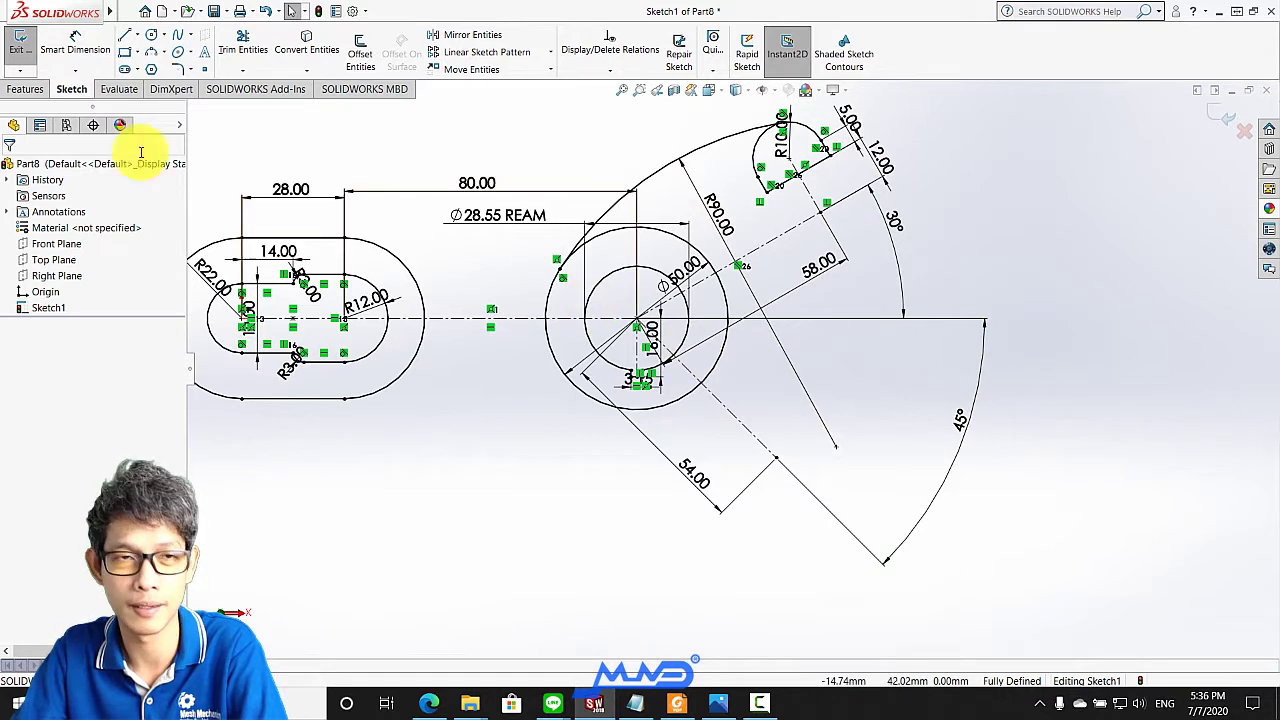
Switch to the Features tab and back to Sketch, then start the Line tool
click(25, 88)
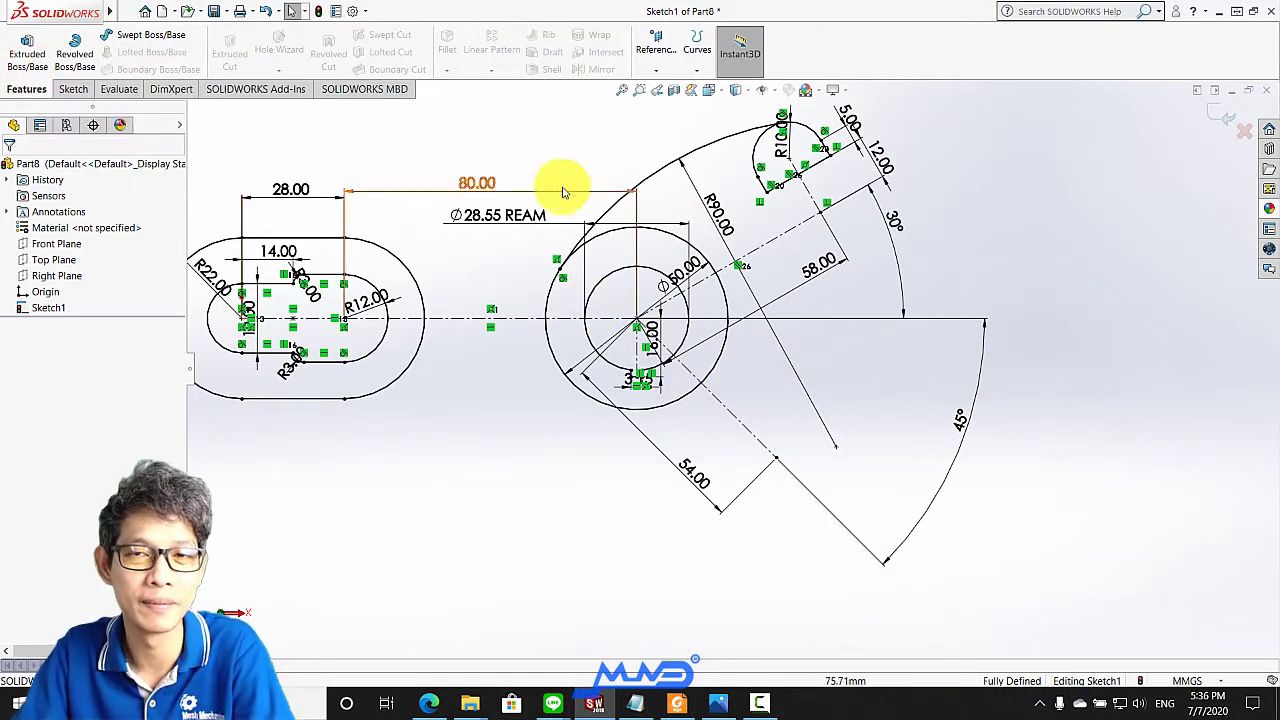
click(72, 89)
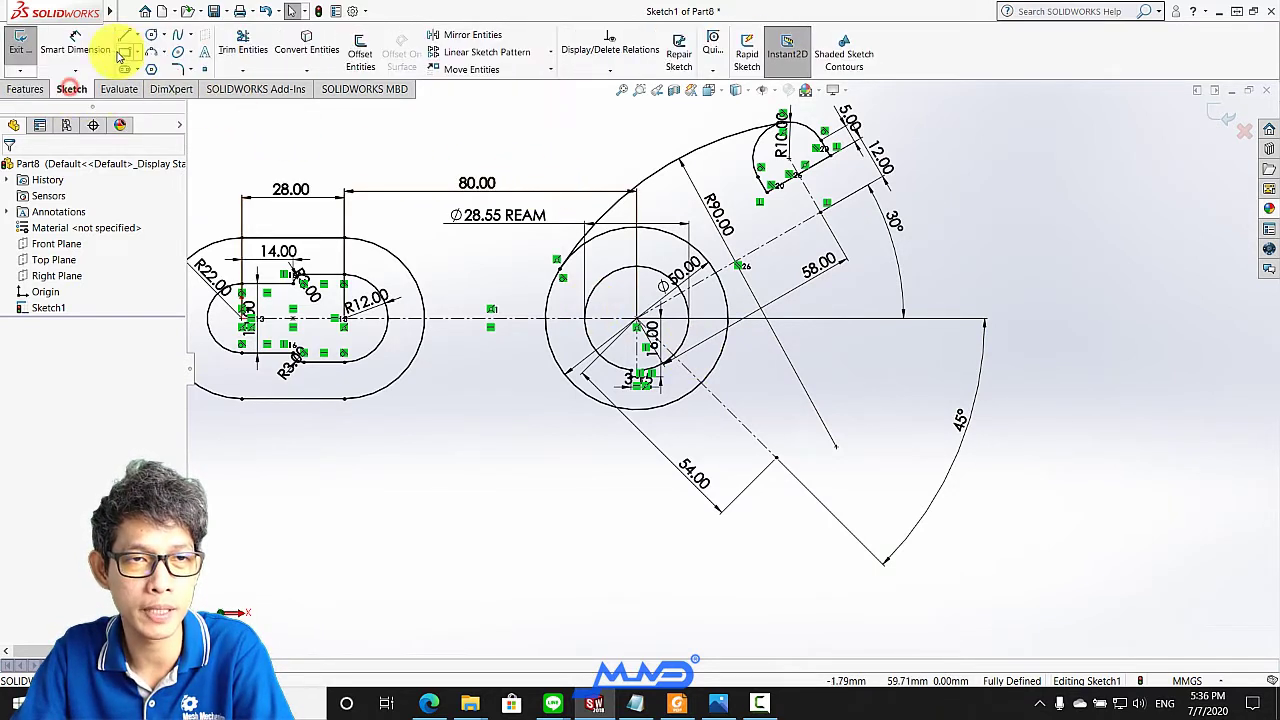
click(124, 37)
Sketch the slot from the centerline end: a straight edge, a tangent arc, and a closing return edge
scroll(686, 423, down, 2)
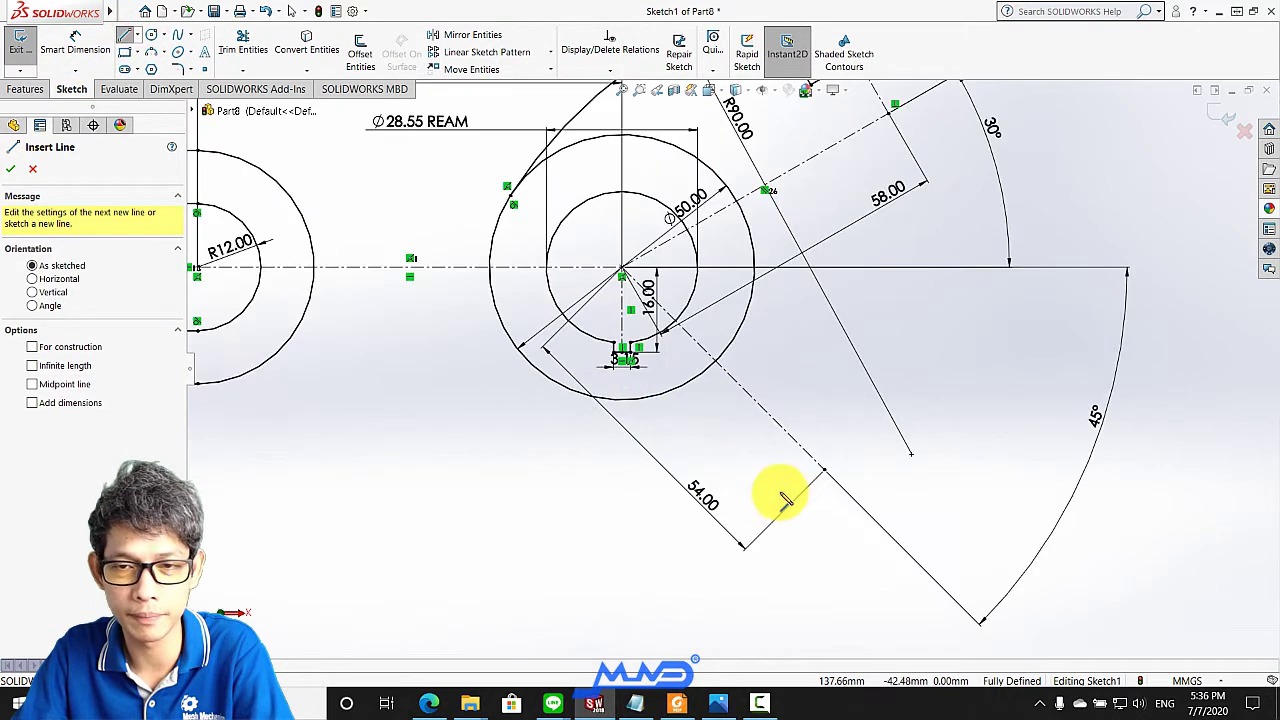
click(812, 459)
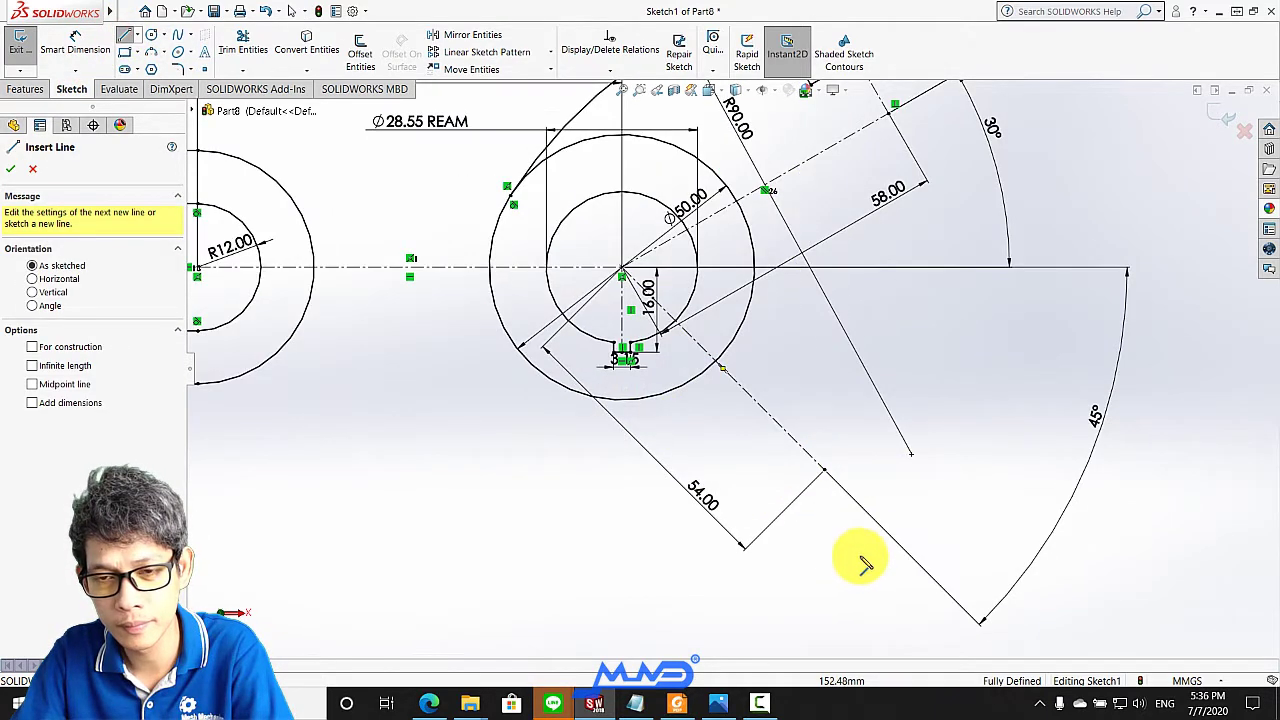
click(803, 452)
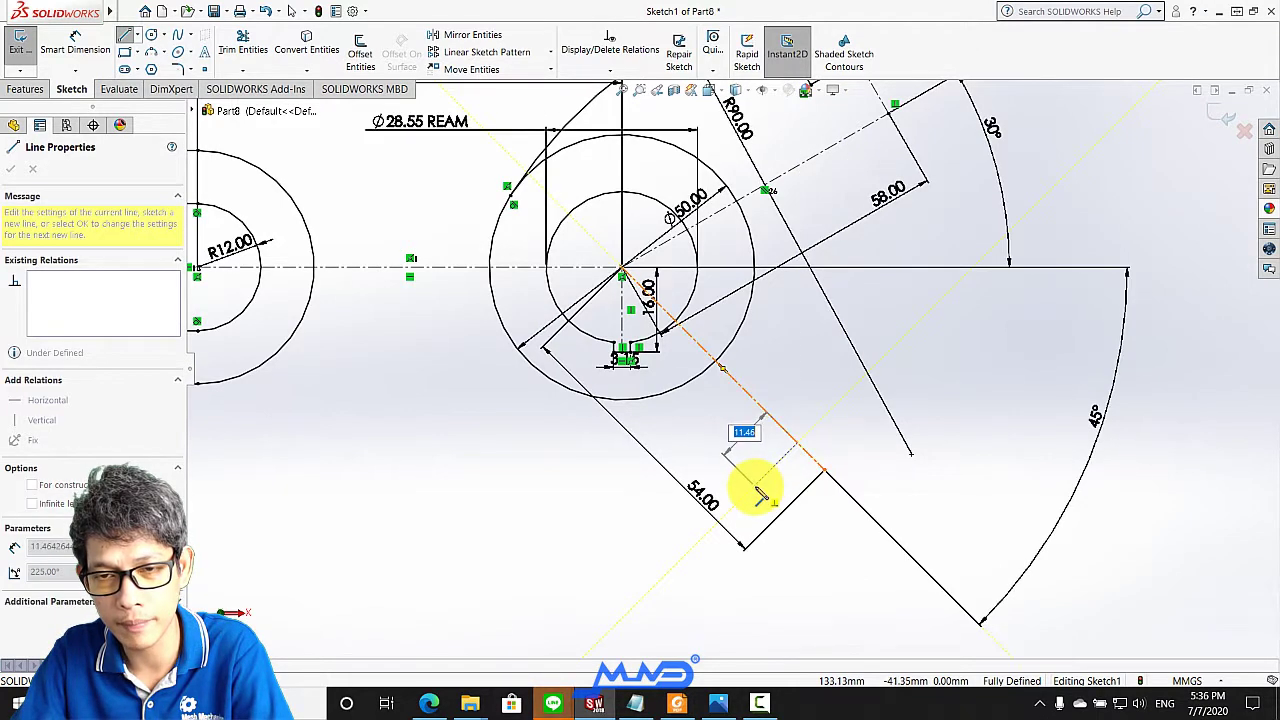
click(775, 480)
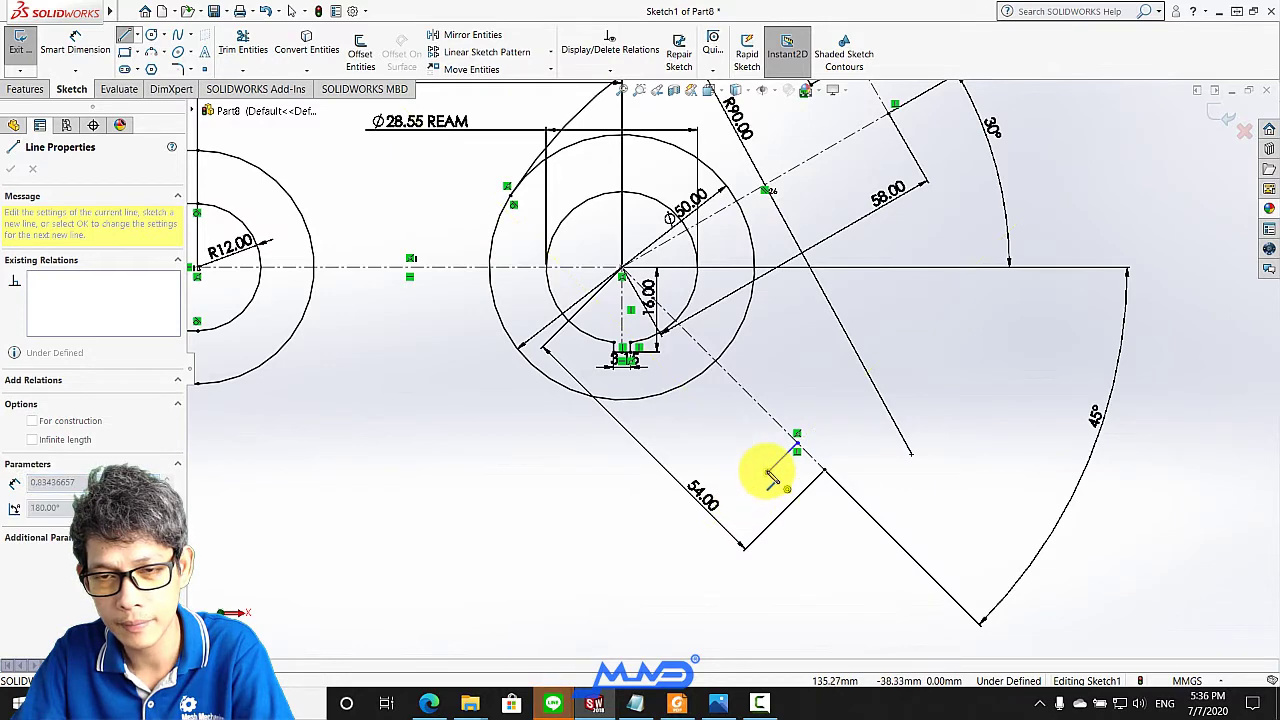
key(a)
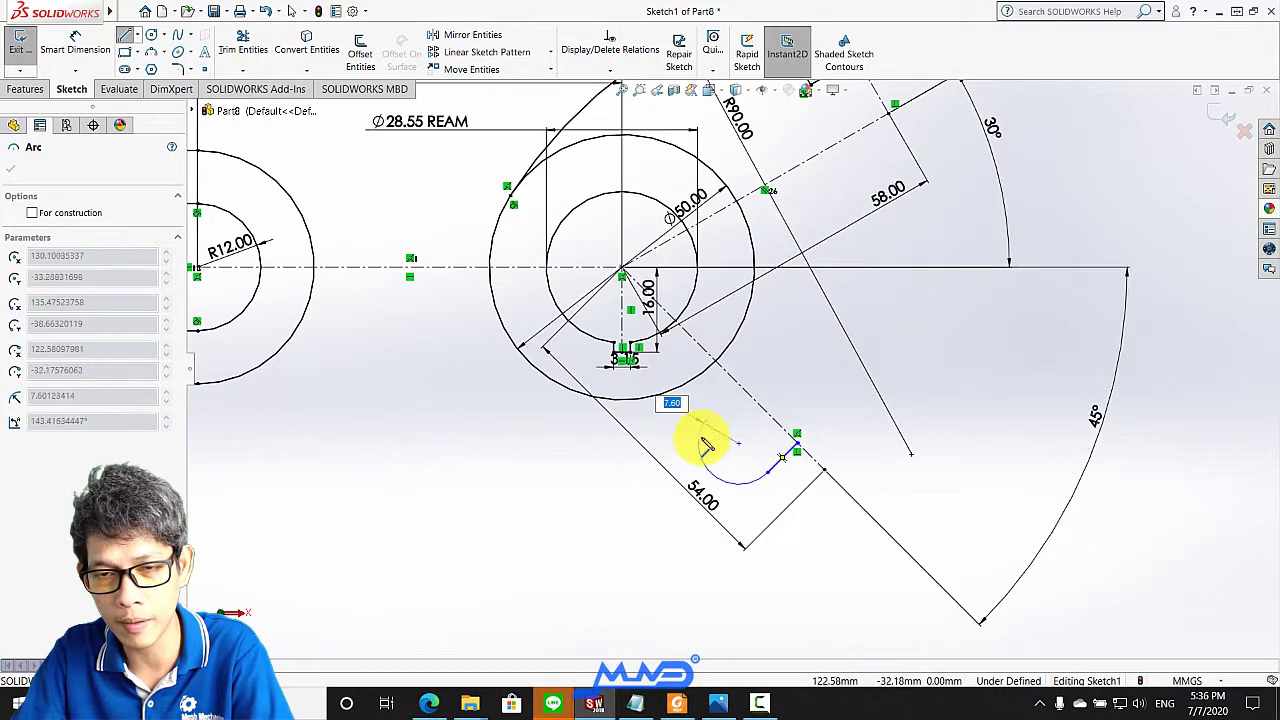
click(716, 422)
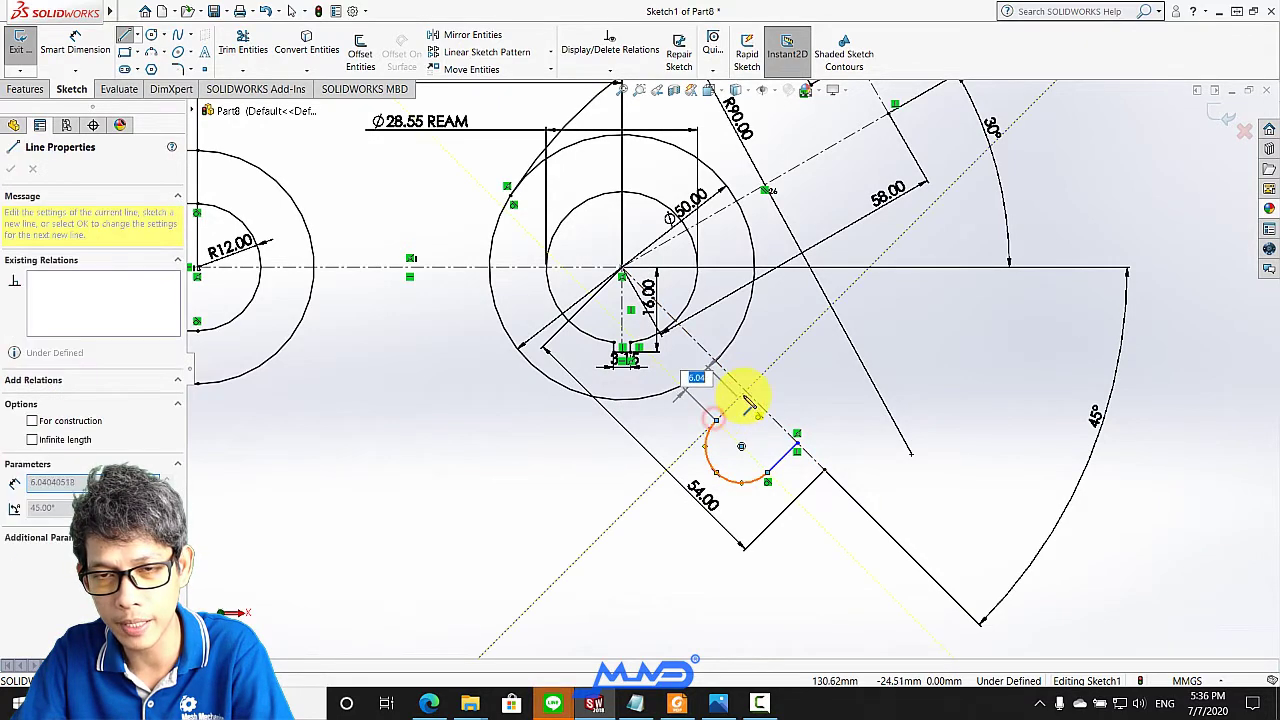
click(746, 396)
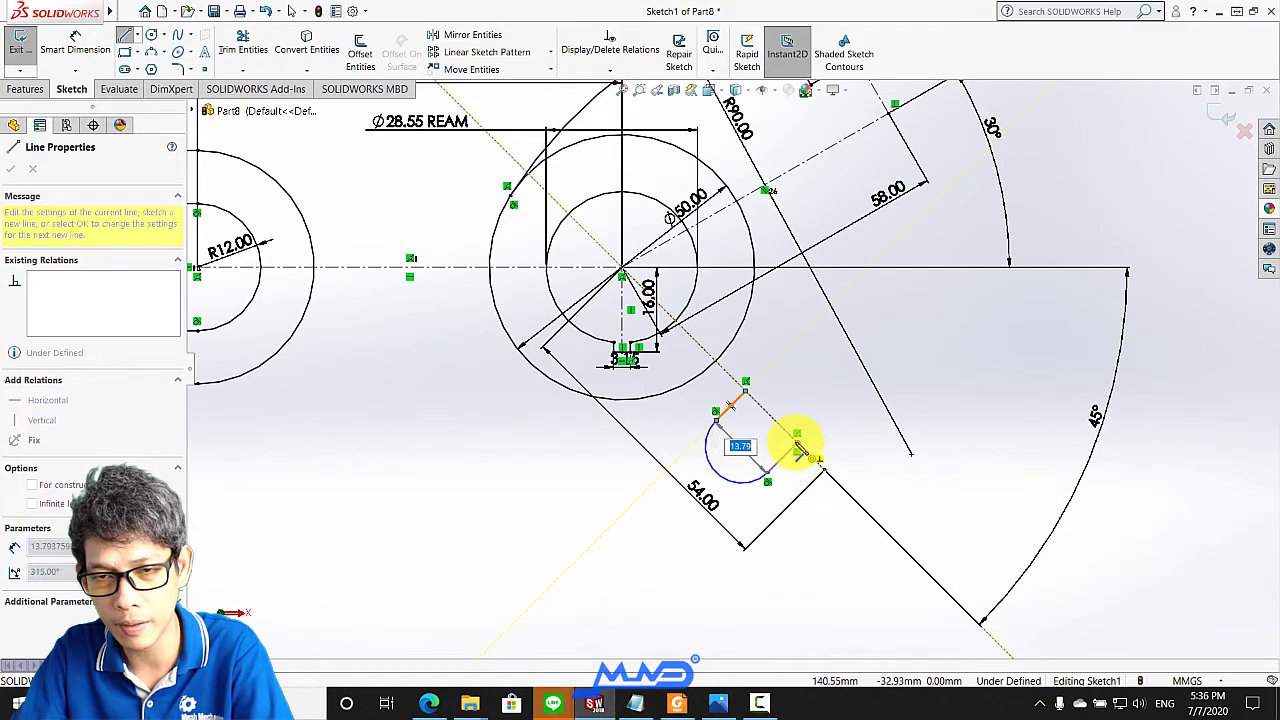
click(797, 441)
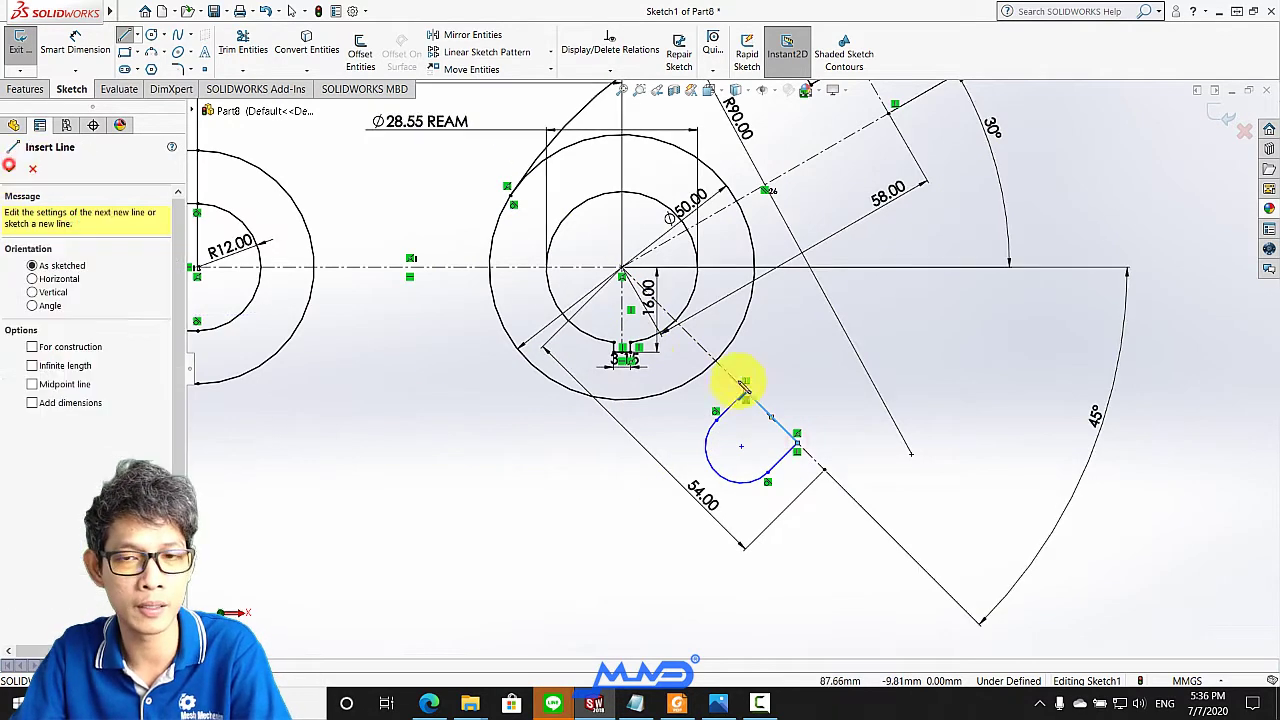
click(10, 168)
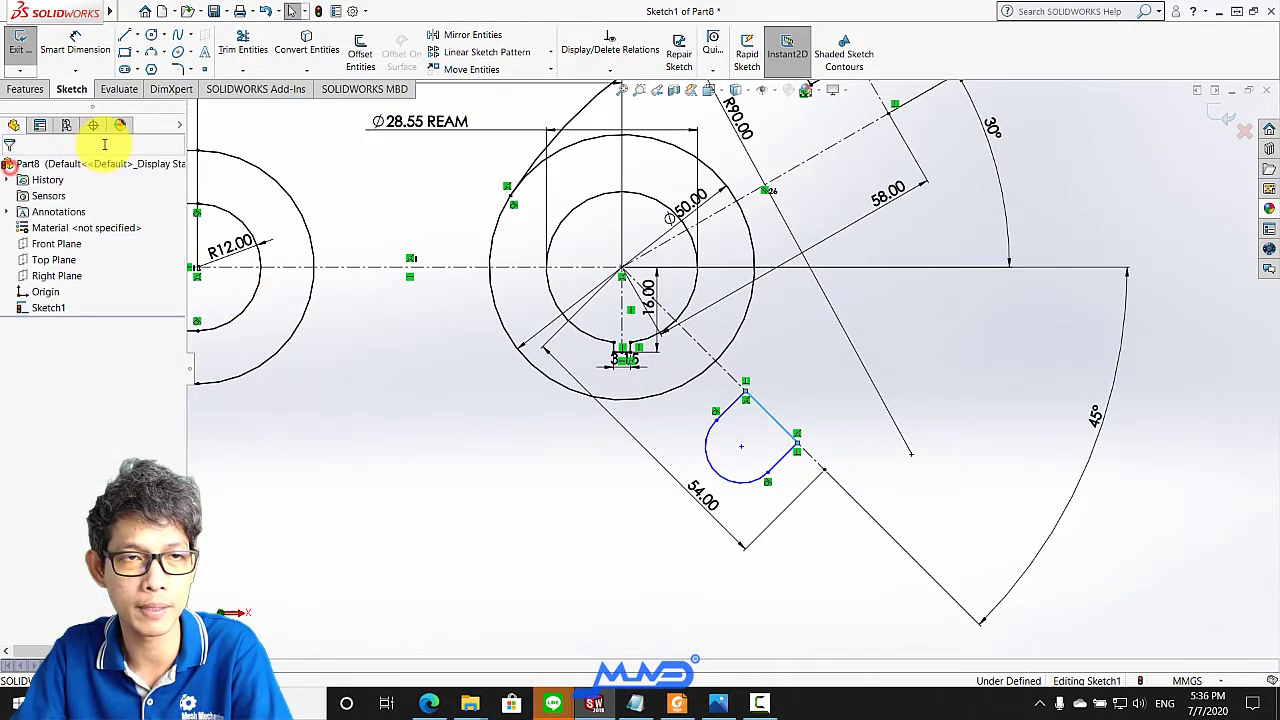
Dimension the lower rounded end arc to a 10 mm radius
click(73, 42)
scroll(794, 494, down, 2)
scroll(749, 429, down, 2)
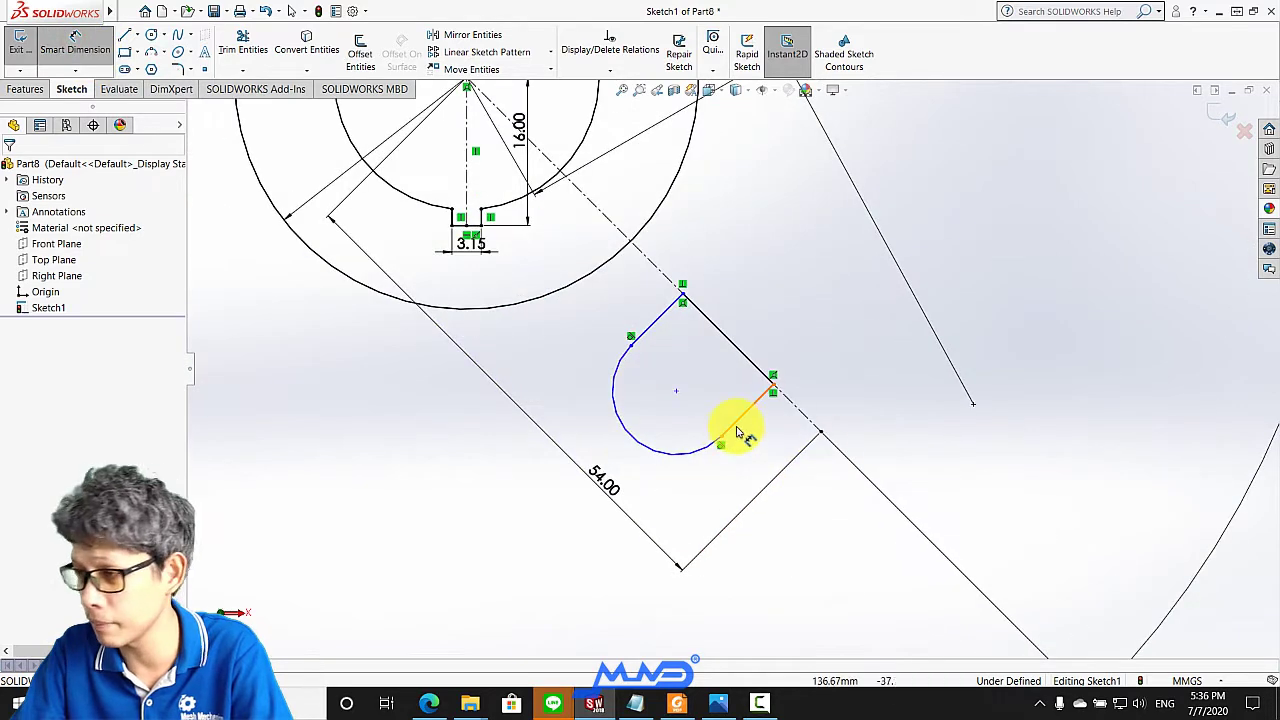
click(740, 431)
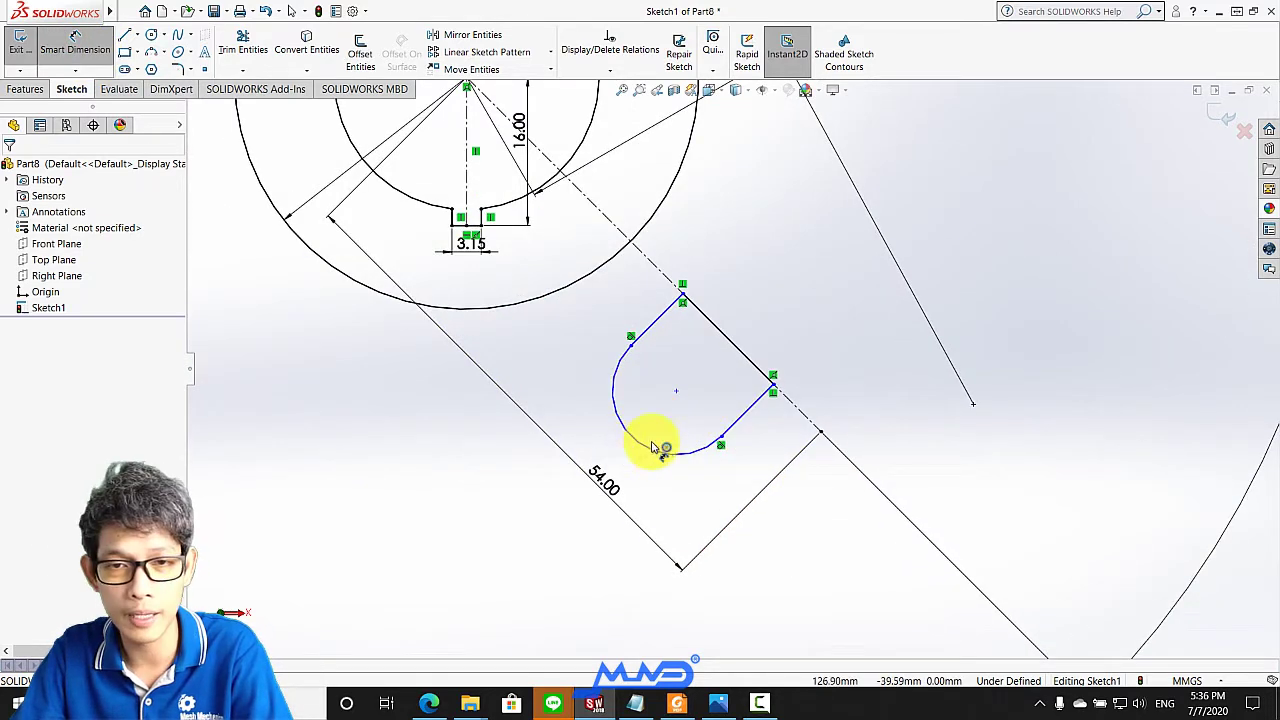
click(661, 457)
click(670, 428)
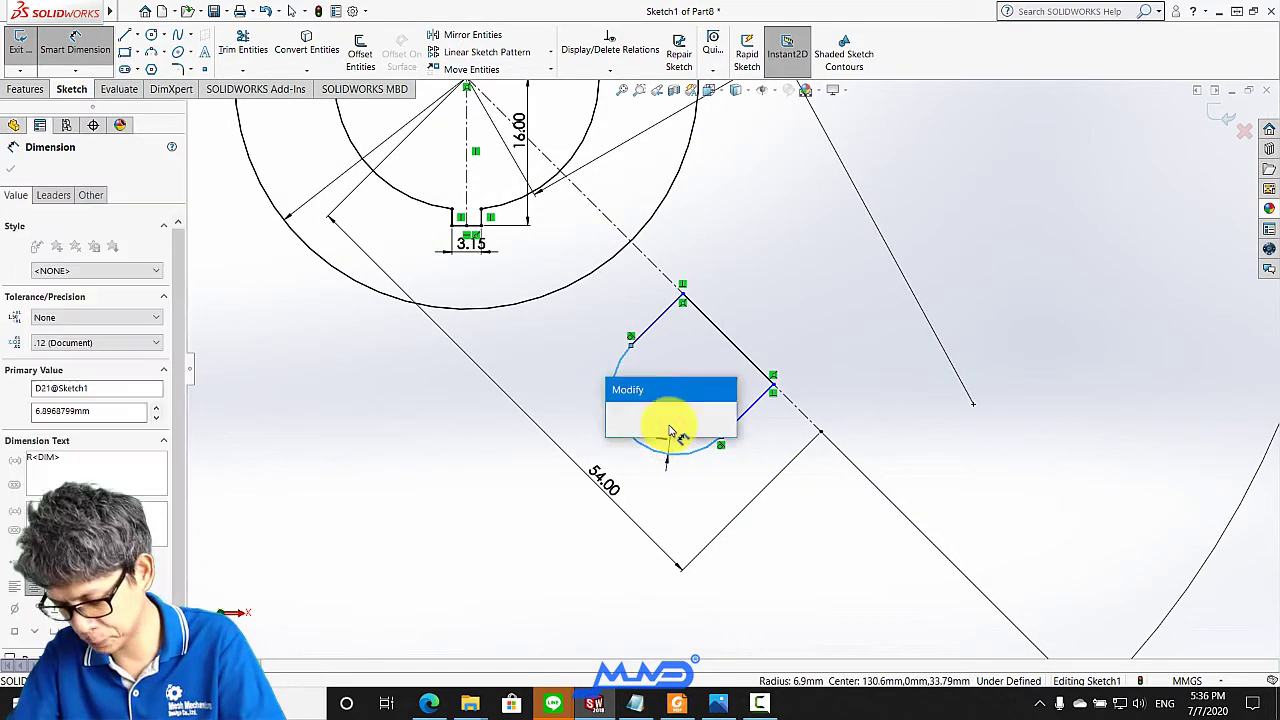
text(10)
key(Return)
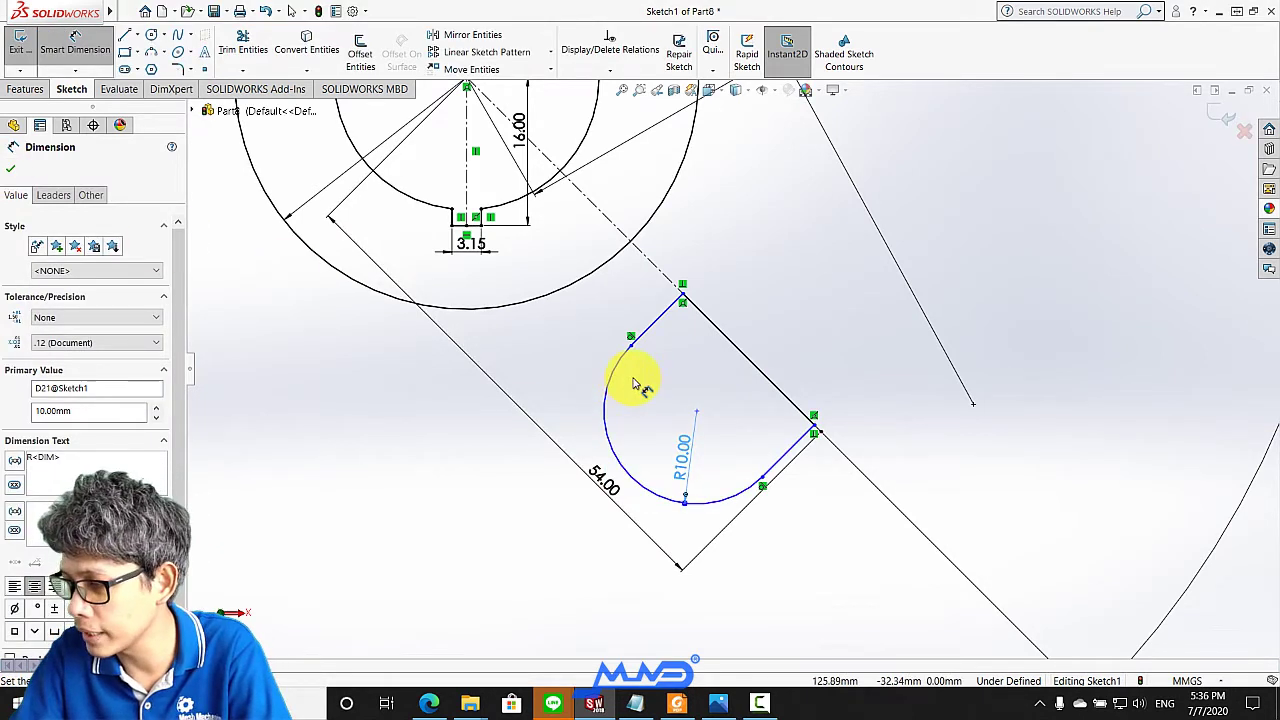
Dimension the end arc's centre 5 mm from the edge line
click(700, 410)
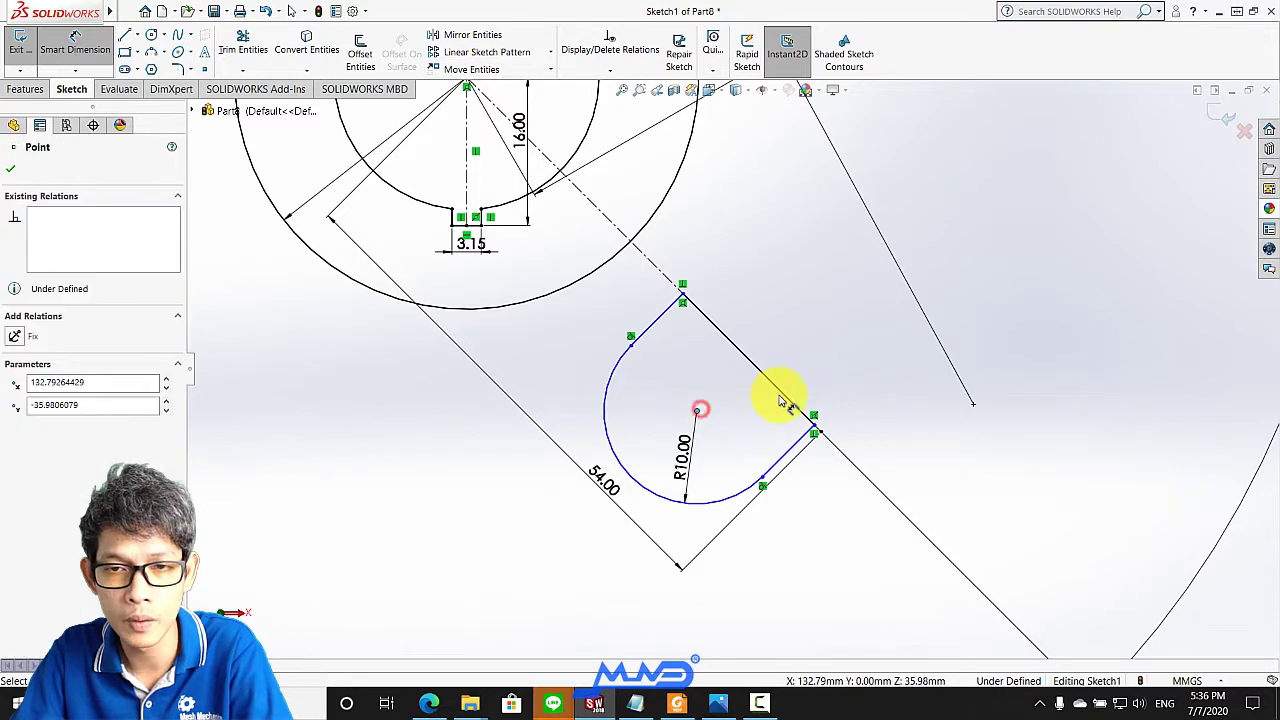
click(851, 514)
click(860, 518)
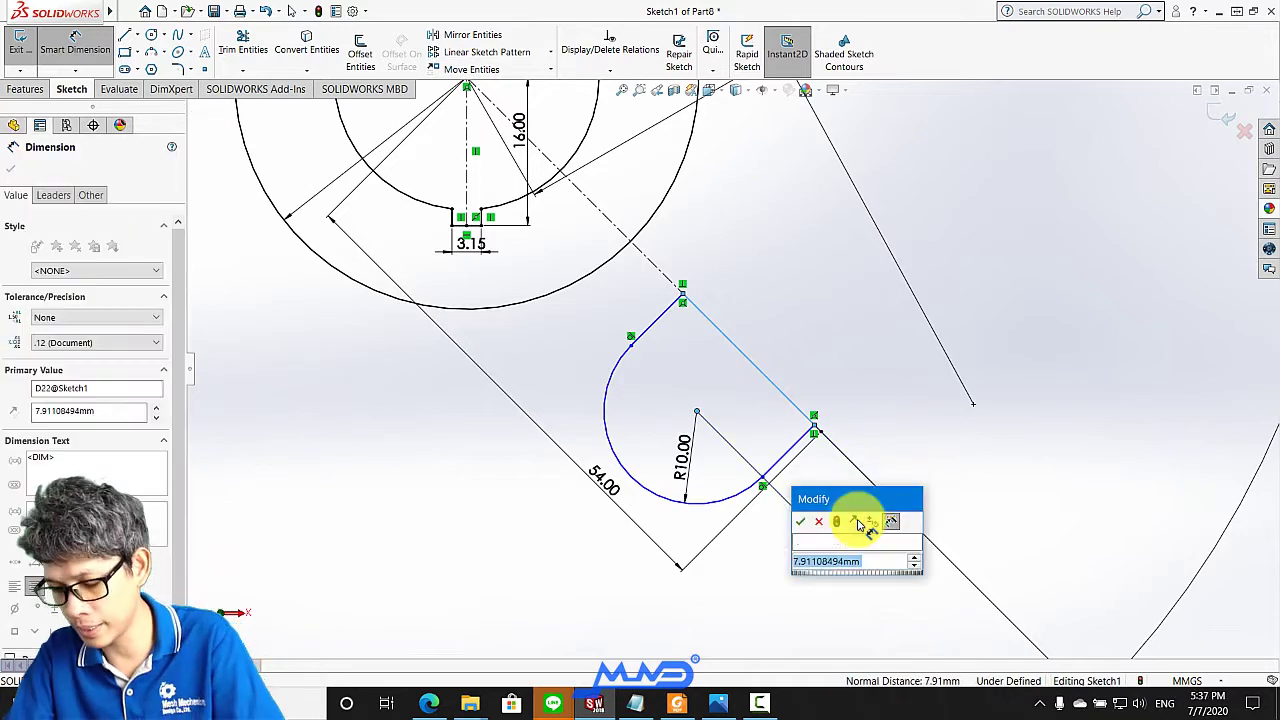
text(5)
key(Return)
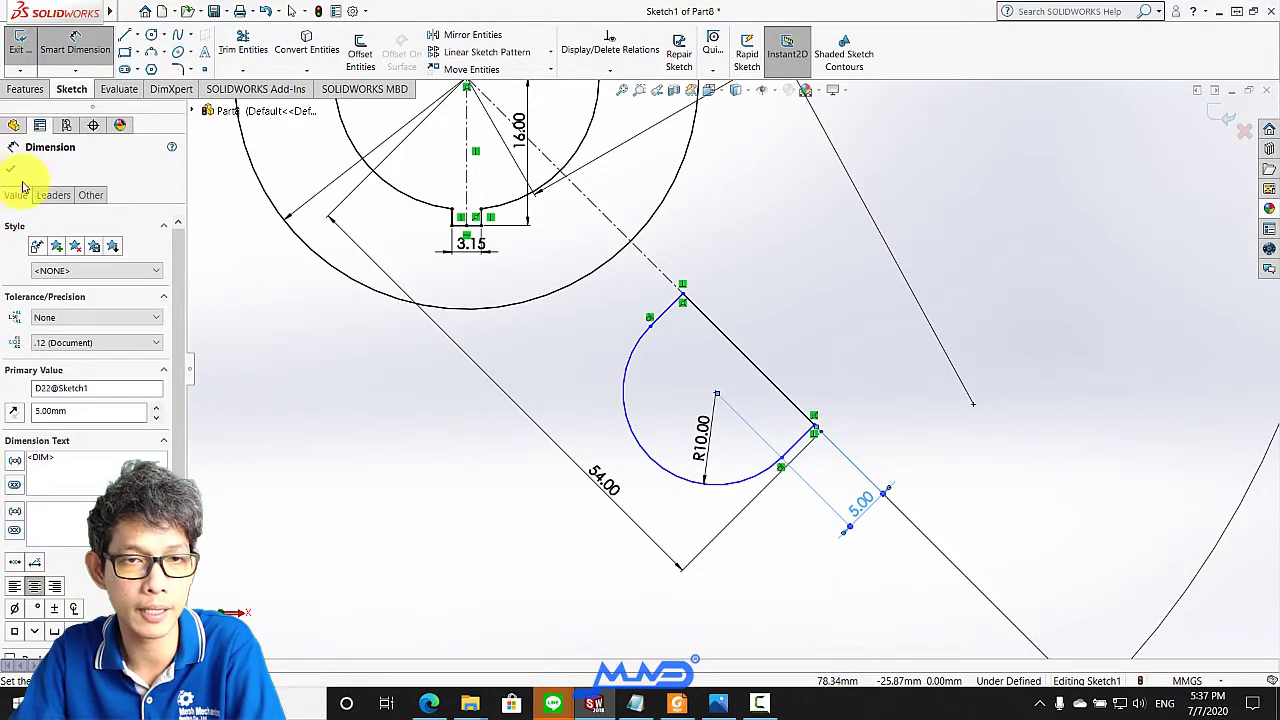
click(10, 168)
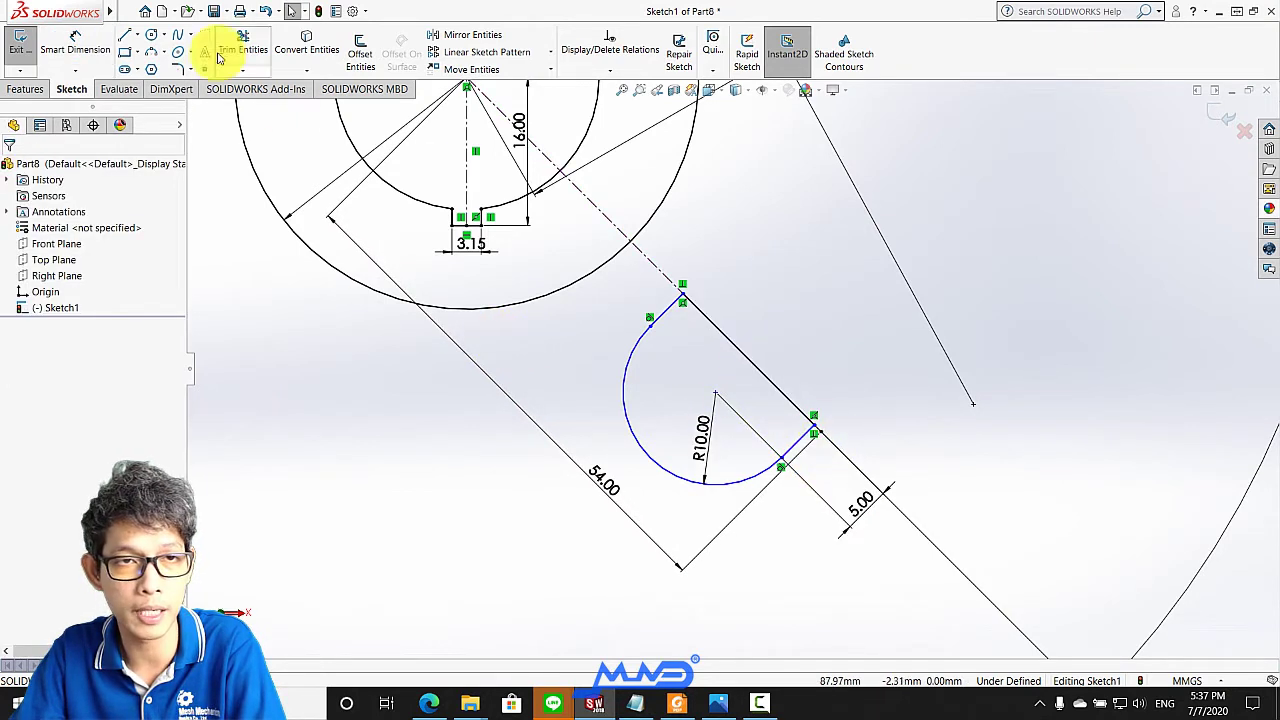
Make the loose sketch point on the line coincident with its matching point
click(821, 436)
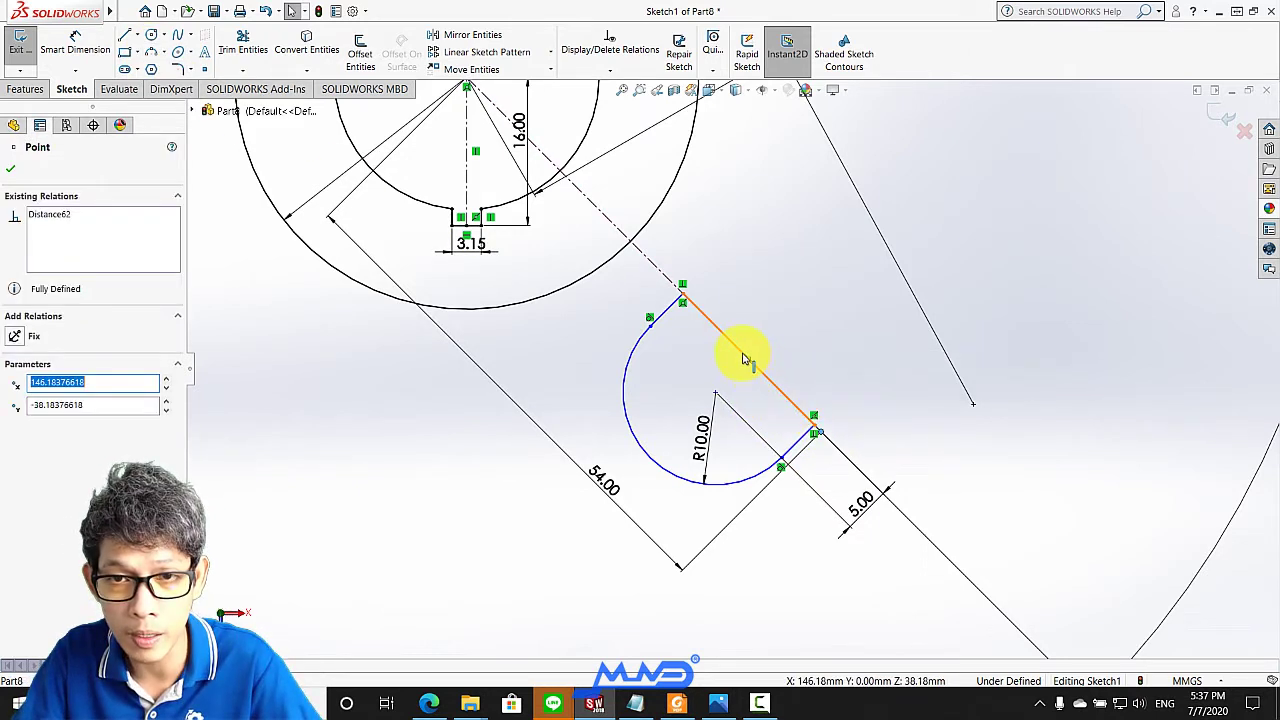
ctrl+click(632, 366)
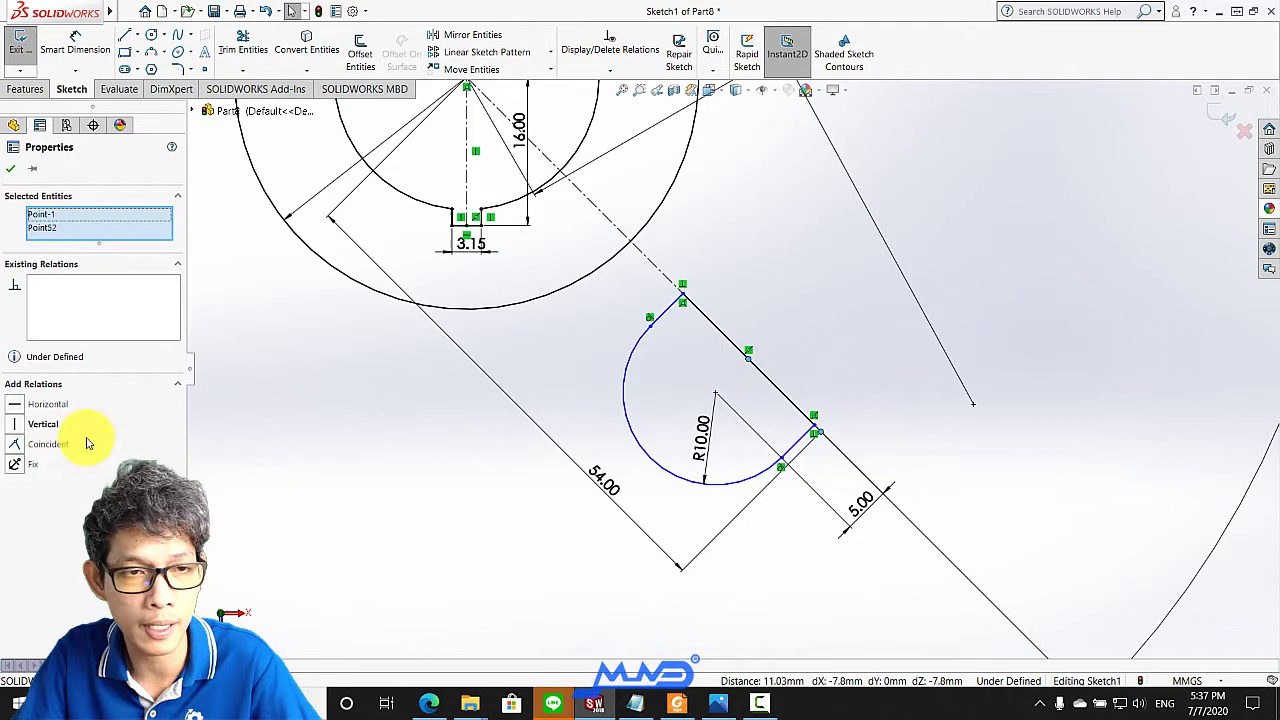
click(12, 445)
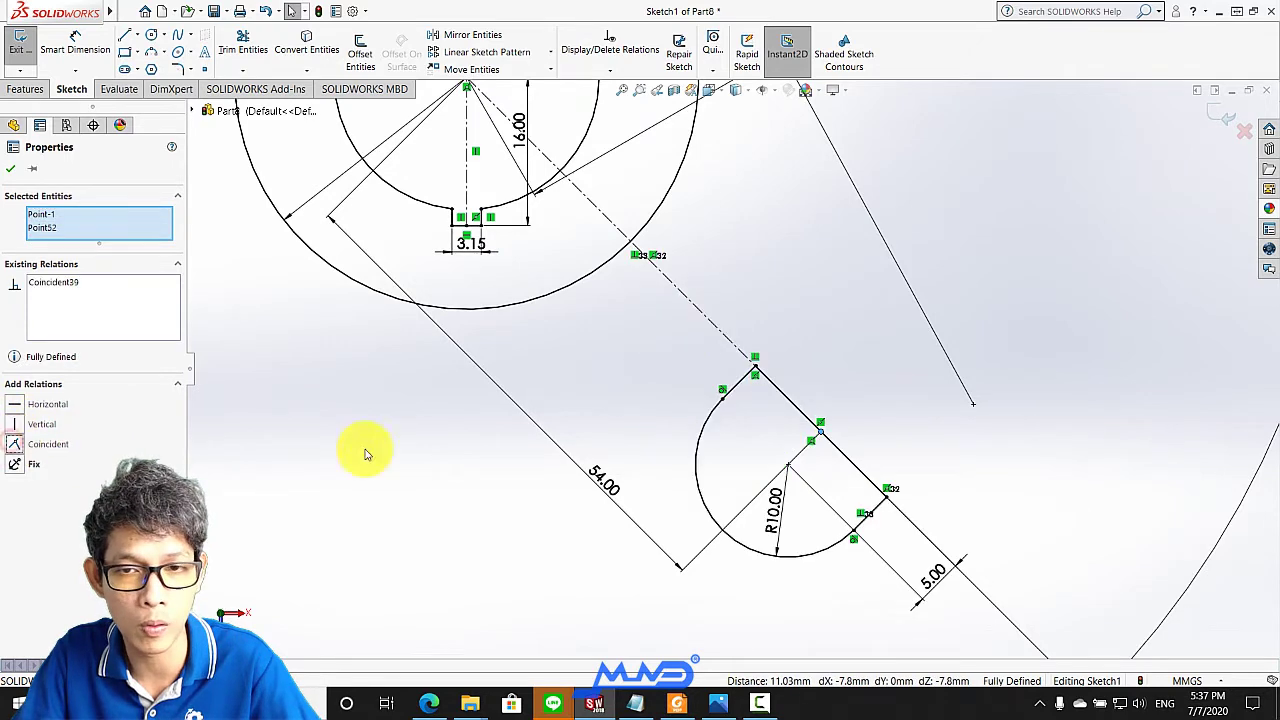
click(10, 172)
scroll(850, 433, up, 1)
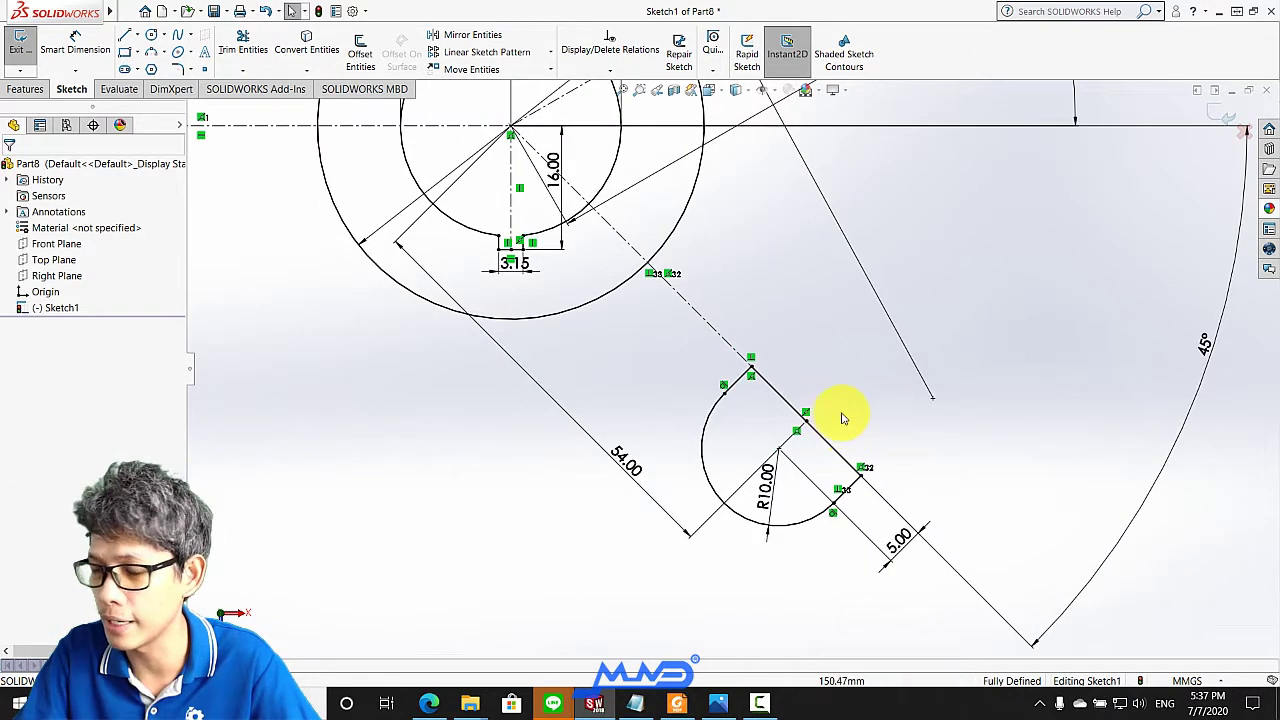
scroll(900, 485, up, 2)
scroll(760, 370, up, 2)
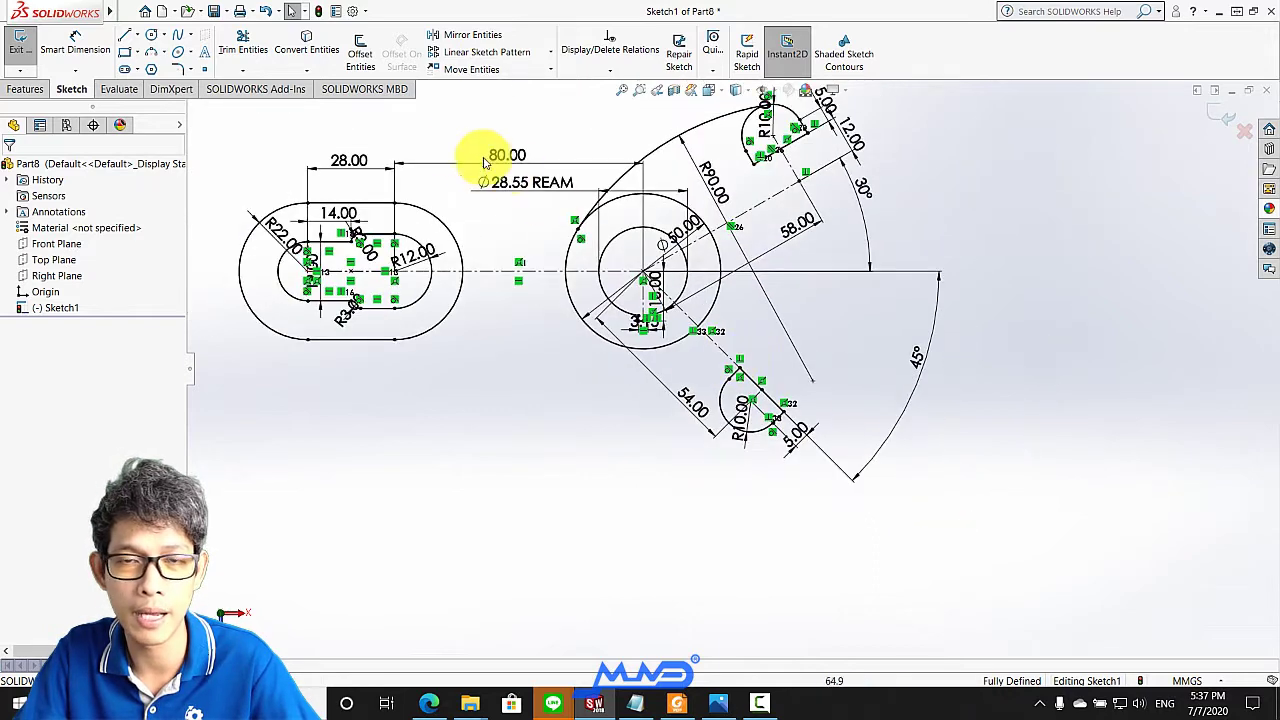
Draw a three-point arc from the R10 end toward the central hole
click(157, 58)
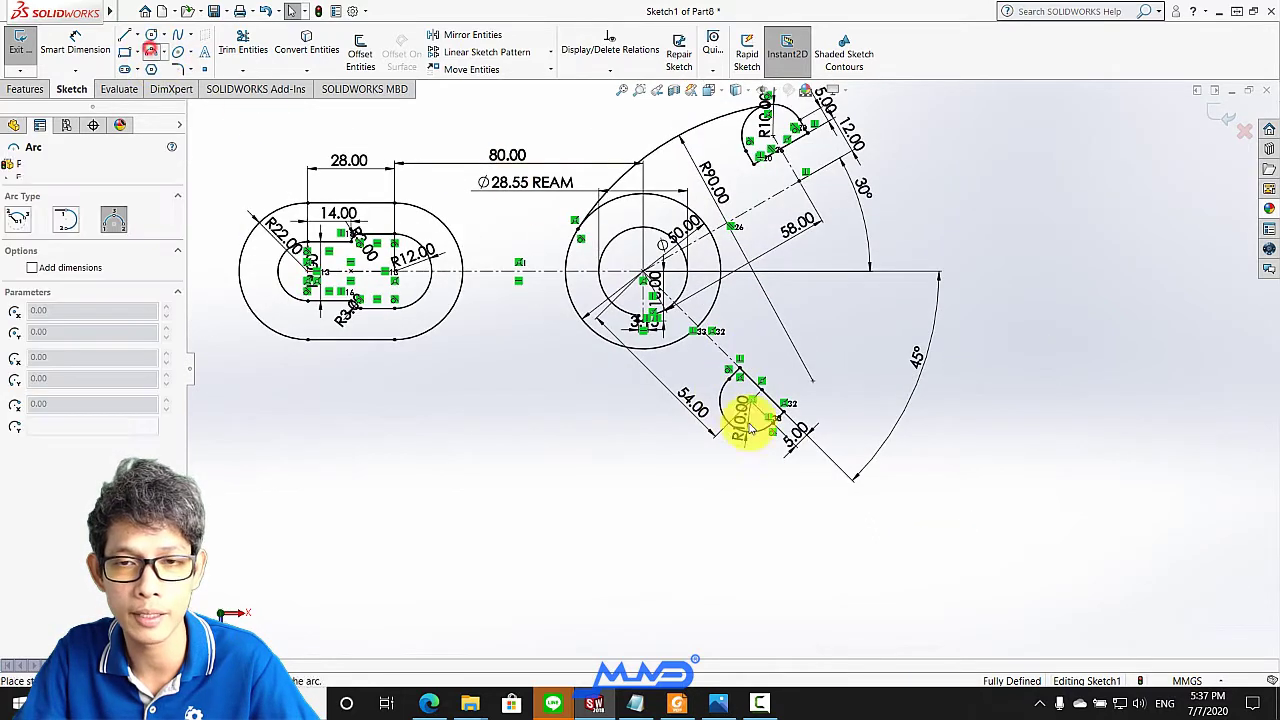
click(795, 472)
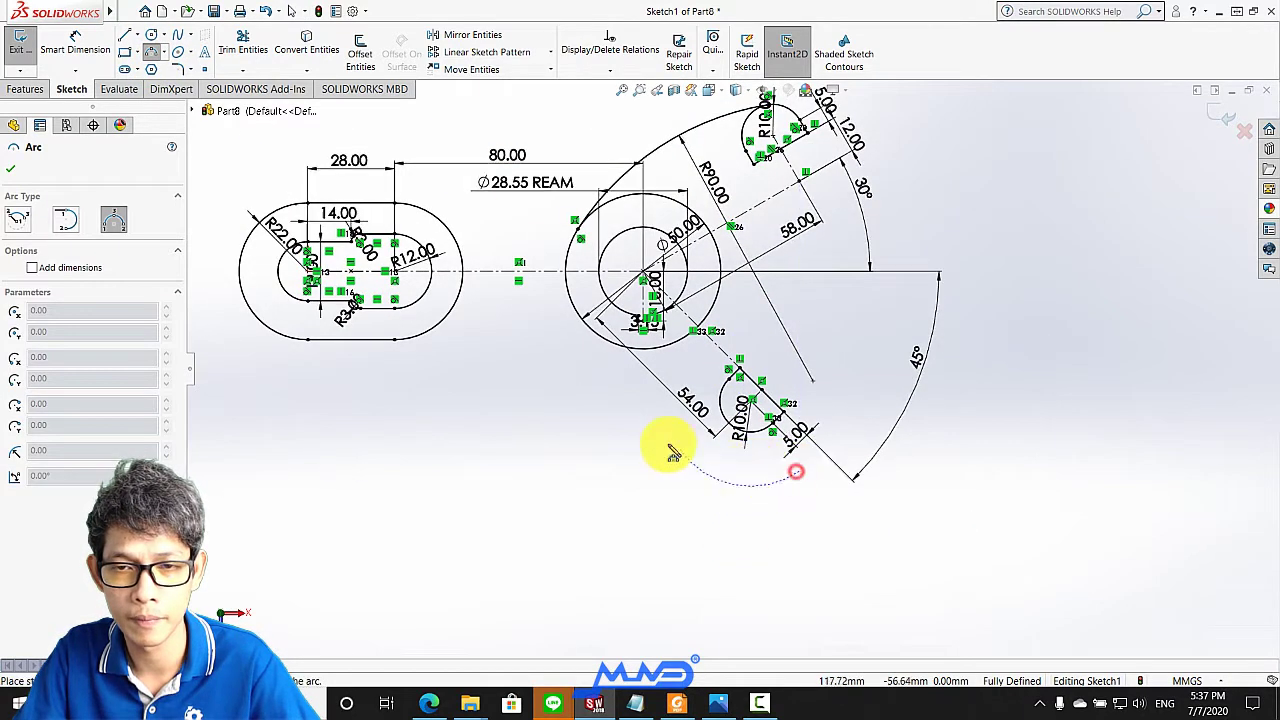
click(541, 297)
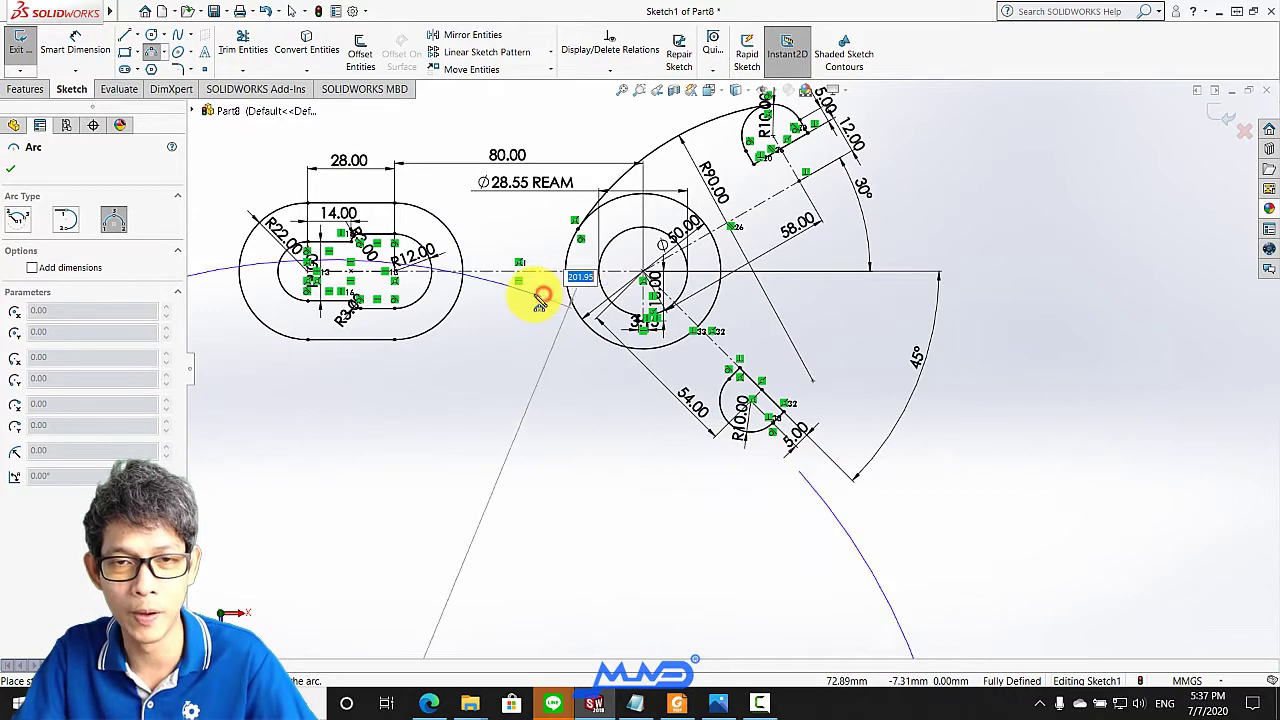
click(608, 388)
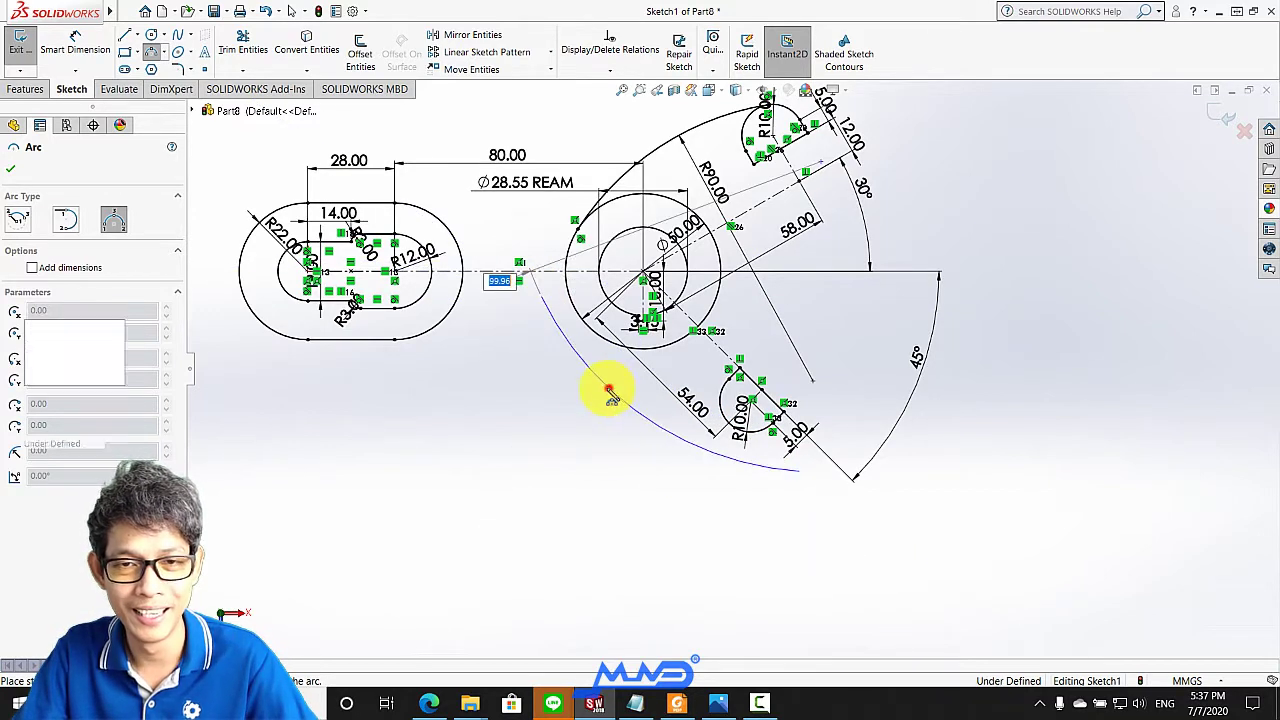
click(10, 168)
Dimension the new arc to a 90 mm radius
click(74, 40)
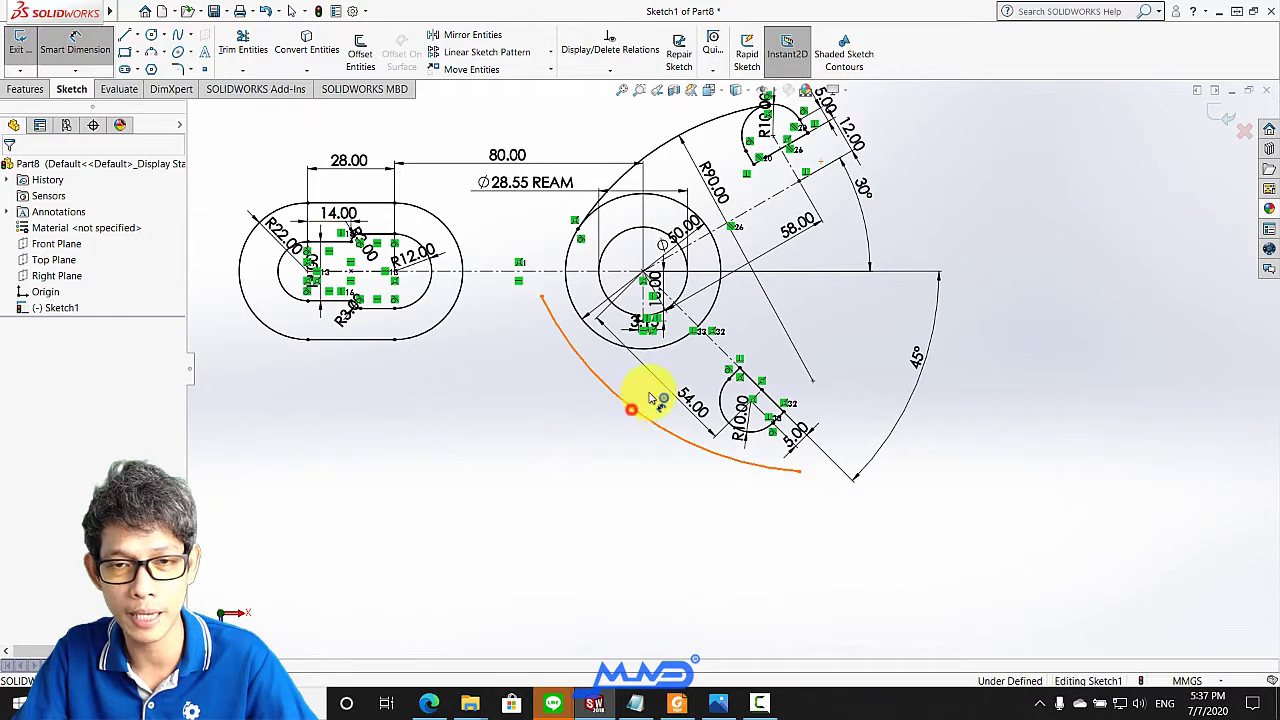
click(650, 397)
scroll(650, 397, down, 2)
click(650, 390)
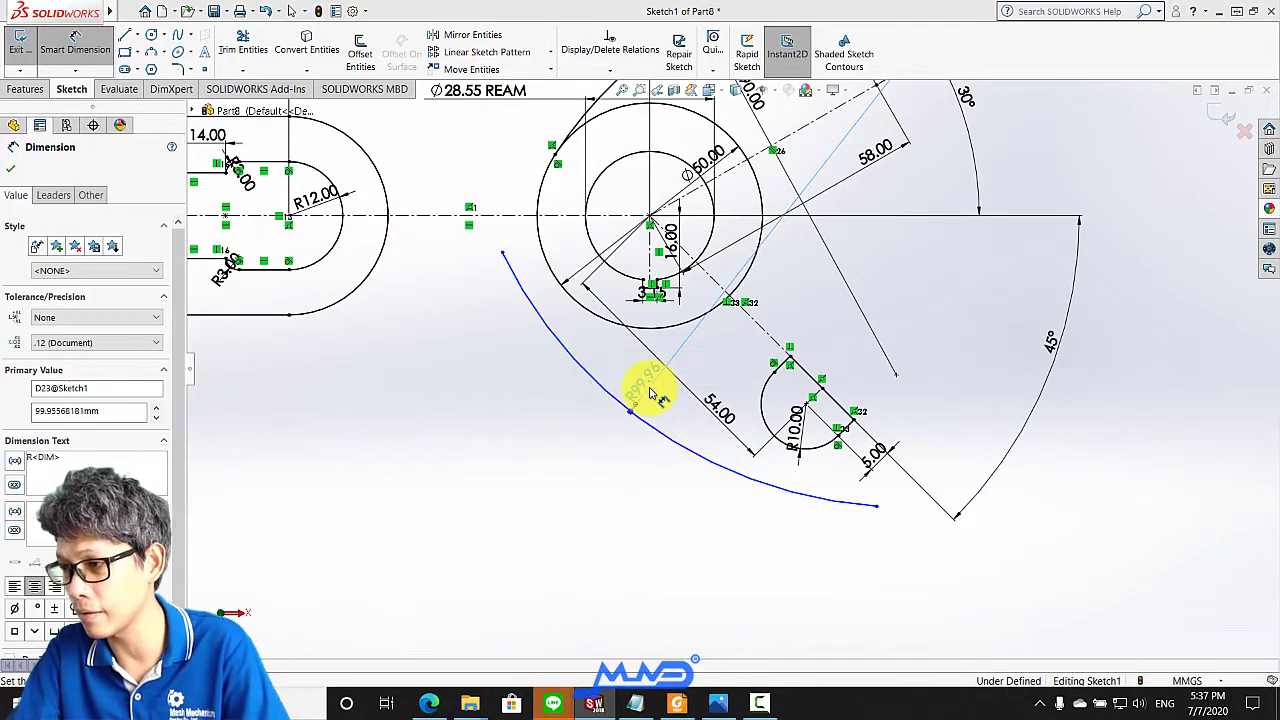
text(90.00mm)
key(Return)
scroll(586, 314, up, 2)
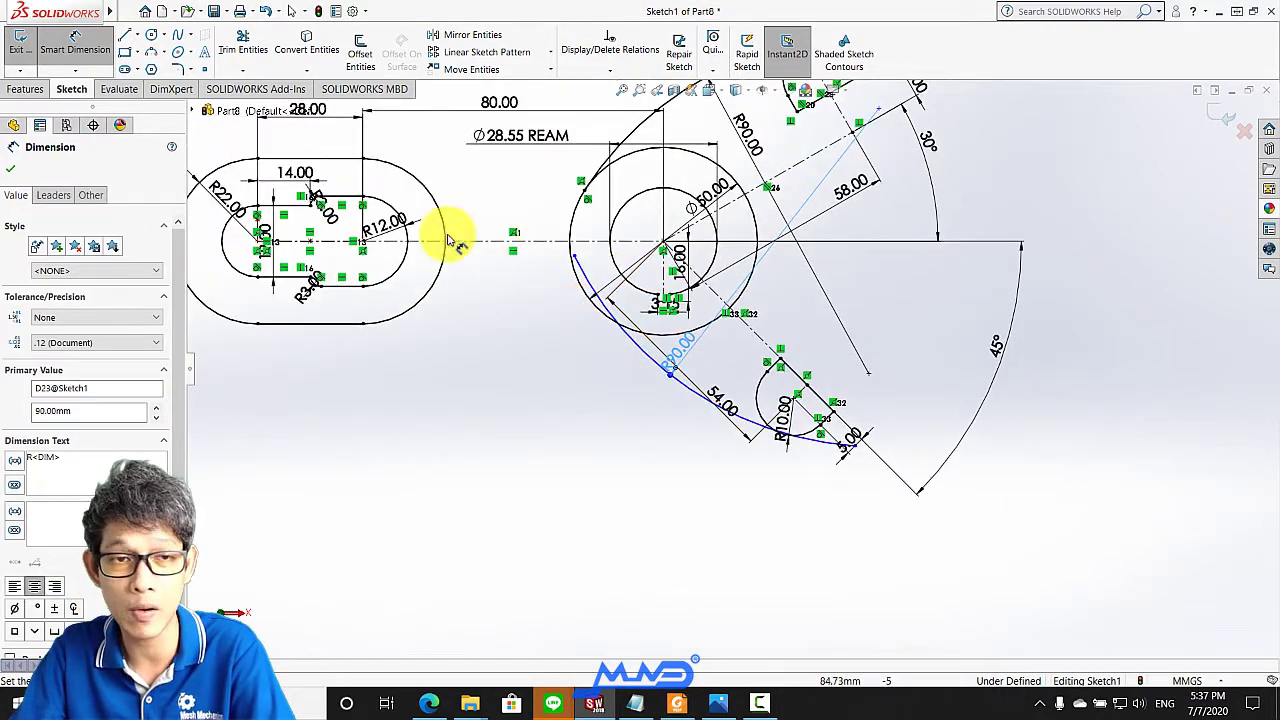
click(10, 168)
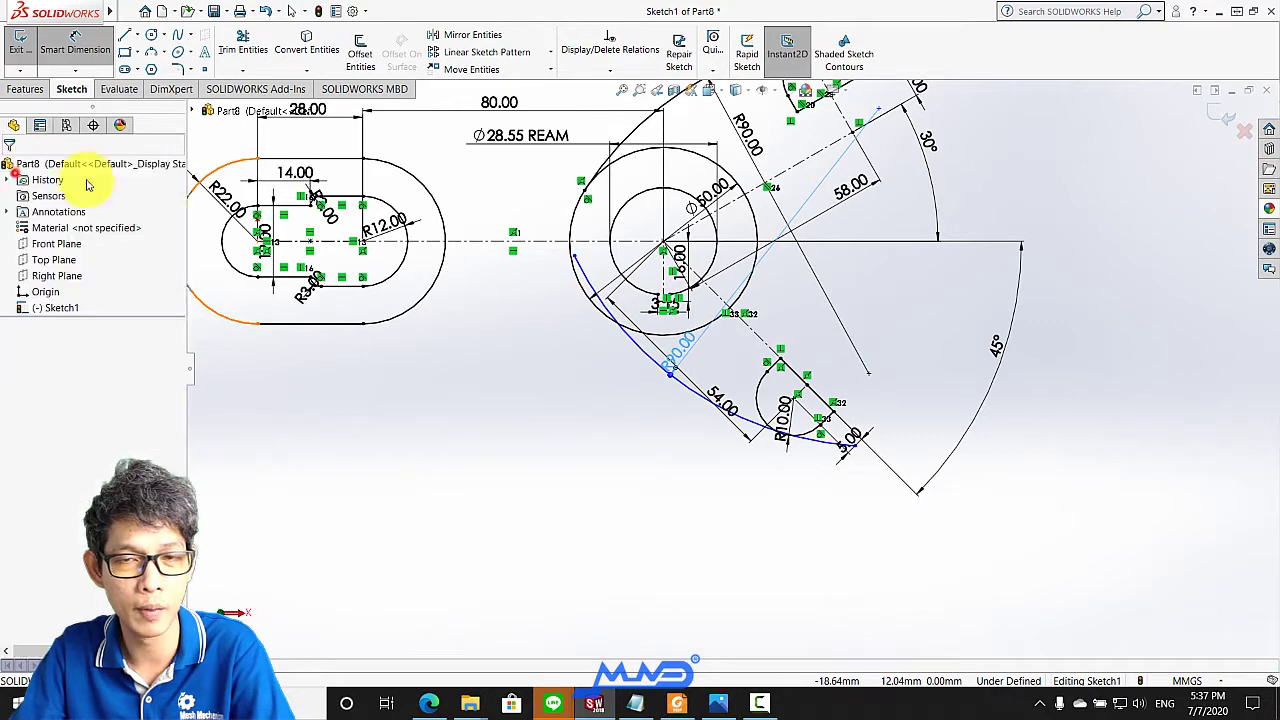
Make the R90 arc tangent to both the outer hub circle and the R10 end arc
click(580, 277)
scroll(586, 300, down, 2)
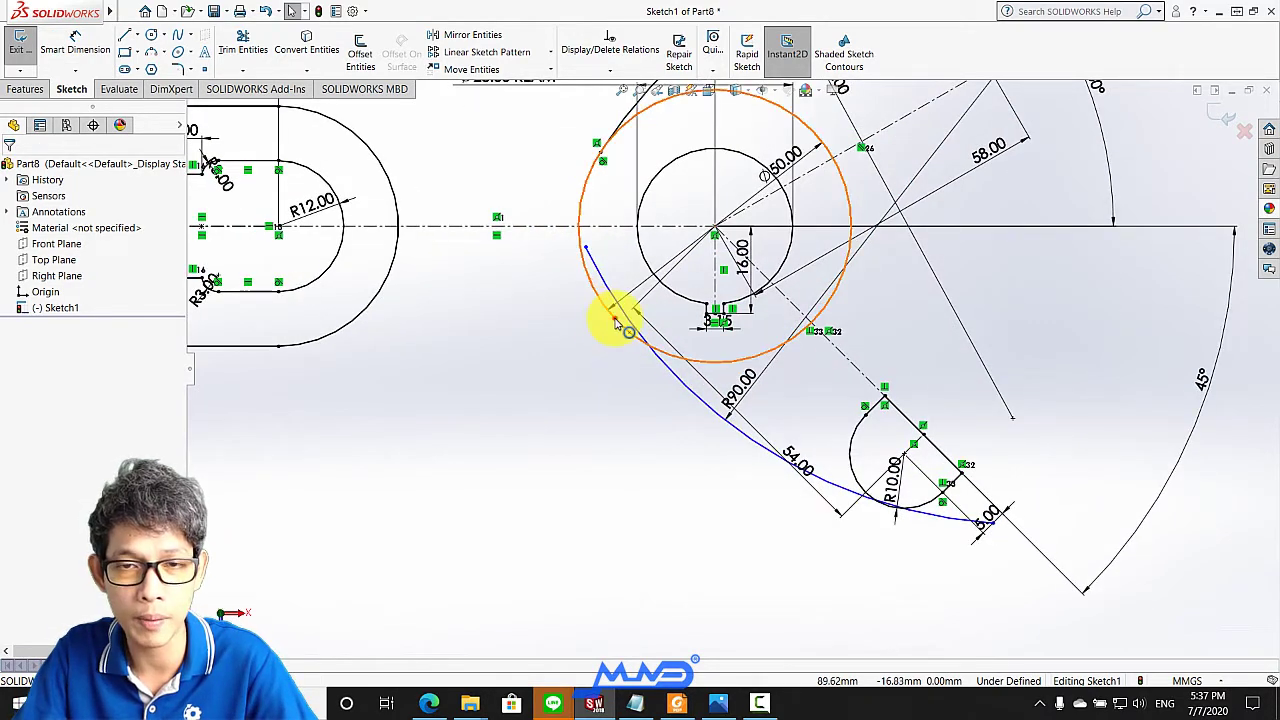
click(617, 322)
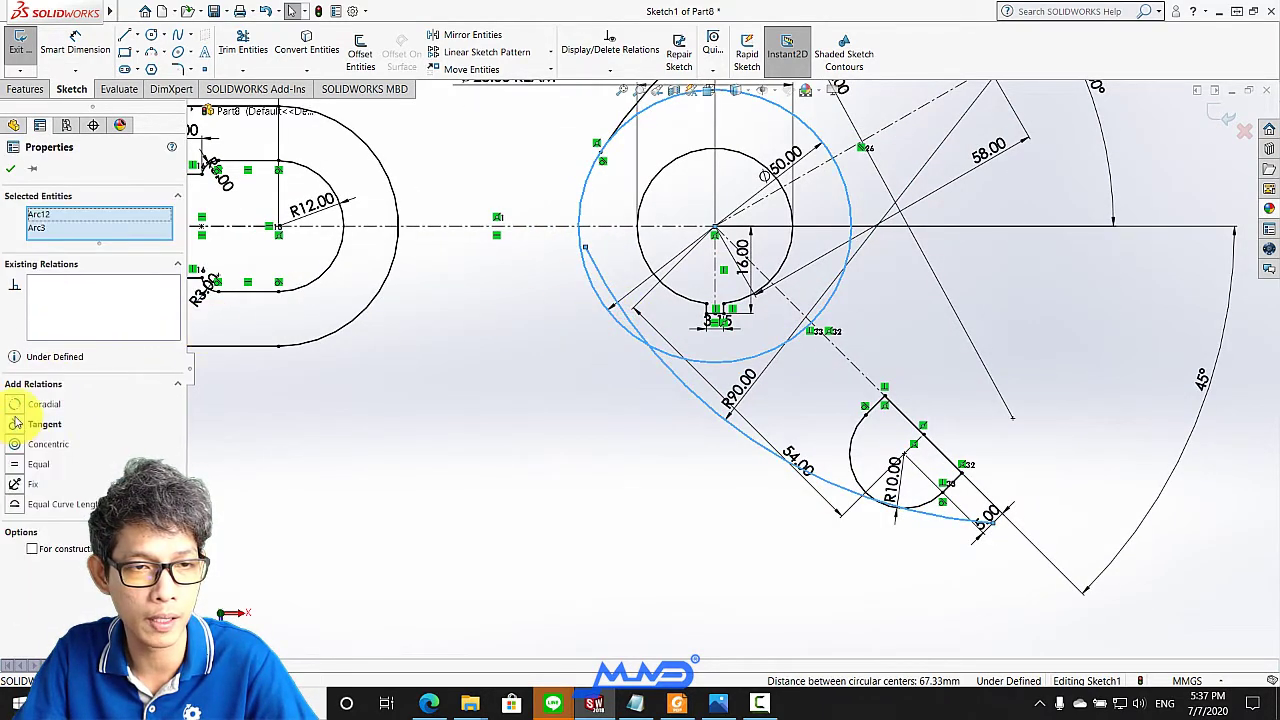
click(14, 424)
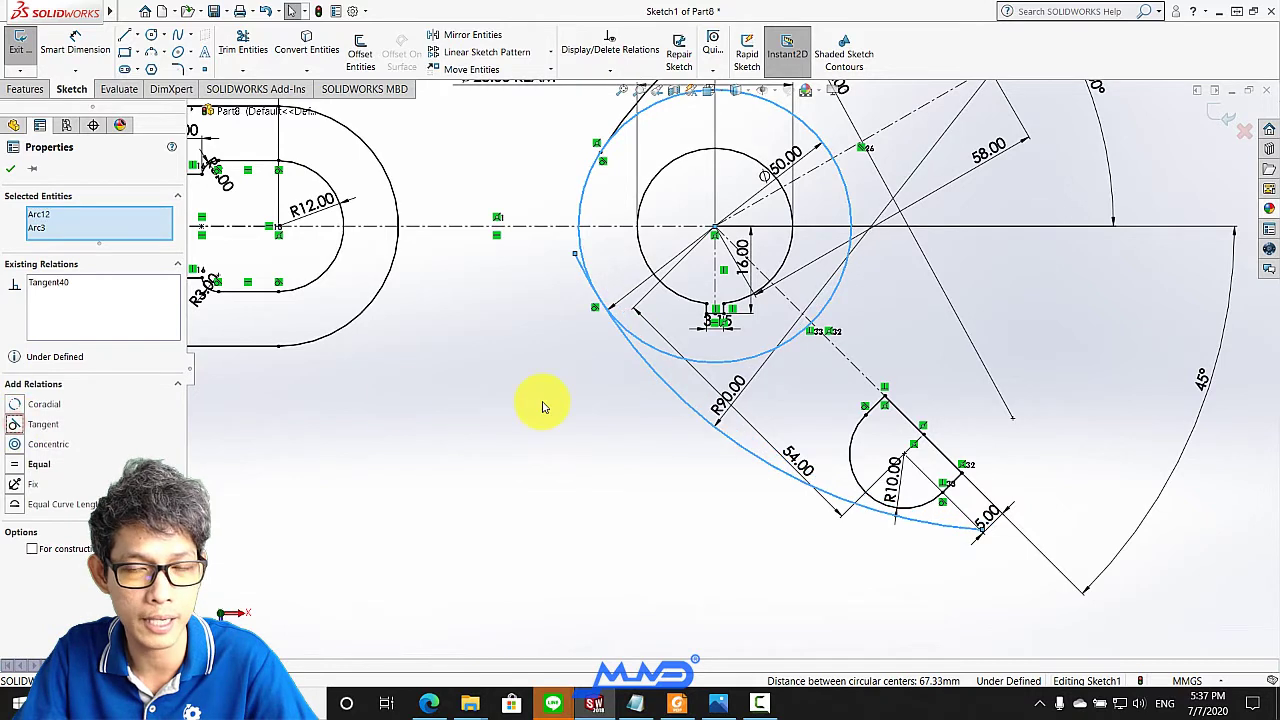
click(10, 170)
click(876, 512)
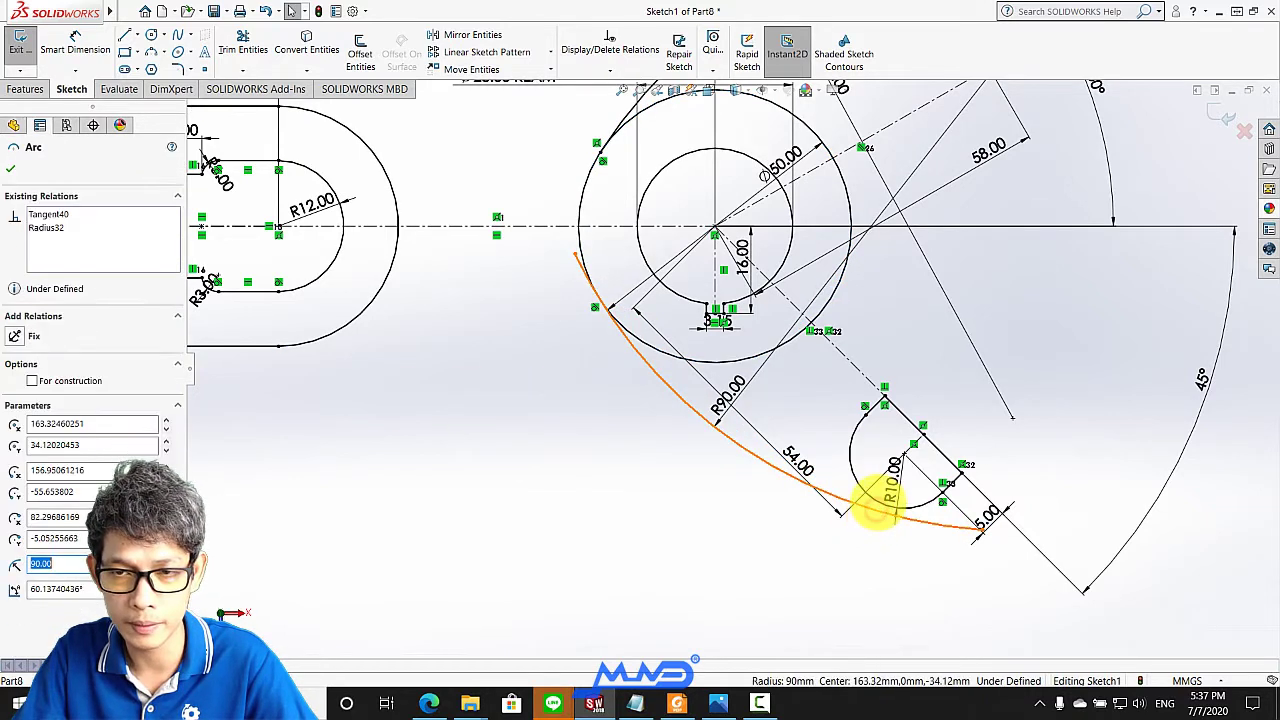
scroll(879, 499, down, 3)
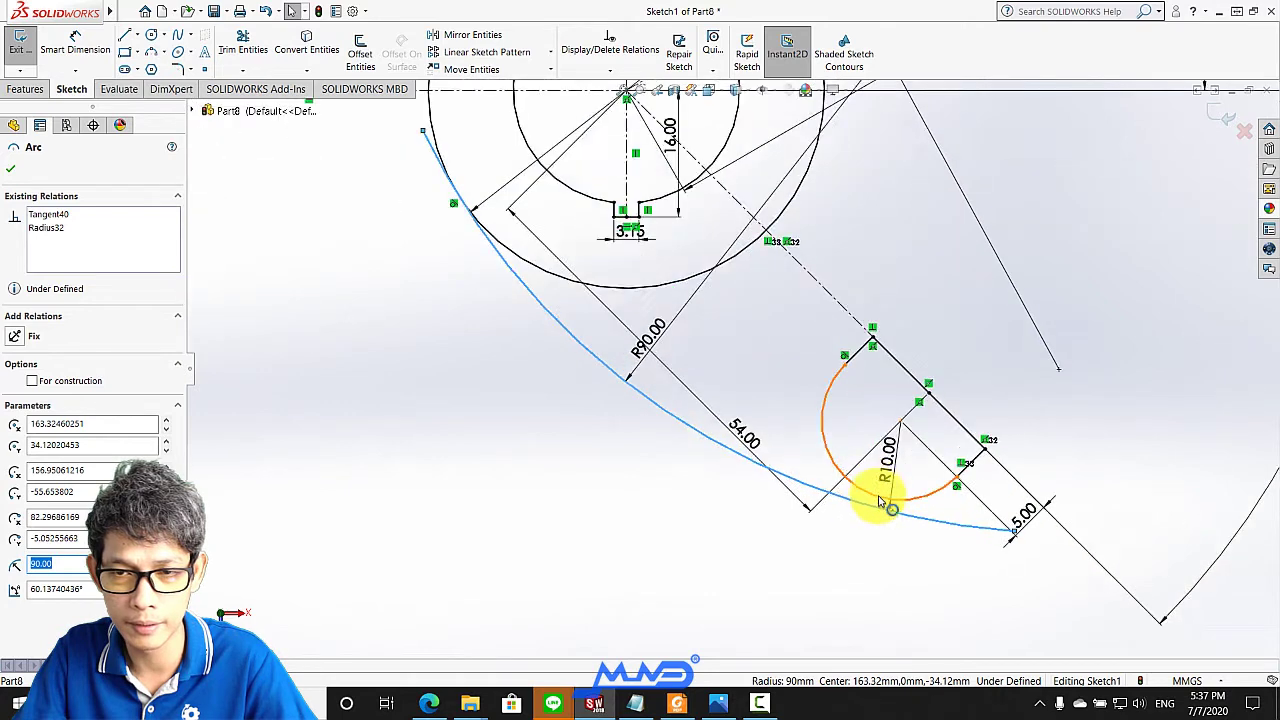
ctrl+click(862, 488)
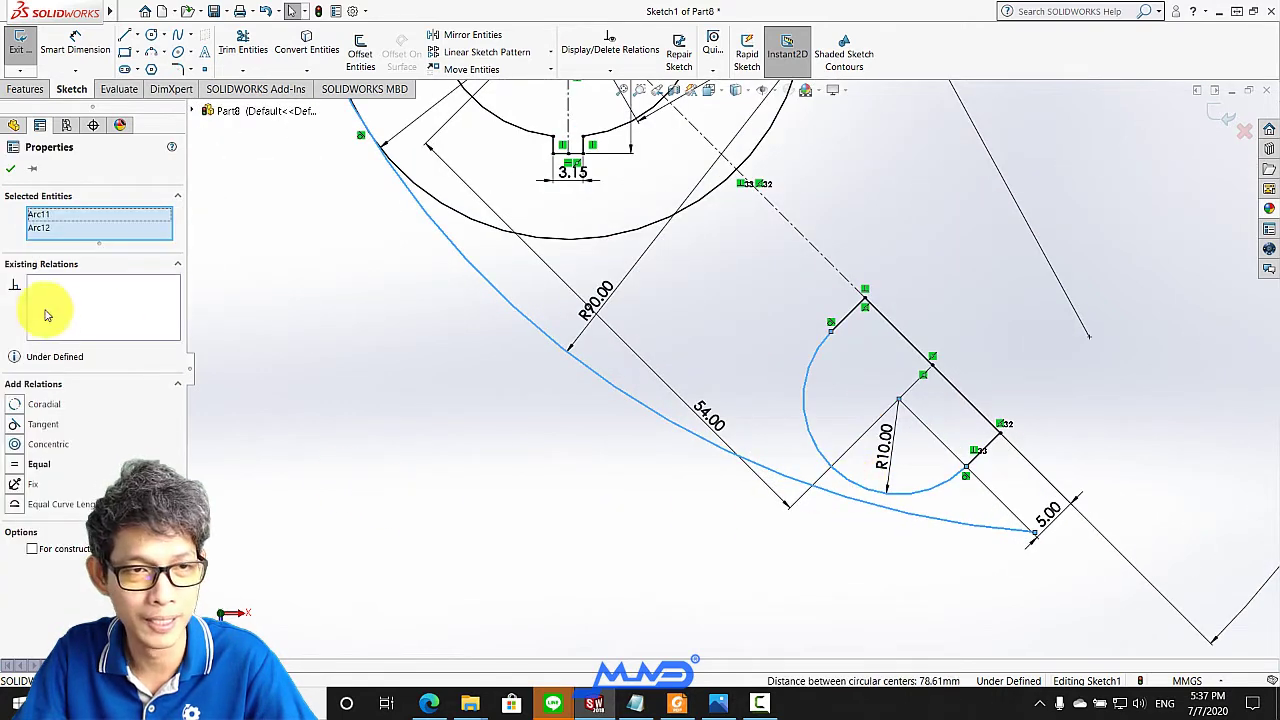
click(14, 424)
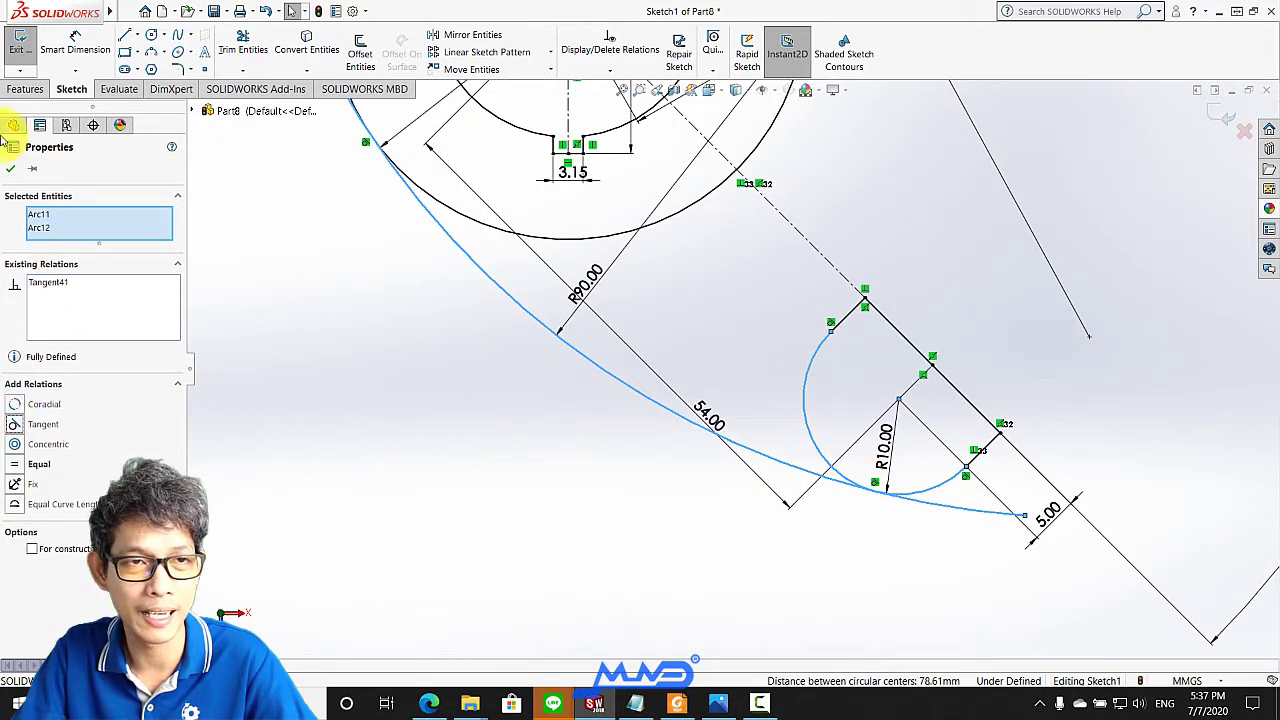
click(10, 165)
scroll(571, 400, up, 2)
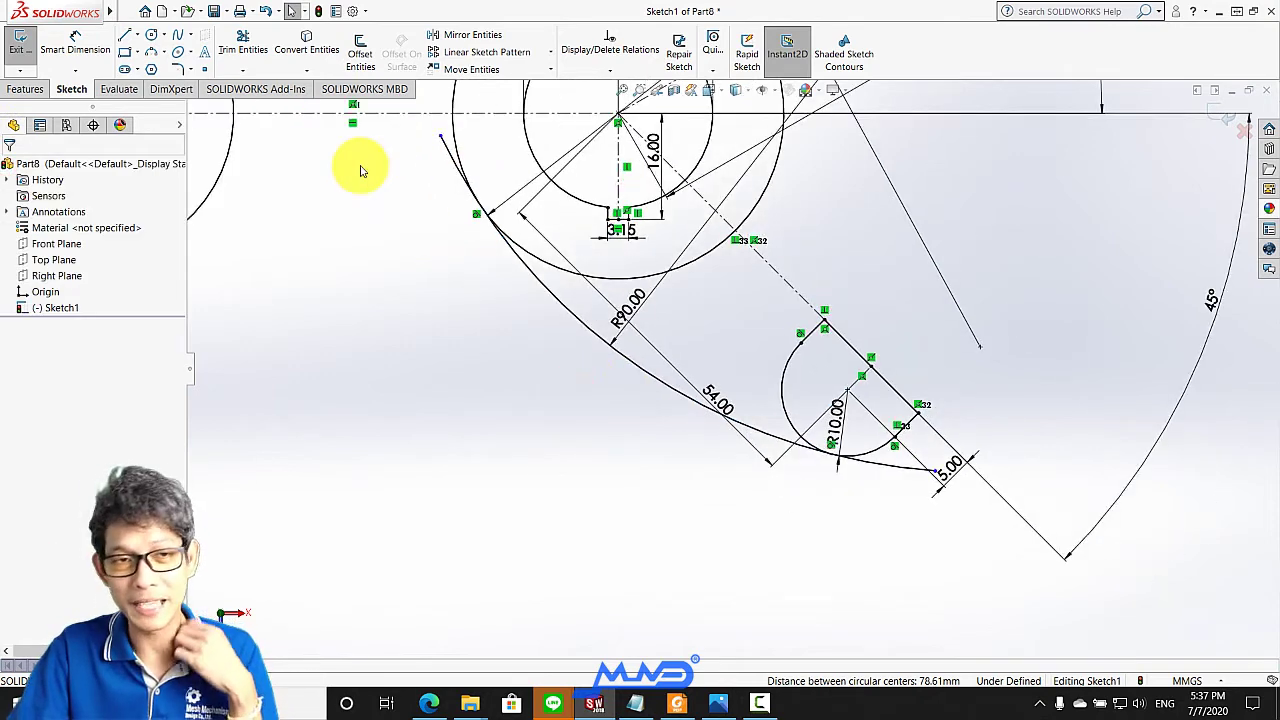
Trim the R90 arc's overhang and the leftover segment near the R10 arc, then fit the whole sketch in view
click(243, 45)
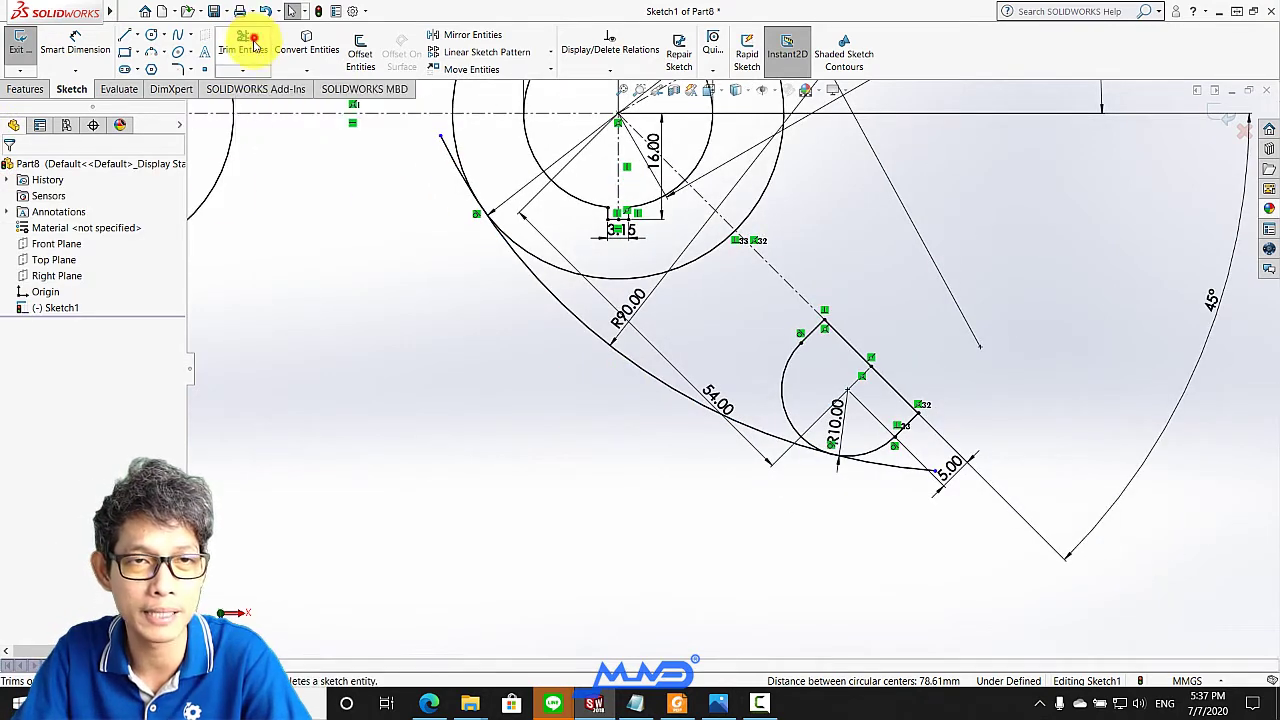
scroll(433, 210, down, 1)
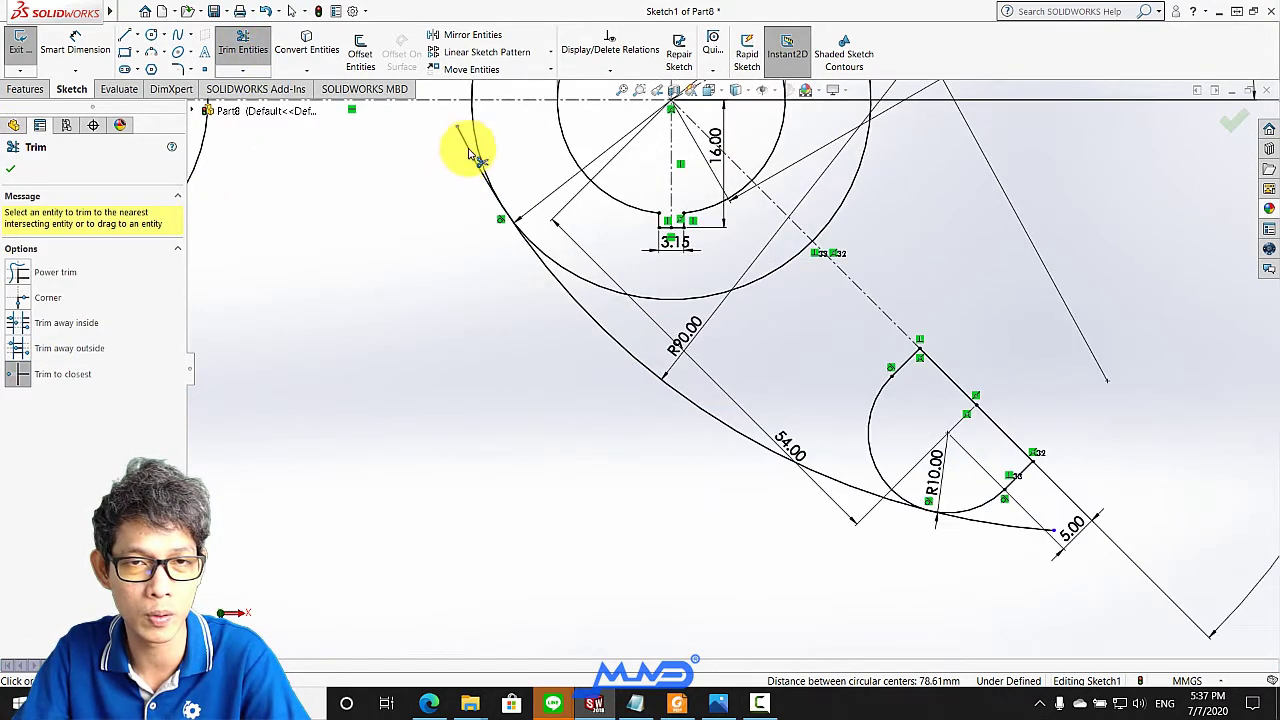
click(465, 140)
click(1012, 522)
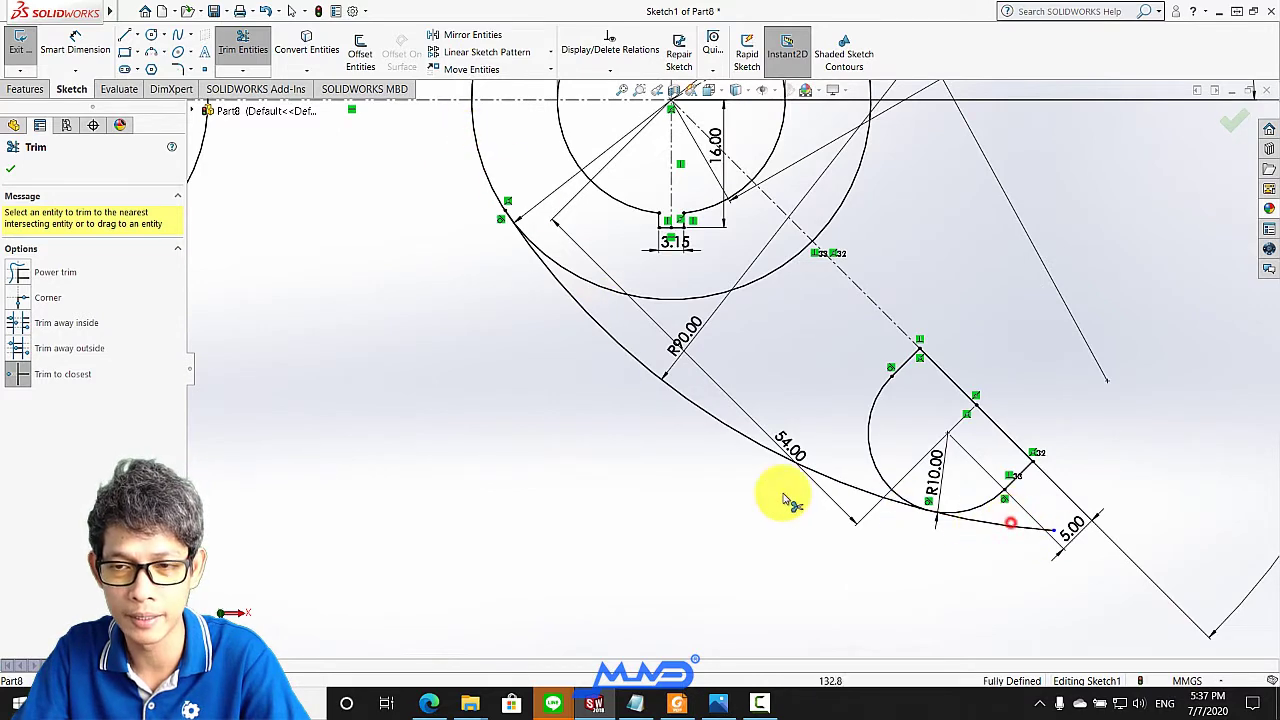
scroll(740, 440, up, 2)
scroll(434, 292, up, 1)
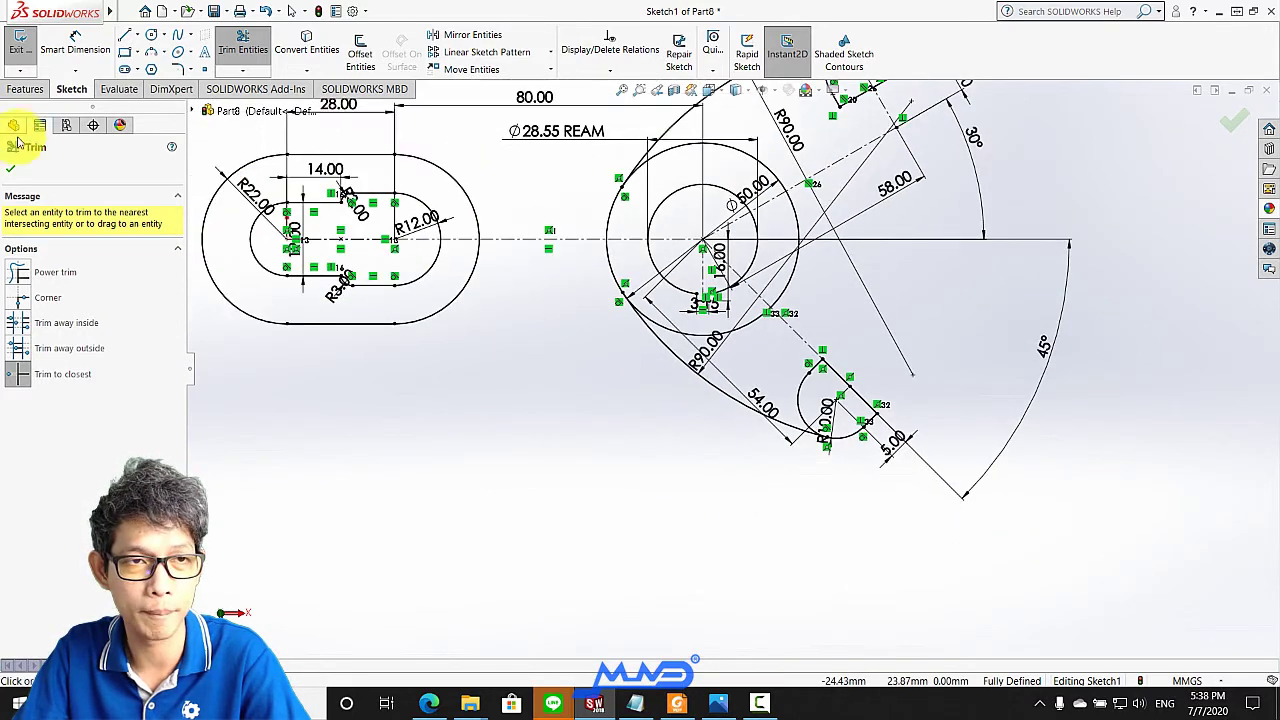
click(10, 168)
key(Escape)
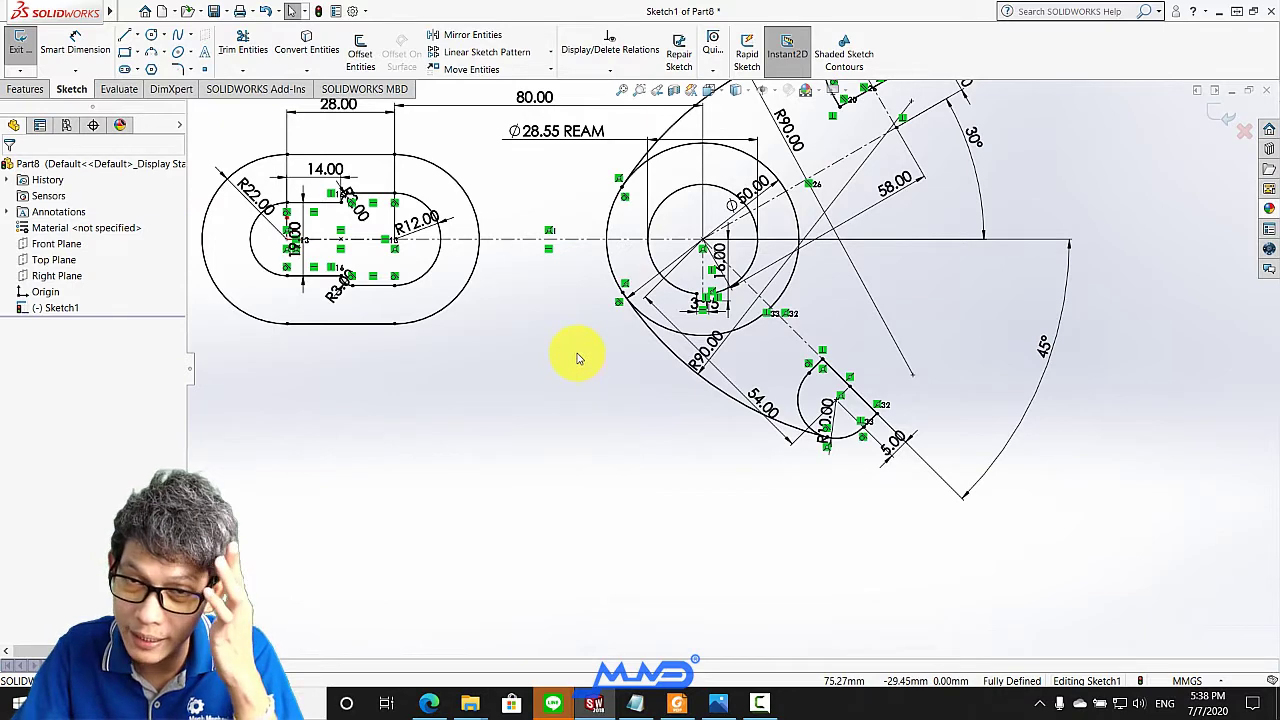
scroll(776, 330, up, 2)
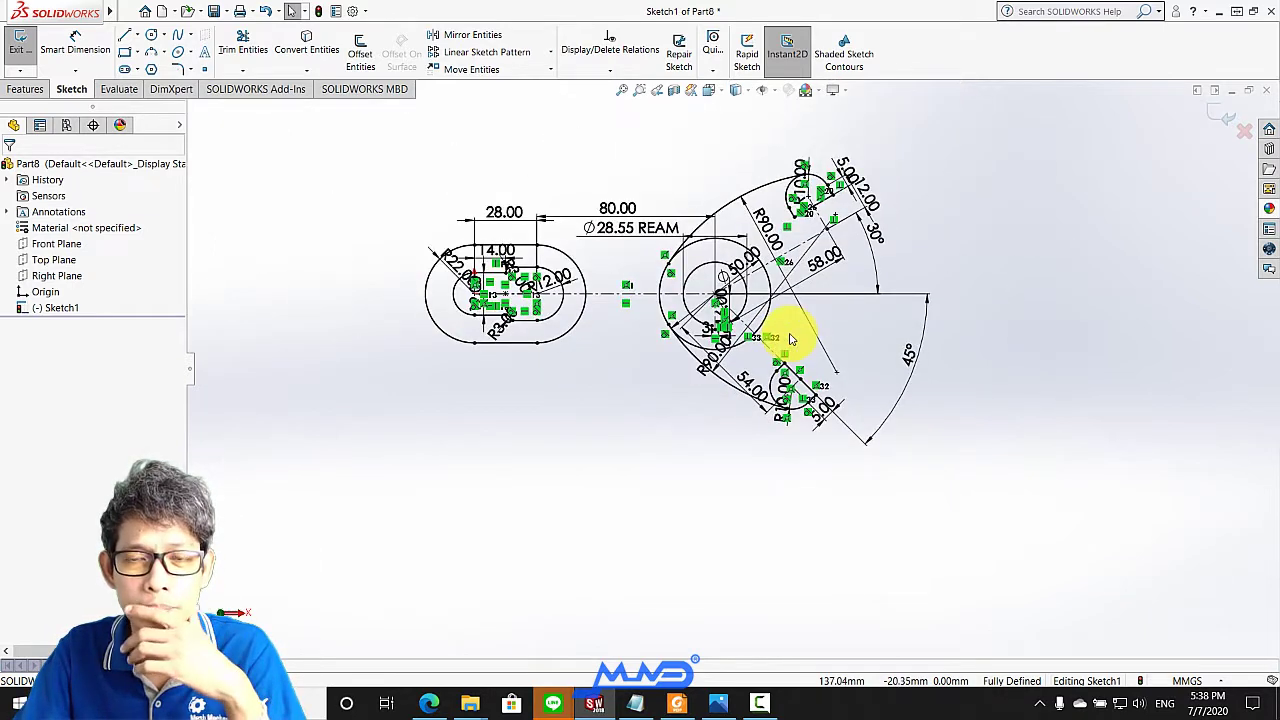
scroll(795, 233, down, 2)
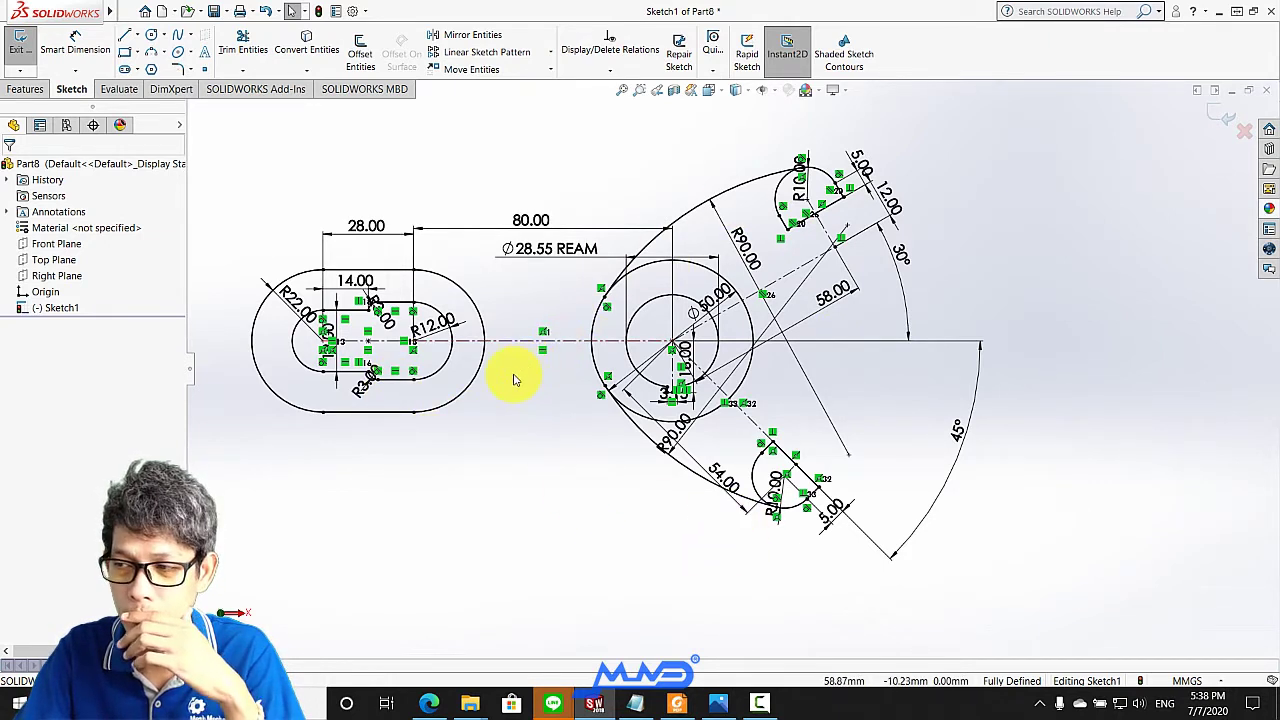
scroll(391, 345, down, 1)
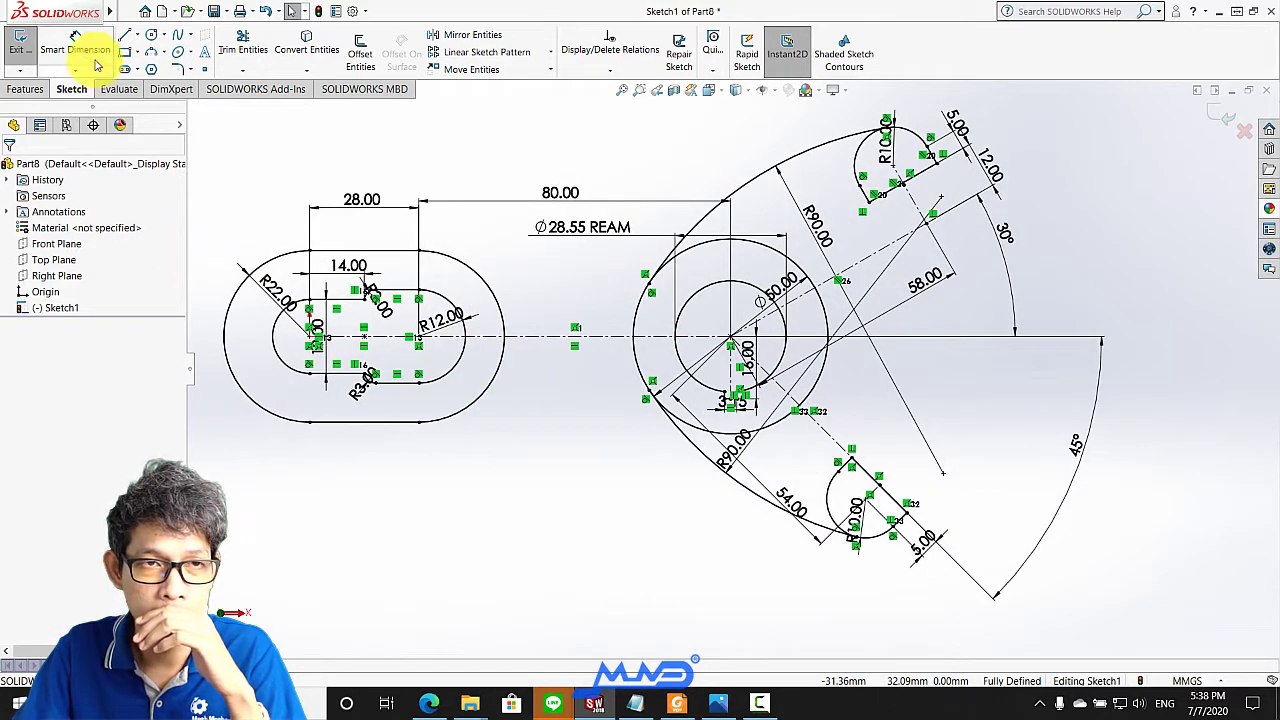
Draw a circle centred on the R12 arc centre at the slot end
click(152, 38)
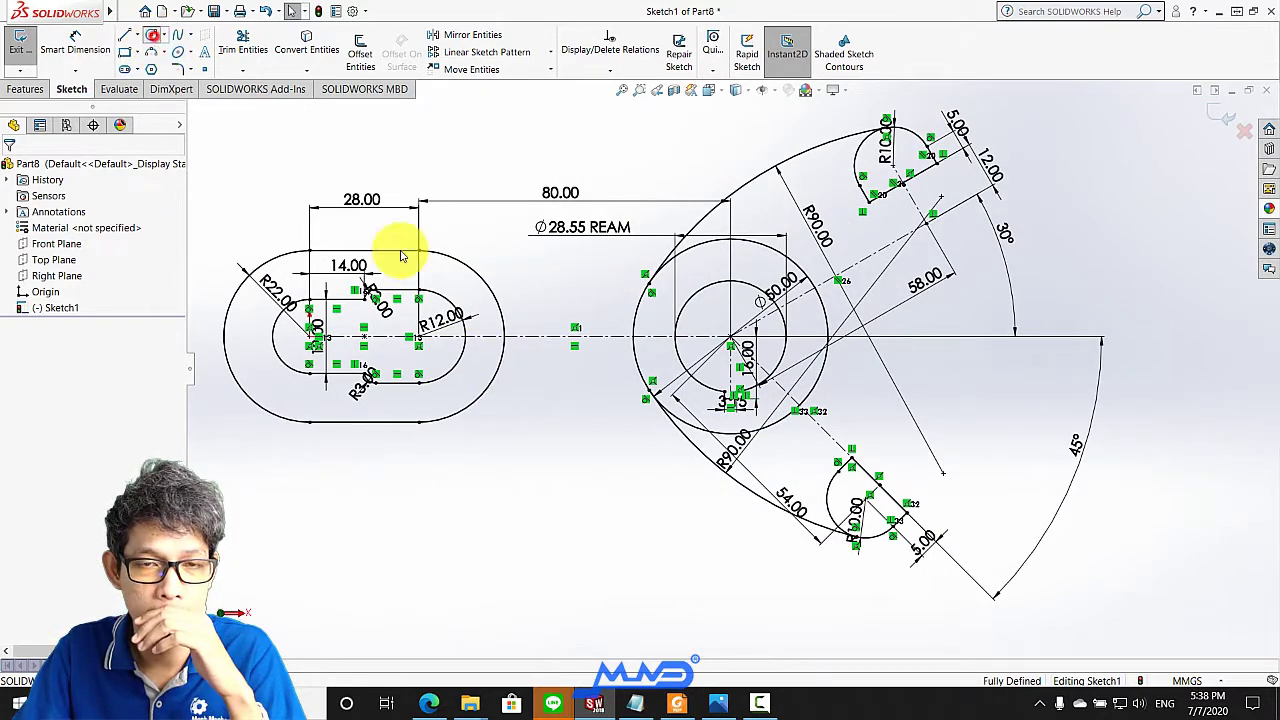
click(419, 338)
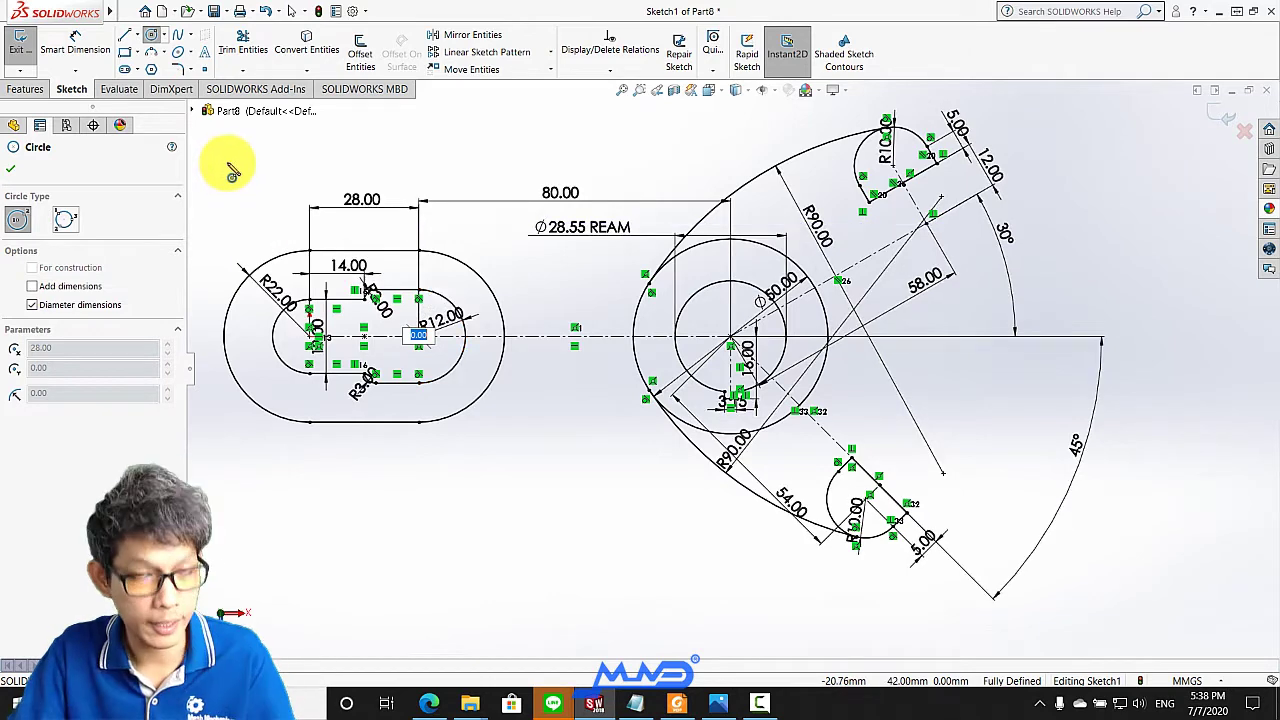
click(152, 38)
click(152, 38)
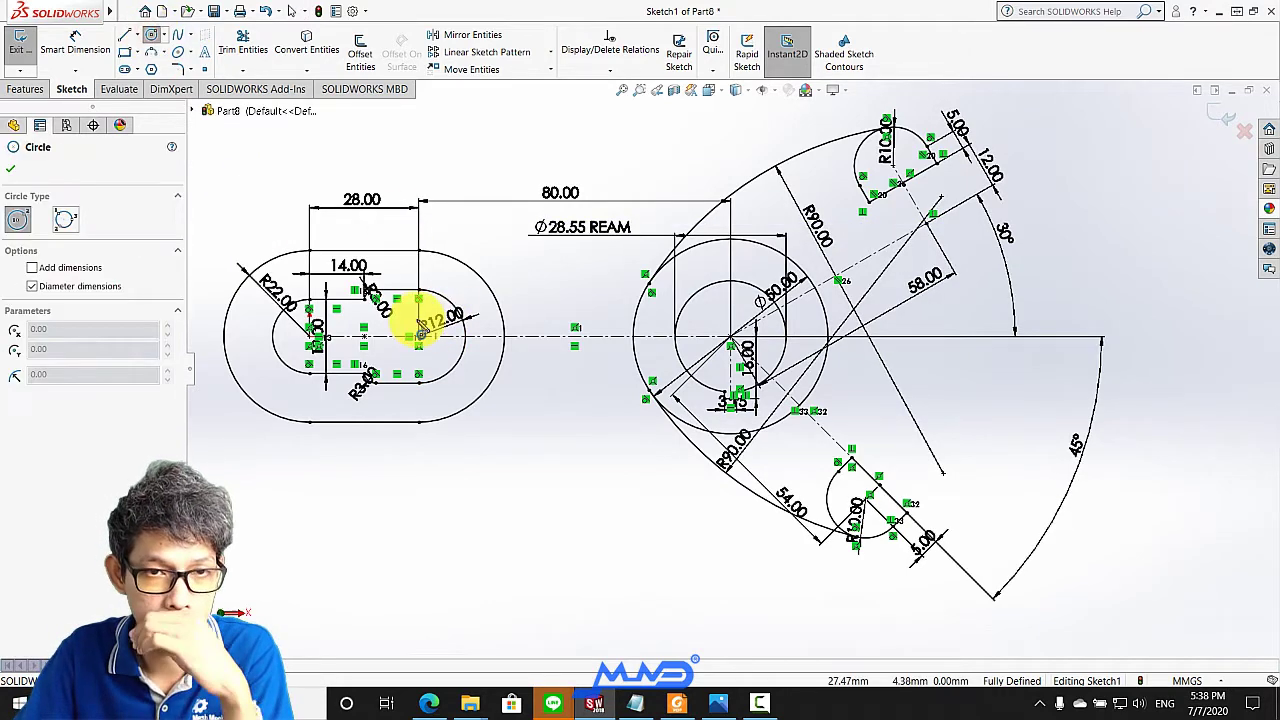
click(420, 340)
scroll(420, 340, down, 1)
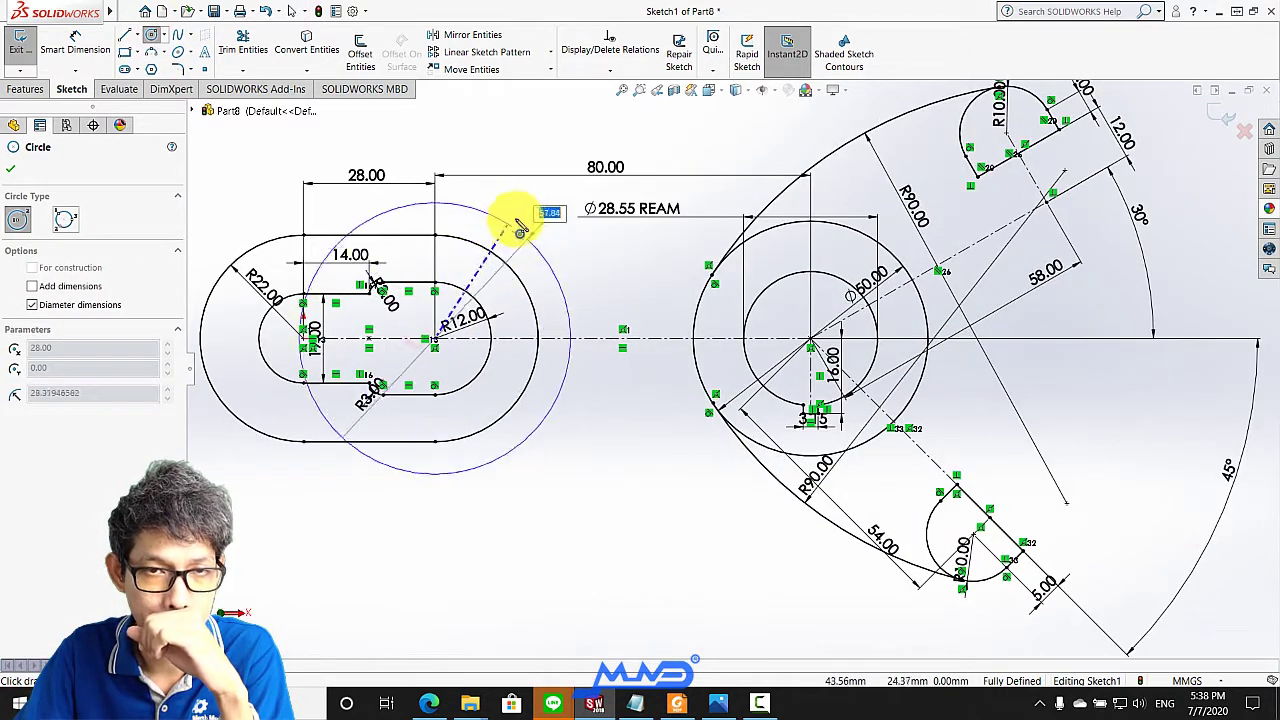
click(517, 216)
Dimension the new circle to a 64 mm diameter
click(75, 45)
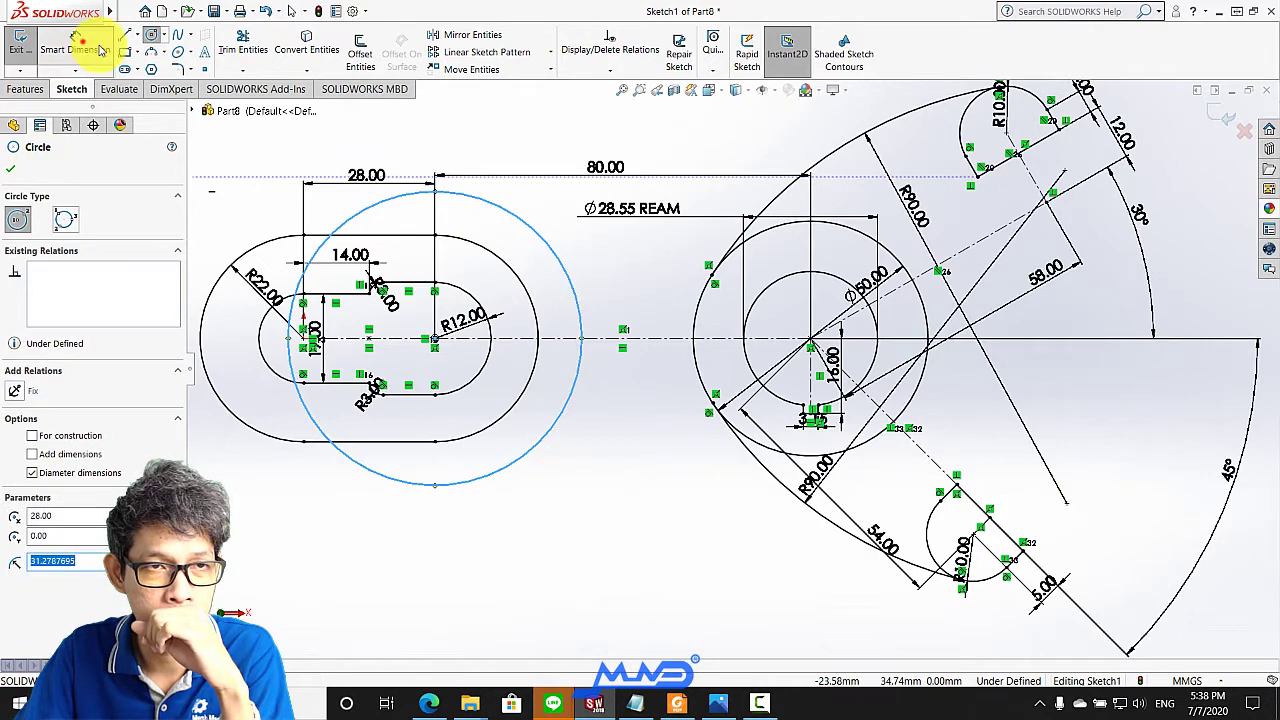
click(524, 228)
click(527, 238)
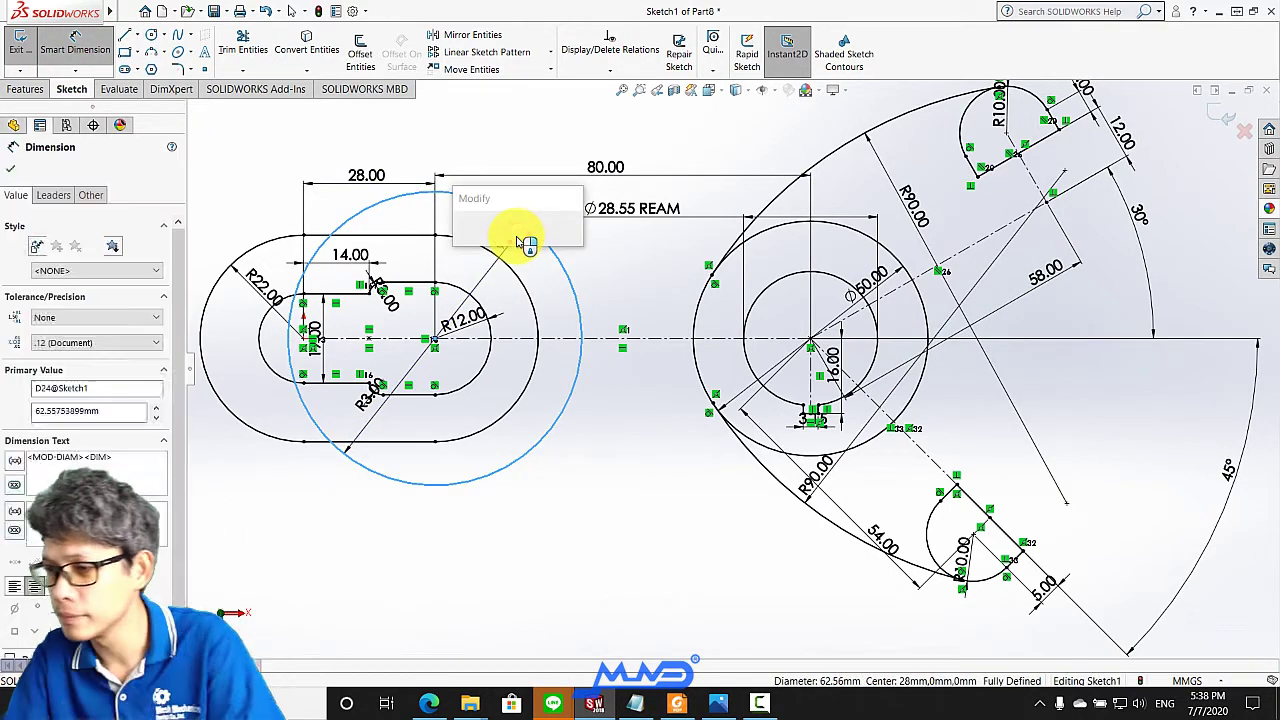
text(64)
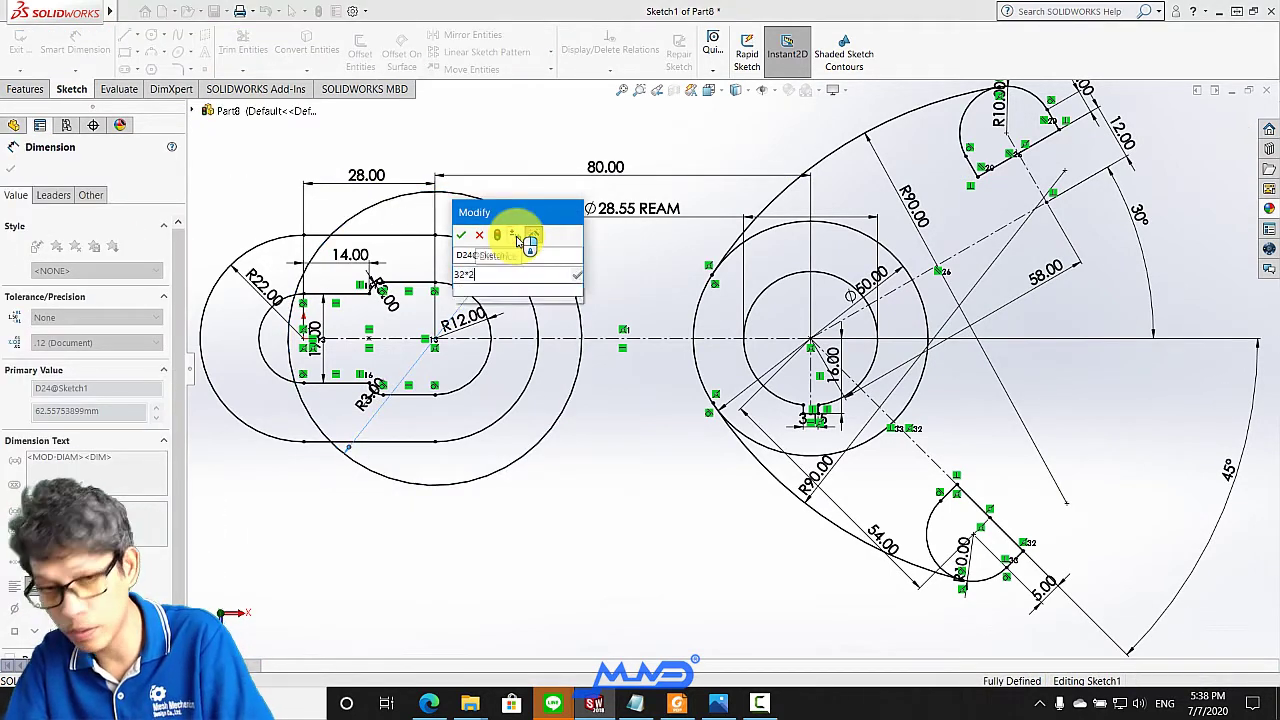
key(Return)
click(10, 168)
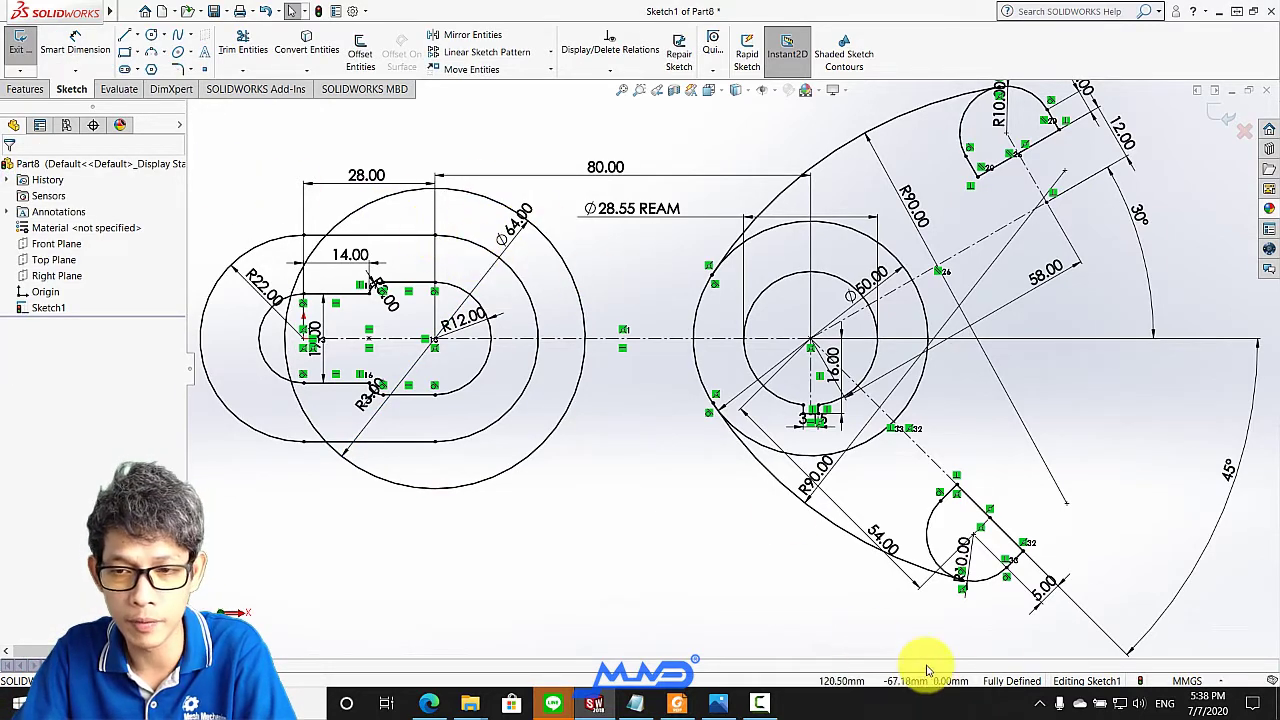
scroll(672, 367, up, 1)
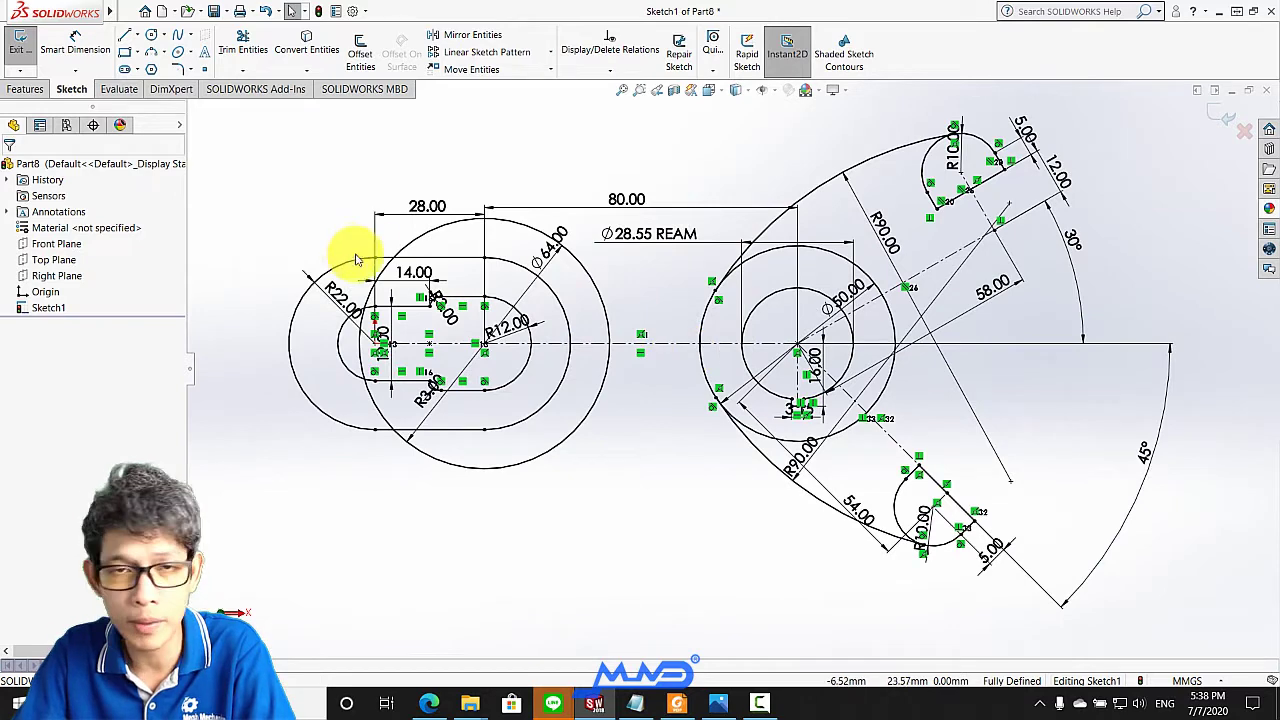
Draw a radius-76 arc across the top of the sketch
click(152, 52)
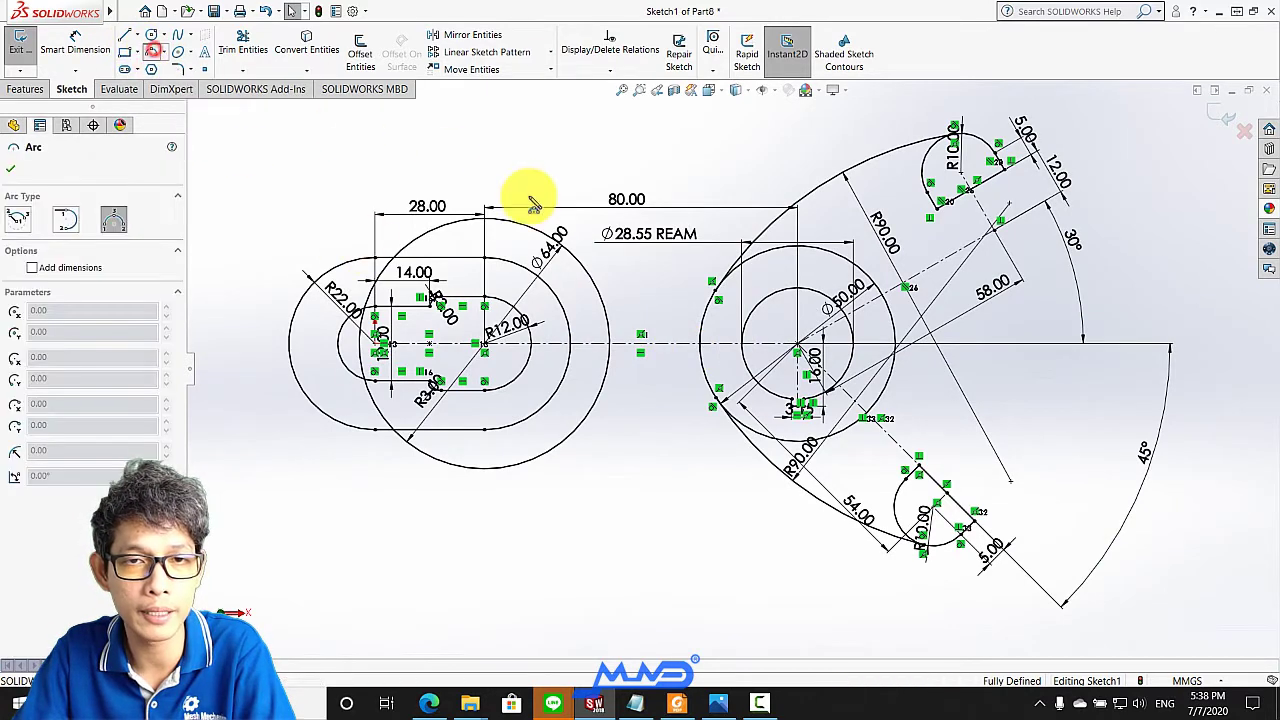
click(463, 167)
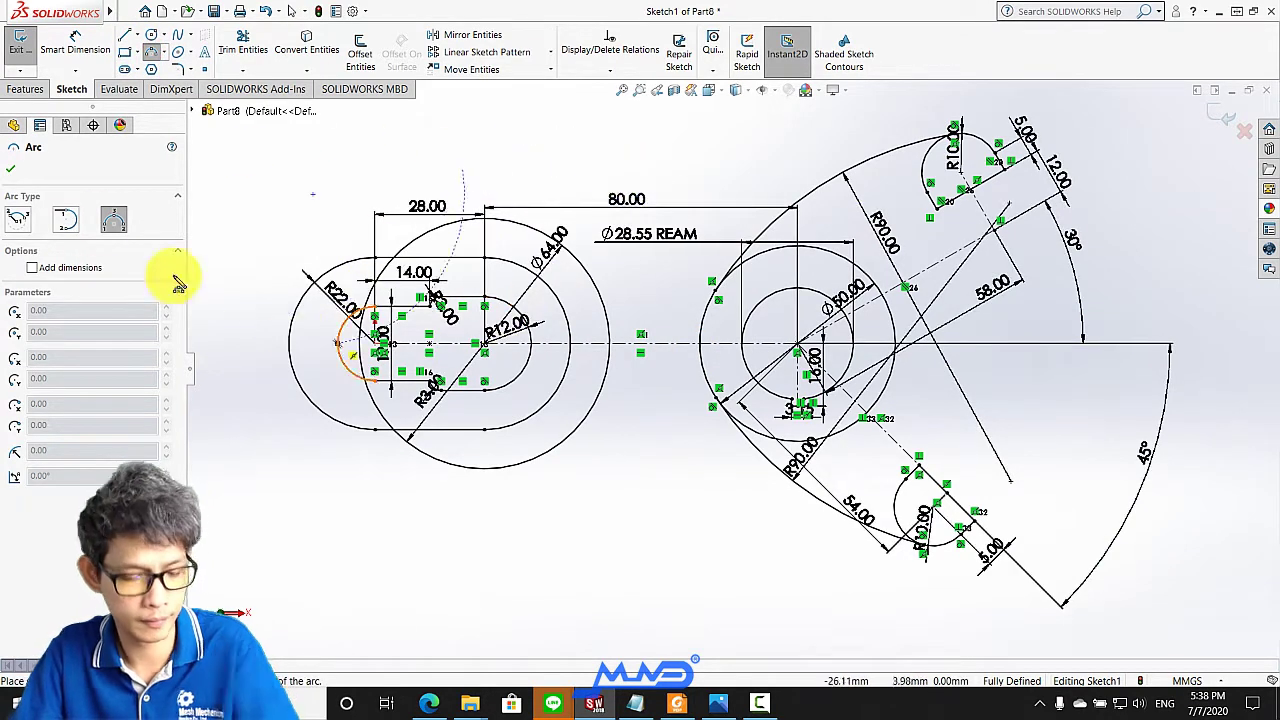
key(Escape)
click(152, 52)
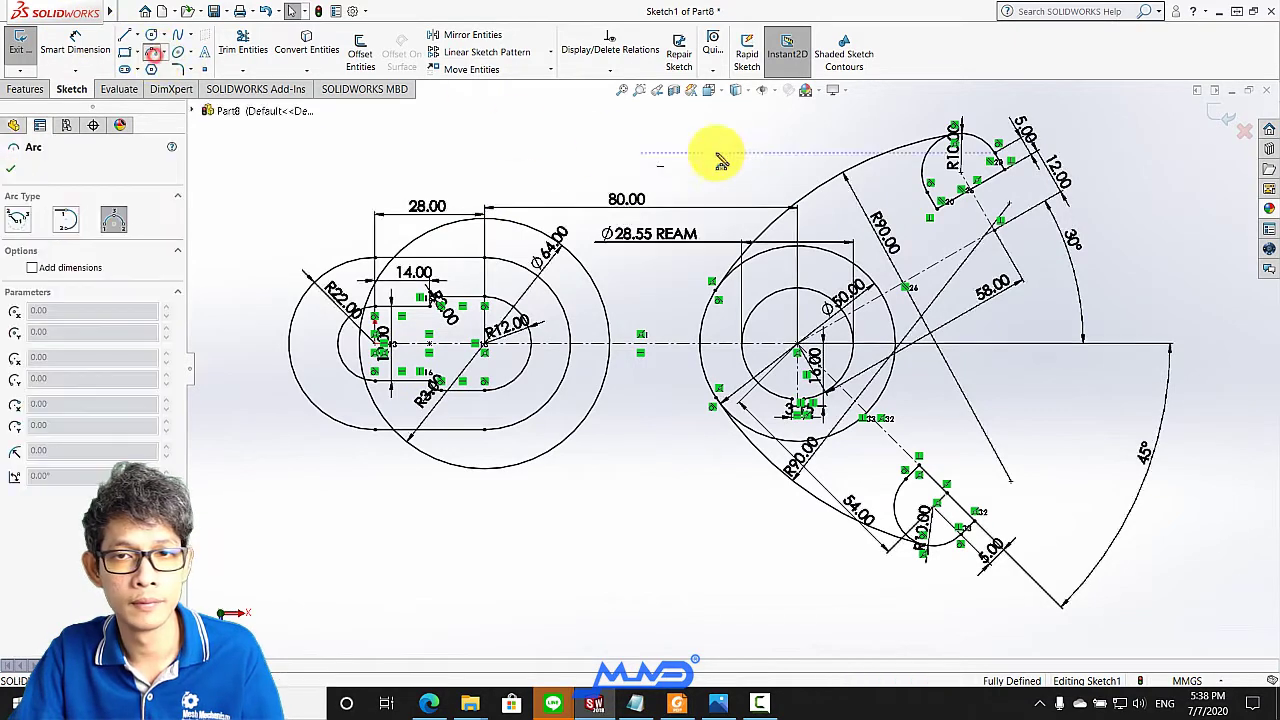
click(845, 118)
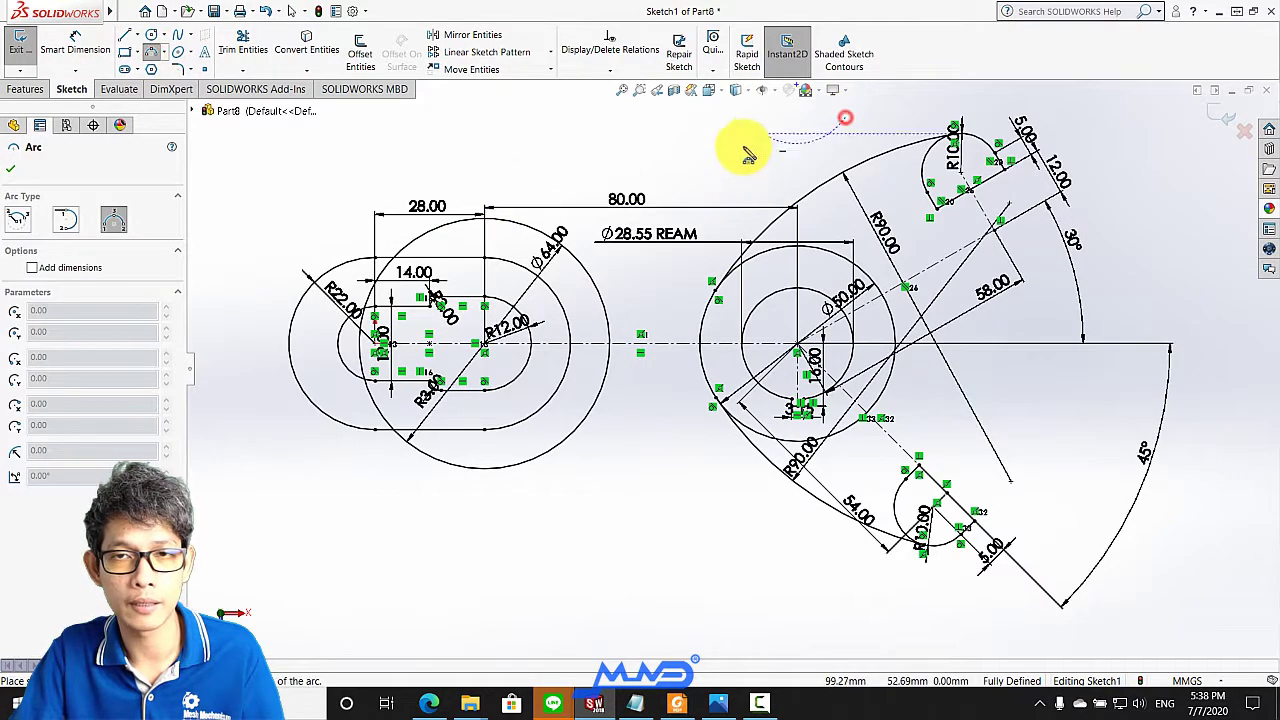
click(421, 148)
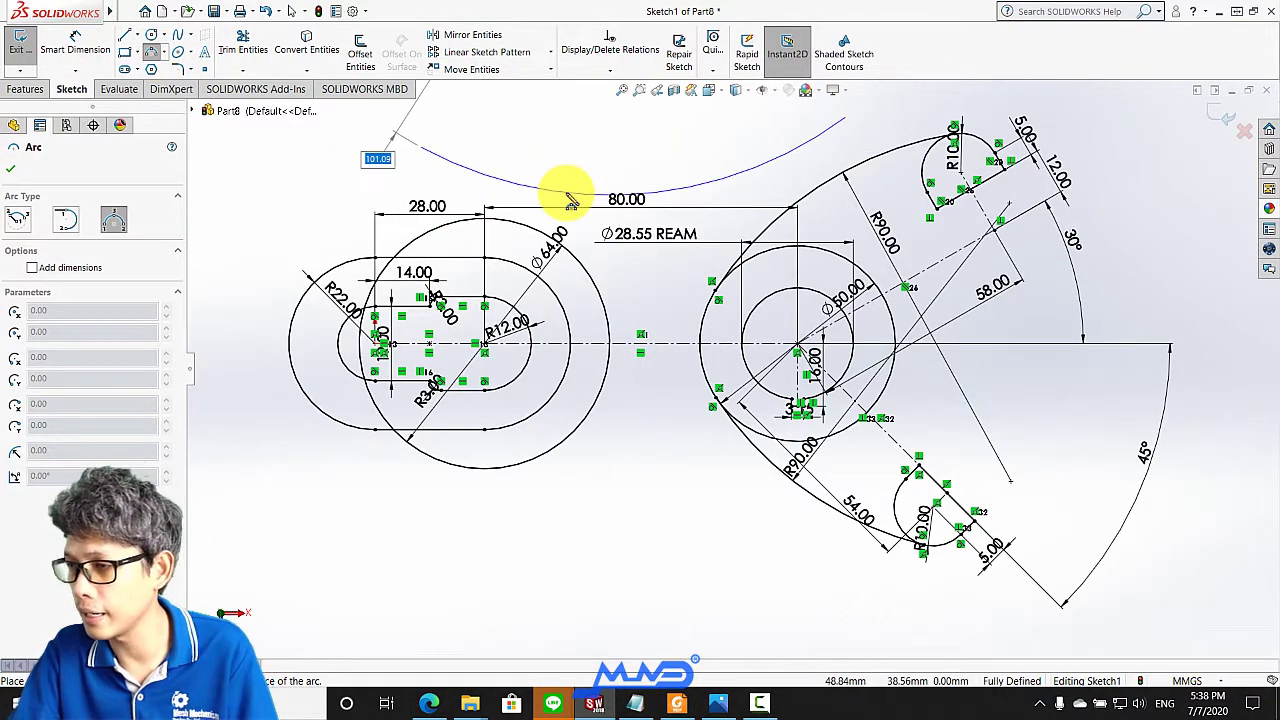
text(76)
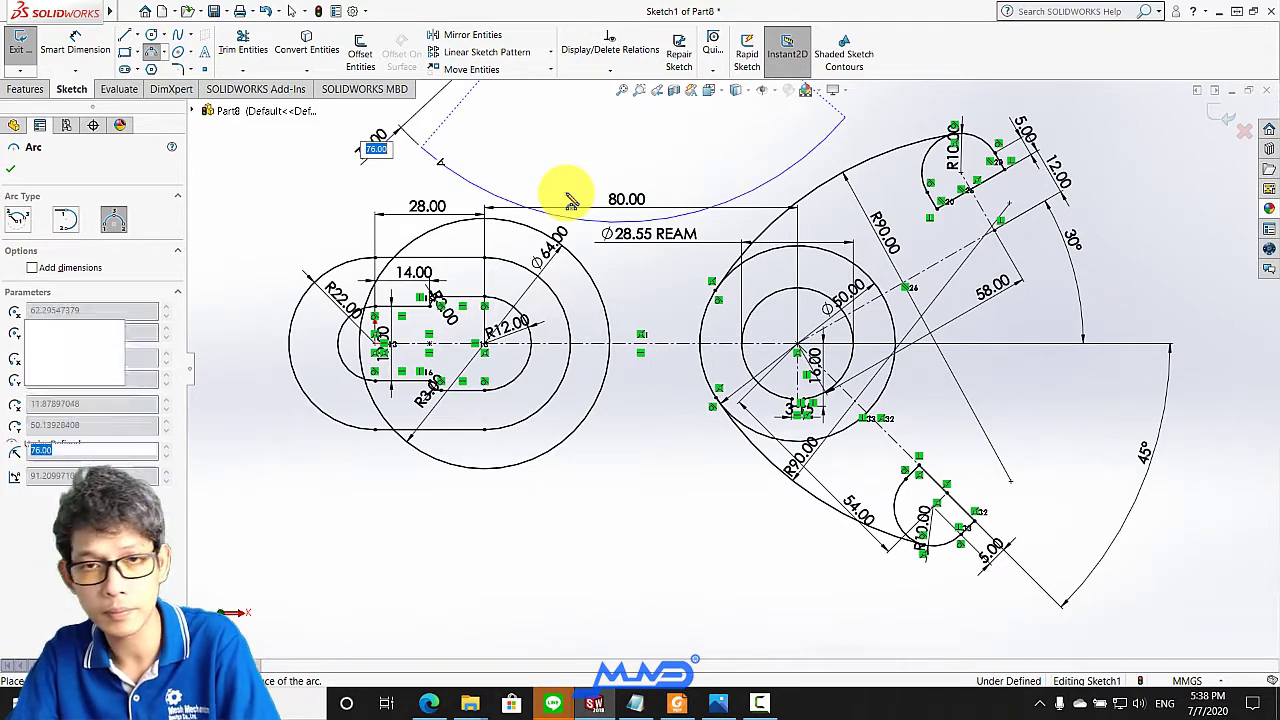
key(Return)
click(11, 168)
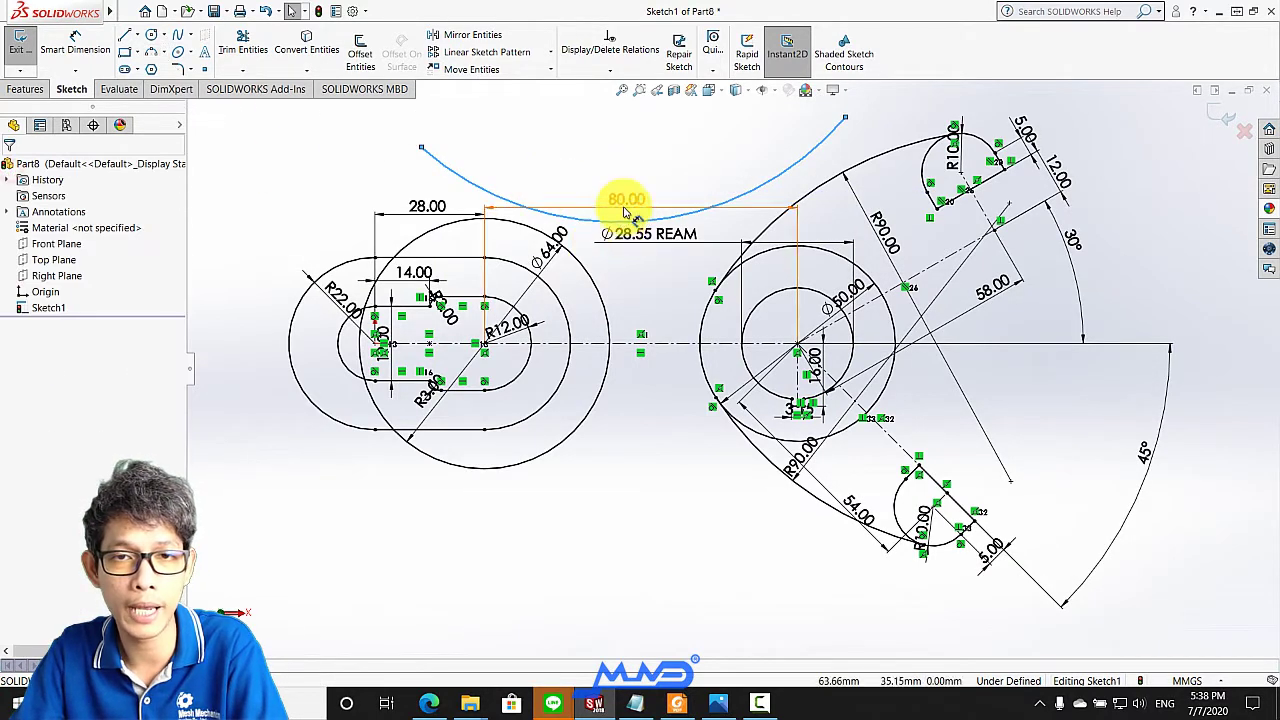
scroll(495, 210, up, 2)
scroll(360, 140, down, 2)
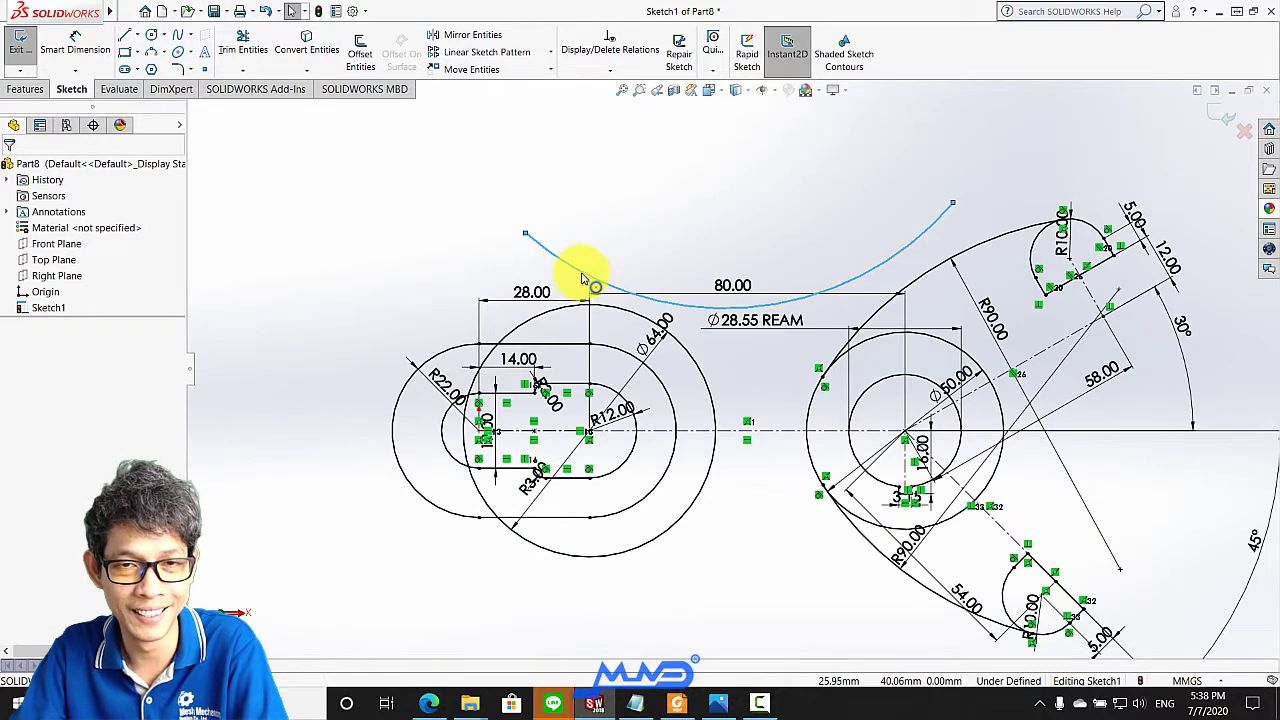
Make the top arc tangent to the Ø64 circle and to the R90 arc
click(585, 276)
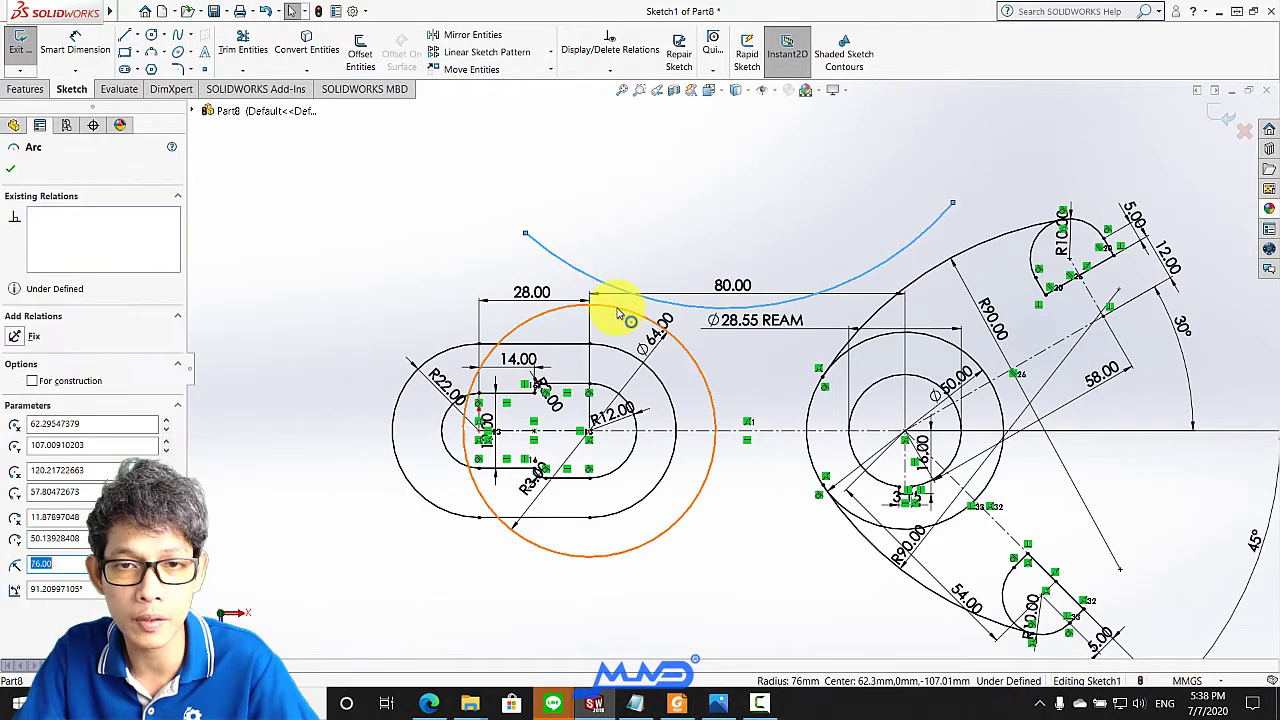
ctrl+click(619, 313)
click(15, 425)
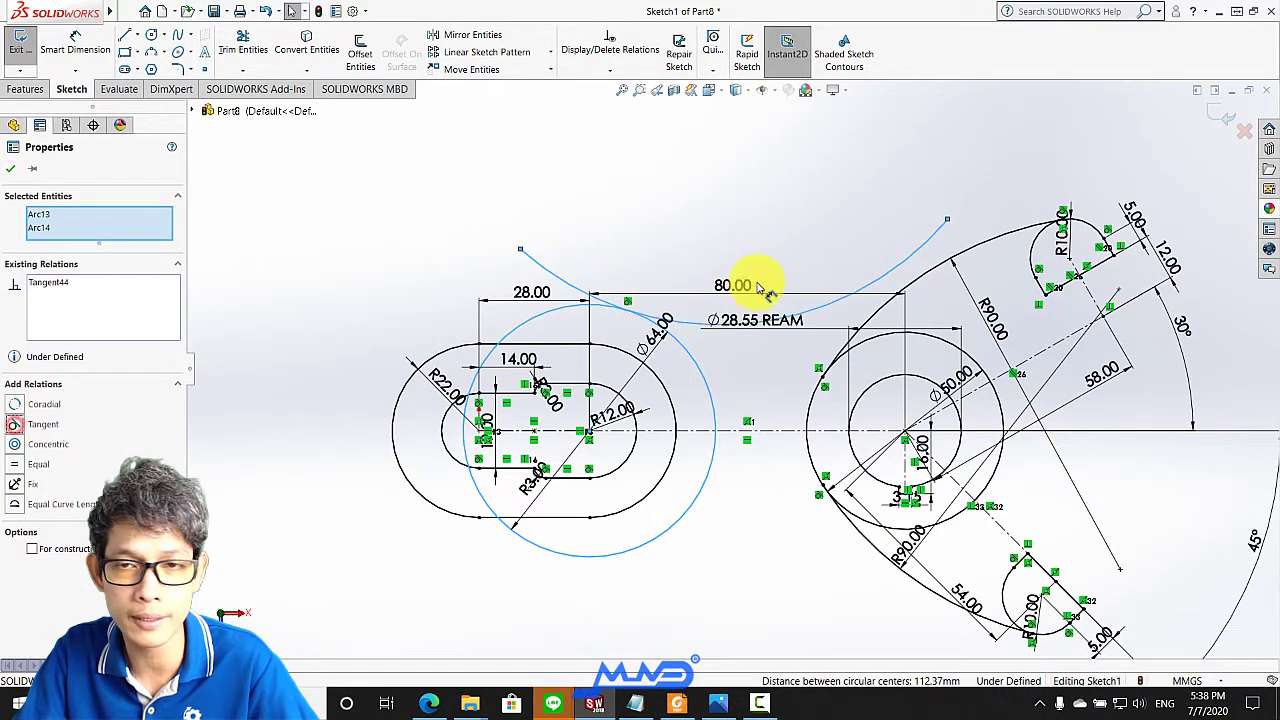
click(12, 174)
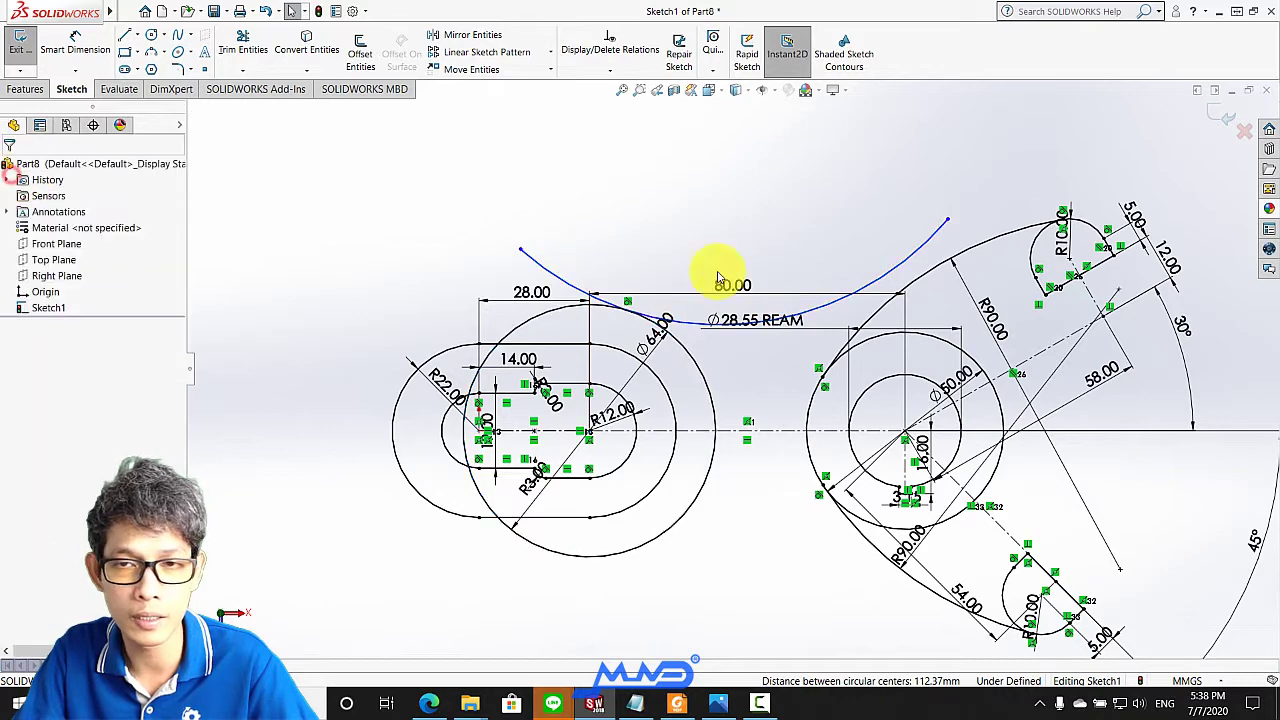
click(920, 265)
ctrl+click(928, 272)
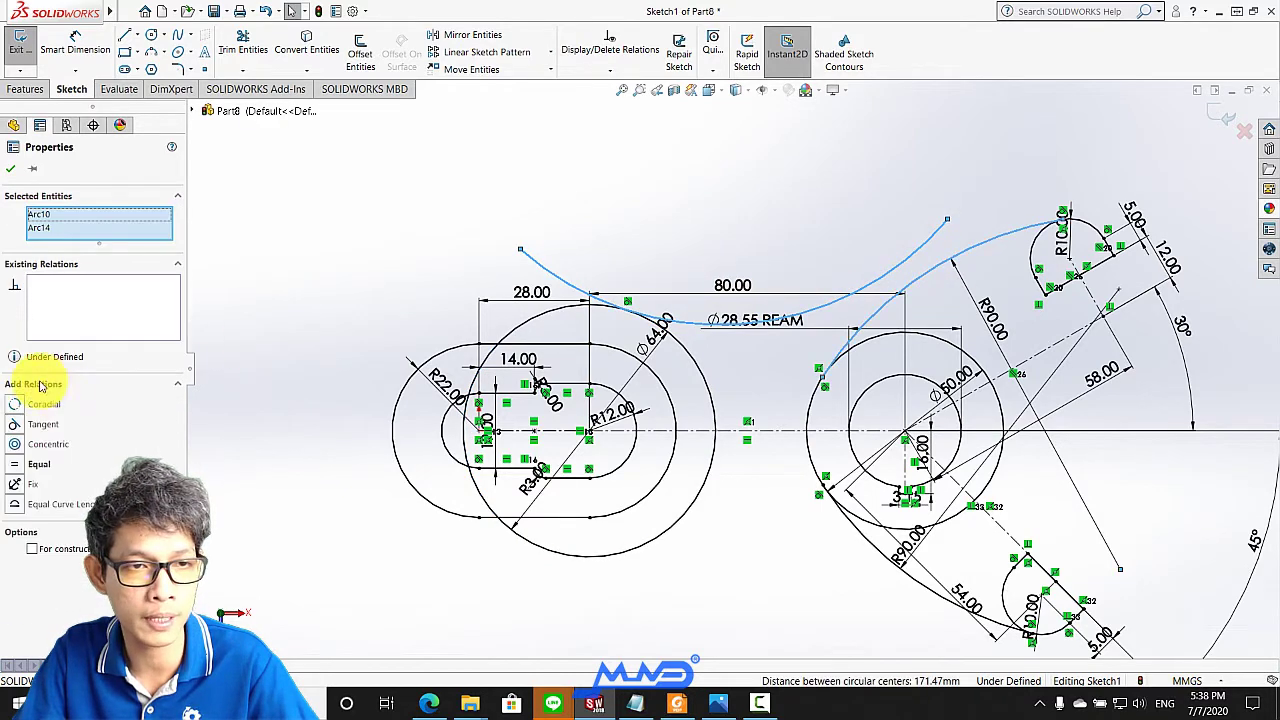
click(15, 425)
click(10, 168)
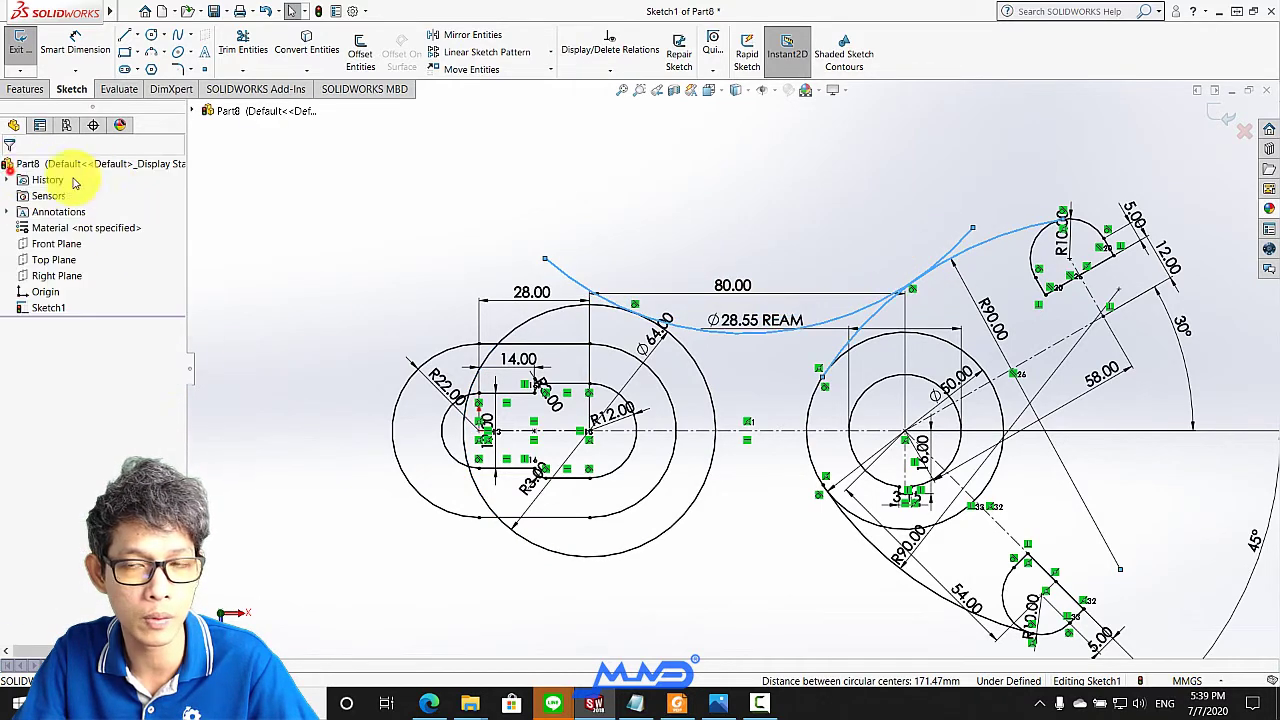
click(244, 44)
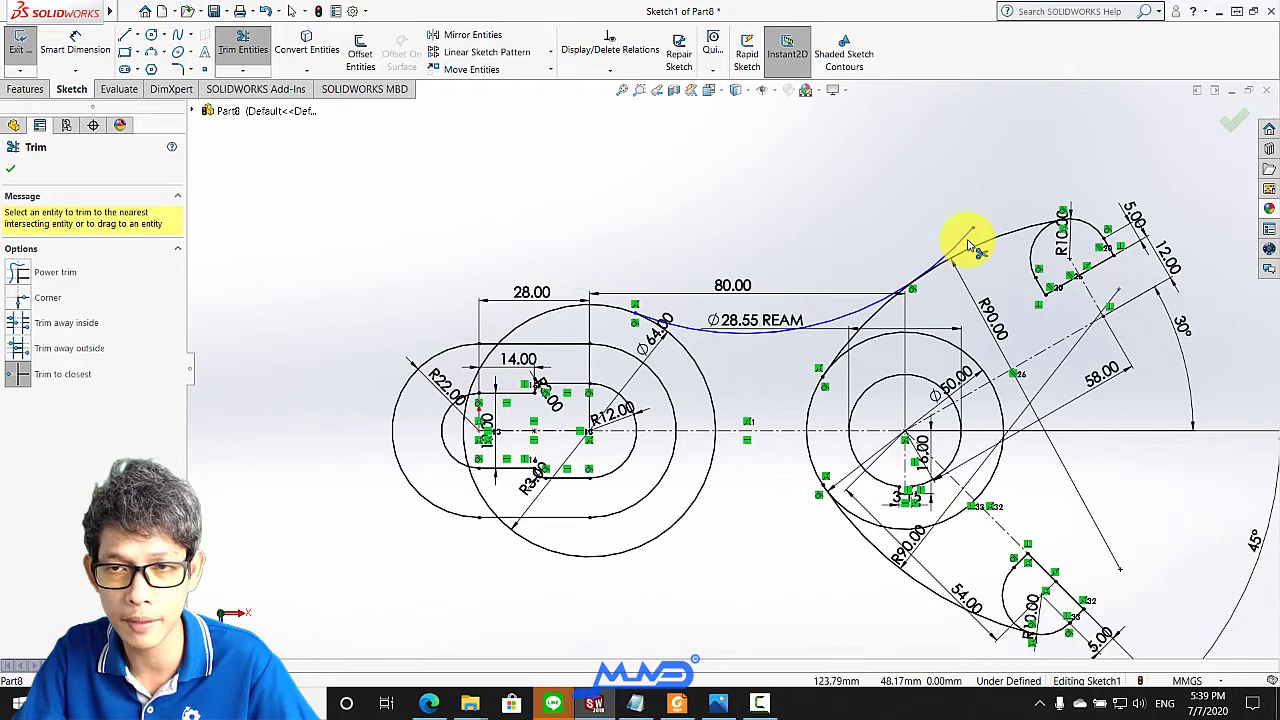
Finish trimming and move the Ø28.55 REAM label beside the Ø50 circle
click(10, 168)
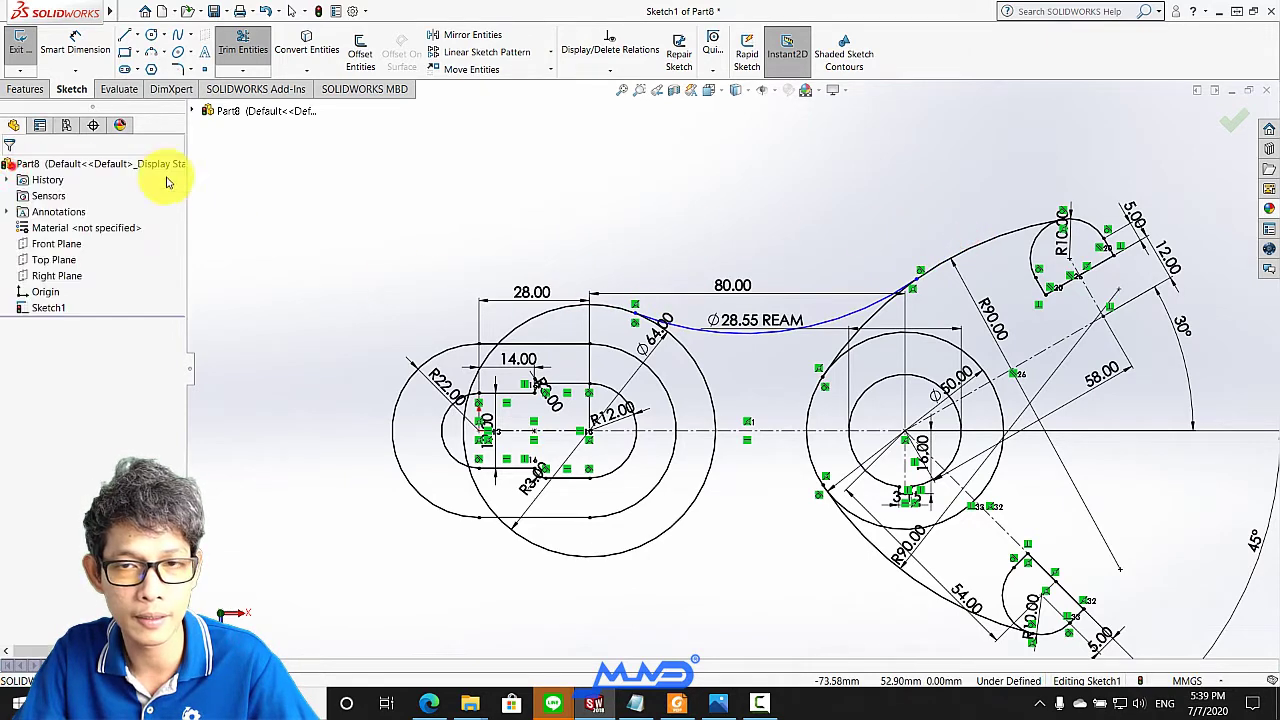
scroll(803, 326, down, 2)
drag(729, 331, 980, 388)
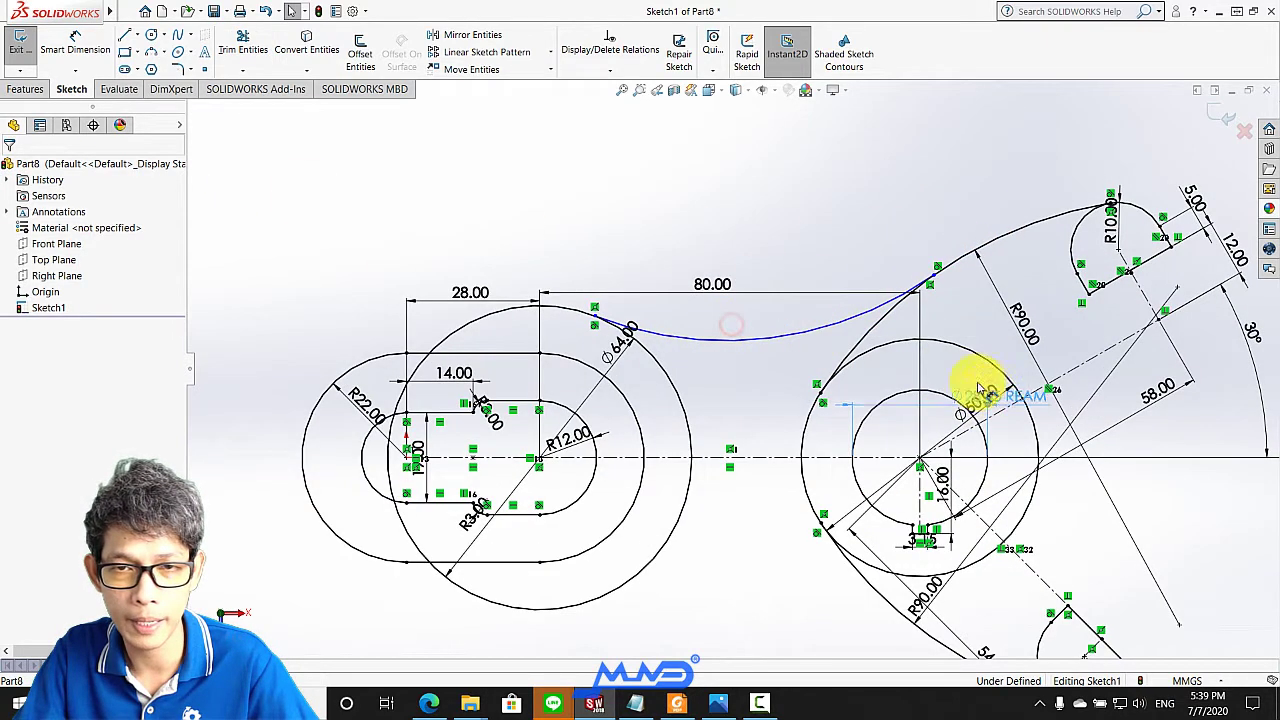
Add an R76 radius dimension to the upper connecting arc
click(70, 45)
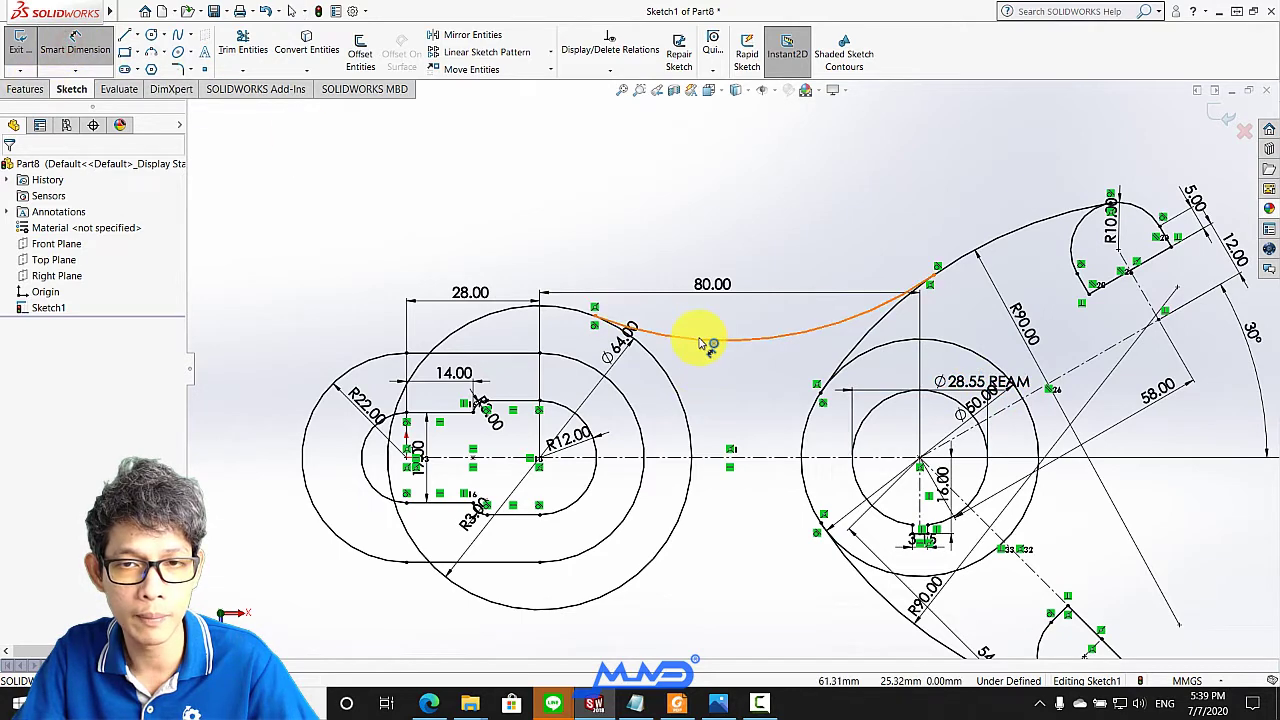
click(740, 288)
click(746, 226)
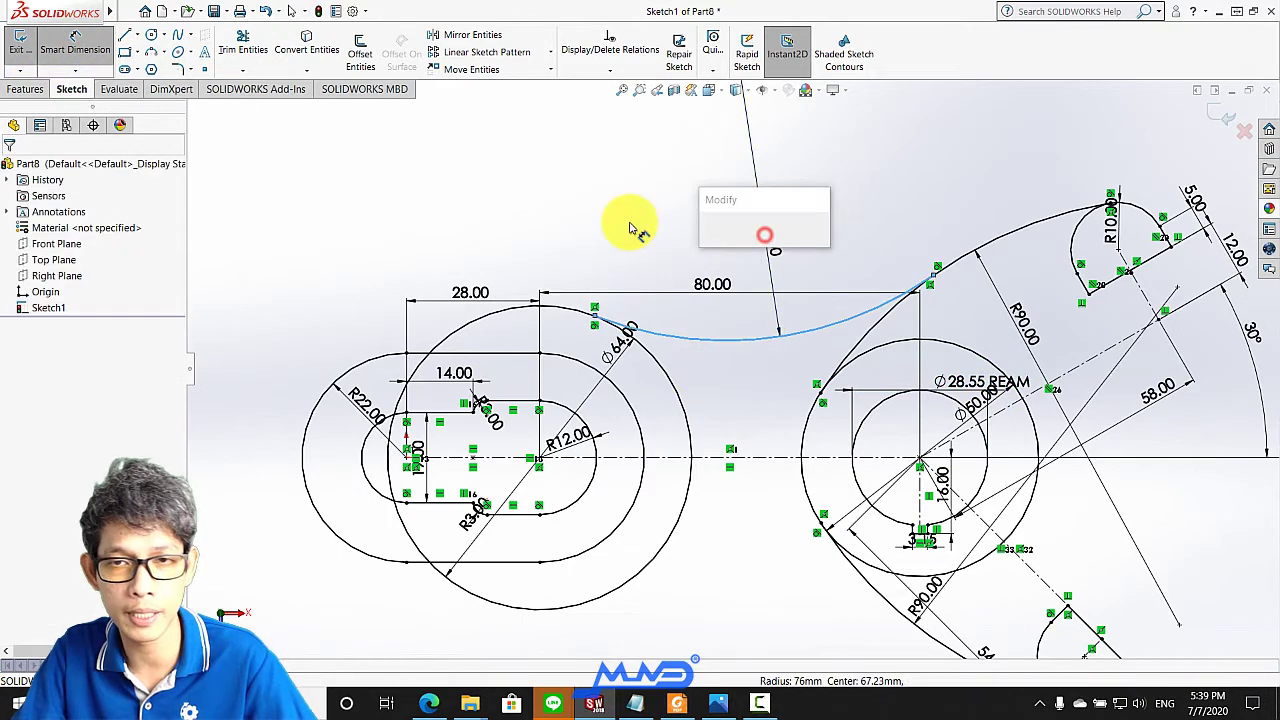
click(707, 237)
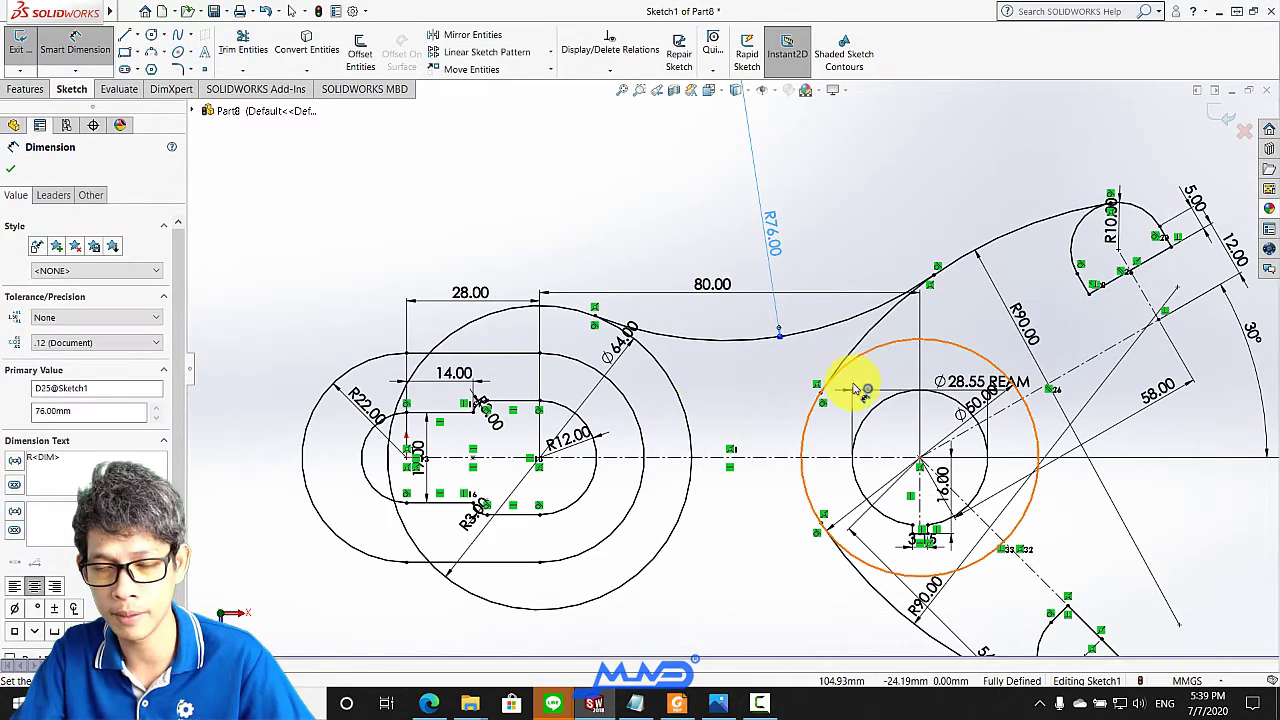
scroll(735, 425, up, 2)
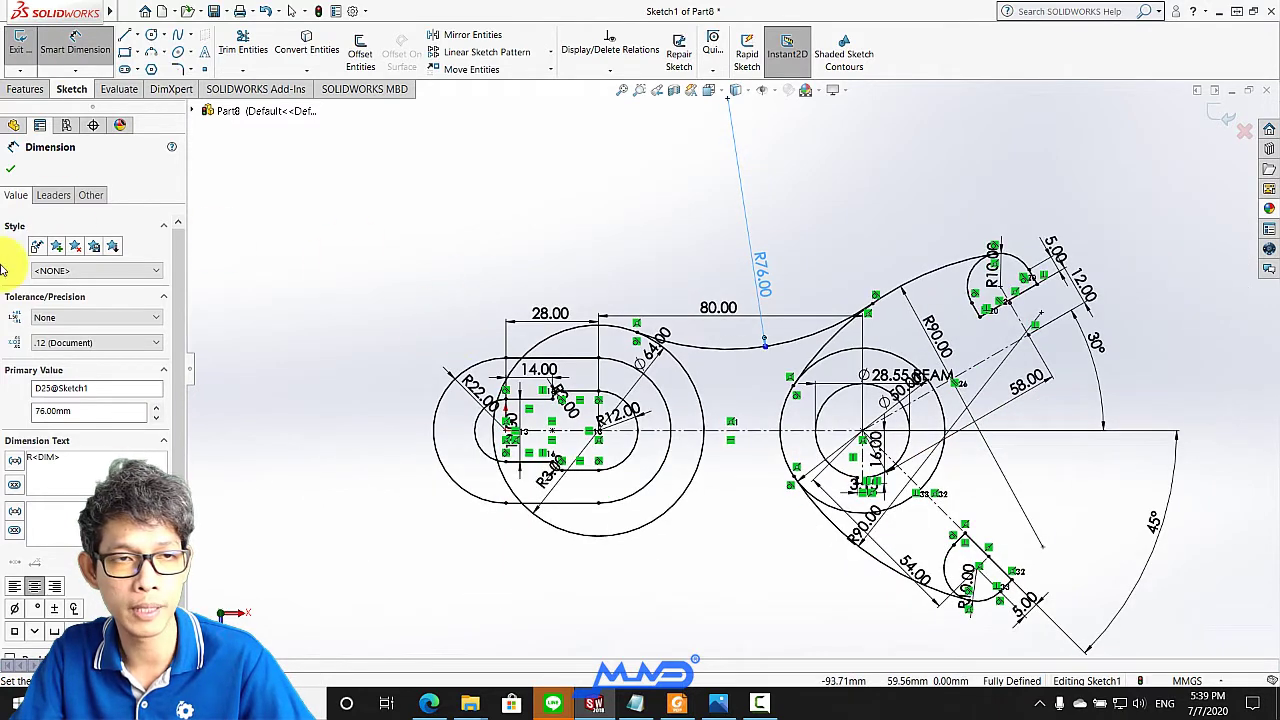
click(14, 168)
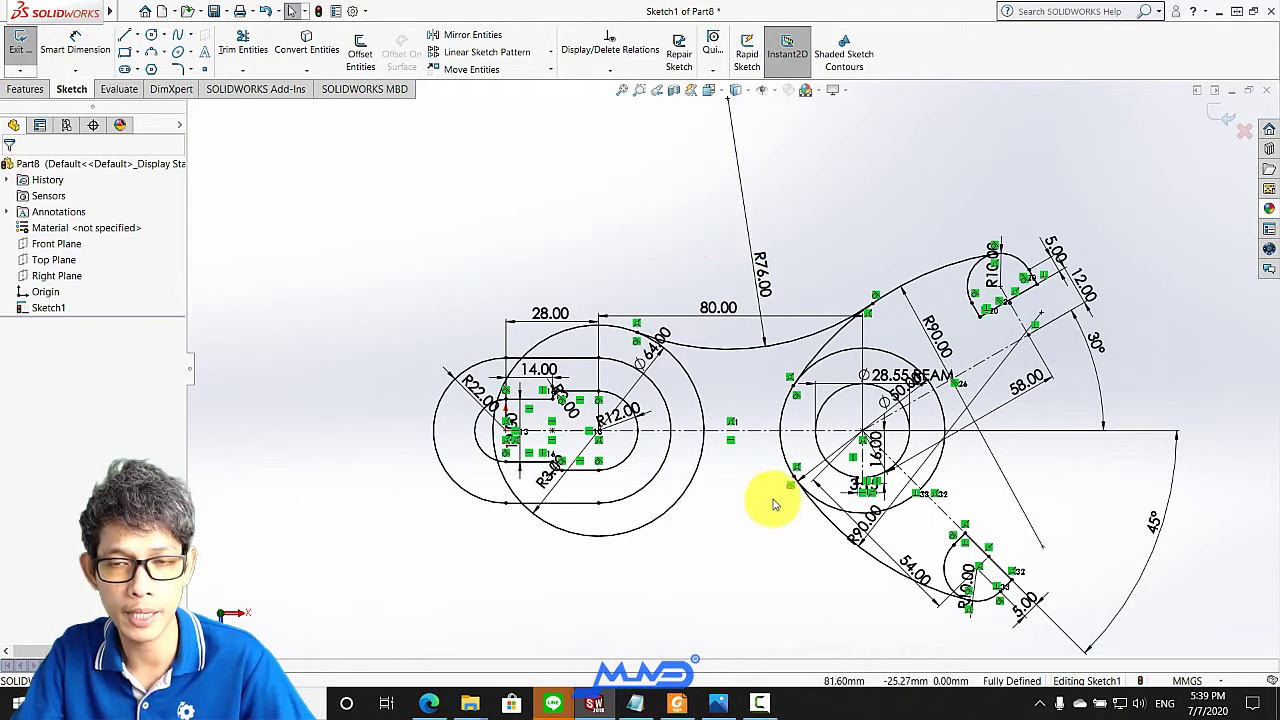
scroll(459, 335, down, 2)
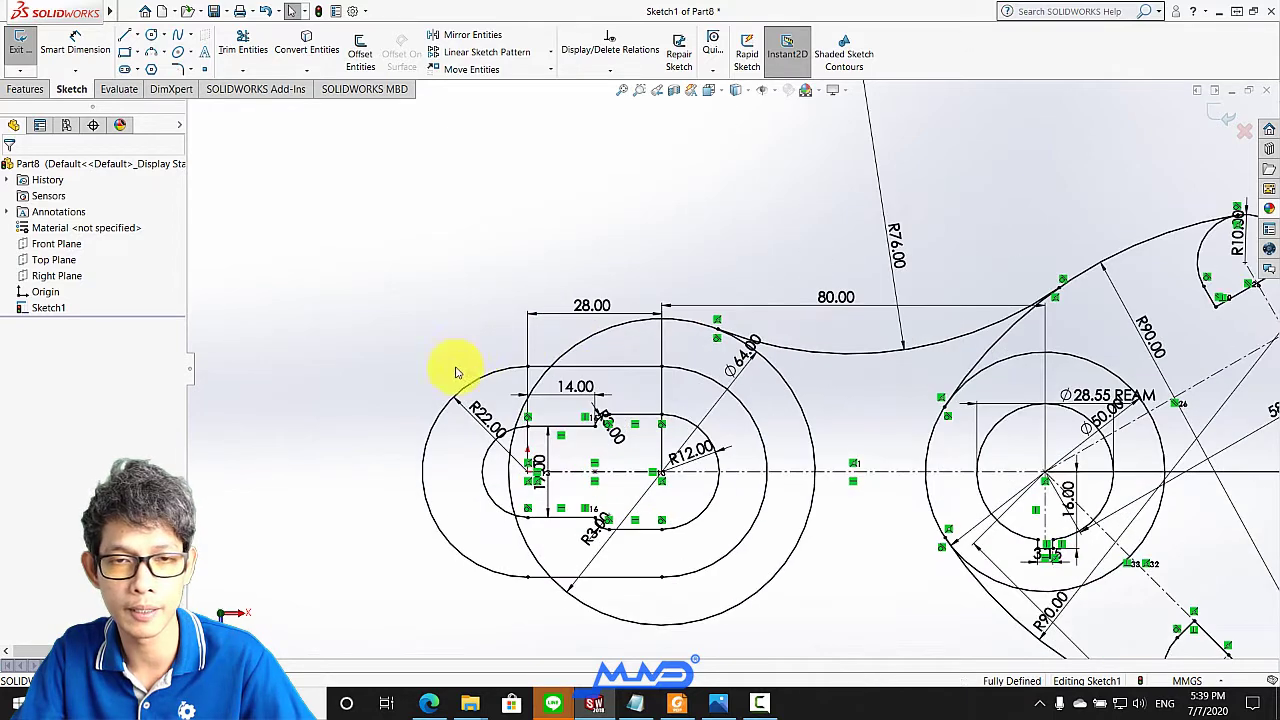
Draw a straight line from left of the slot to above the Ø64 circle
click(124, 35)
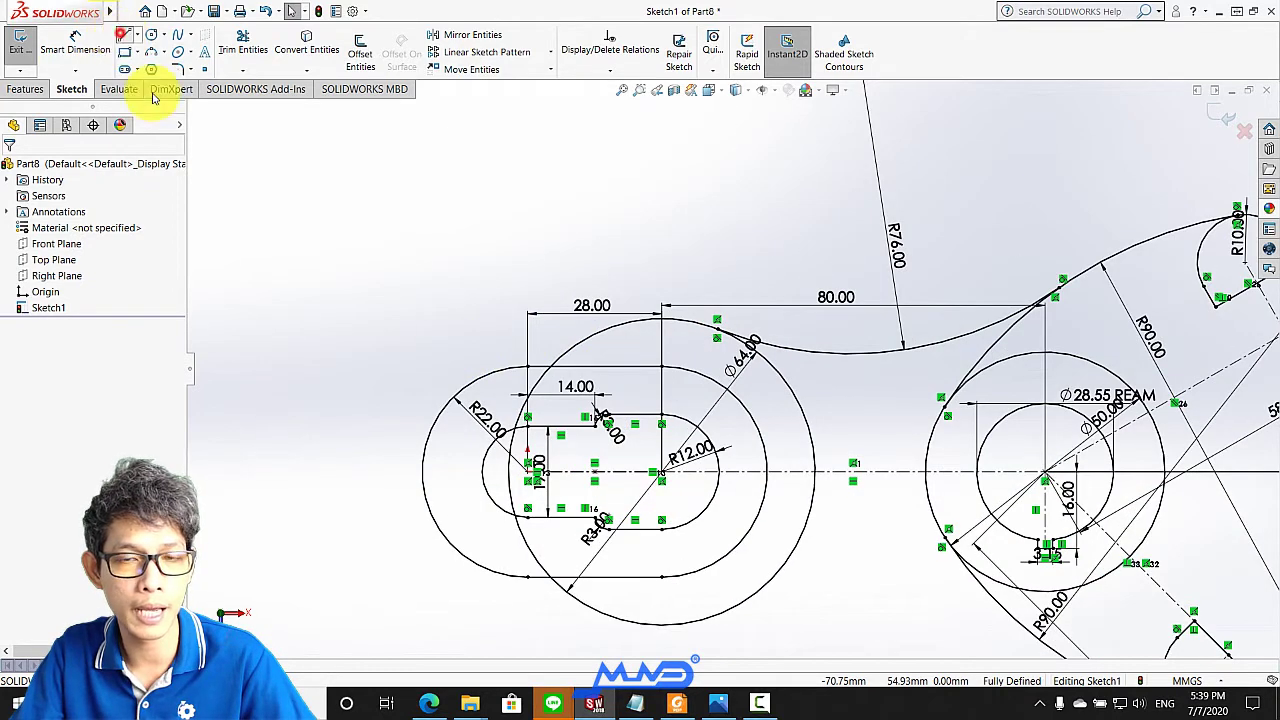
click(343, 409)
click(733, 260)
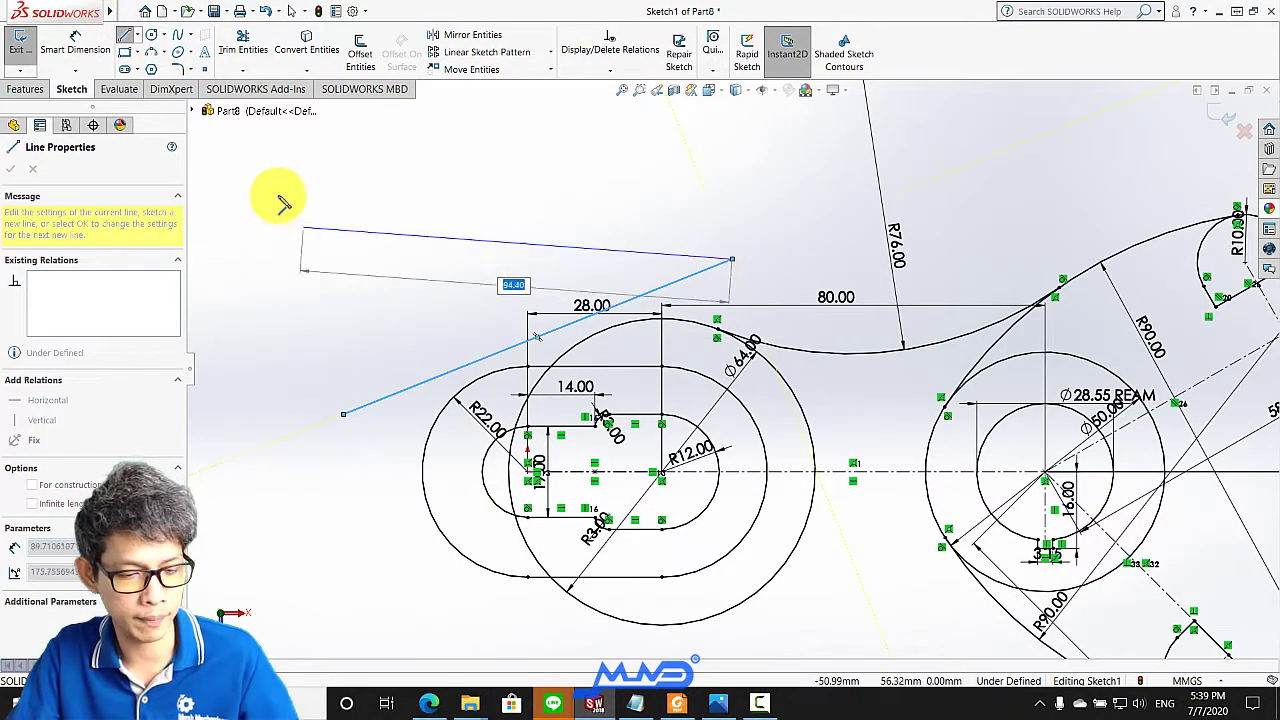
key(Escape)
Make the new line tangent to the Ø64 circle
click(706, 271)
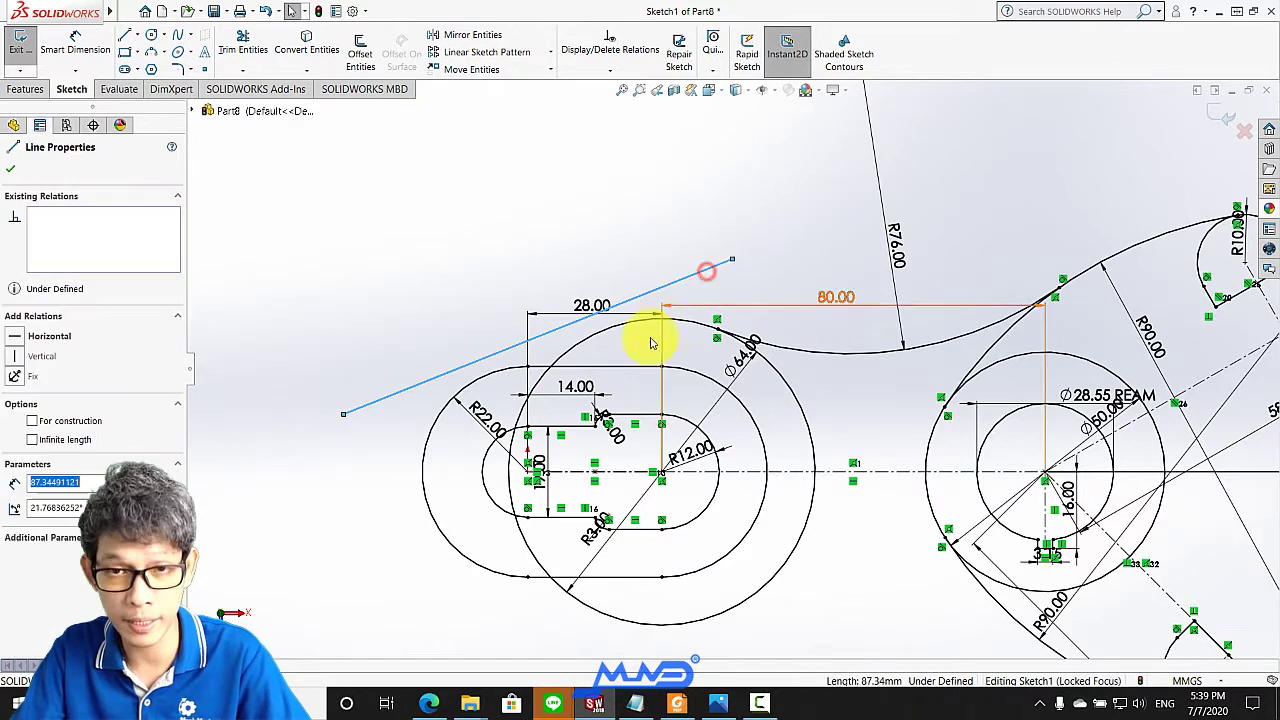
ctrl+click(628, 322)
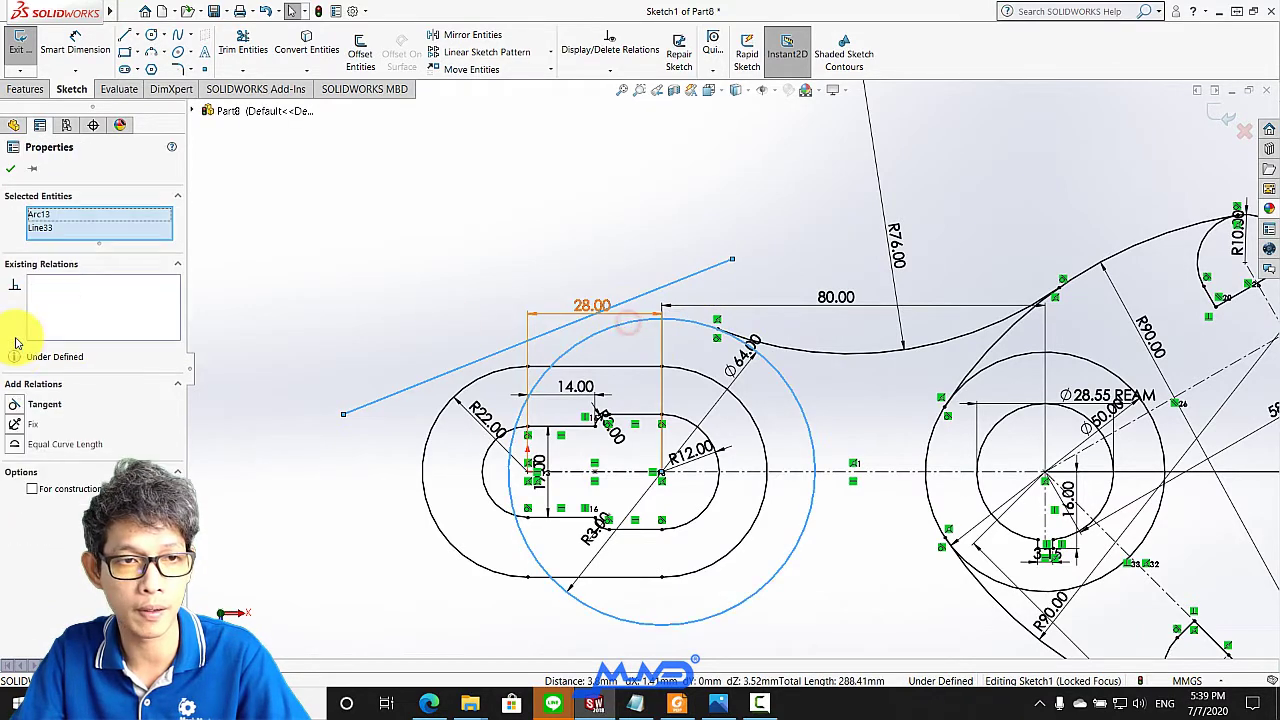
click(15, 404)
click(368, 318)
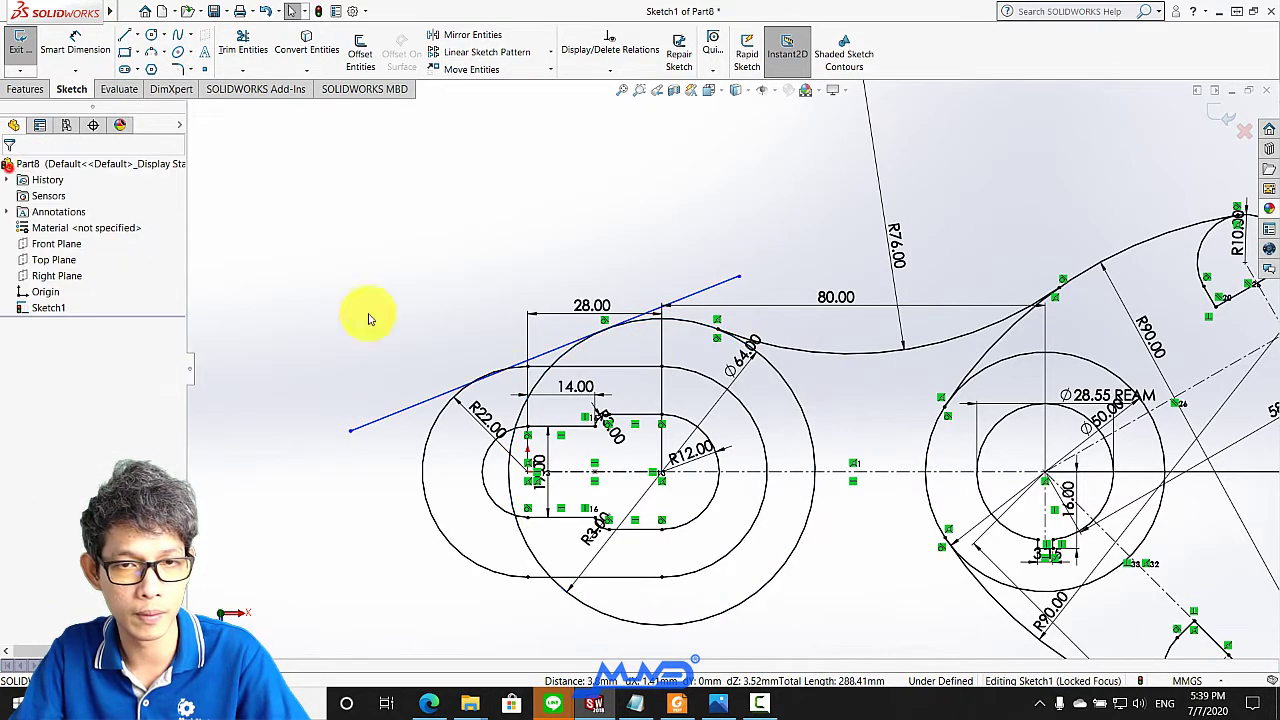
click(435, 398)
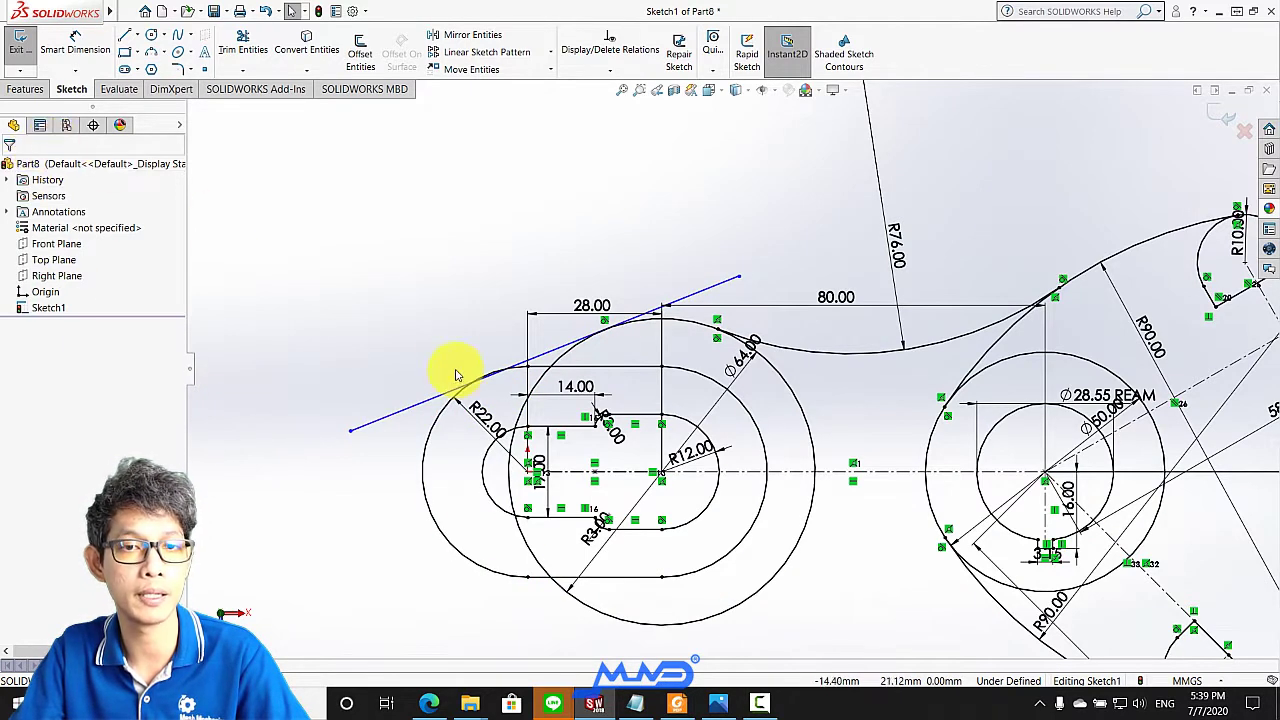
Make the line tangent to the R22 outer slot end
click(427, 403)
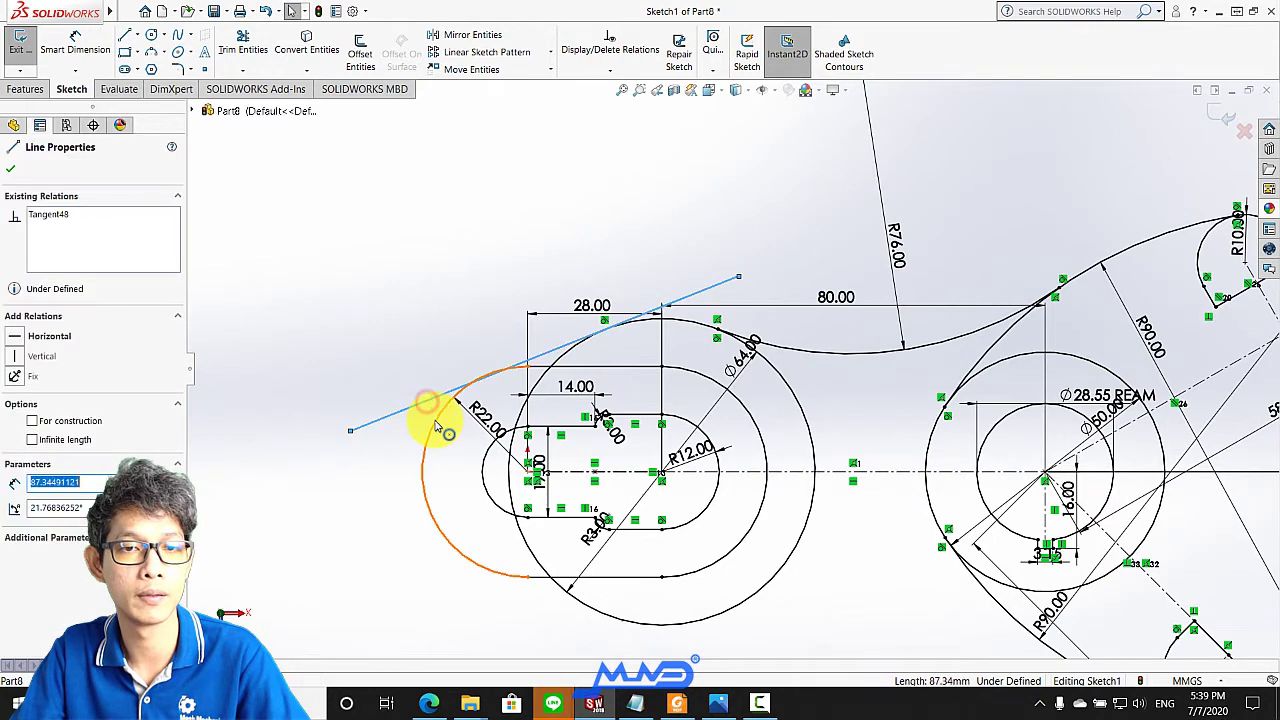
click(443, 427)
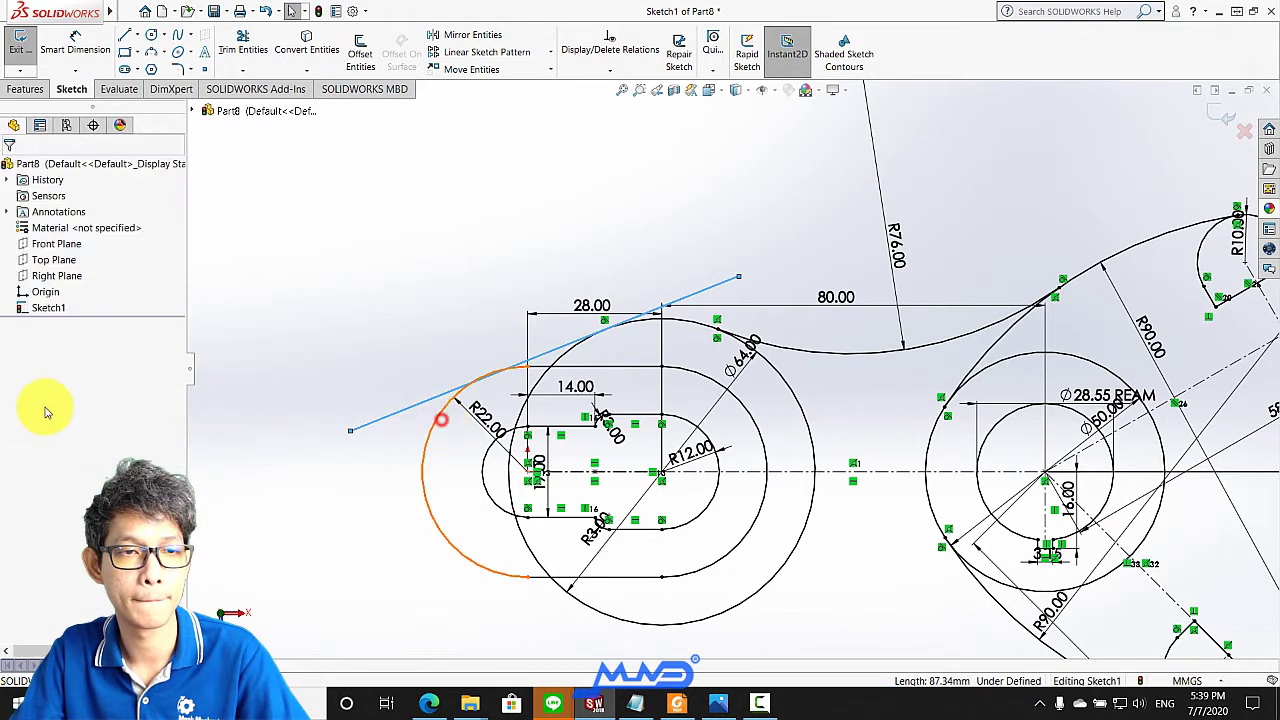
click(352, 479)
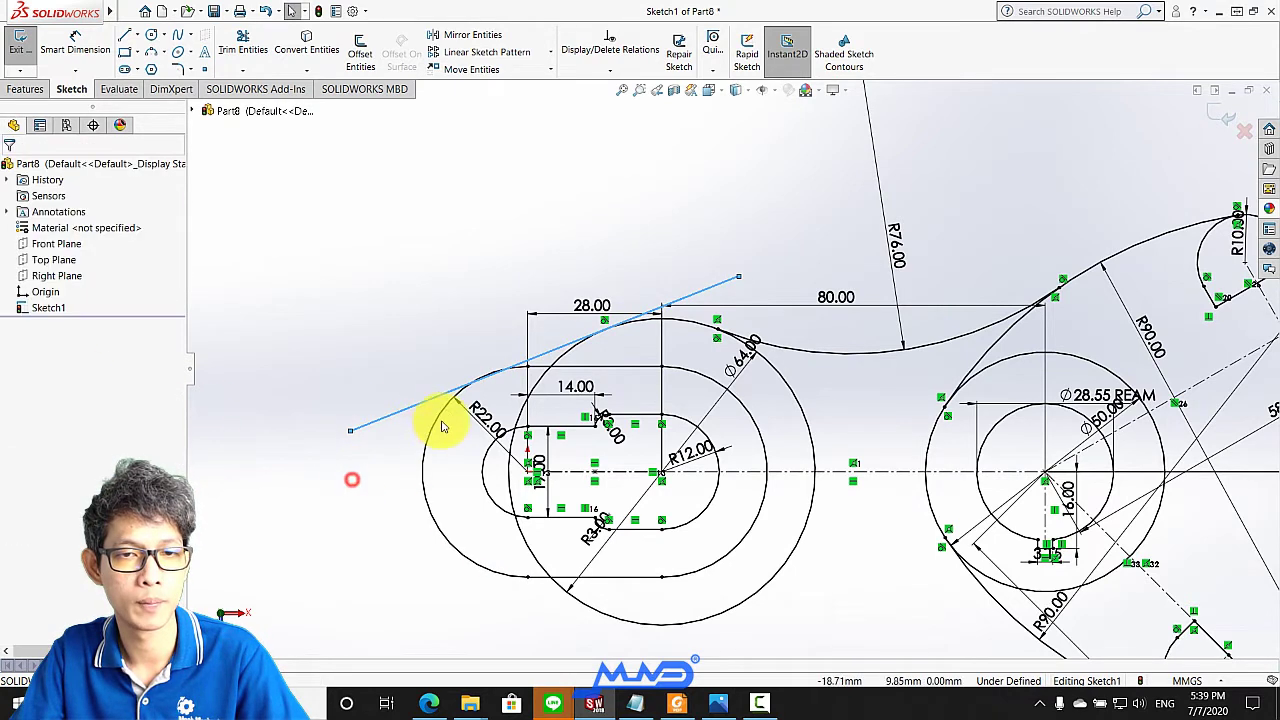
click(445, 412)
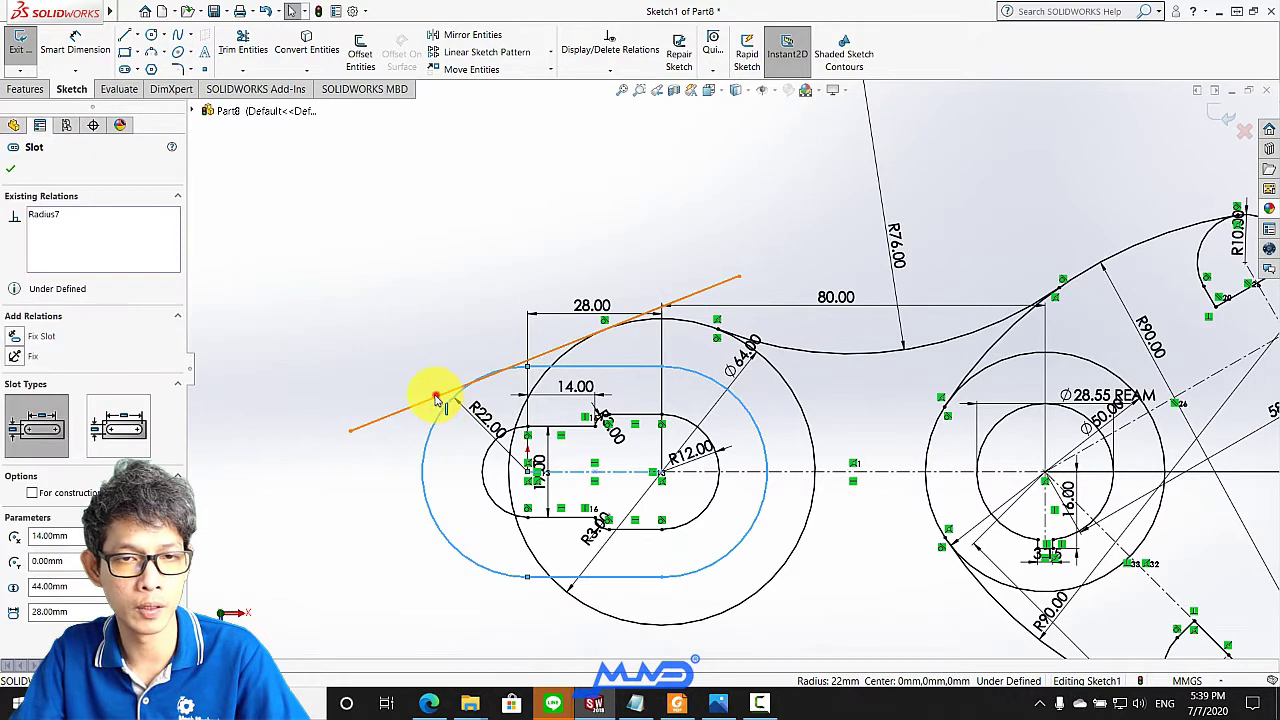
ctrl+click(437, 398)
click(37, 404)
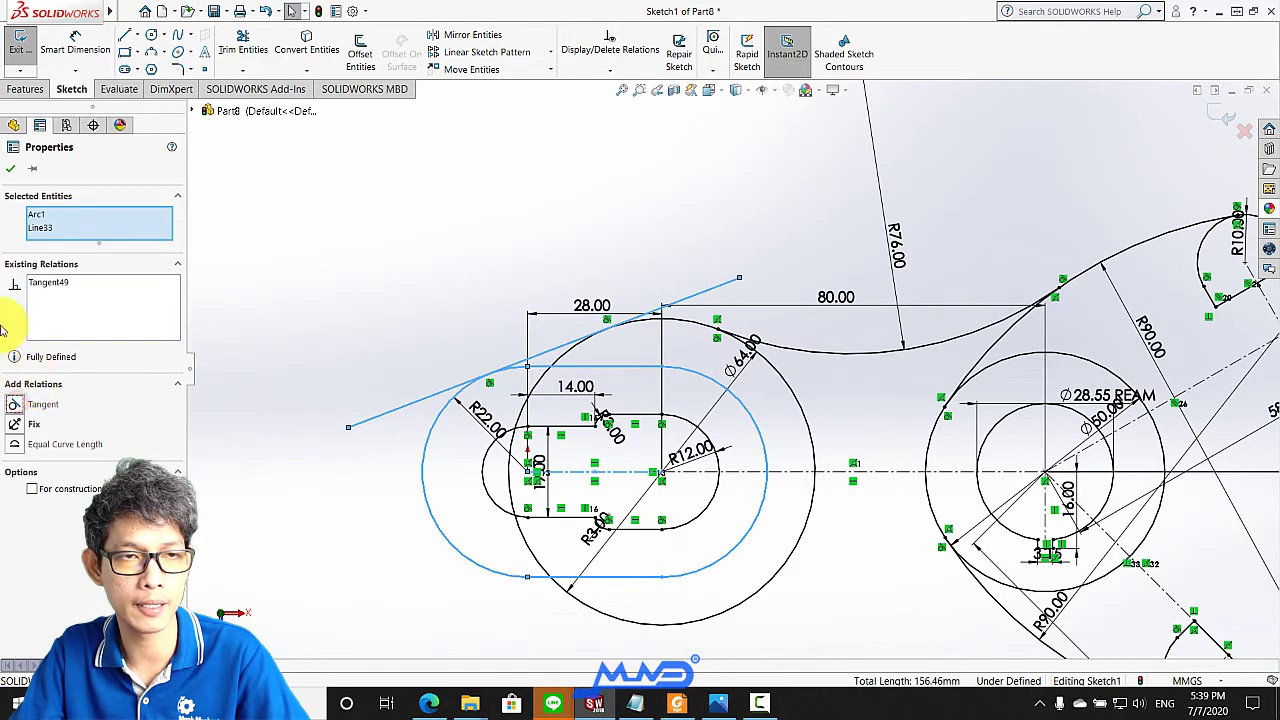
click(491, 325)
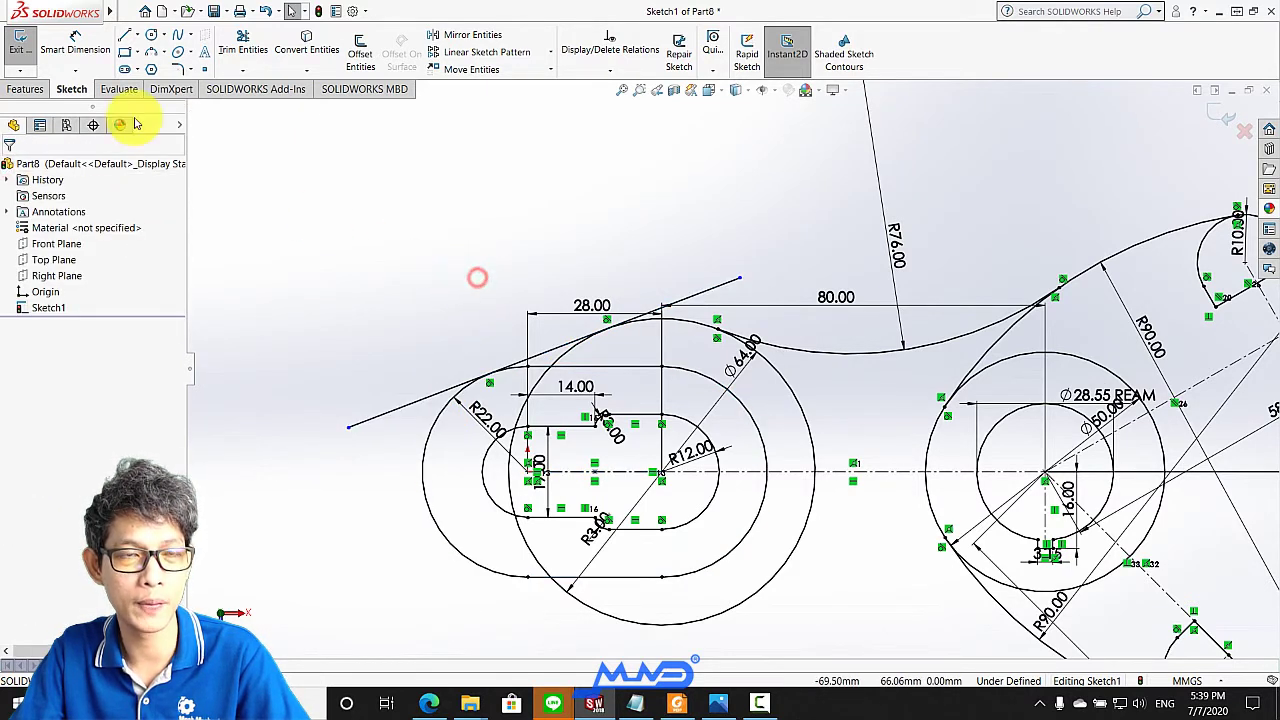
click(240, 52)
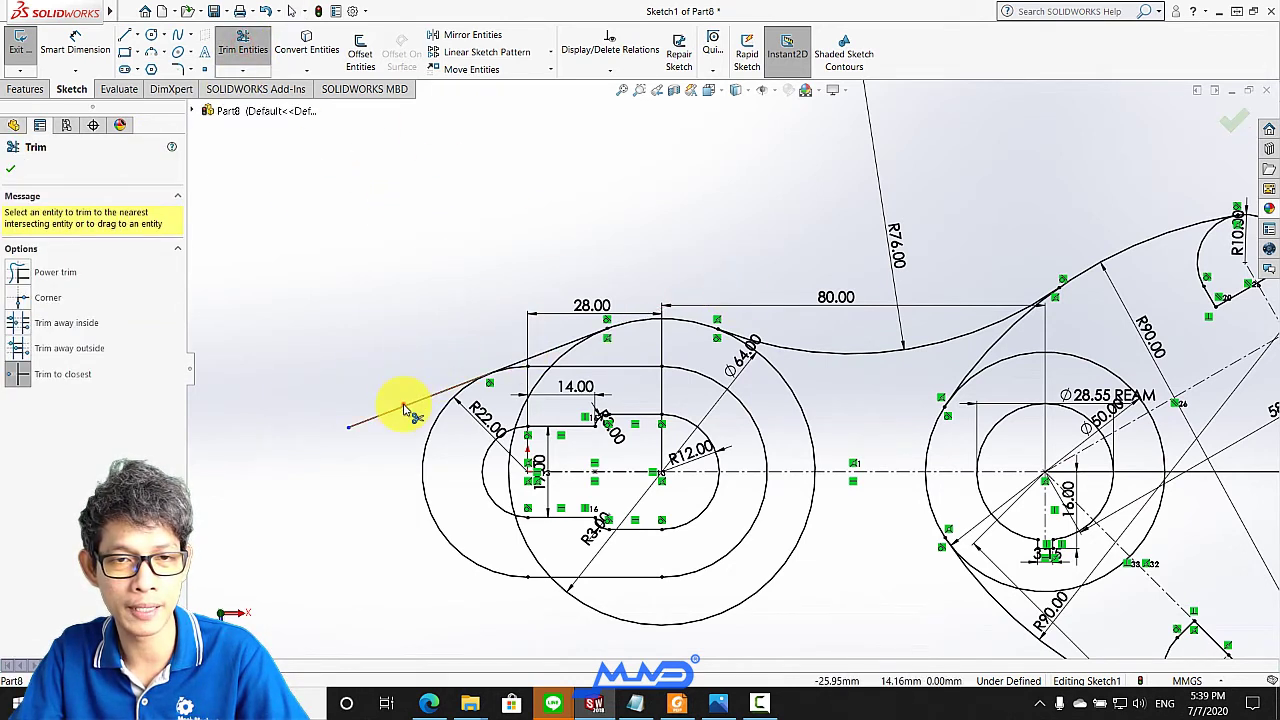
Finish trimming the tangent line's left overhang back to the R22 slot end
scroll(530, 340, down, 2)
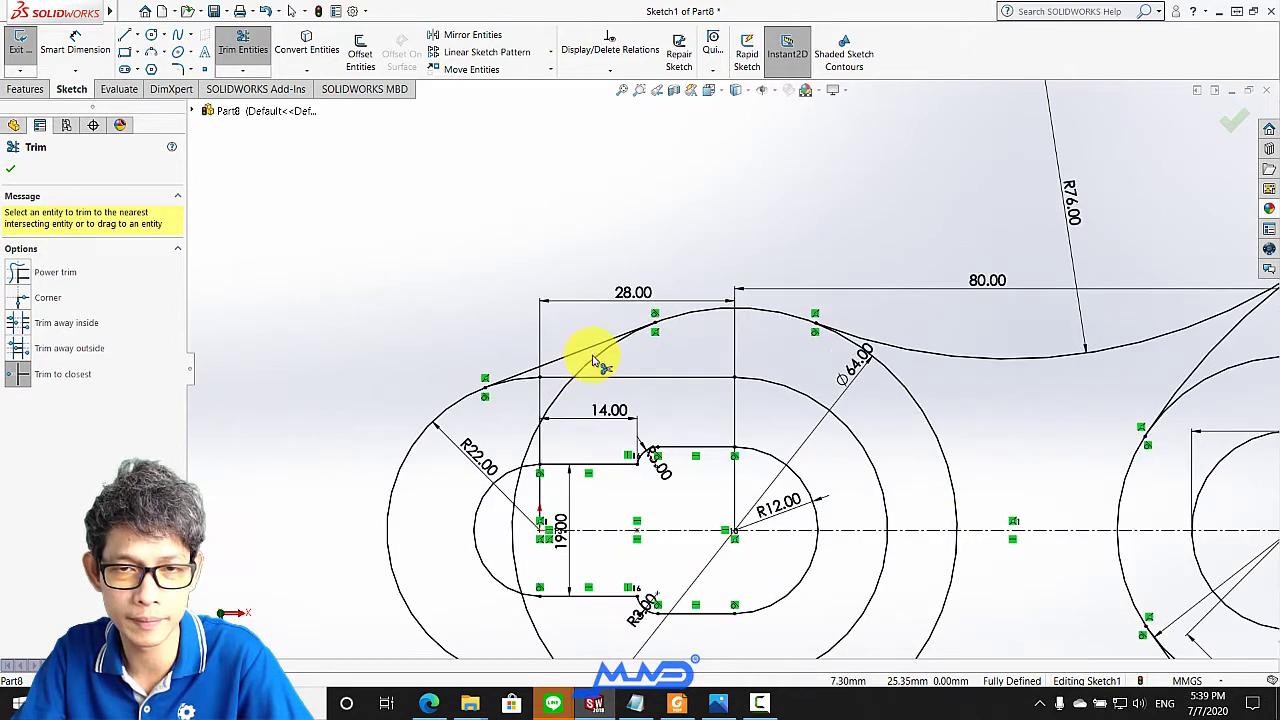
scroll(700, 375, up, 3)
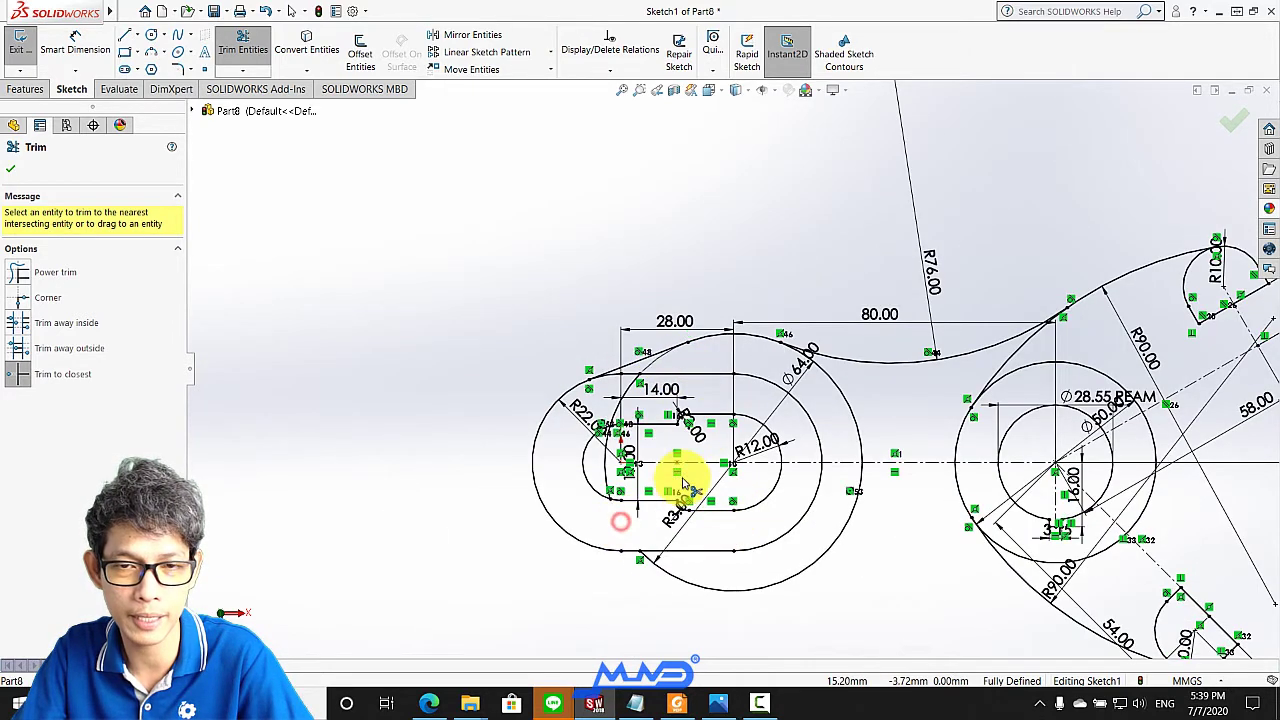
key(Escape)
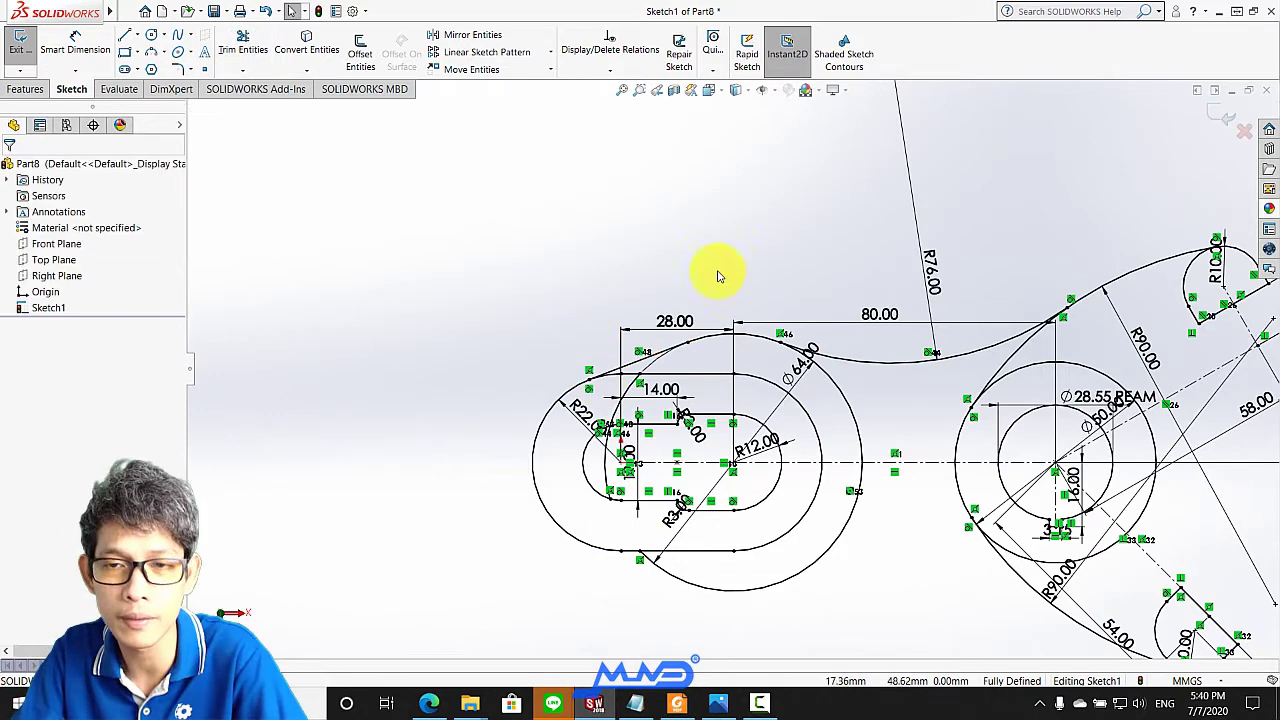
scroll(770, 320, up, 2)
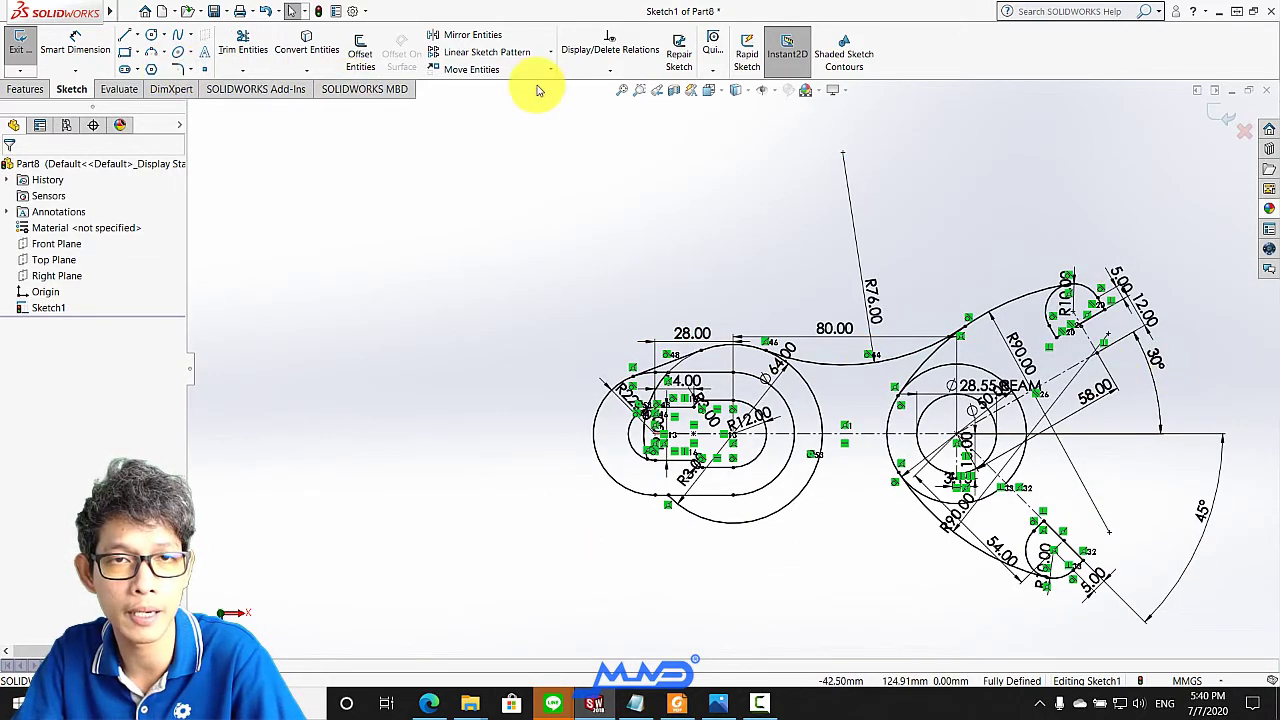
Mirror the R76 arc and upper tangent line about the horizontal centreline Line2
click(480, 37)
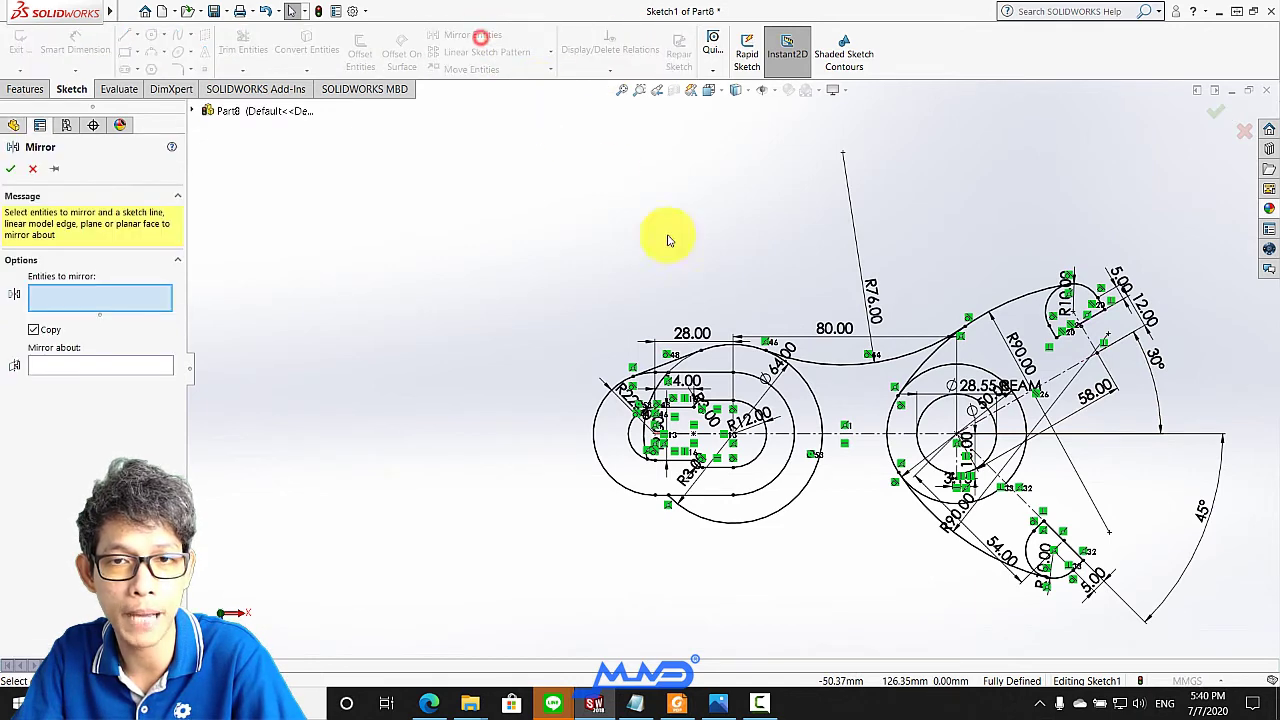
click(822, 364)
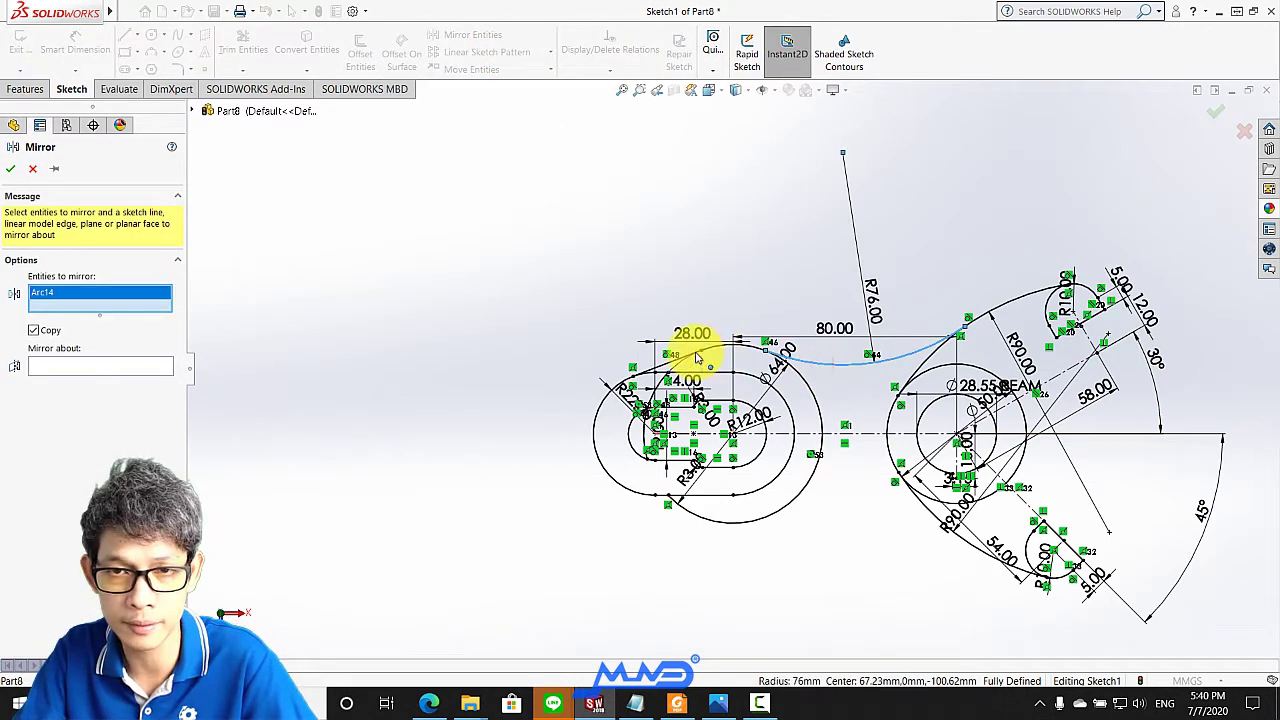
scroll(672, 365, down, 1)
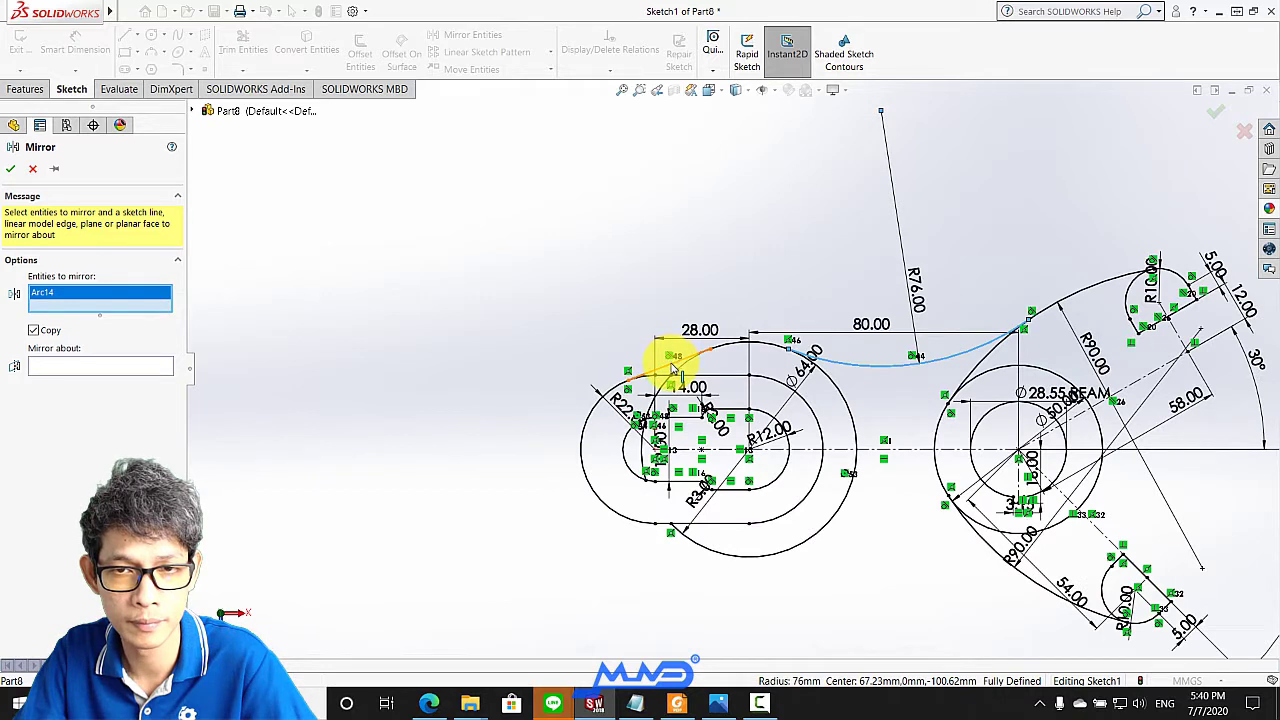
click(675, 364)
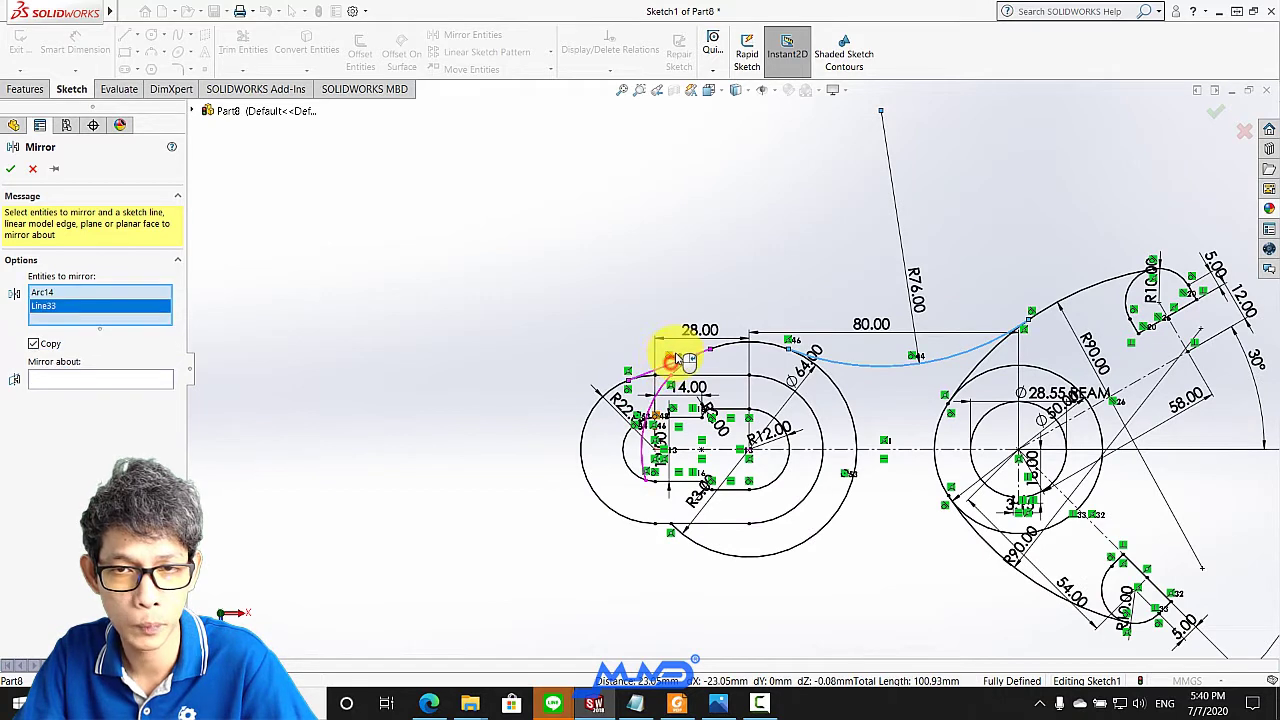
click(104, 380)
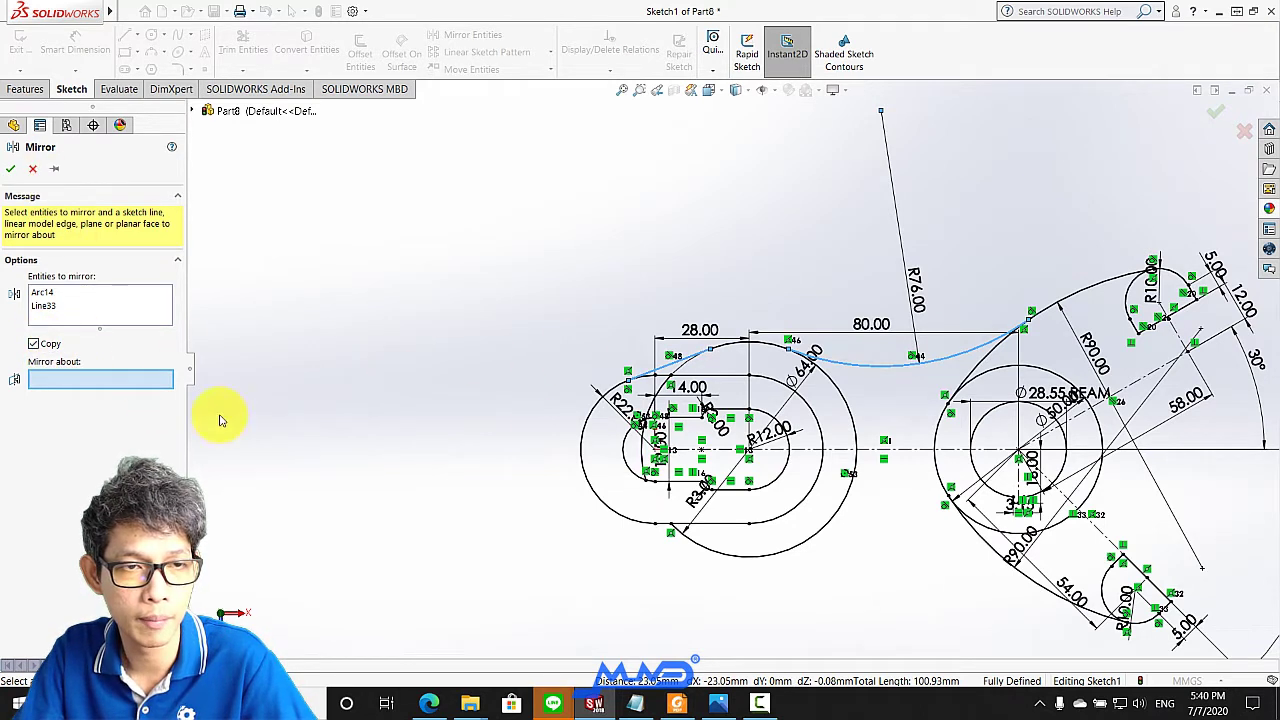
click(890, 452)
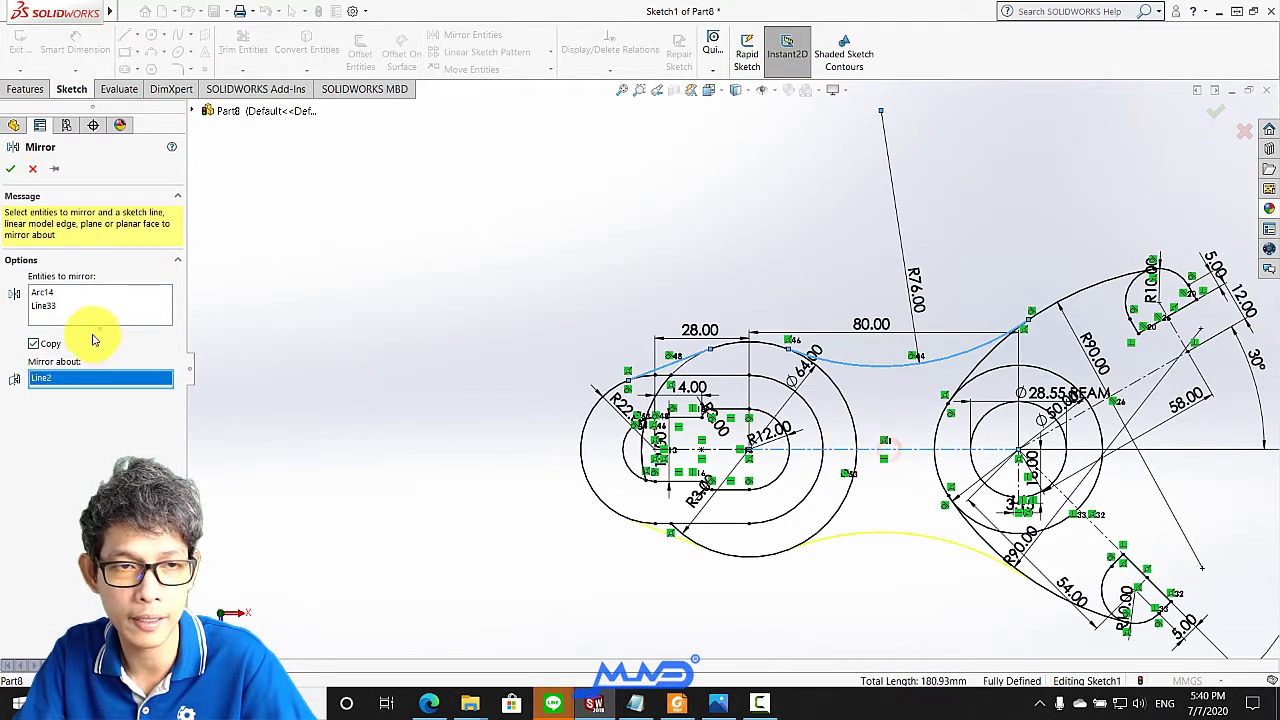
click(13, 169)
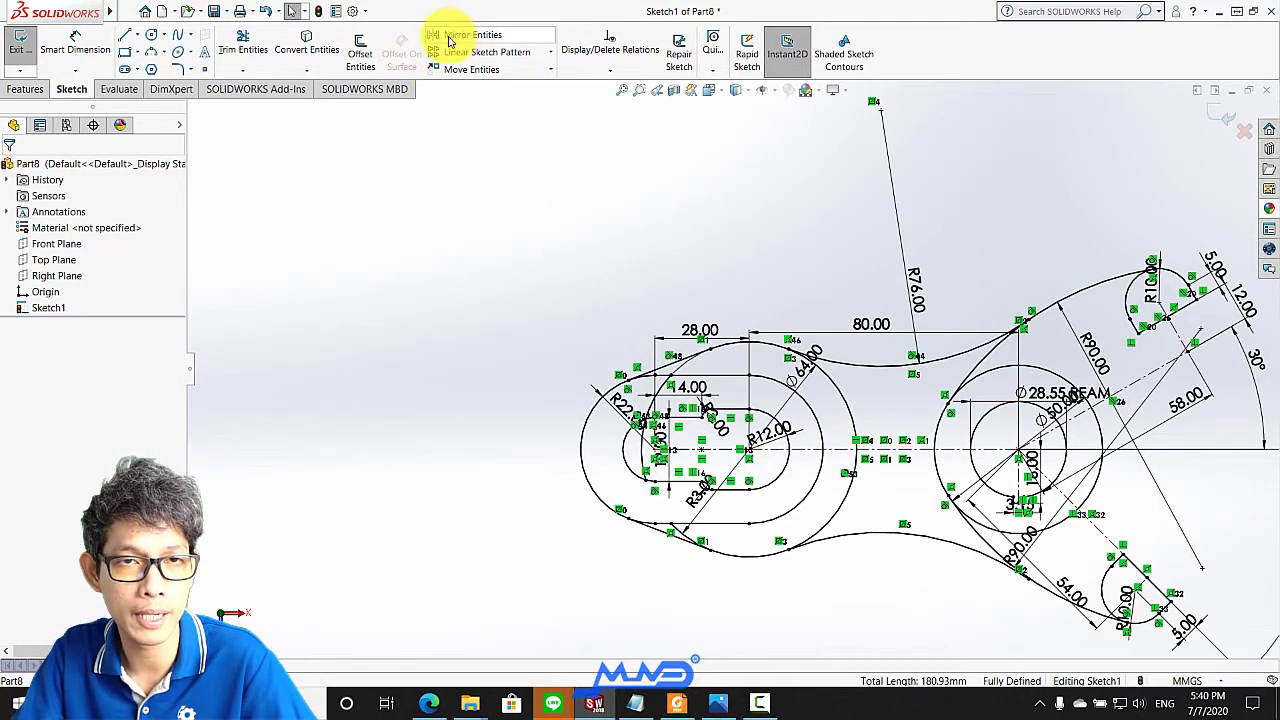
Trim away the left portion of the Ø64 circle, keeping its outer right arc
click(253, 40)
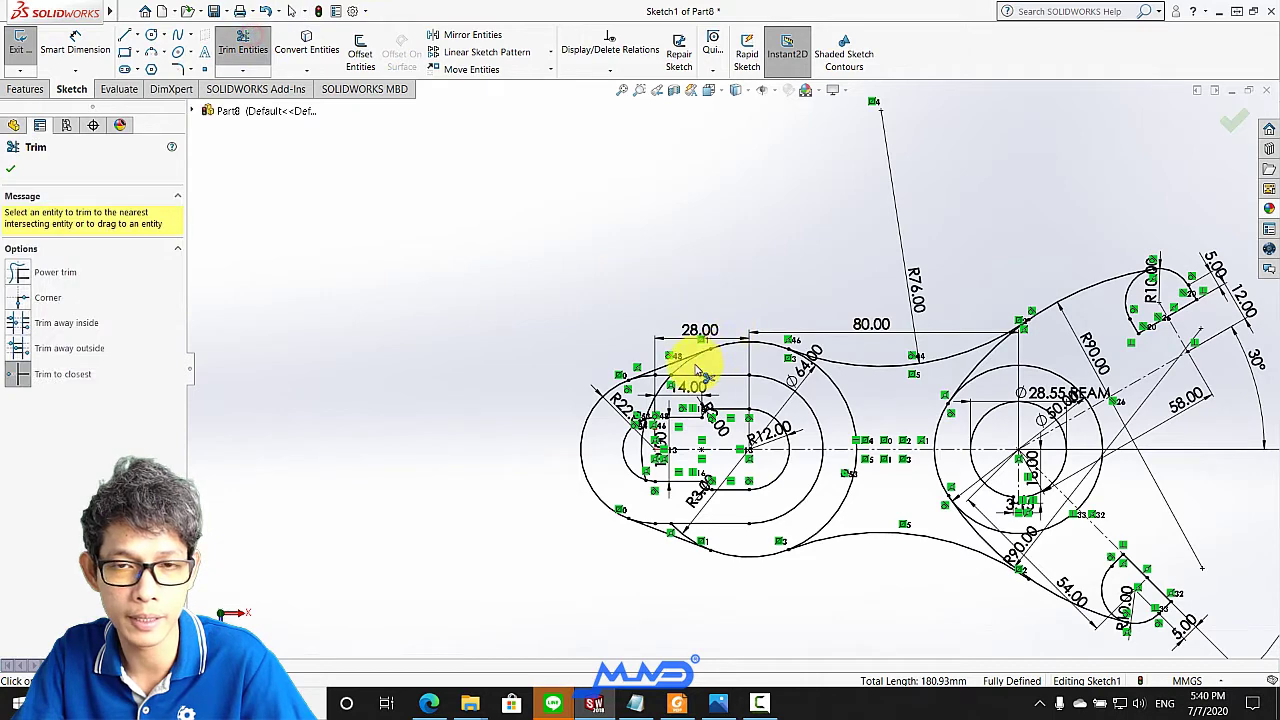
scroll(697, 334, down, 2)
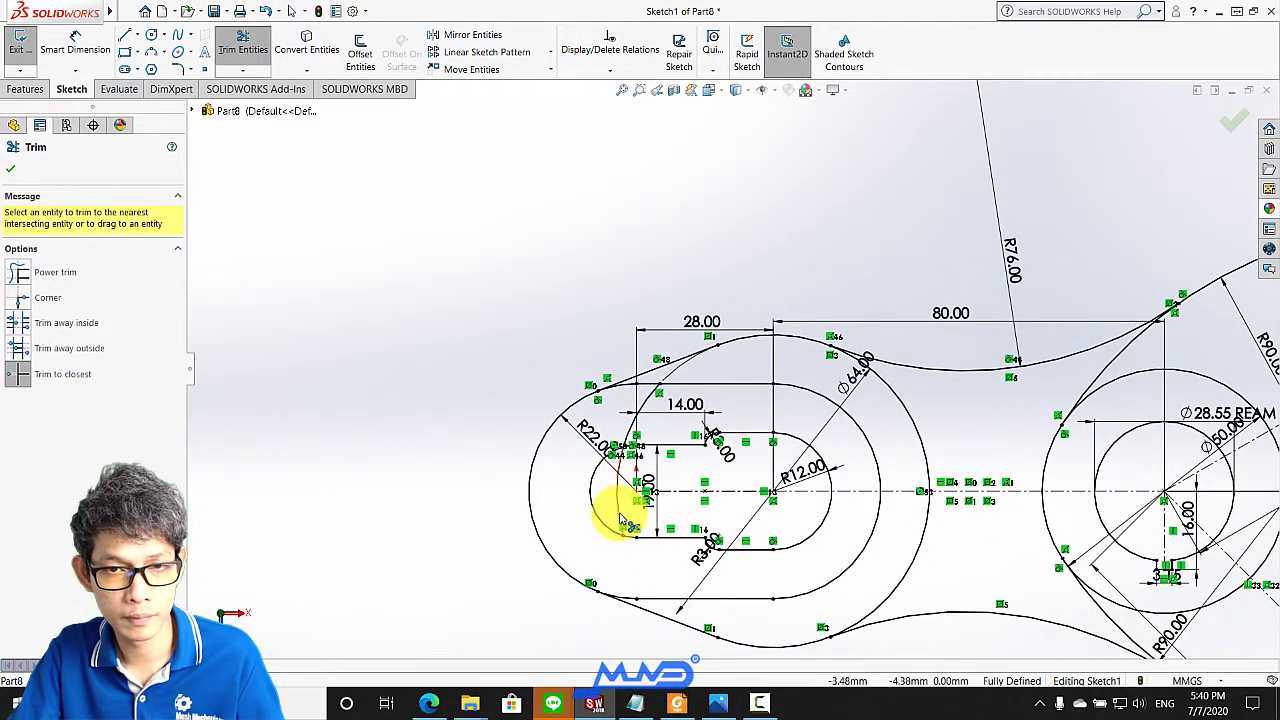
scroll(607, 441, down, 2)
click(643, 410)
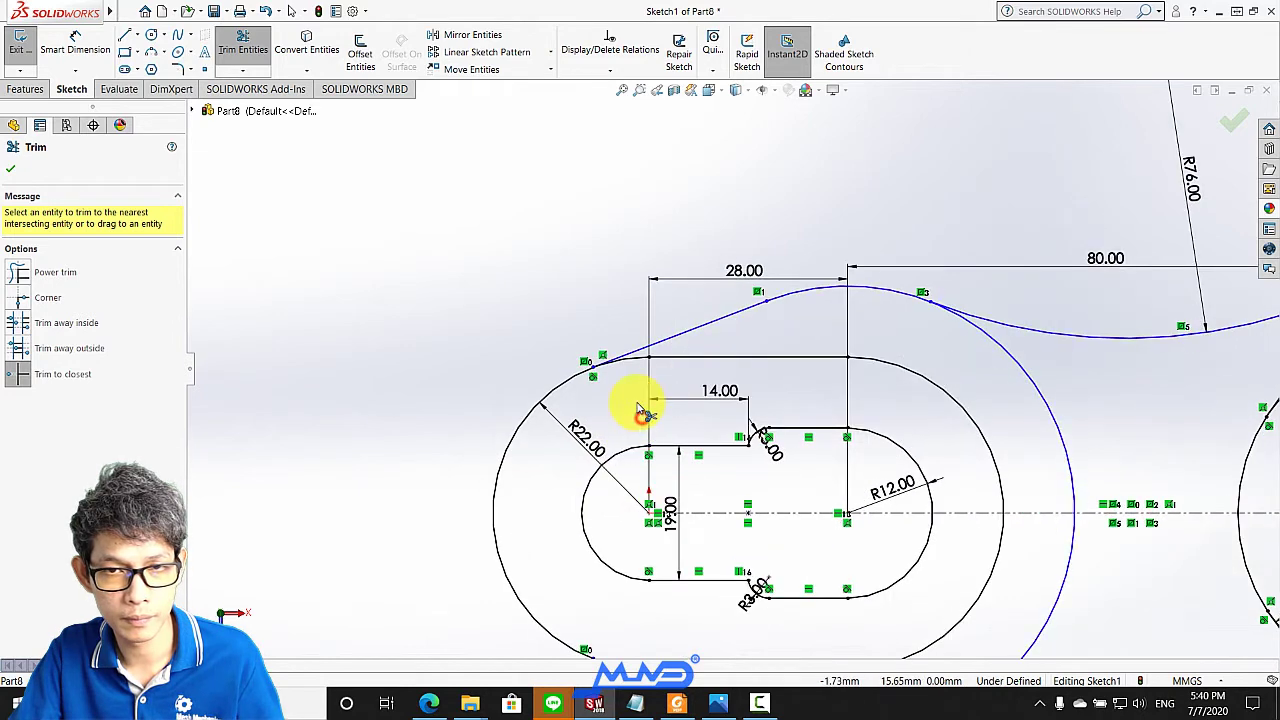
scroll(660, 398, up, 1)
scroll(674, 391, up, 1)
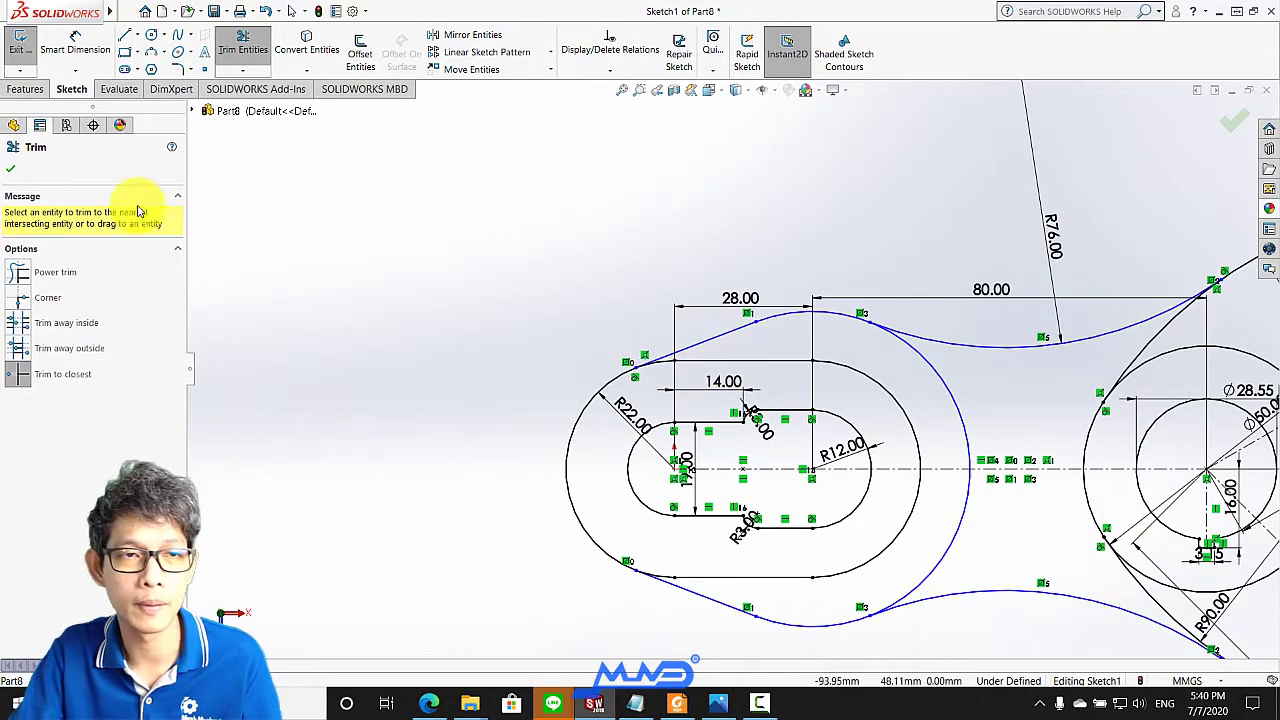
click(10, 168)
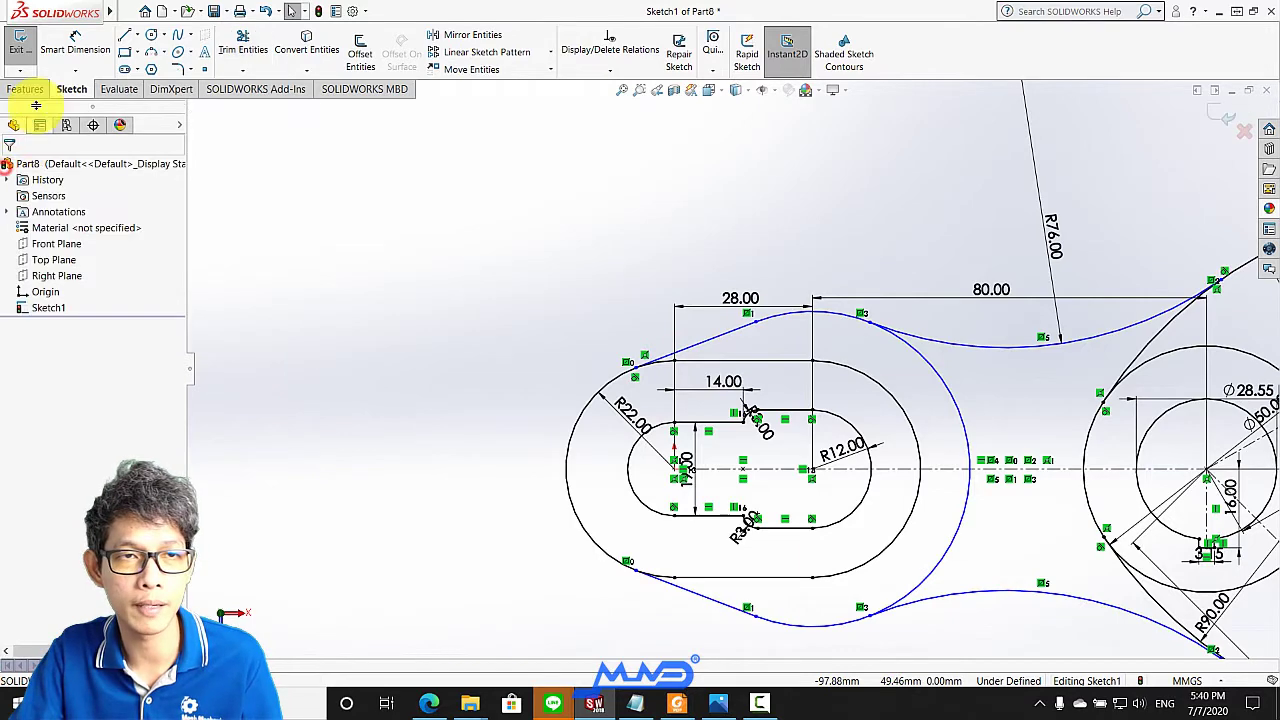
Dimension the left-end arc to R32 and trim off its excess length
click(918, 358)
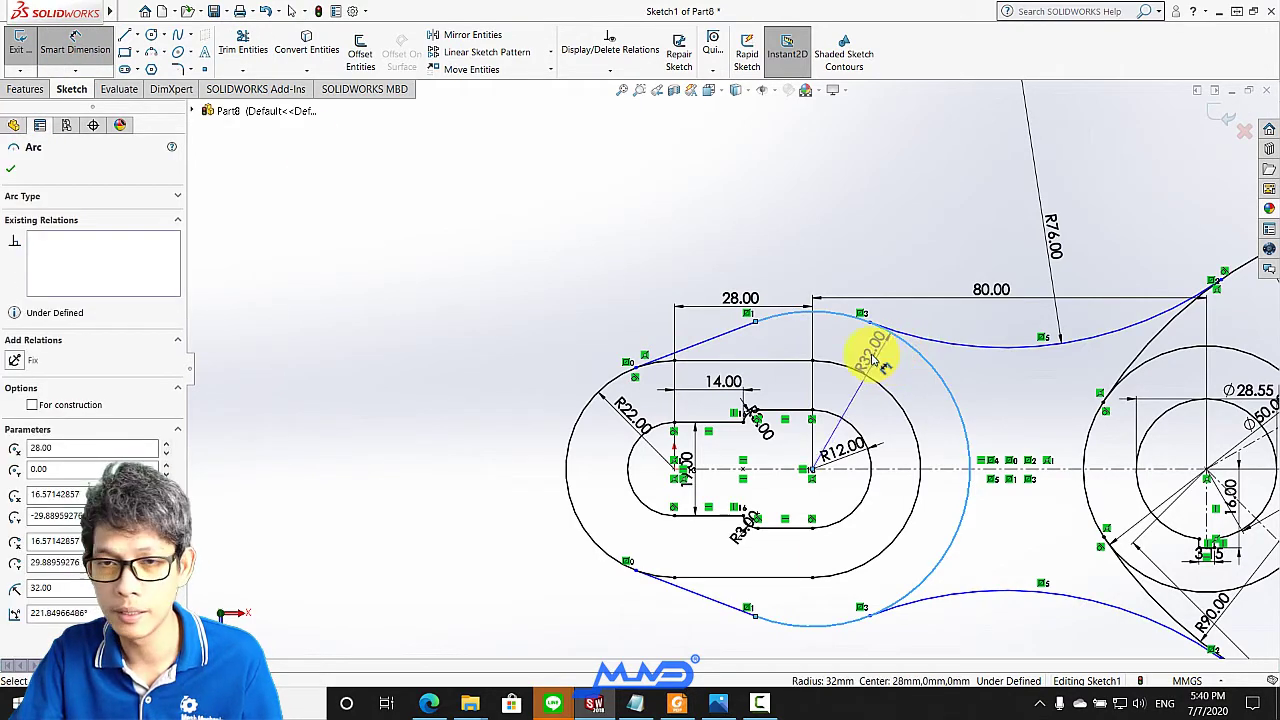
click(845, 345)
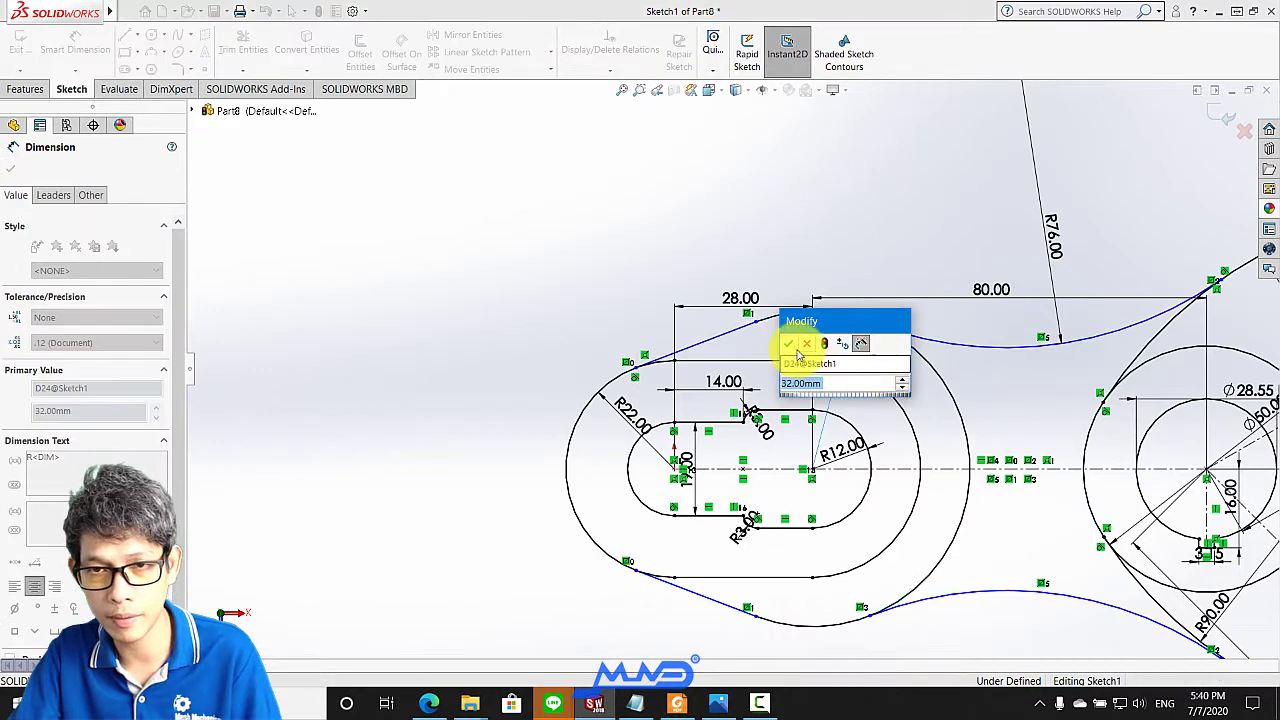
click(791, 345)
click(243, 48)
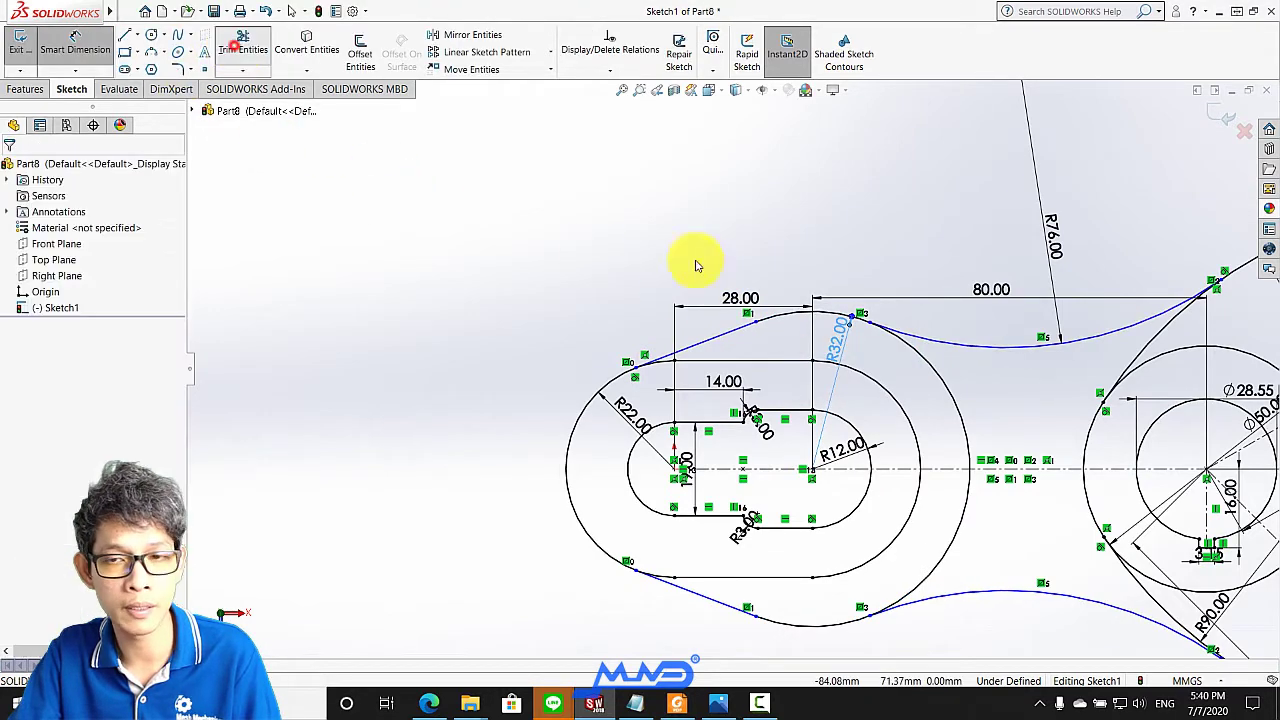
mouse_move(951, 393)
mouse_down()
mouse_move(965, 543)
mouse_move(932, 548)
mouse_up()
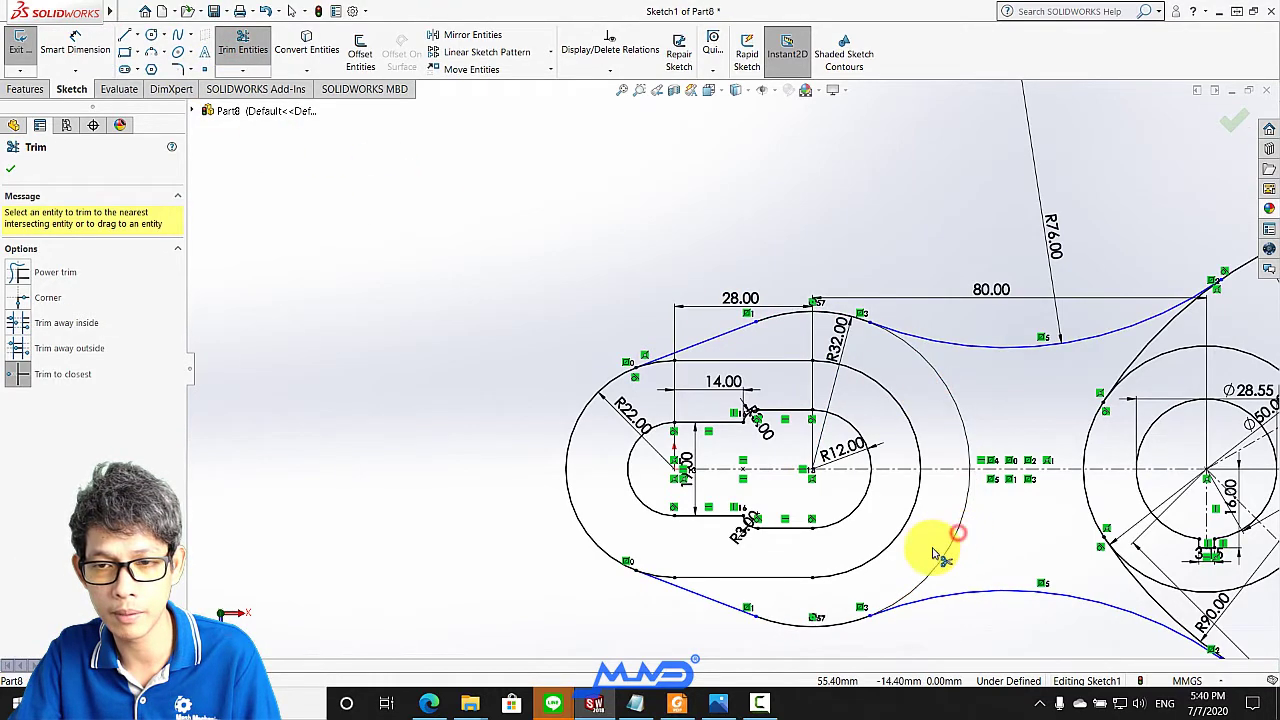
click(10, 168)
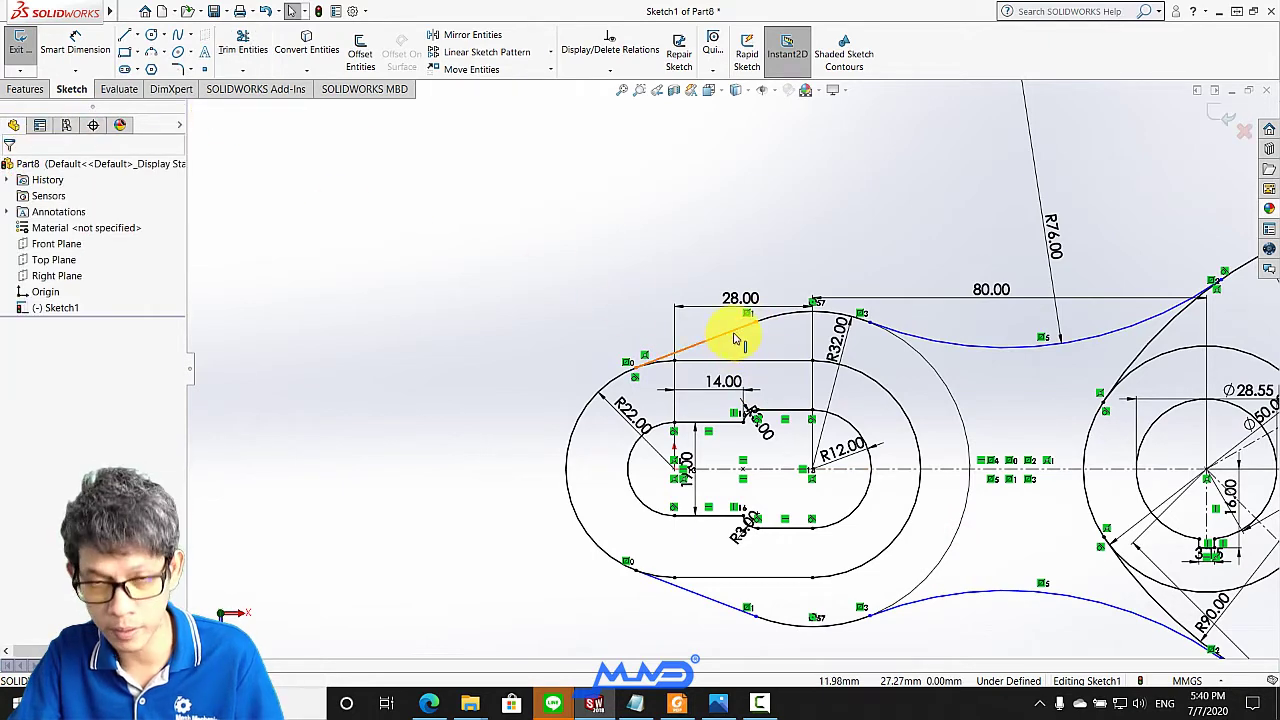
Make the upper slanted line tangent to the R32 arc
scroll(735, 340, down, 2)
click(666, 359)
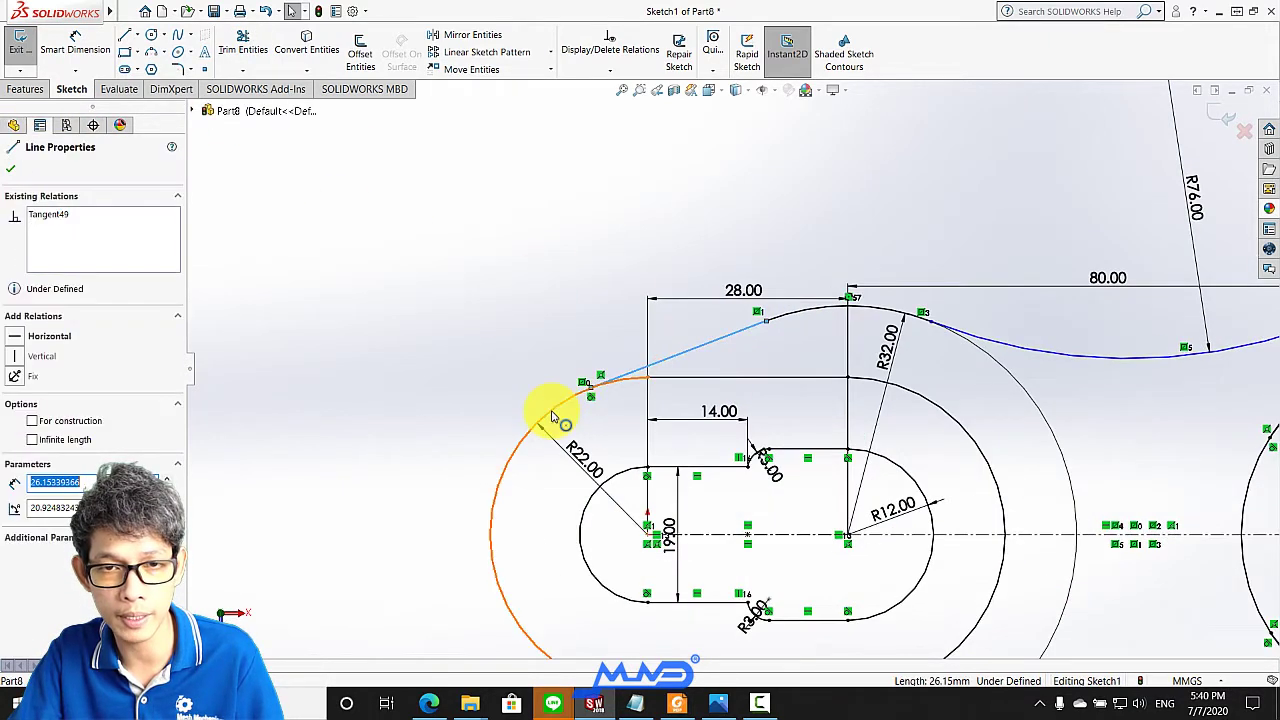
ctrl+click(551, 416)
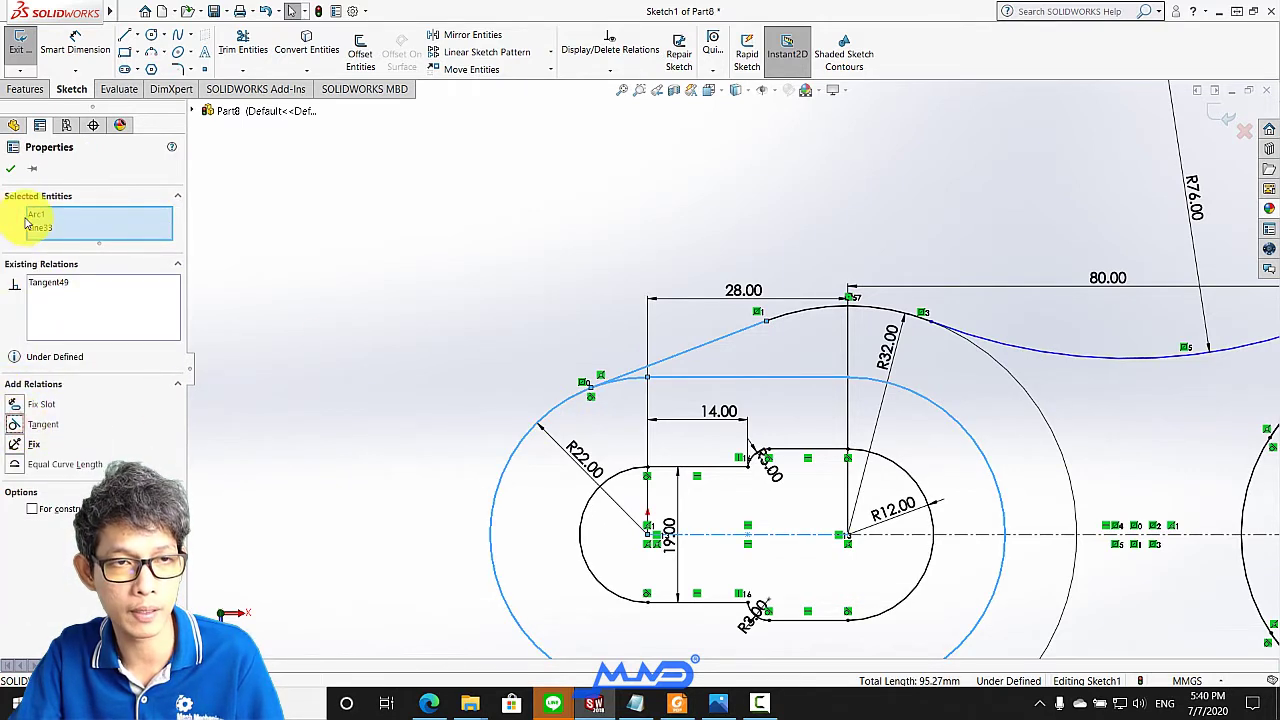
click(6, 169)
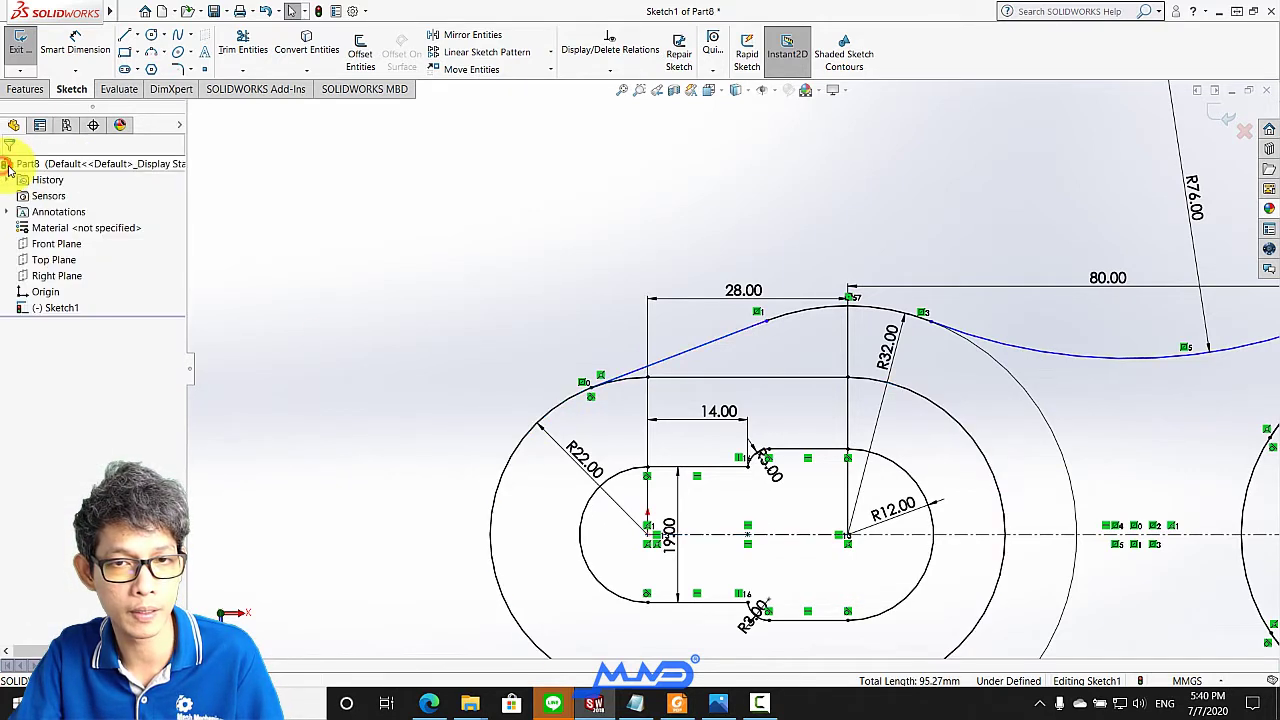
click(732, 333)
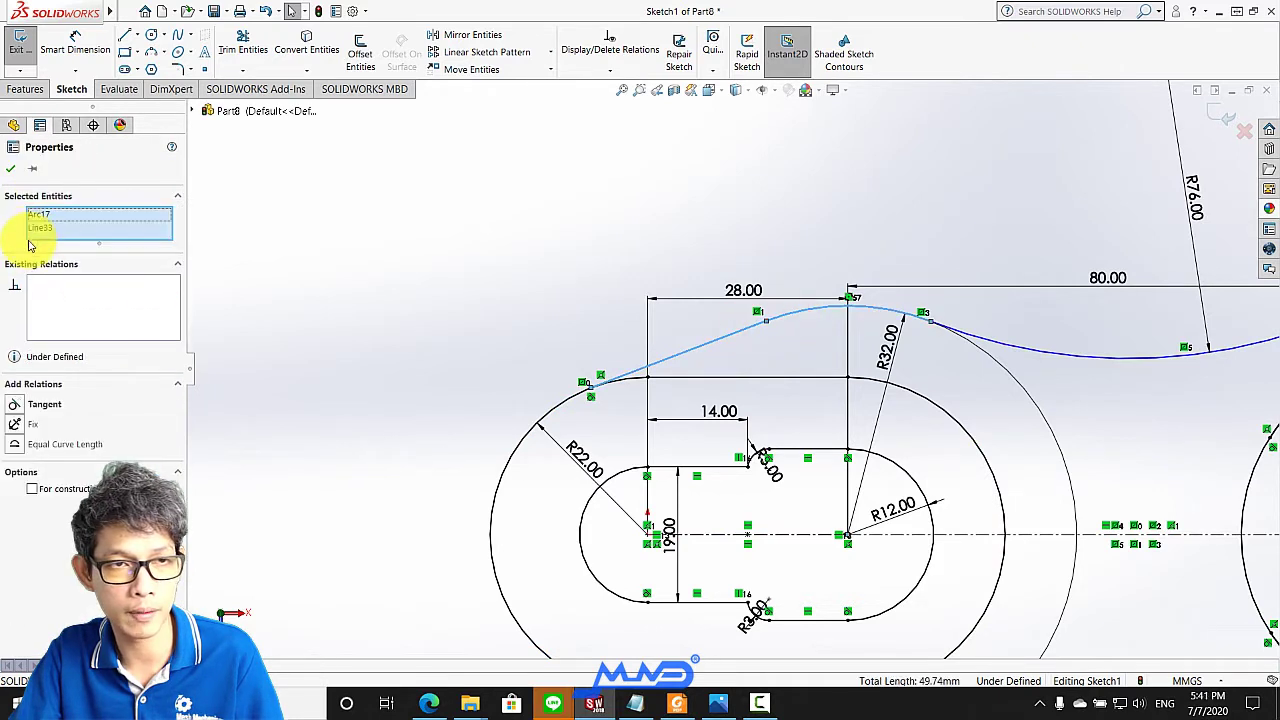
click(15, 404)
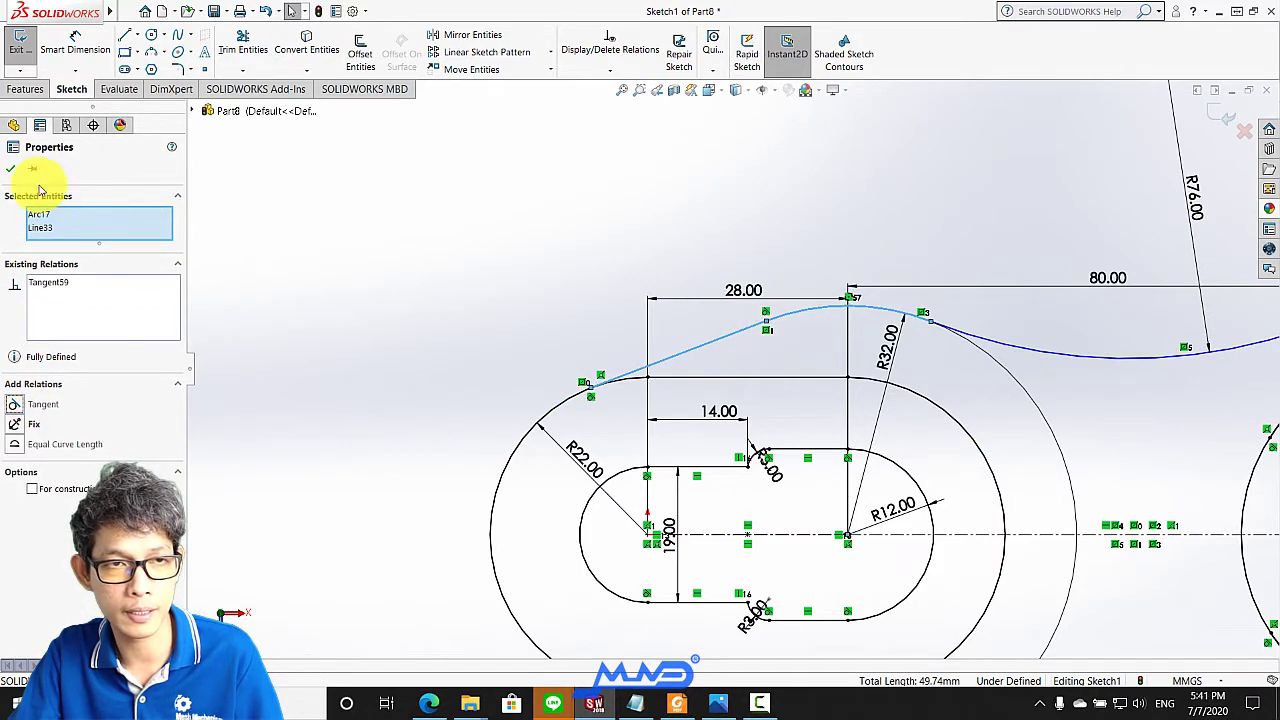
click(10, 169)
Select the R76 arc and inspect its properties
scroll(784, 390, up, 1)
scroll(784, 390, up, 2)
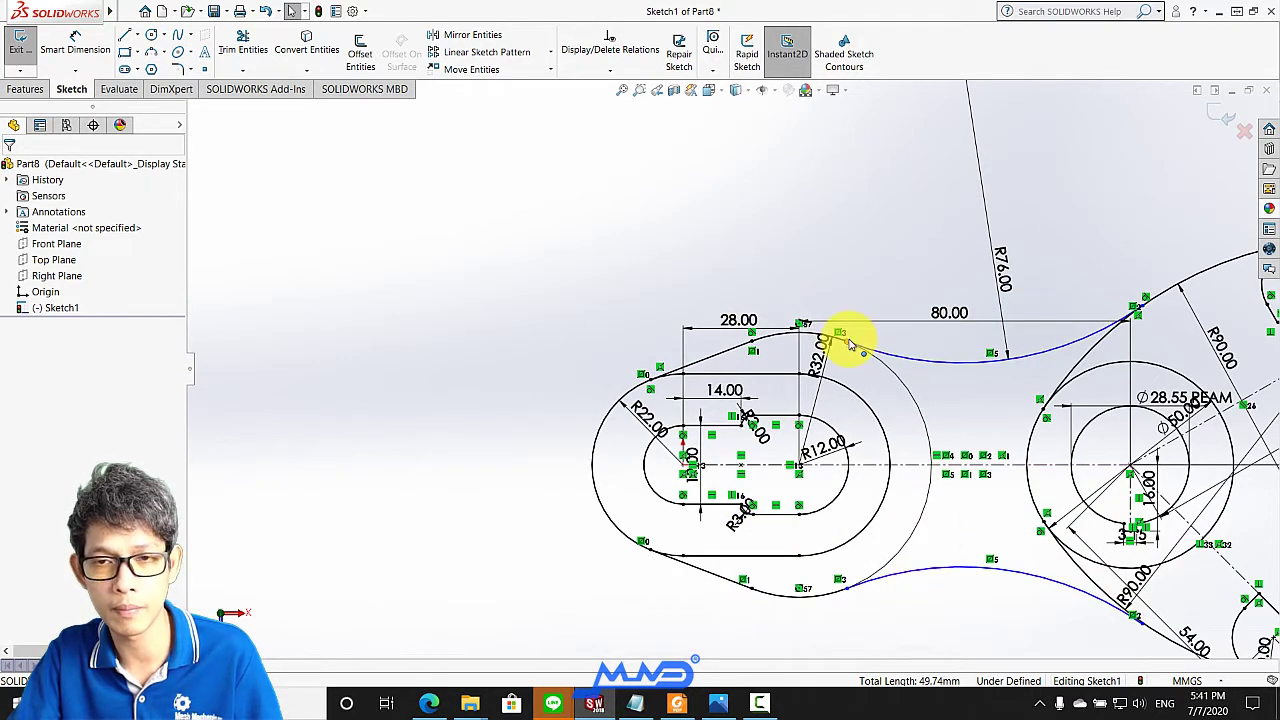
scroll(880, 355, down, 1)
click(872, 368)
scroll(860, 340, down, 1)
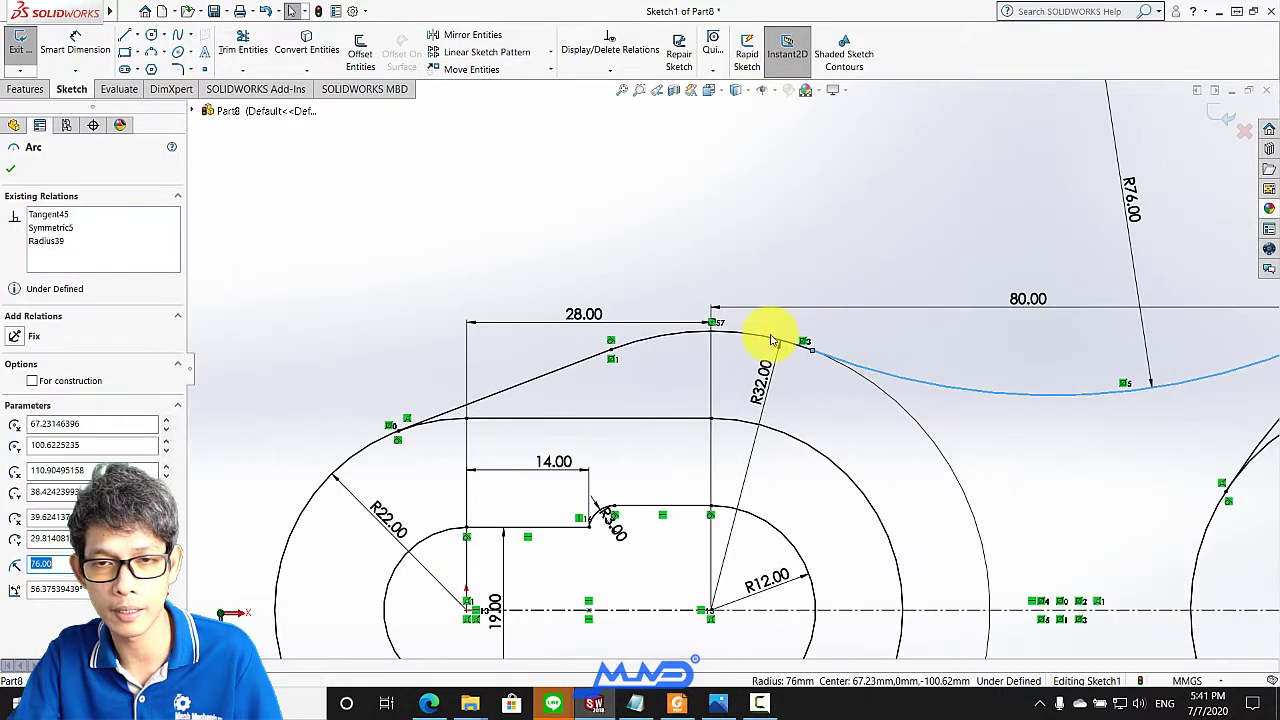
click(762, 340)
click(723, 334)
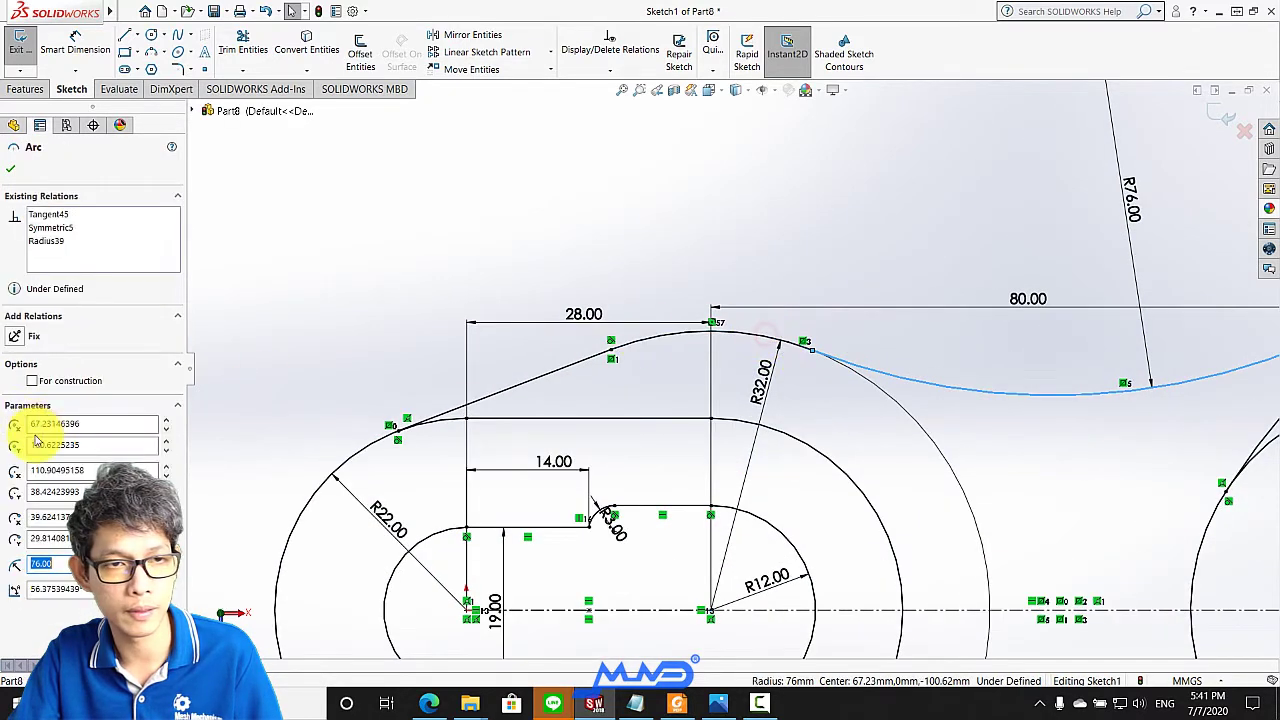
click(313, 281)
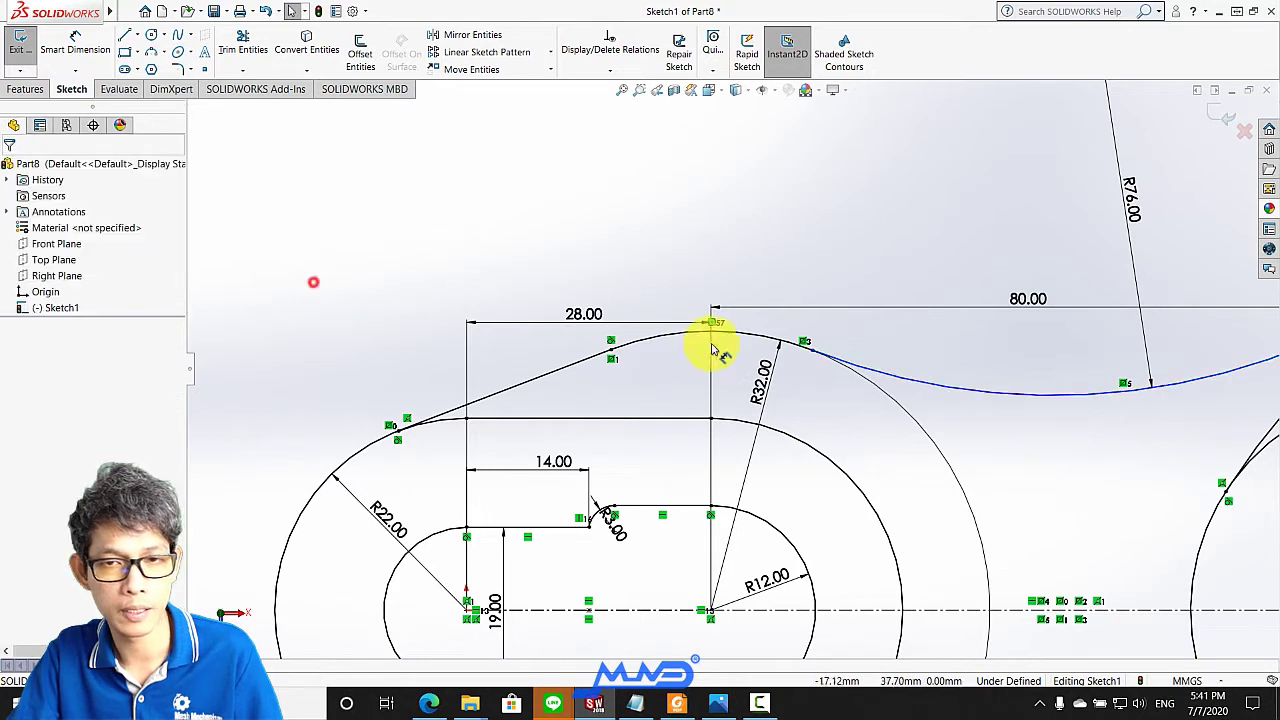
Make the R32 arc tangent to the R76 arc
click(780, 347)
ctrl+click(849, 363)
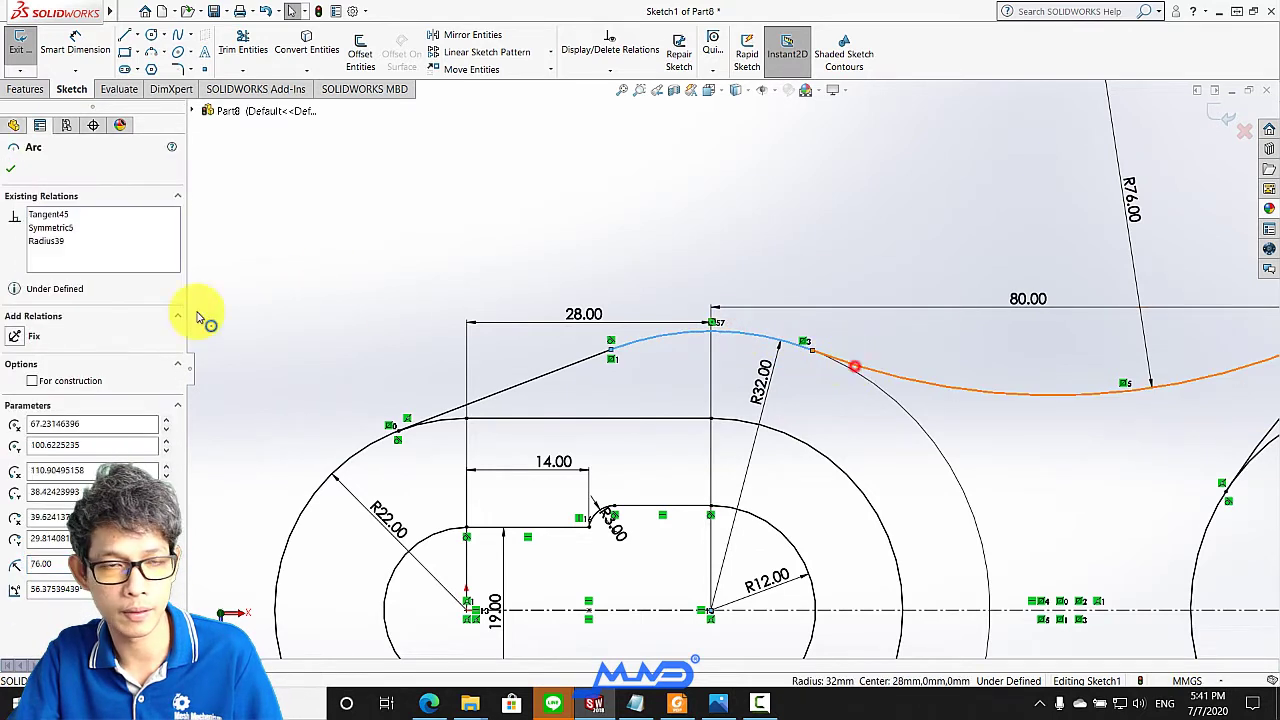
click(17, 426)
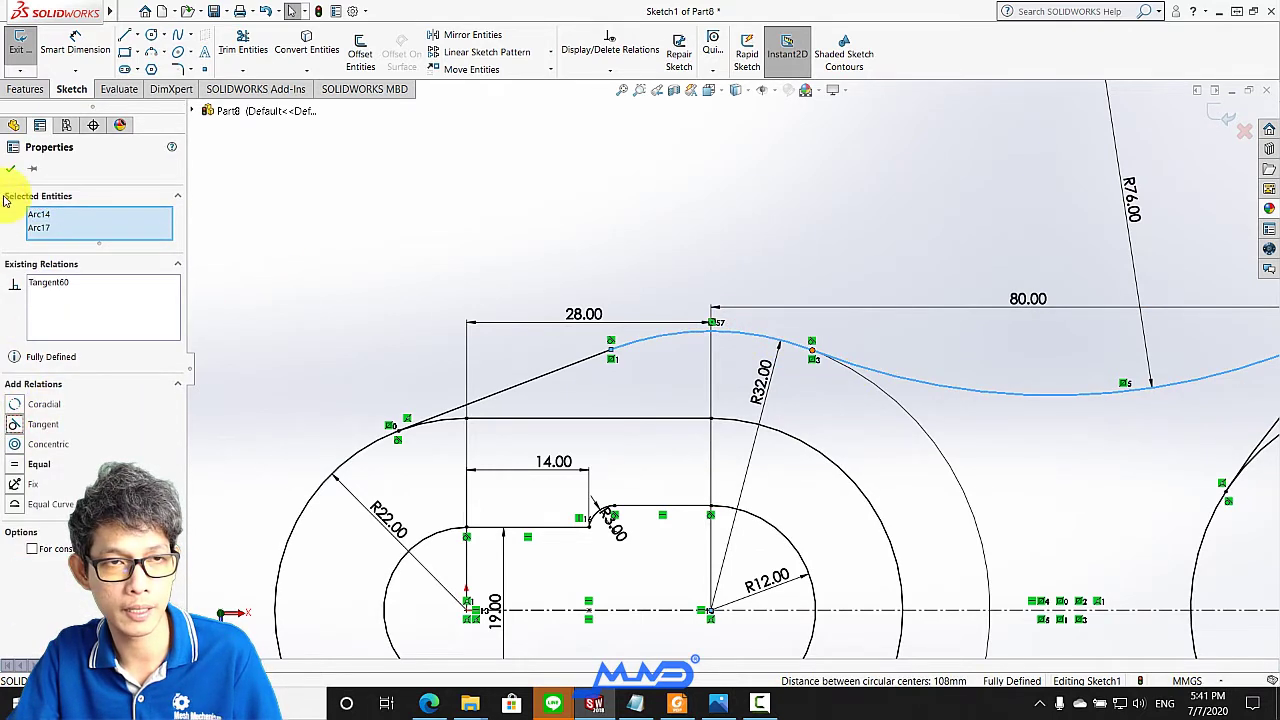
key(Escape)
scroll(731, 394, up, 2)
scroll(894, 557, up, 2)
scroll(860, 503, up, 2)
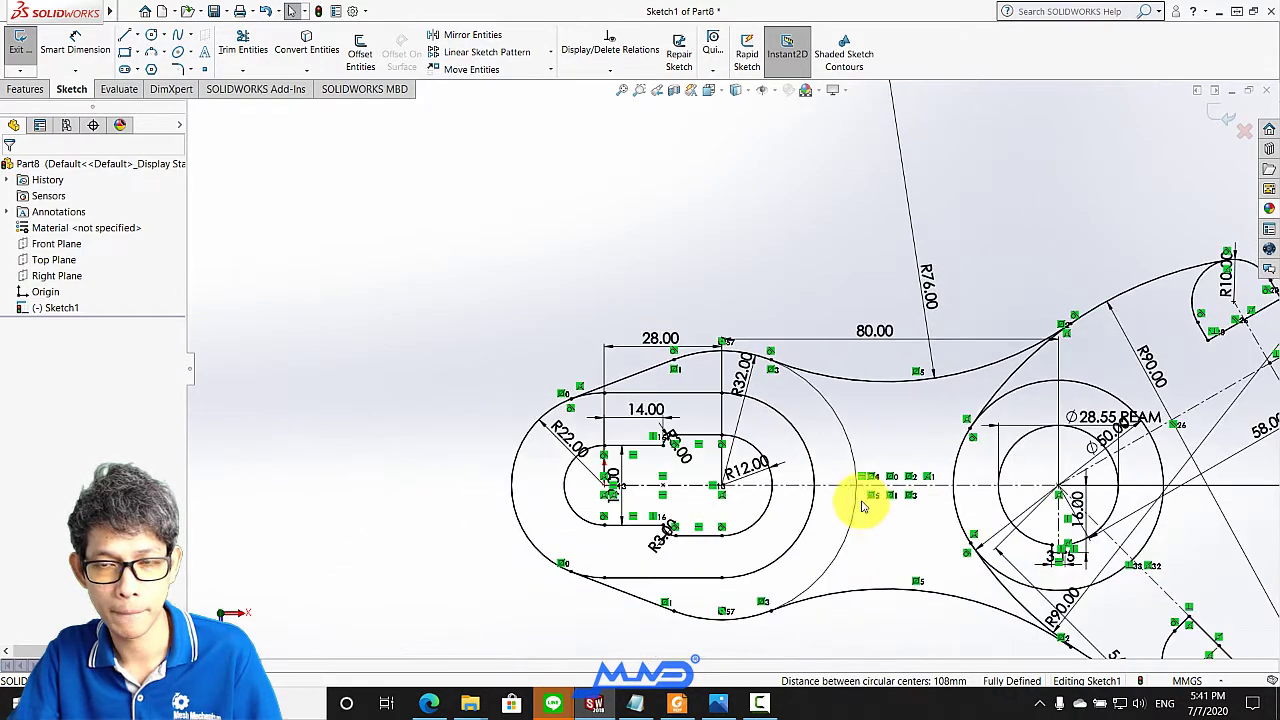
scroll(1040, 530, down, 2)
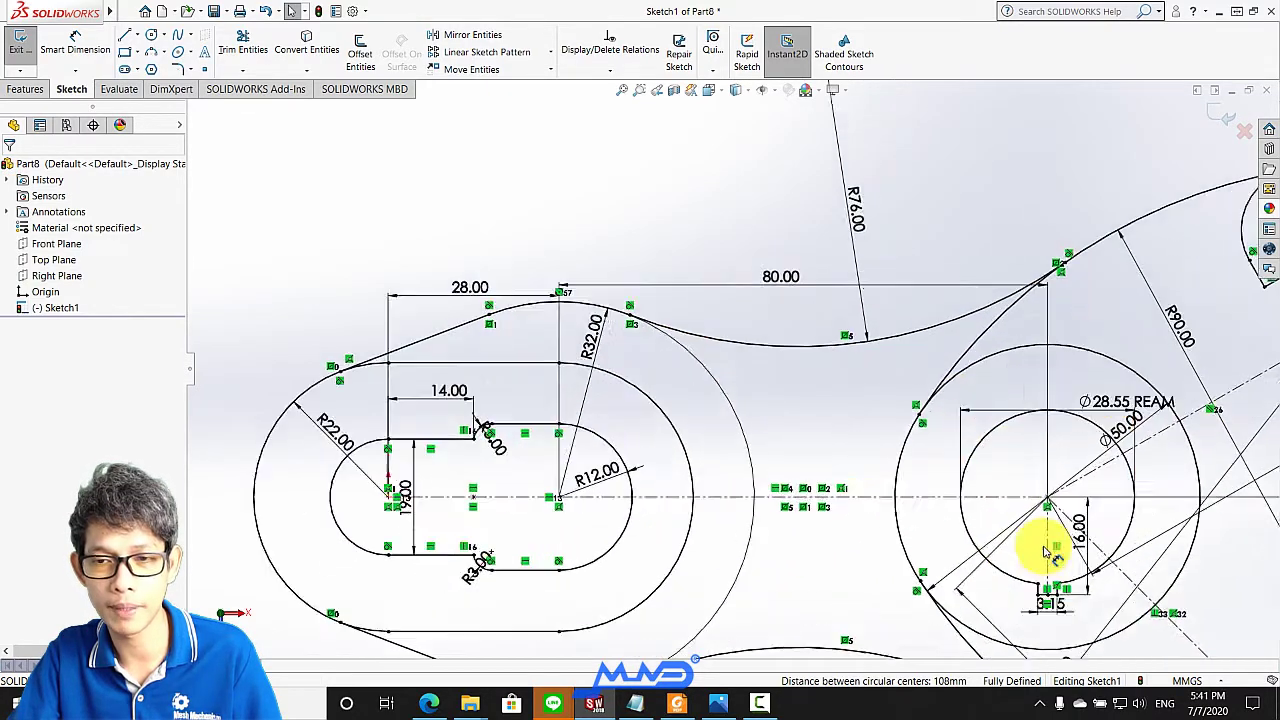
scroll(1045, 420, up, 1)
scroll(1020, 296, down, 2)
scroll(965, 315, down, 2)
scroll(925, 375, up, 2)
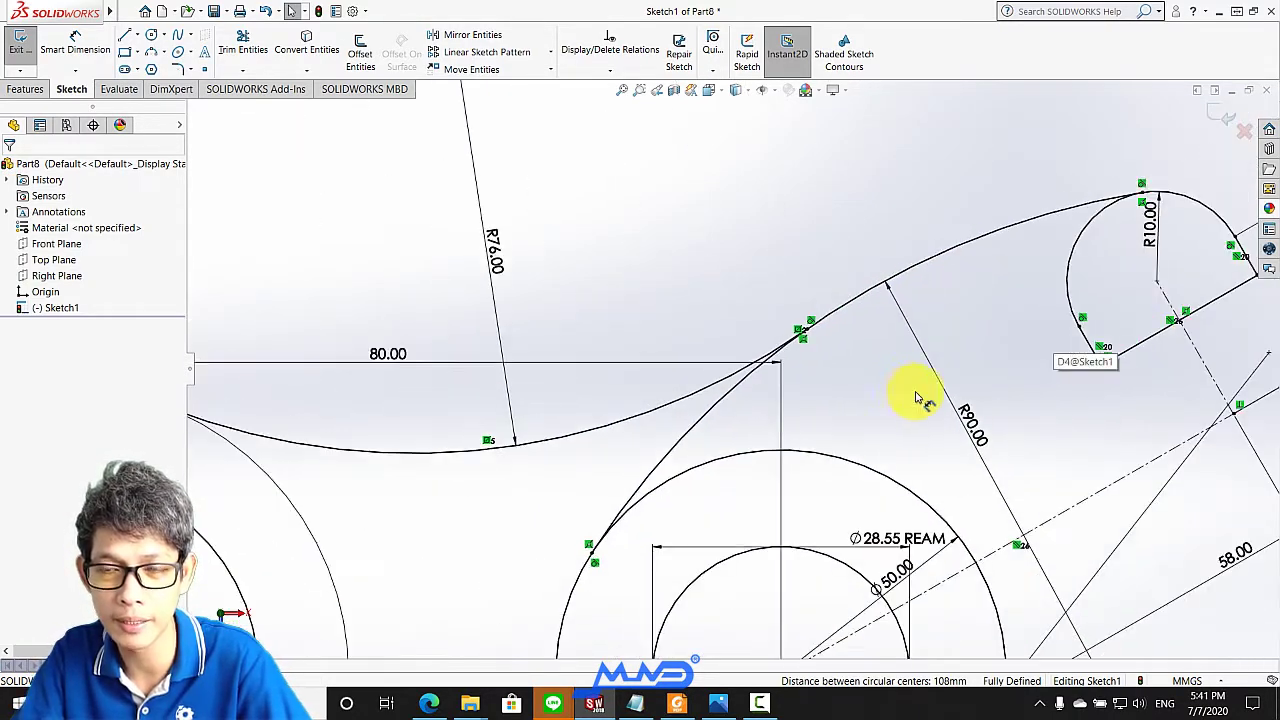
scroll(915, 480, up, 2)
scroll(925, 555, up, 2)
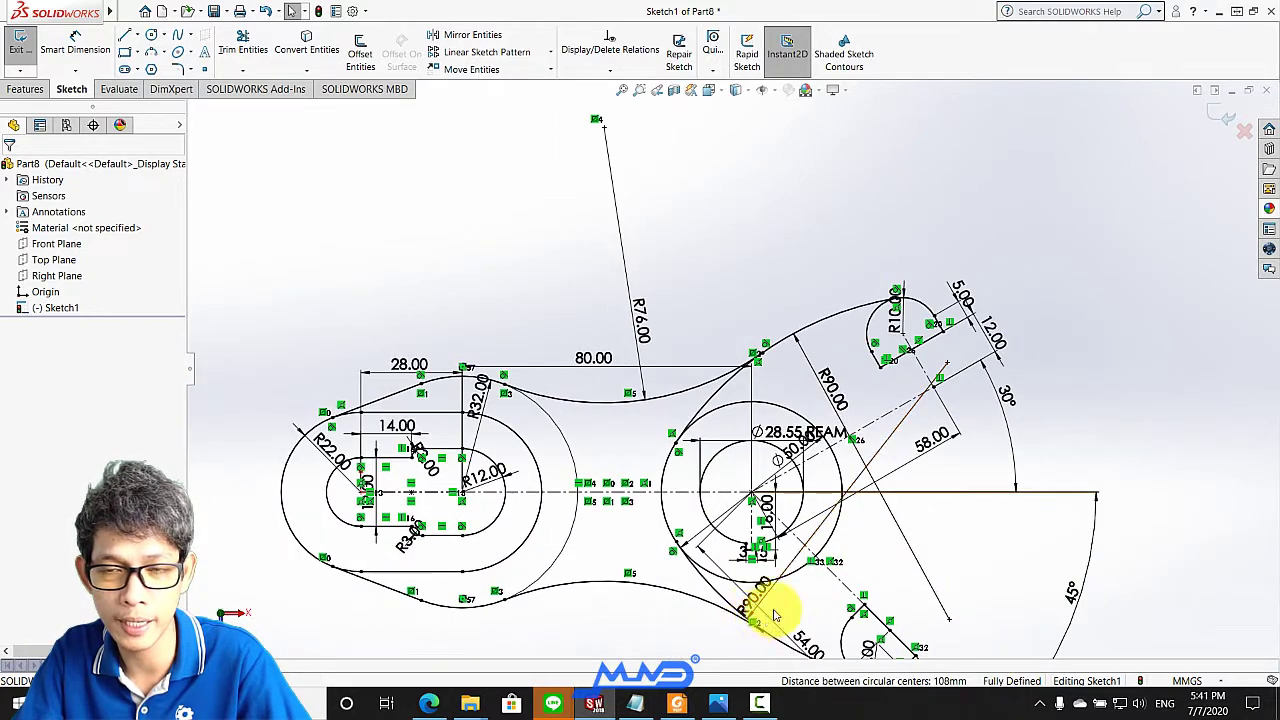
scroll(780, 590, down, 3)
scroll(535, 405, up, 2)
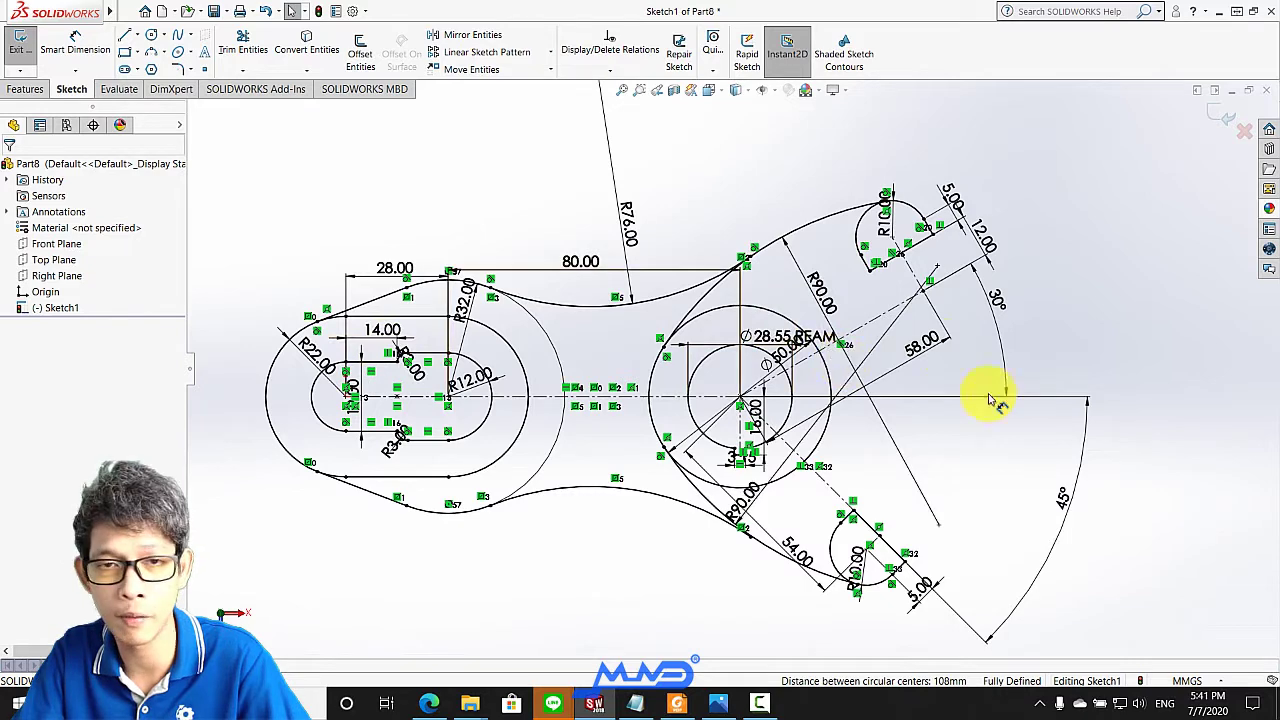
scroll(933, 330, down, 2)
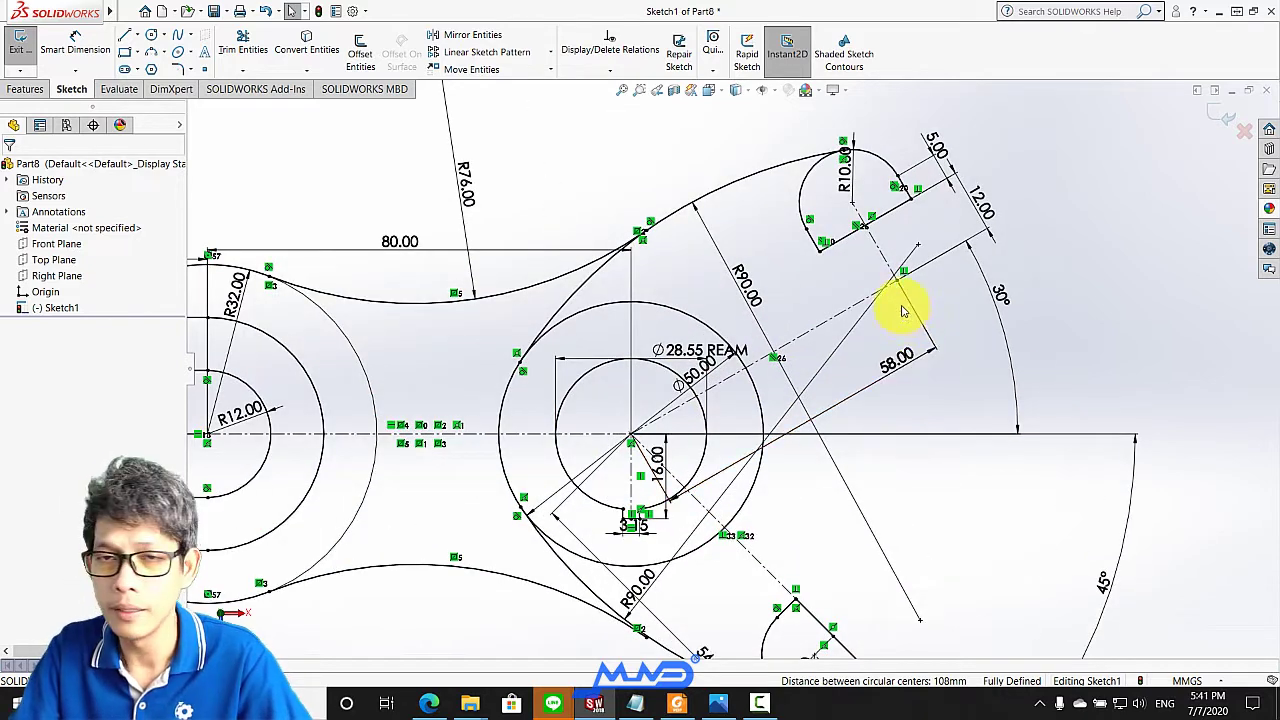
scroll(862, 272, down, 1)
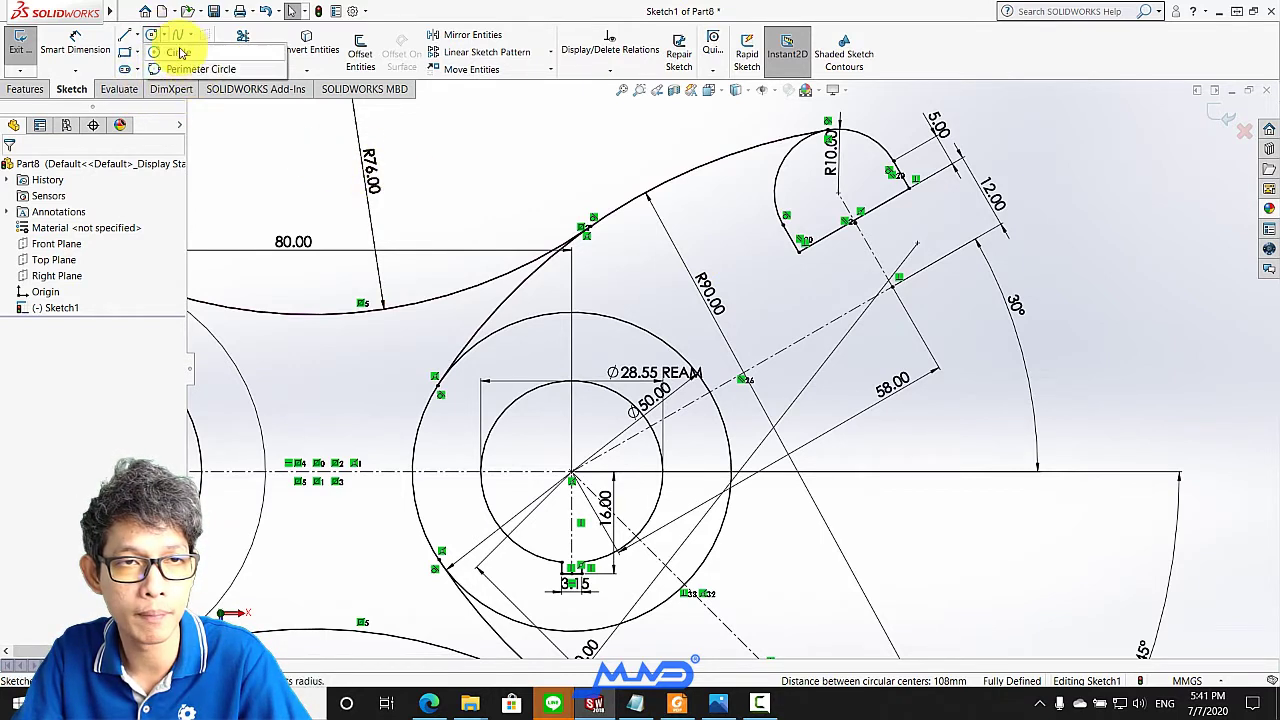
Draw a centerpoint arc centred on the main hole, starting on the R90 arc and sweeping downward
click(407, 15)
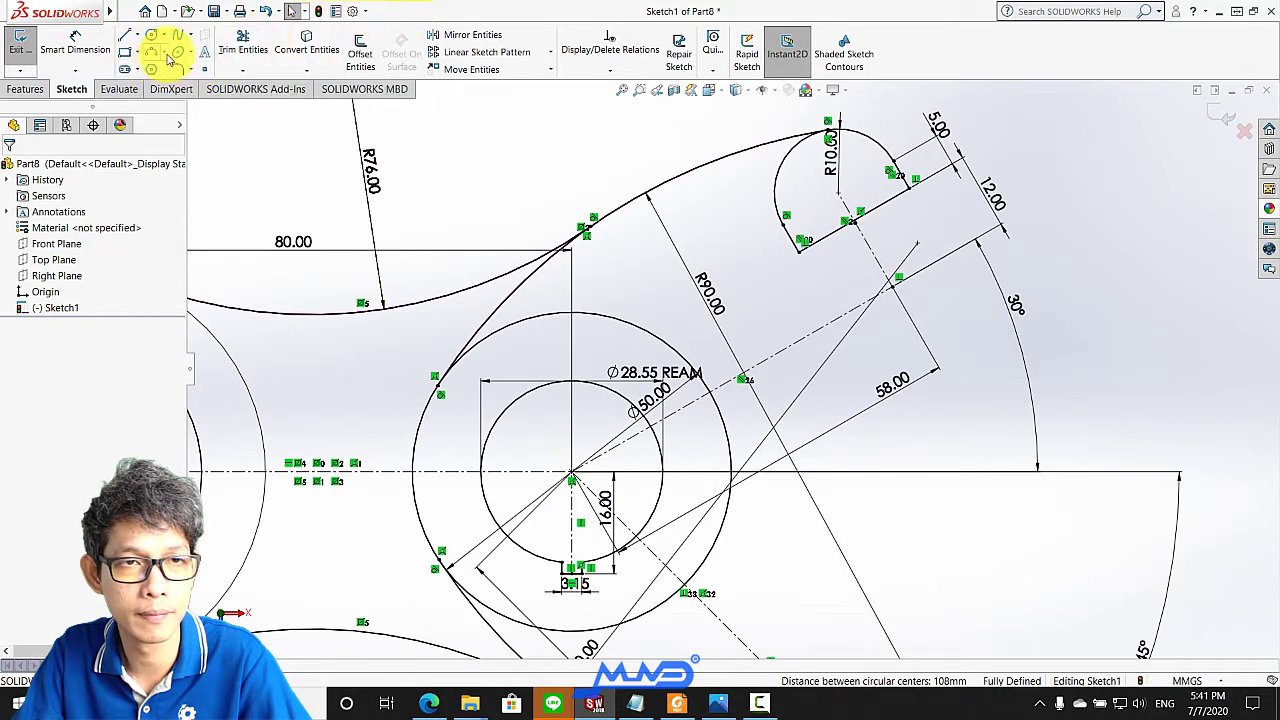
click(173, 57)
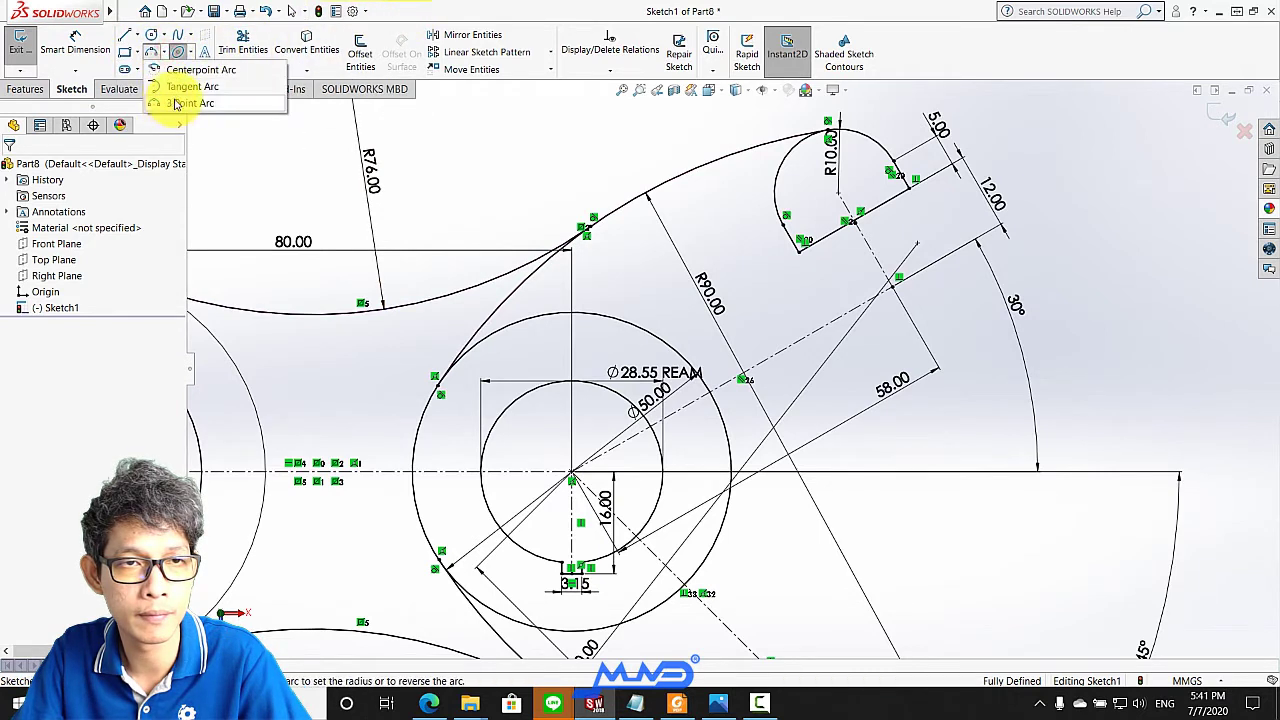
click(195, 71)
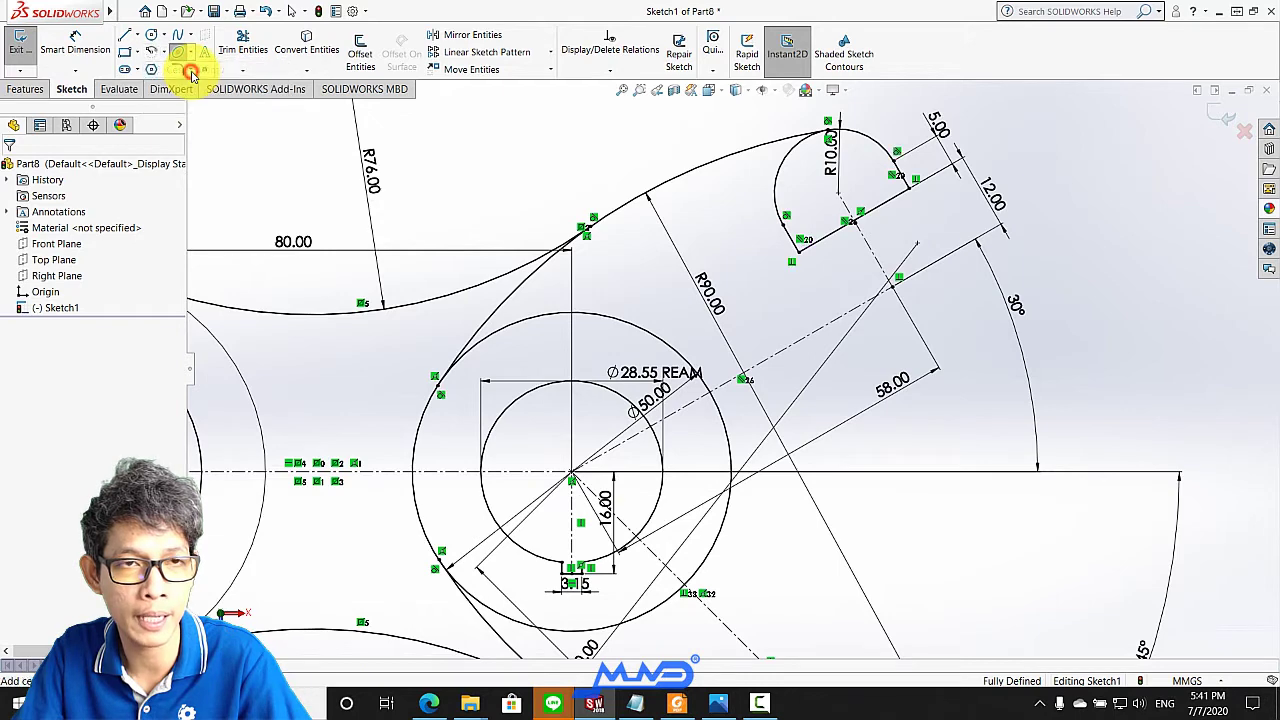
click(571, 472)
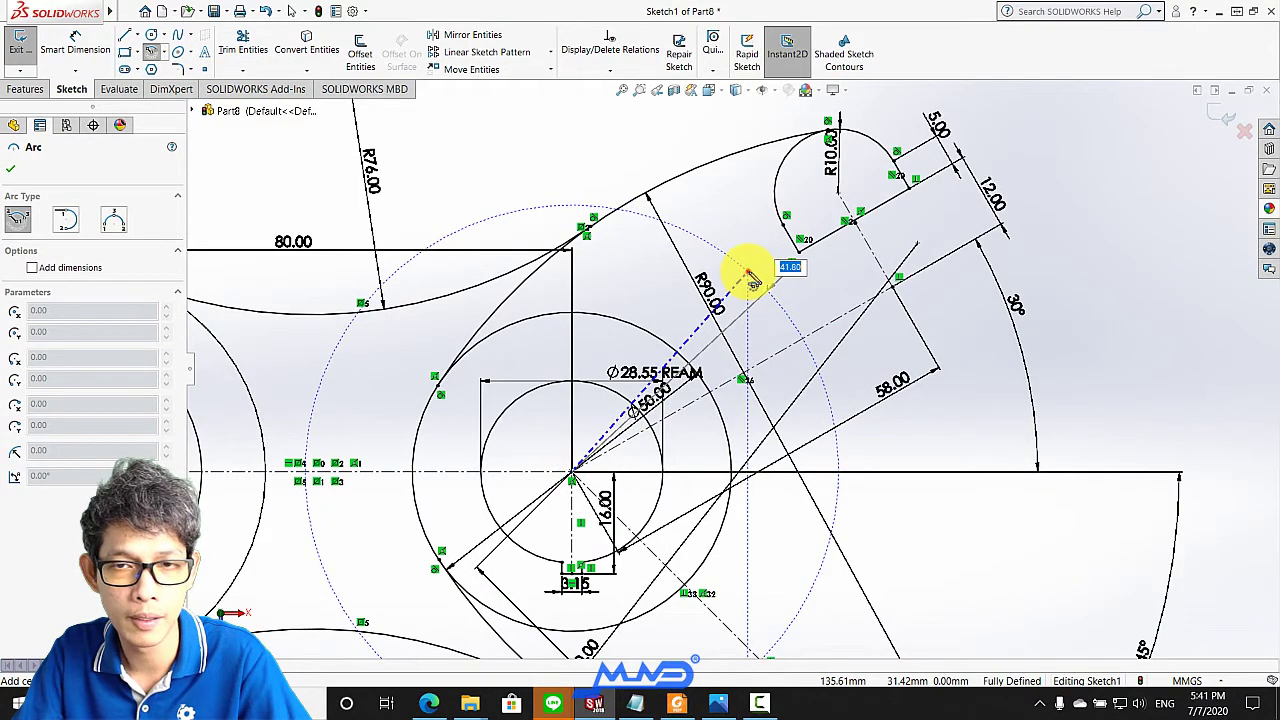
click(753, 280)
scroll(771, 566, up, 2)
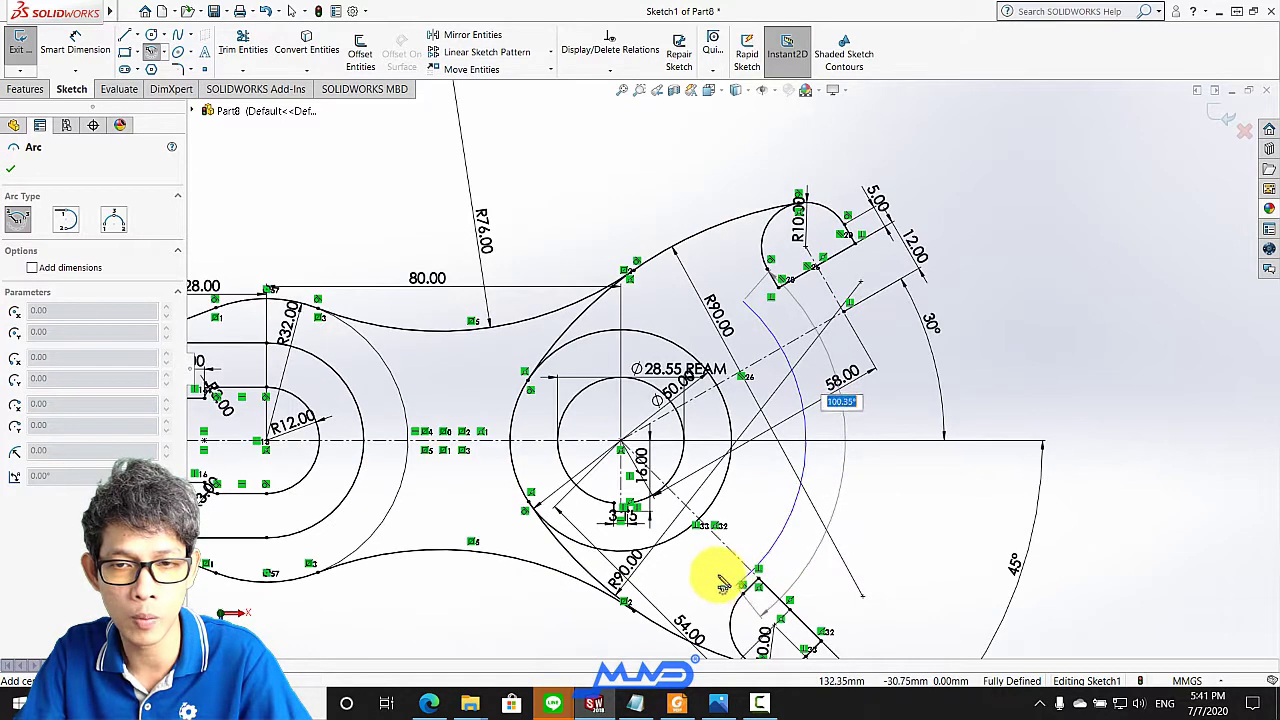
click(726, 588)
Dimension the new arc's radius to 38 mm
click(75, 45)
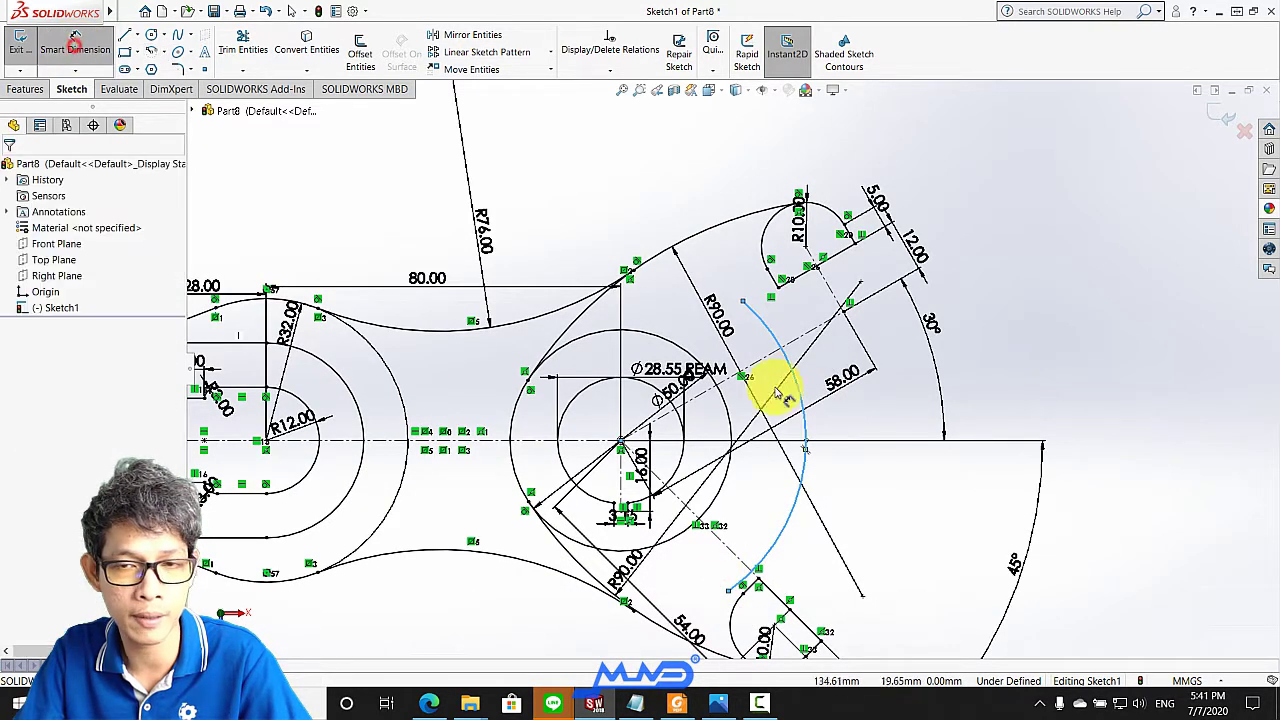
click(818, 477)
click(850, 486)
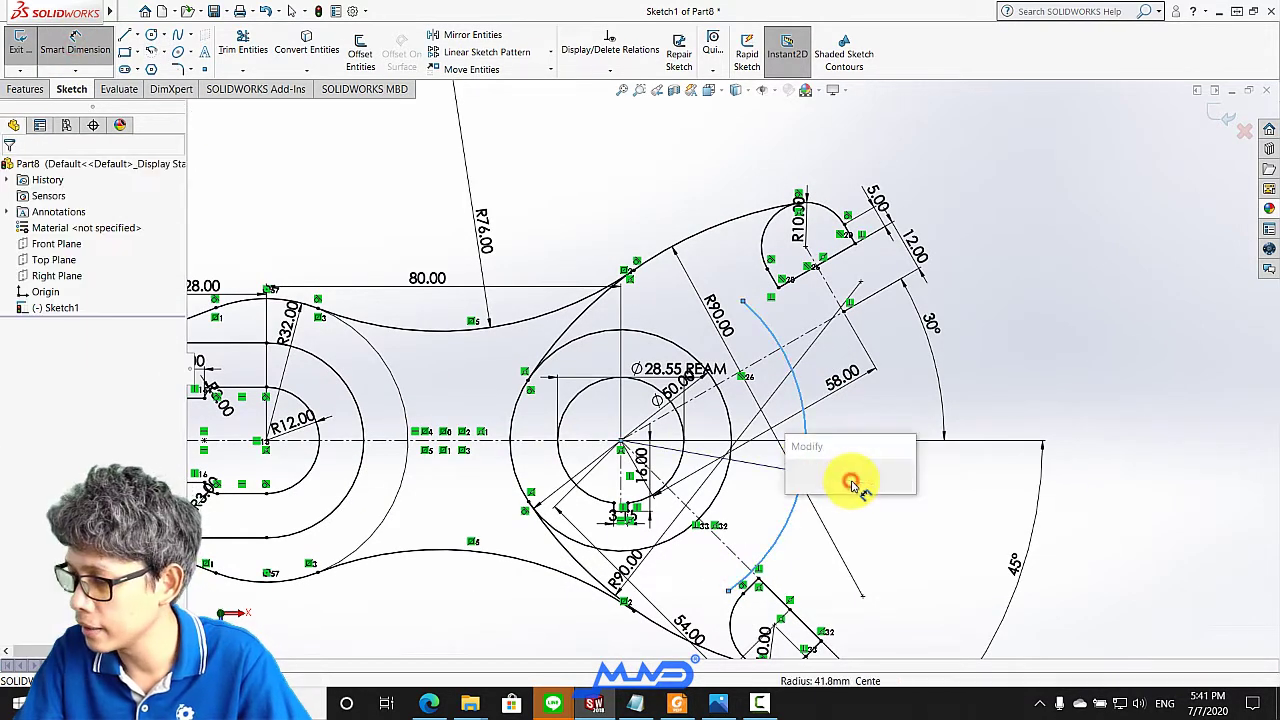
text(38)
key(Return)
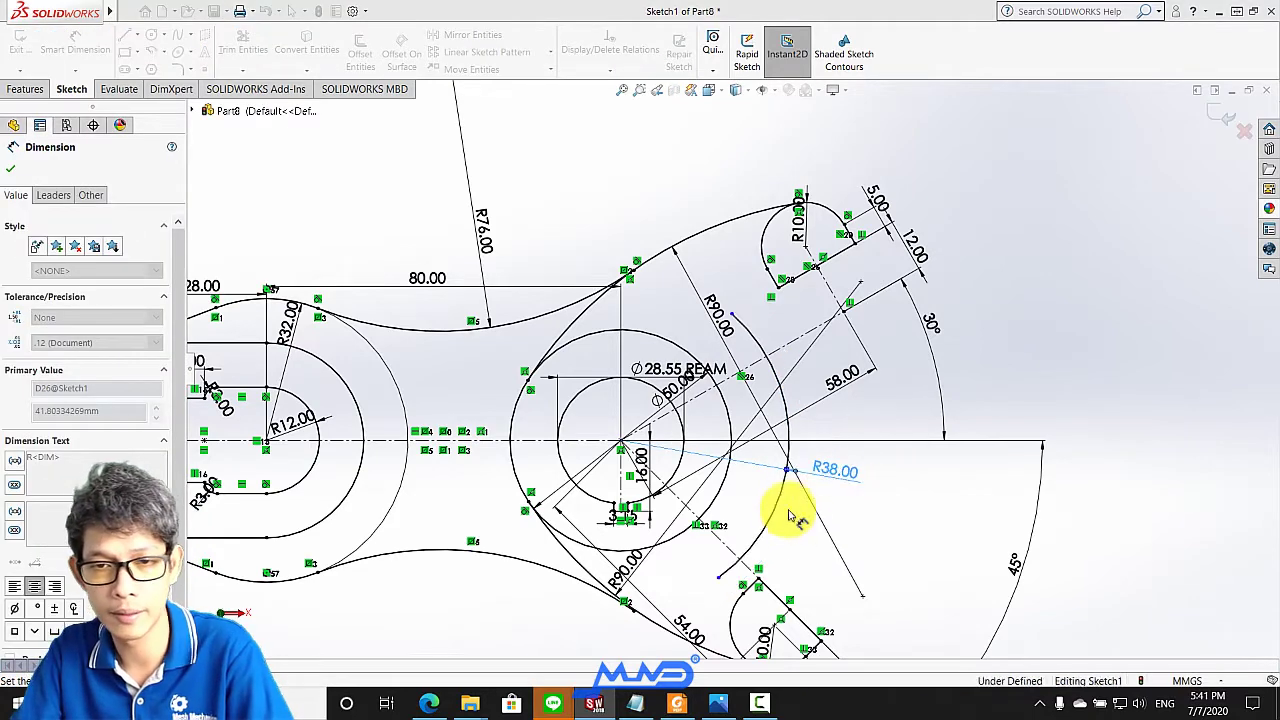
click(11, 168)
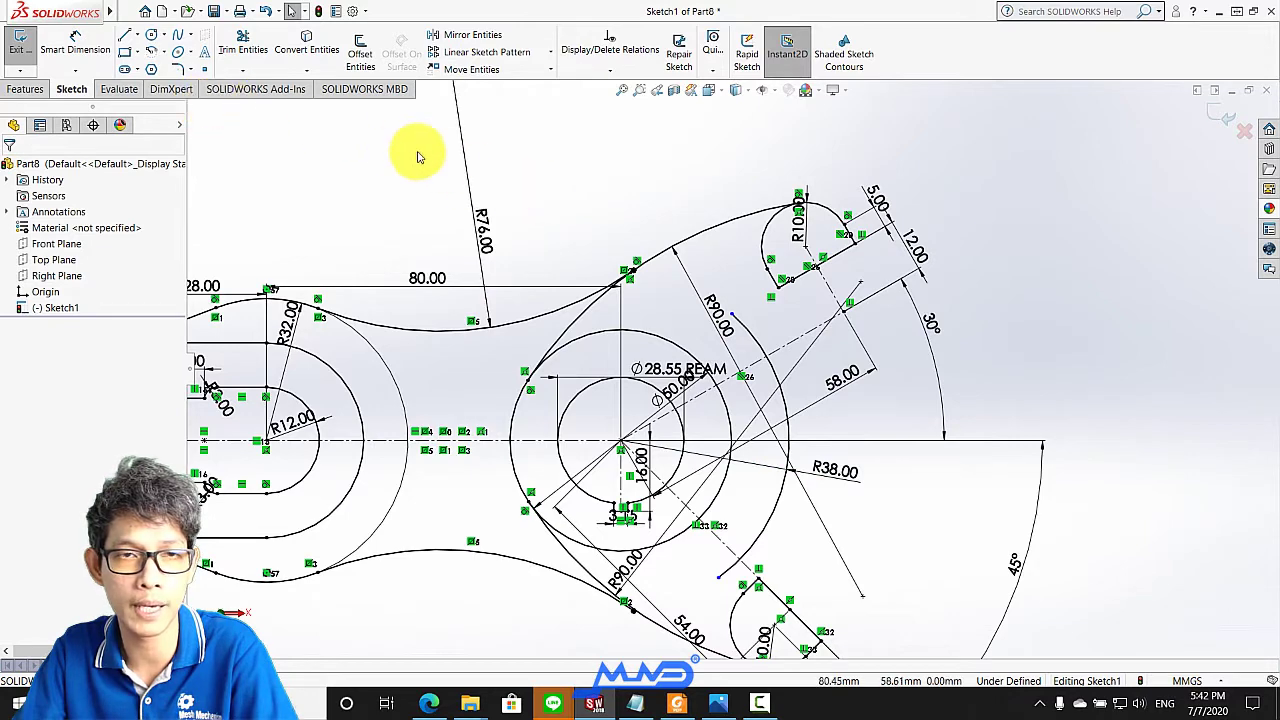
Sketch a three-point arc just below the upper R10 rounded end
click(165, 55)
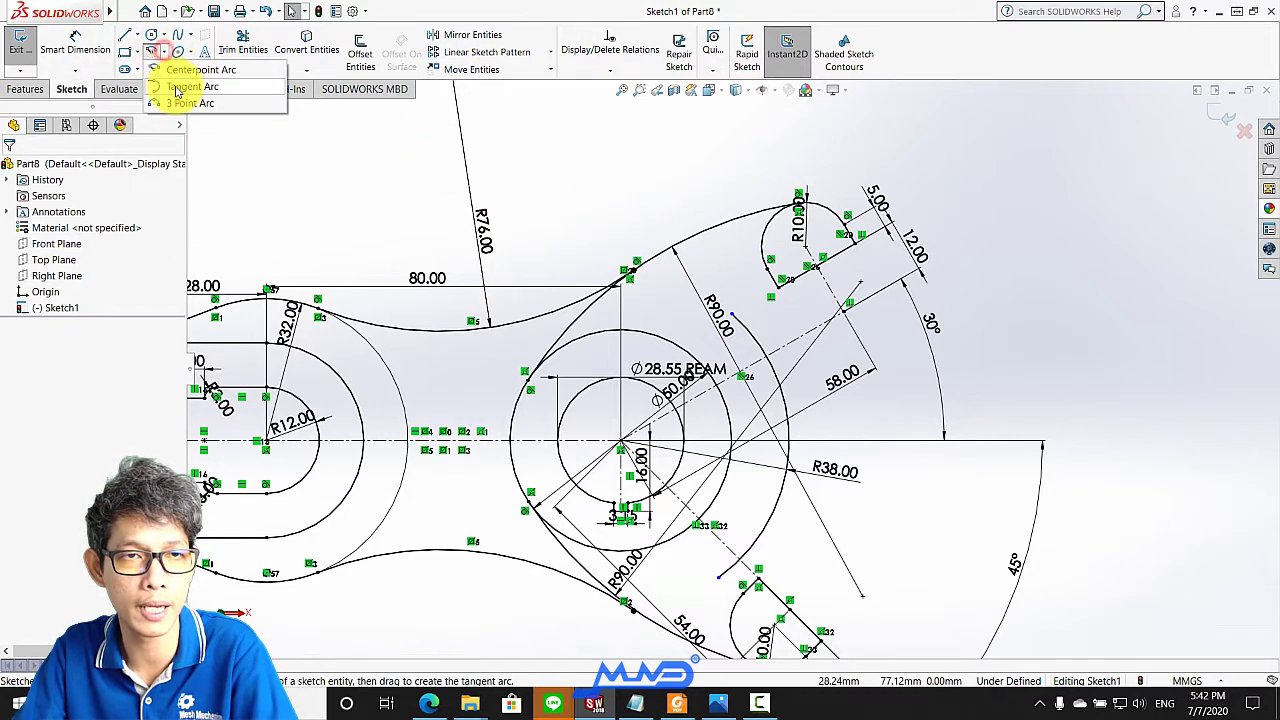
click(200, 72)
click(190, 52)
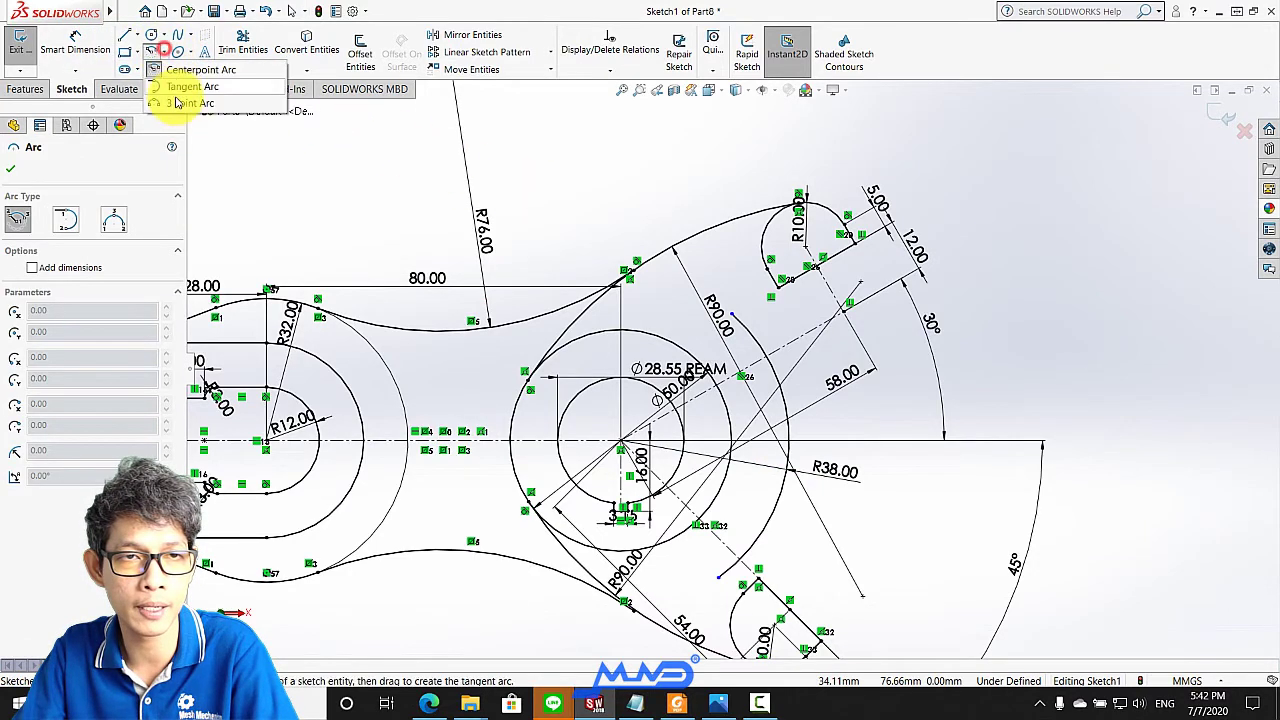
click(195, 103)
scroll(740, 260, down, 2)
scroll(790, 320, down, 2)
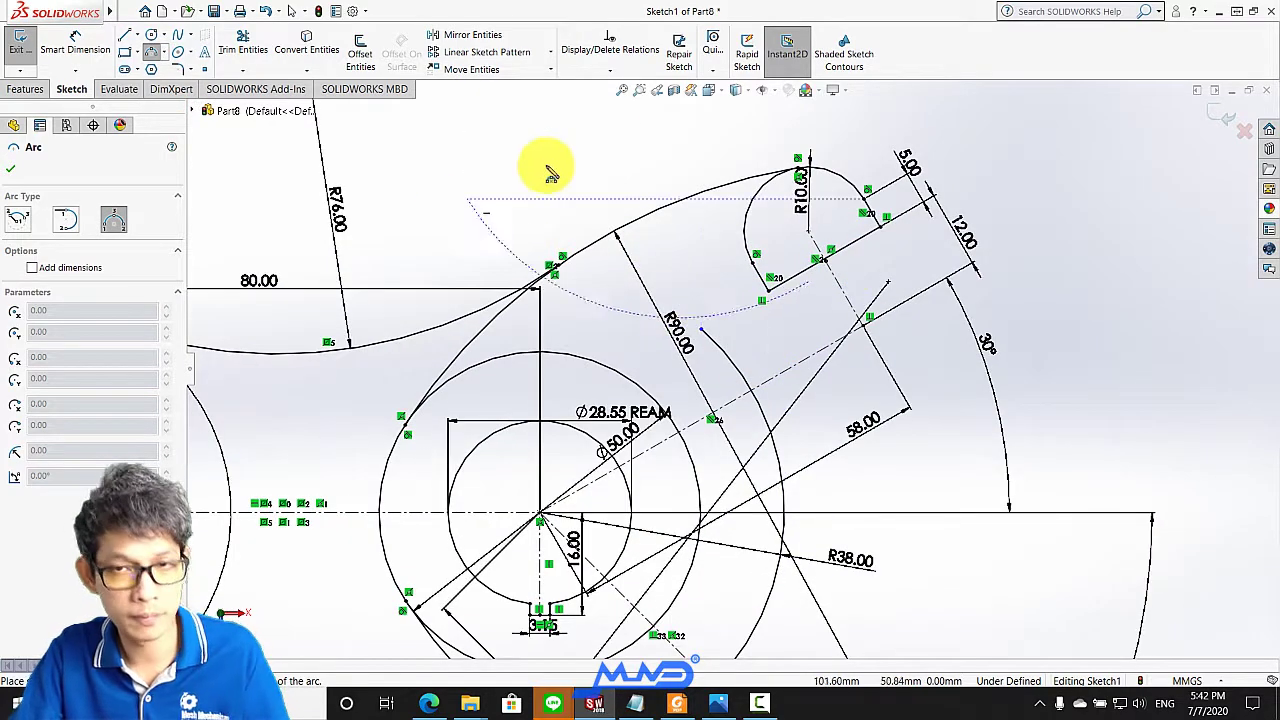
key(Escape)
click(150, 52)
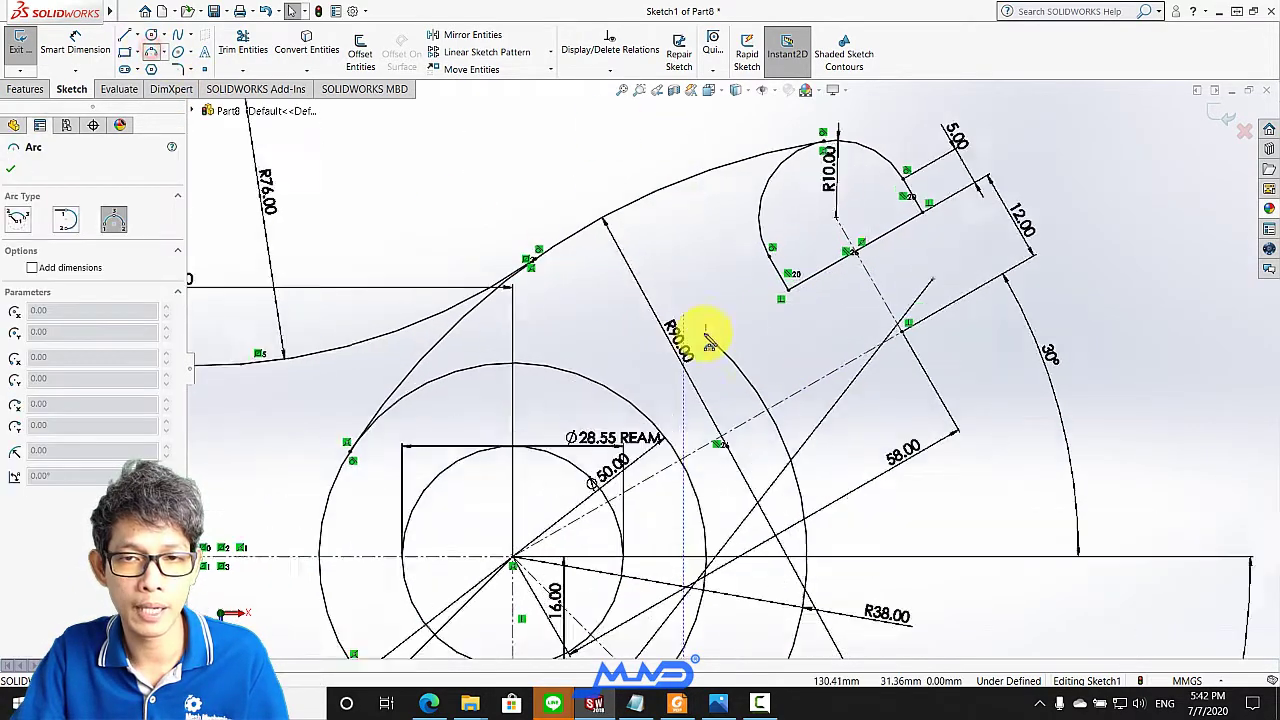
scroll(790, 415, down, 2)
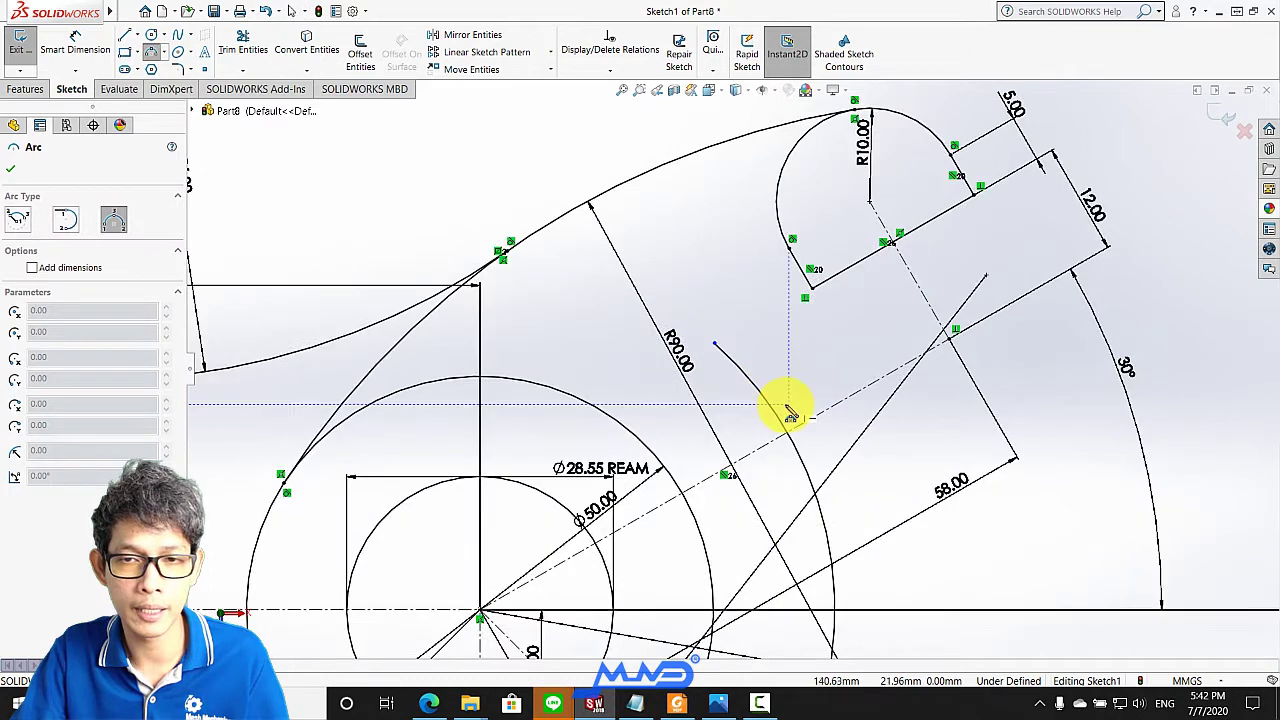
click(866, 280)
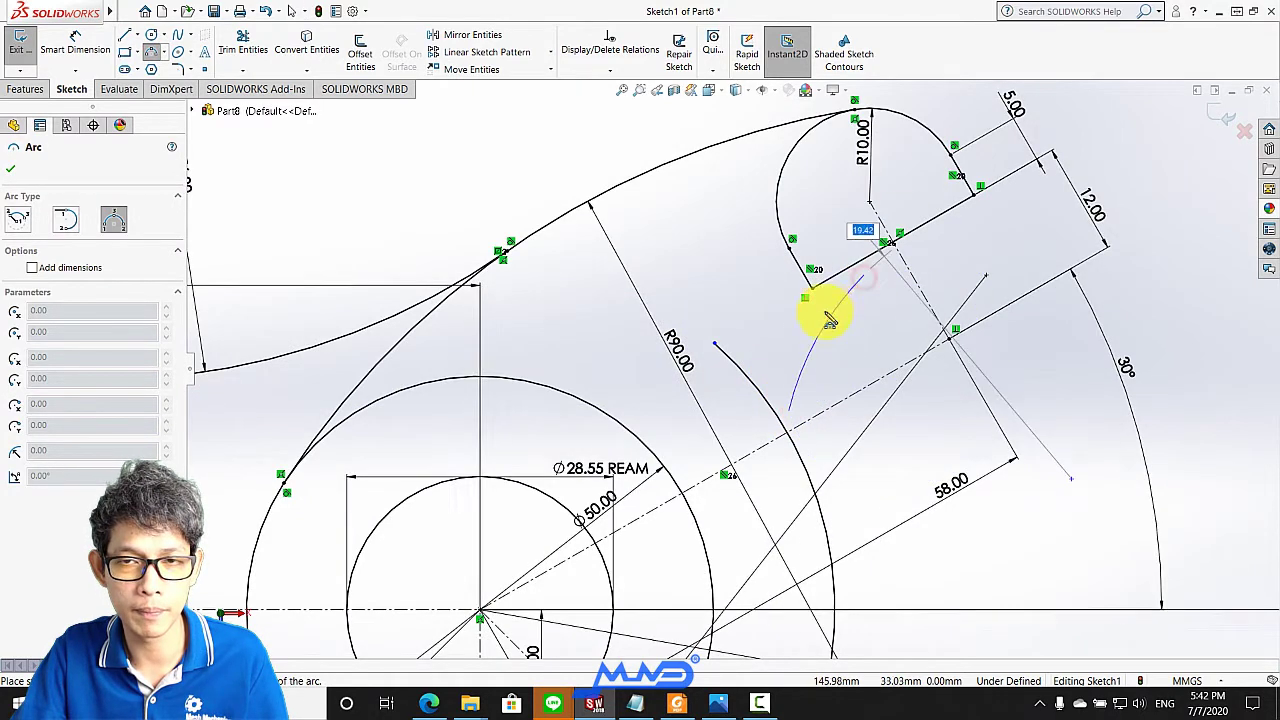
click(803, 335)
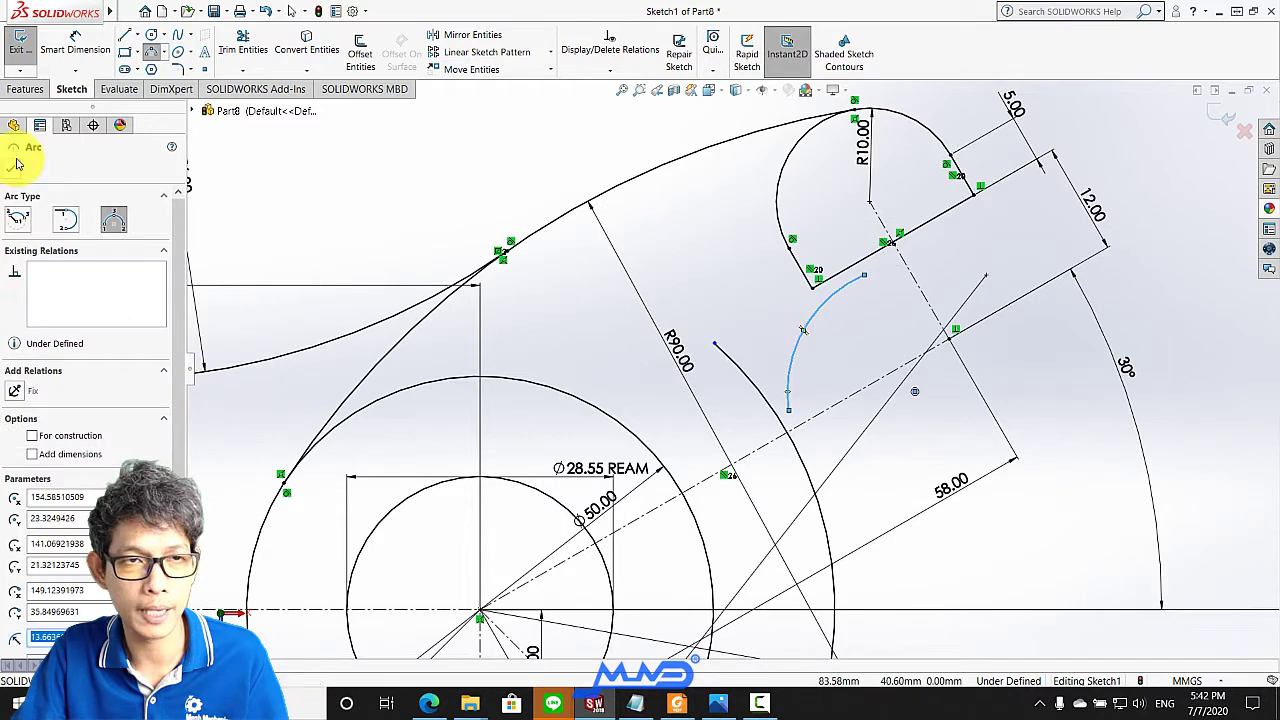
Dimension the new arc's radius to 12 mm
click(68, 40)
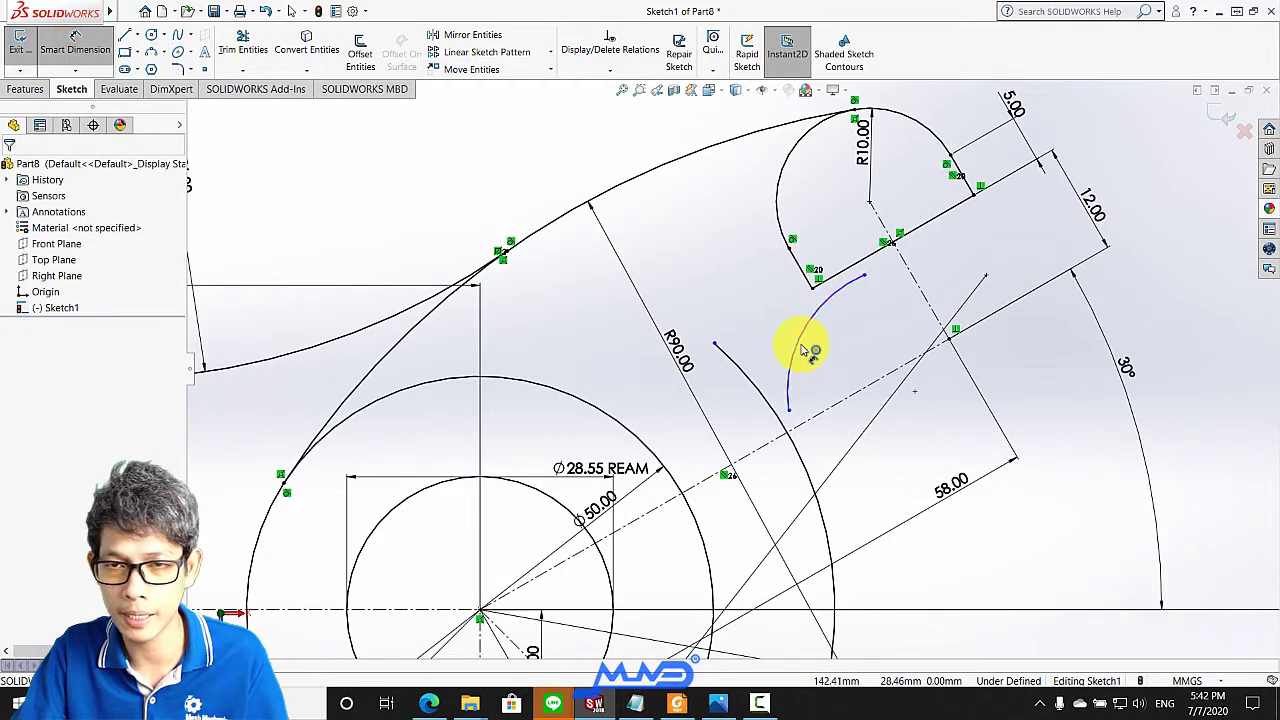
click(805, 345)
click(829, 355)
text(1)
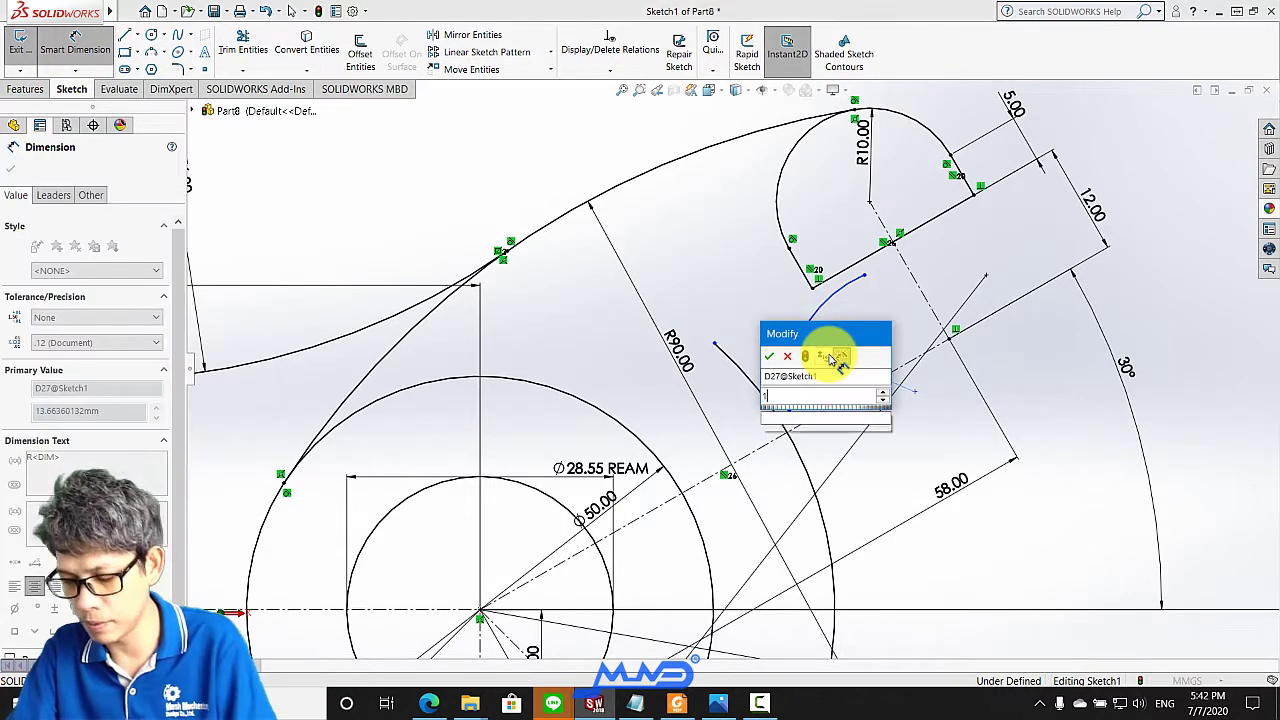
text(2)
key(Return)
click(10, 168)
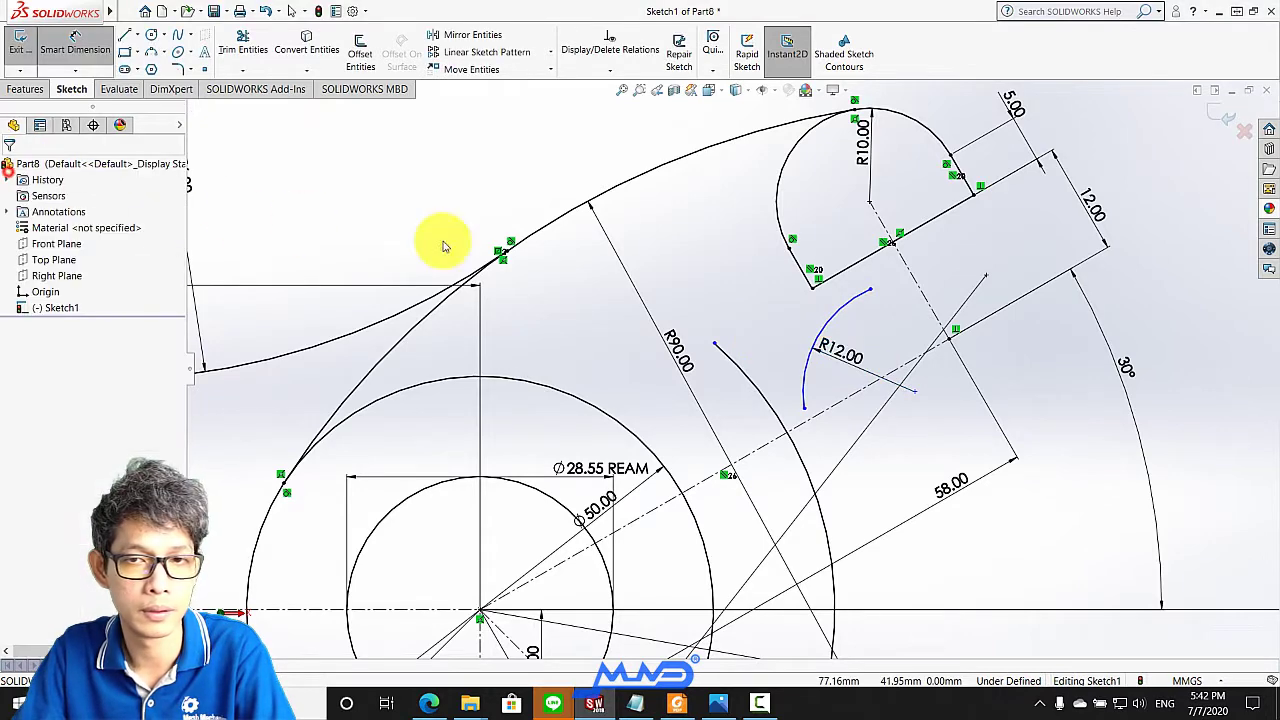
scroll(757, 263, up, 3)
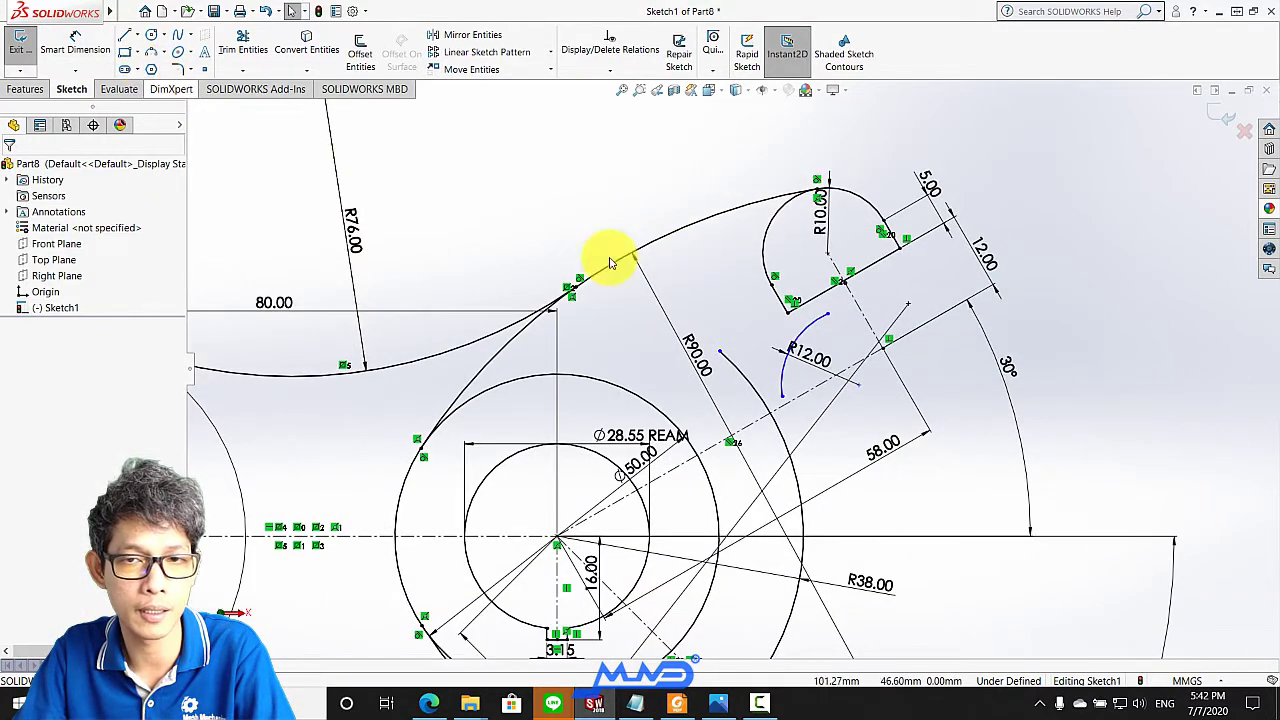
scroll(820, 320, down, 2)
Make the R12 arc tangent to the straight edge below R10 and to the R38 arc
click(812, 313)
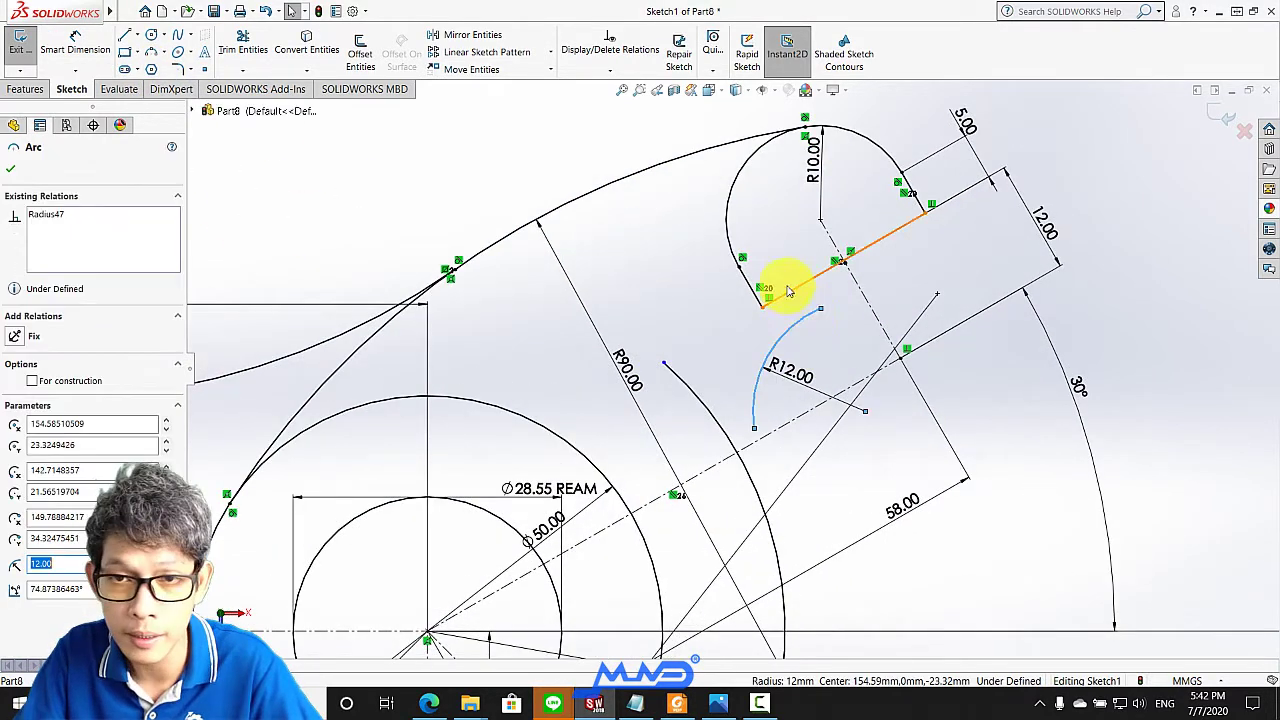
ctrl+click(797, 291)
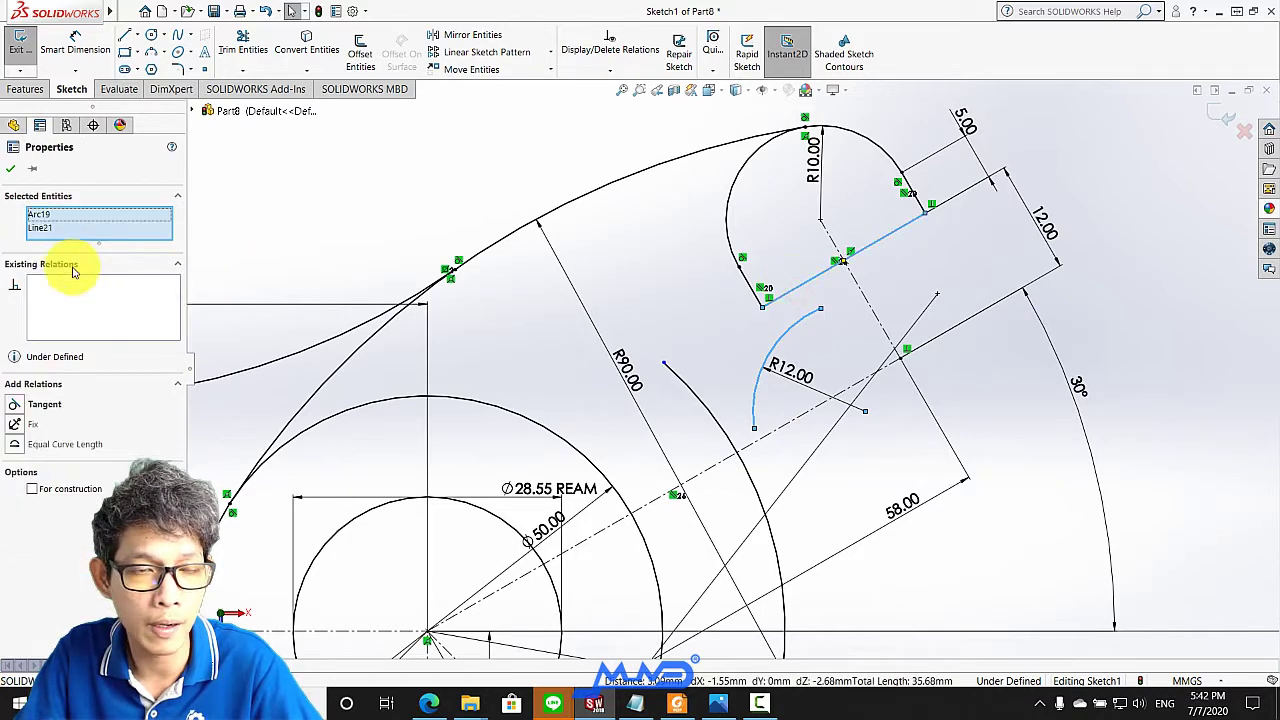
click(28, 404)
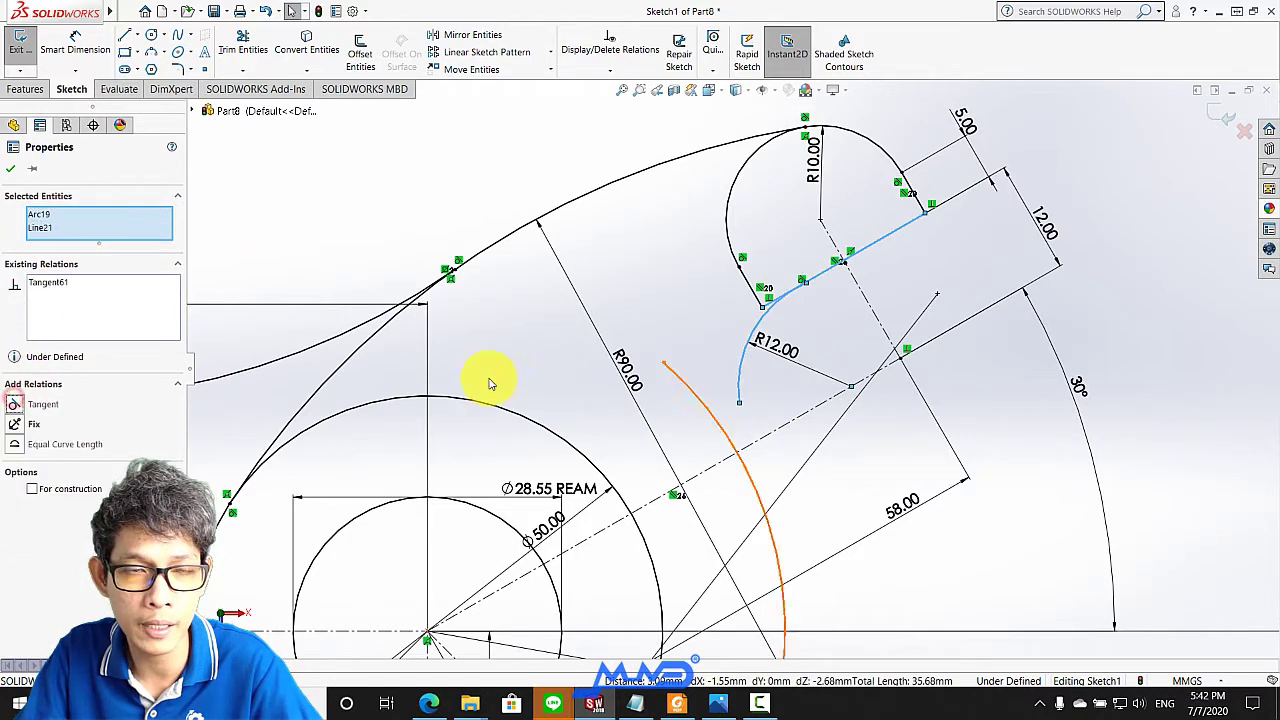
click(12, 172)
scroll(886, 420, down, 1)
click(704, 372)
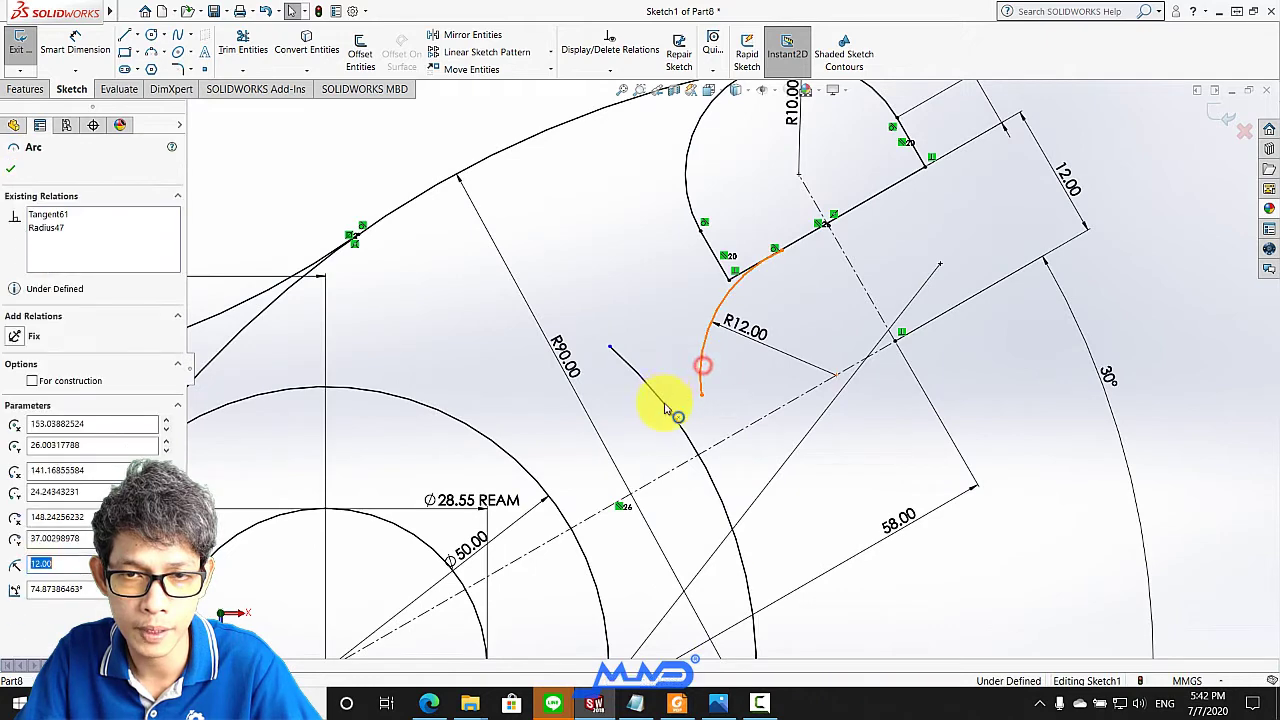
ctrl+click(662, 403)
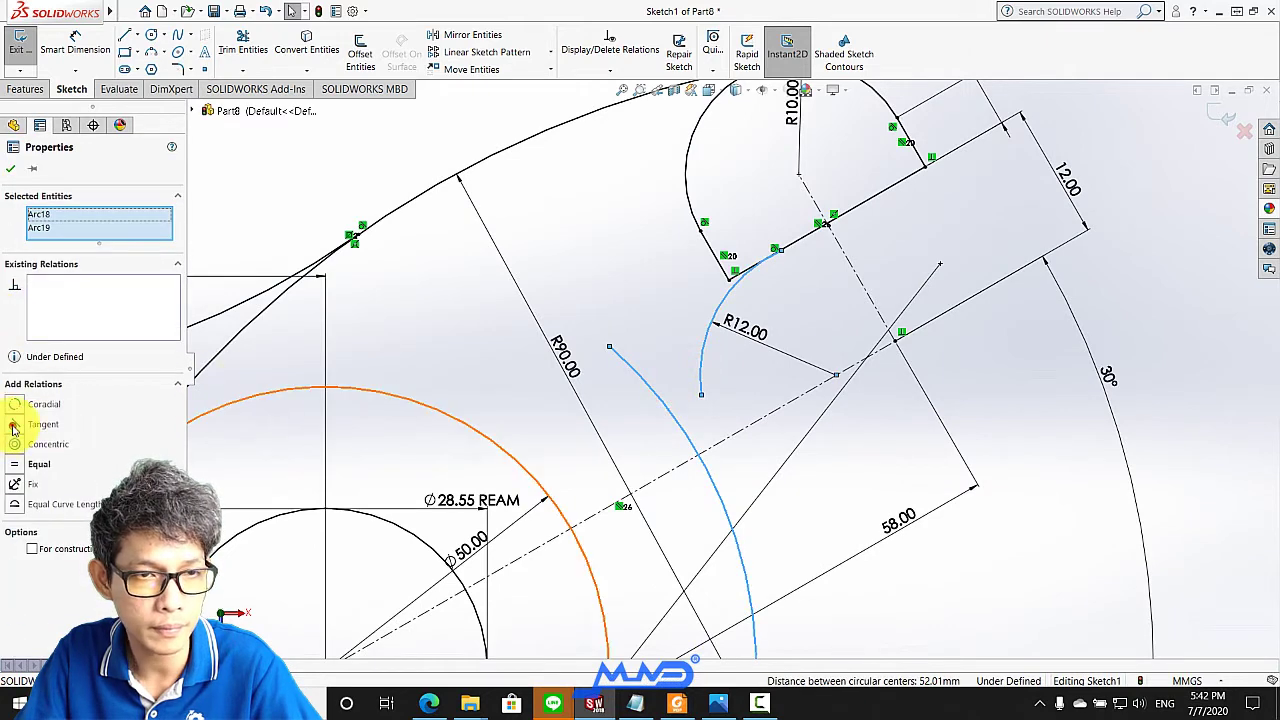
click(13, 425)
click(10, 168)
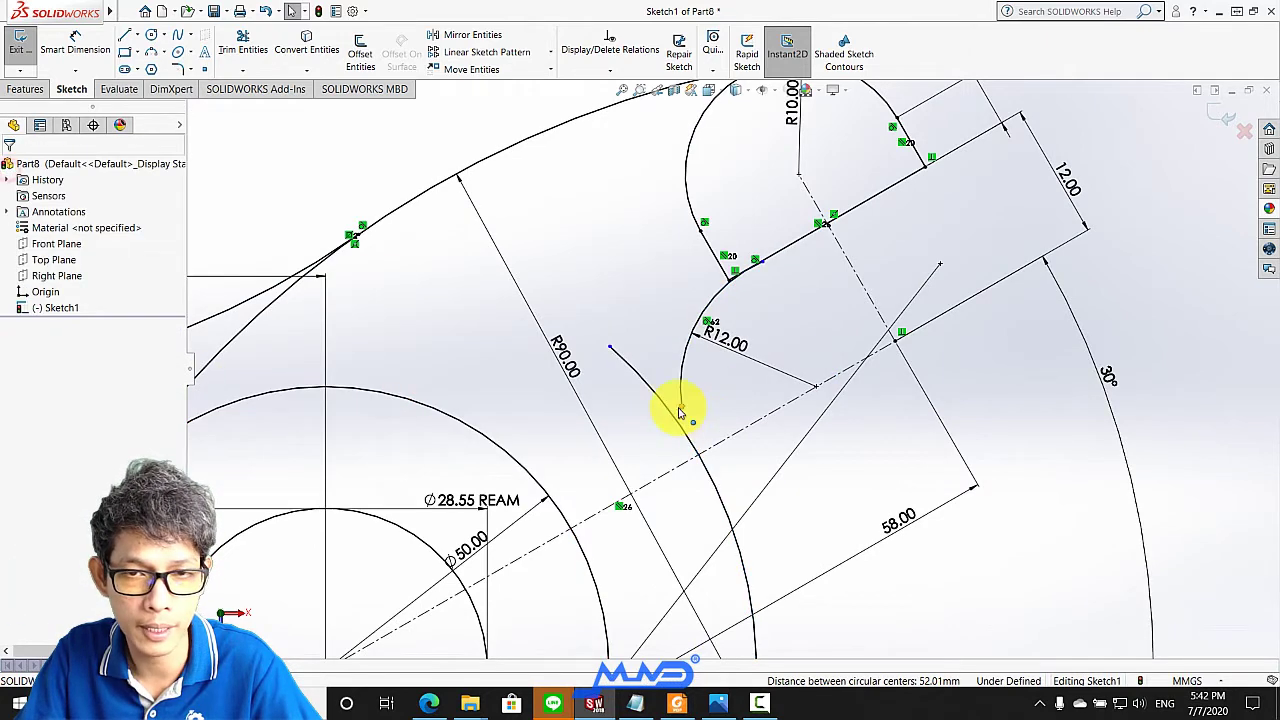
Extend the R38 arc, trim its leftover tail, and delete the conflicting 12.00 dimension
drag(687, 449, 795, 525)
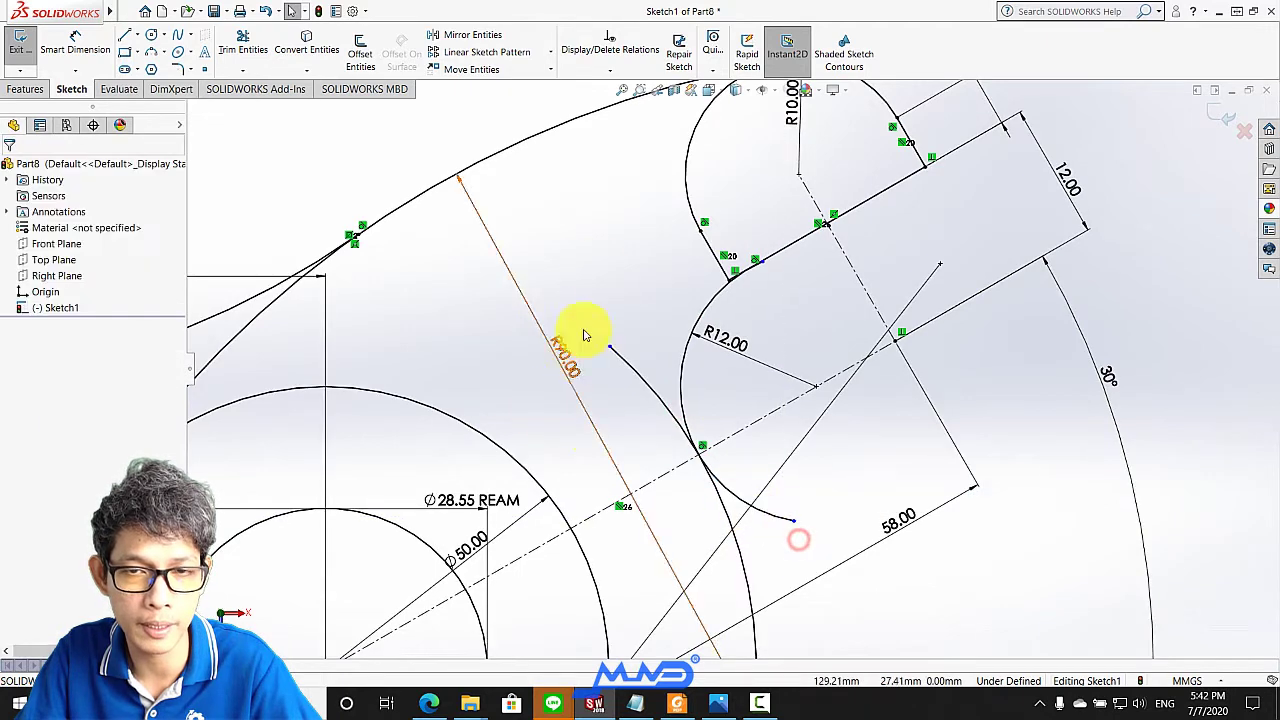
click(595, 262)
click(243, 45)
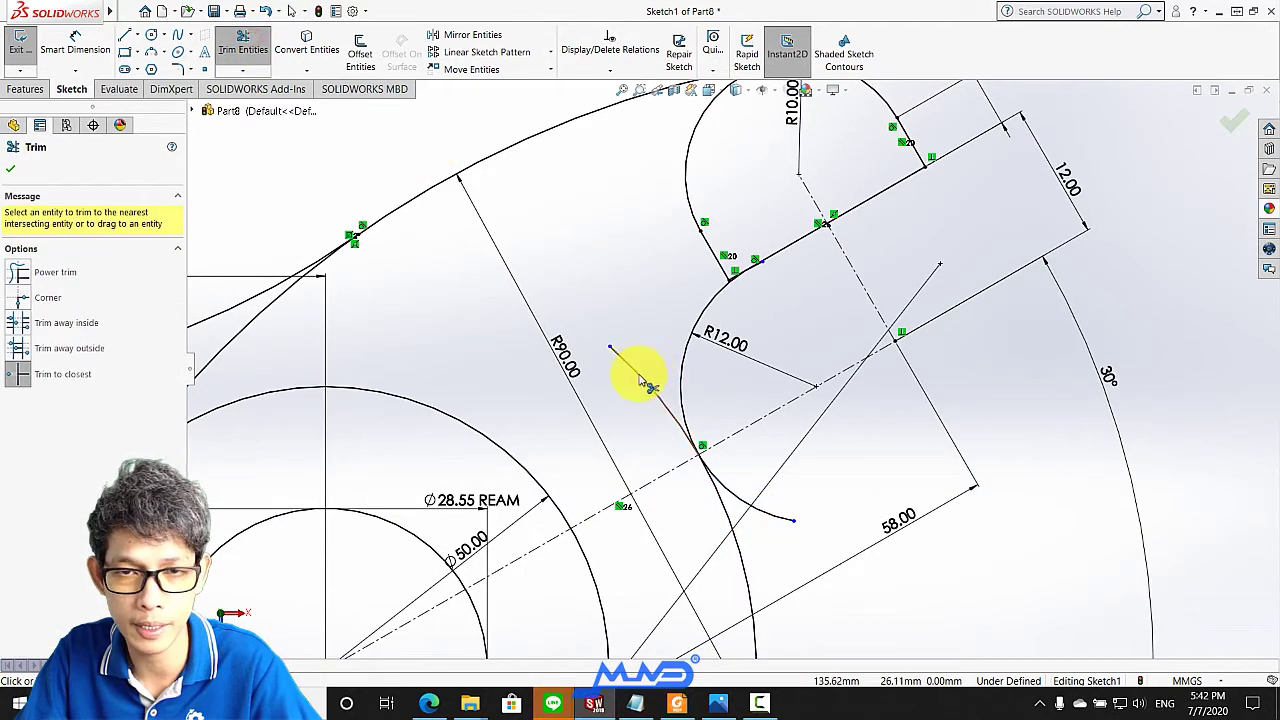
click(765, 517)
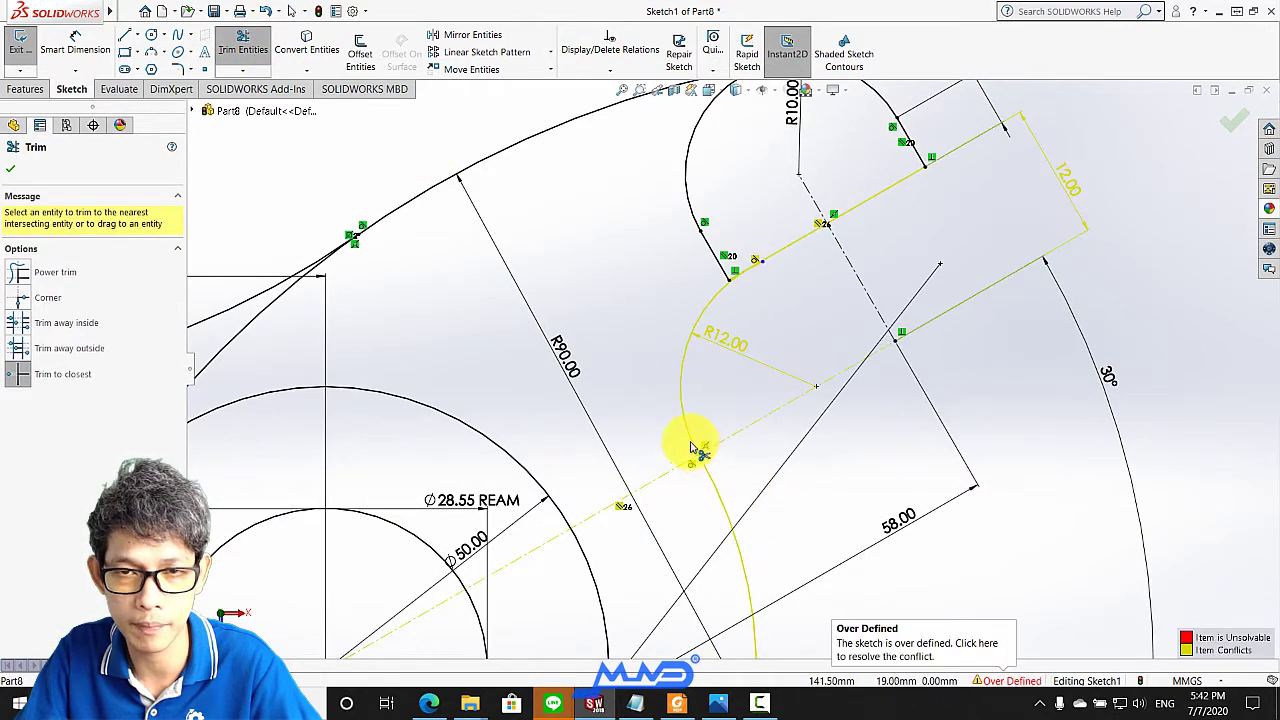
scroll(686, 430, up, 2)
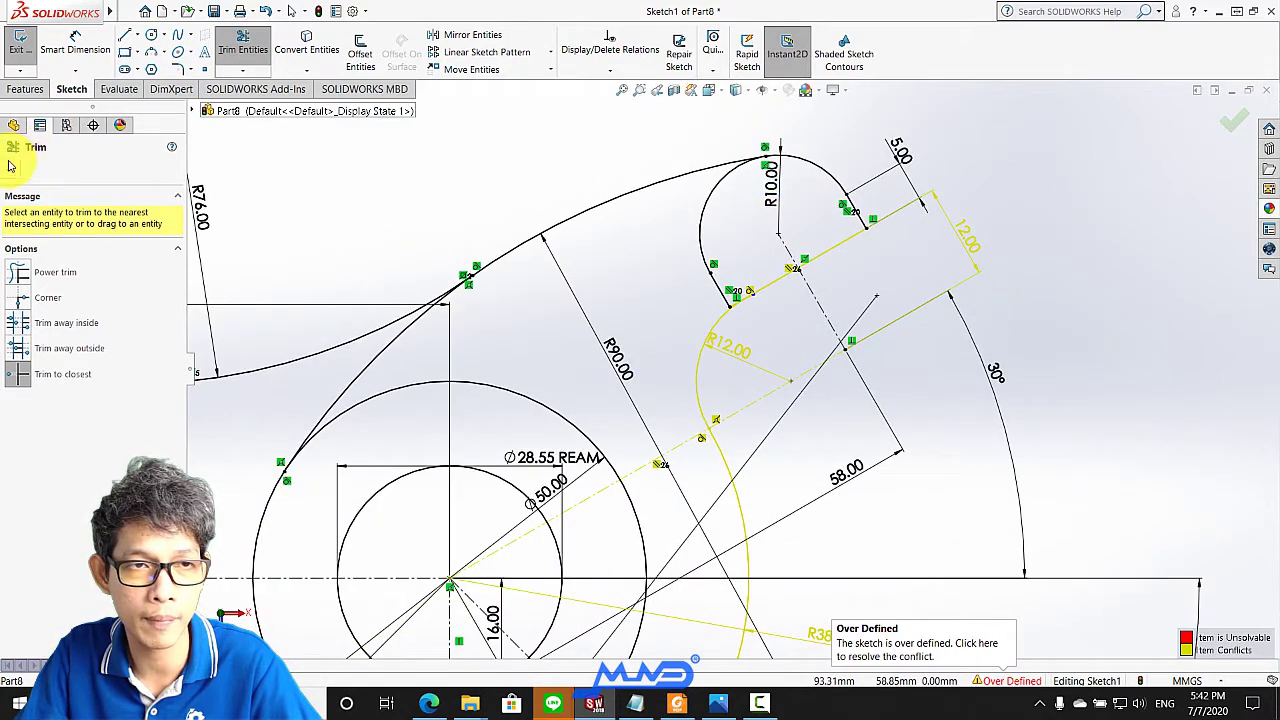
key(Escape)
click(968, 240)
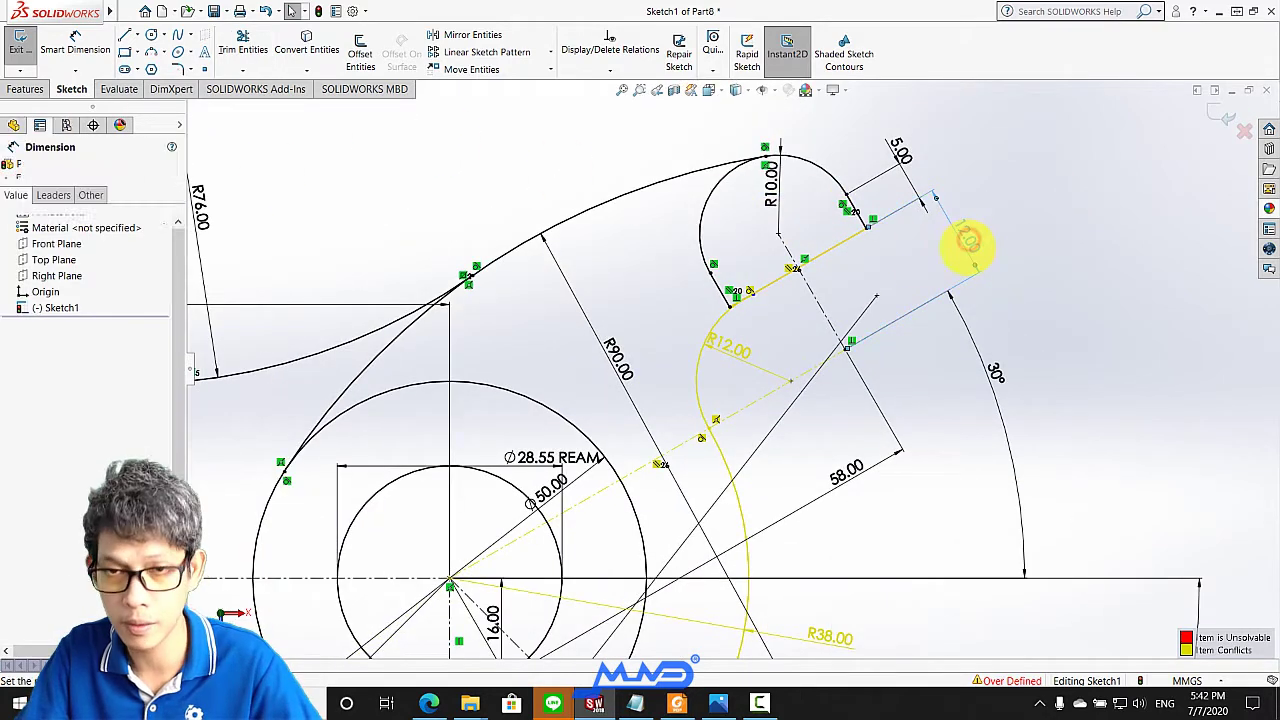
key(Delete)
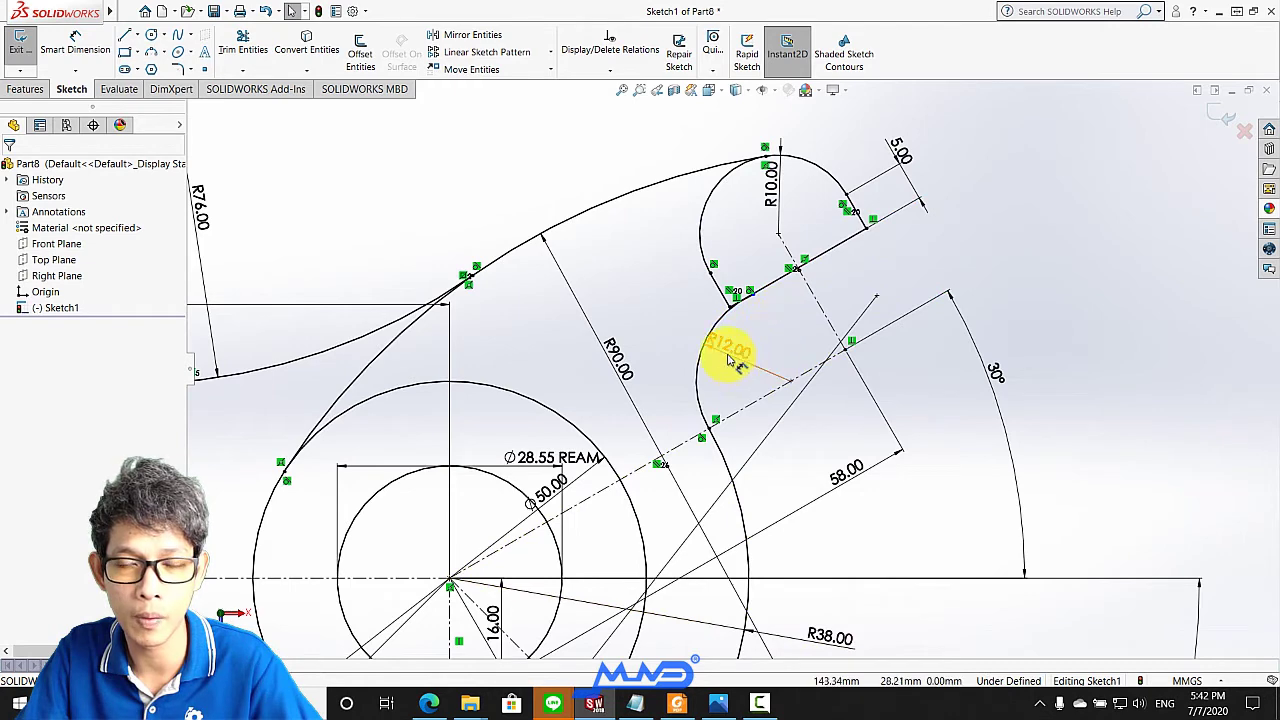
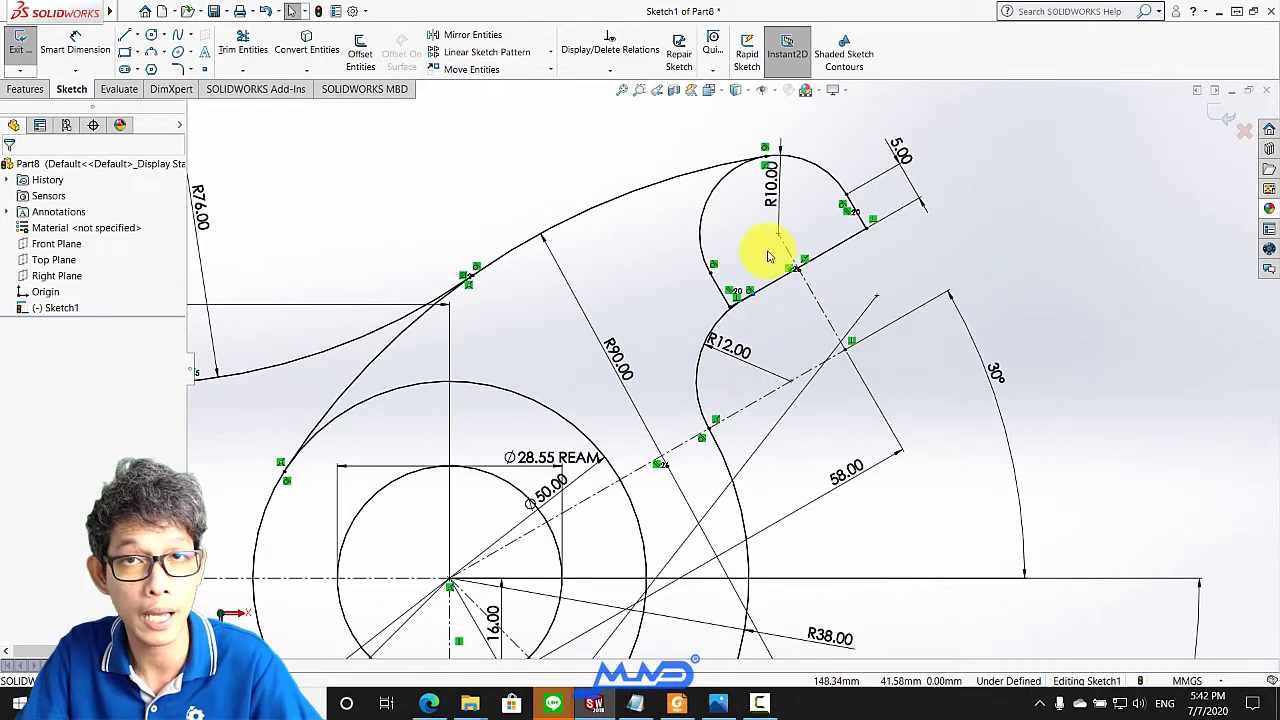
Draw a 3-point blend arc between the large arc and the slanted line above the R10.00 lobe
scroll(745, 397, up, 2)
scroll(809, 486, up, 2)
scroll(806, 491, up, 2)
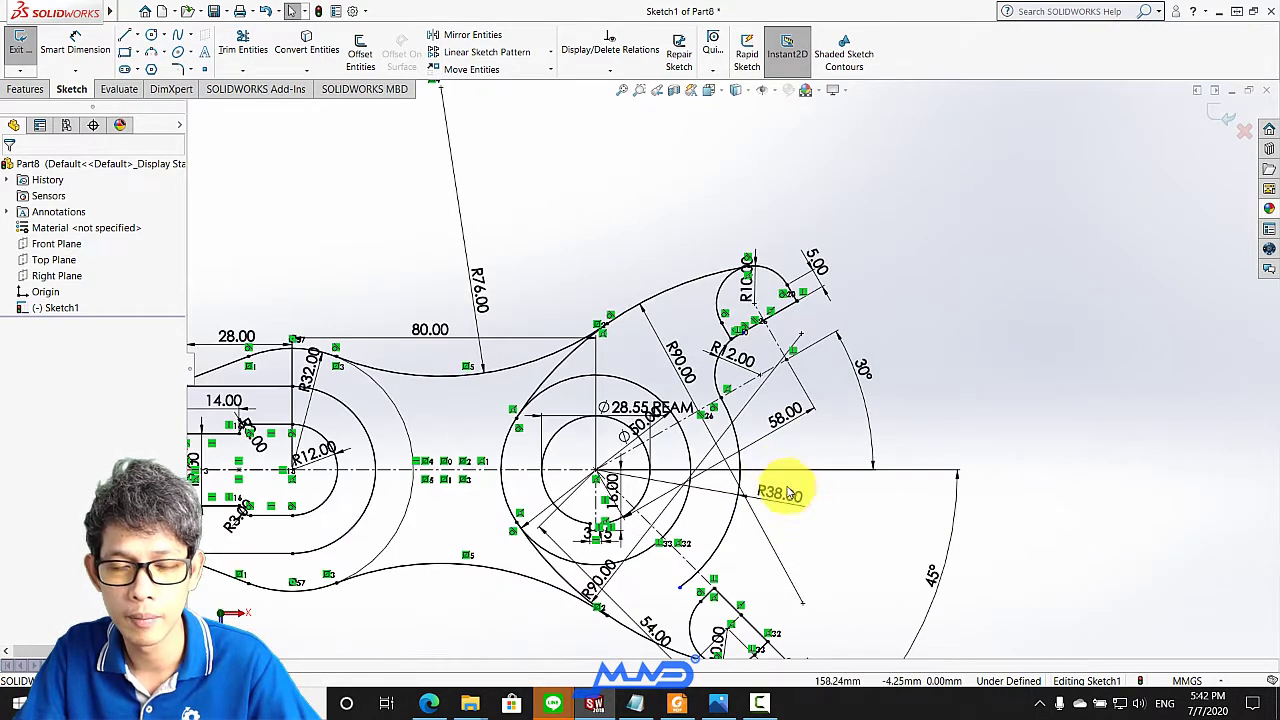
scroll(703, 612, down, 1)
scroll(703, 612, down, 3)
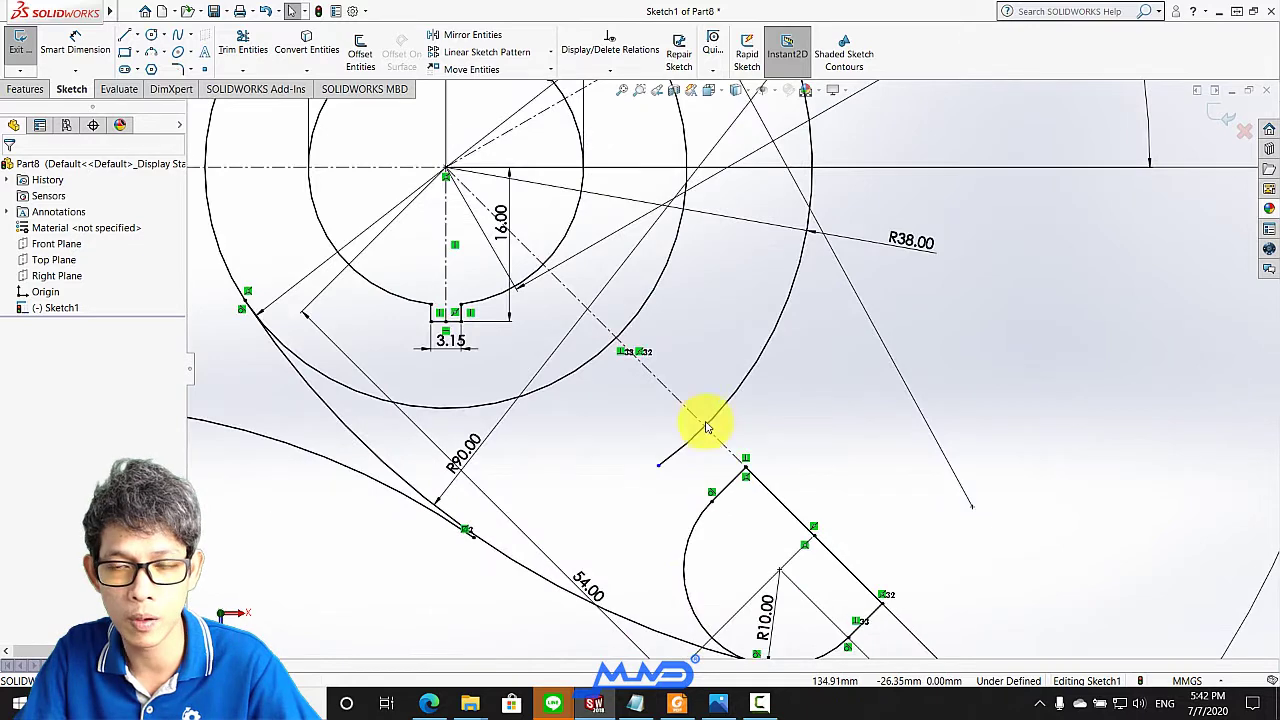
click(158, 55)
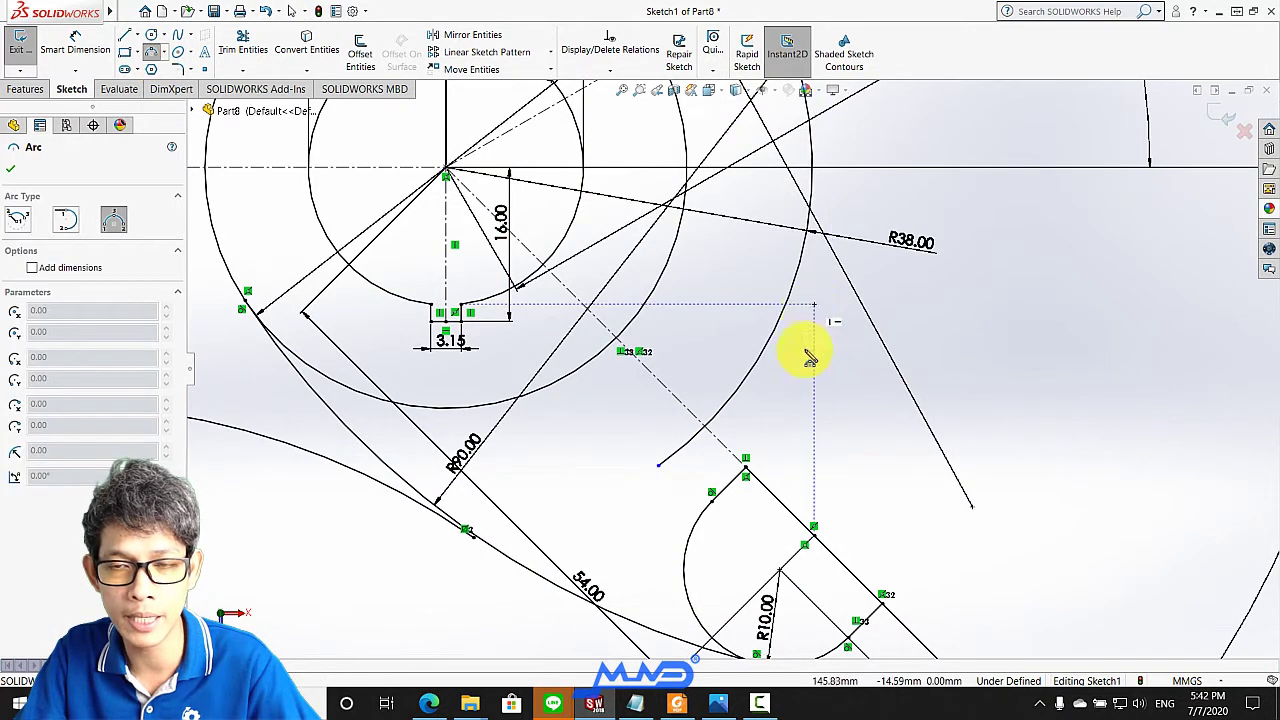
click(858, 523)
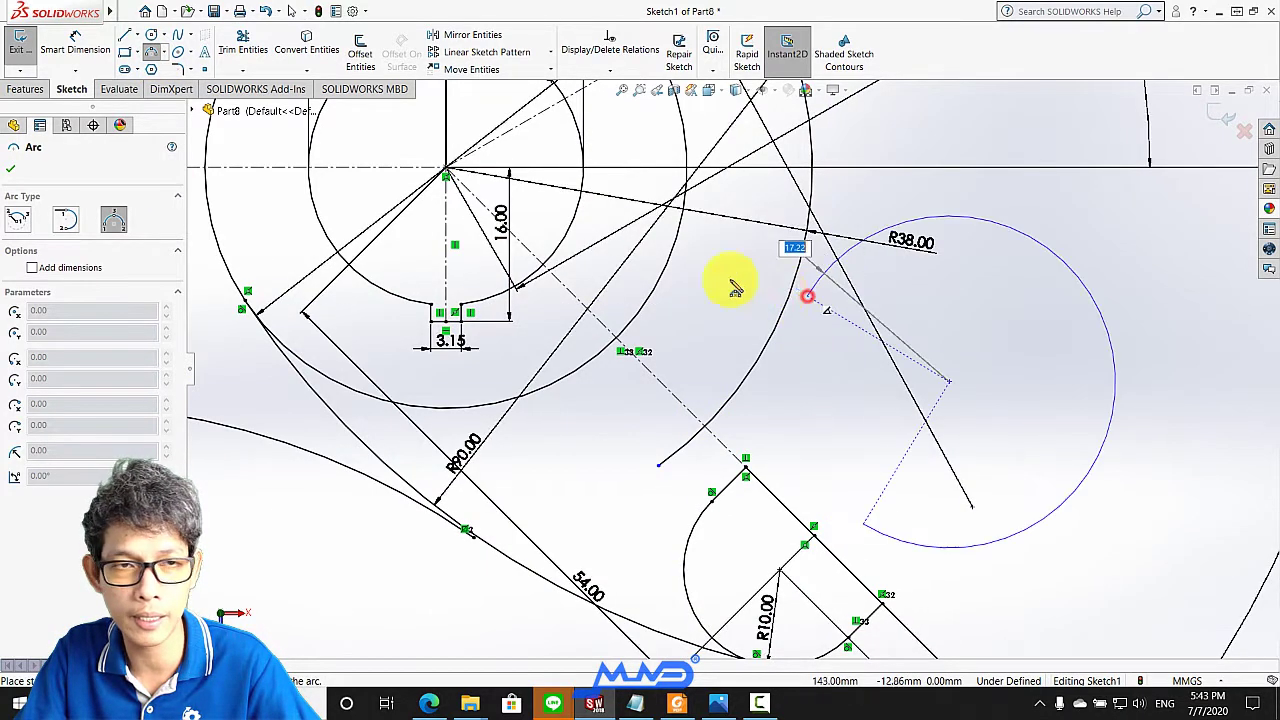
click(788, 402)
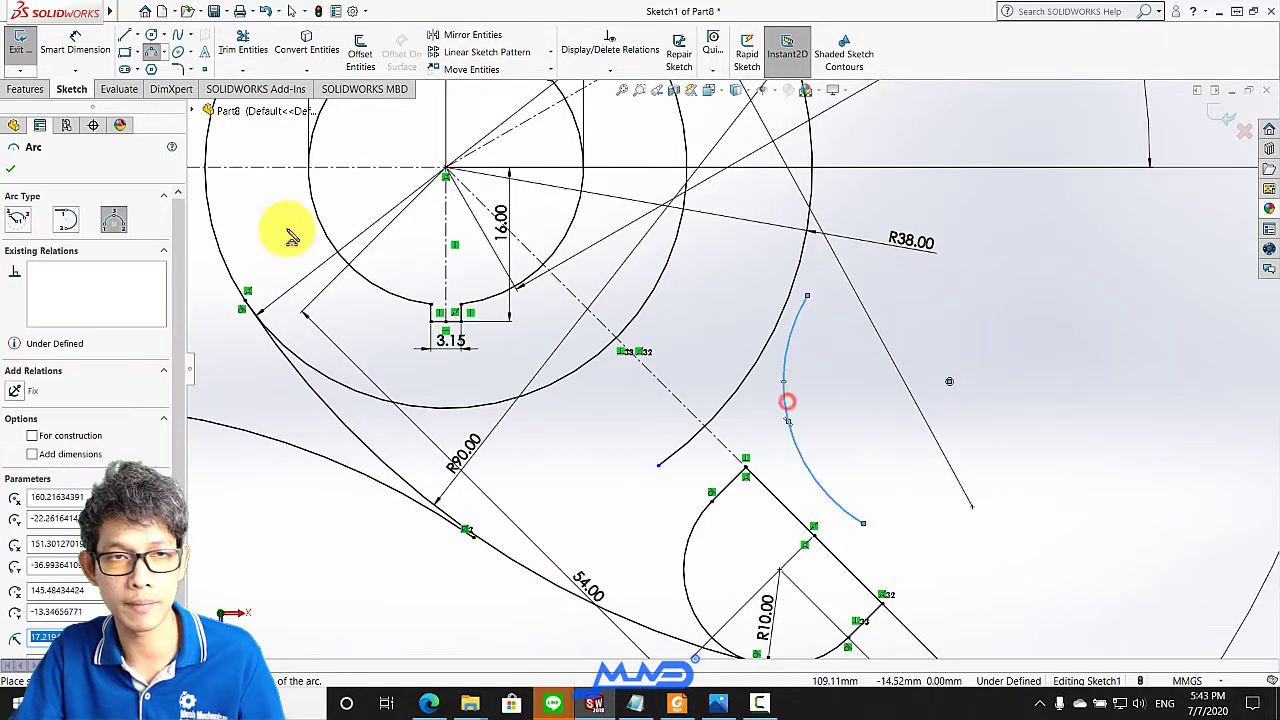
Dimension the new blend arc's radius to 12
click(76, 45)
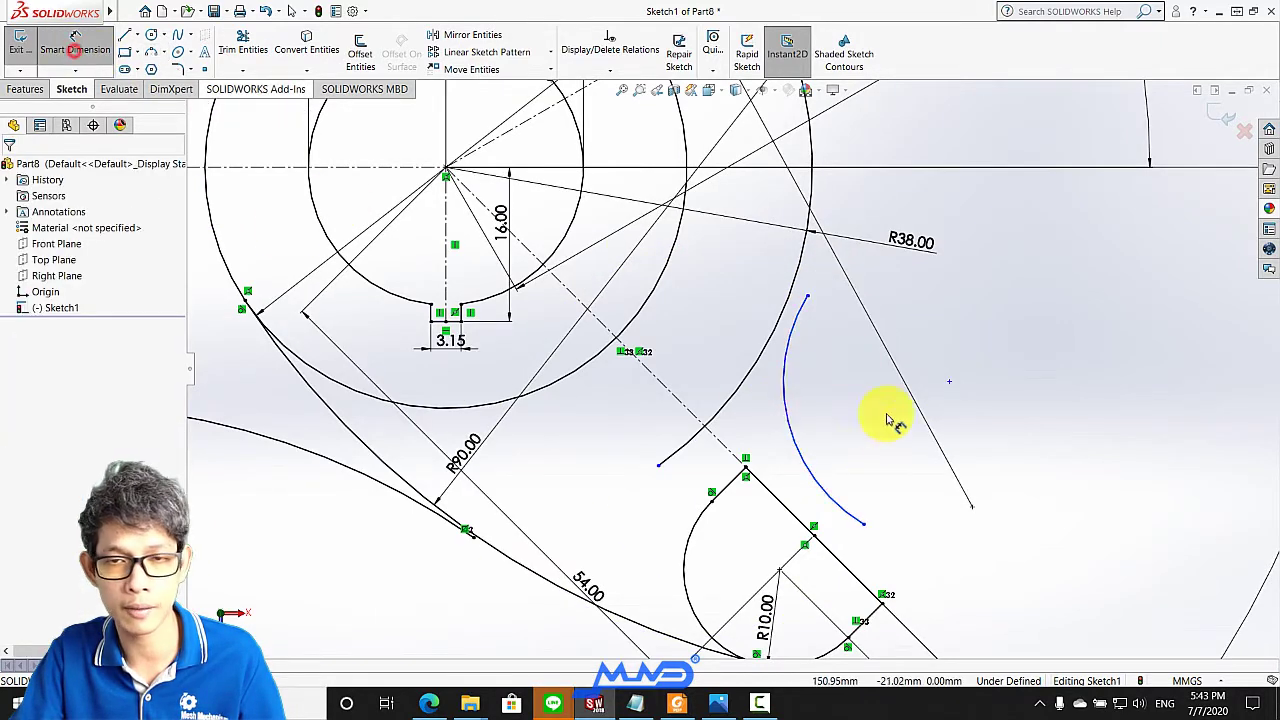
click(788, 424)
click(815, 397)
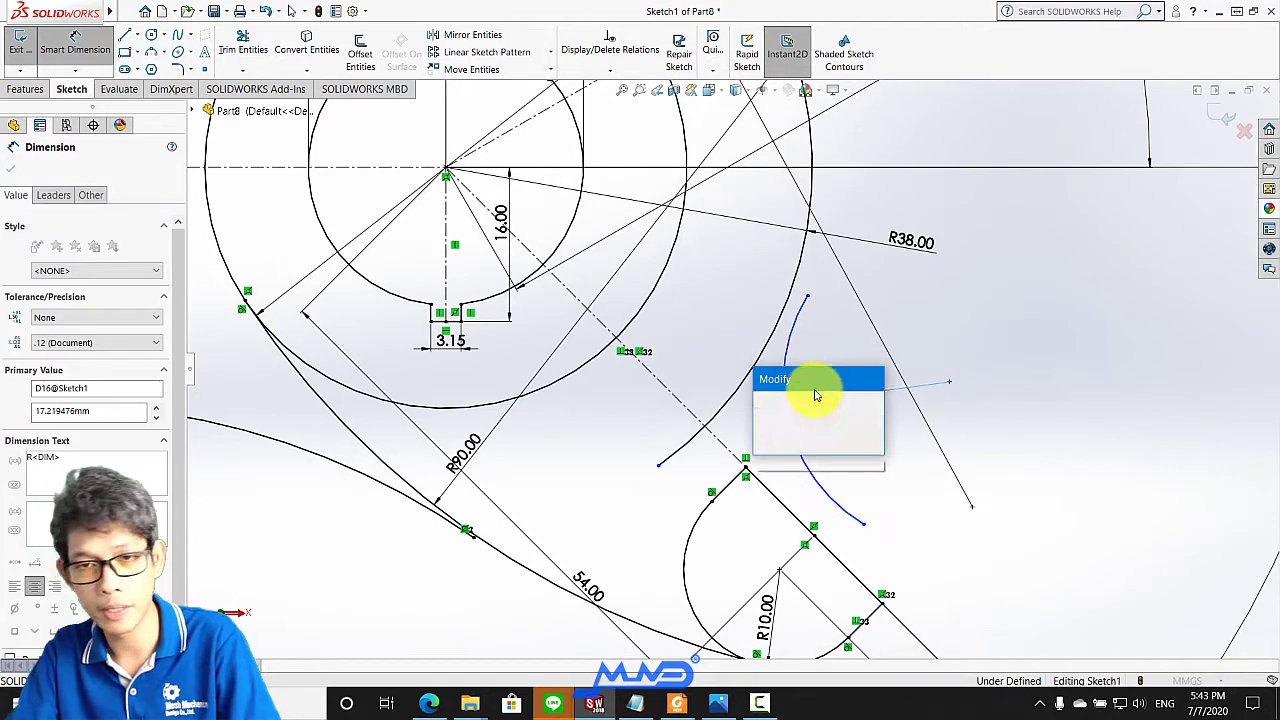
text(12)
key(Return)
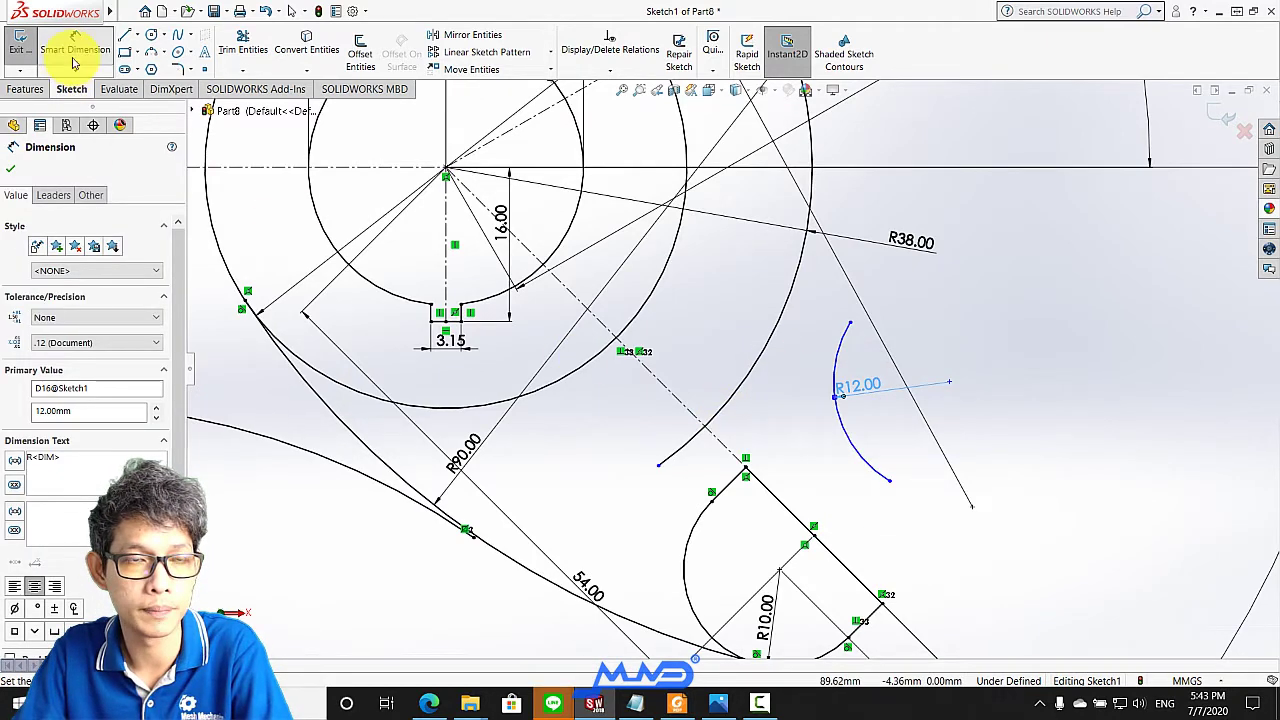
click(10, 168)
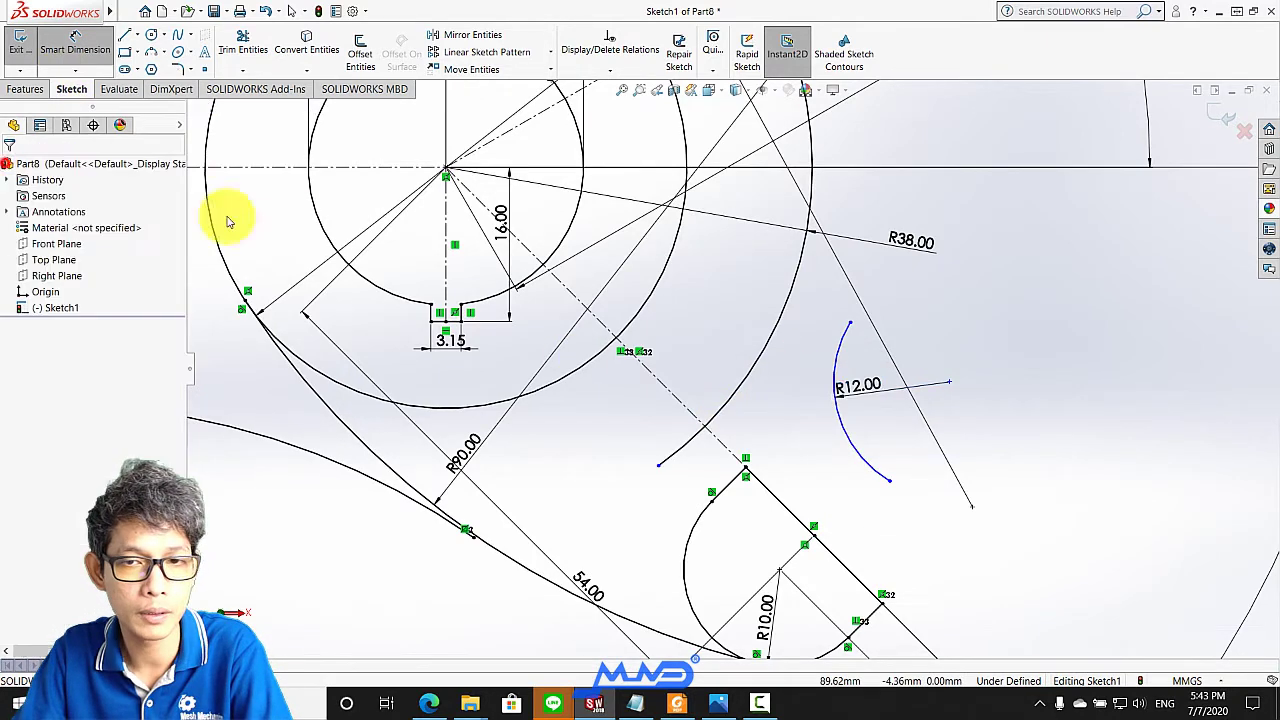
Make the R12.00 arc tangent to both the large arc and the slanted line
click(840, 355)
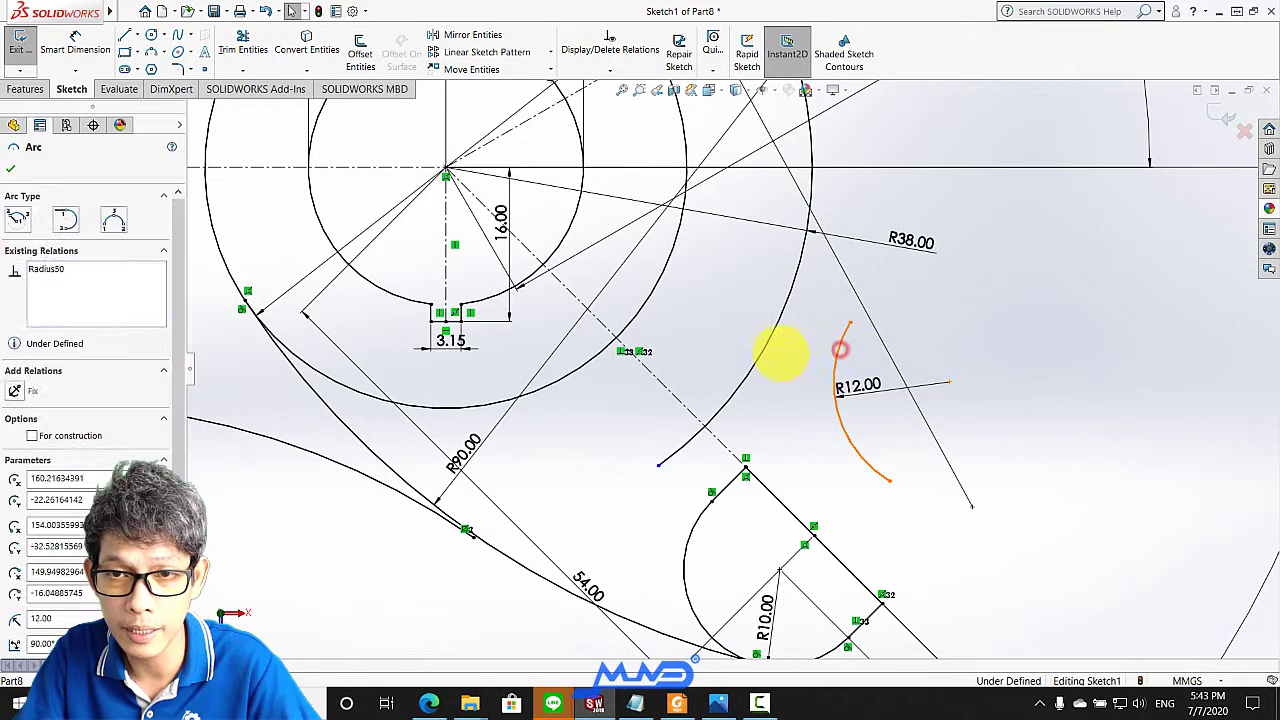
ctrl+click(775, 333)
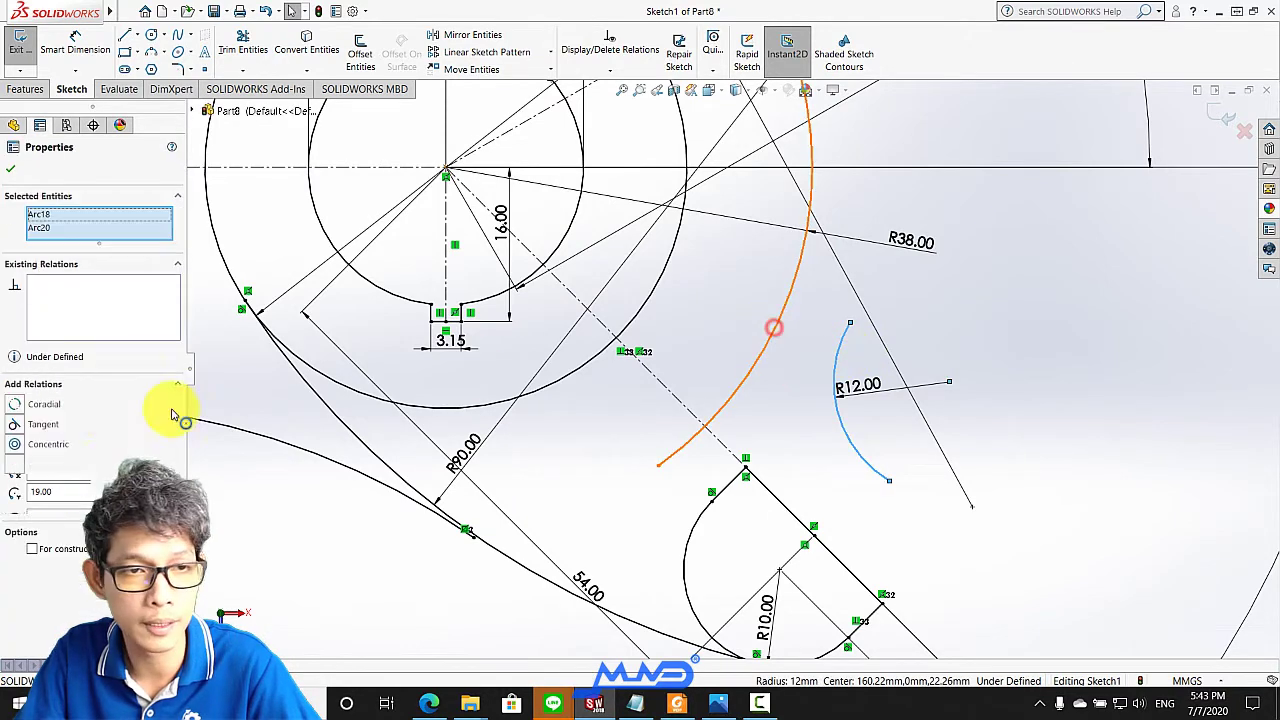
click(20, 424)
click(10, 168)
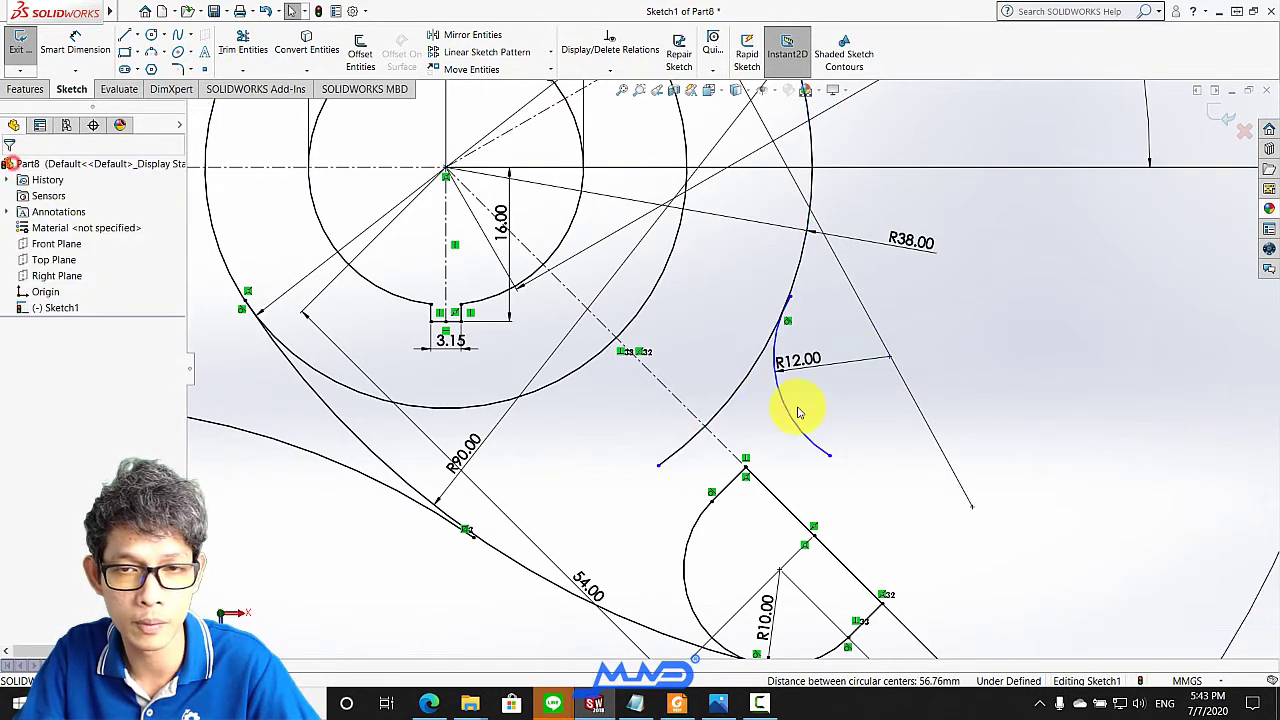
click(803, 438)
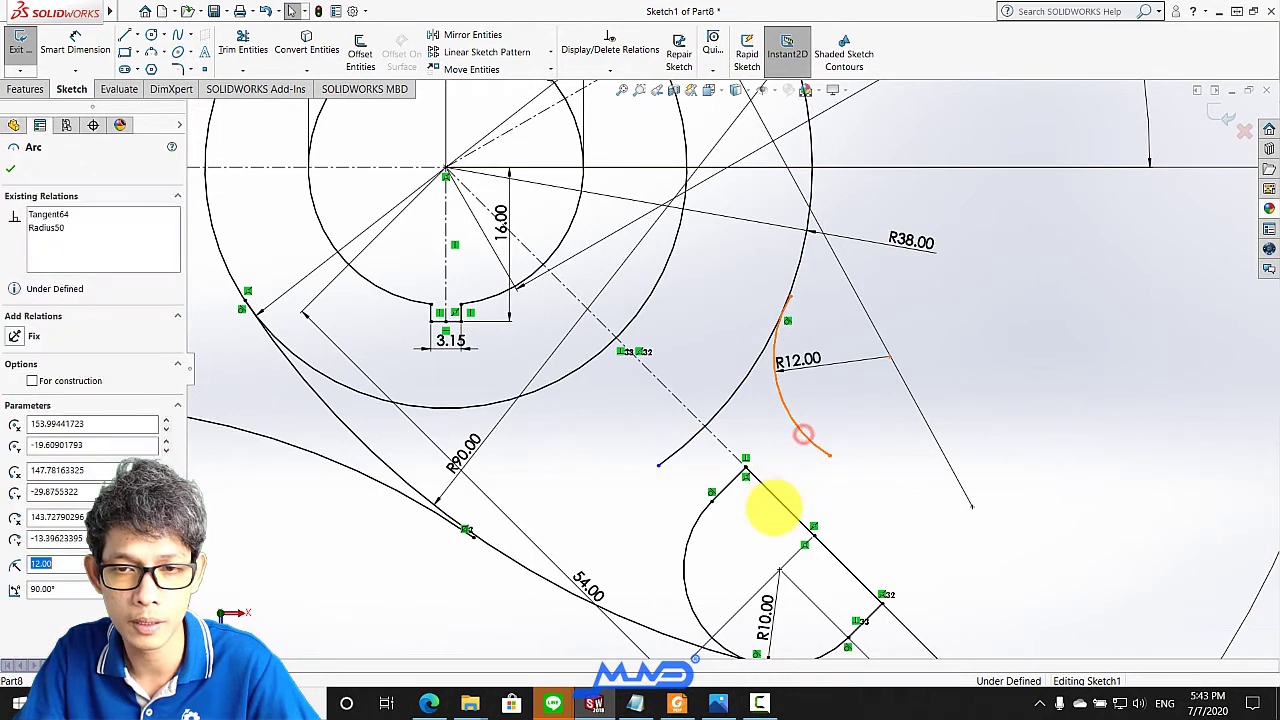
ctrl+click(783, 510)
click(15, 405)
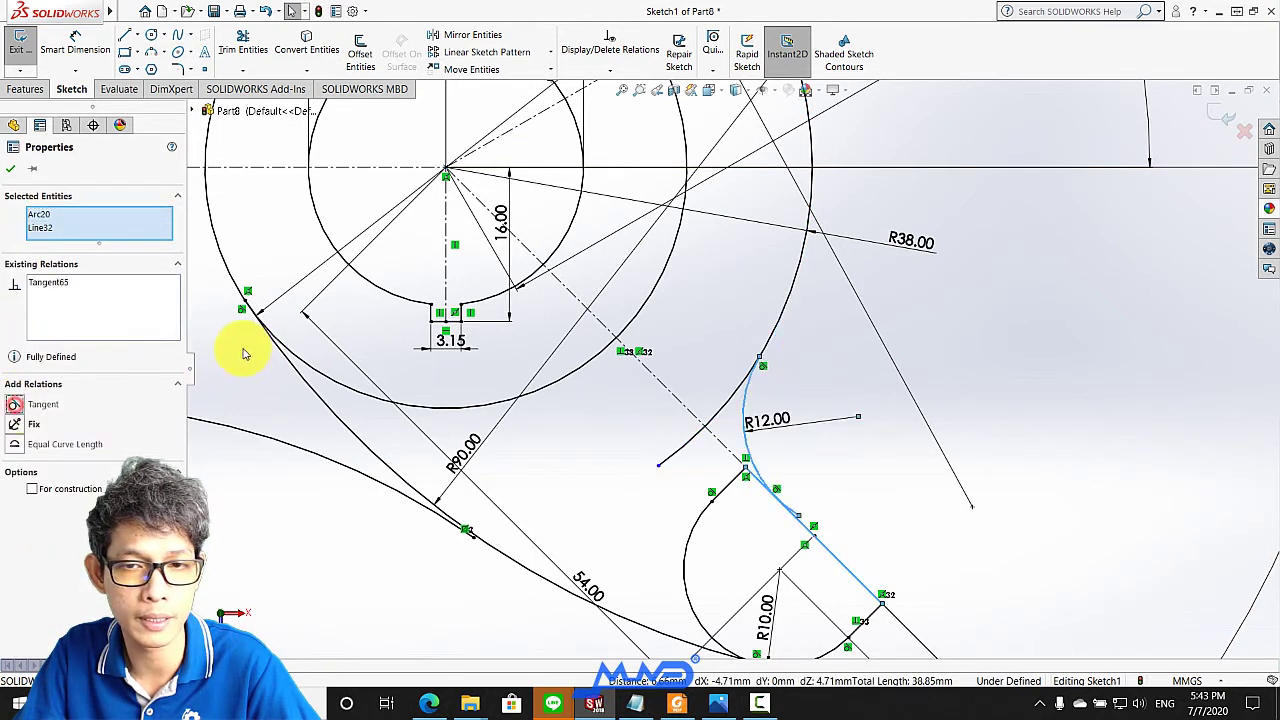
click(8, 170)
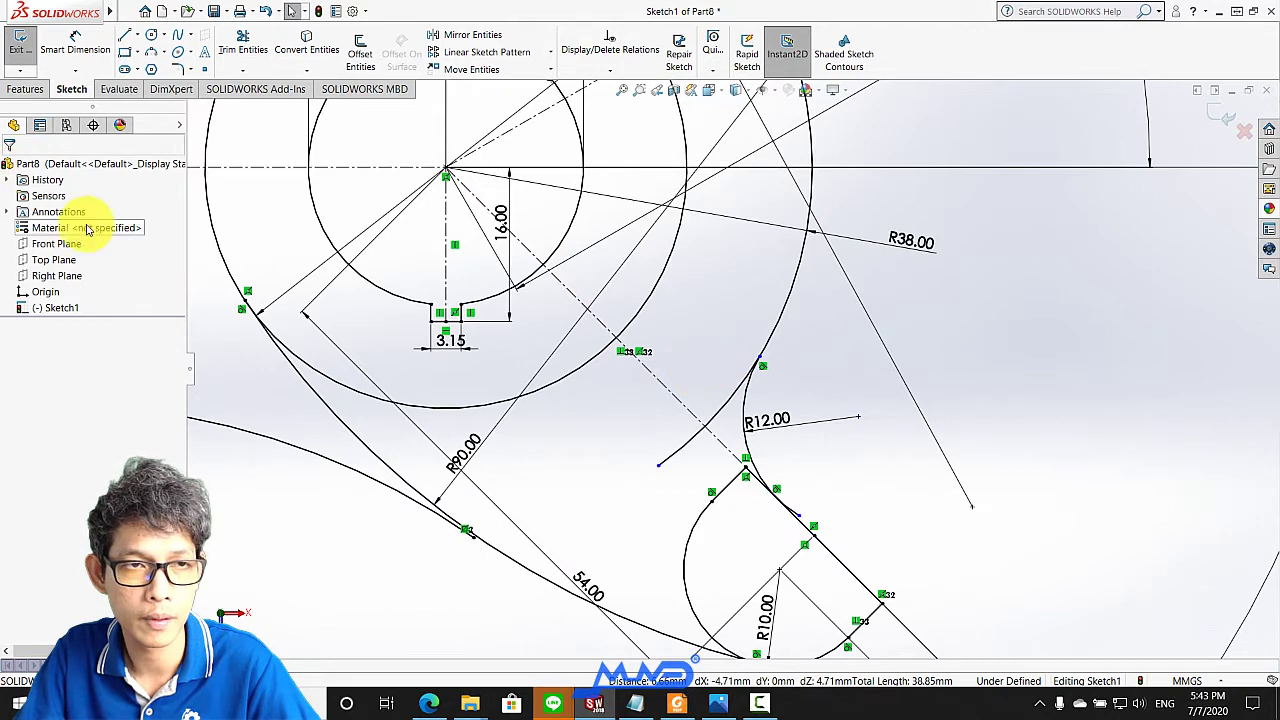
Power-trim the excess line stub beyond the R12.00 blend arc
click(258, 52)
scroll(700, 423, down, 2)
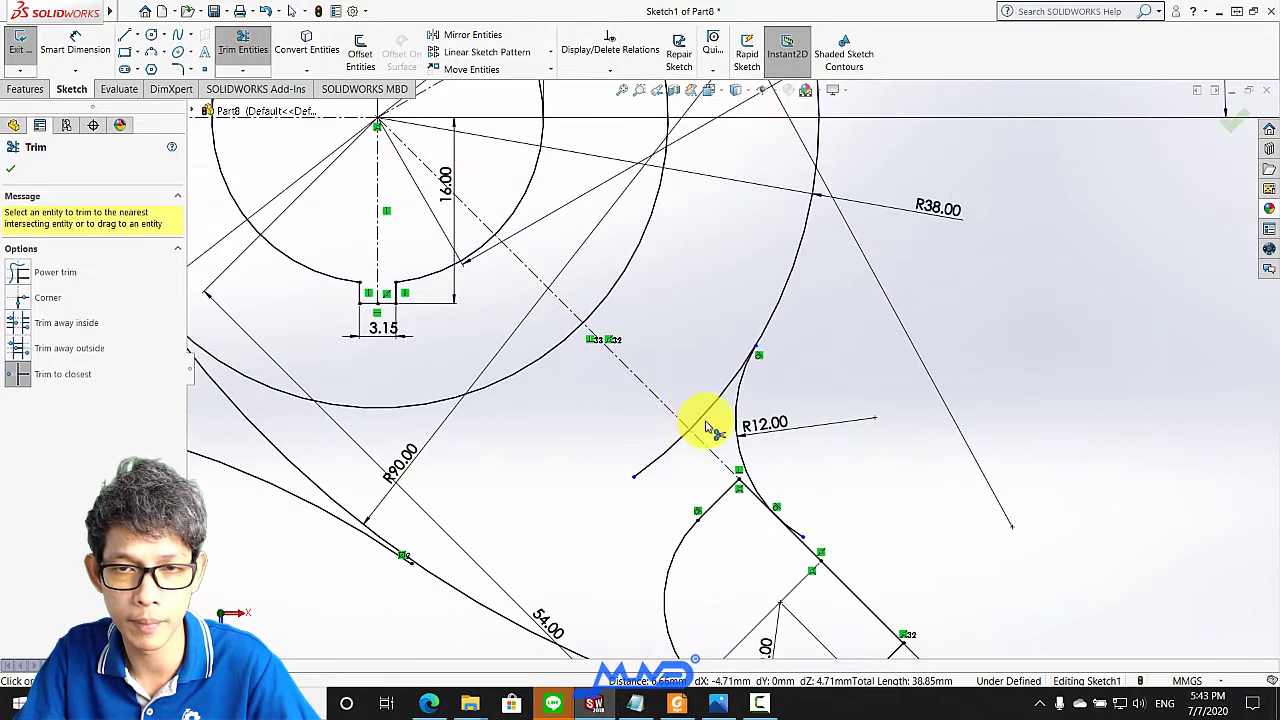
scroll(729, 366, down, 2)
scroll(602, 512, down, 1)
drag(601, 513, 601, 511)
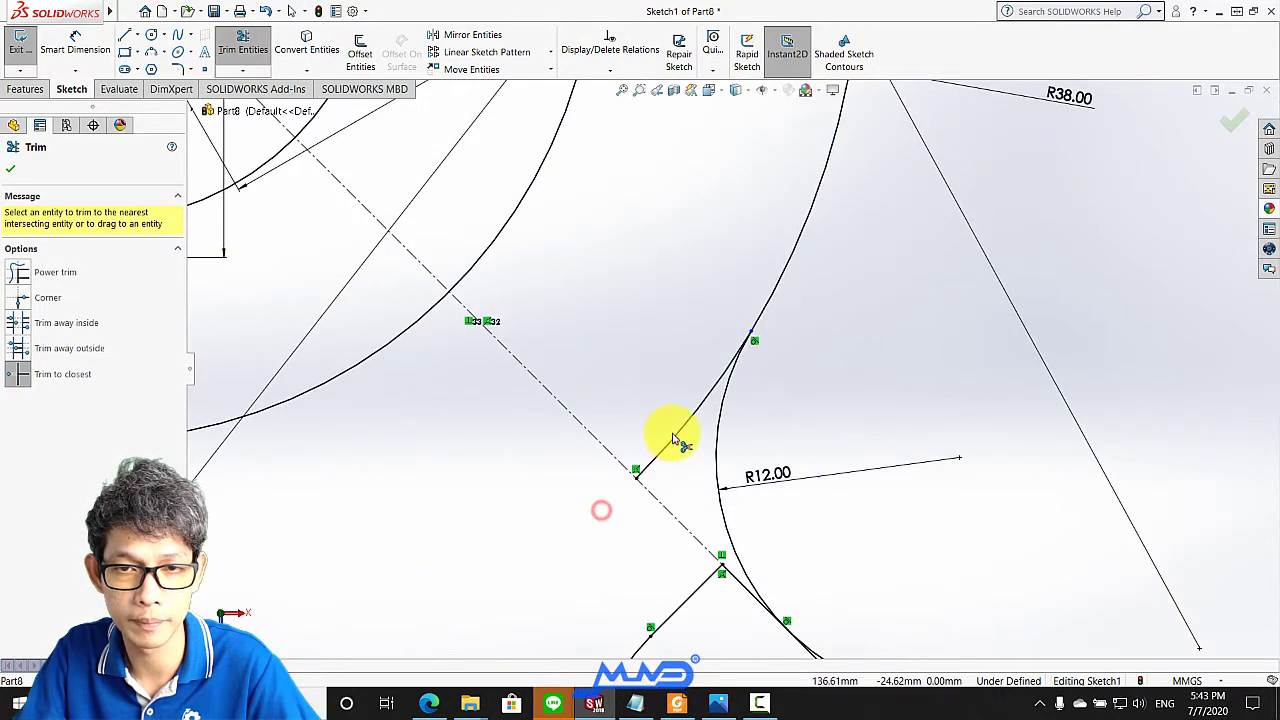
scroll(787, 478, up, 2)
scroll(790, 540, down, 2)
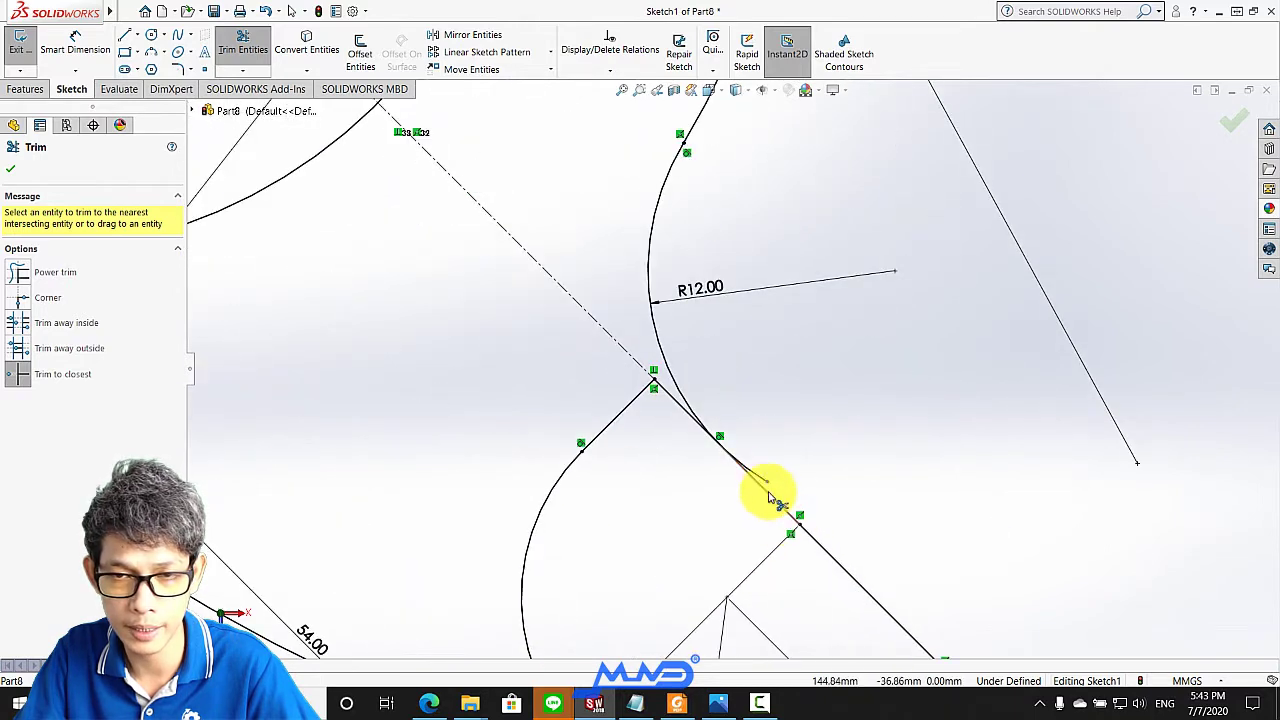
scroll(797, 463, up, 3)
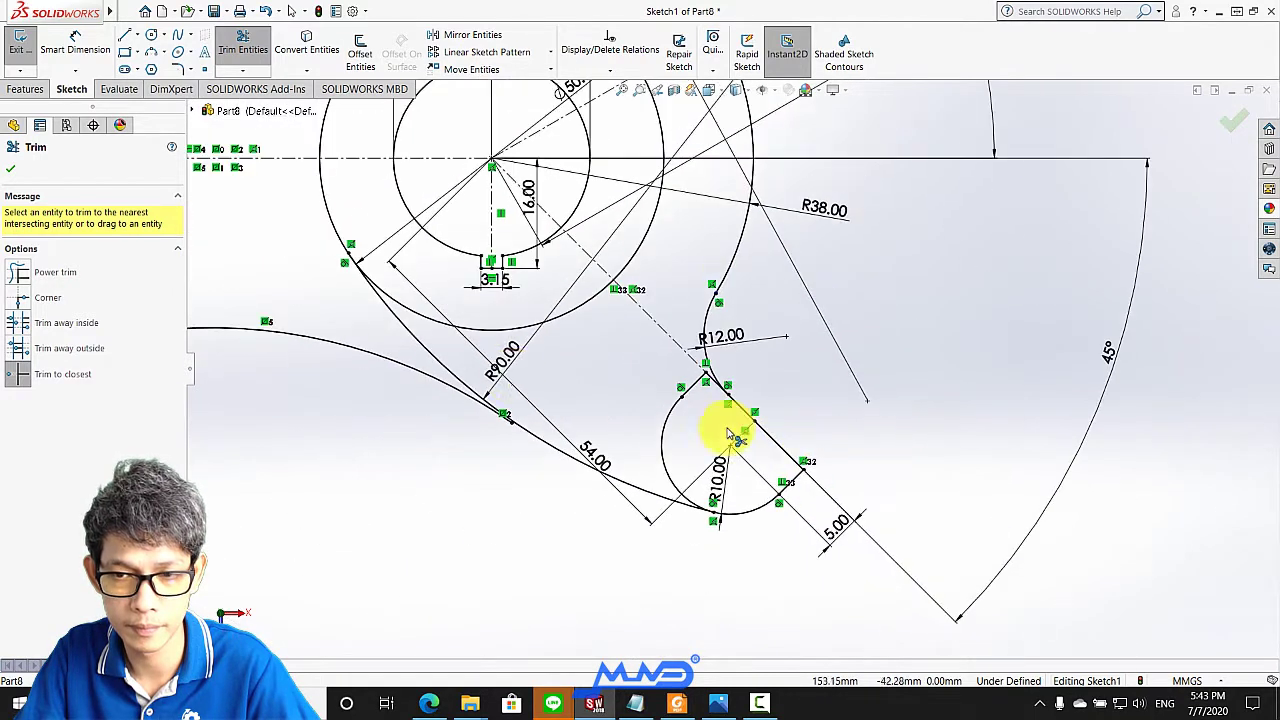
scroll(500, 365, up, 3)
click(10, 168)
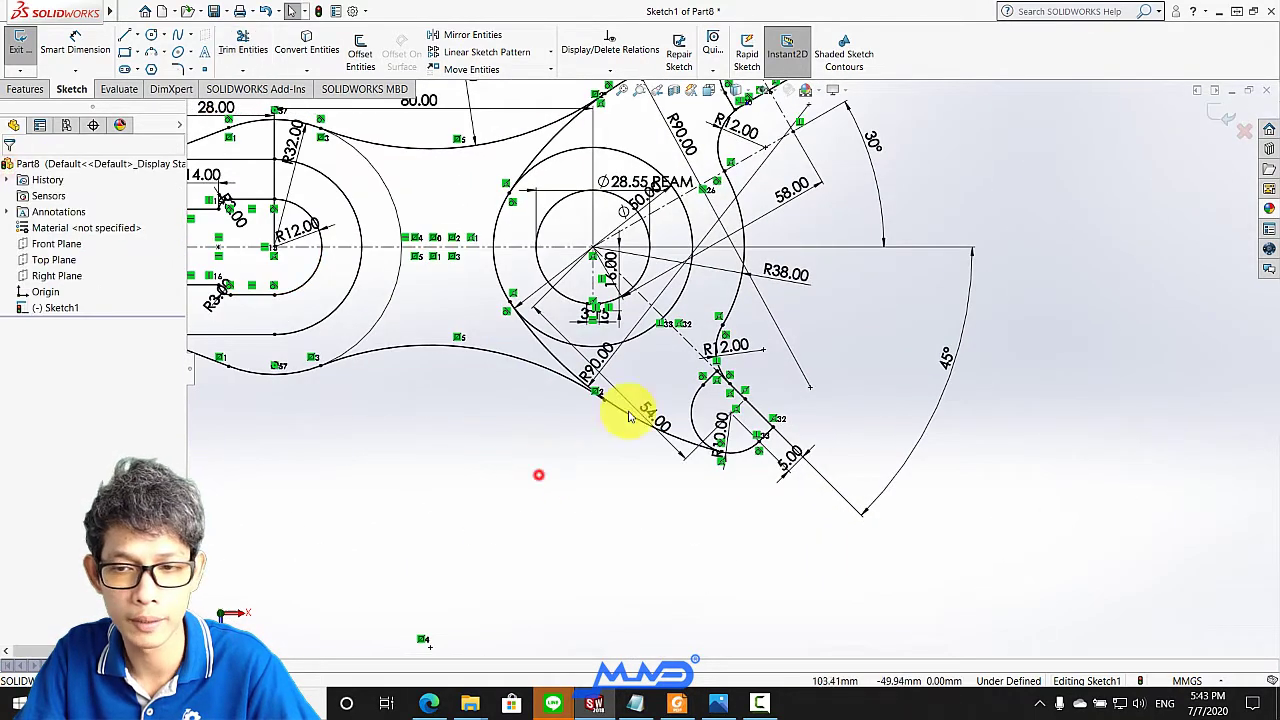
scroll(790, 170, down, 2)
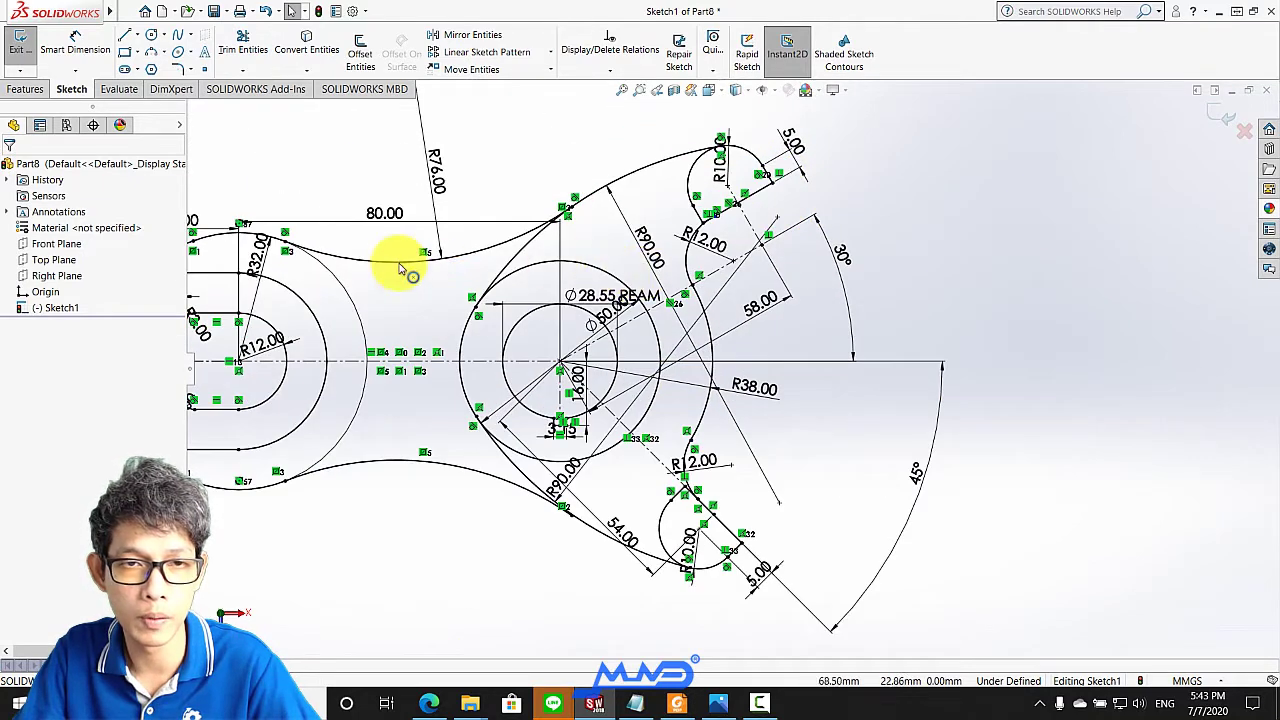
scroll(590, 400, down, 2)
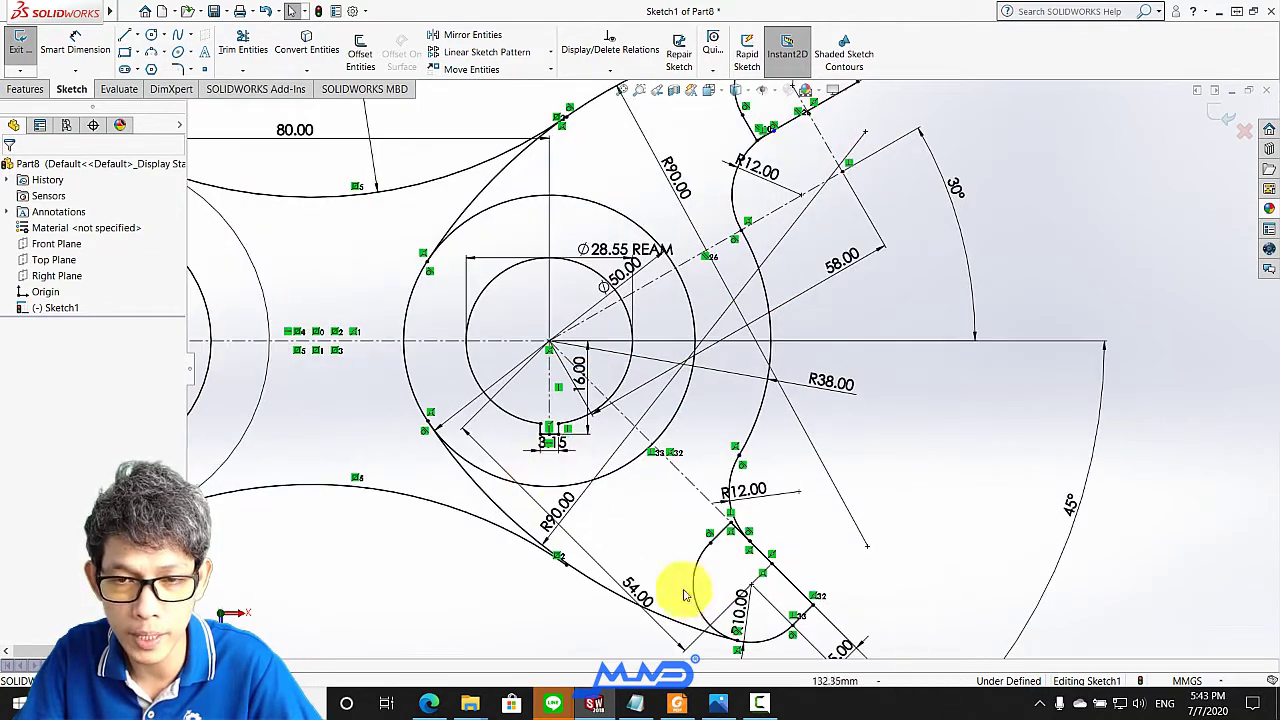
scroll(737, 514, down, 2)
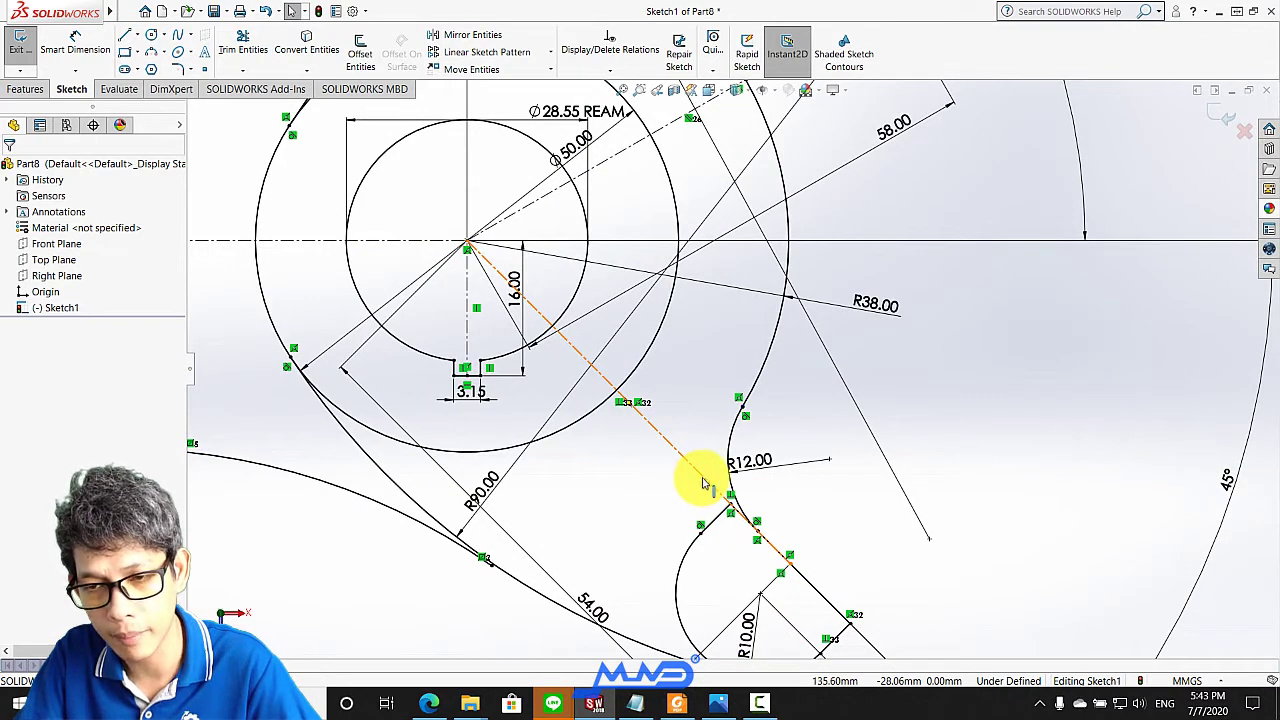
scroll(829, 409, up, 3)
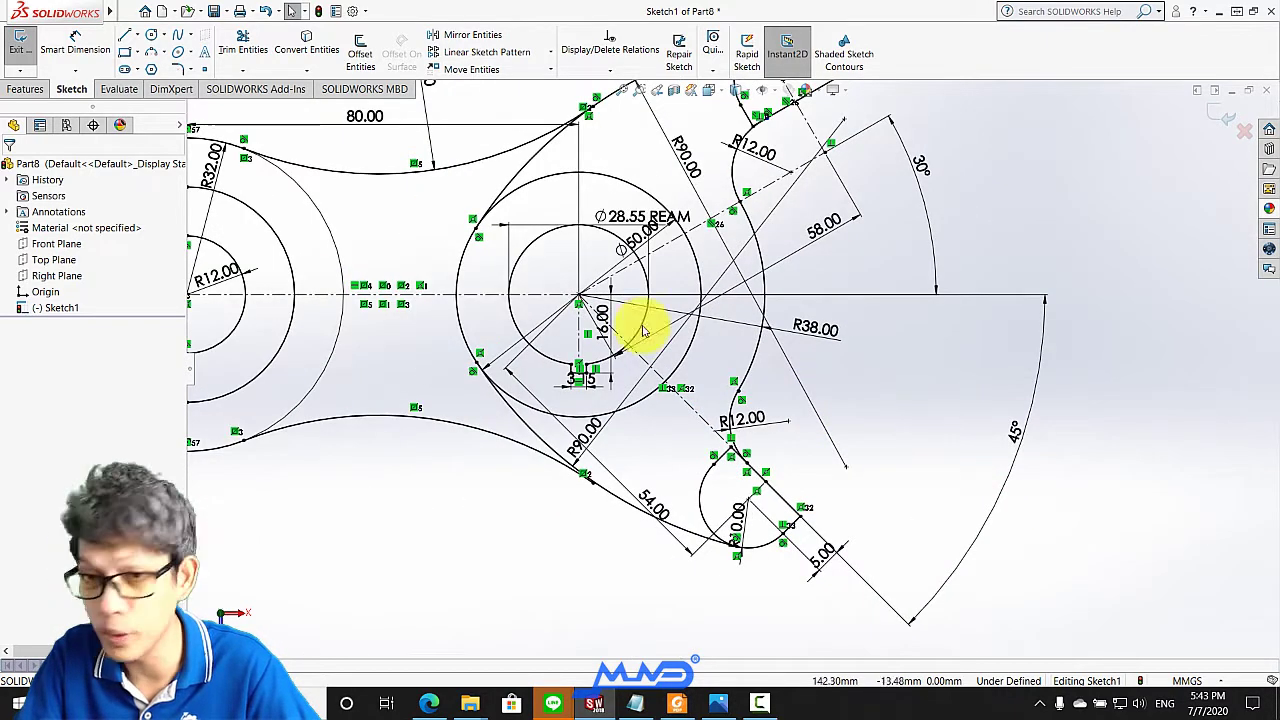
scroll(623, 206, up, 1)
scroll(480, 251, up, 1)
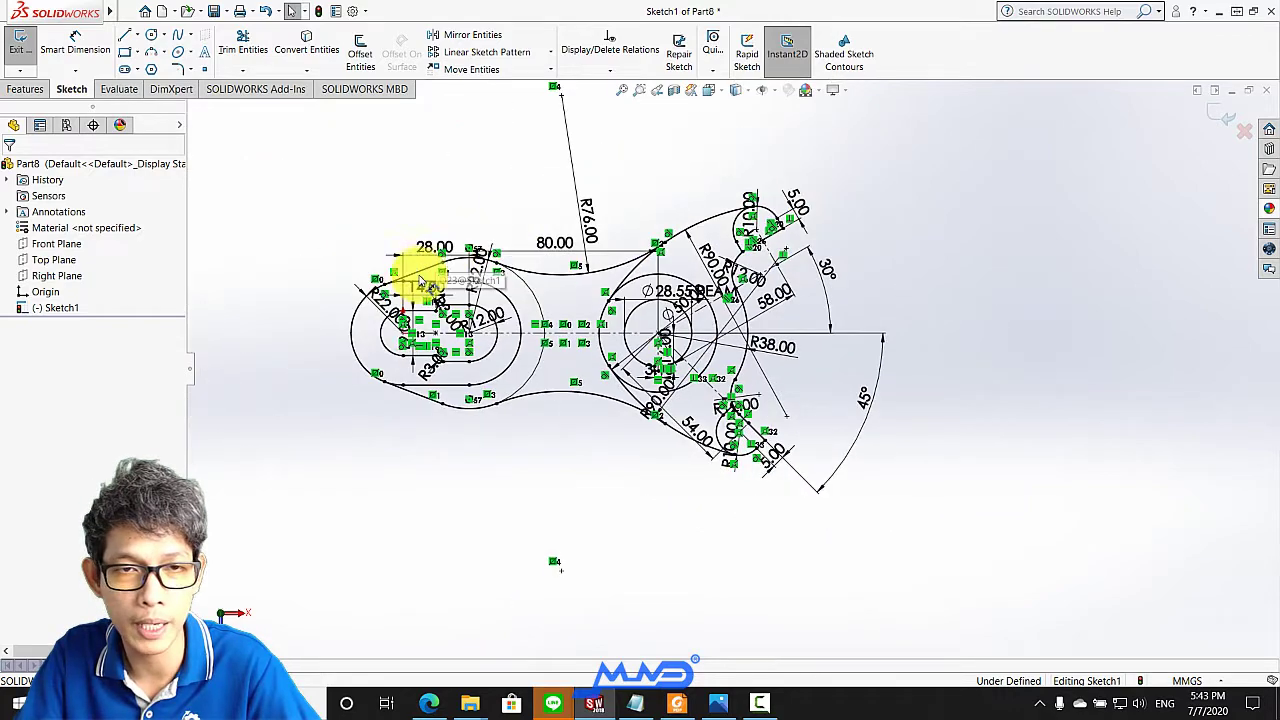
scroll(425, 283, down, 1)
scroll(523, 400, down, 1)
scroll(560, 412, down, 1)
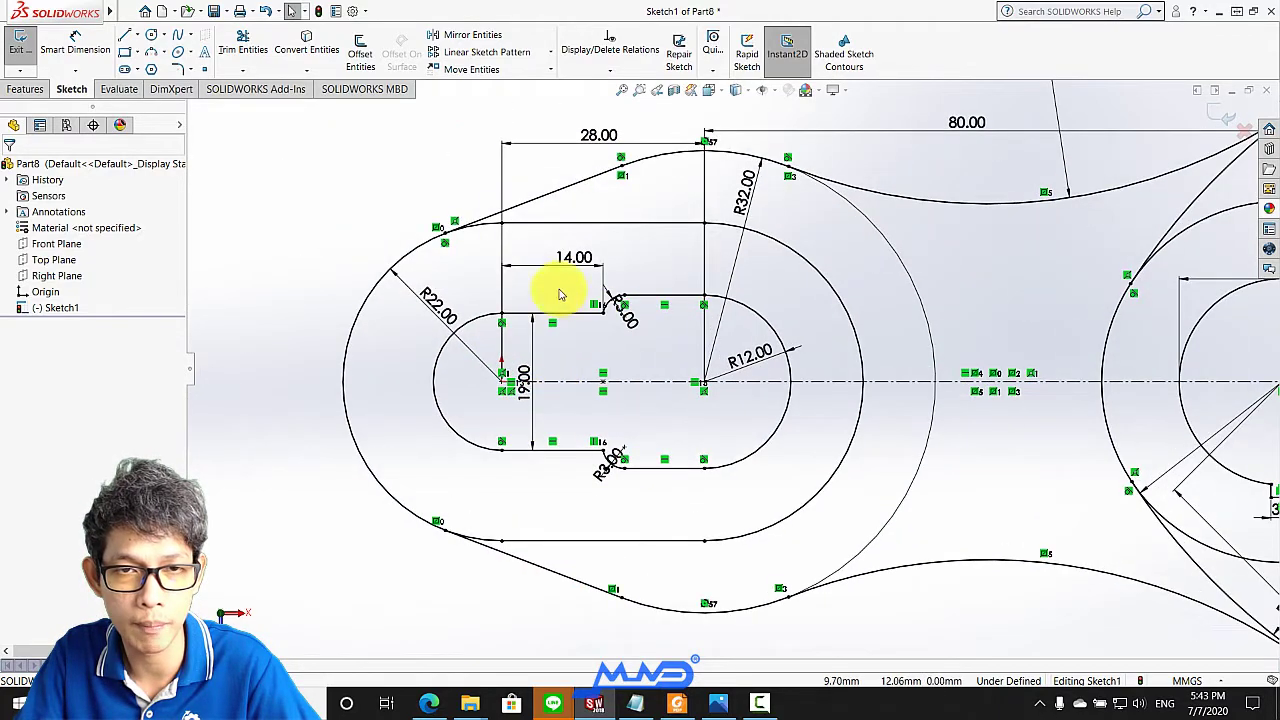
scroll(835, 235, up, 1)
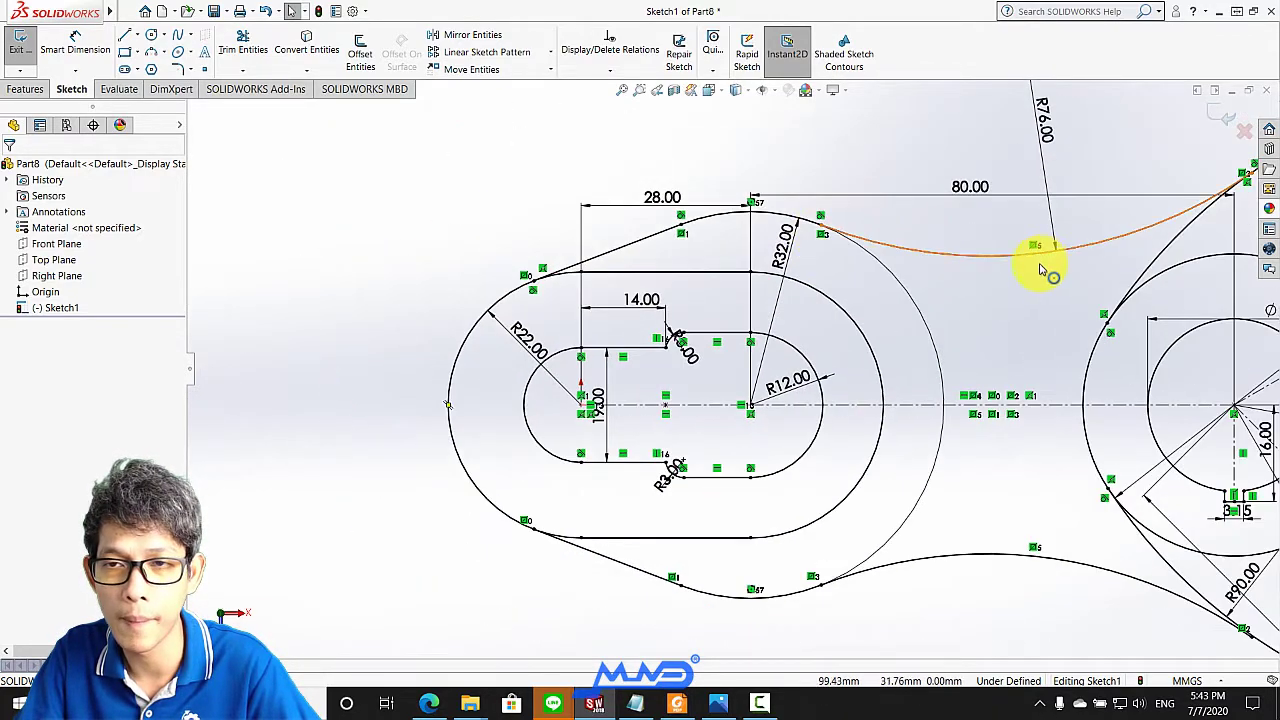
scroll(1098, 232, up, 2)
scroll(1097, 236, down, 3)
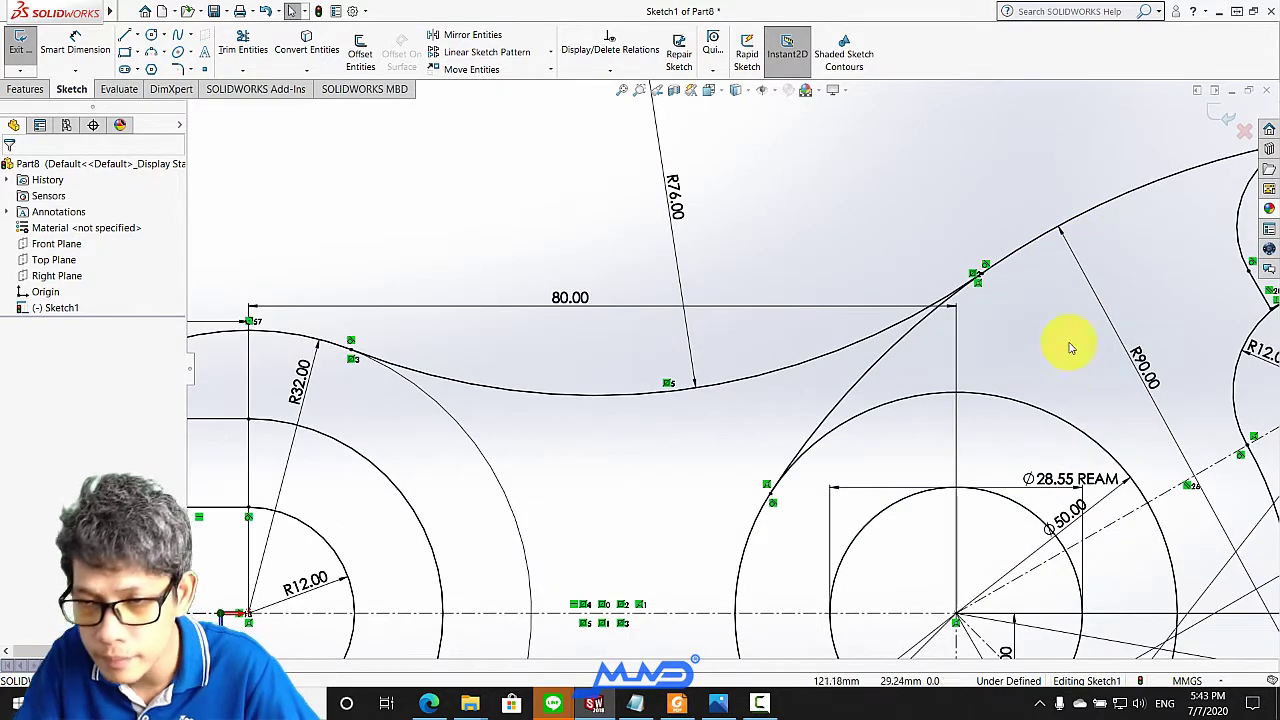
scroll(1122, 376, up, 3)
scroll(1008, 343, down, 2)
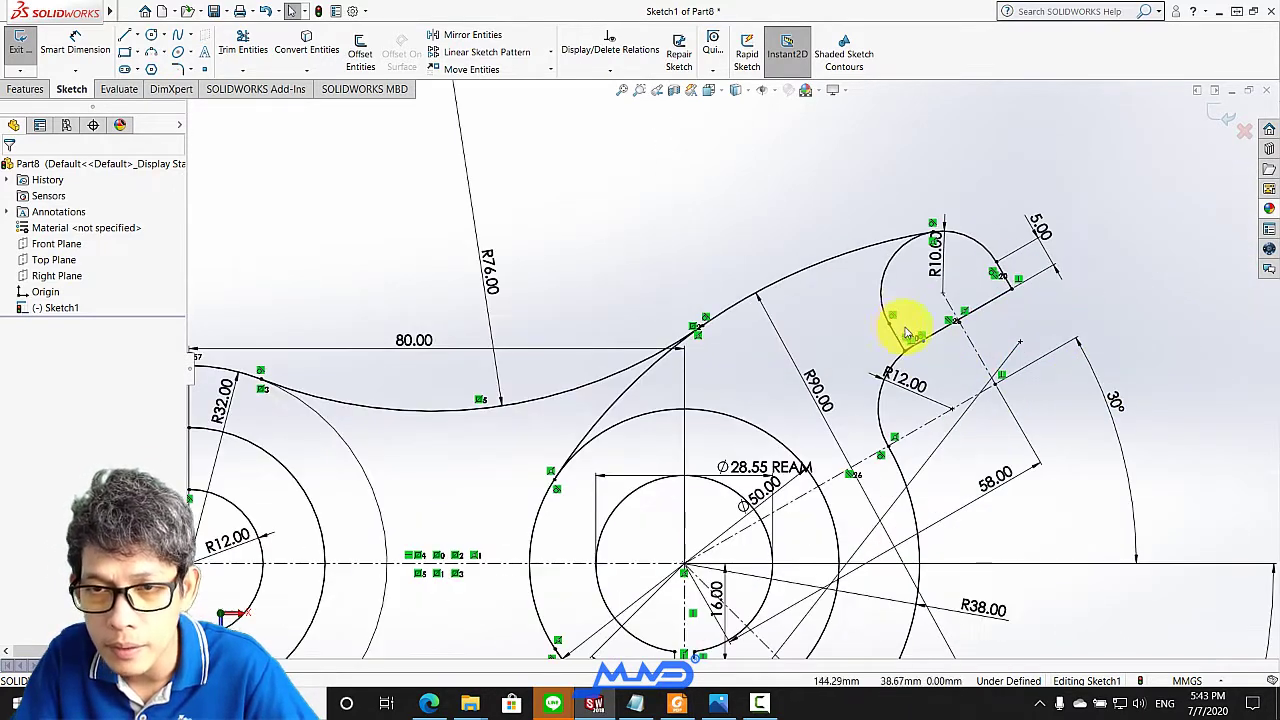
scroll(903, 334, down, 2)
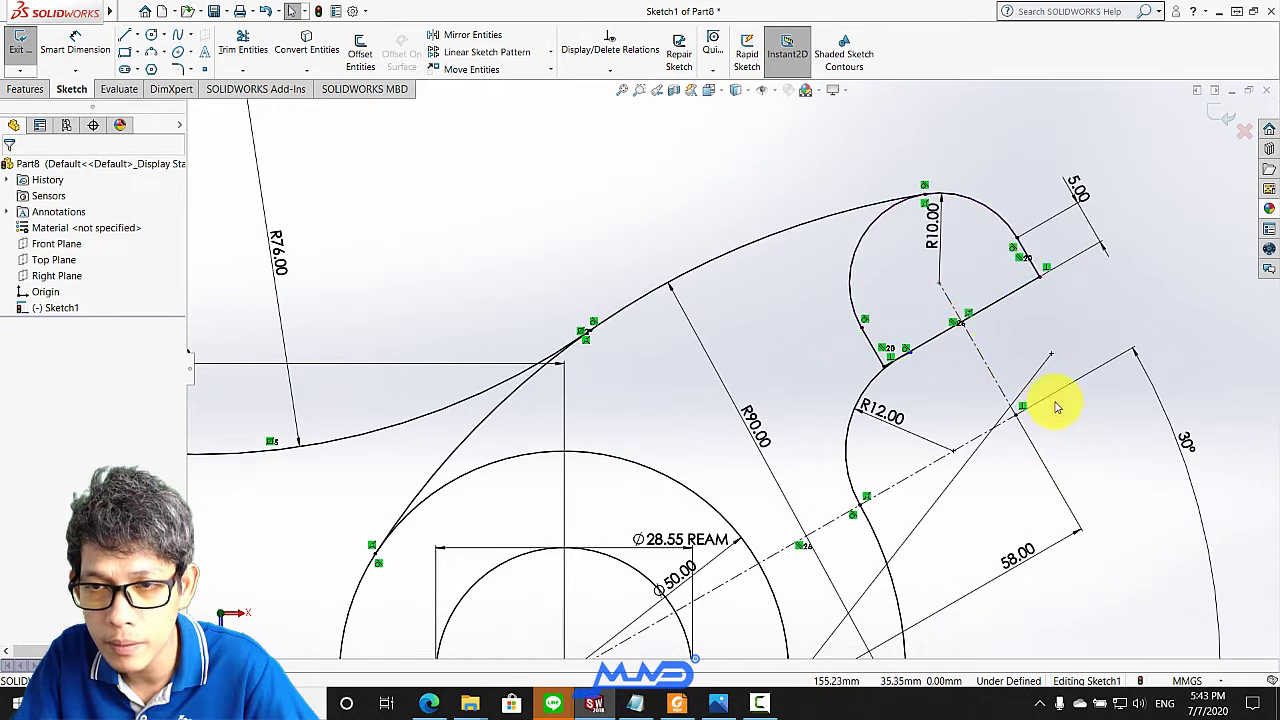
scroll(1056, 407, up, 1)
scroll(932, 402, down, 1)
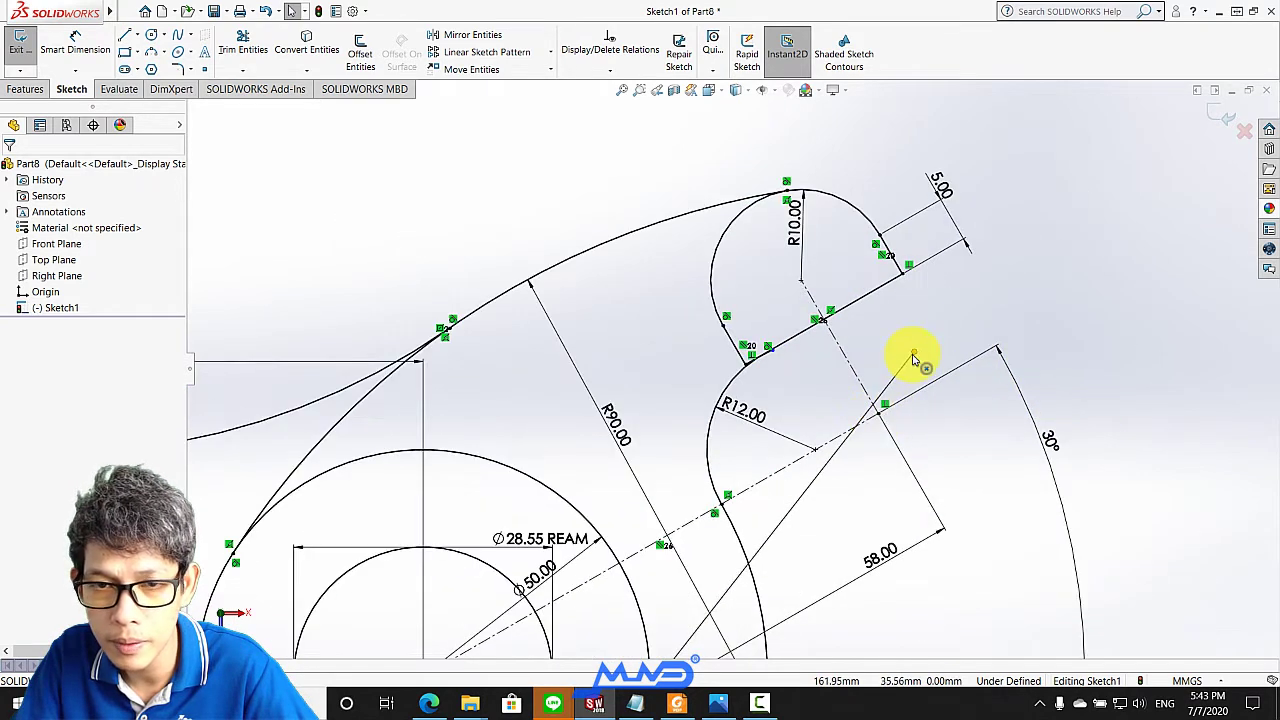
scroll(852, 398, up, 1)
scroll(669, 541, up, 2)
scroll(634, 529, down, 1)
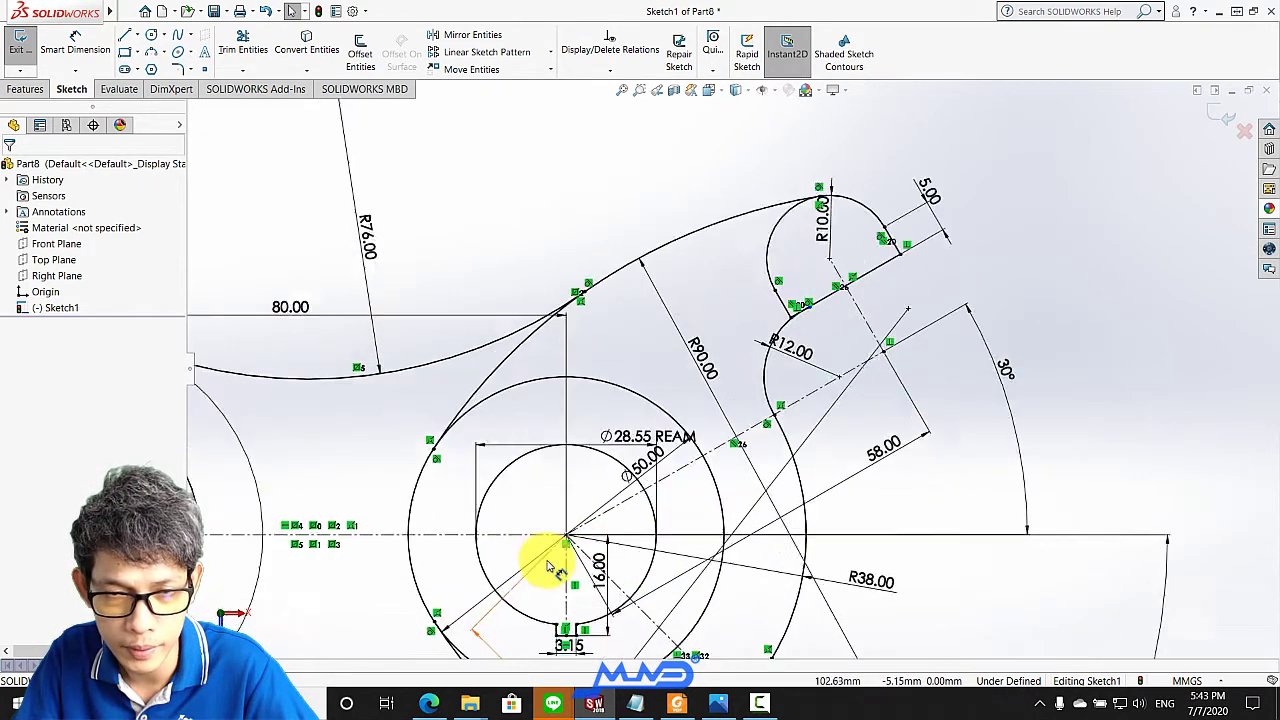
scroll(551, 563, down, 1)
scroll(600, 543, down, 1)
scroll(610, 600, down, 1)
scroll(640, 580, up, 2)
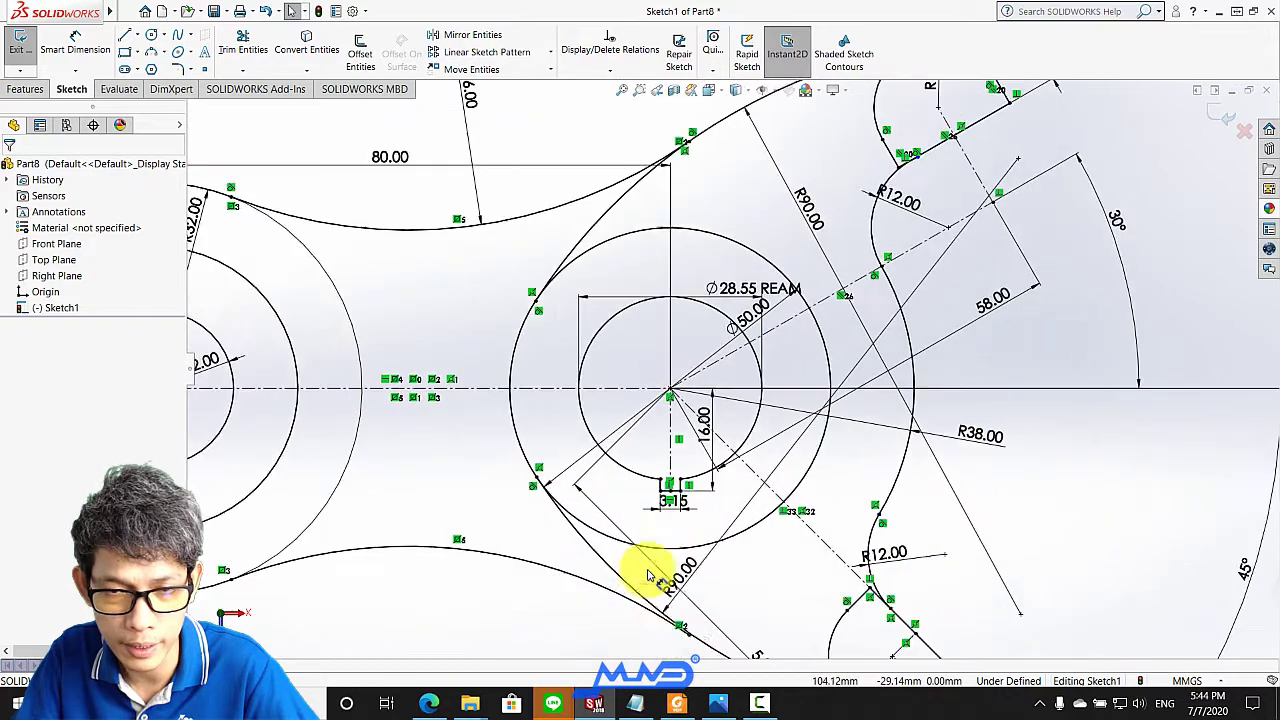
scroll(760, 620, down, 1)
scroll(800, 608, up, 1)
scroll(840, 600, down, 2)
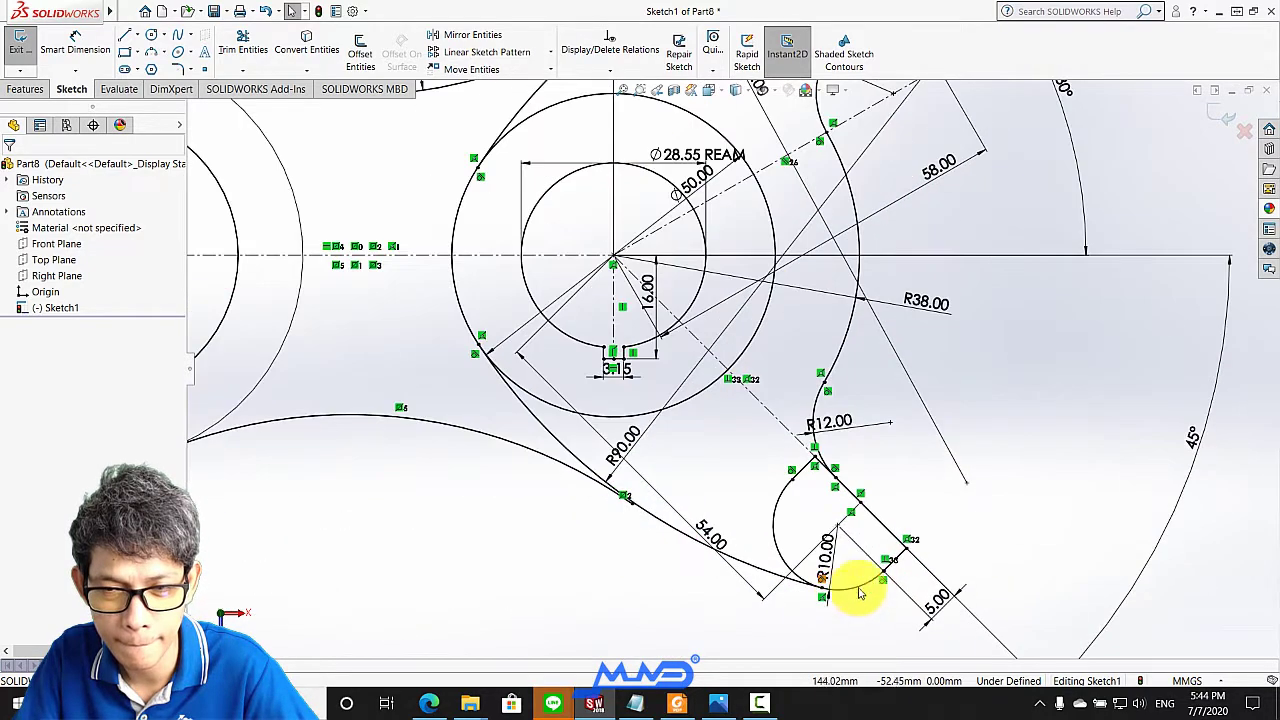
click(909, 566)
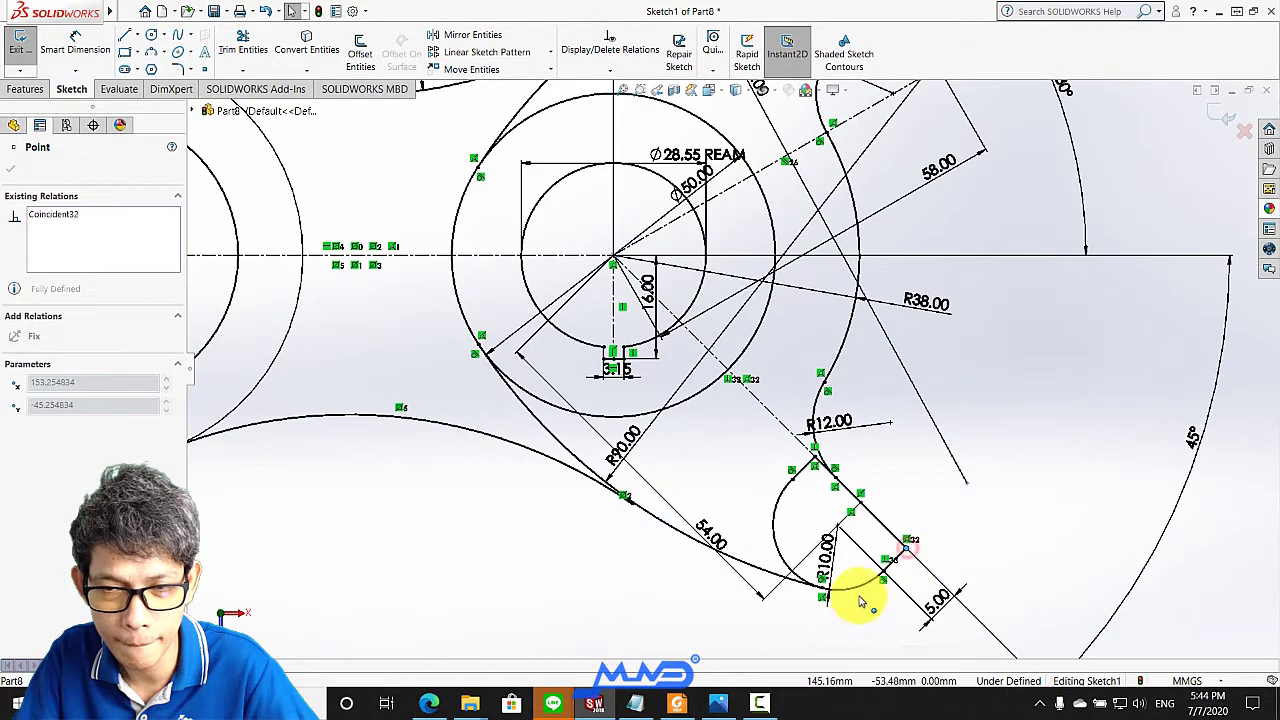
click(711, 509)
scroll(737, 491, up, 3)
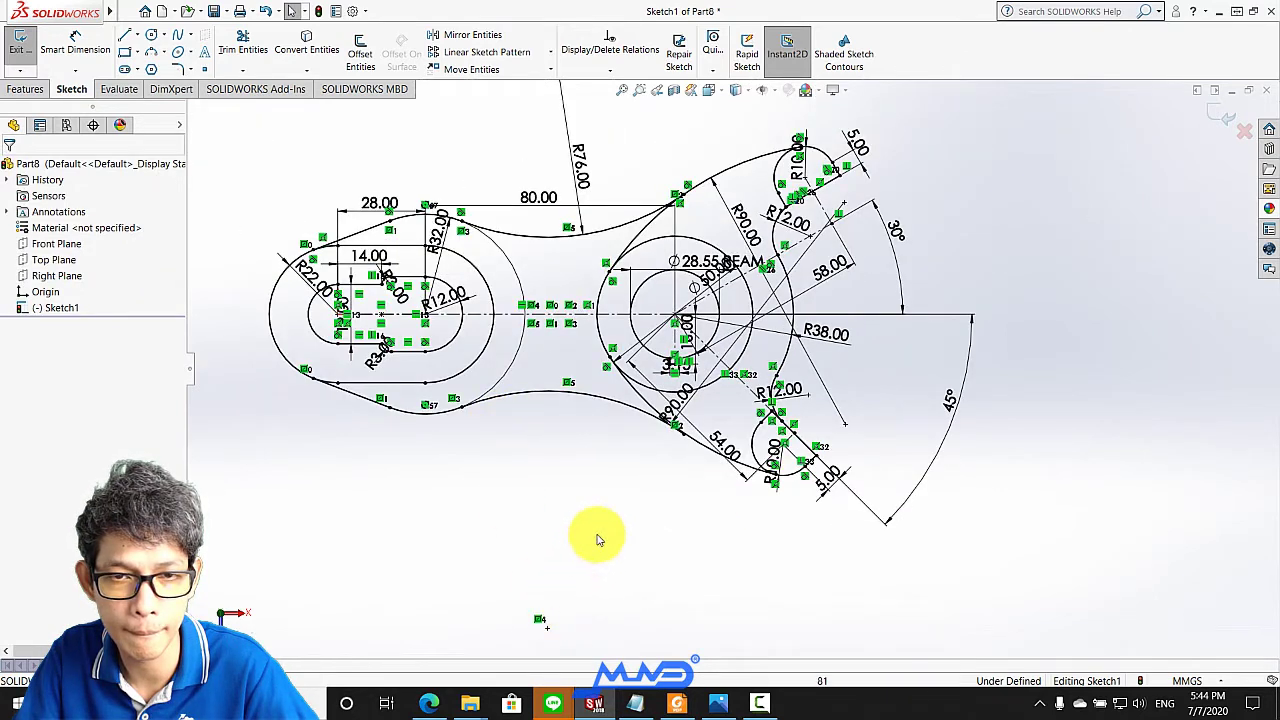
scroll(497, 309, down, 1)
scroll(490, 400, down, 1)
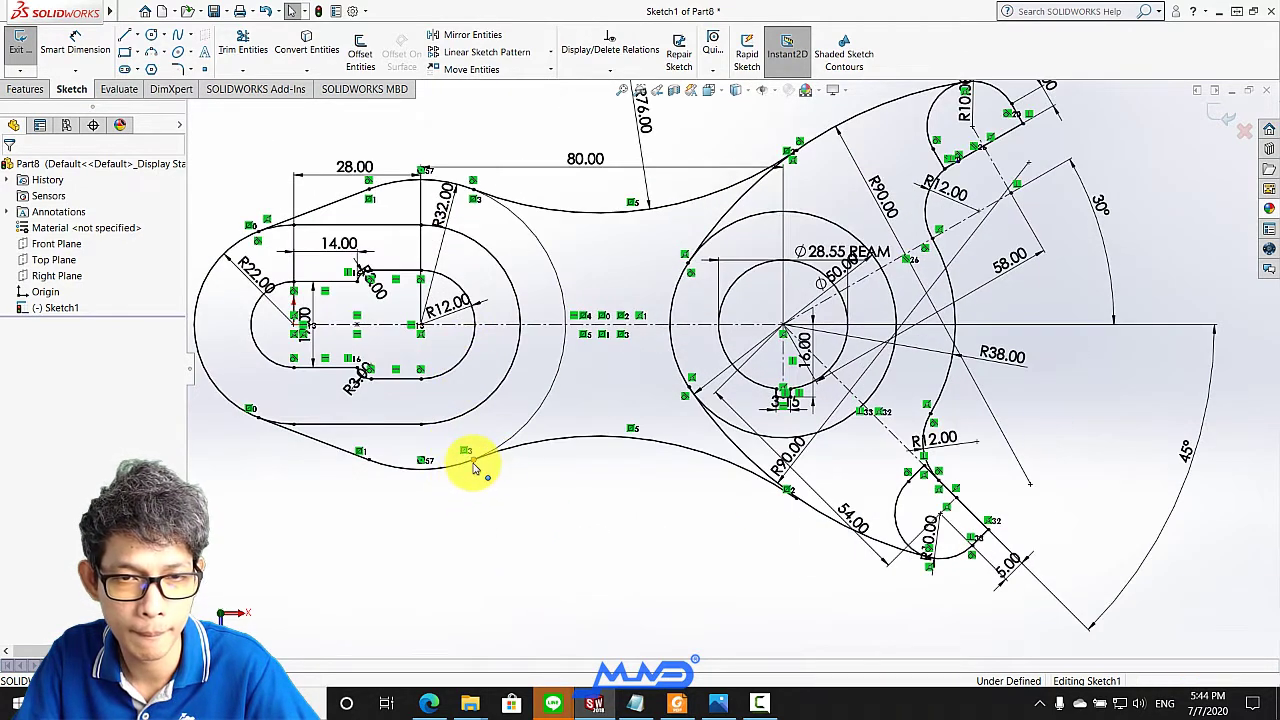
click(474, 466)
click(748, 526)
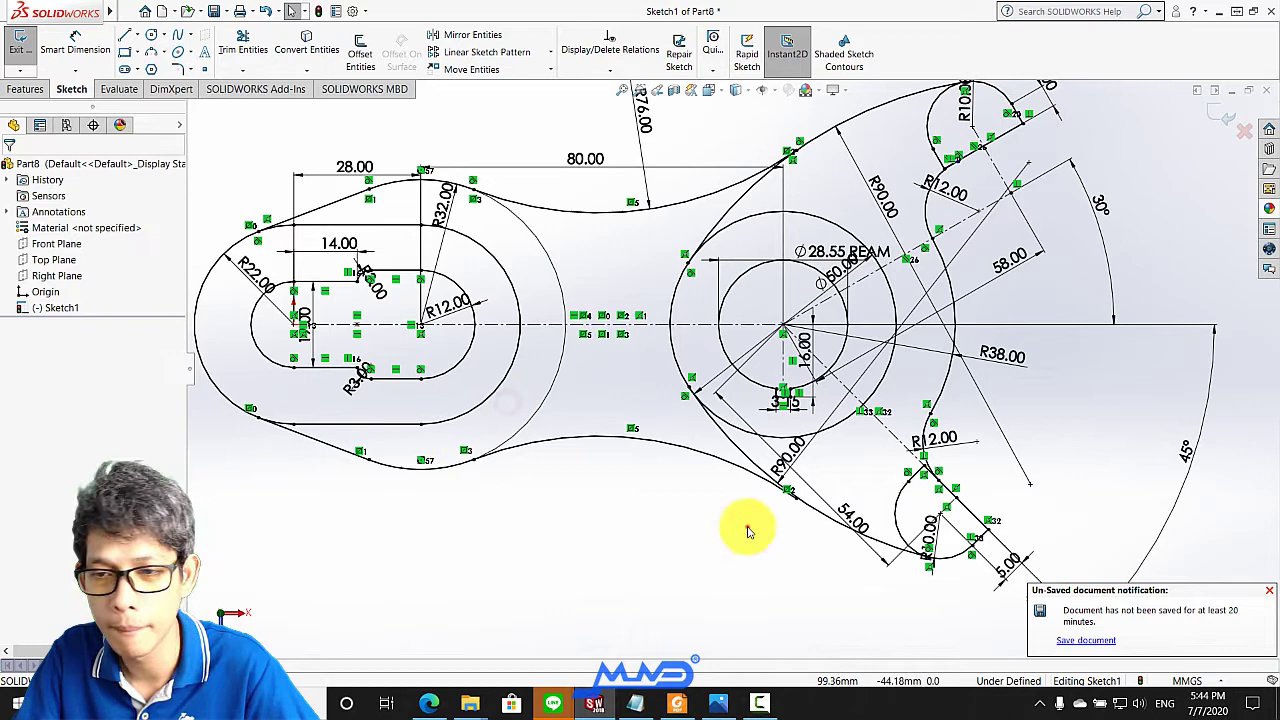
click(1269, 594)
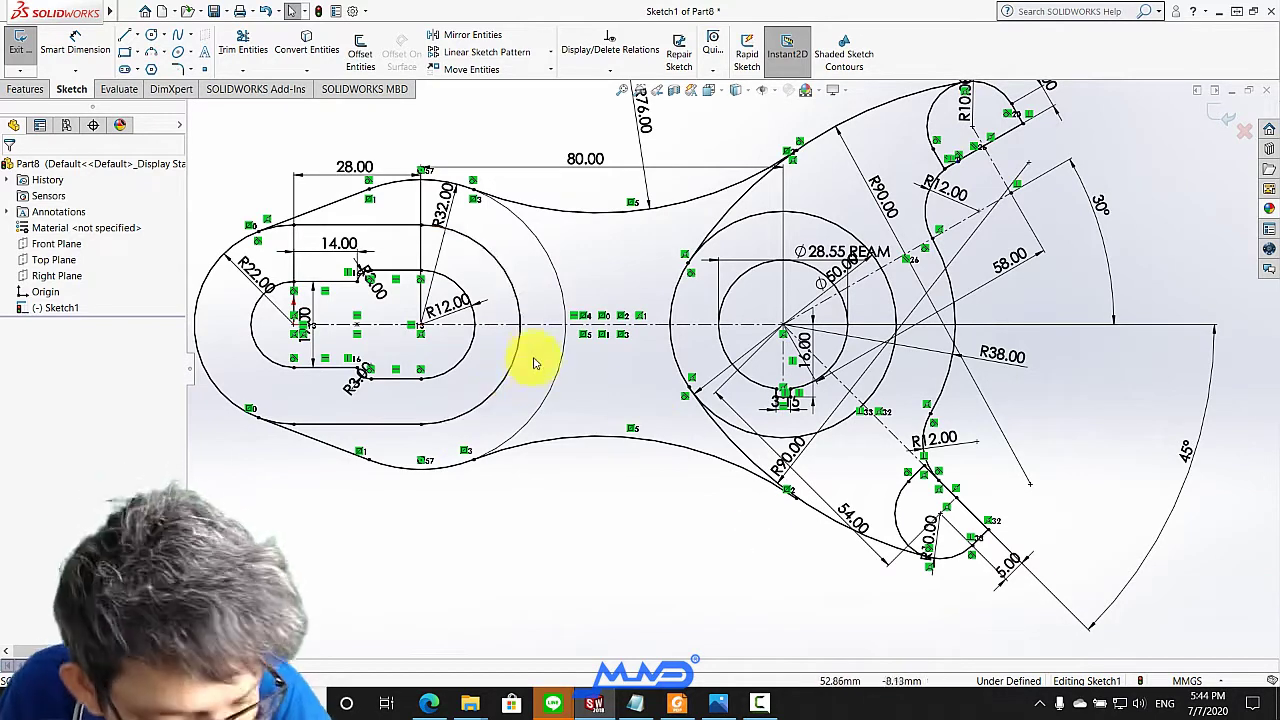
scroll(390, 160, down, 1)
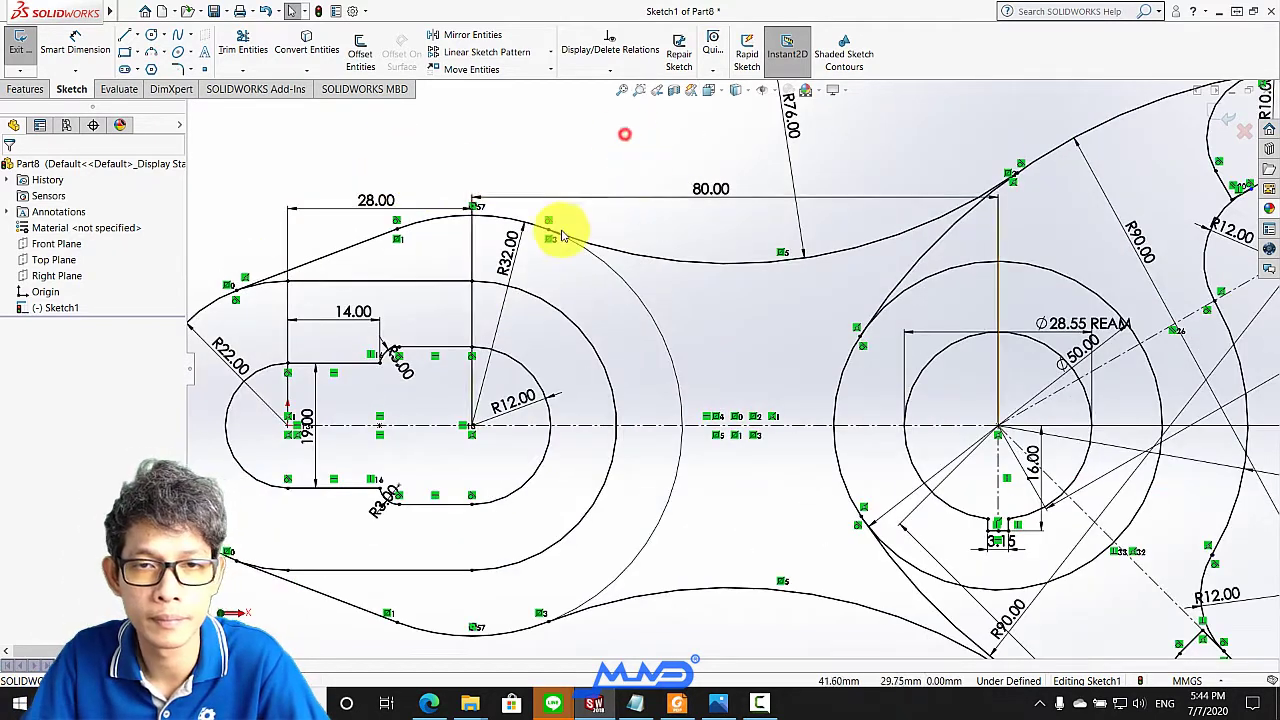
scroll(560, 235, down, 1)
scroll(733, 369, up, 2)
scroll(580, 380, down, 1)
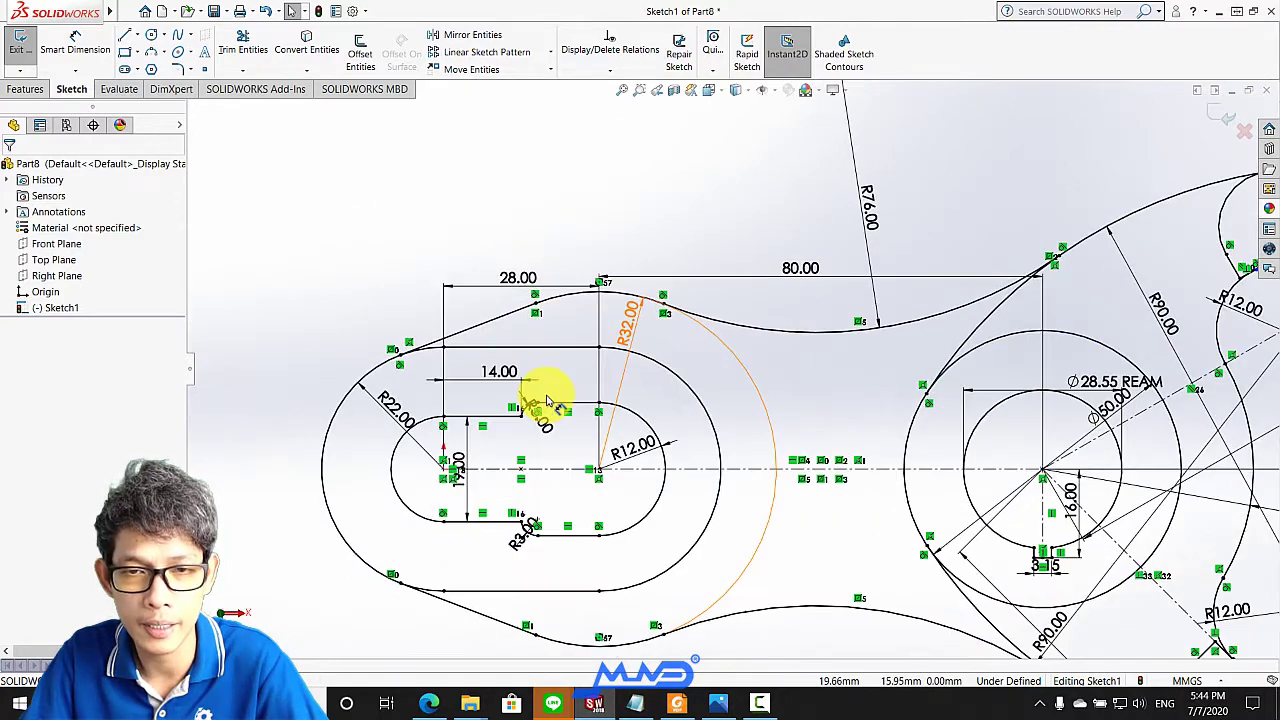
scroll(610, 500, down, 1)
scroll(608, 512, down, 1)
scroll(490, 320, up, 2)
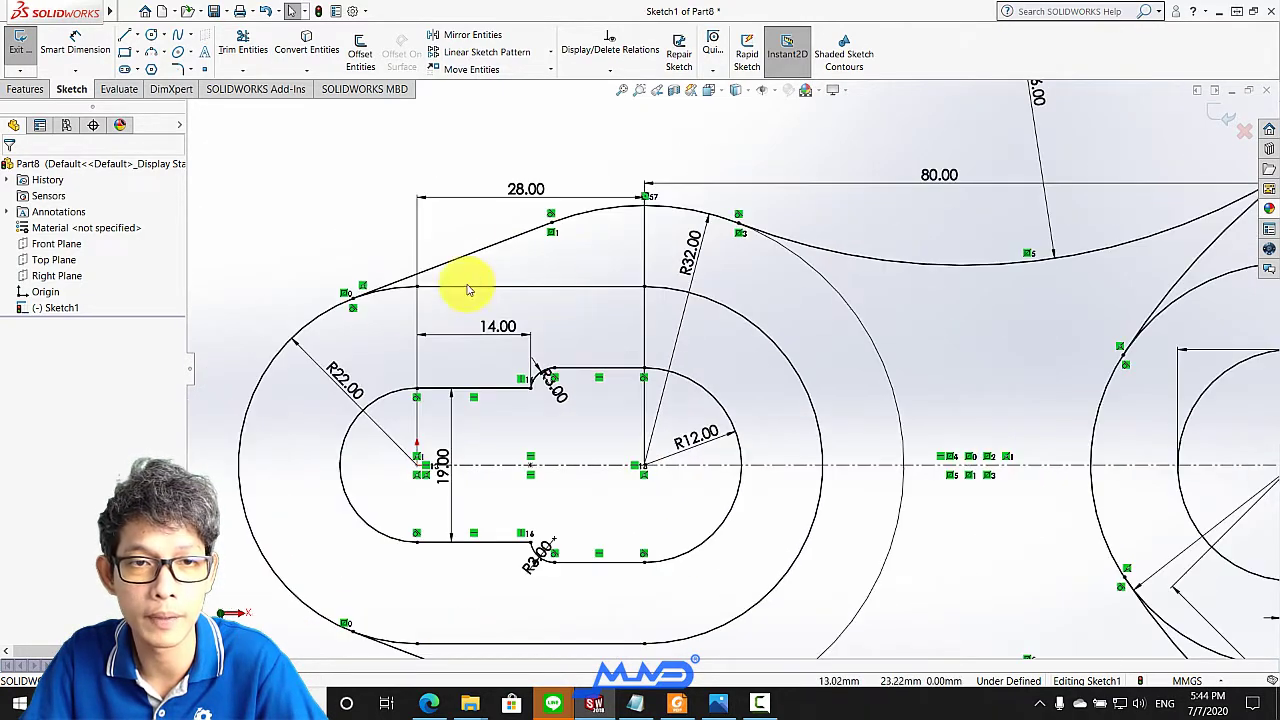
scroll(466, 337, up, 3)
scroll(960, 287, down, 1)
scroll(980, 288, down, 3)
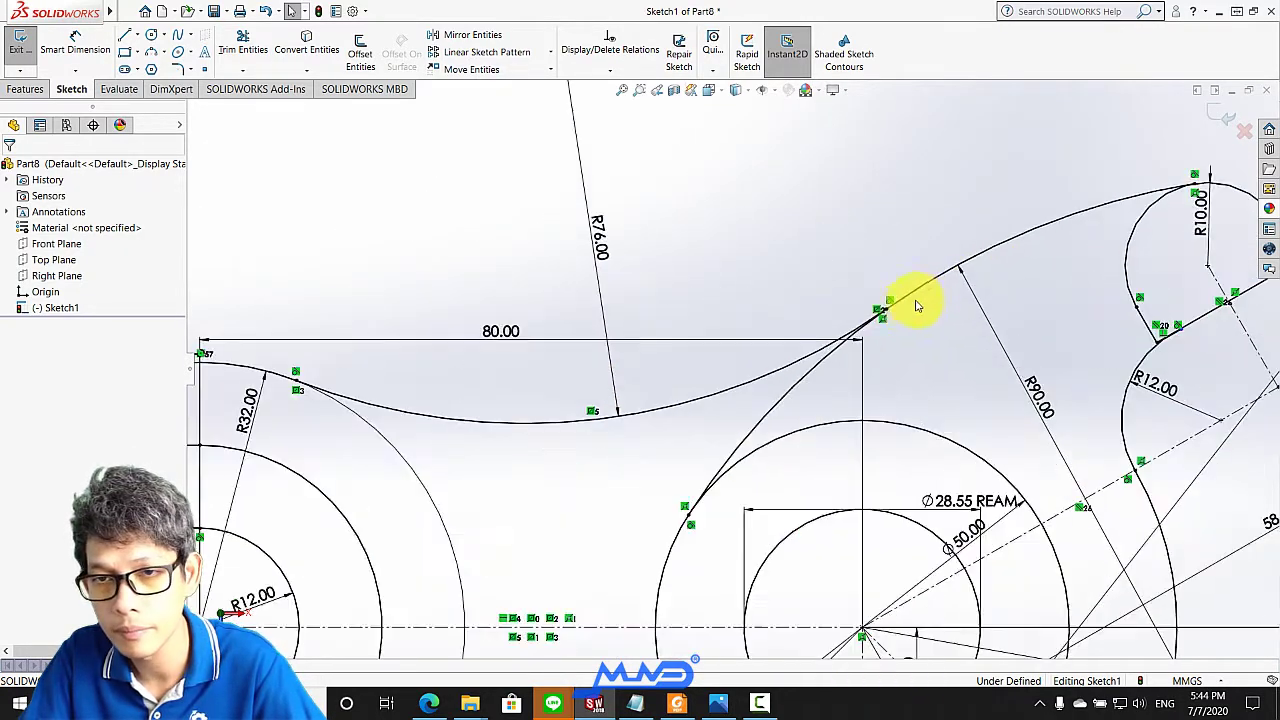
scroll(880, 318, down, 1)
scroll(854, 334, down, 2)
scroll(791, 357, down, 1)
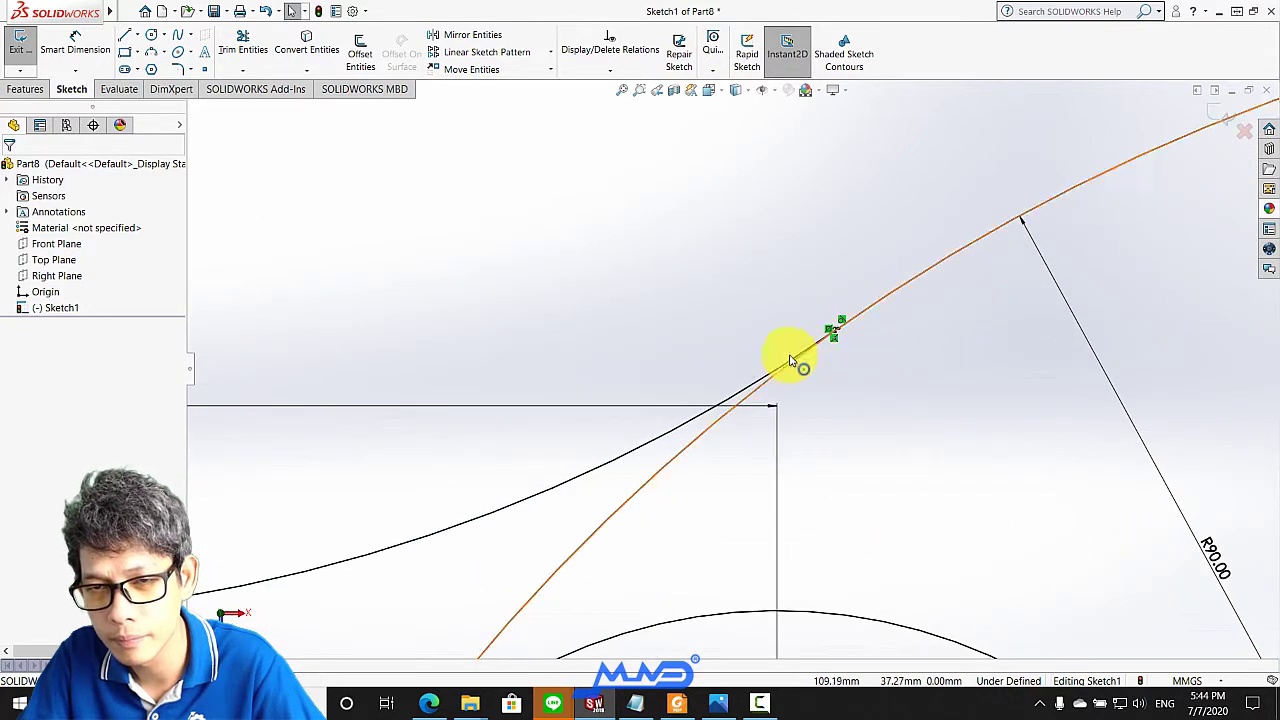
scroll(755, 378, down, 1)
click(757, 386)
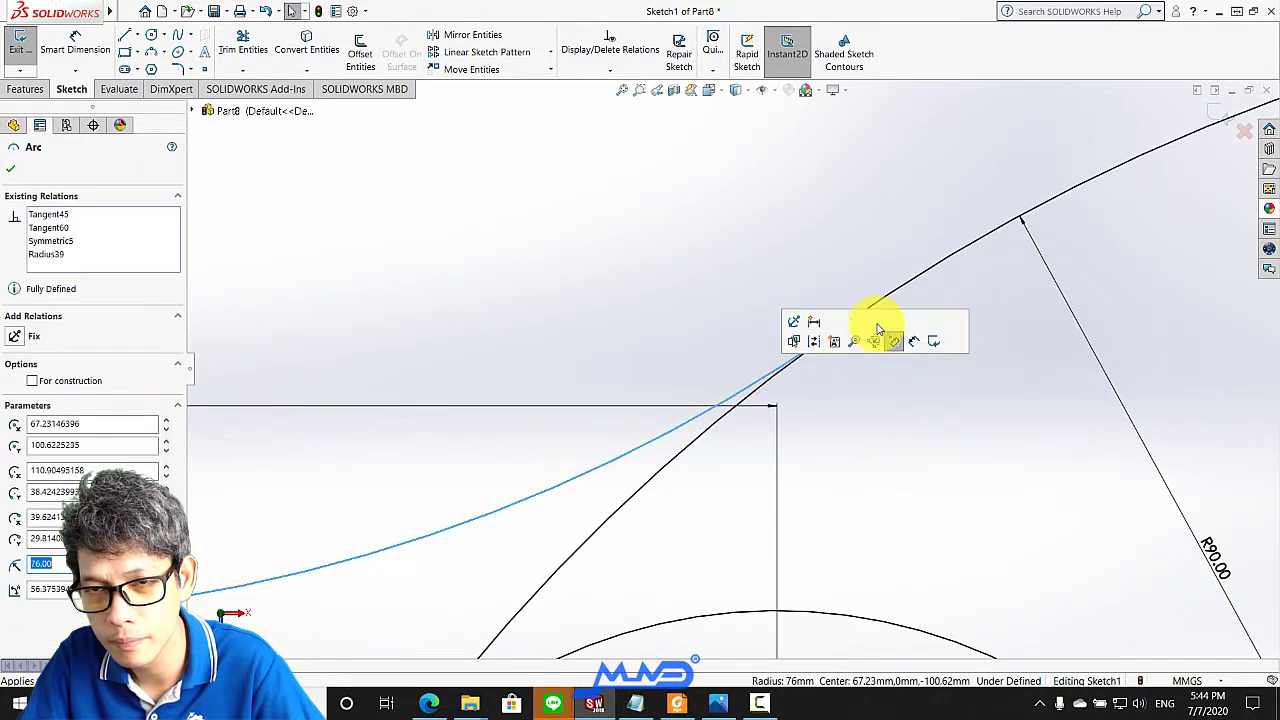
click(1051, 436)
scroll(985, 366, up, 2)
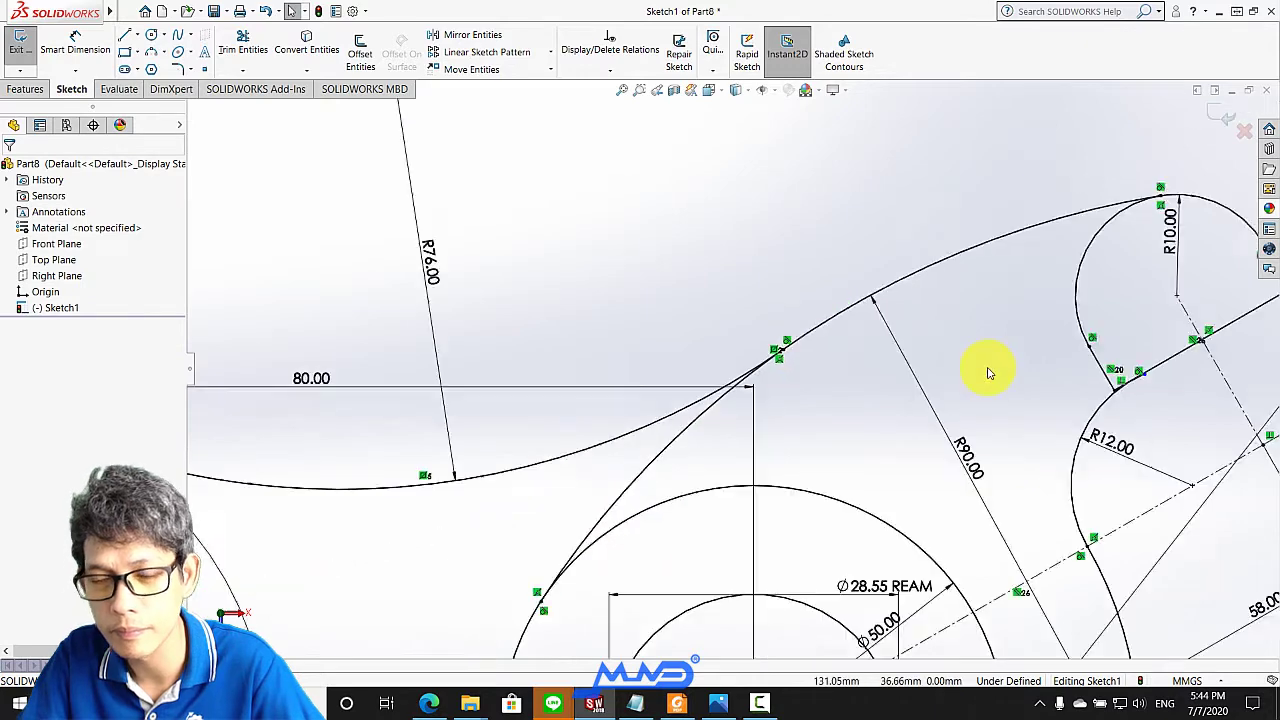
scroll(980, 366, up, 2)
scroll(980, 366, up, 2)
scroll(980, 294, down, 1)
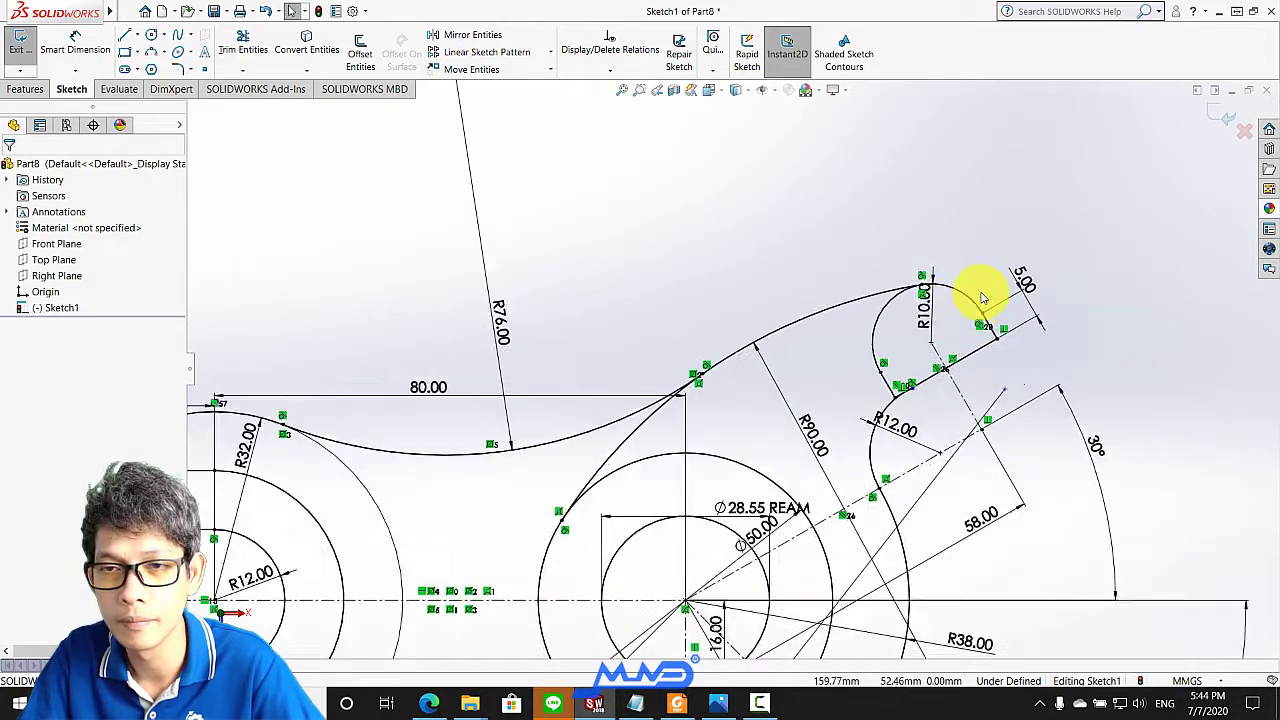
scroll(916, 390, down, 1)
scroll(851, 444, down, 1)
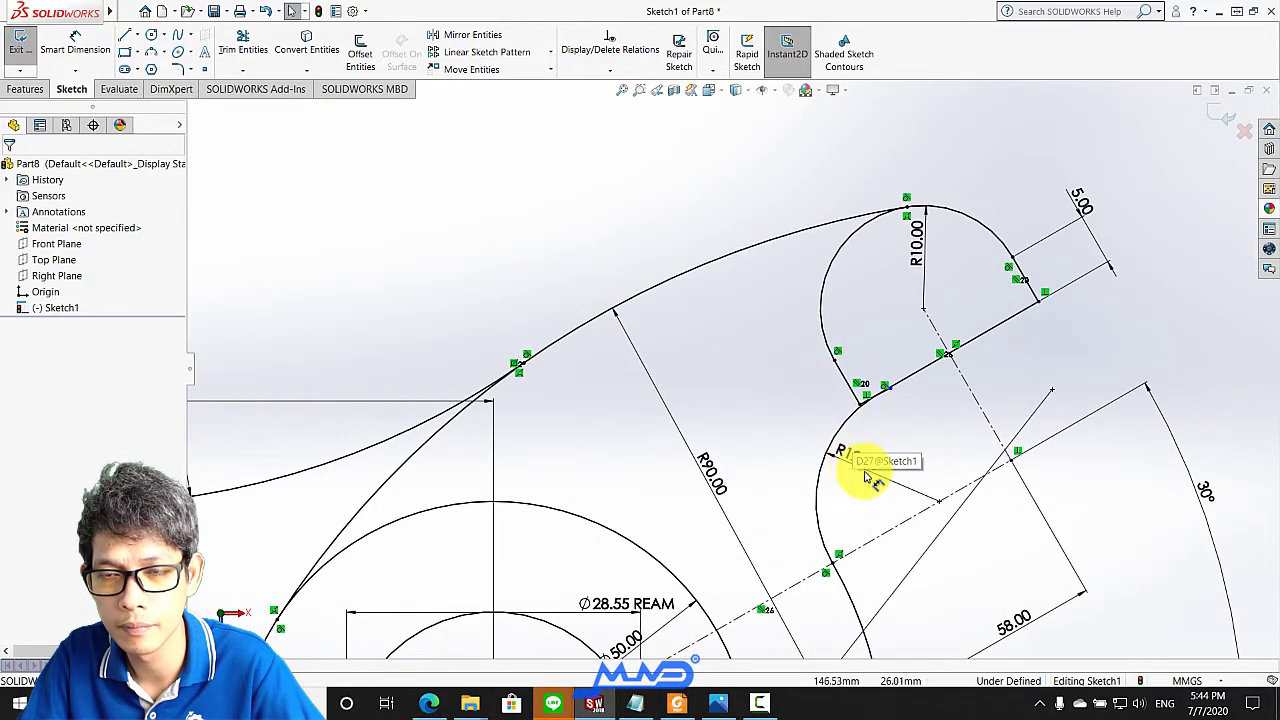
scroll(866, 477, up, 3)
scroll(726, 526, down, 2)
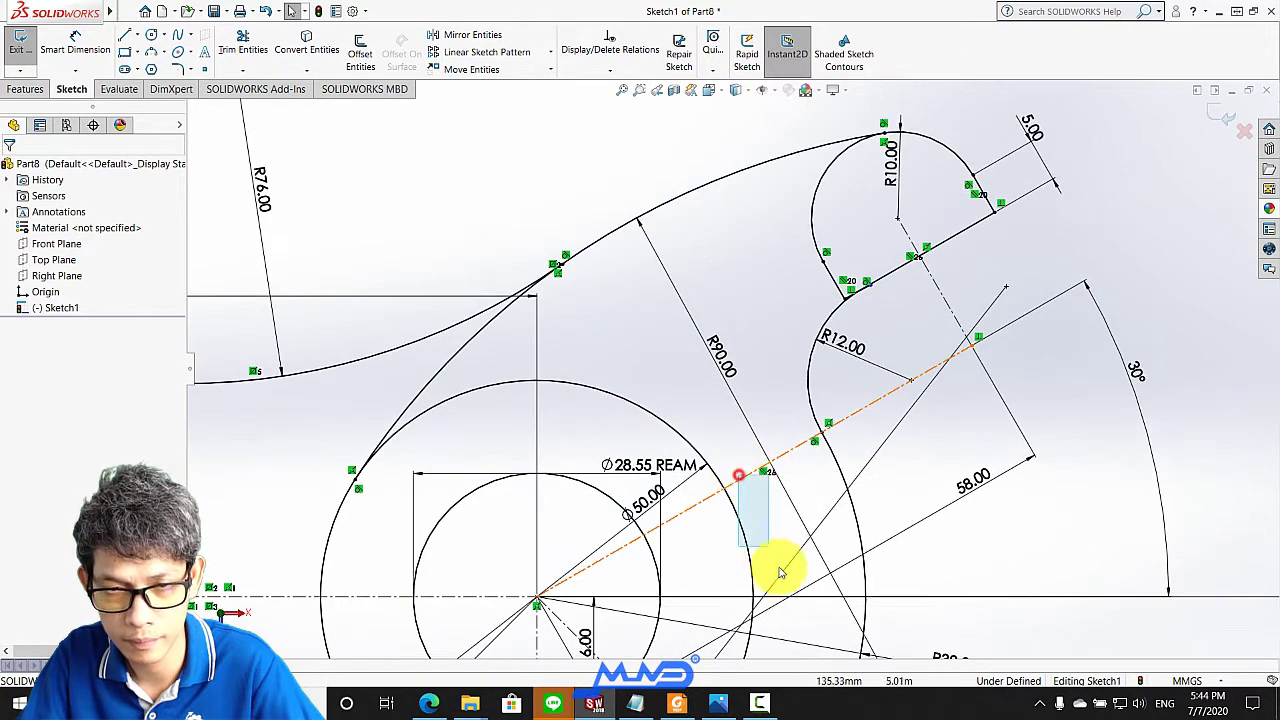
drag(781, 572, 794, 471)
drag(980, 459, 975, 360)
click(960, 373)
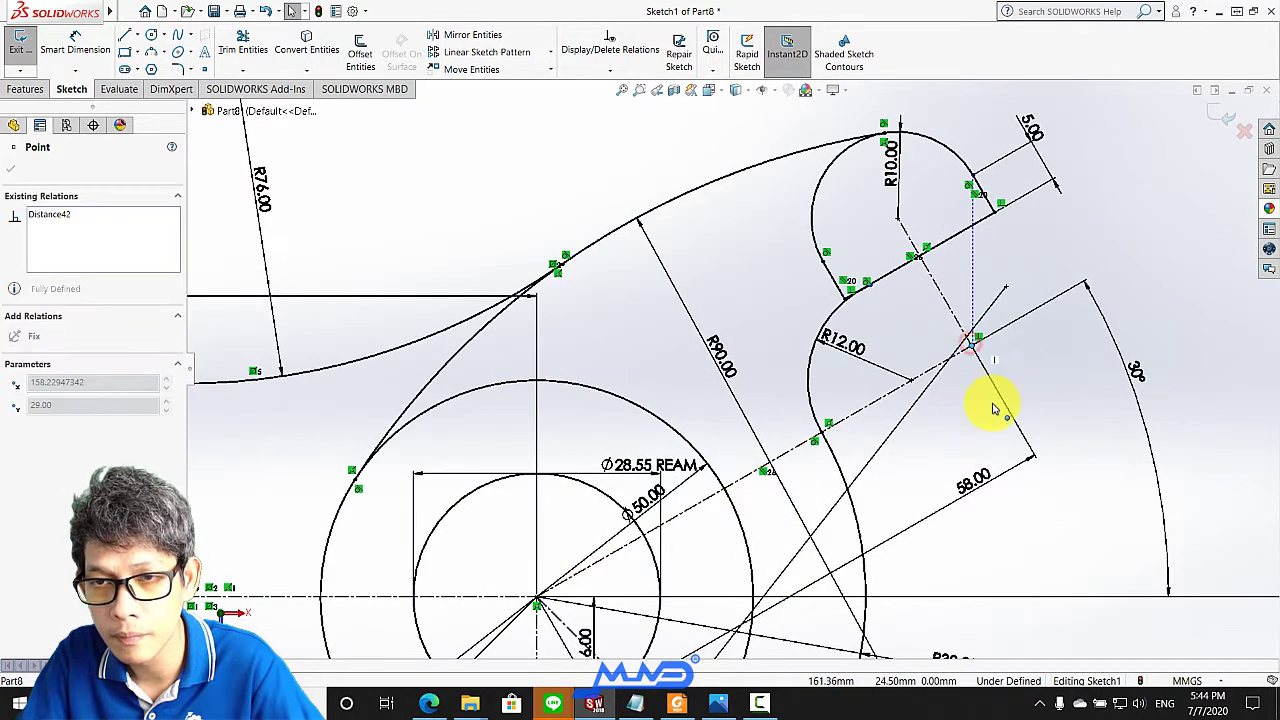
click(1074, 369)
scroll(1010, 428, up, 3)
scroll(893, 252, down, 2)
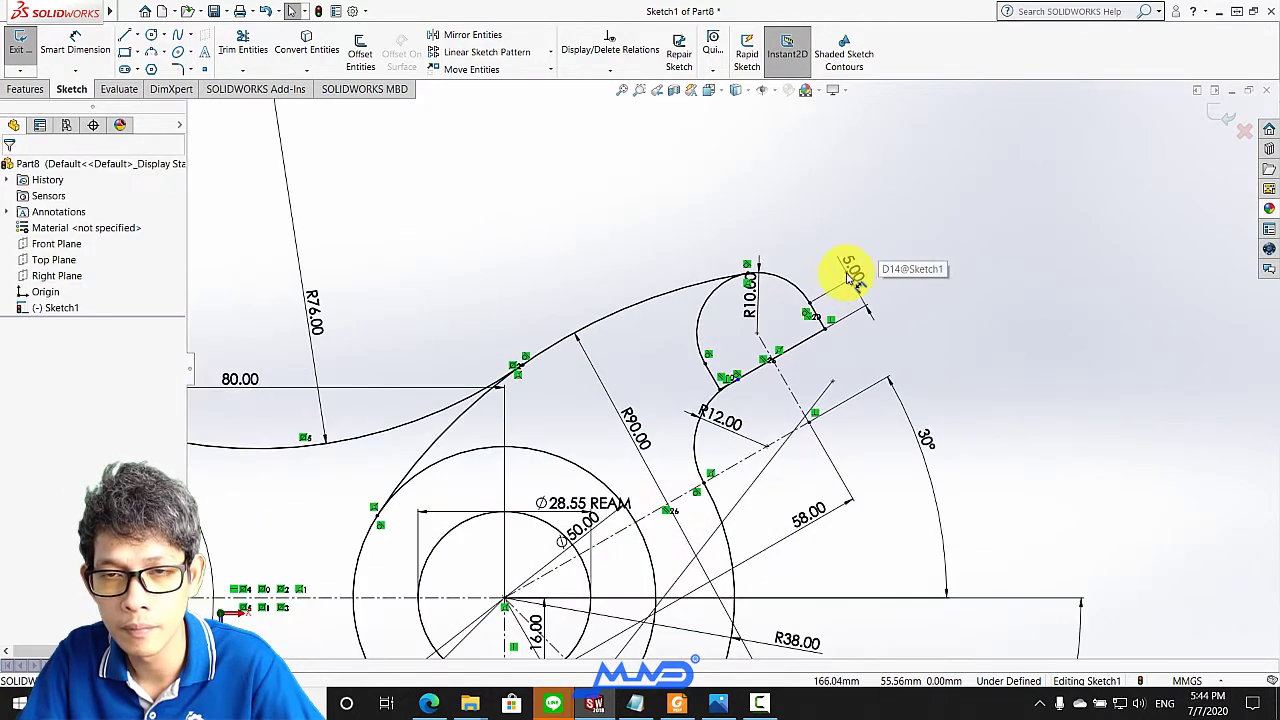
Delete the old 5.00 offset dimension and its short line after the edit is rejected
double_click(842, 278)
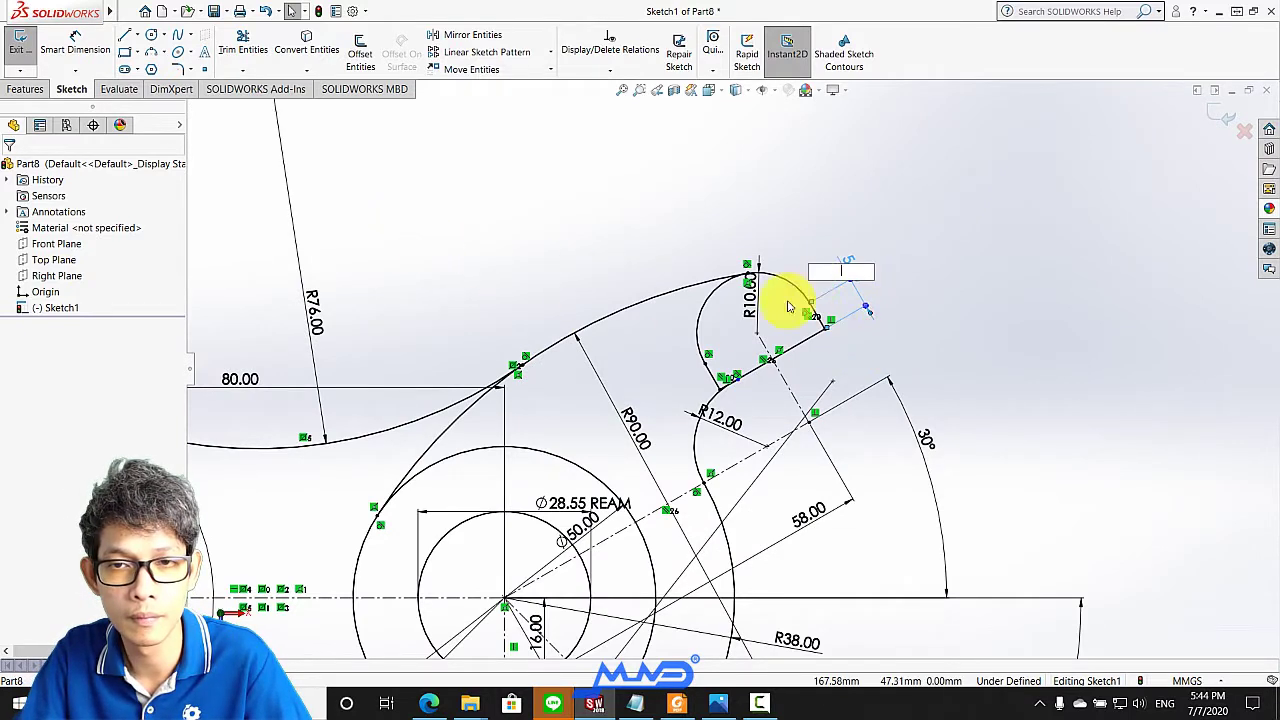
key(Return)
click(740, 355)
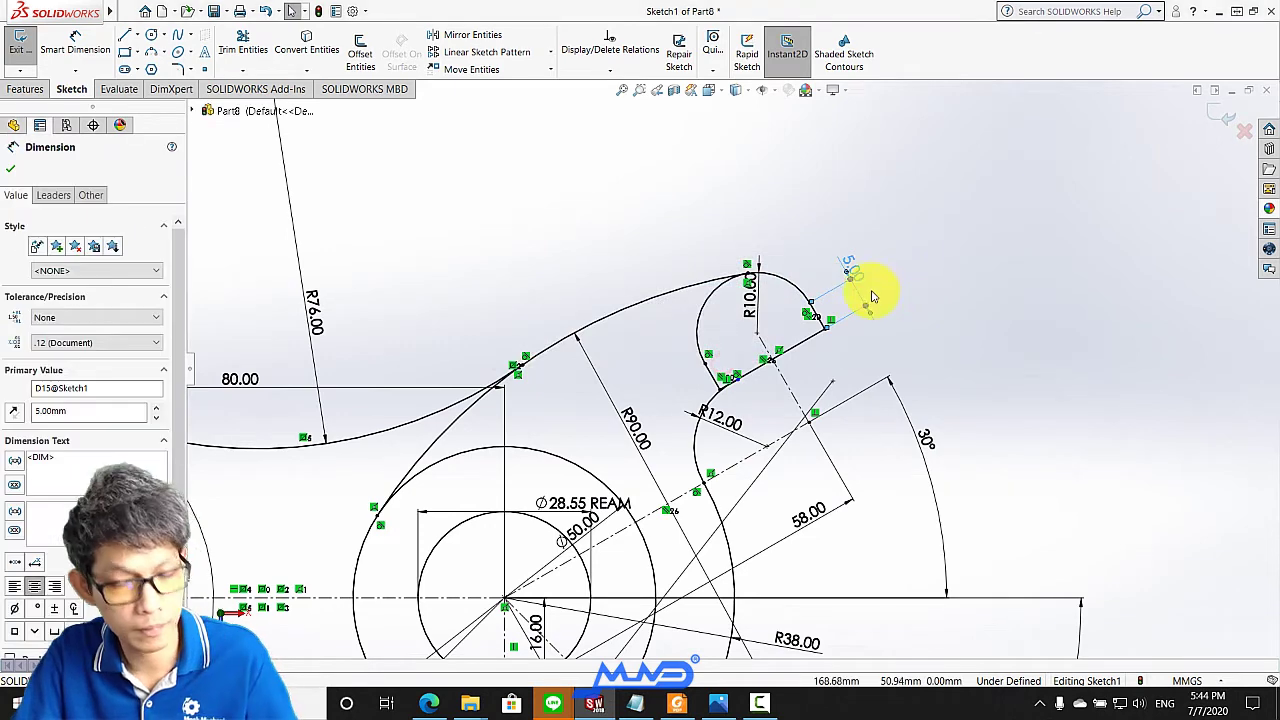
key(Delete)
Re-add the 5.00 offset dimension between the tangent line and the R10 arc centre
click(963, 297)
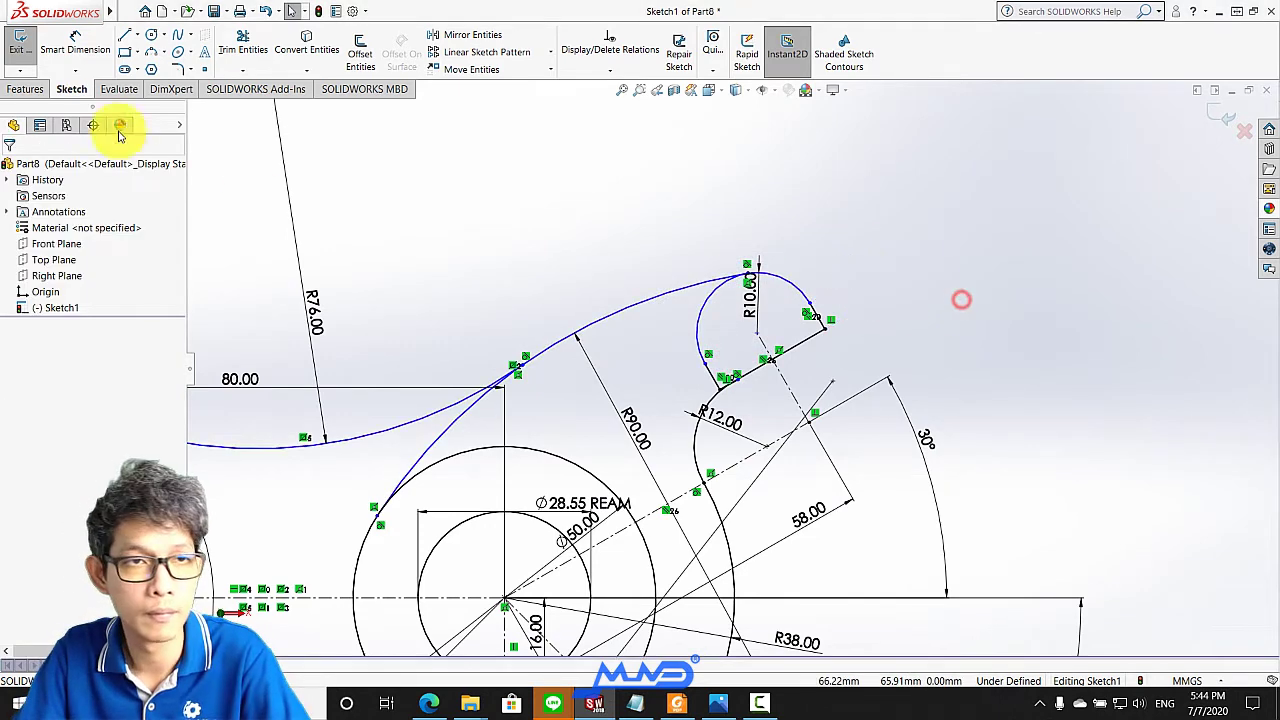
click(75, 45)
scroll(800, 345, down, 2)
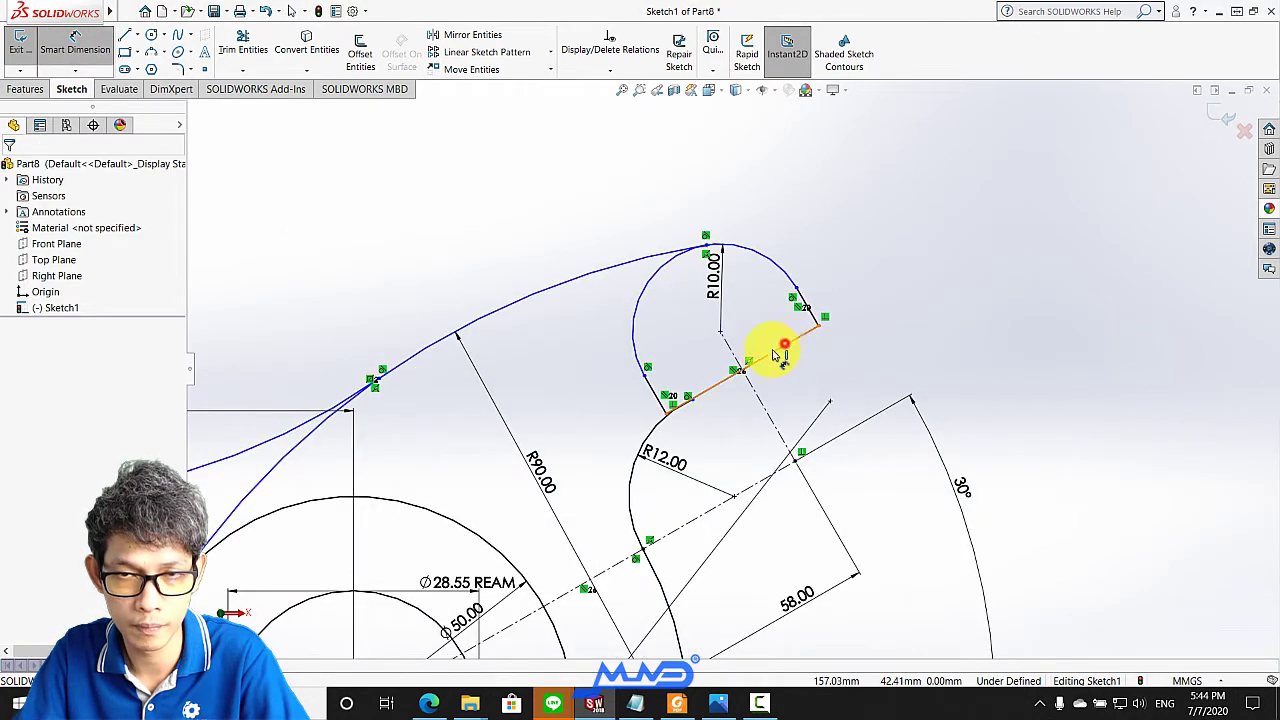
click(774, 352)
click(722, 331)
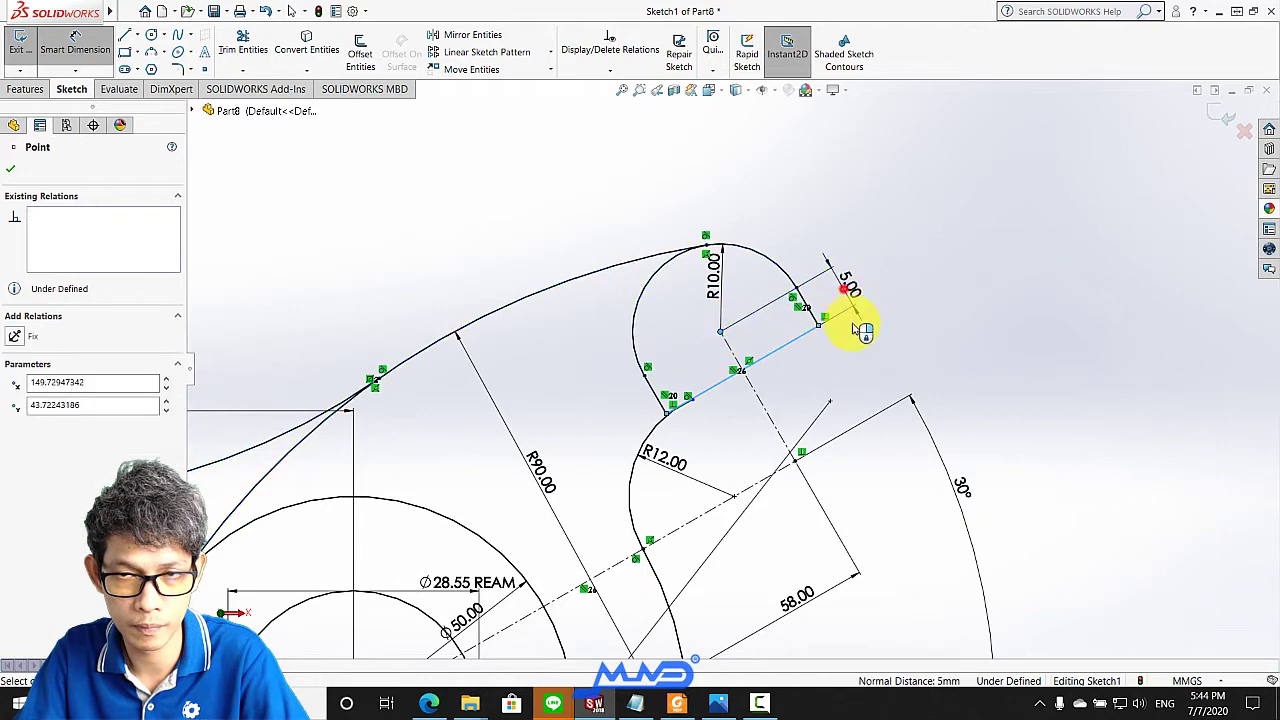
click(792, 296)
click(786, 291)
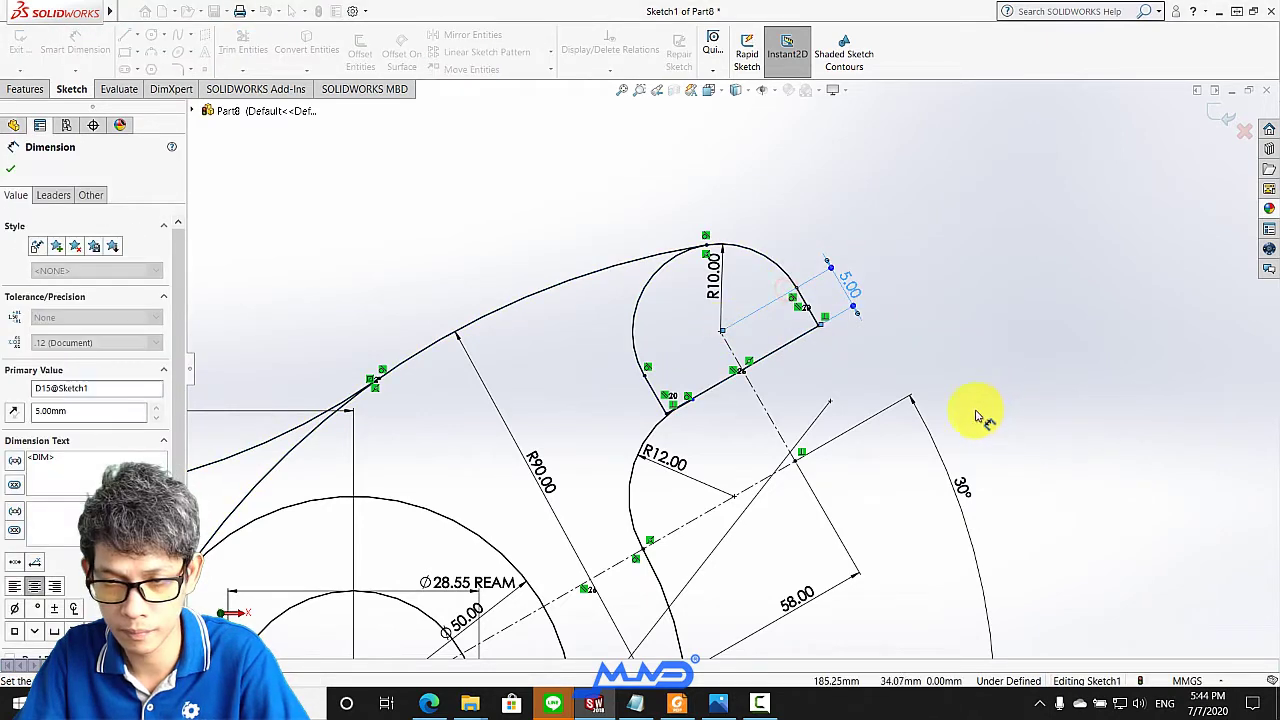
scroll(820, 528, up, 2)
scroll(726, 604, down, 1)
scroll(735, 592, up, 1)
scroll(730, 550, up, 1)
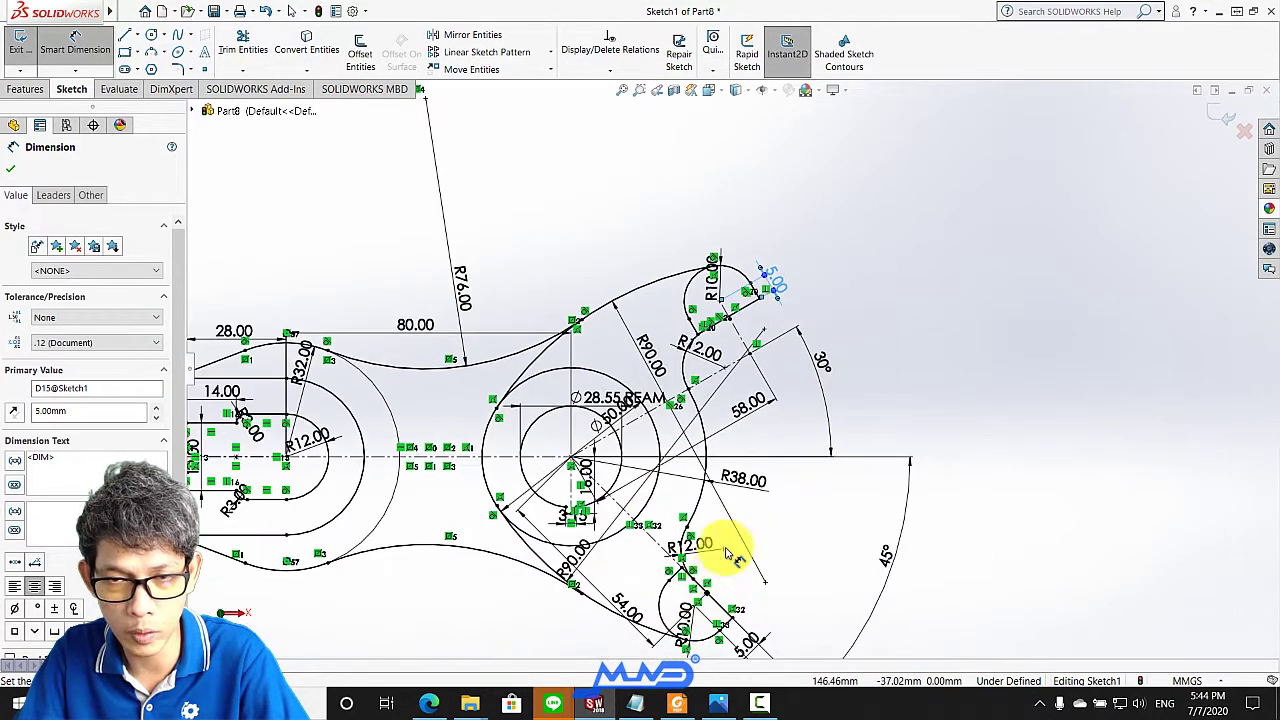
scroll(722, 440, up, 2)
scroll(490, 395, down, 1)
scroll(466, 428, down, 1)
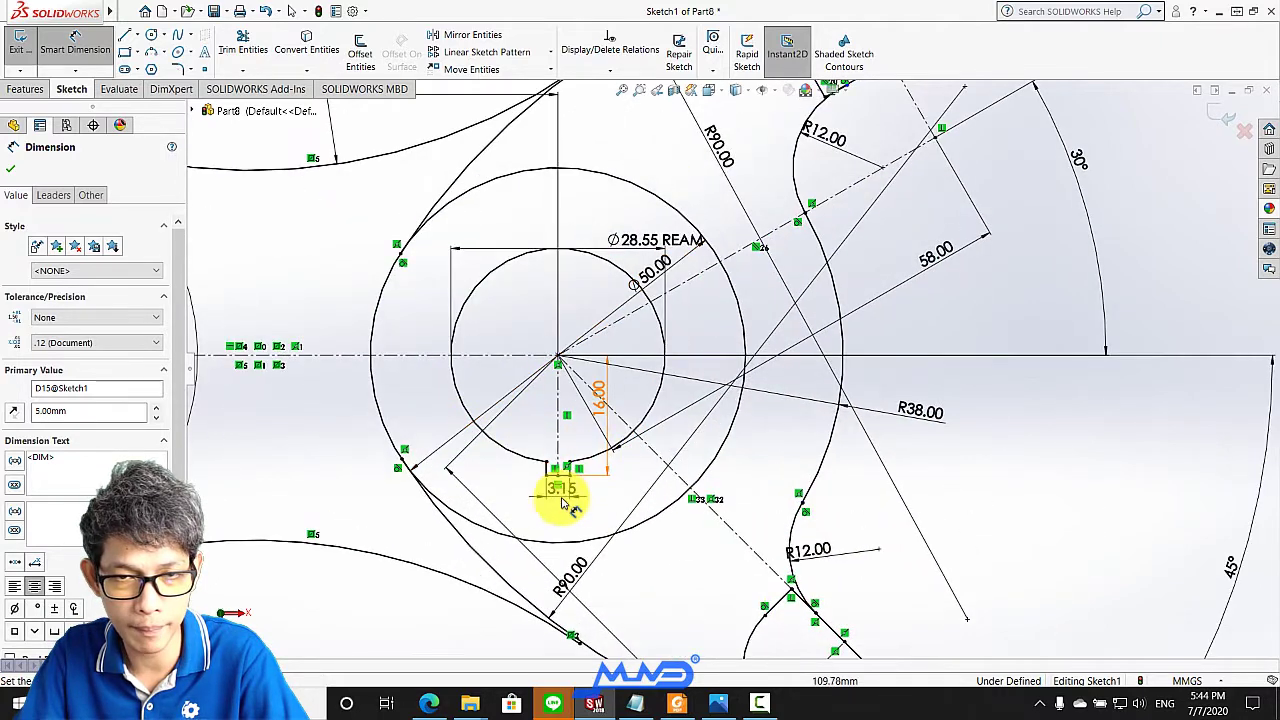
scroll(790, 620, up, 2)
scroll(798, 628, down, 2)
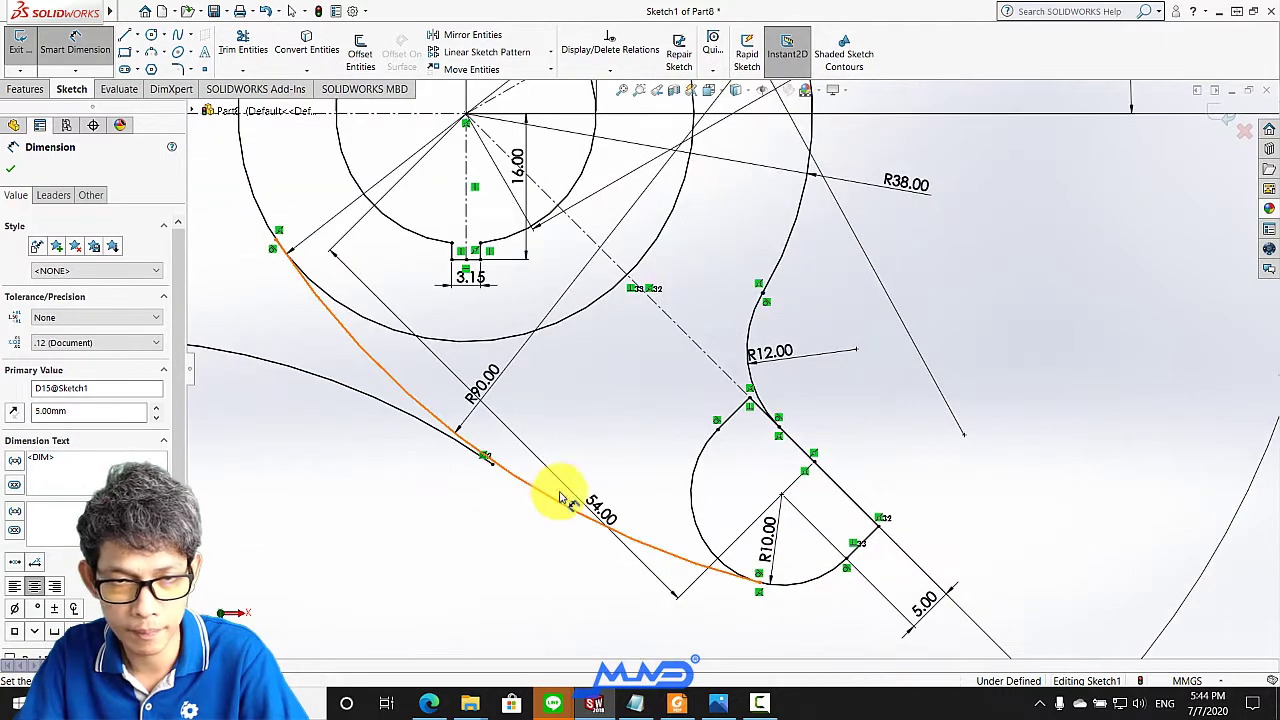
scroll(490, 470, down, 1)
key(Escape)
Inspect the curve endpoint near the 54.00 dimension where the curves meet
scroll(490, 466, down, 1)
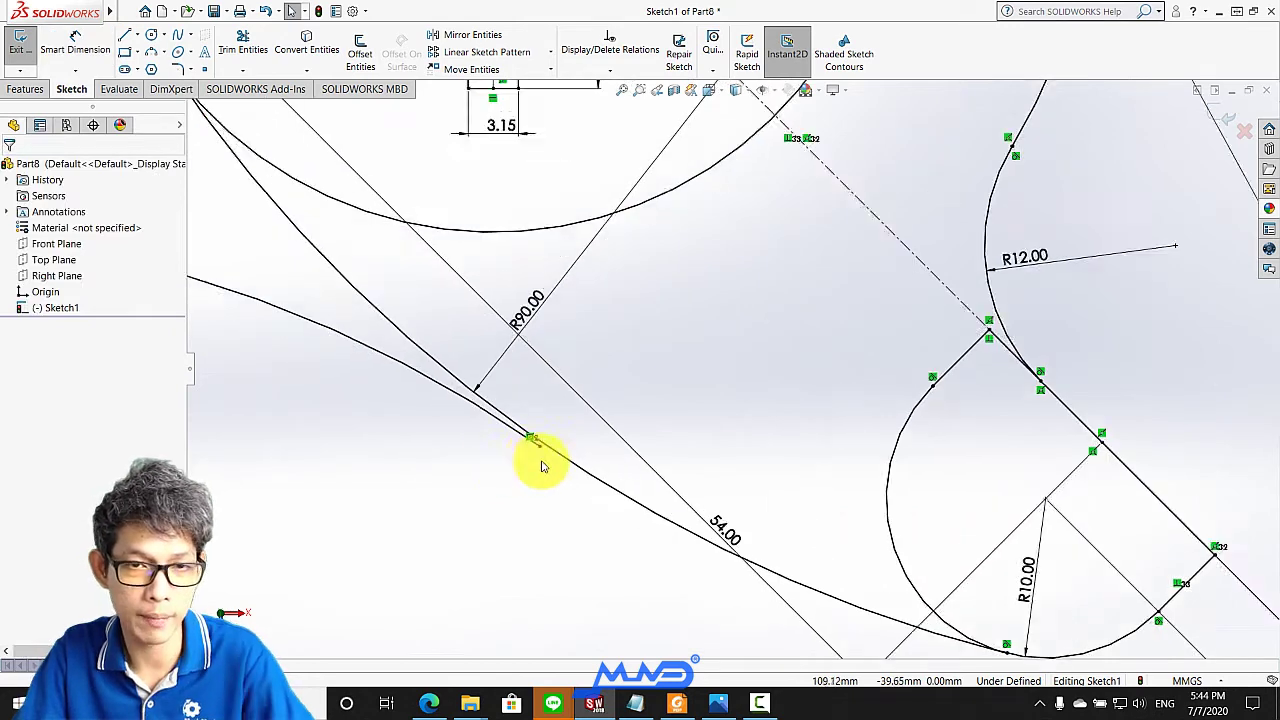
scroll(540, 455, down, 2)
scroll(590, 420, down, 1)
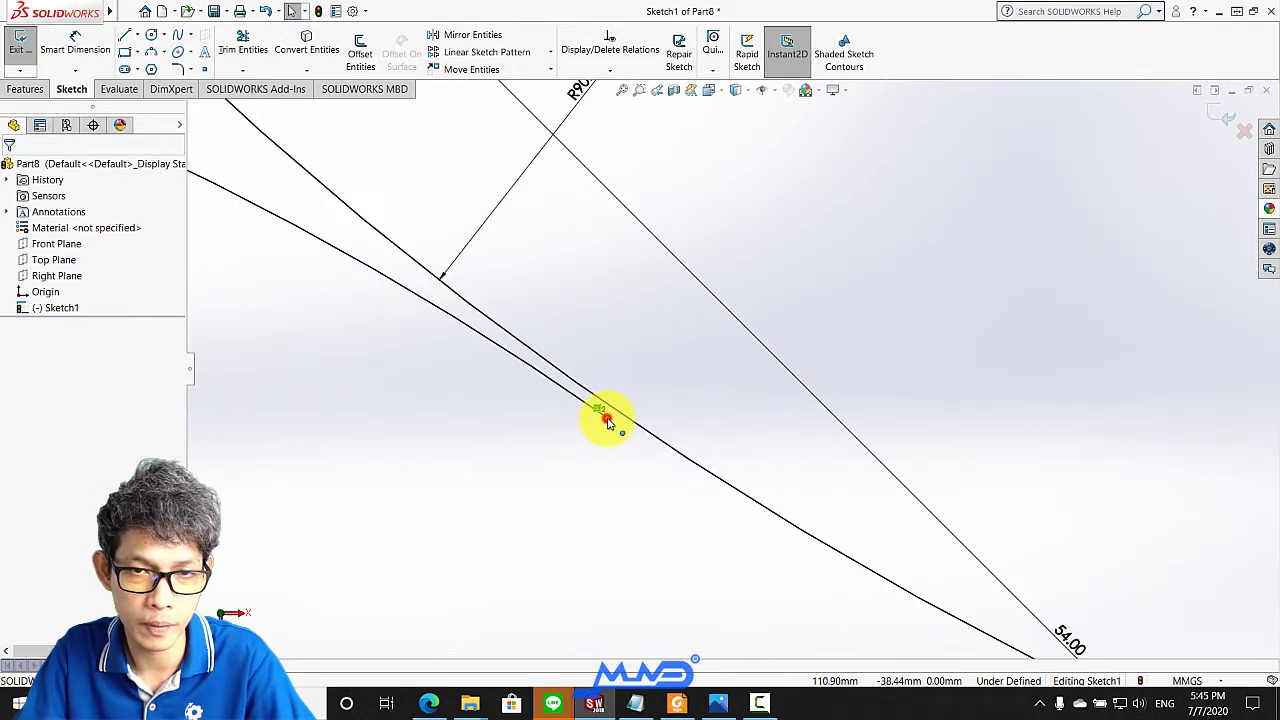
click(604, 418)
click(596, 412)
key(Escape)
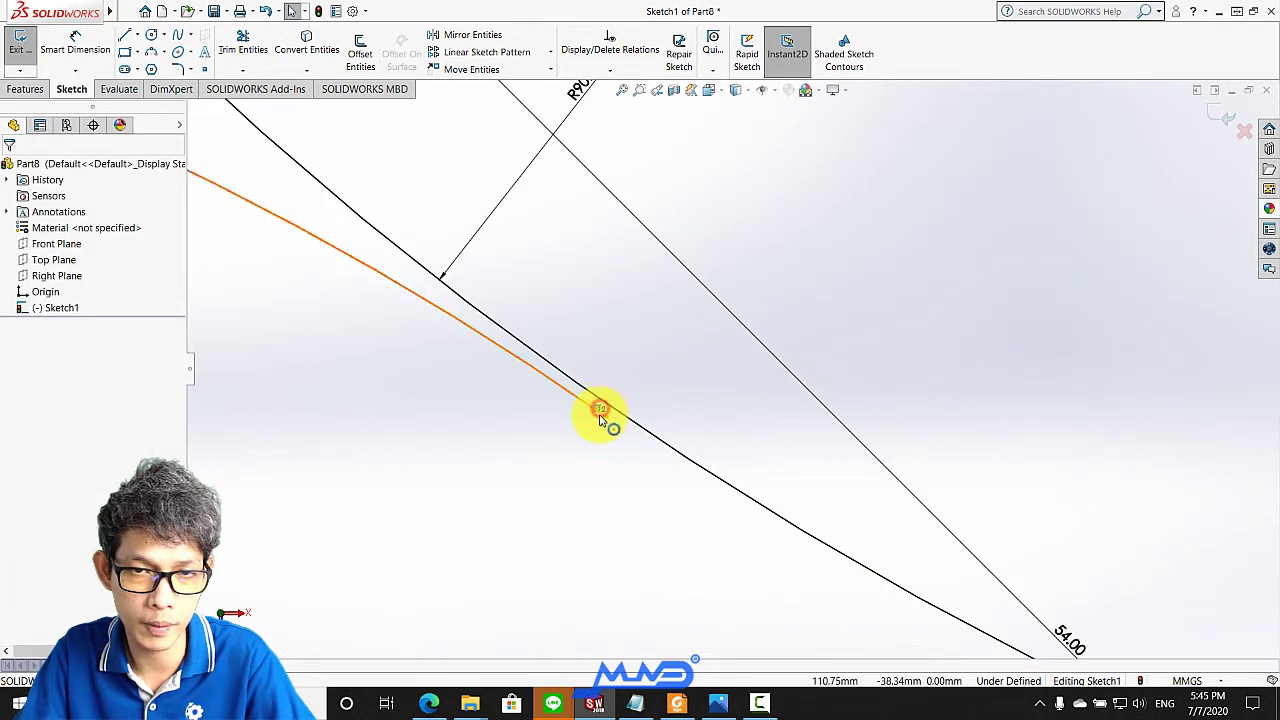
scroll(545, 381, up, 1)
scroll(577, 351, up, 1)
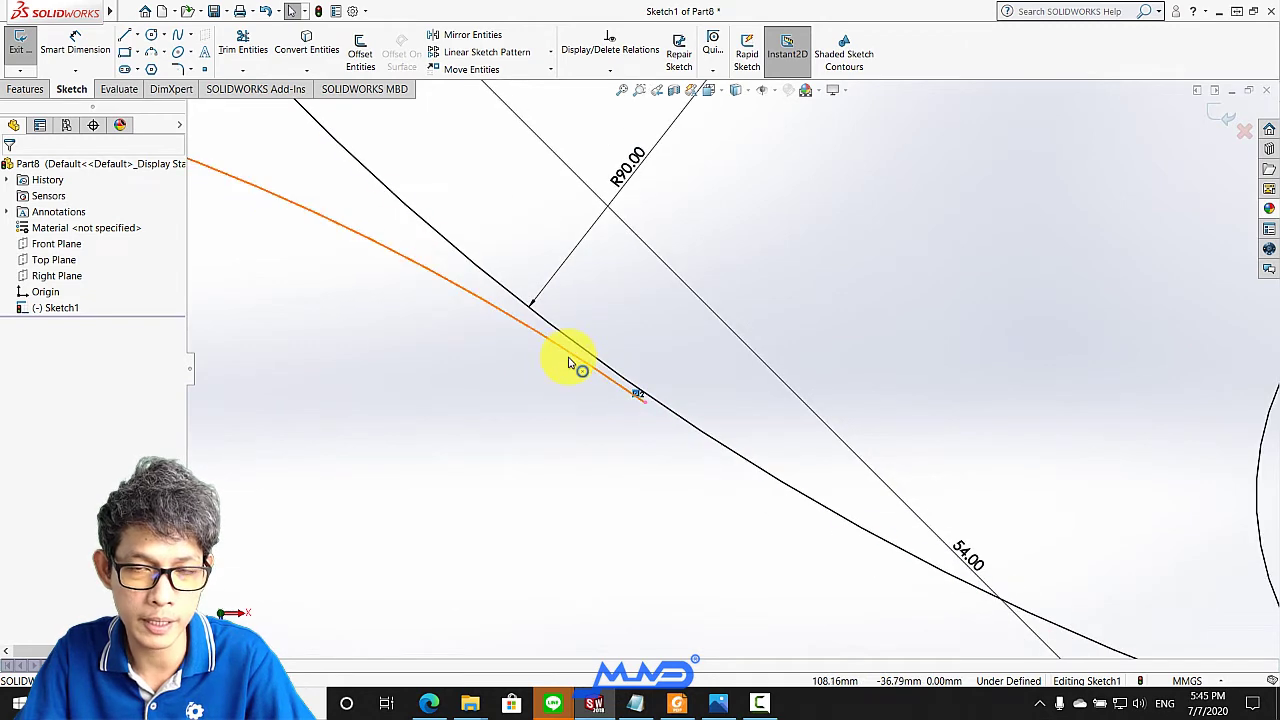
Delete the short stray line beside the R90 arc and zoom out to the whole sketch
click(572, 360)
key(Delete)
scroll(663, 429, up, 1)
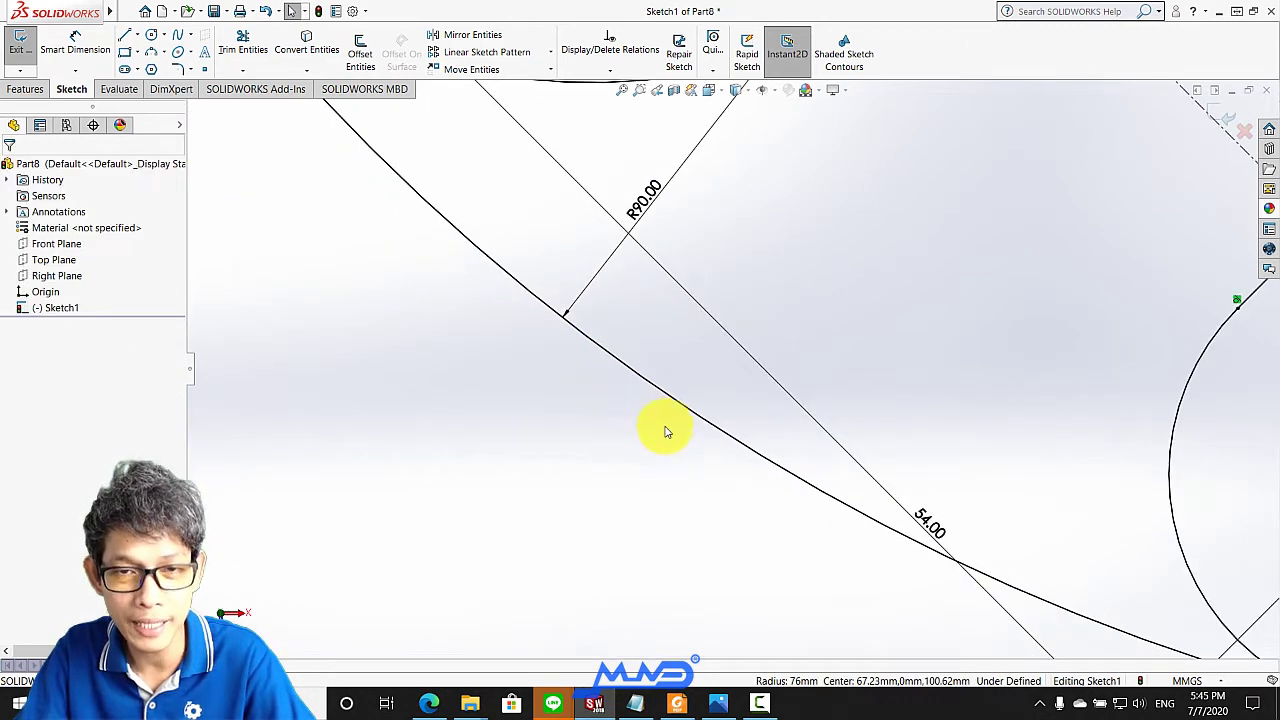
scroll(667, 424, up, 2)
scroll(640, 415, up, 2)
scroll(580, 403, up, 2)
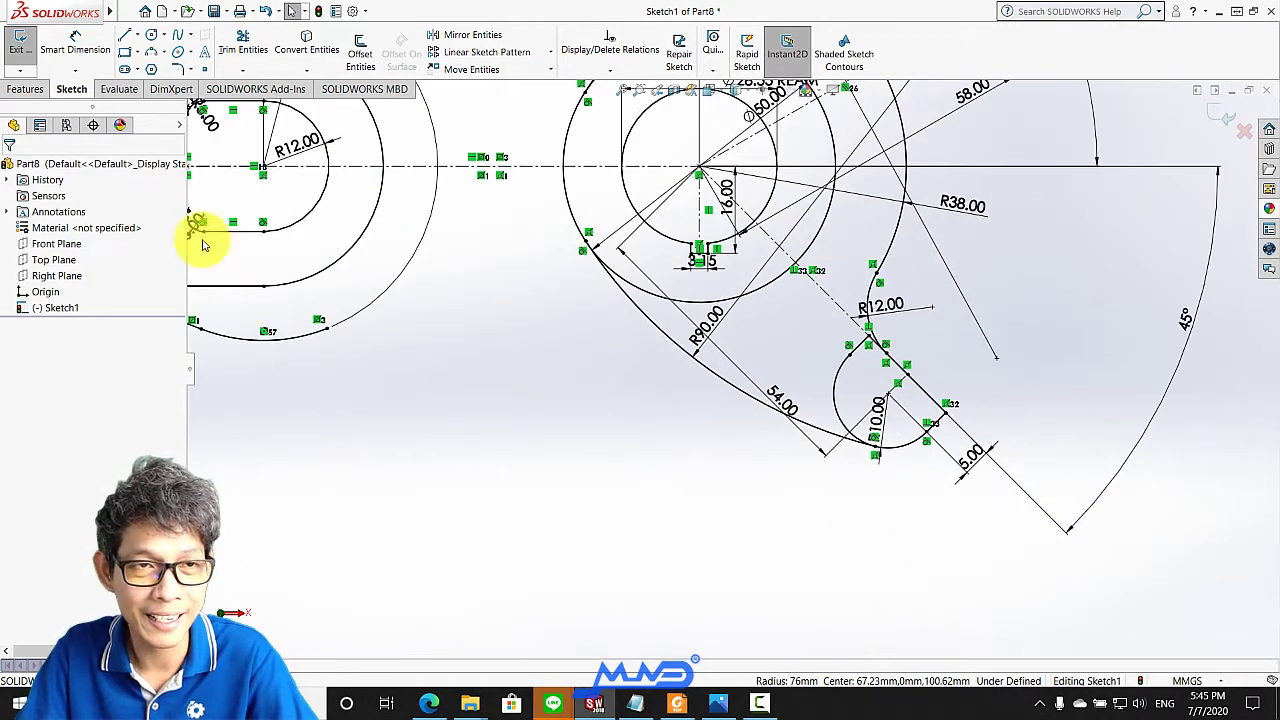
Draw a 3-point arc from left of the lever to below the R90 arc
click(146, 55)
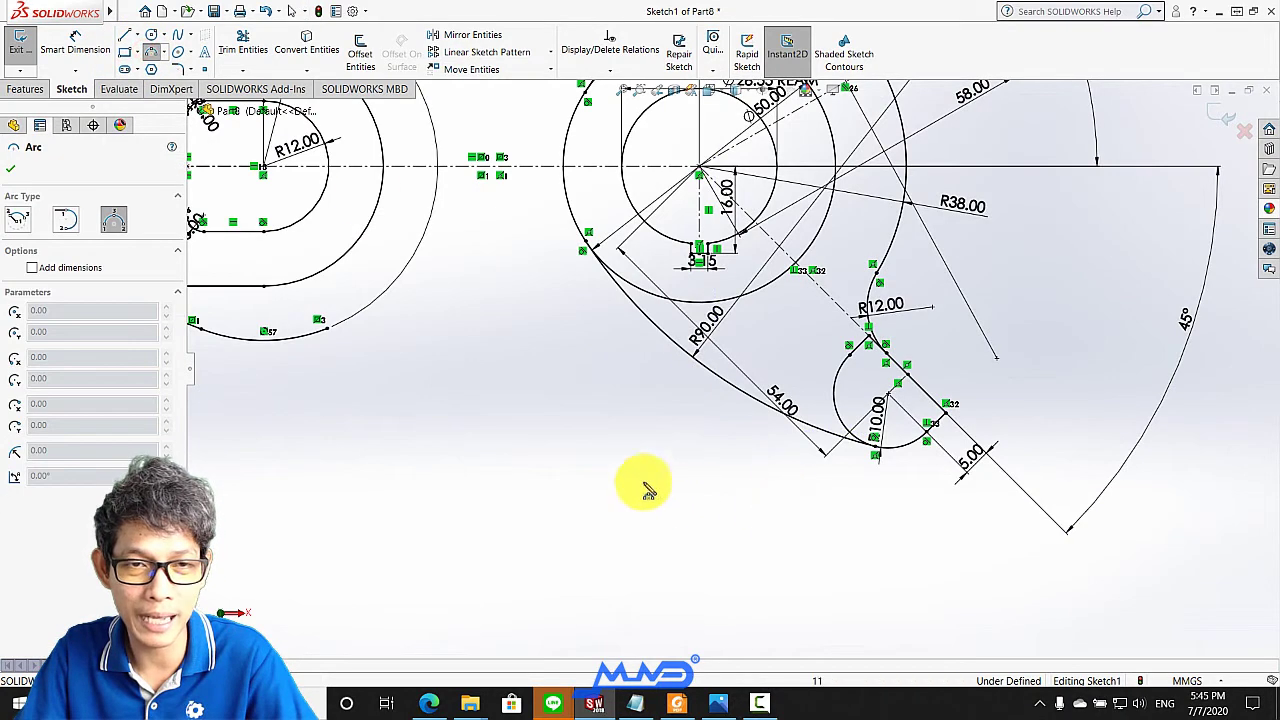
click(229, 405)
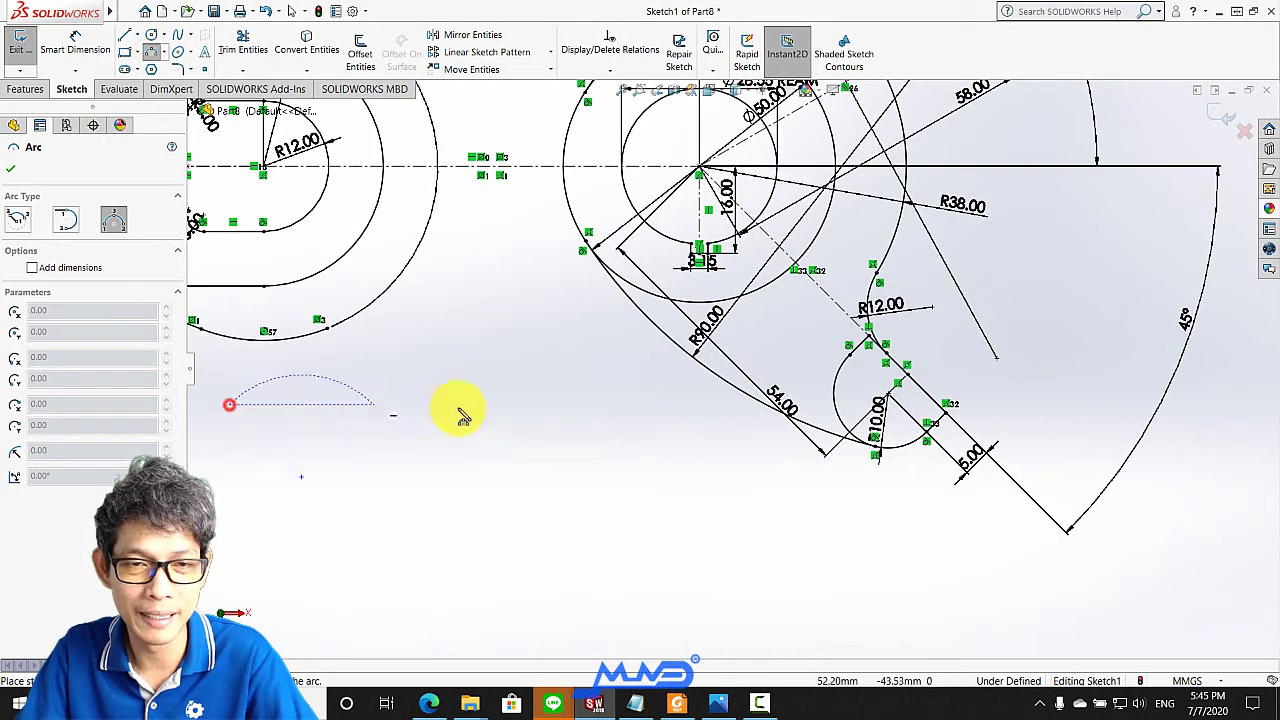
click(829, 507)
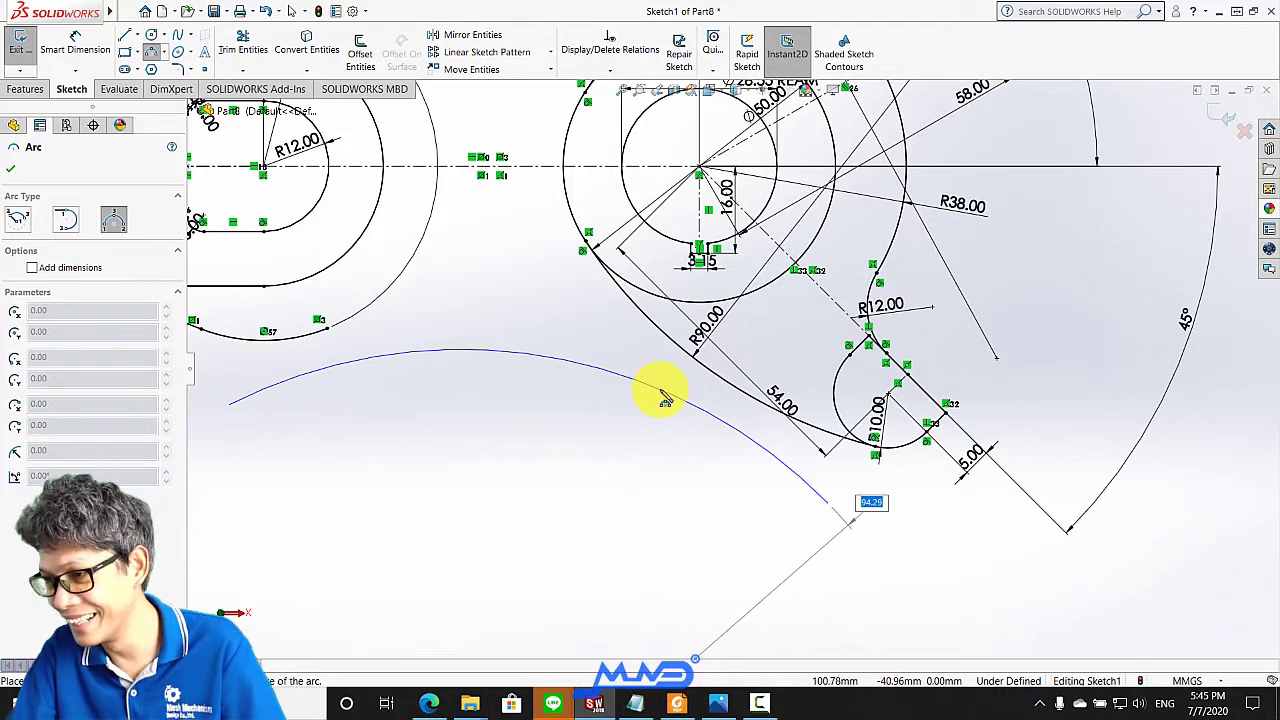
text(7)
key(Return)
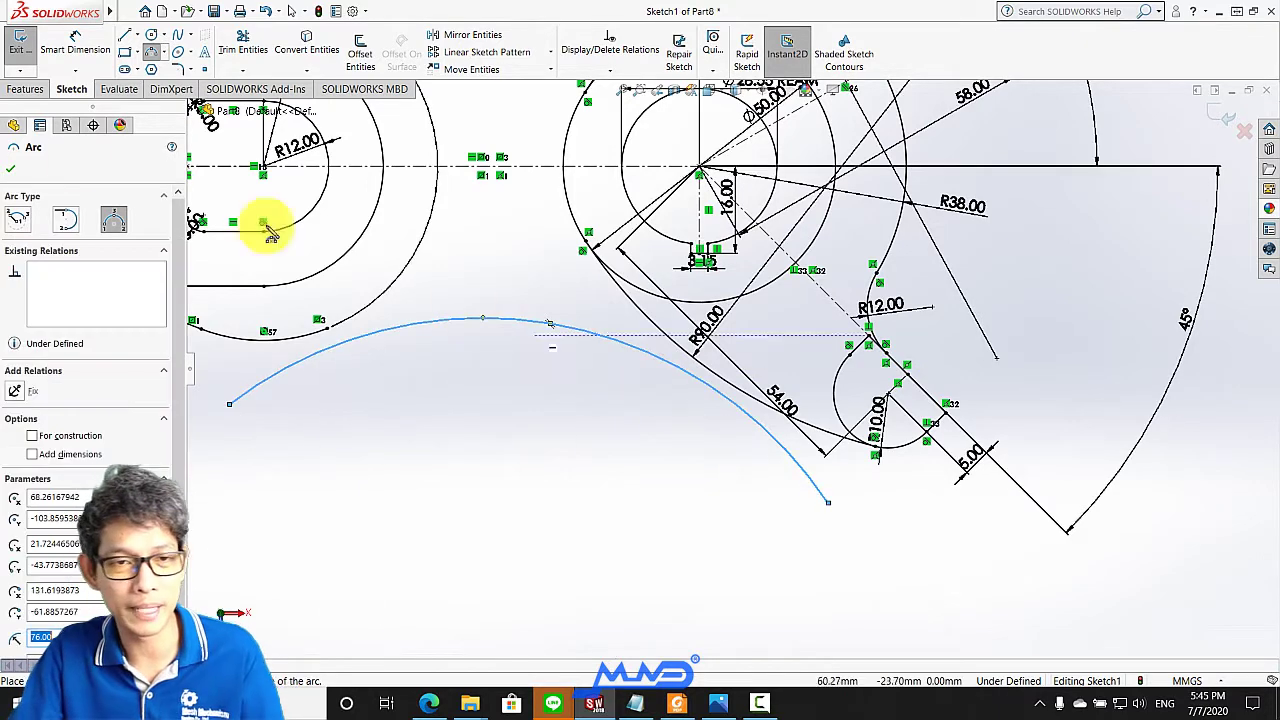
click(12, 167)
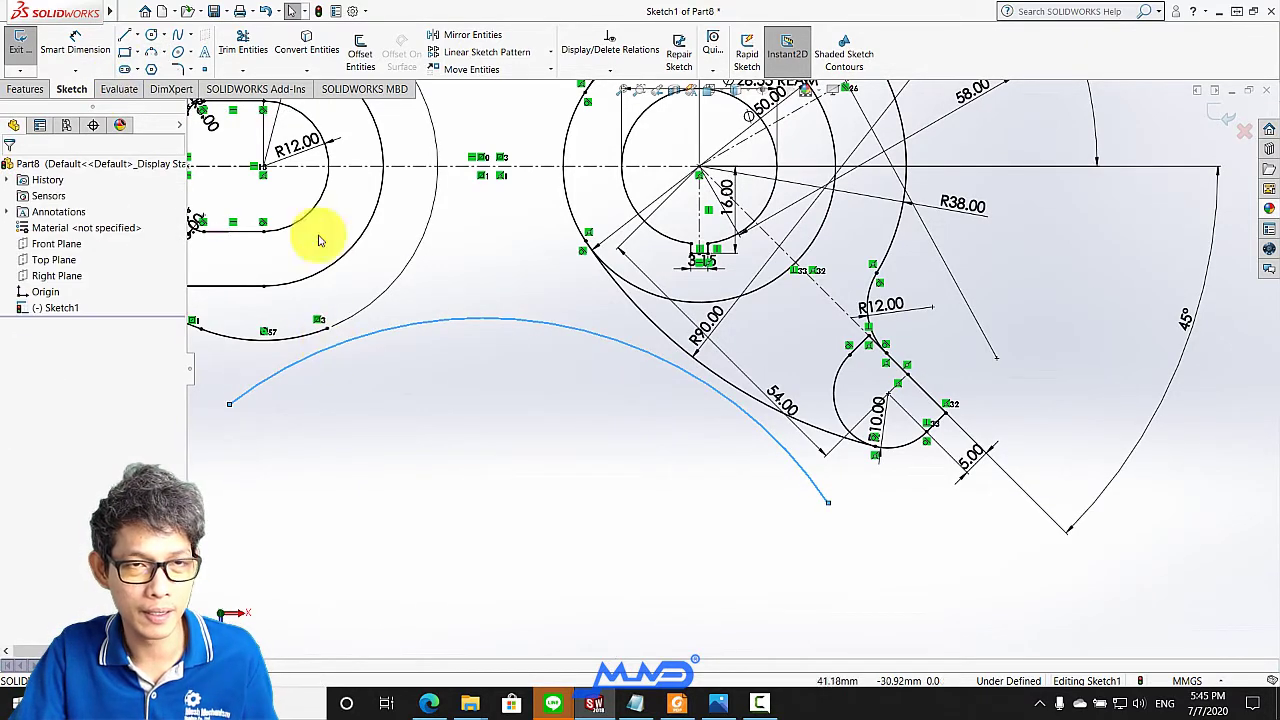
Dimension the new arc's radius to 76
click(52, 40)
click(437, 328)
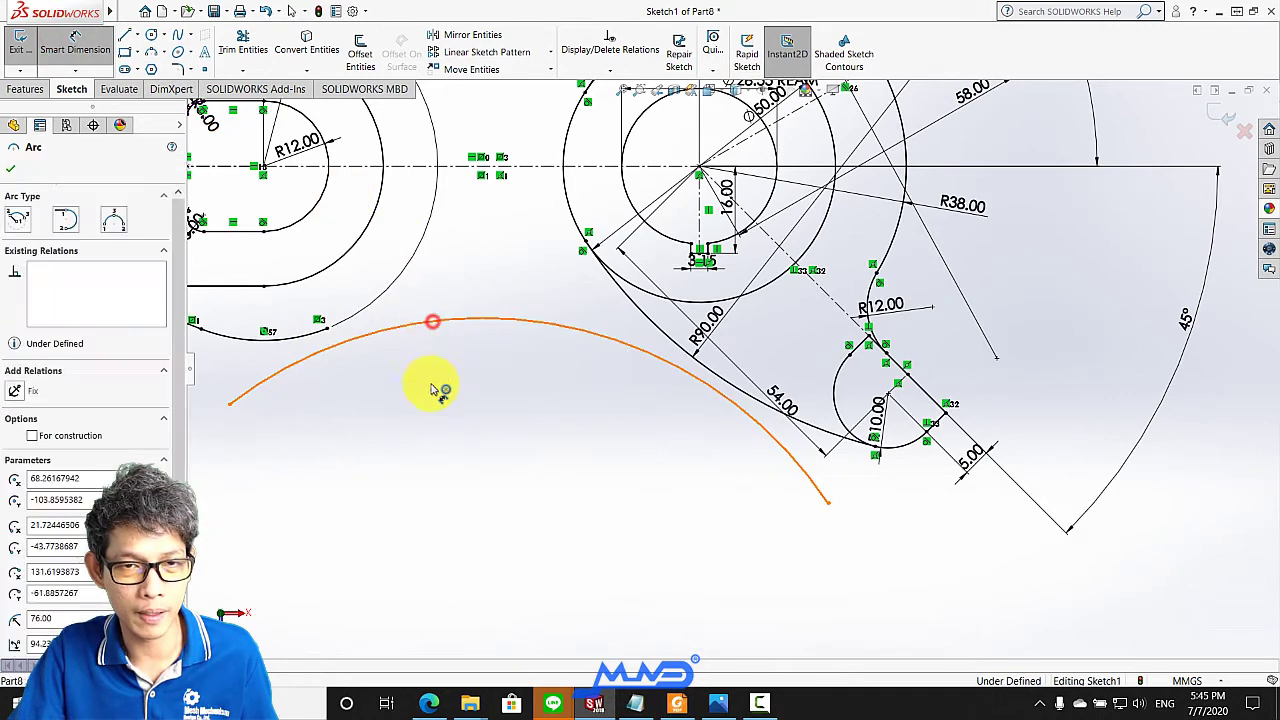
click(443, 395)
text(76)
key(Return)
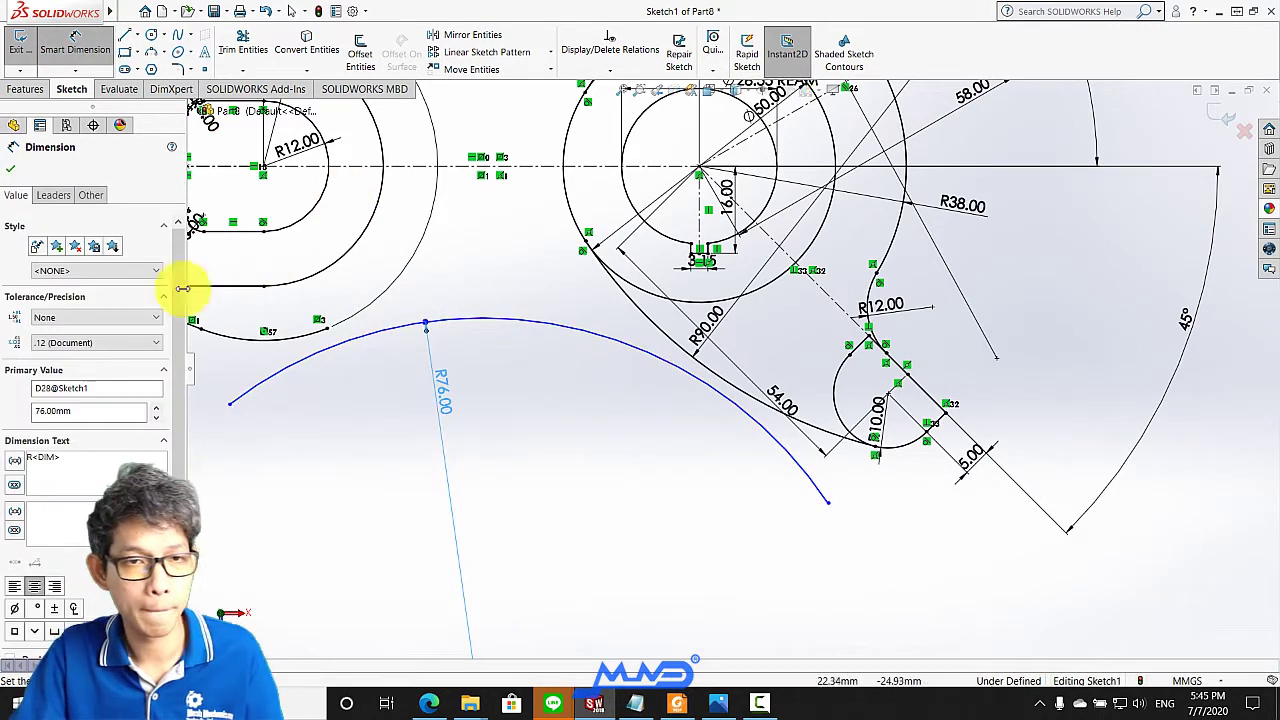
click(11, 167)
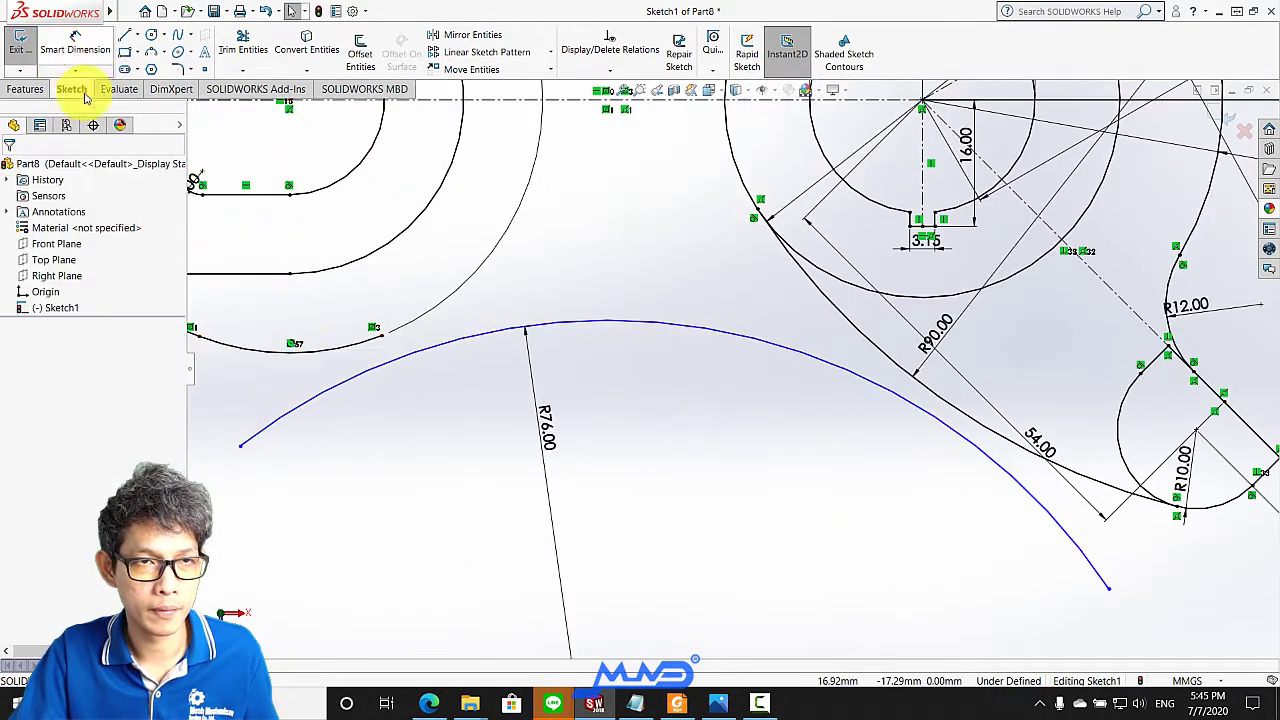
Make the R76 arc tangent to the small left arc and to the R90 arc
click(350, 378)
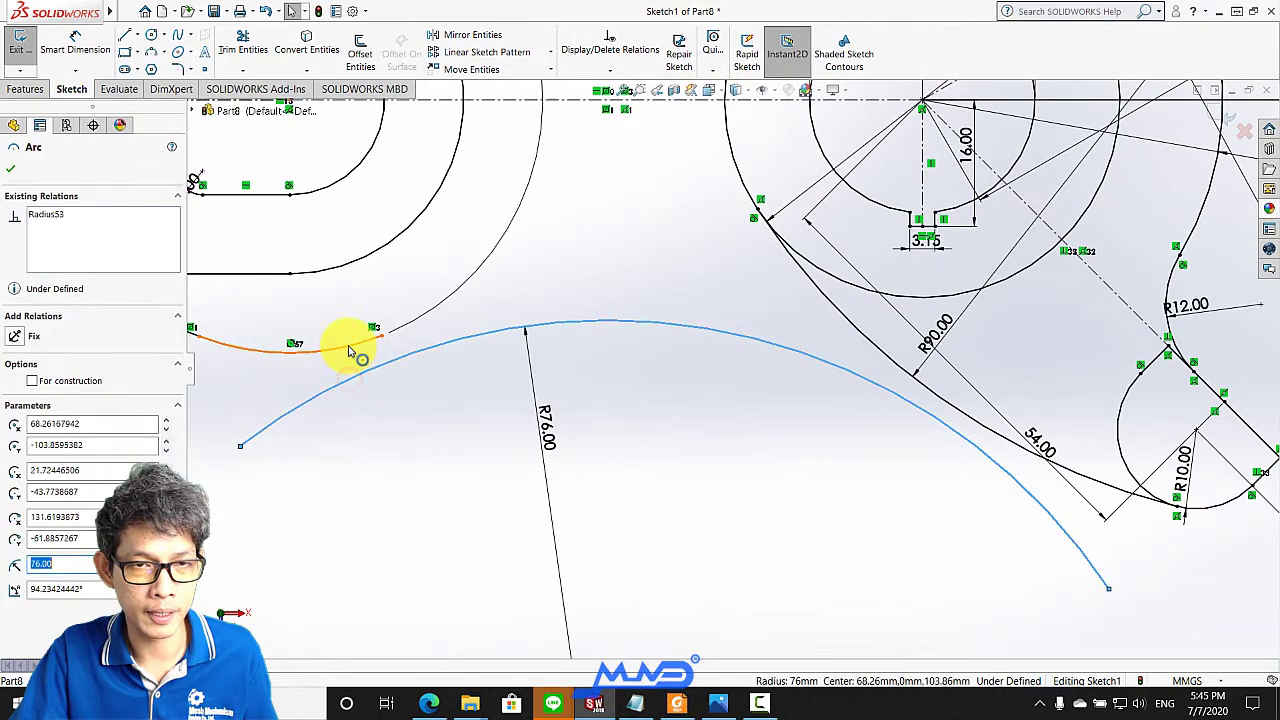
ctrl+click(343, 347)
click(17, 430)
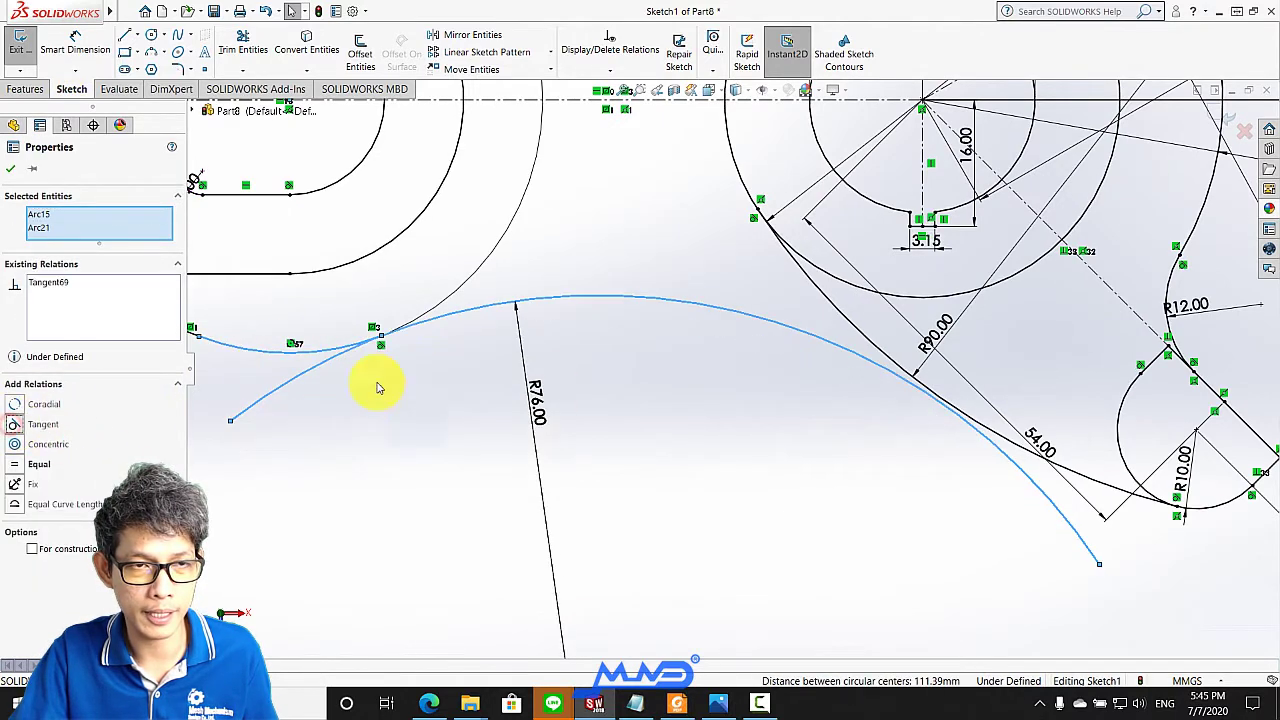
click(11, 168)
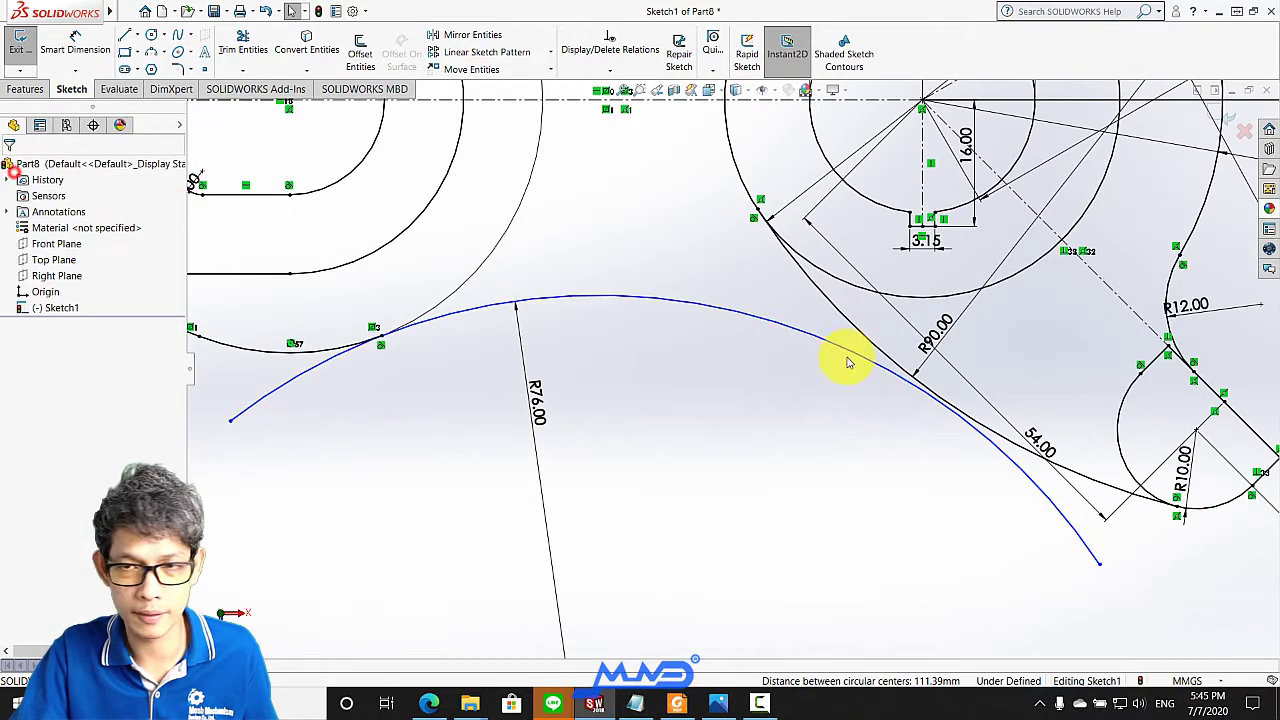
click(950, 415)
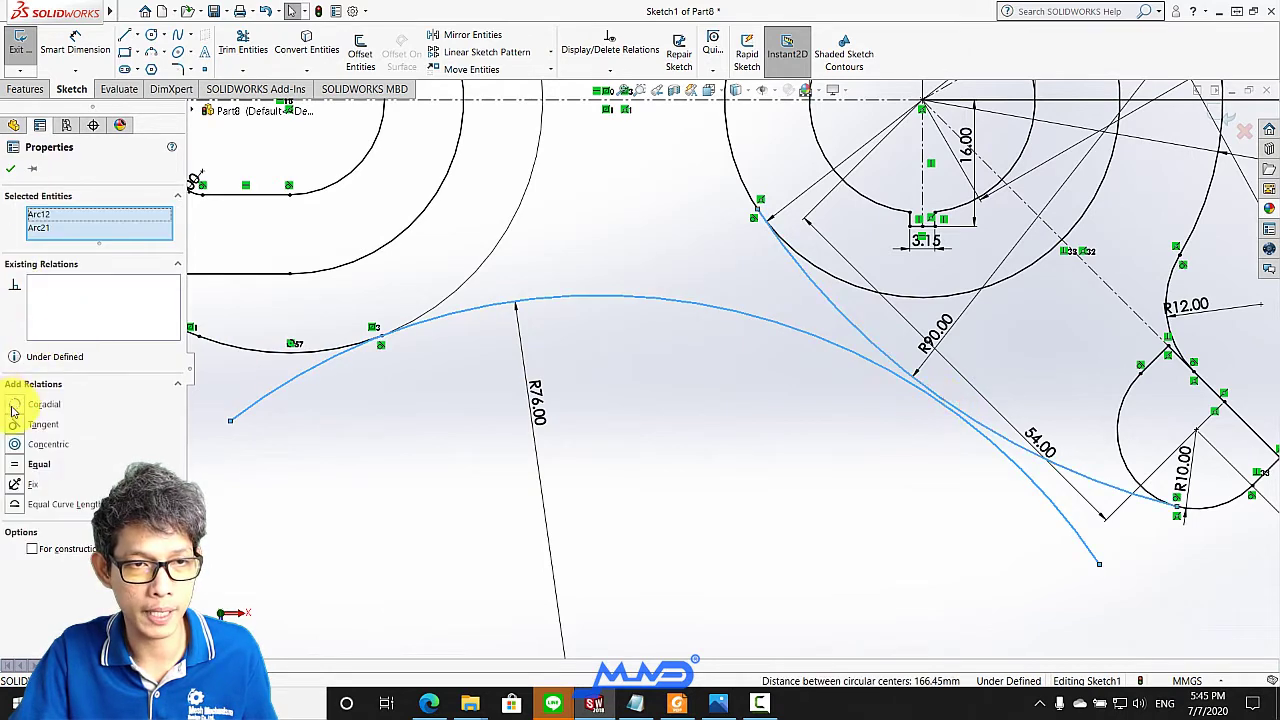
click(46, 424)
click(11, 172)
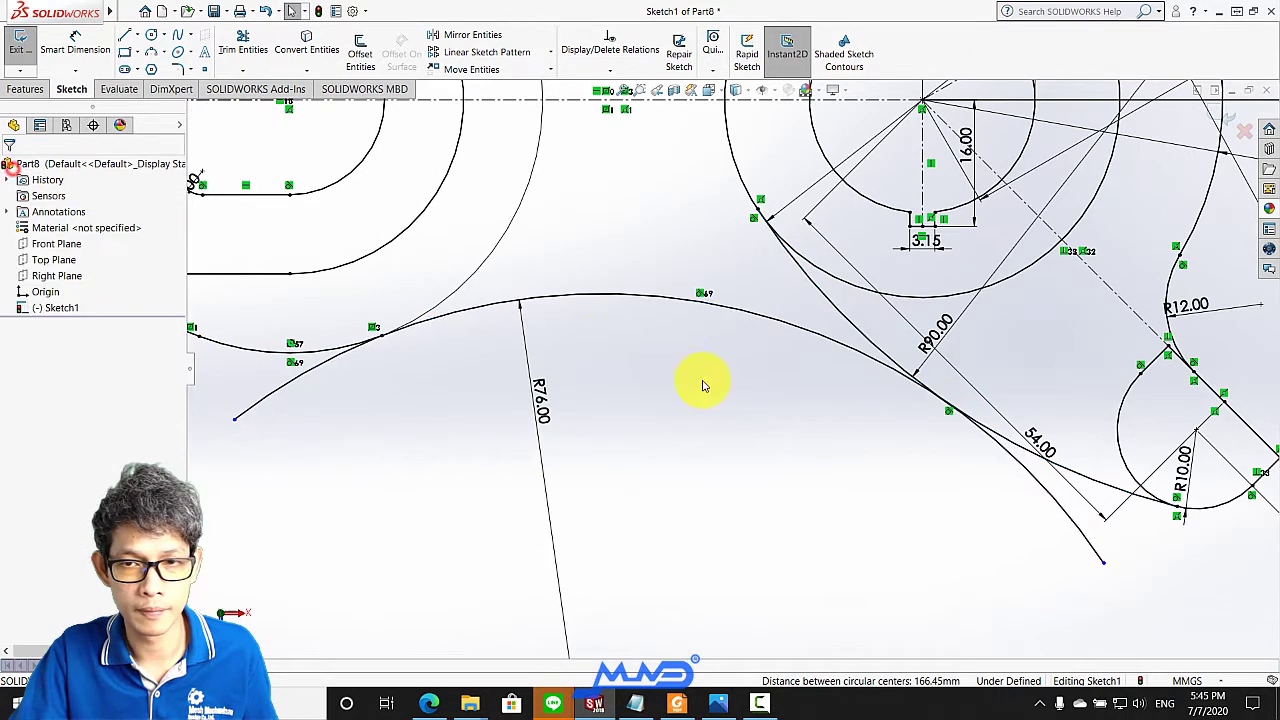
click(243, 45)
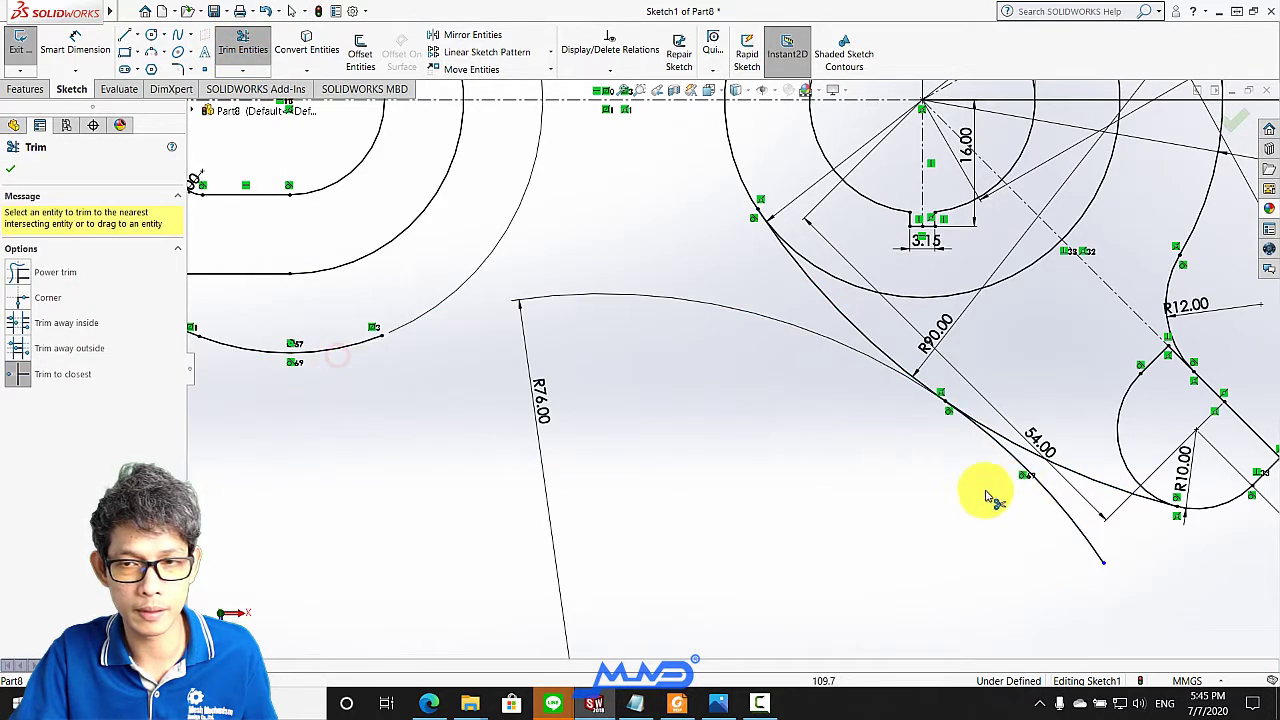
Trim across the new R76 arc, then undo the accidental trims
mouse_move(632, 405)
mouse_down()
mouse_move(1043, 509)
mouse_move(447, 357)
mouse_up()
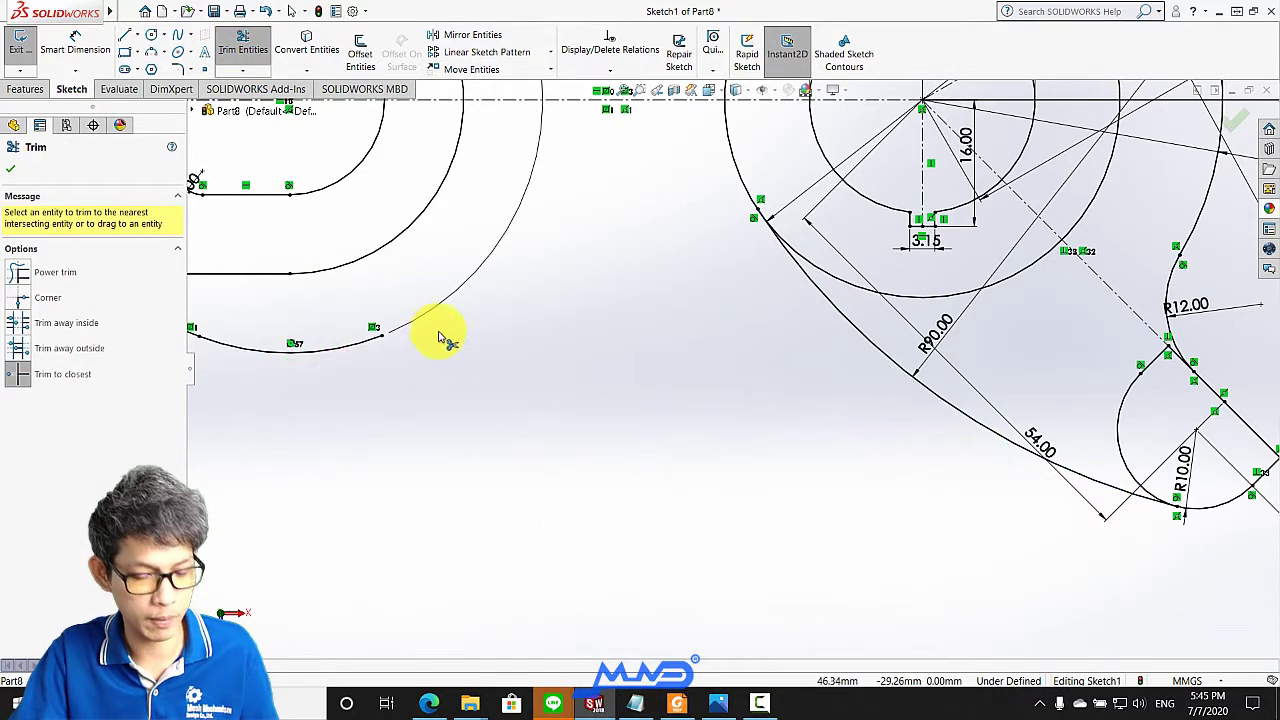
key(Escape)
key(ctrl+z)
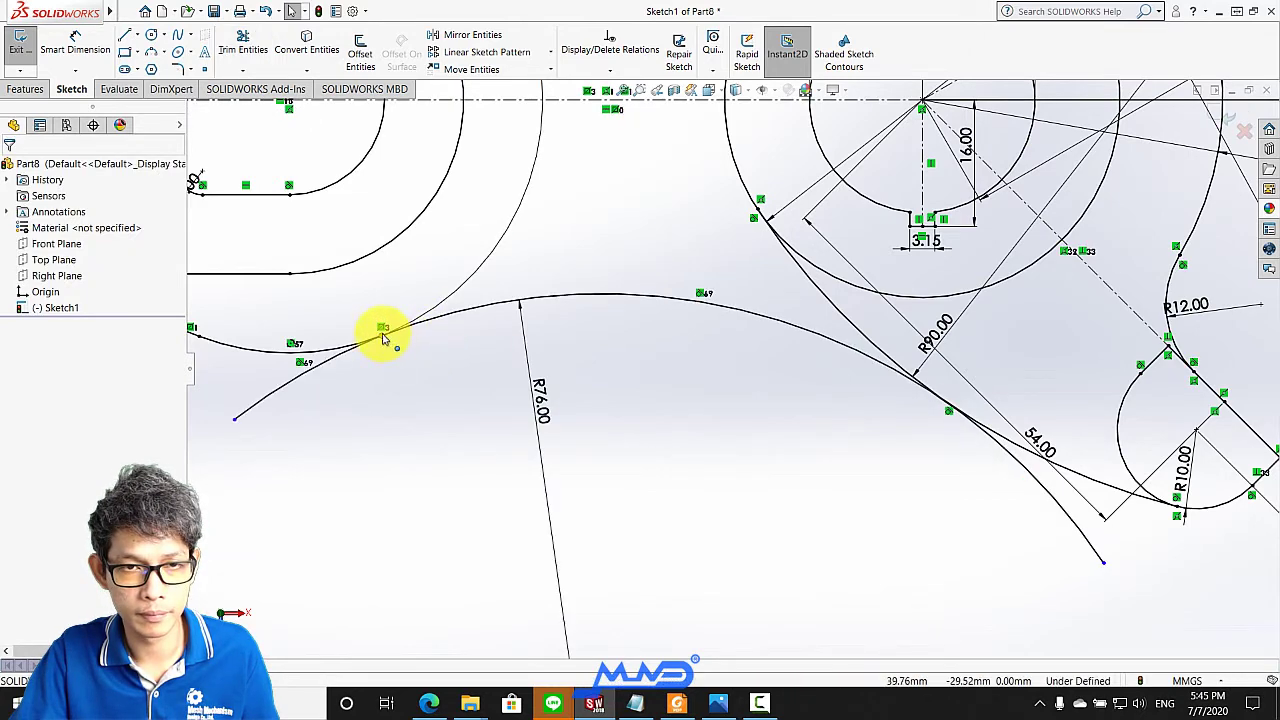
scroll(383, 338, down, 2)
Inspect the junction point between the R76 arc and the small arc
click(421, 343)
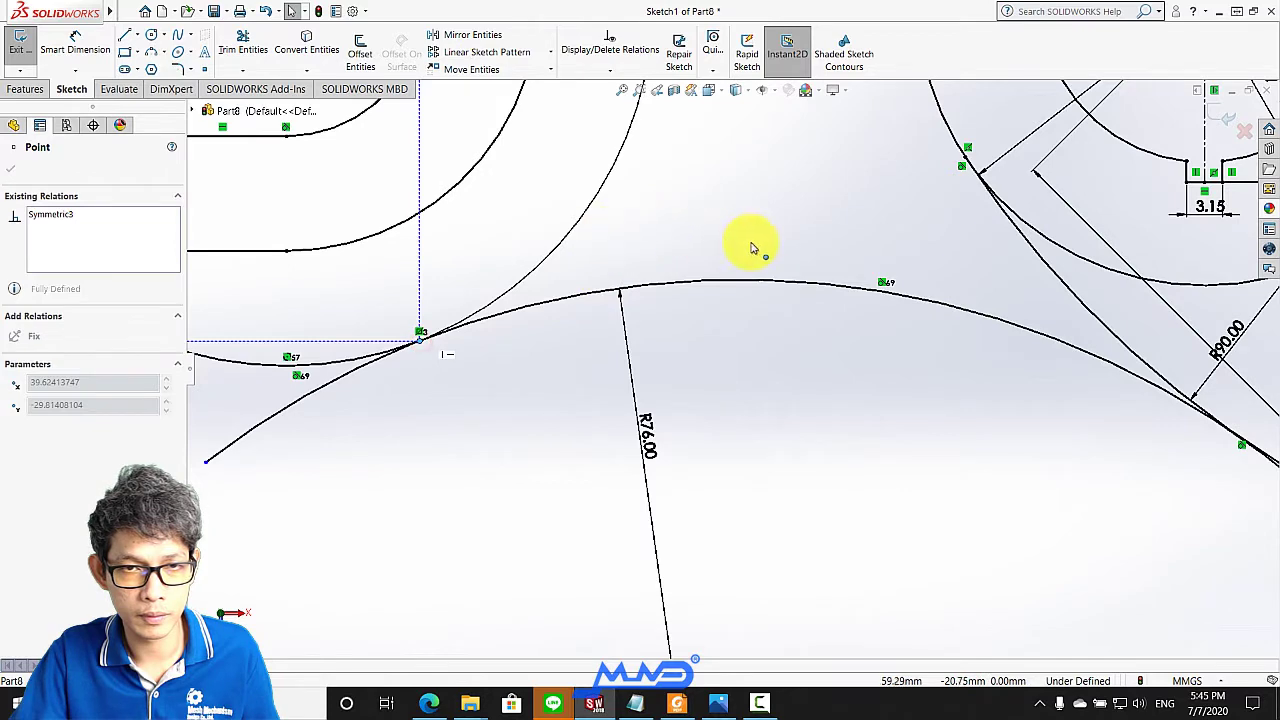
click(309, 289)
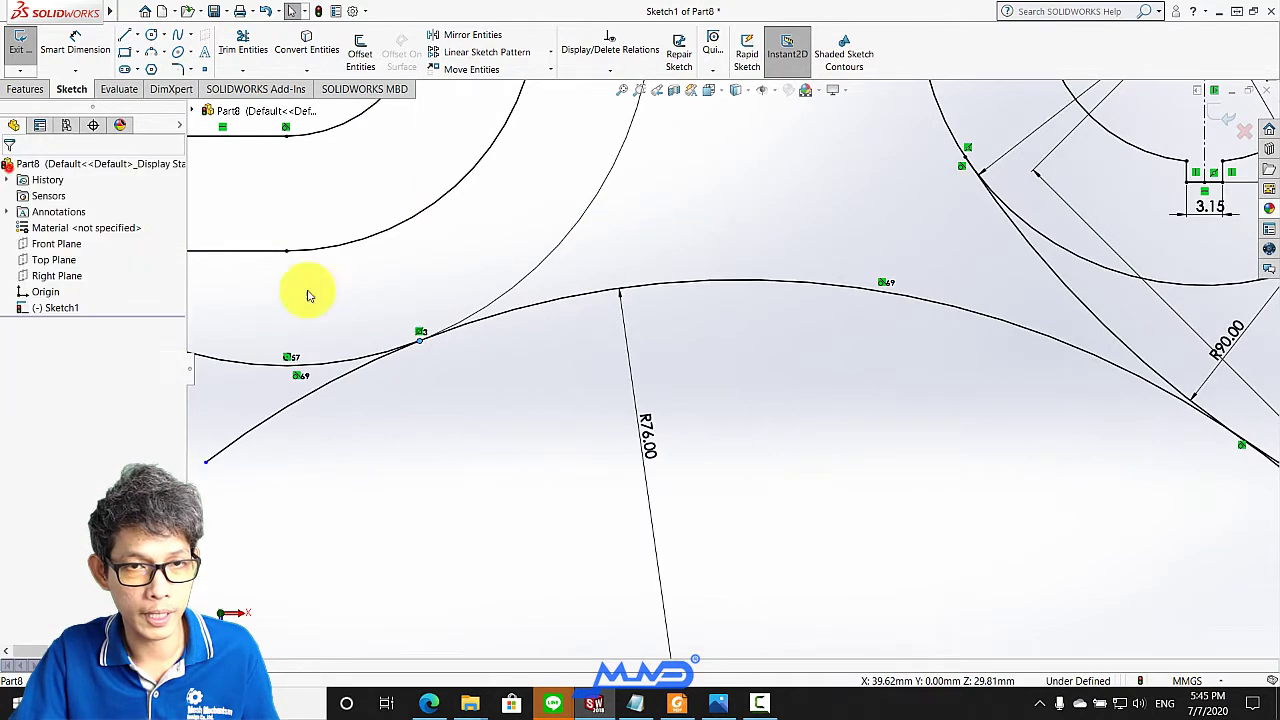
click(420, 343)
click(651, 223)
scroll(309, 366, down, 3)
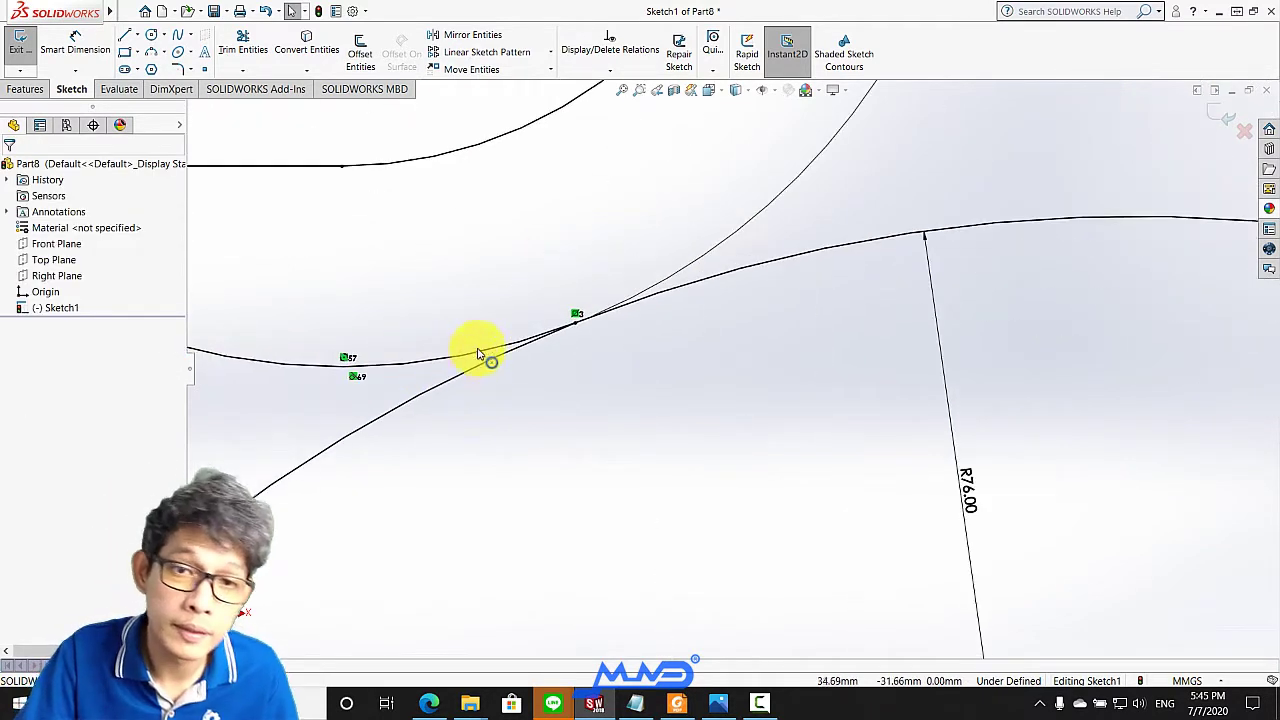
scroll(690, 288, down, 1)
scroll(680, 357, down, 2)
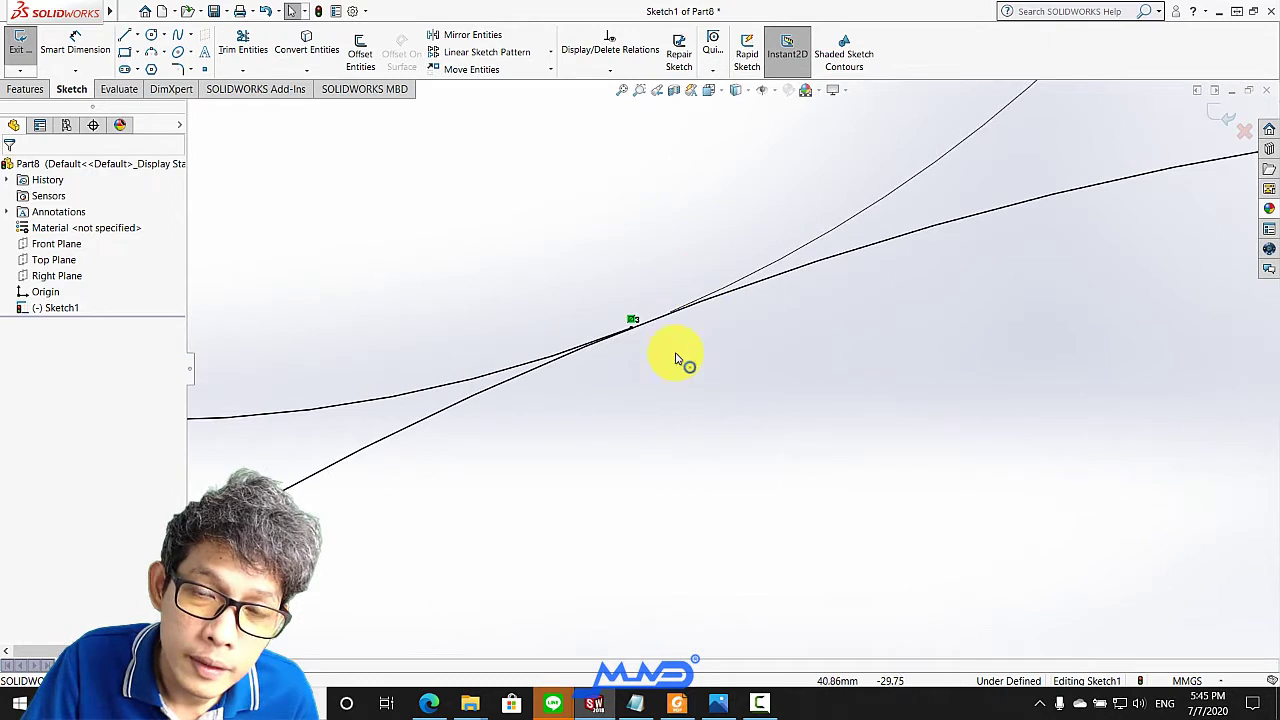
scroll(609, 346, up, 2)
Check the relations of the R76 and small arcs and test whether their junction moves
click(594, 364)
scroll(636, 345, down, 2)
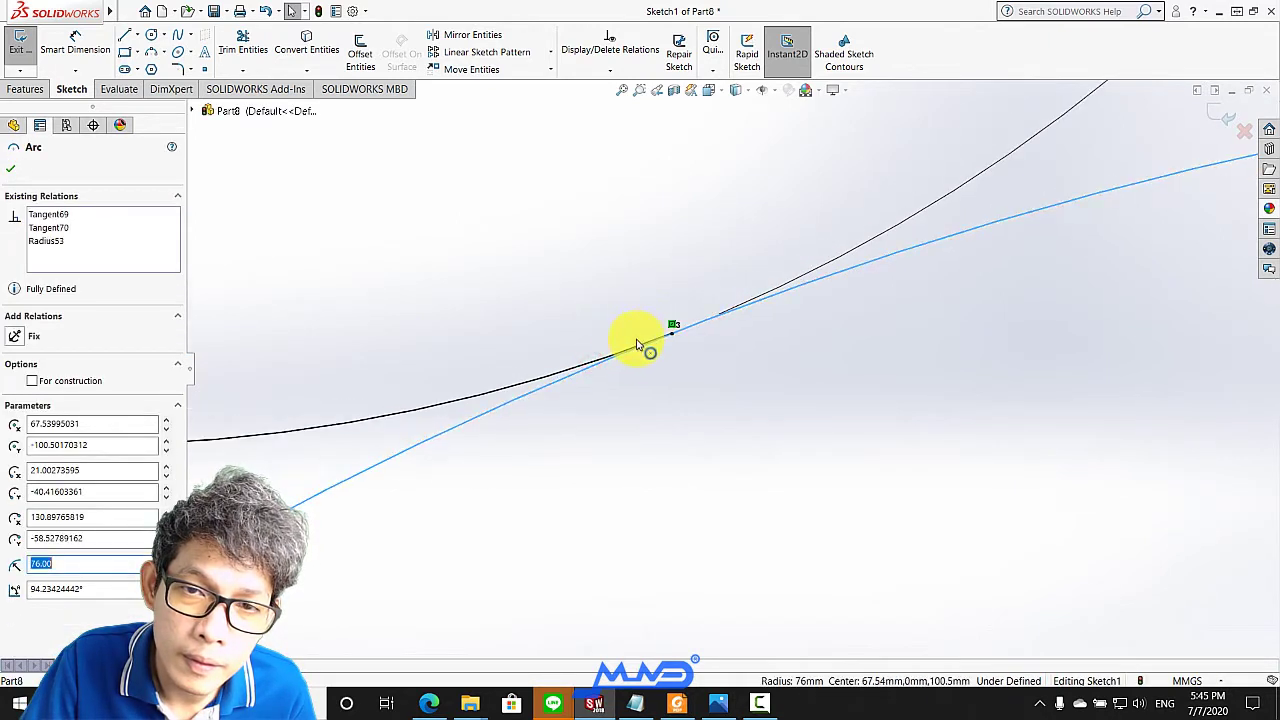
click(612, 351)
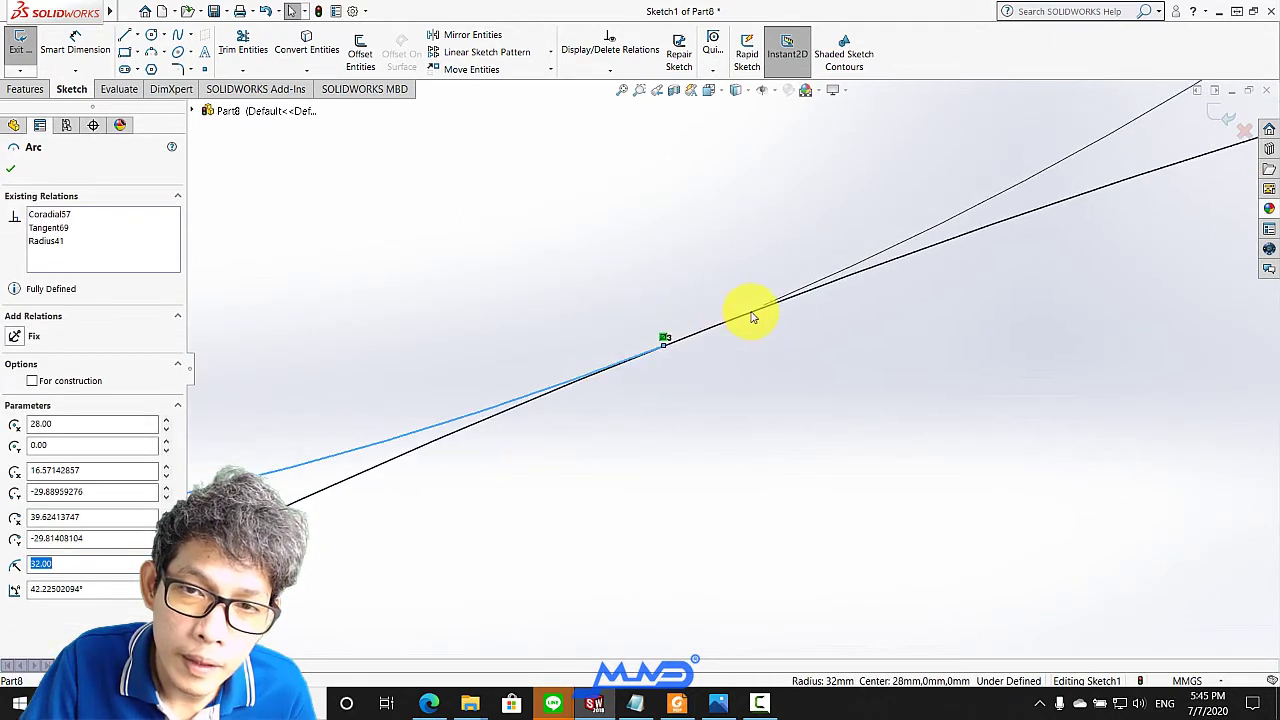
click(730, 326)
drag(664, 340, 694, 262)
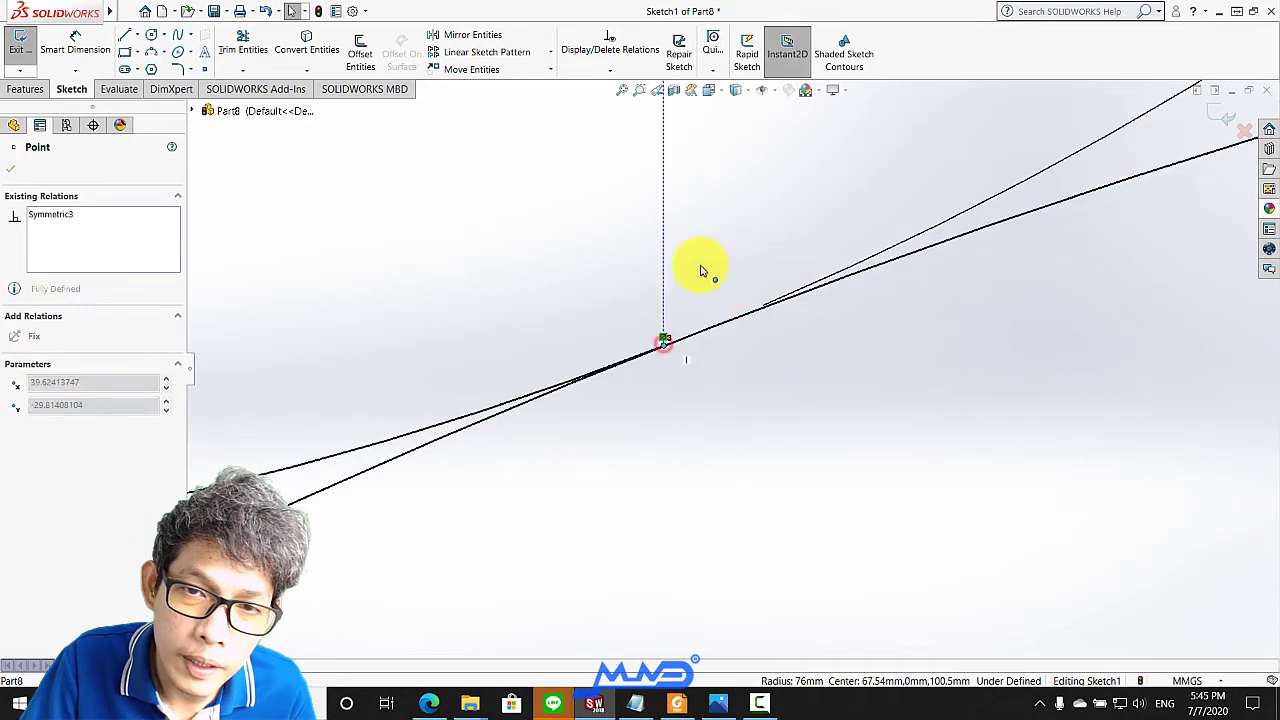
click(555, 379)
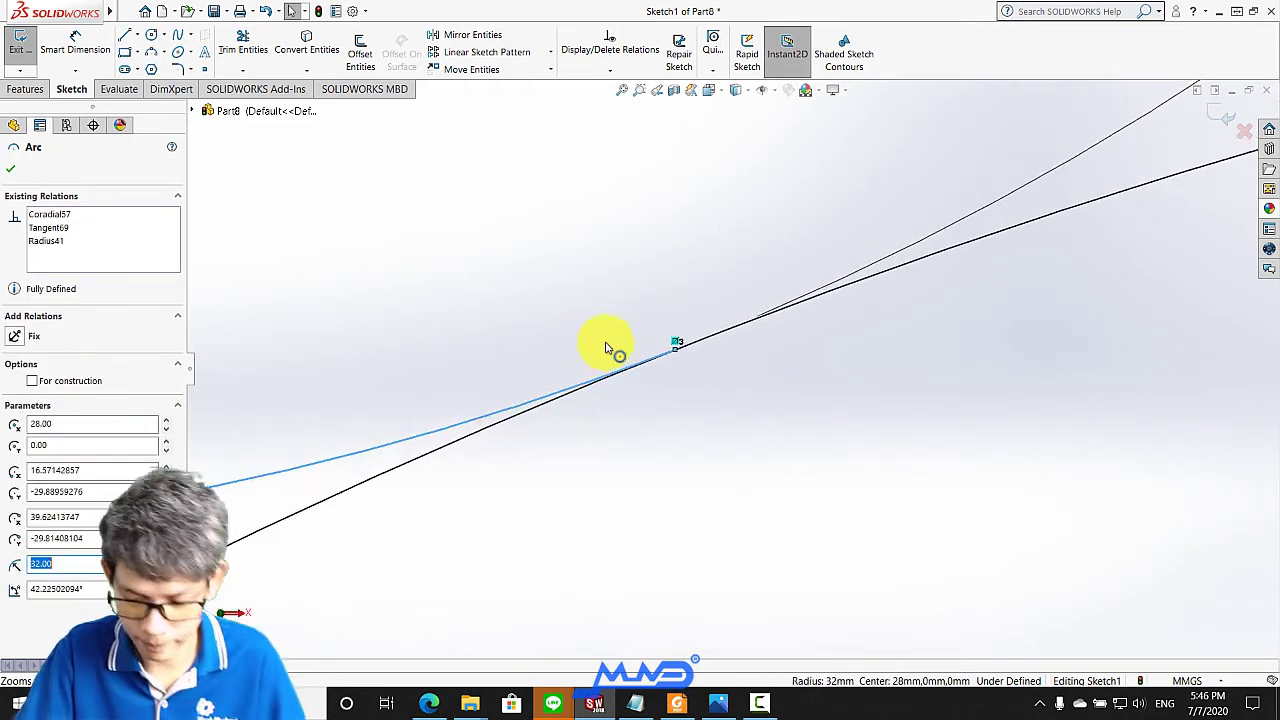
scroll(609, 340, down, 2)
scroll(611, 338, down, 2)
scroll(615, 338, up, 2)
scroll(614, 335, up, 2)
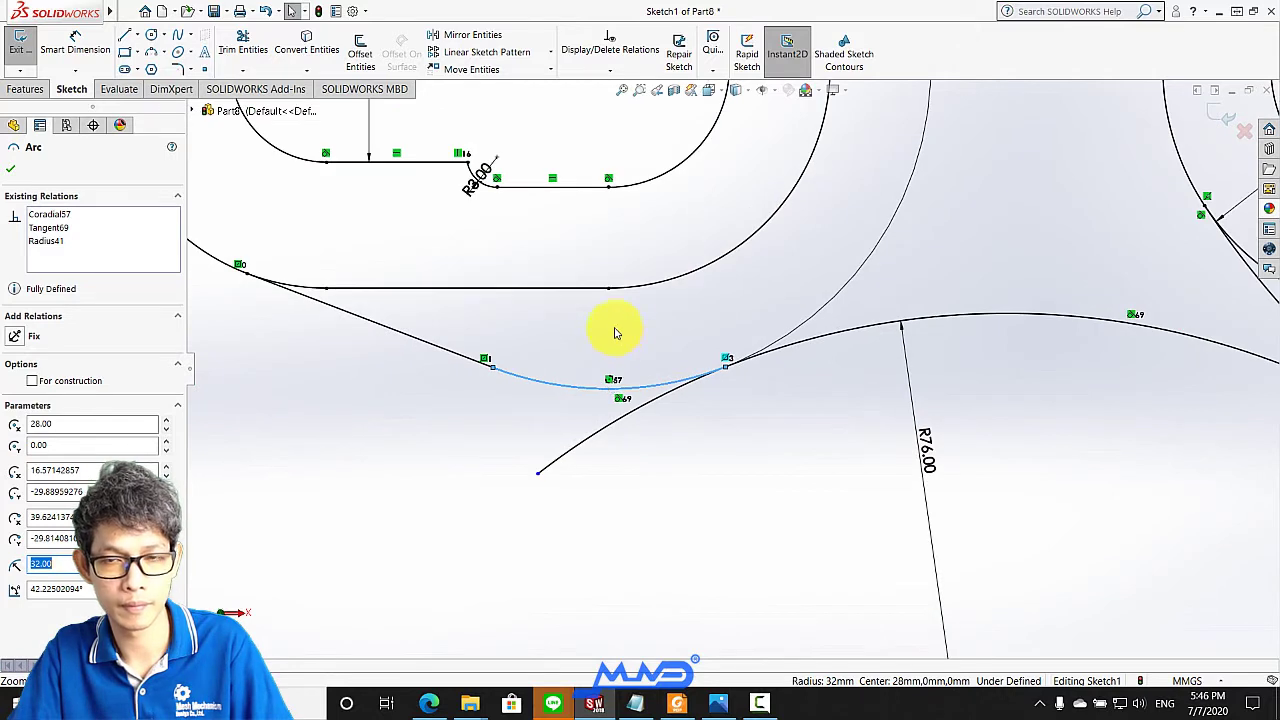
click(628, 324)
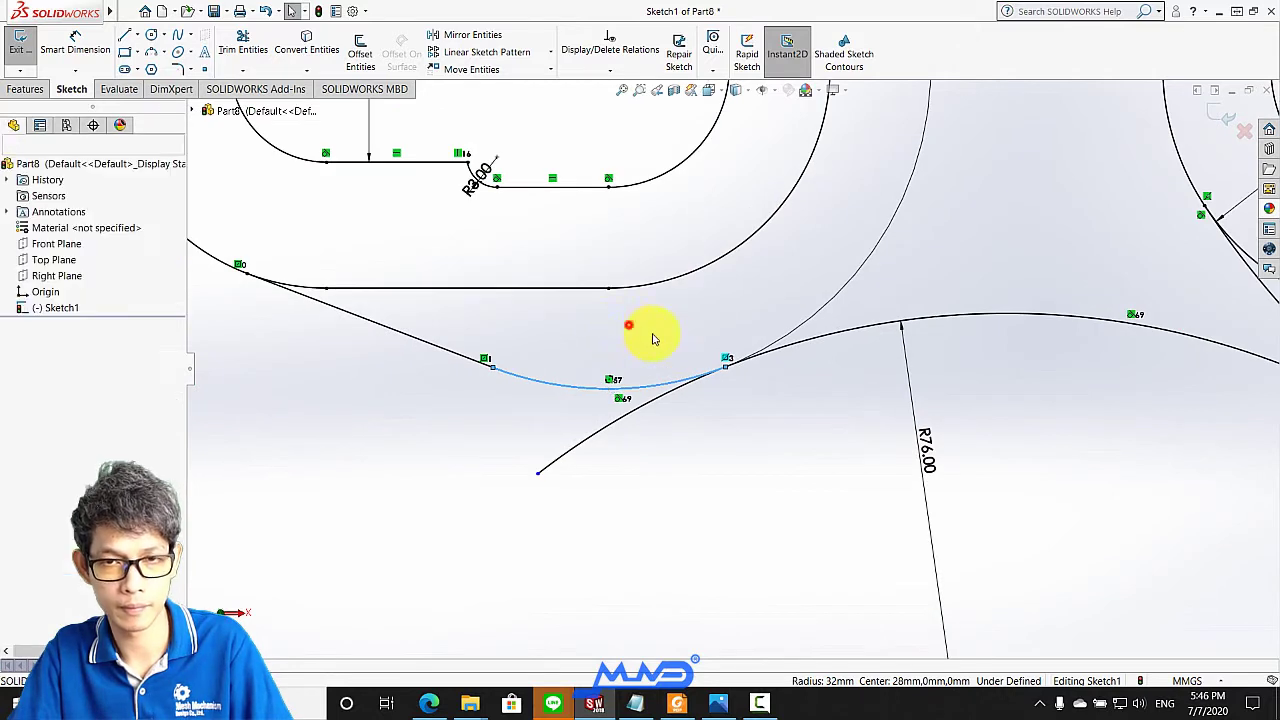
Examine the loose lower-left end point of the R76 arc
click(538, 475)
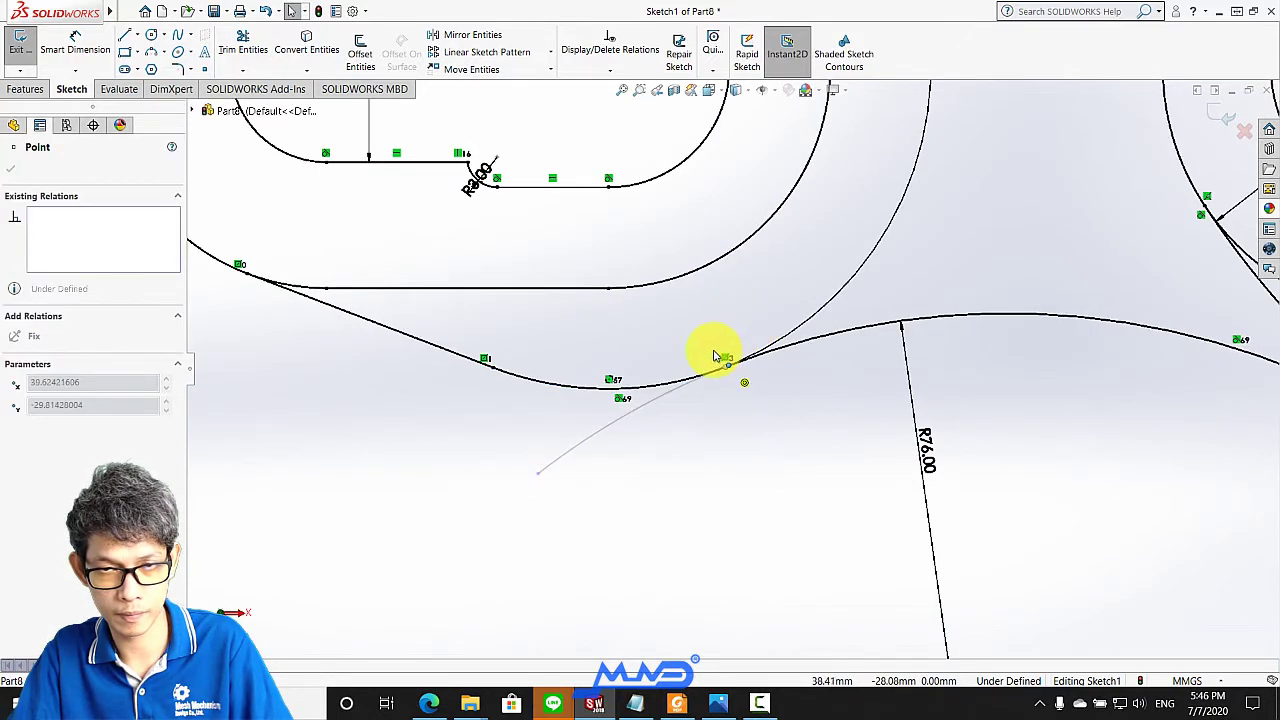
click(808, 408)
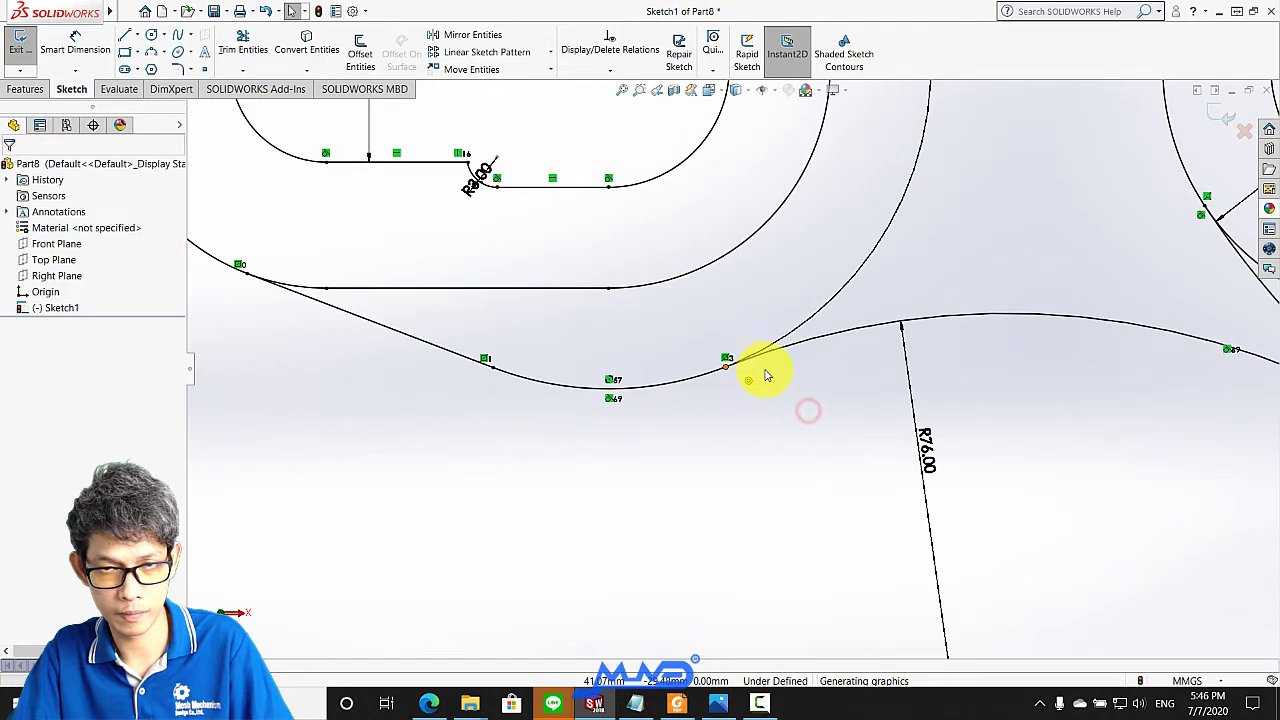
scroll(820, 391, up, 1)
scroll(822, 398, up, 1)
scroll(826, 392, up, 2)
scroll(760, 400, down, 1)
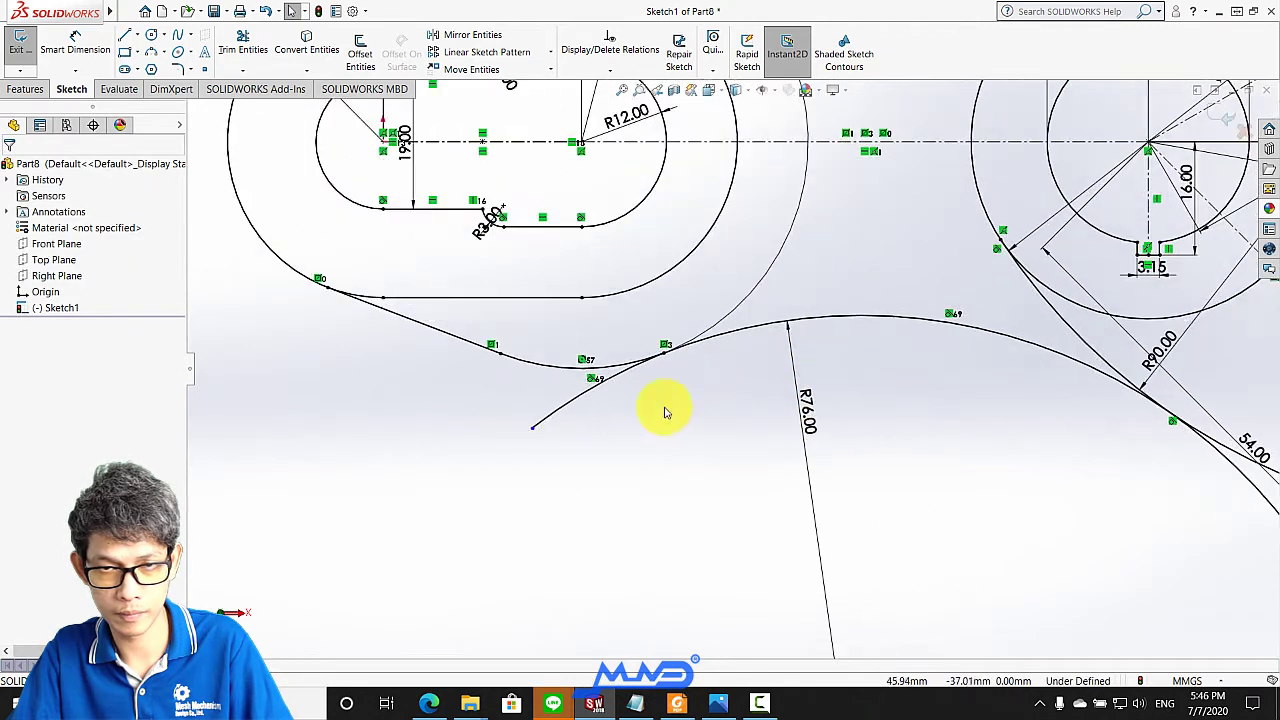
click(688, 443)
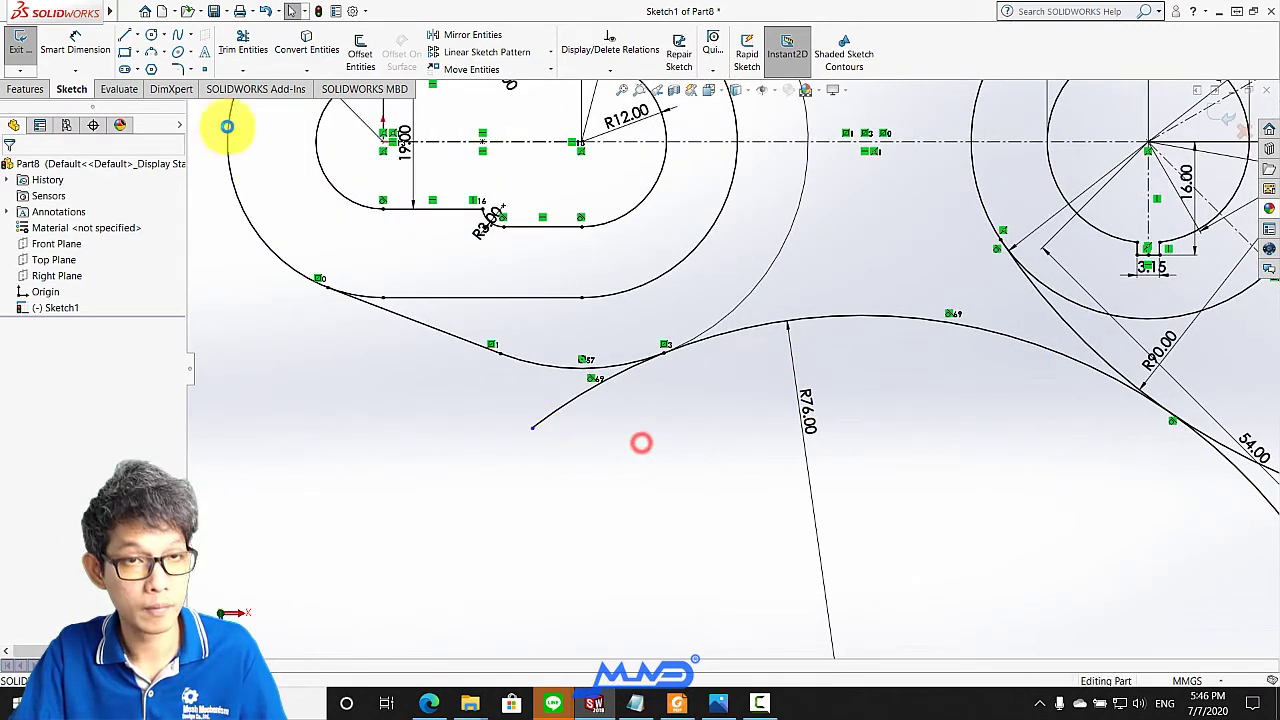
Exit the sketch, reopen Sketch1 for editing, and recheck the R76 arc's relations
key(ctrl+b)
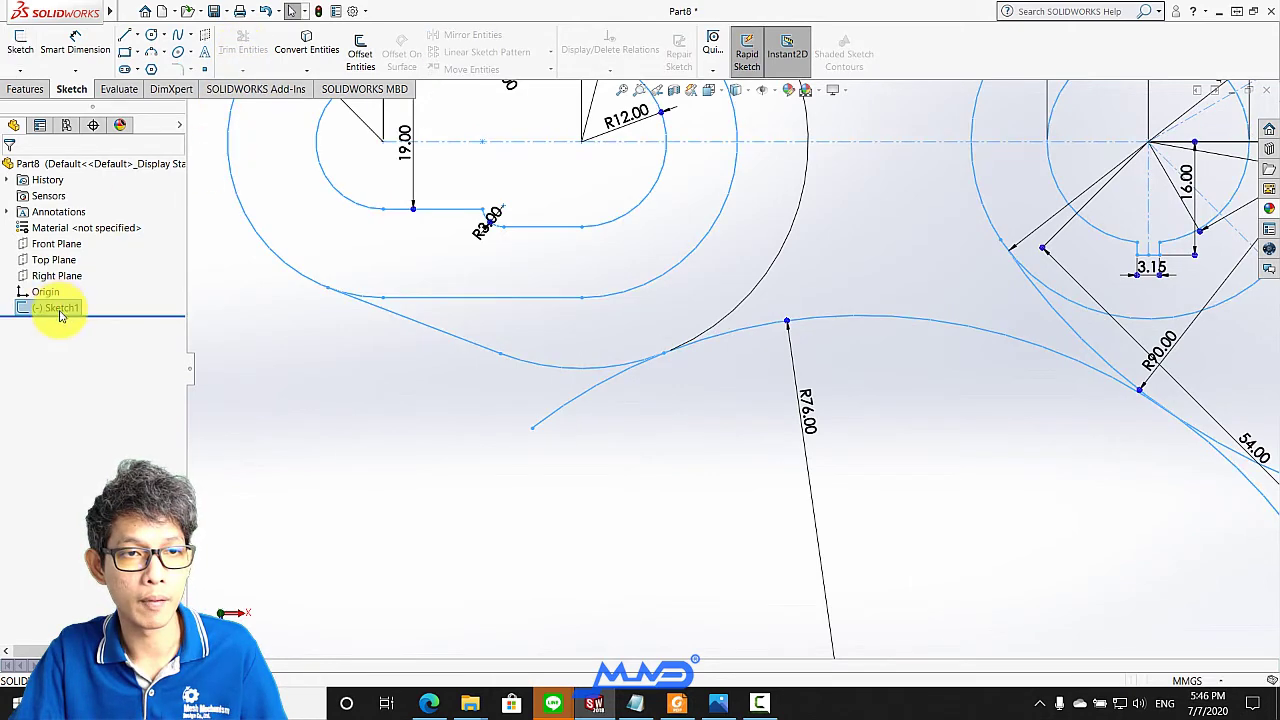
click(343, 286)
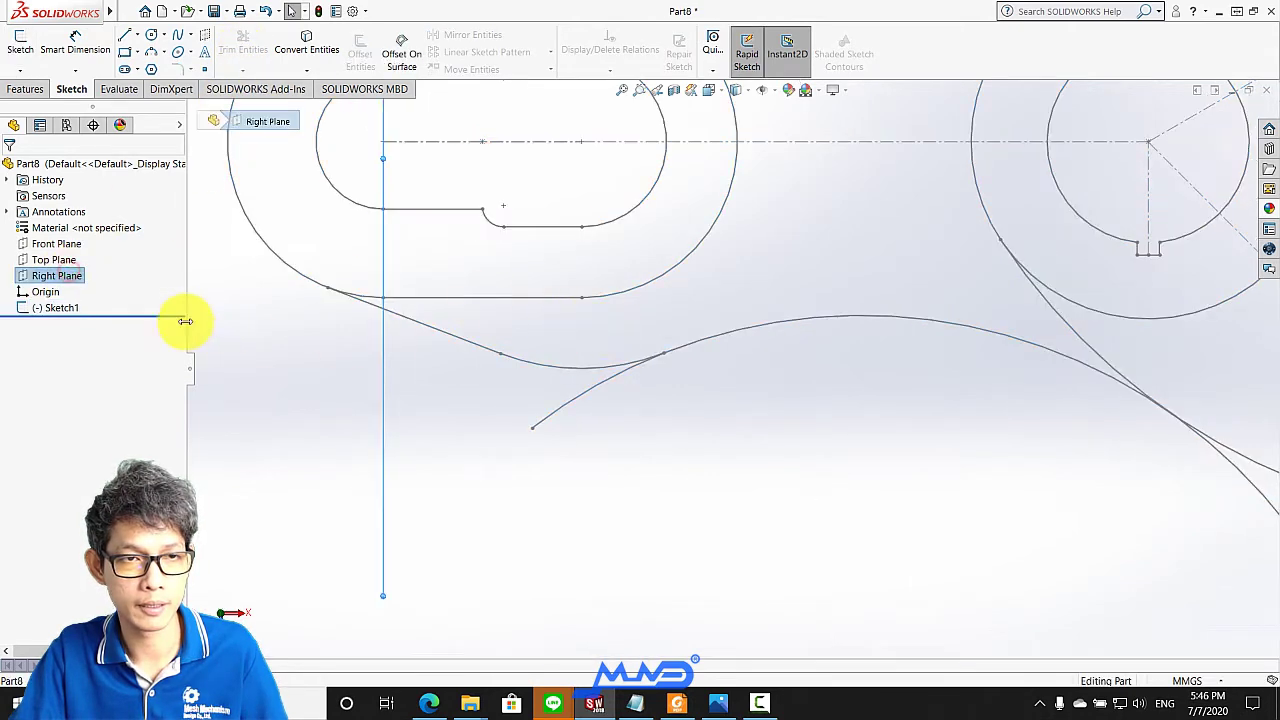
click(58, 308)
double_click(630, 369)
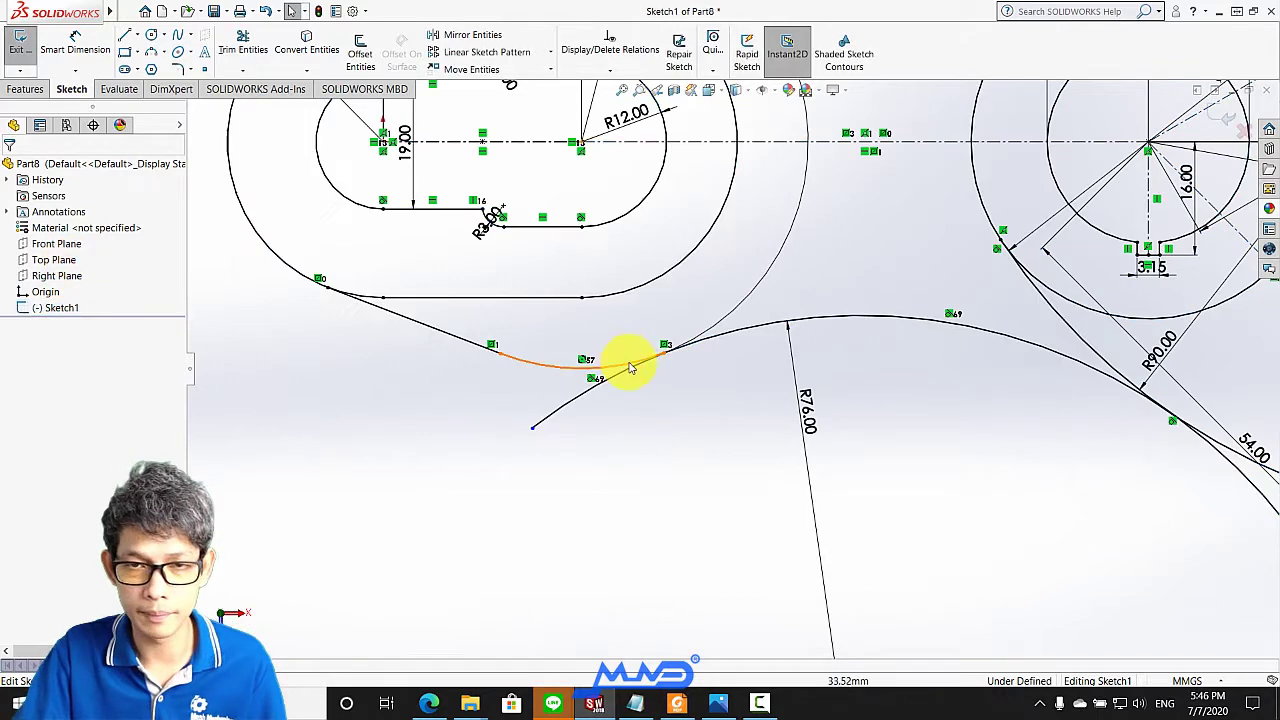
click(540, 420)
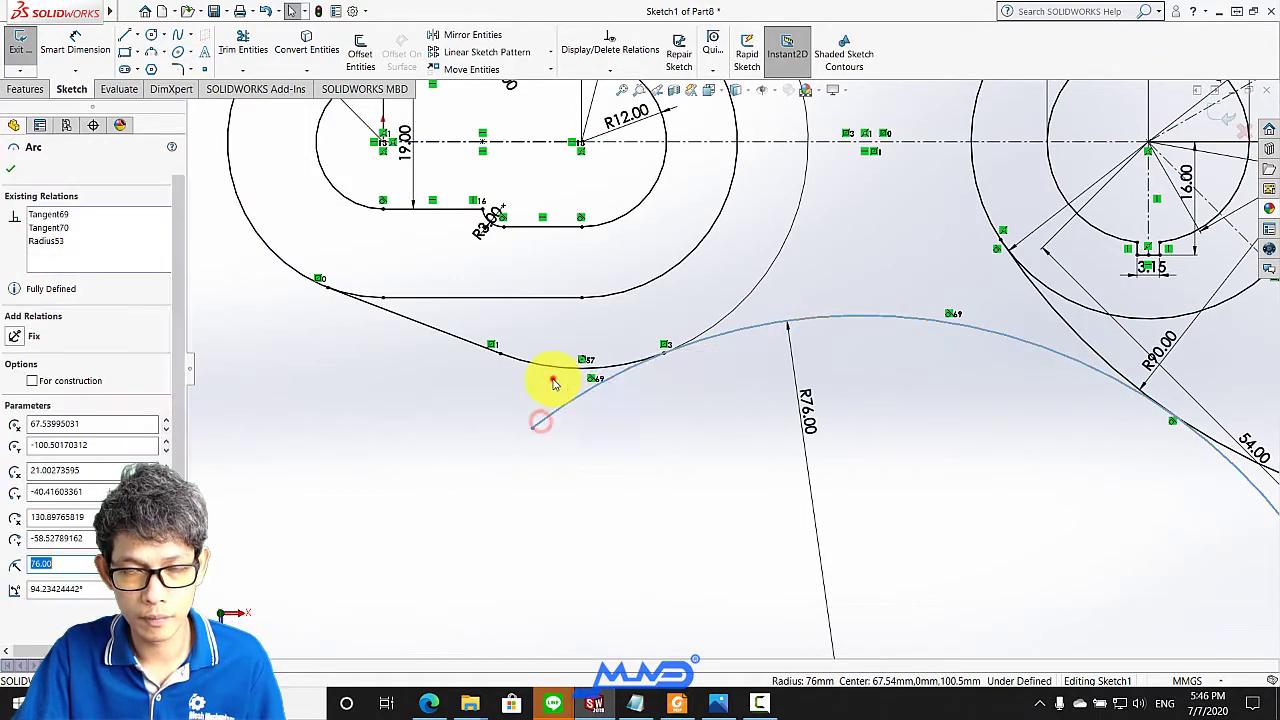
click(553, 378)
scroll(620, 390, up, 2)
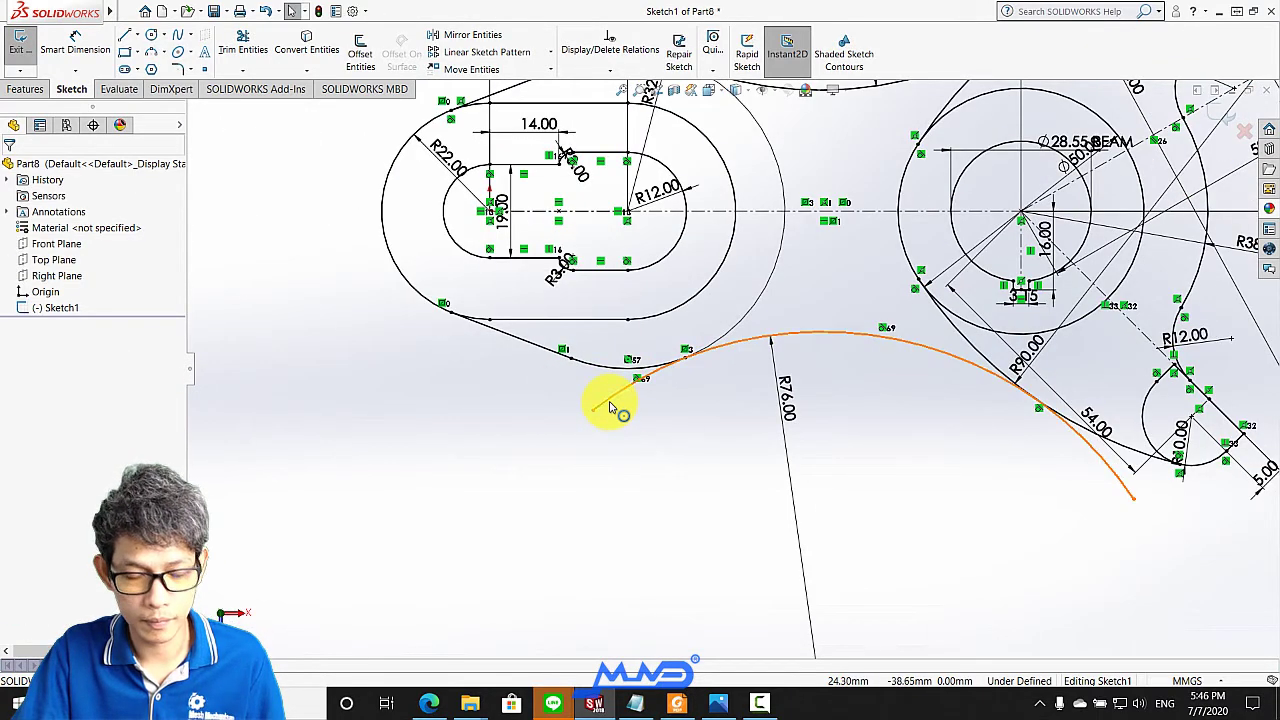
Trim the lower-left tail curve, then exit Trim and undo the trim
click(244, 46)
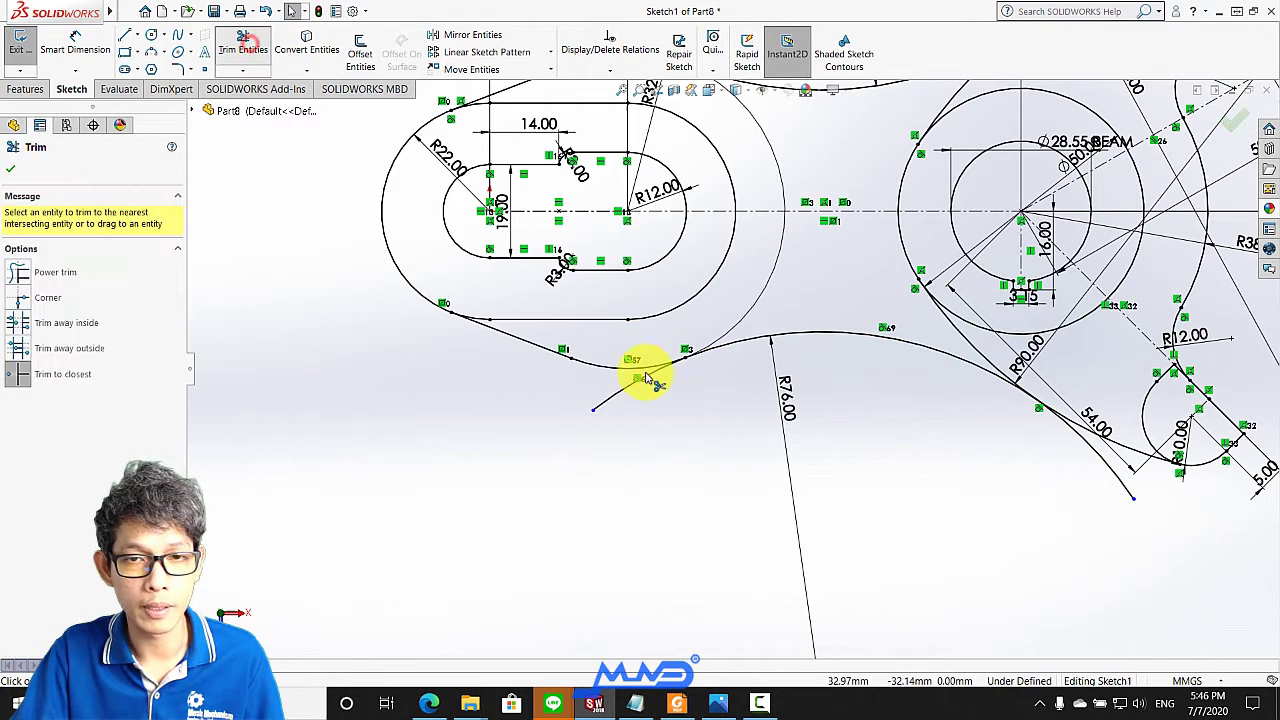
scroll(652, 378, down, 2)
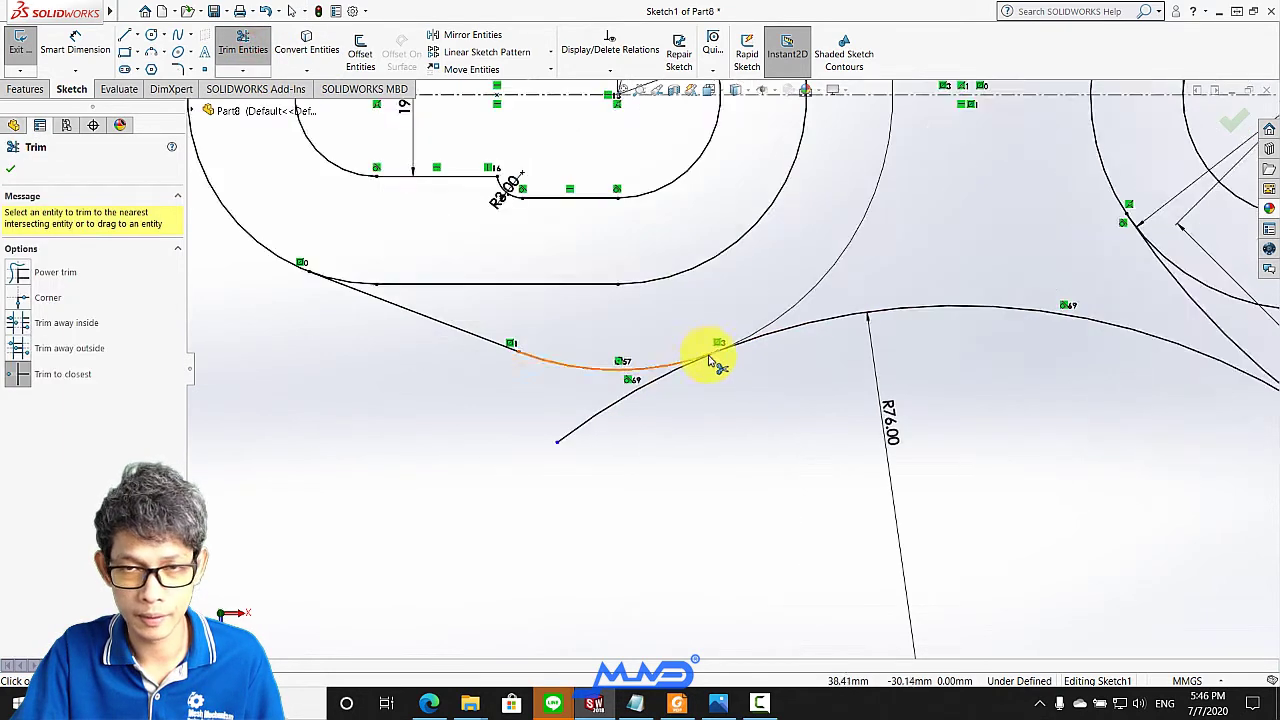
scroll(703, 354, down, 2)
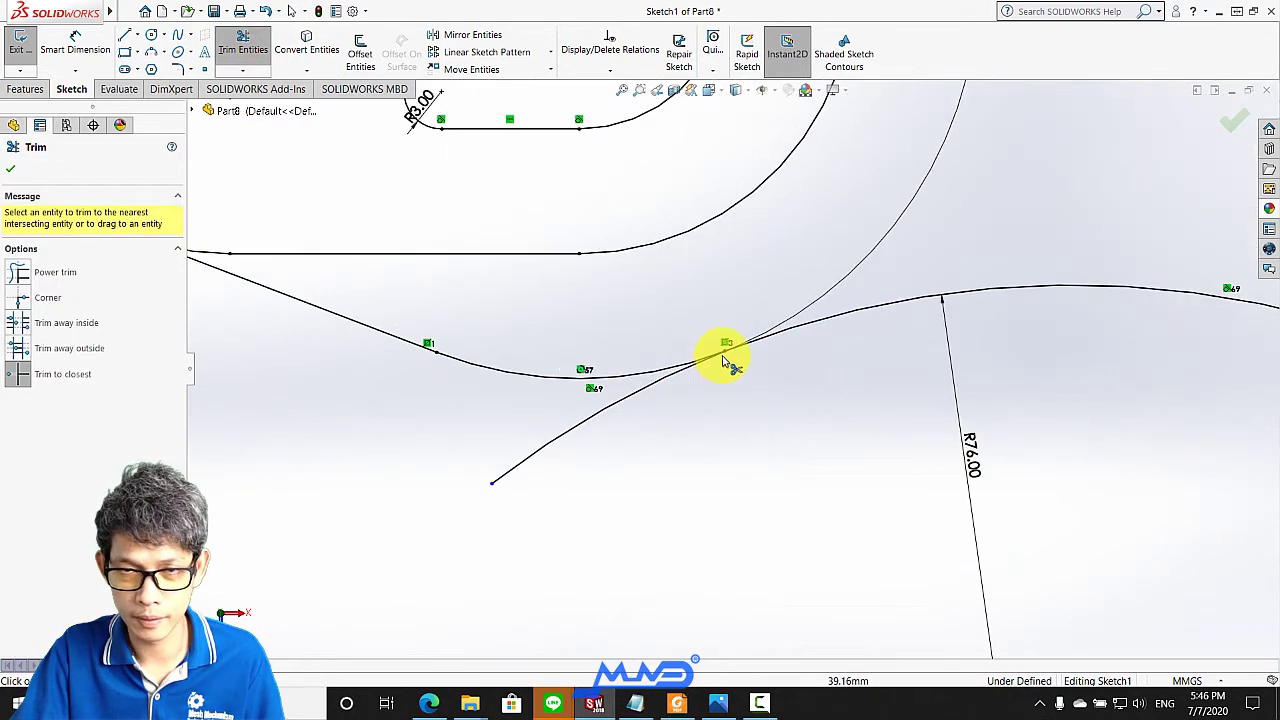
click(662, 383)
scroll(668, 378, up, 2)
scroll(760, 357, up, 2)
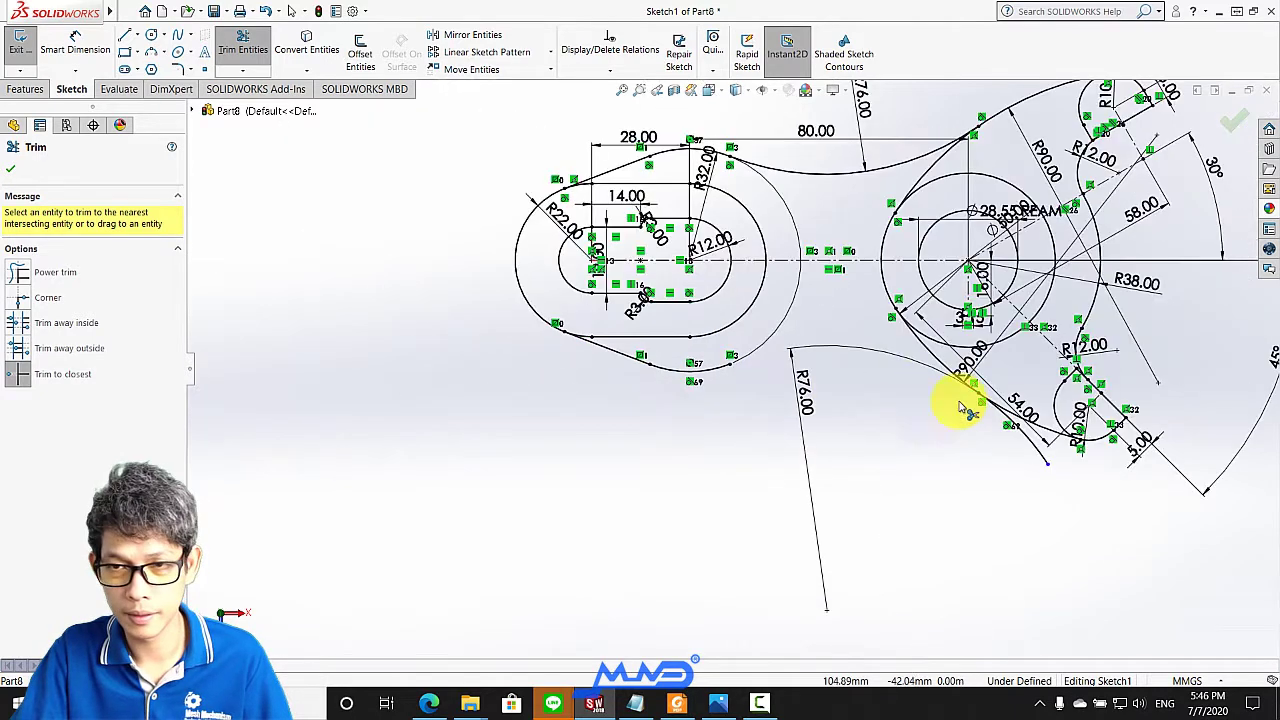
scroll(1018, 443, down, 2)
scroll(1029, 443, down, 1)
key(Escape)
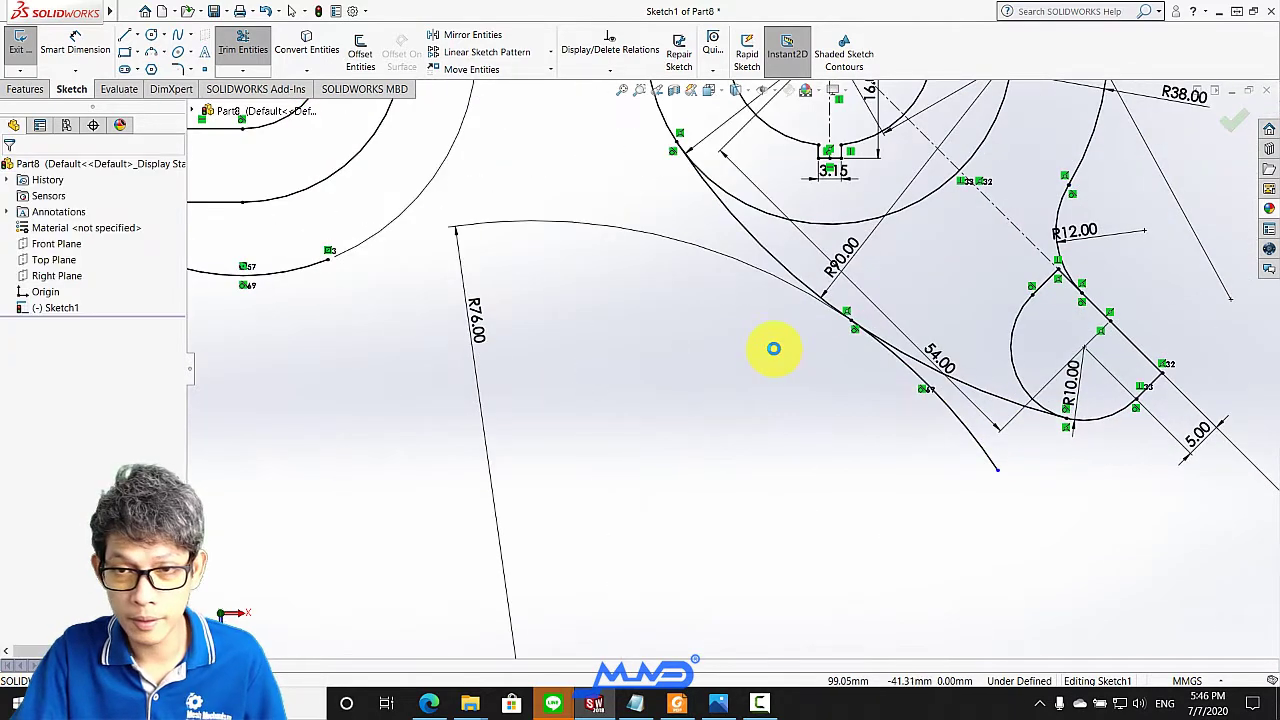
key(ctrl+z)
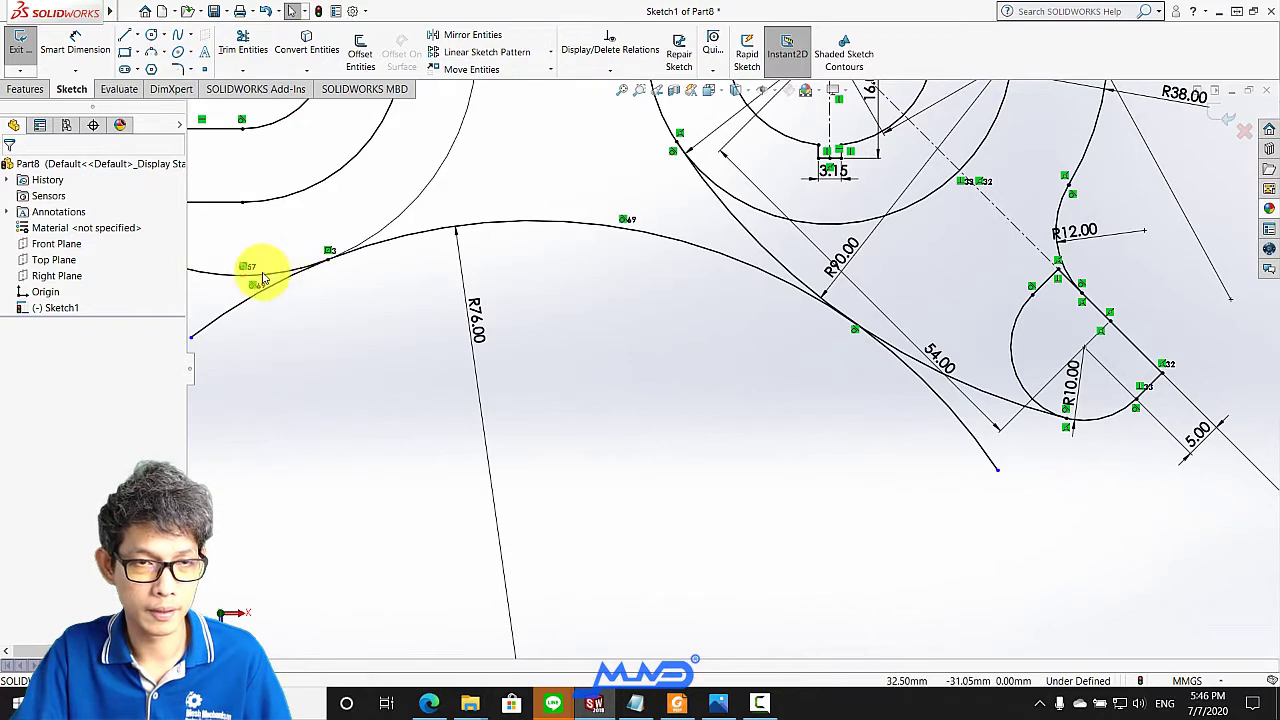
Delete the dimensioned R32 blend arc below the slot, confirming the deletion
click(243, 272)
key(Delete)
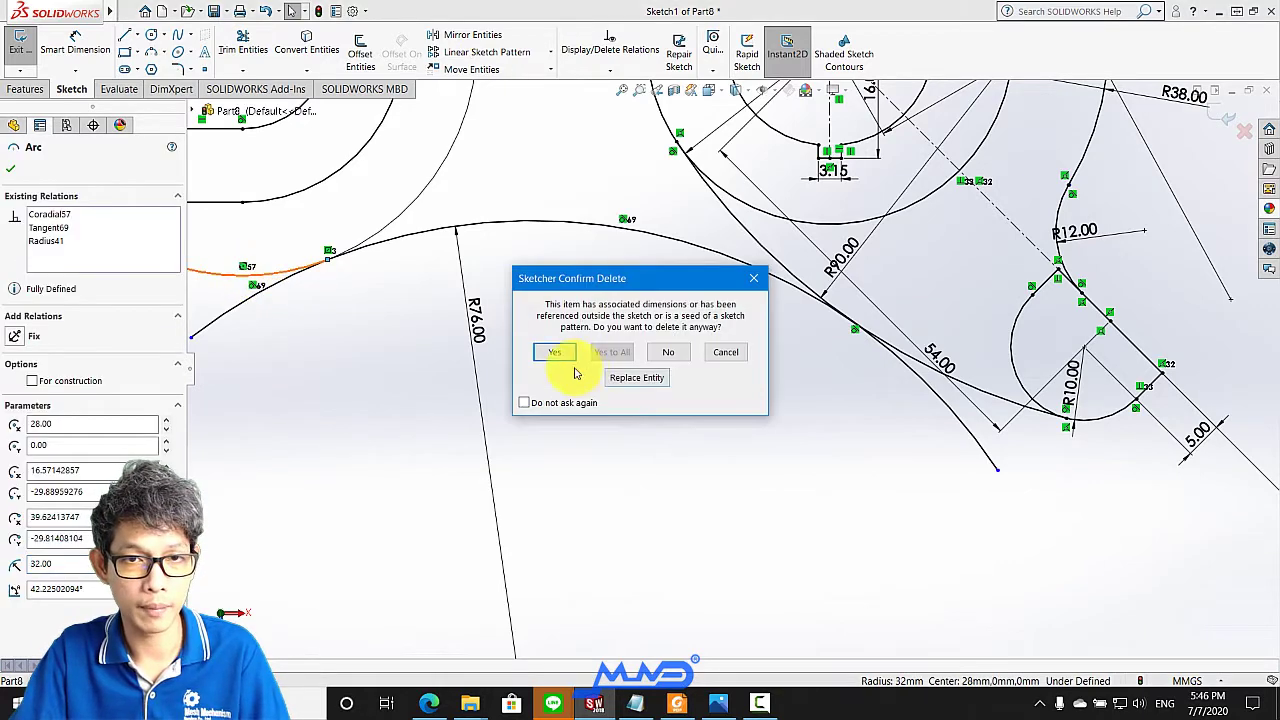
click(537, 348)
scroll(537, 348, up, 1)
scroll(320, 240, up, 2)
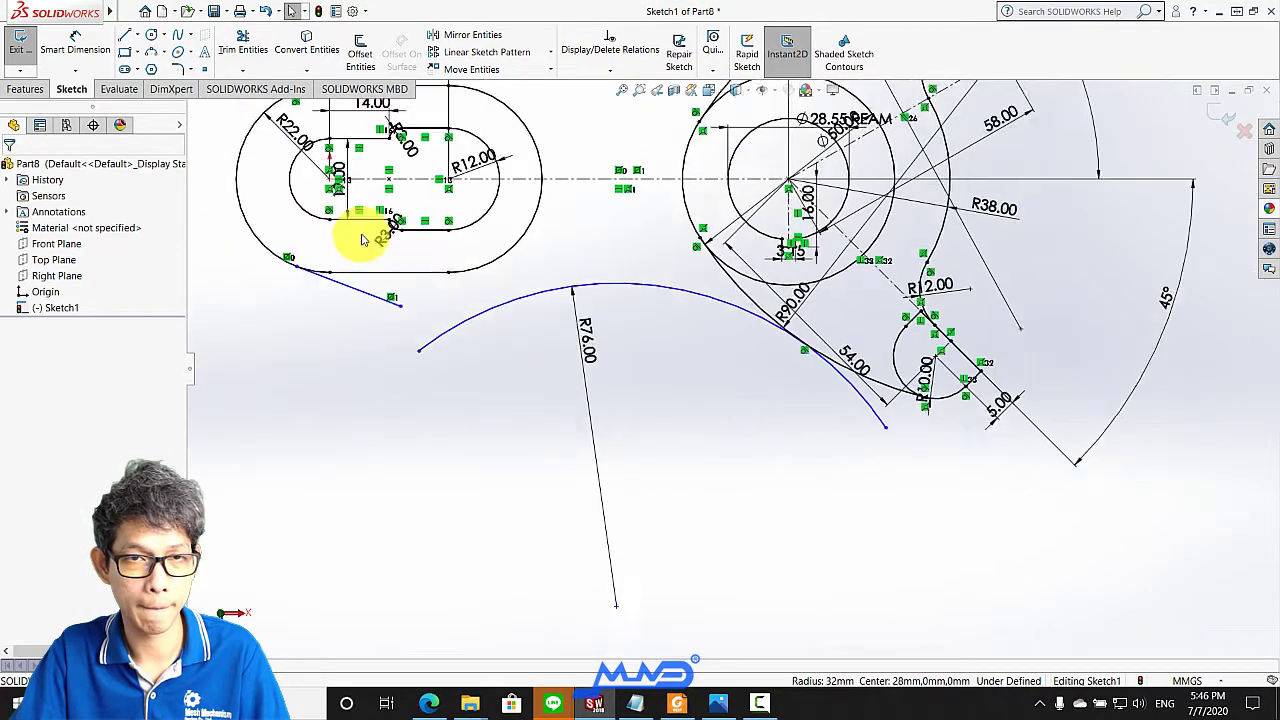
click(80, 68)
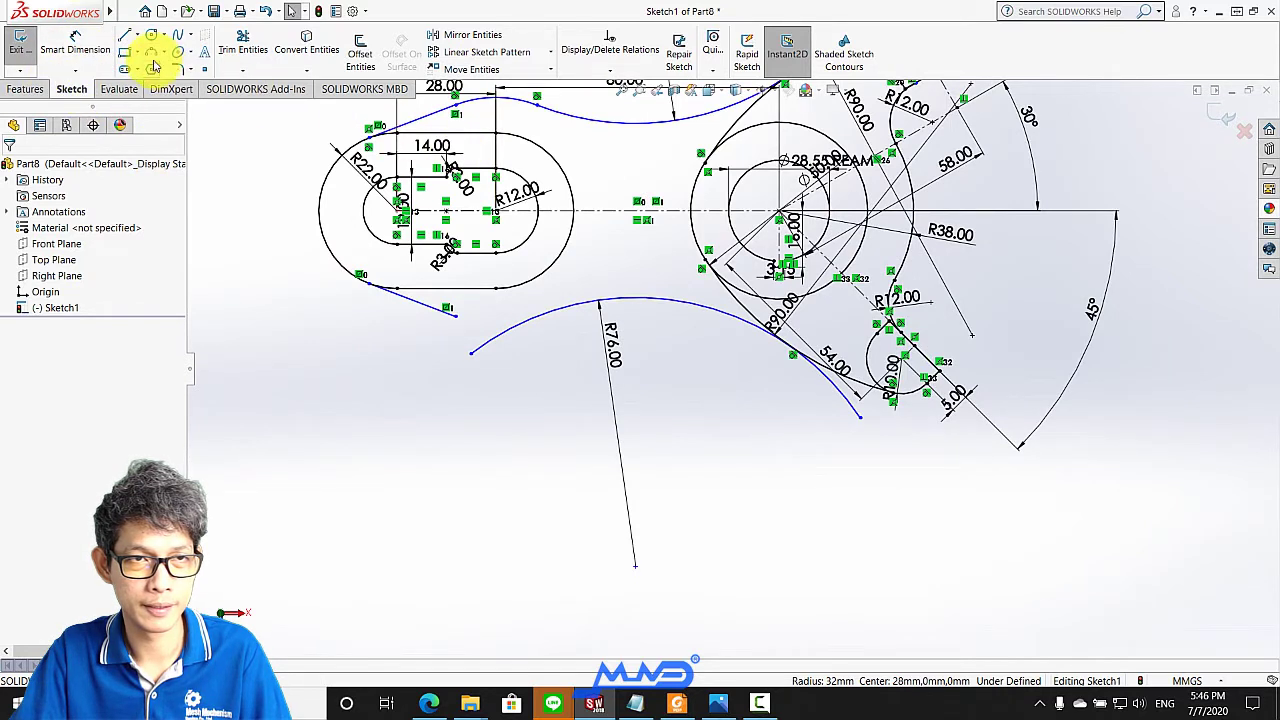
Draw a circle centred on the R12 arc centre and tangent to the R76 arc
click(150, 38)
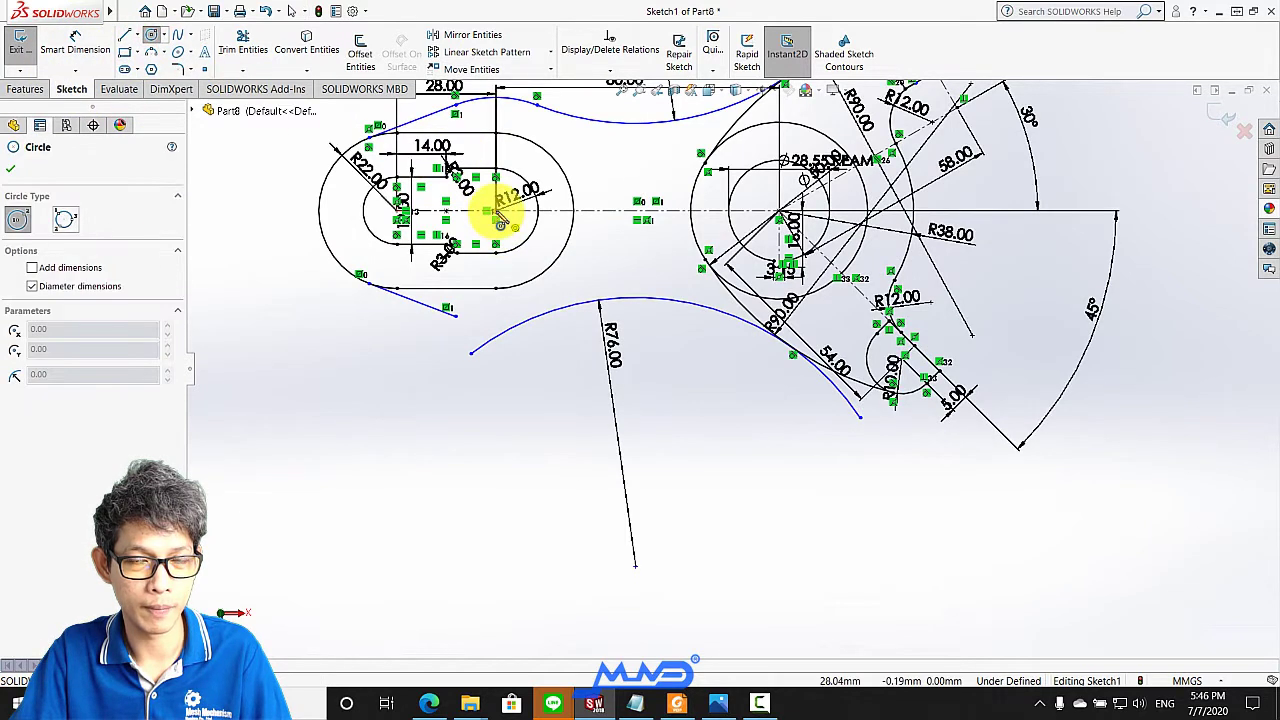
click(498, 213)
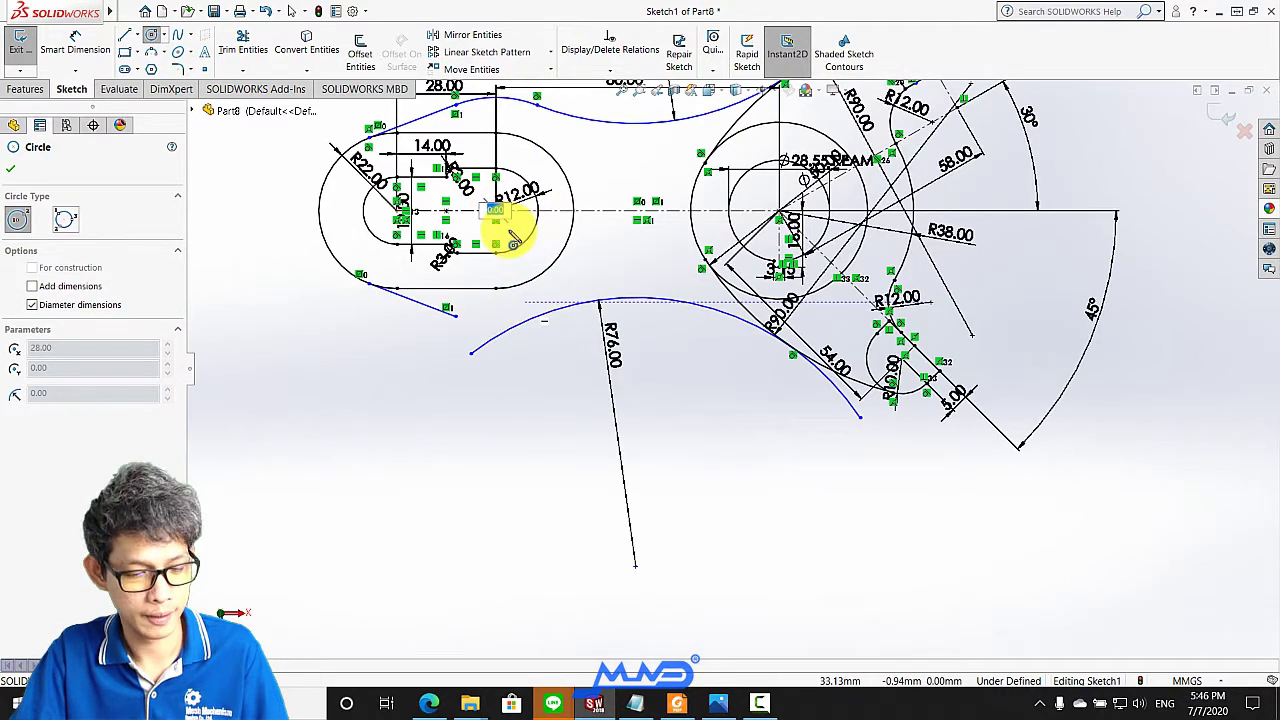
scroll(480, 205, down, 1)
click(150, 38)
click(150, 38)
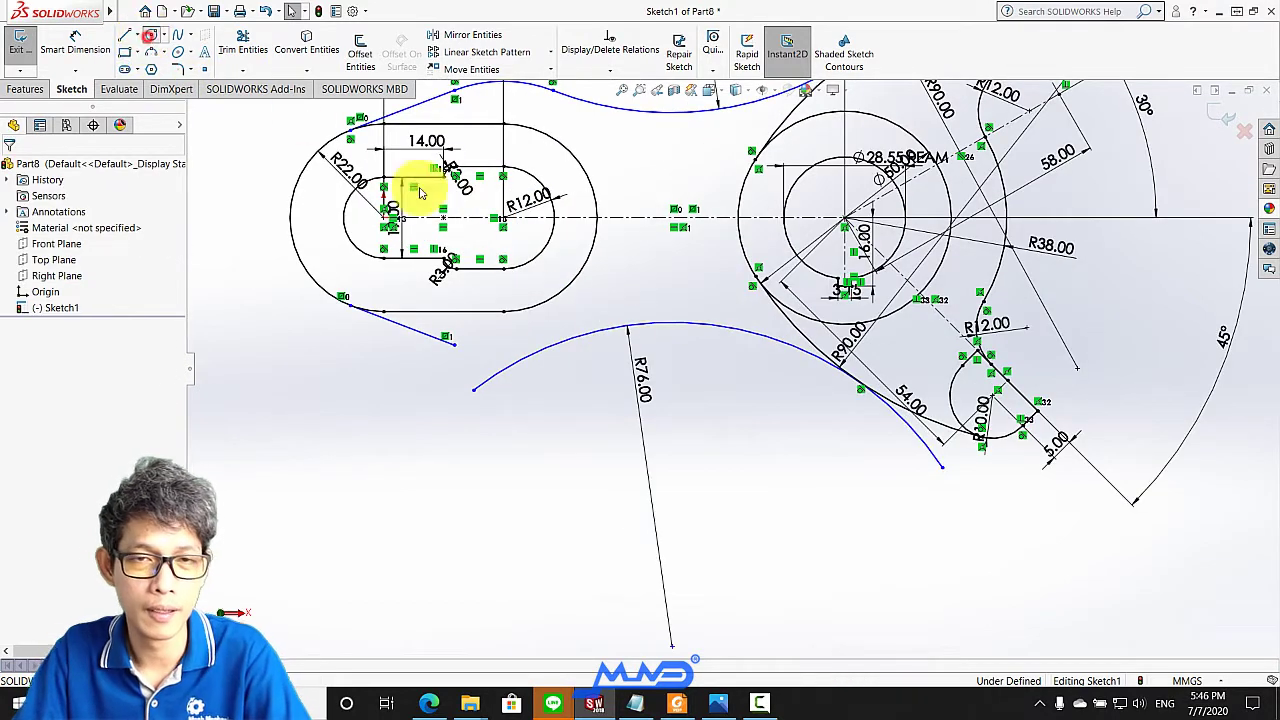
scroll(523, 233, down, 1)
click(515, 230)
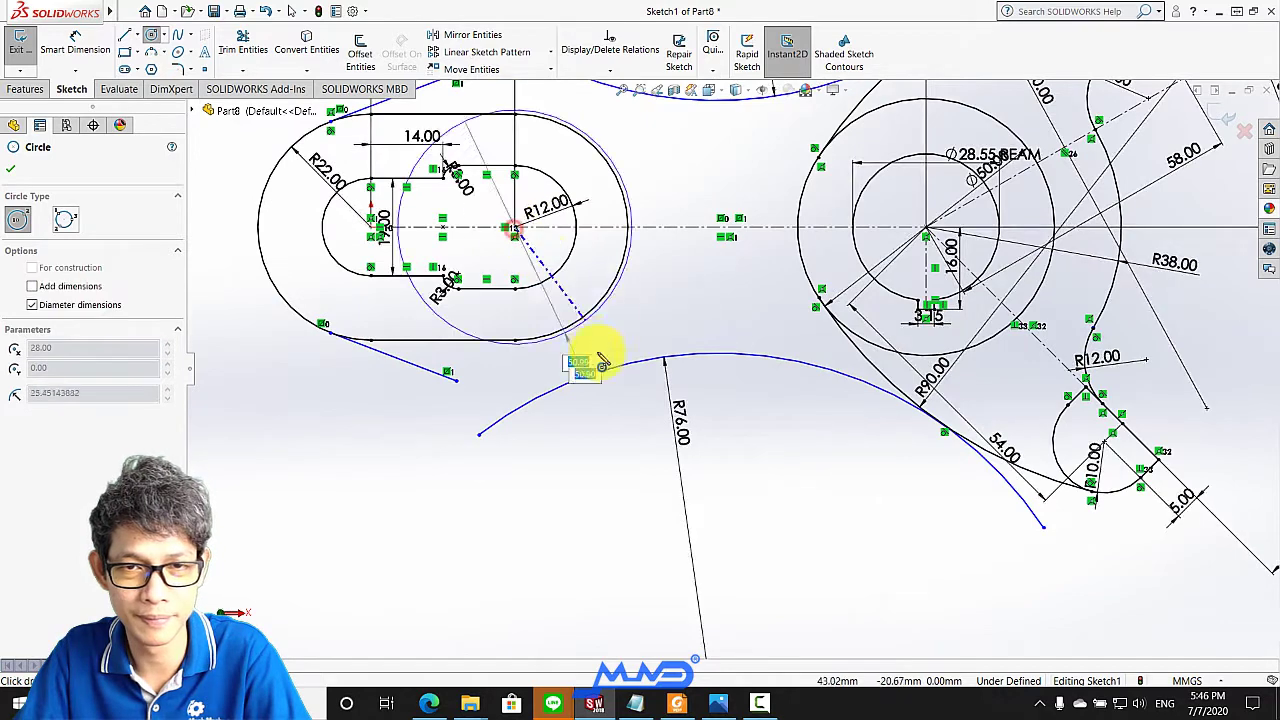
click(591, 378)
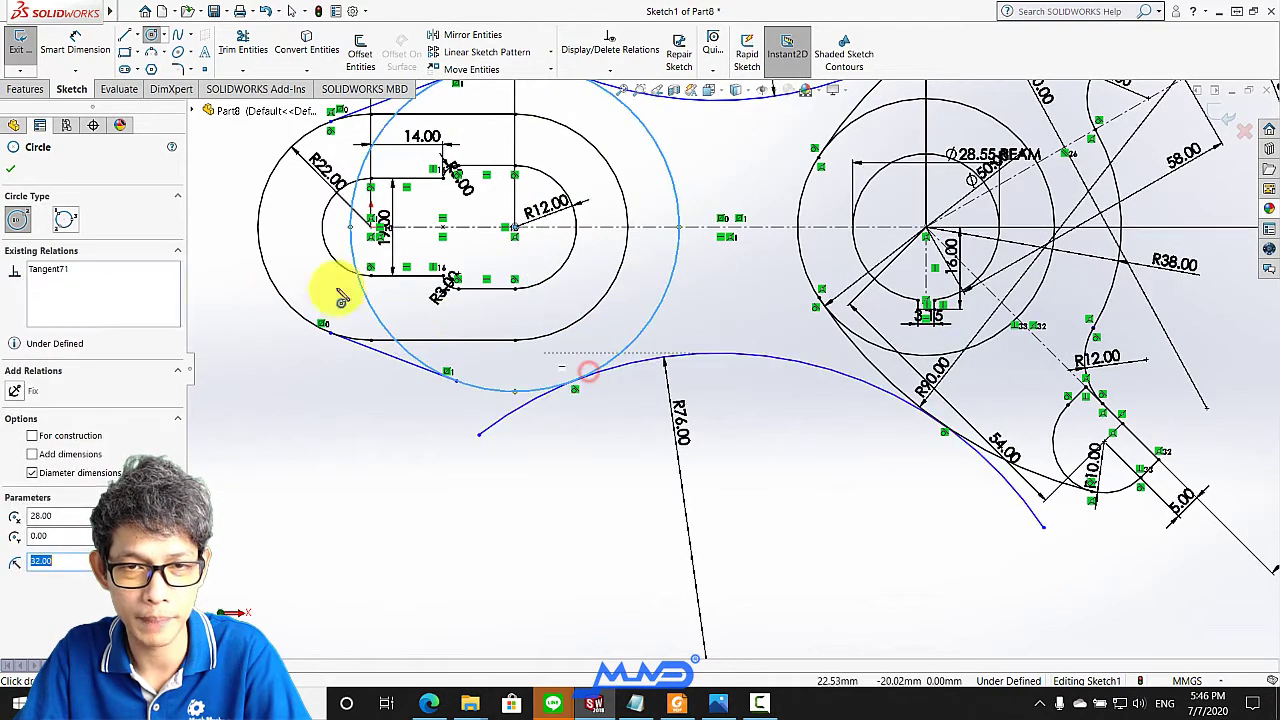
Dimension the new circle's diameter as 64
click(67, 52)
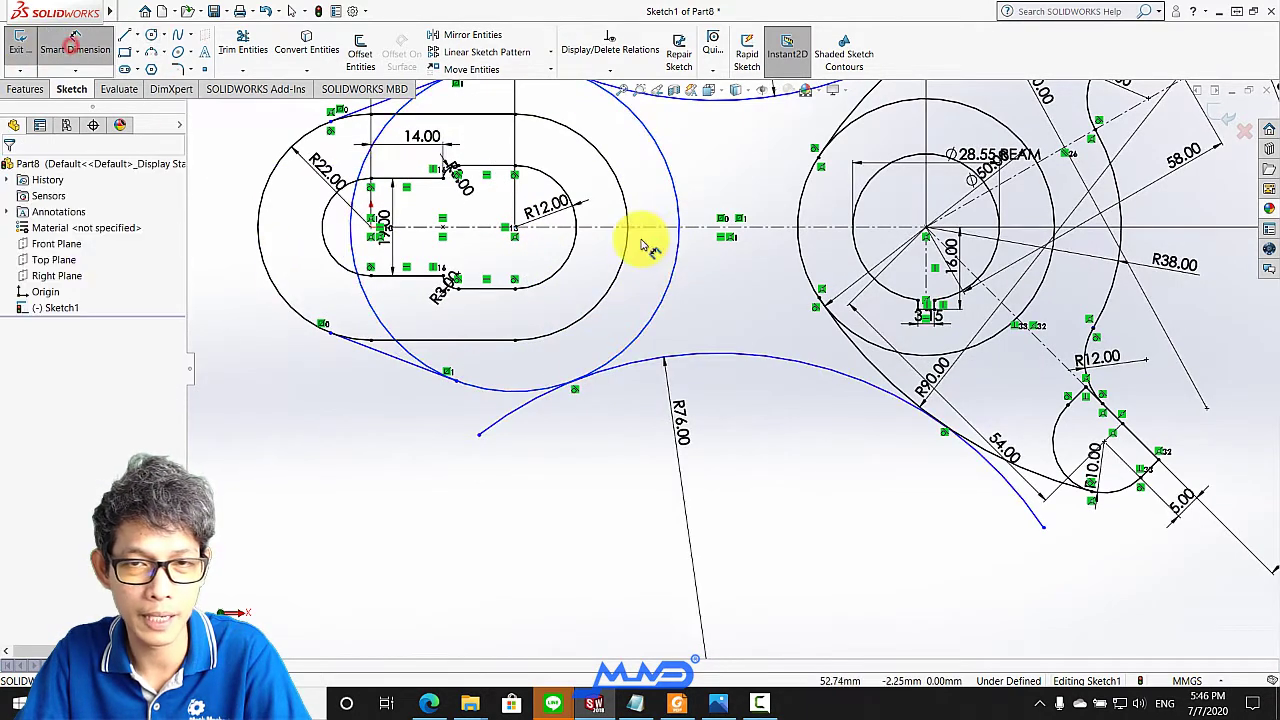
click(659, 311)
click(504, 367)
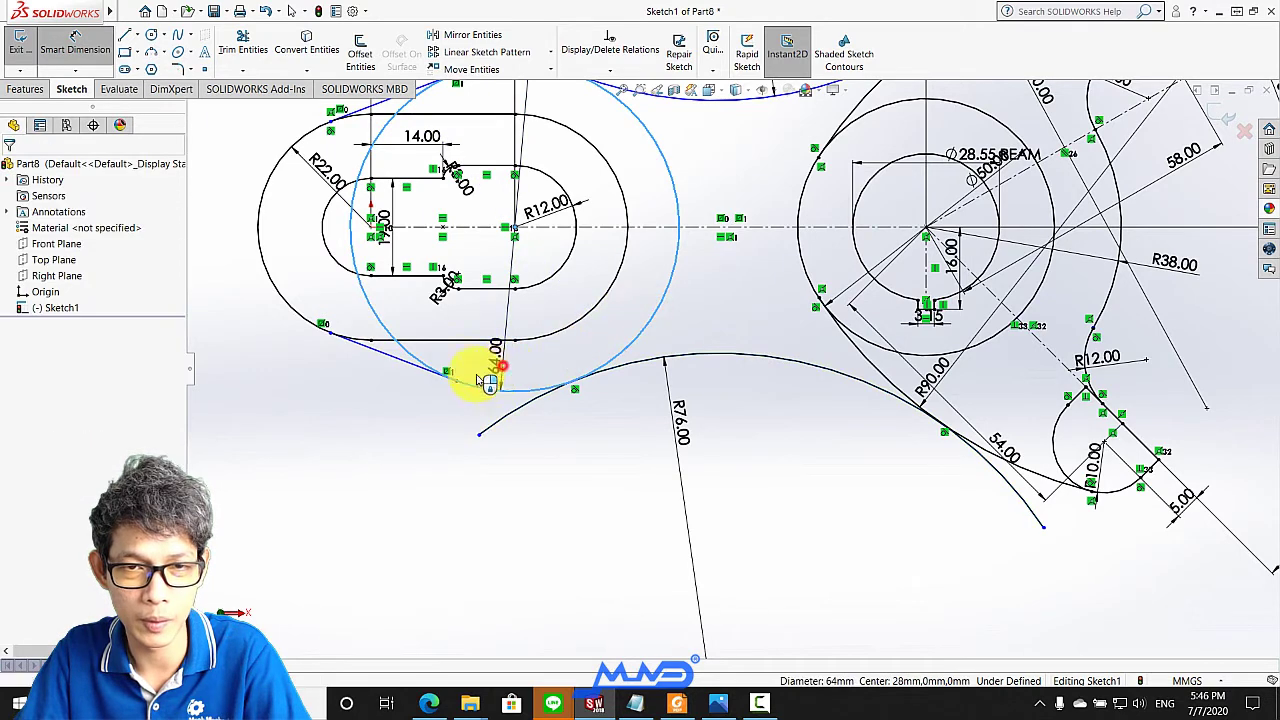
key(Return)
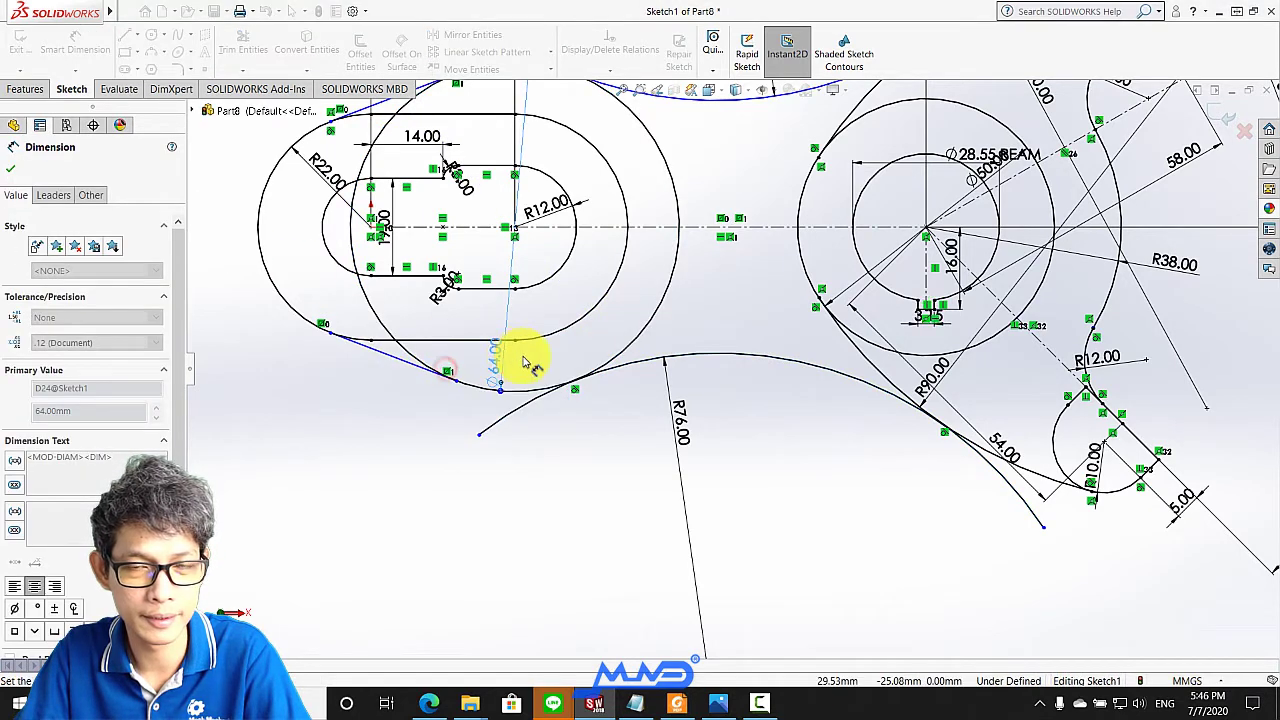
scroll(490, 360, up, 3)
click(12, 168)
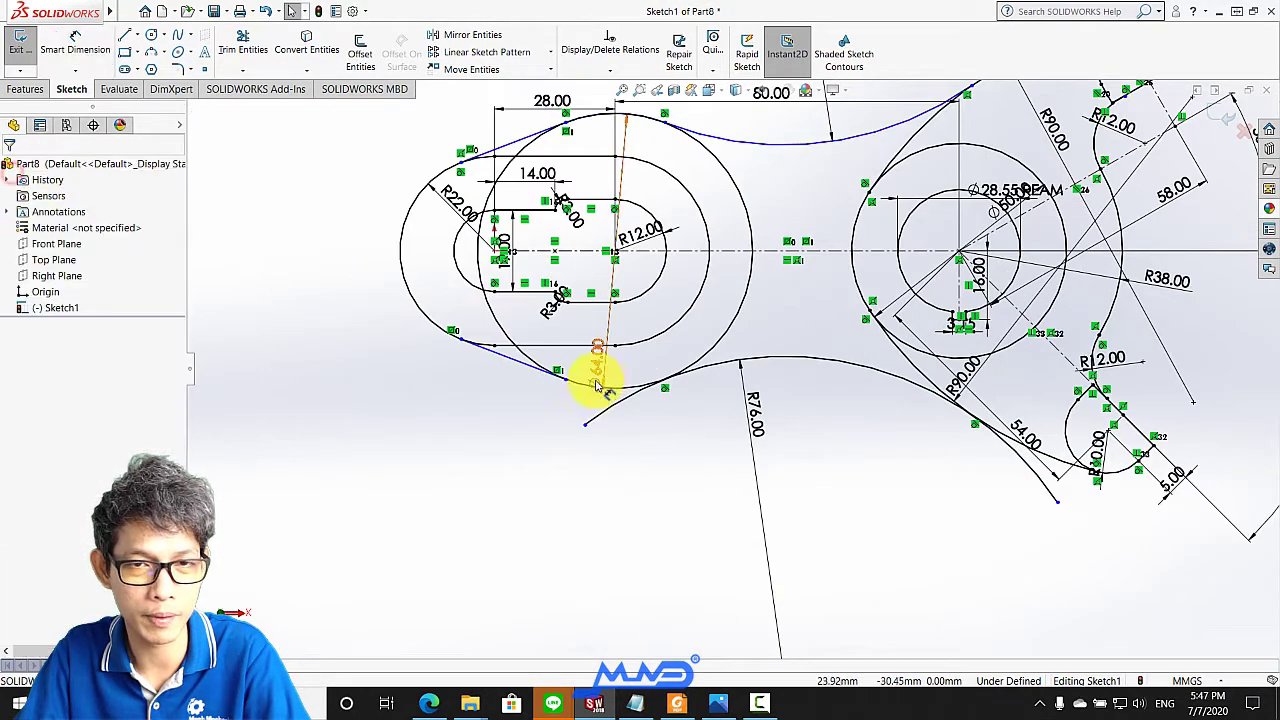
Add a Tangent relation between the angled line and the Ø64 circle
scroll(594, 380, down, 2)
scroll(523, 363, down, 1)
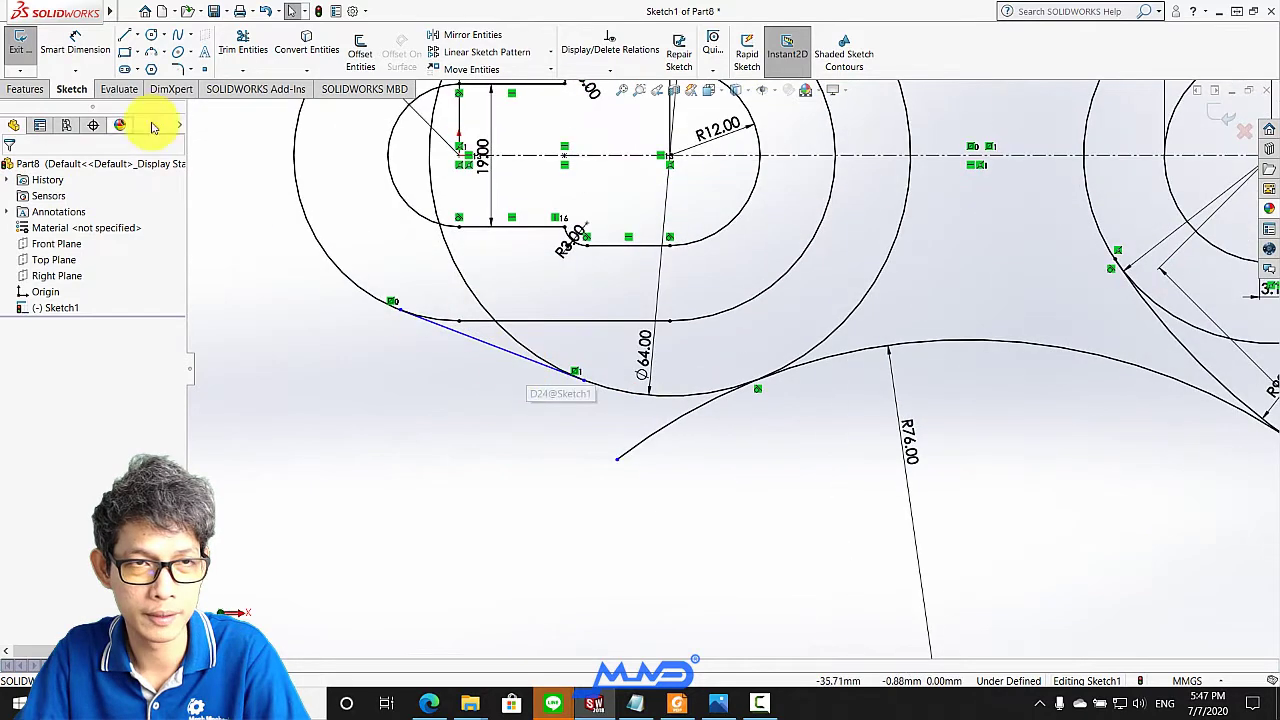
click(530, 365)
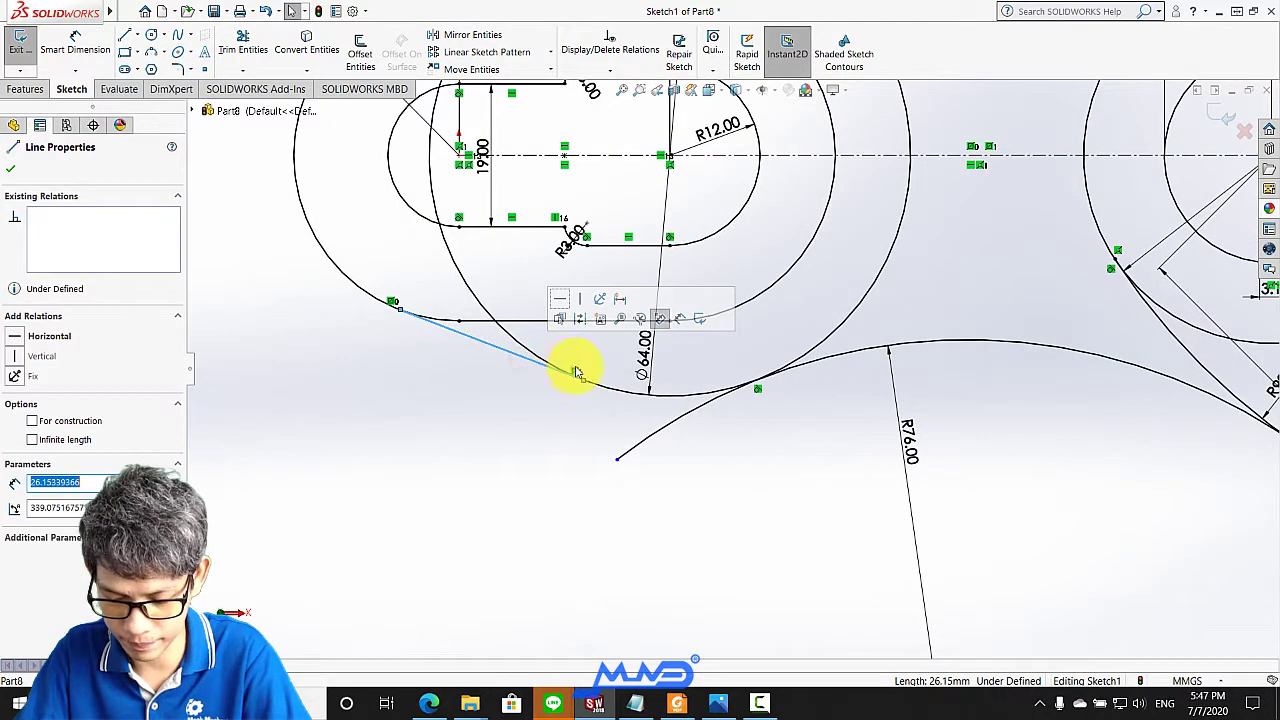
click(628, 398)
ctrl+click(527, 360)
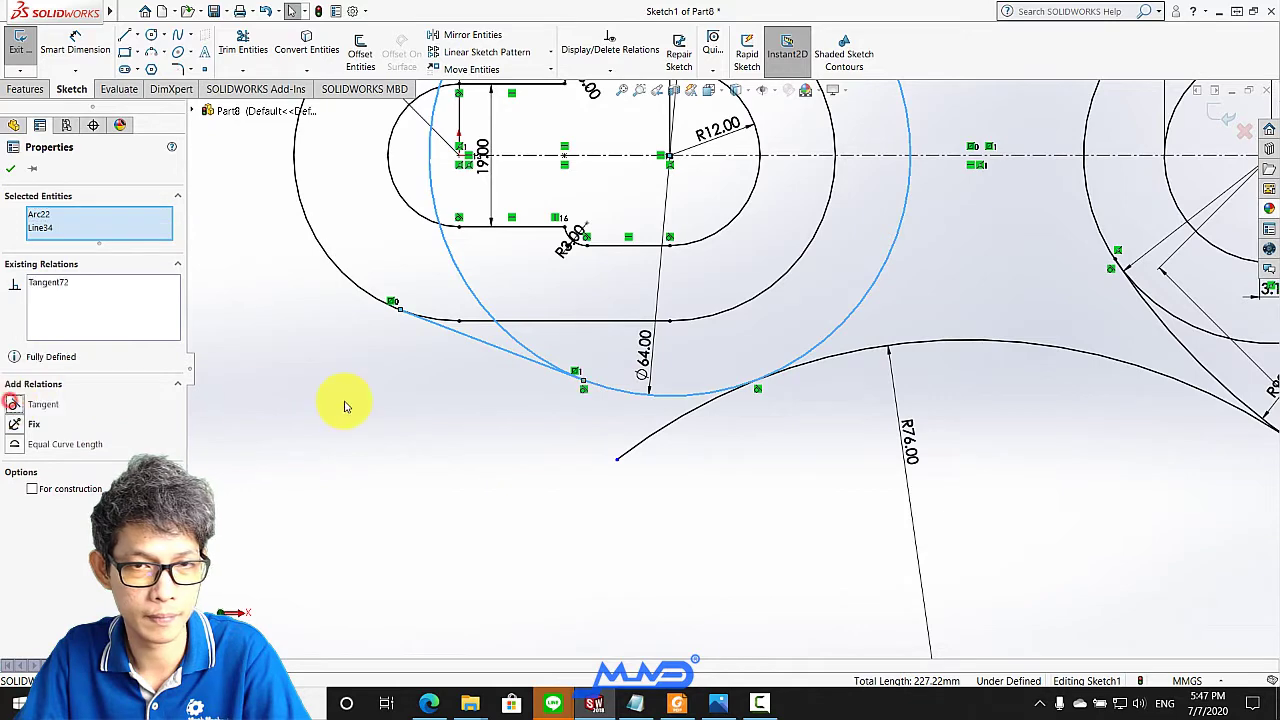
key(Escape)
Add a Tangent relation between the R76 arc and the Ø64 circle
scroll(662, 397, down, 1)
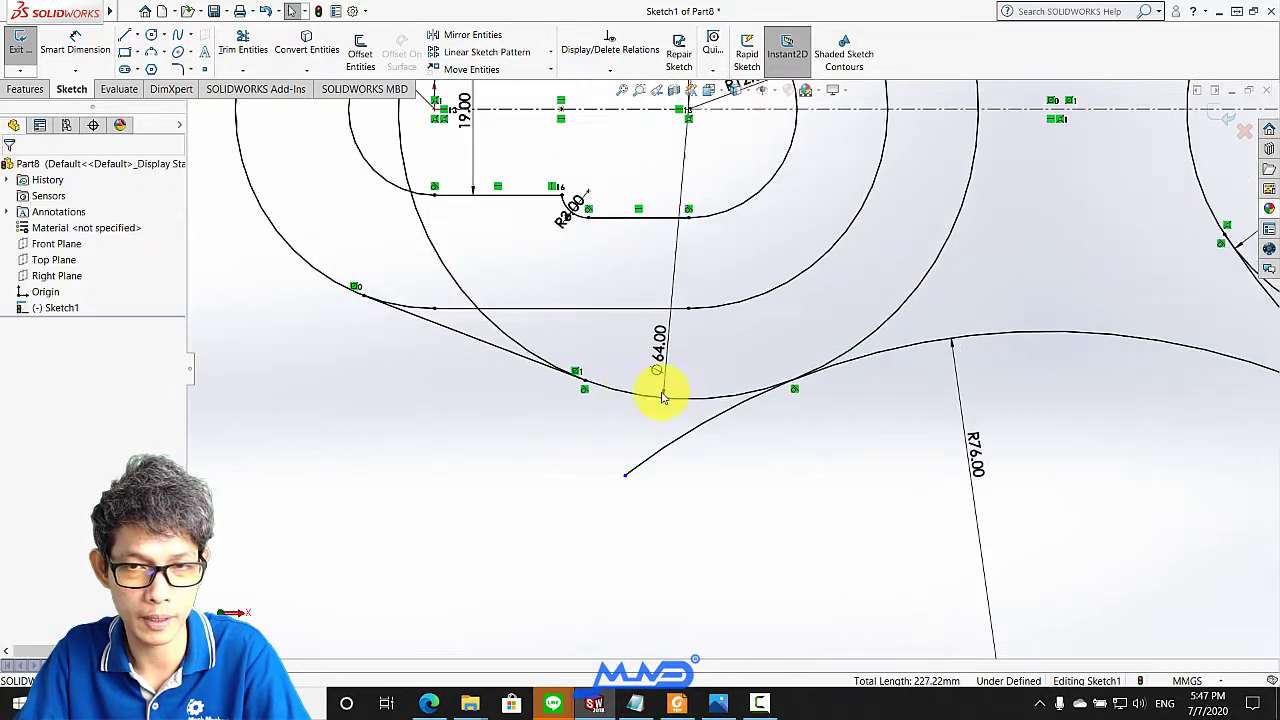
click(856, 361)
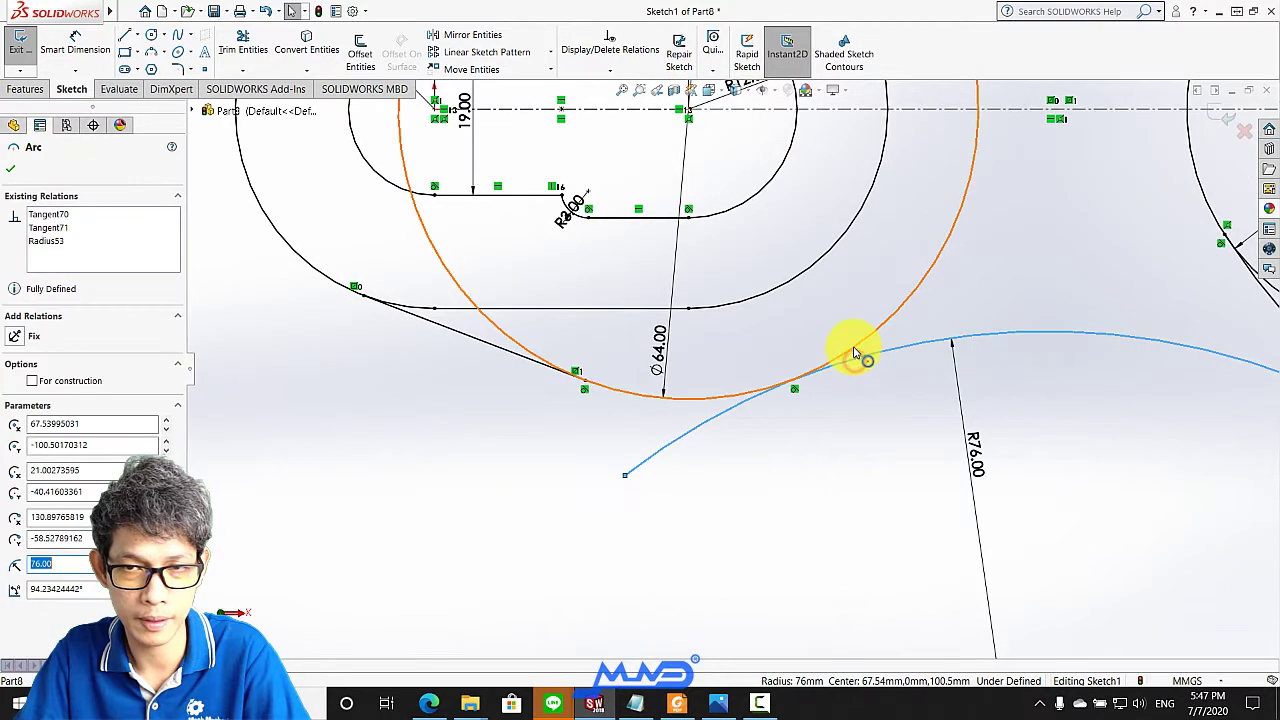
ctrl+click(857, 349)
click(14, 425)
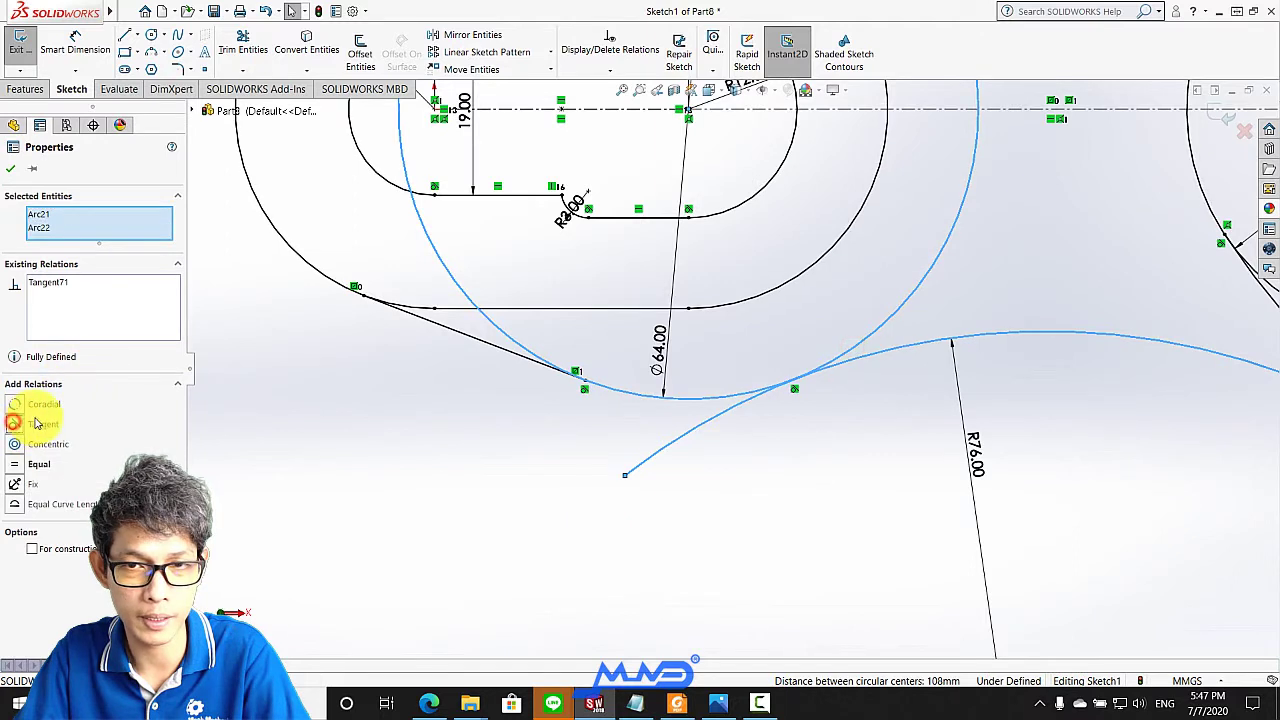
click(13, 173)
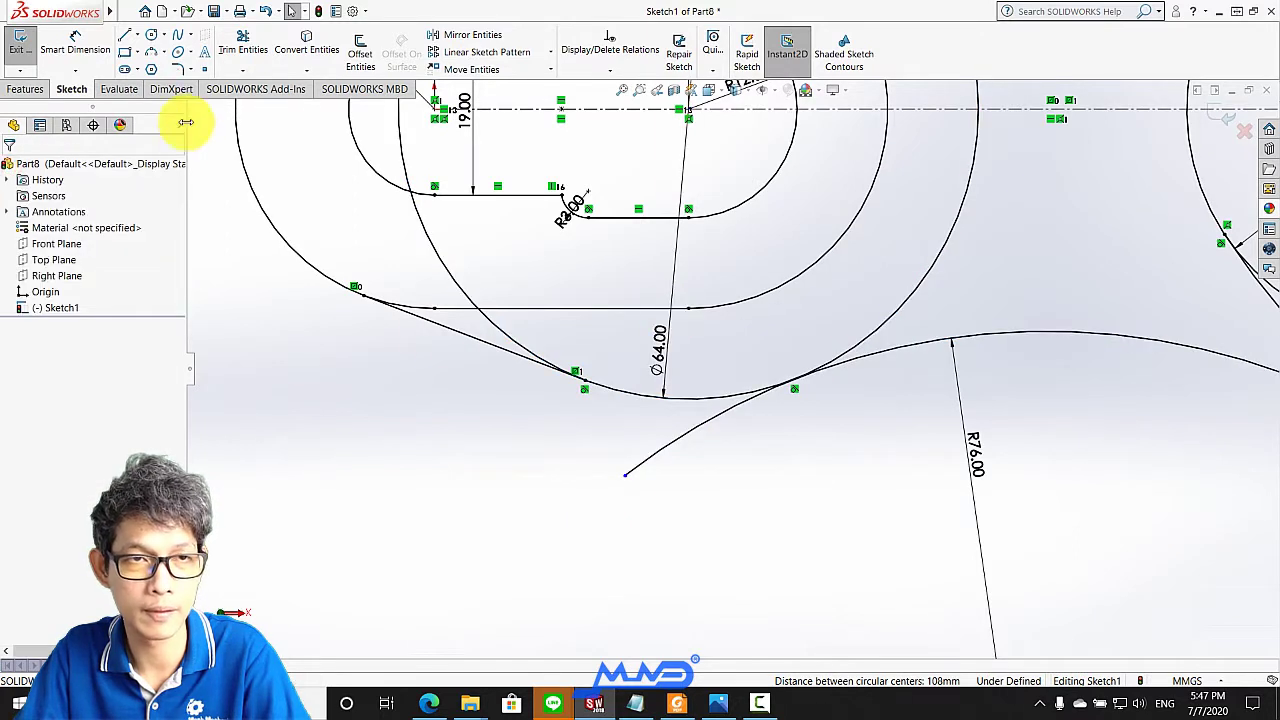
click(249, 42)
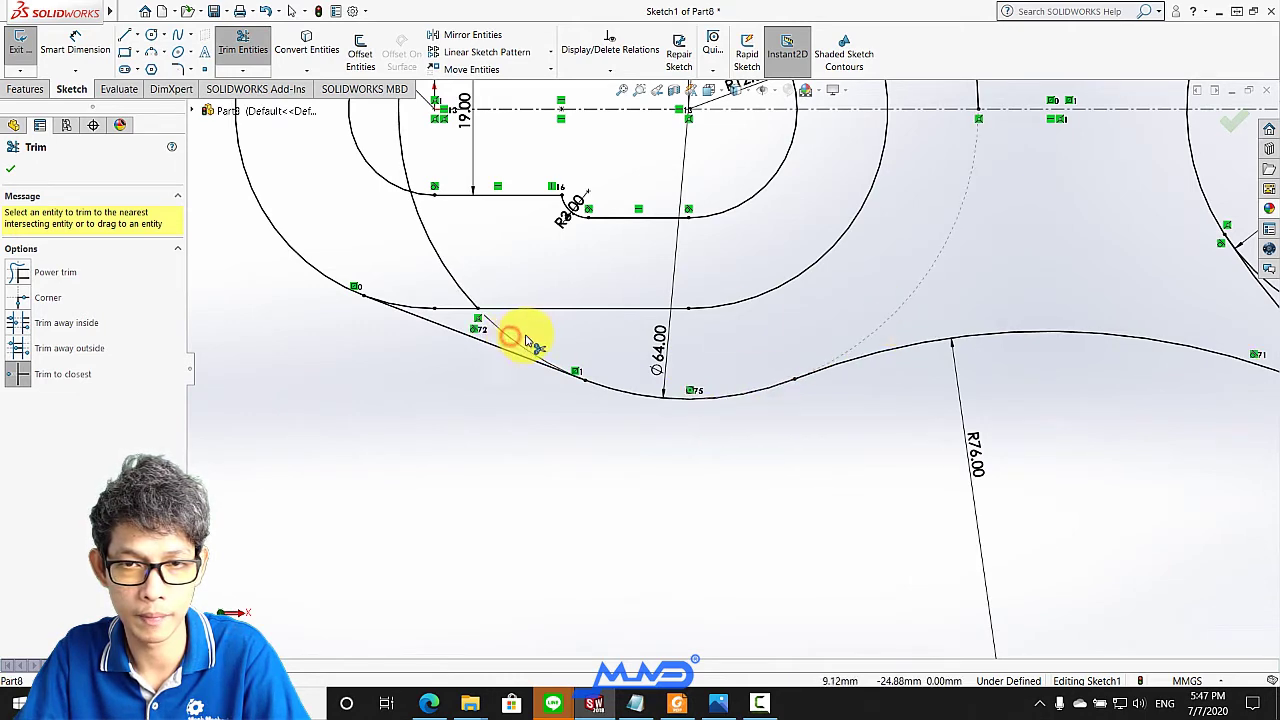
Exit Trim and delete the leftover arc around the lever's left end
scroll(645, 366, up, 3)
scroll(690, 228, up, 2)
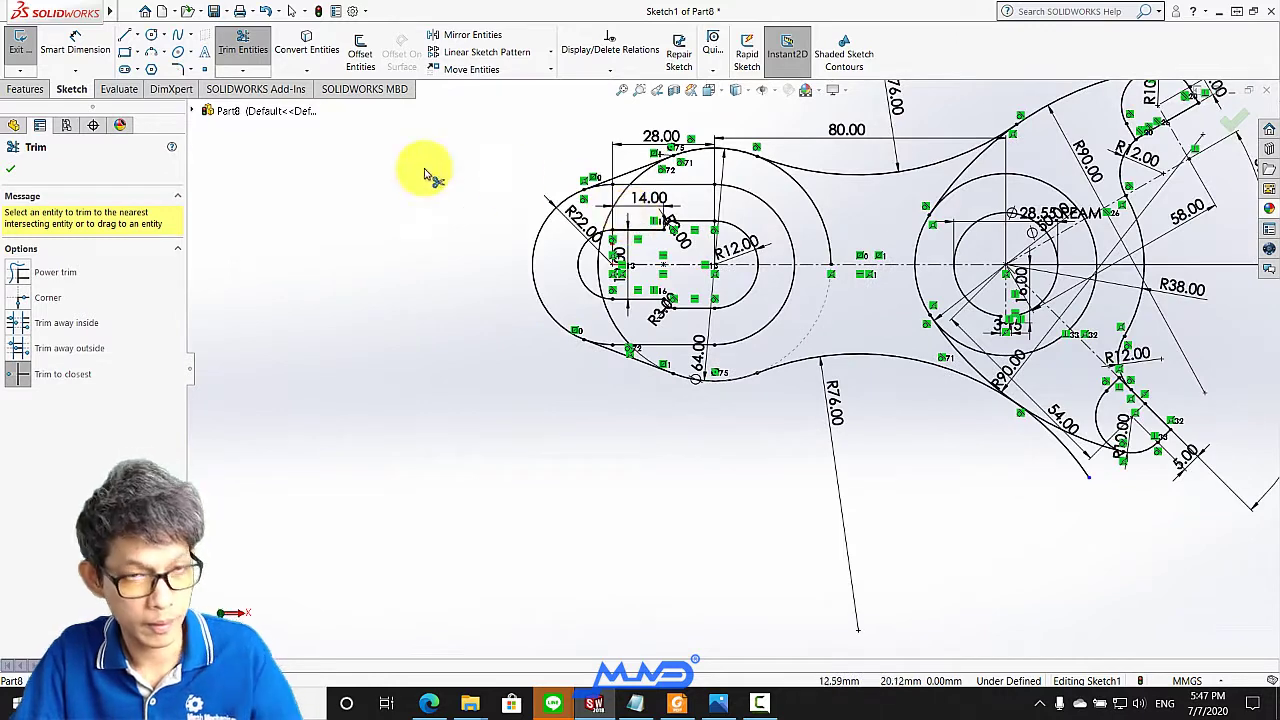
click(10, 169)
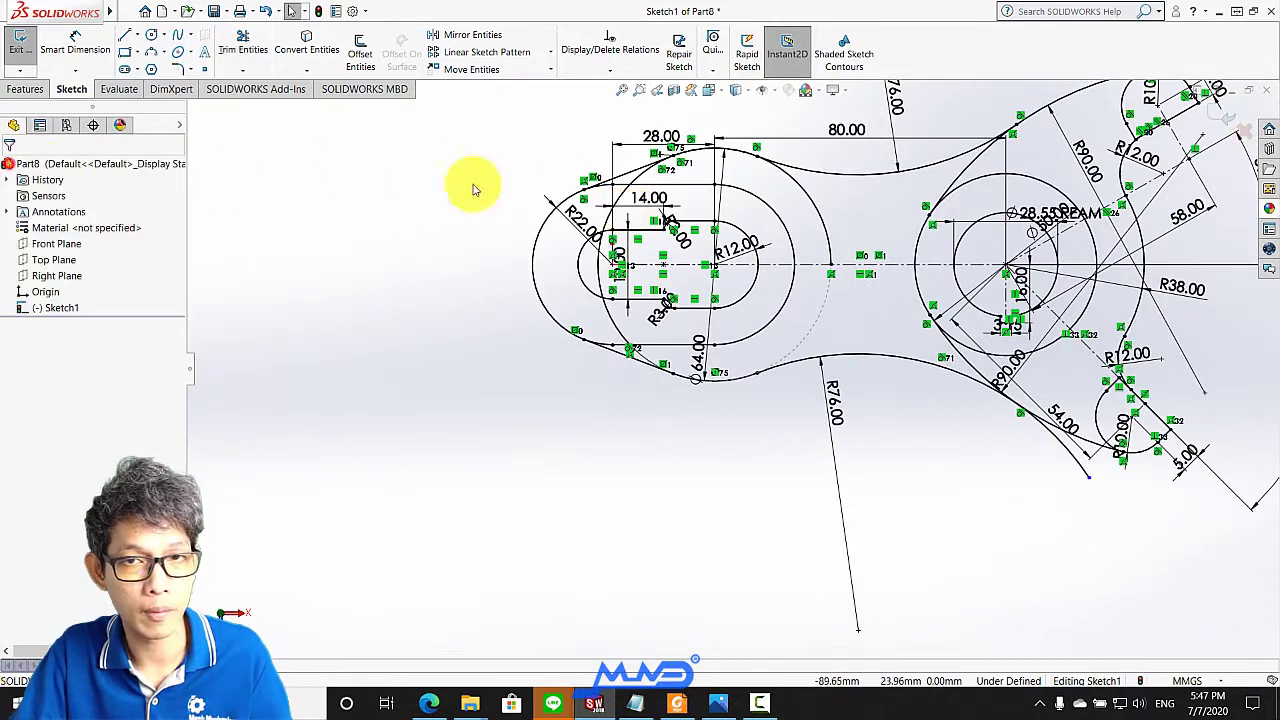
click(812, 208)
key(Delete)
click(557, 348)
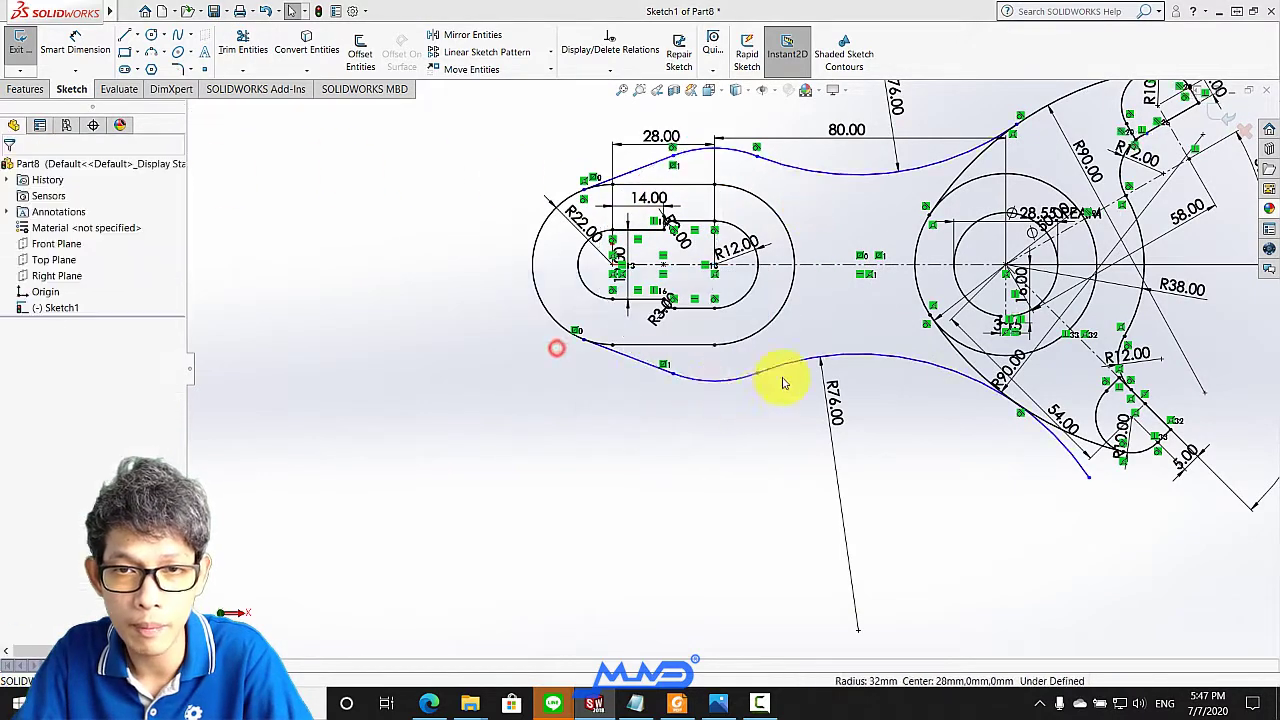
Dimension the lower blend arc with a 32.00 mm radius
scroll(730, 375, up, 2)
click(75, 45)
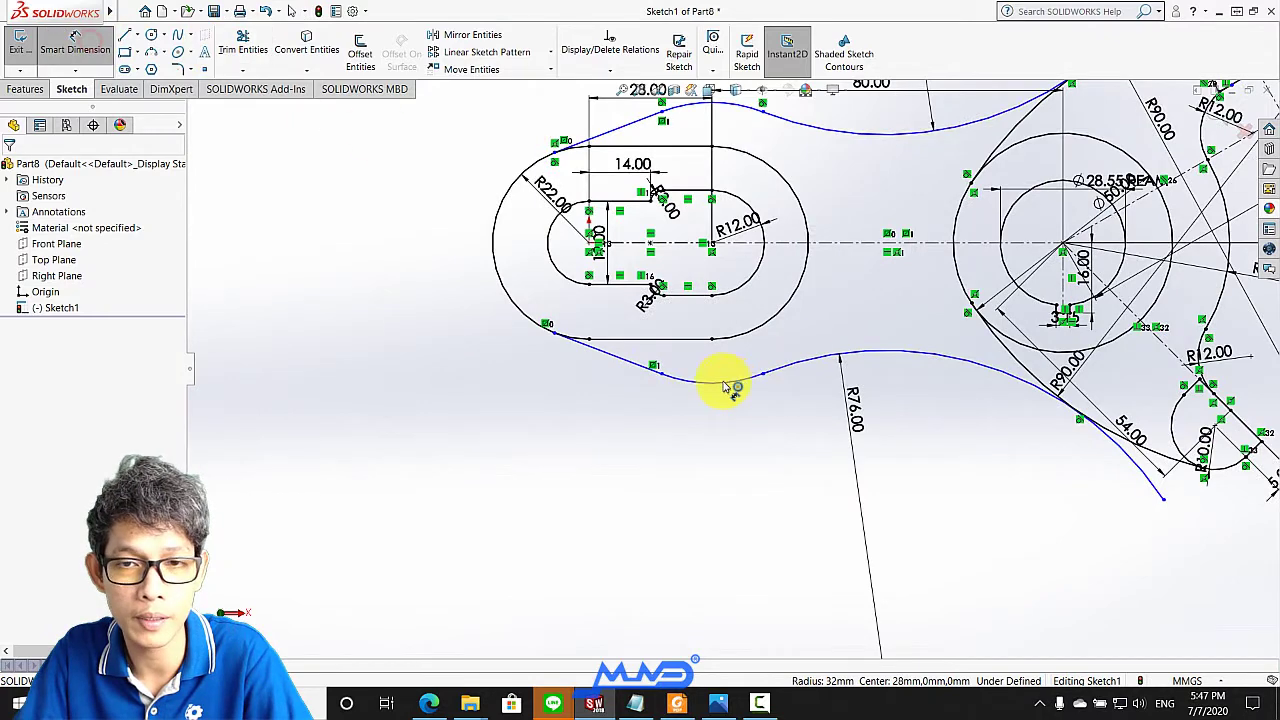
click(703, 407)
click(640, 425)
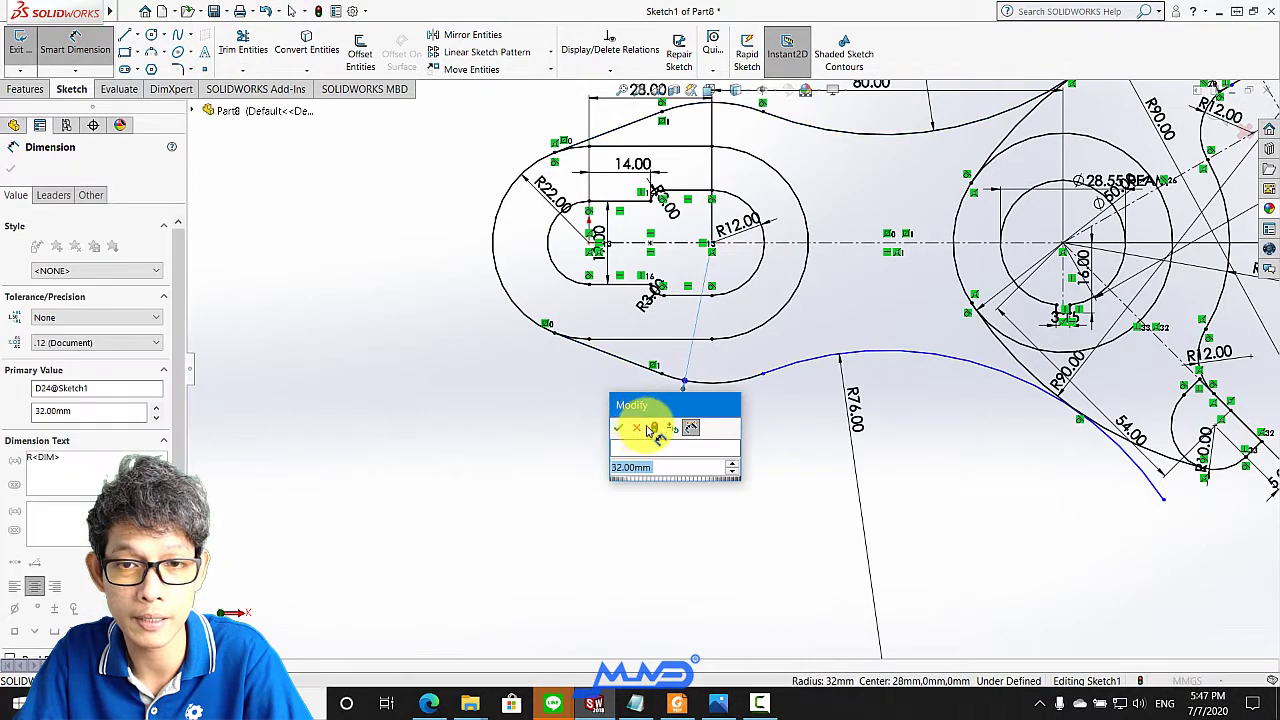
click(620, 428)
scroll(766, 375, down, 2)
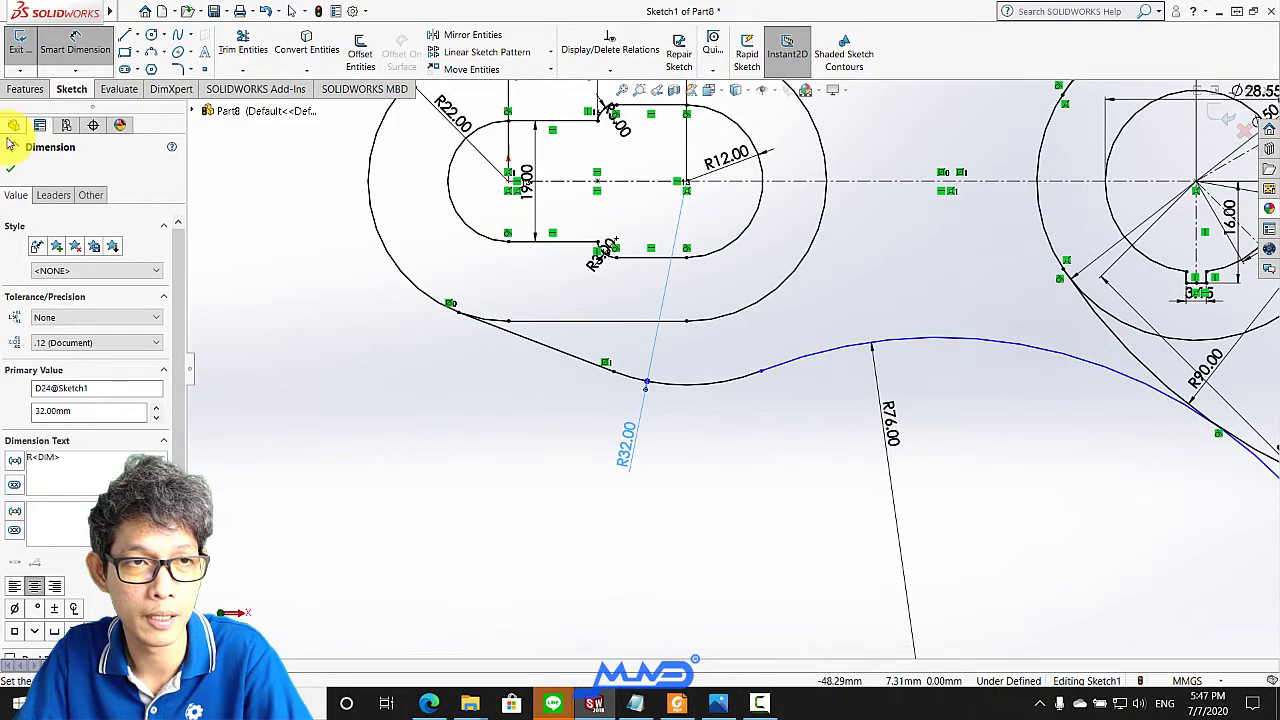
click(10, 168)
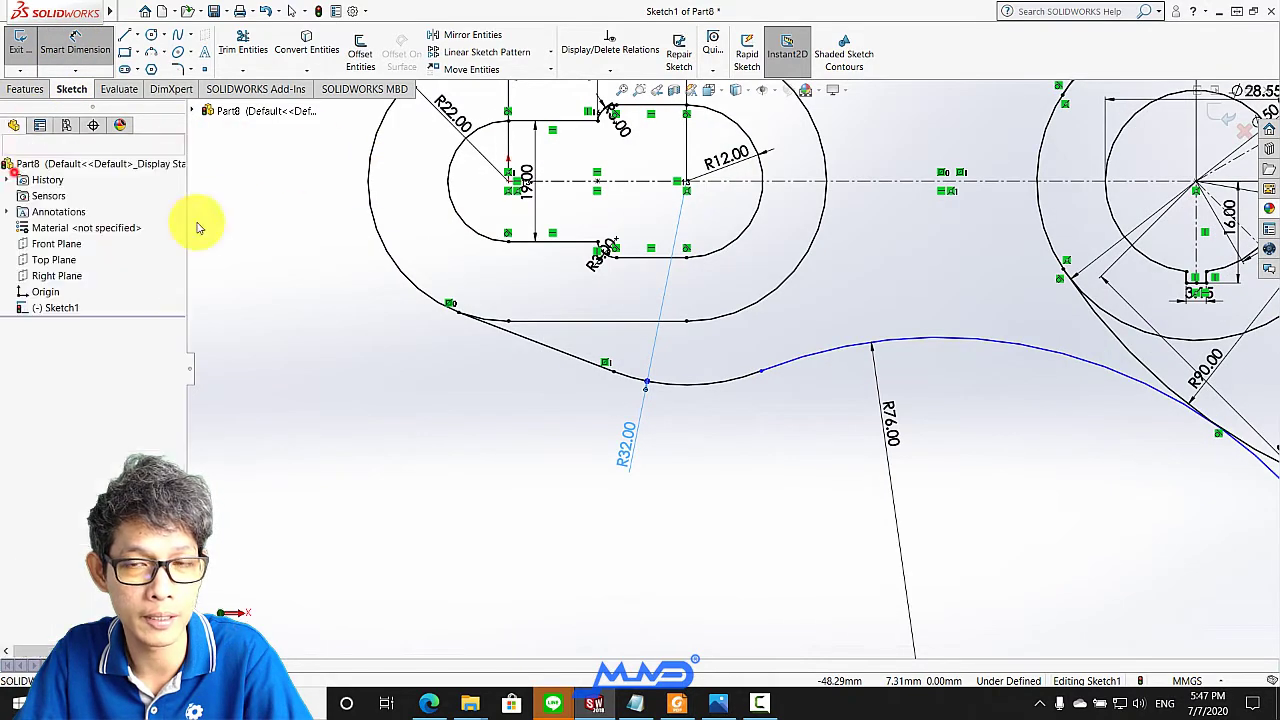
click(787, 365)
ctrl+click(747, 377)
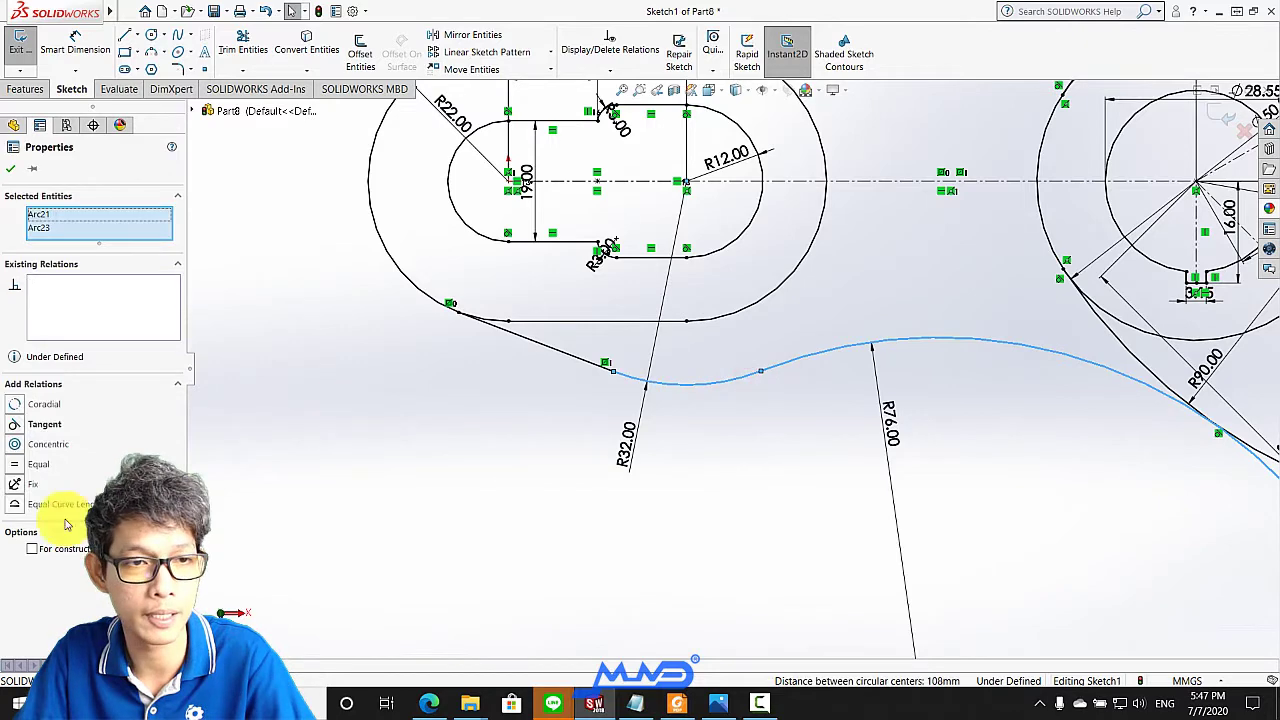
Add a Tangent relation between the lower R32 arc and the R76 arc
click(17, 424)
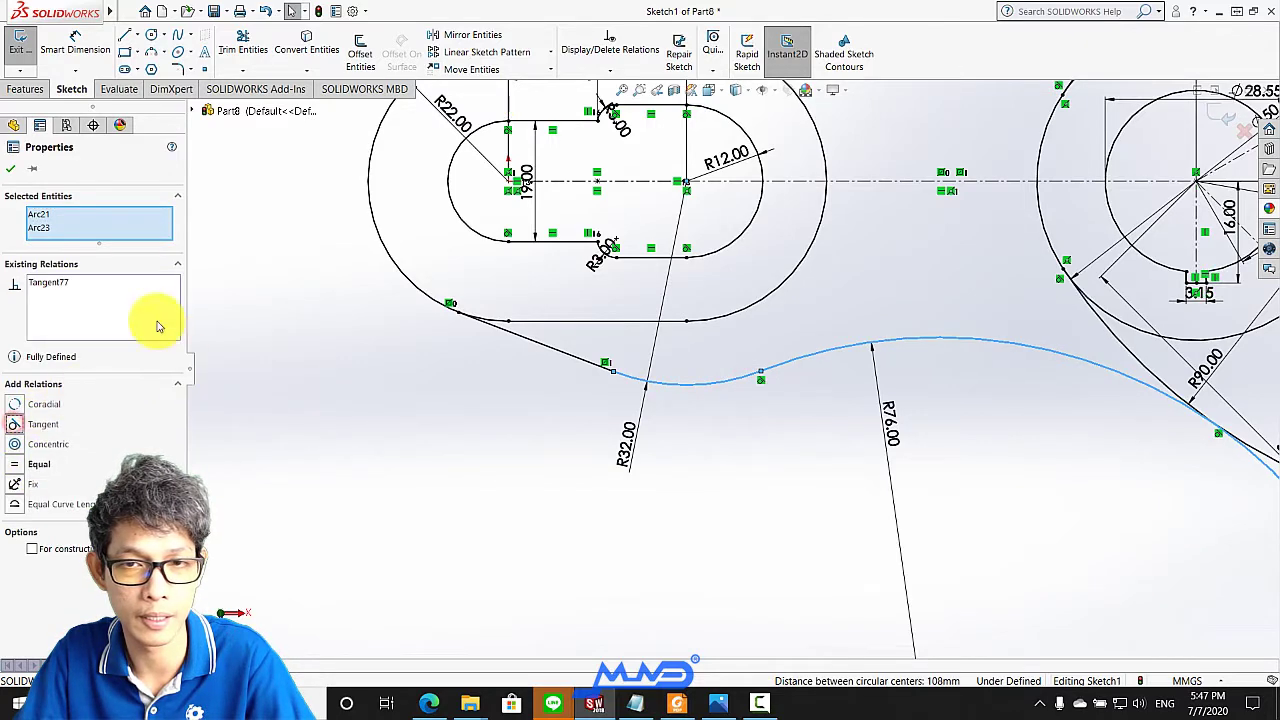
click(10, 168)
click(765, 432)
scroll(765, 432, up, 3)
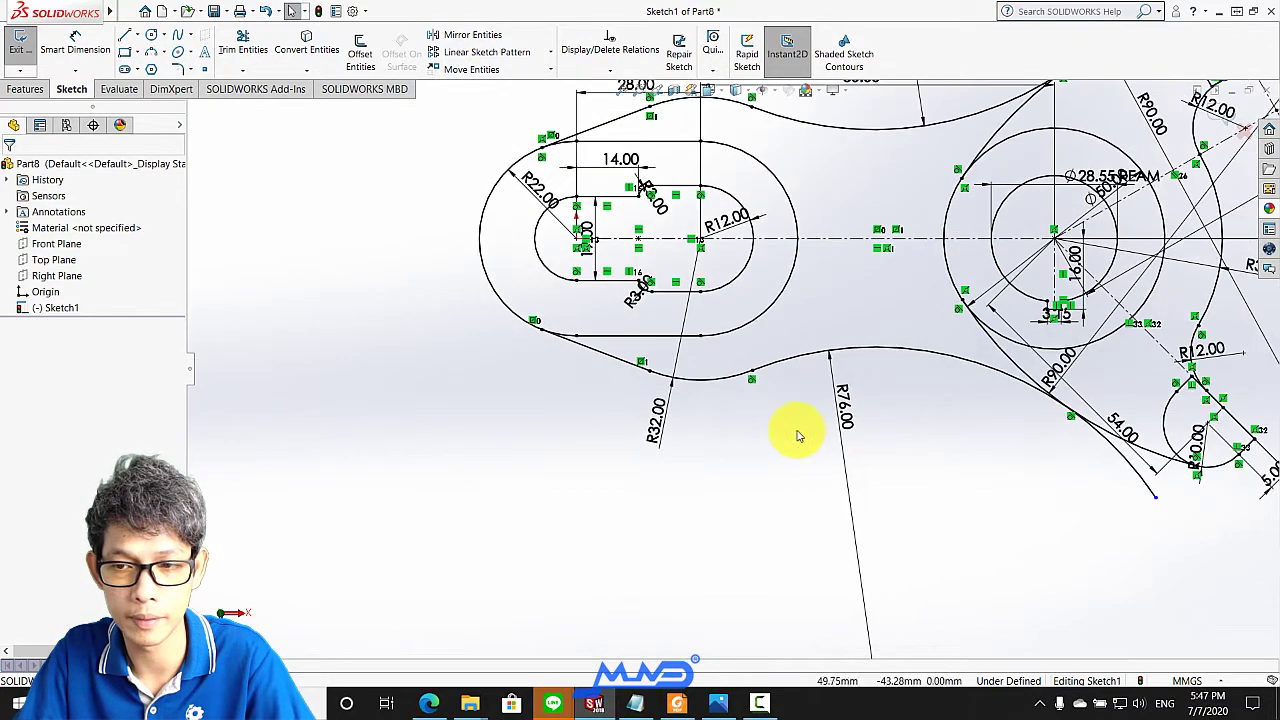
scroll(794, 429, up, 3)
scroll(758, 209, down, 3)
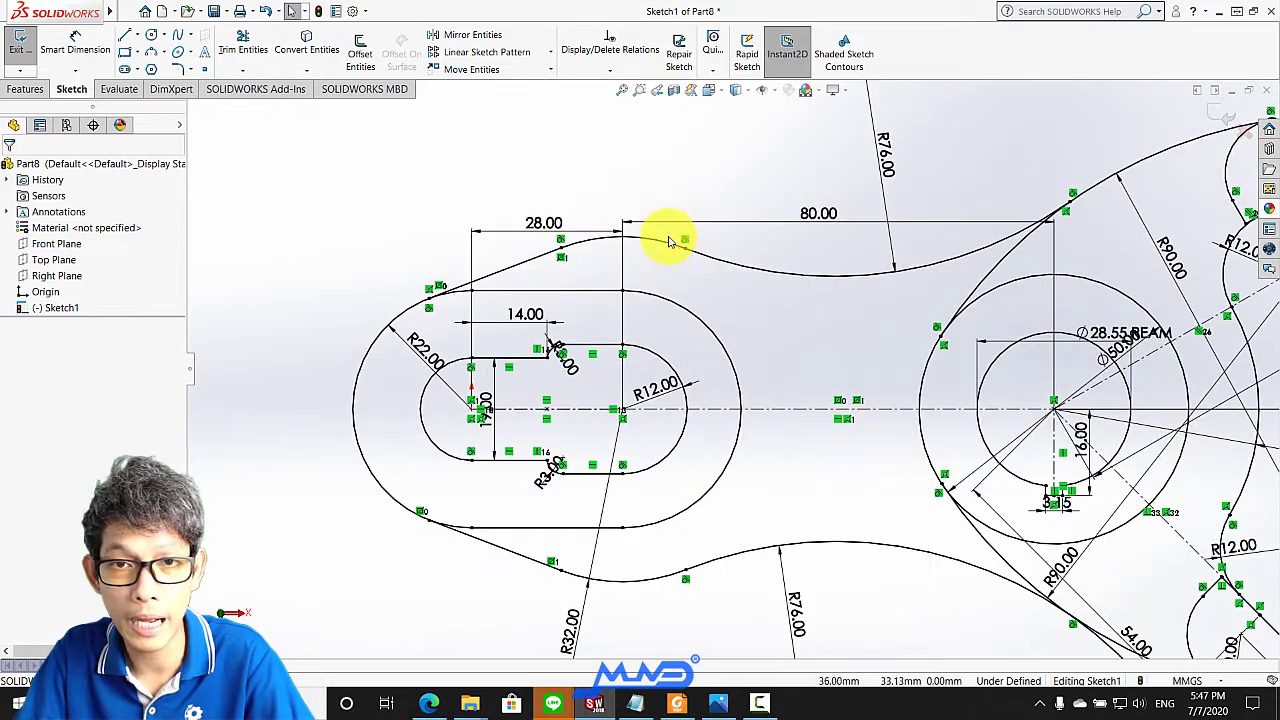
scroll(666, 240, down, 3)
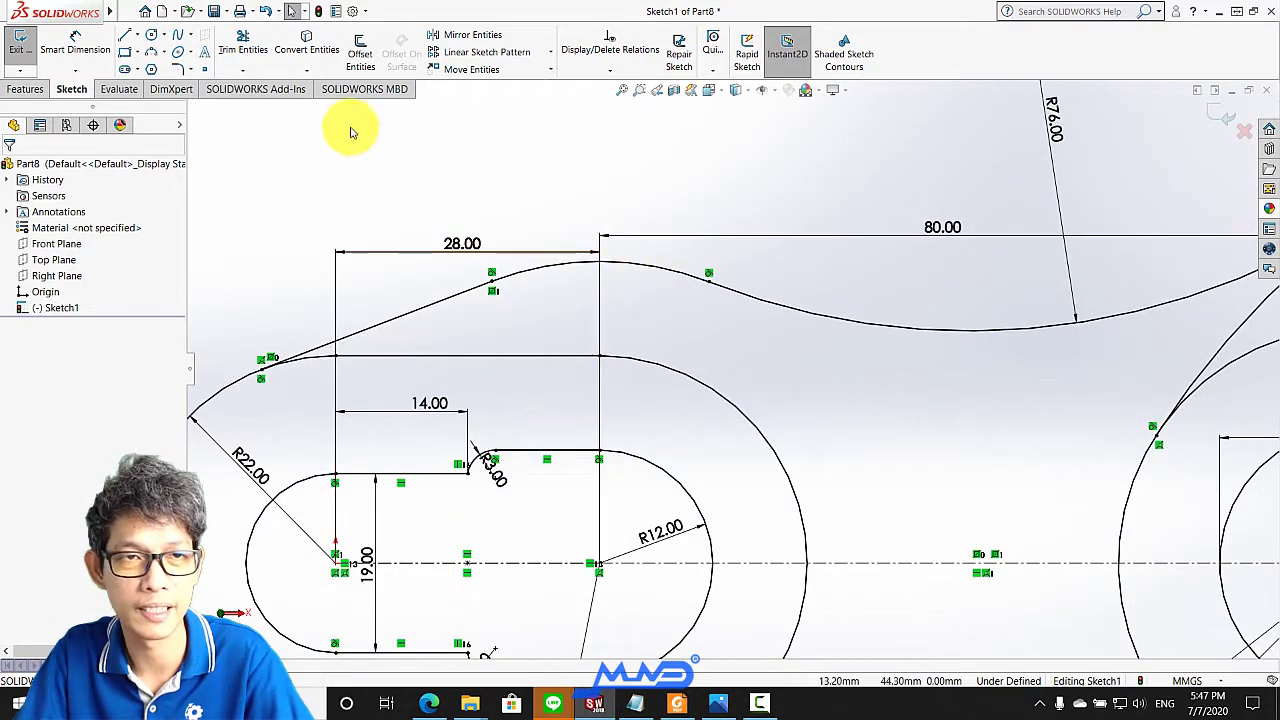
Cancel the redundant radius dimension on the upper blend arc and check its relations
click(75, 42)
click(645, 268)
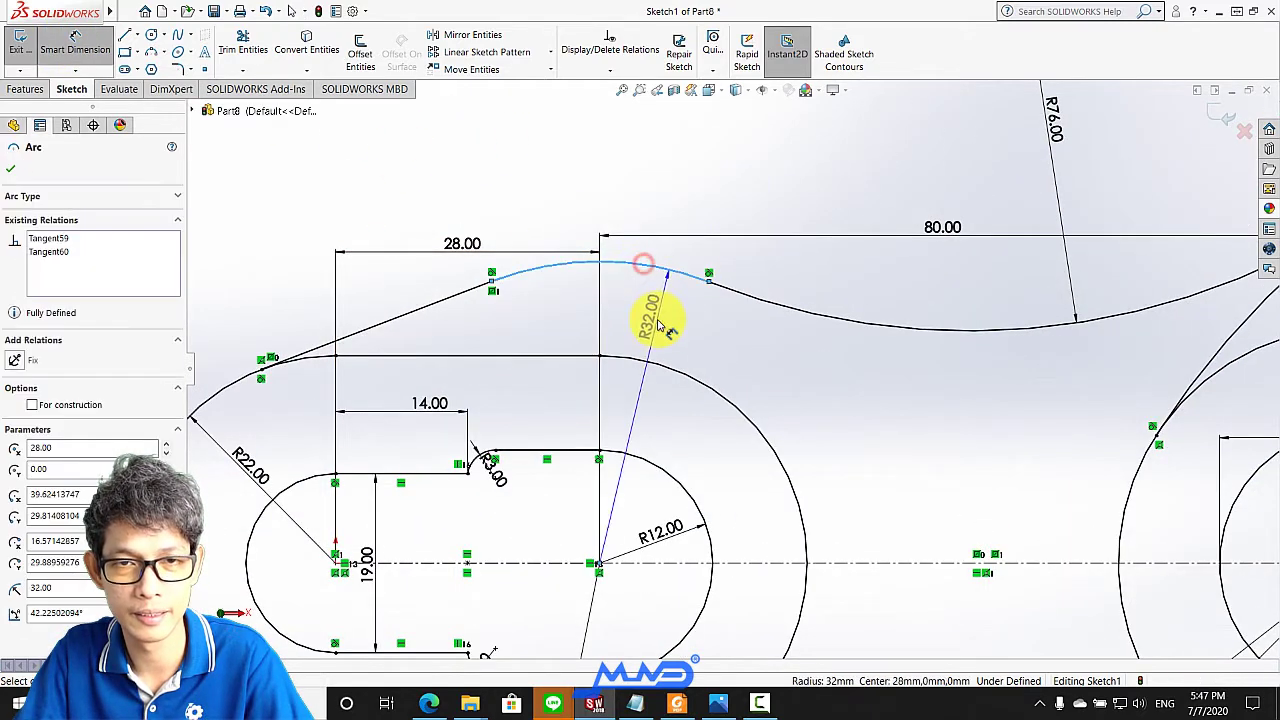
click(657, 317)
click(706, 231)
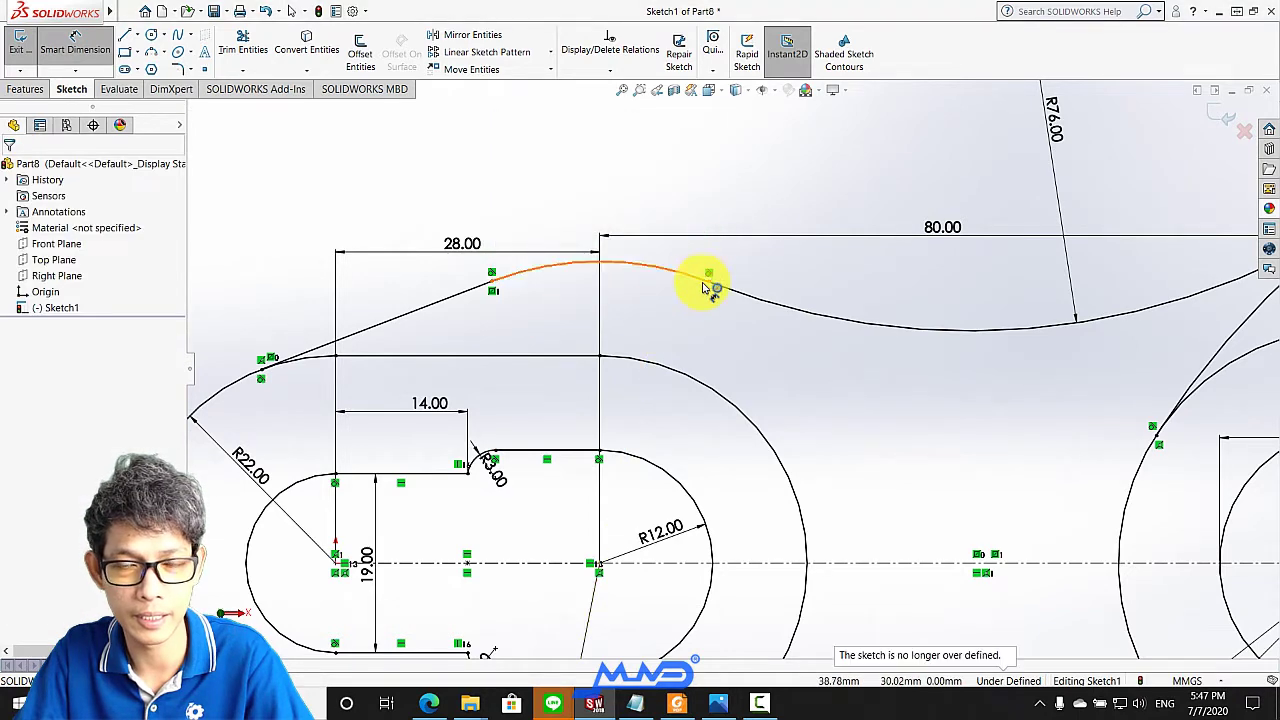
scroll(348, 165, down, 2)
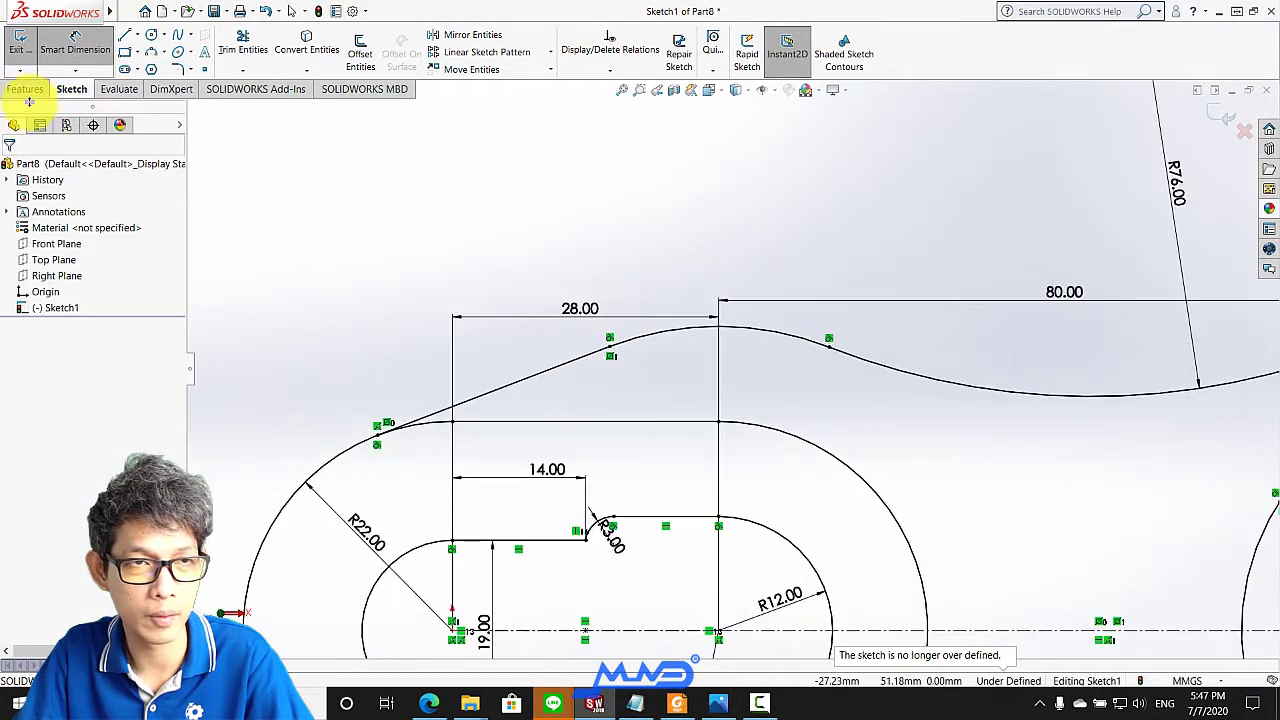
key(ctrl+shift+z)
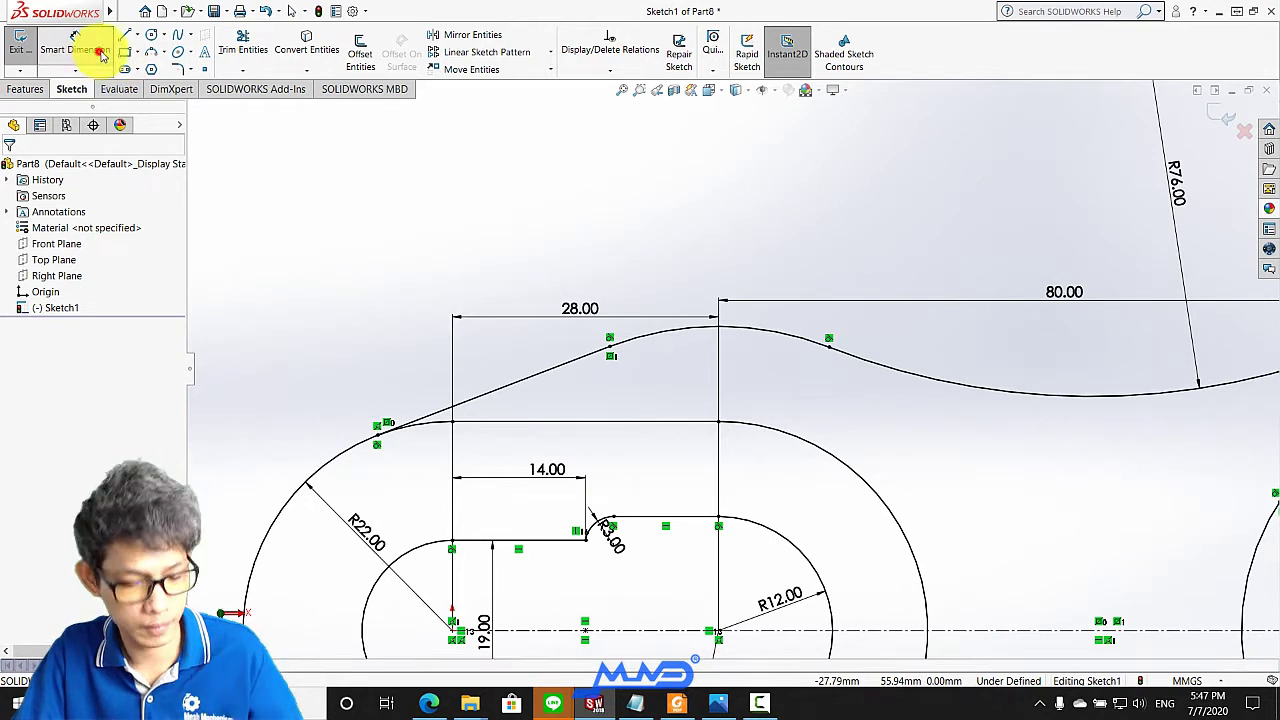
key(Escape)
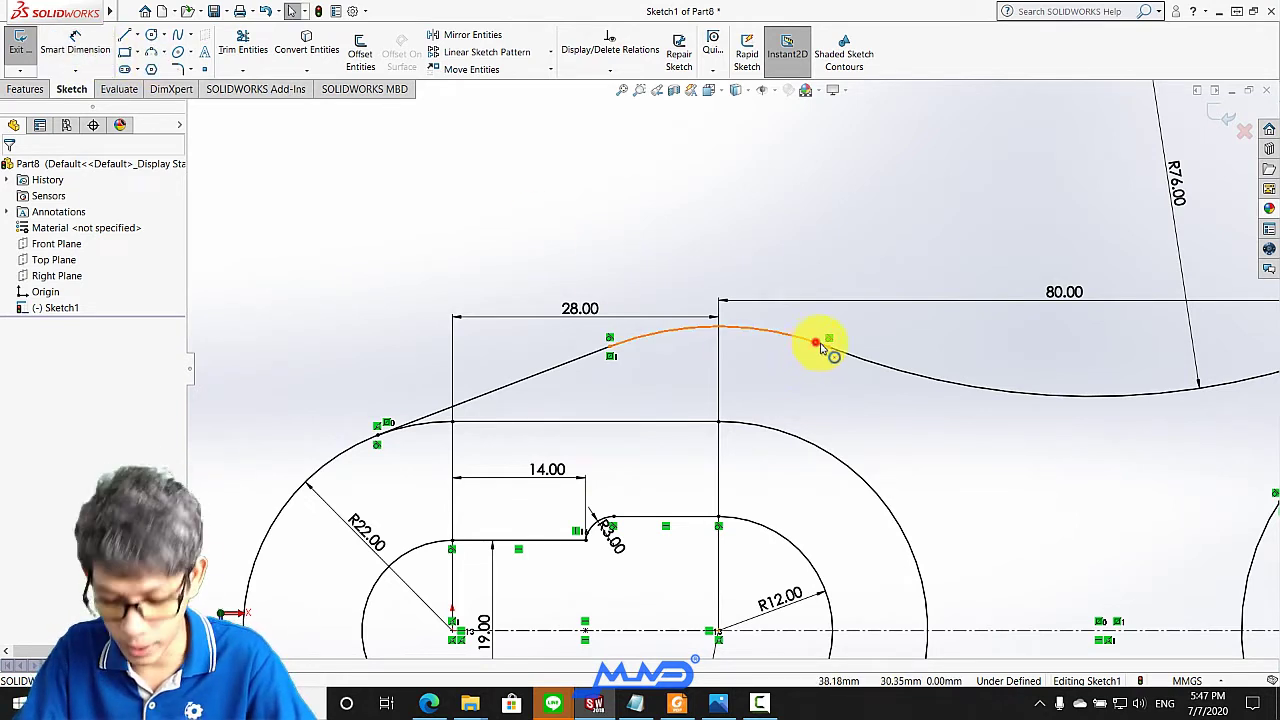
click(818, 345)
ctrl+click(883, 372)
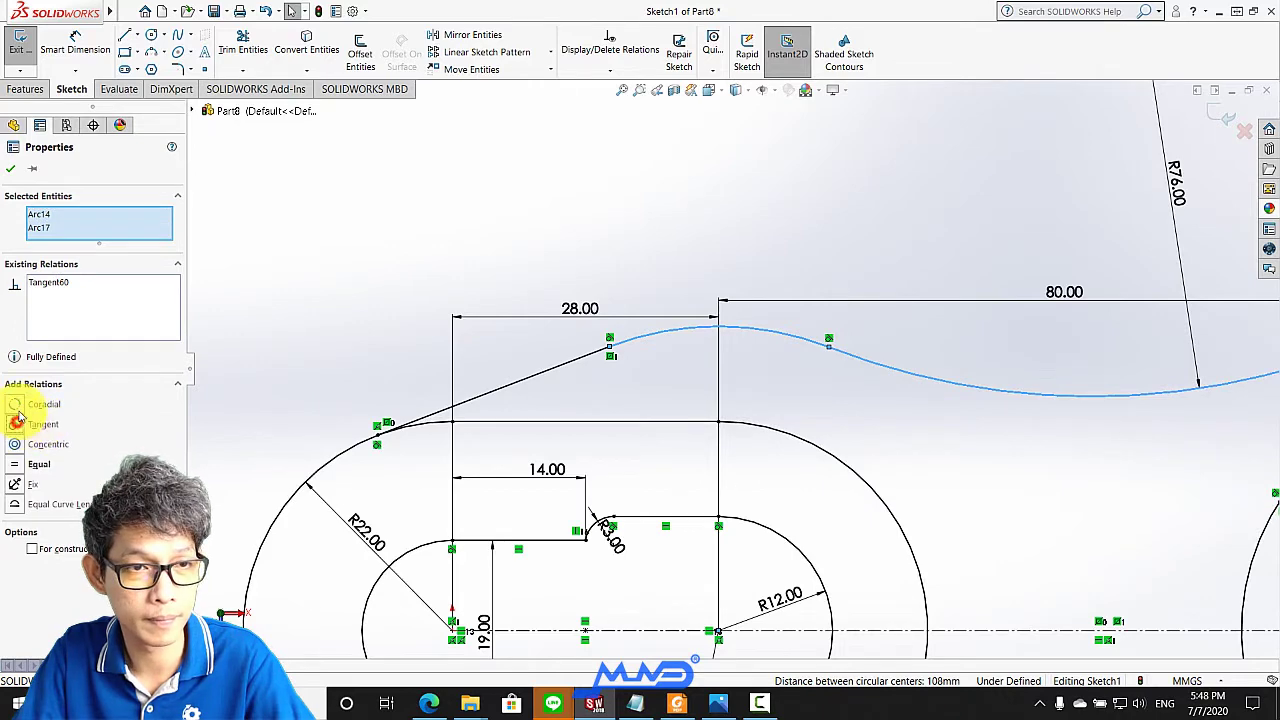
click(903, 425)
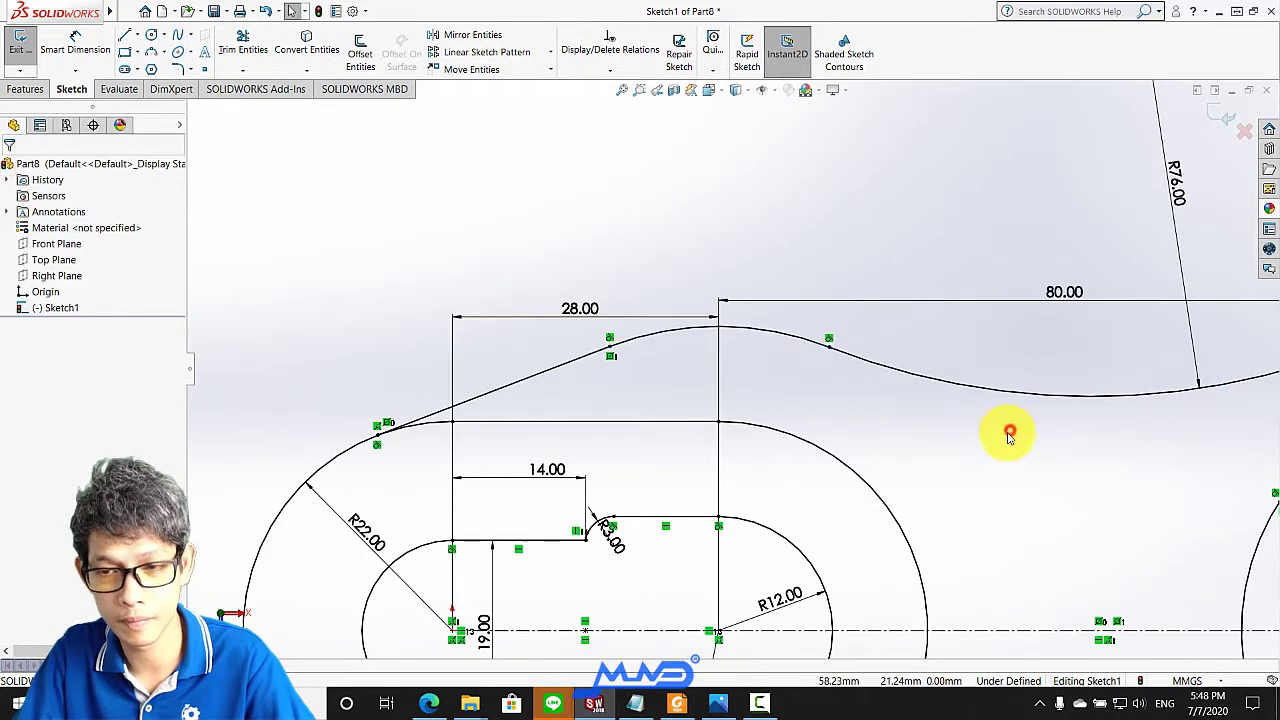
scroll(1010, 433, up, 3)
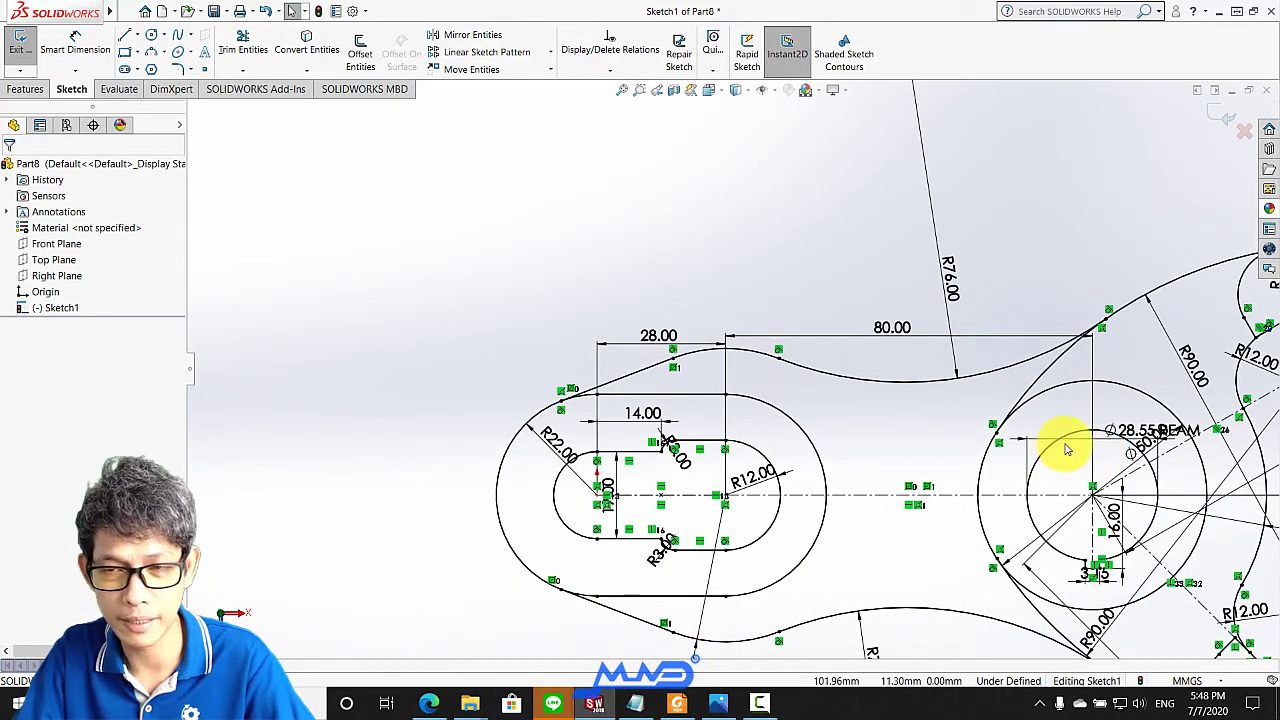
scroll(1066, 449, down, 2)
scroll(1060, 330, down, 2)
scroll(1010, 325, up, 3)
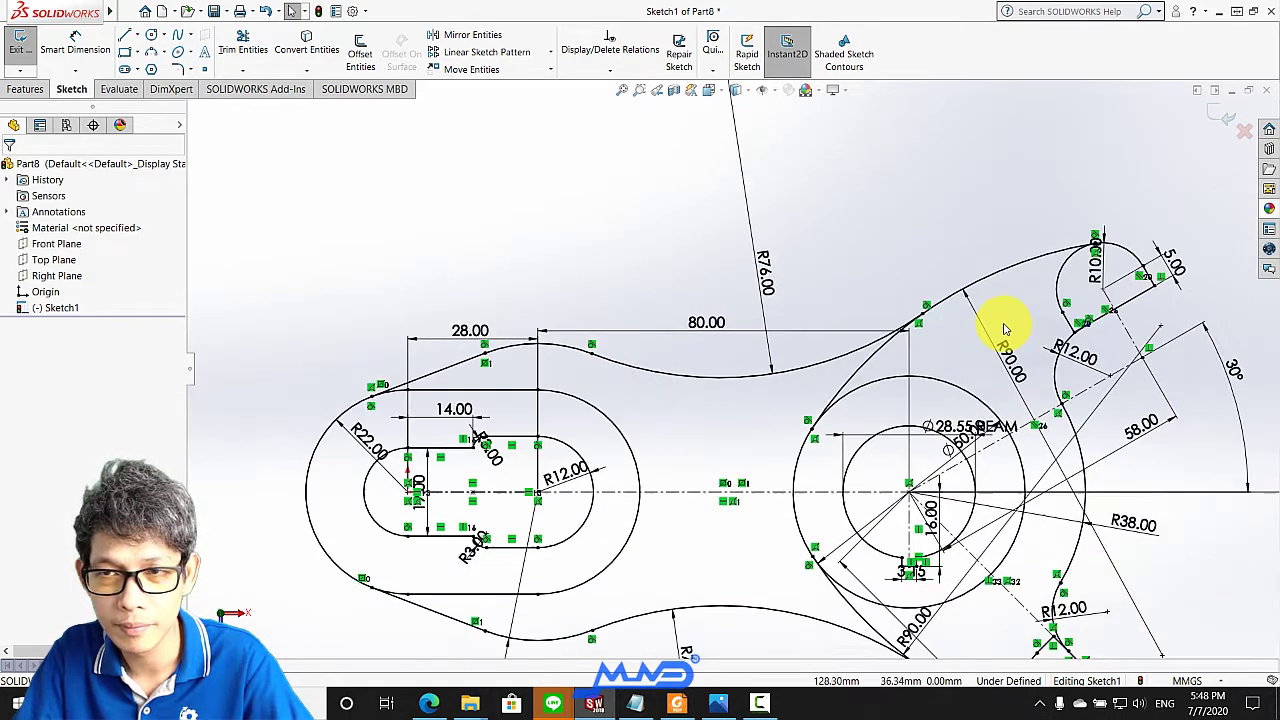
scroll(1057, 533, up, 2)
scroll(1000, 640, down, 3)
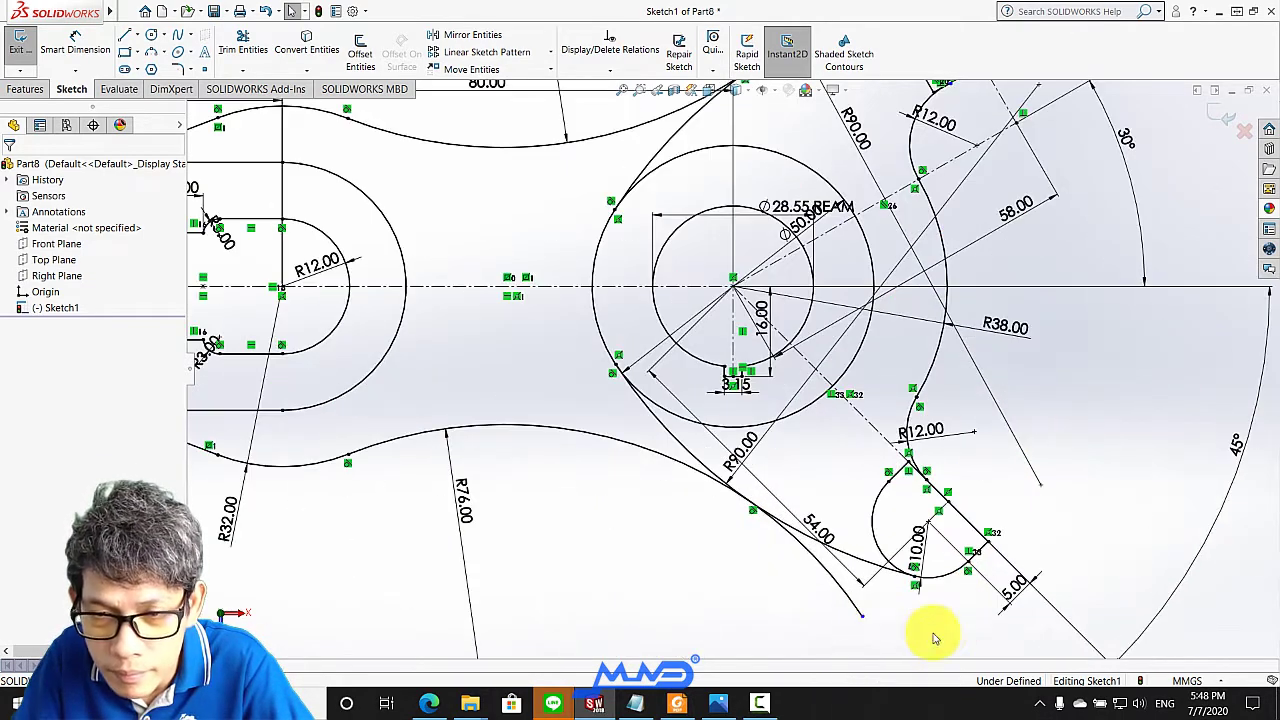
scroll(500, 375, down, 1)
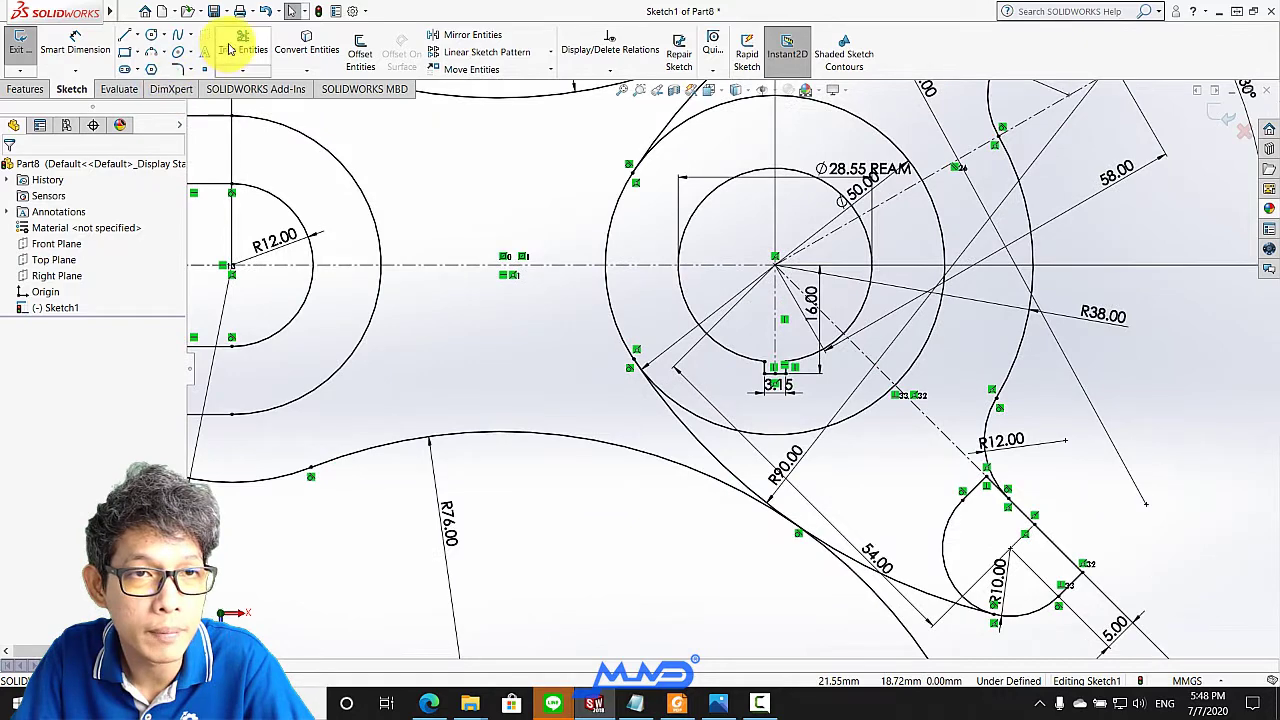
click(230, 48)
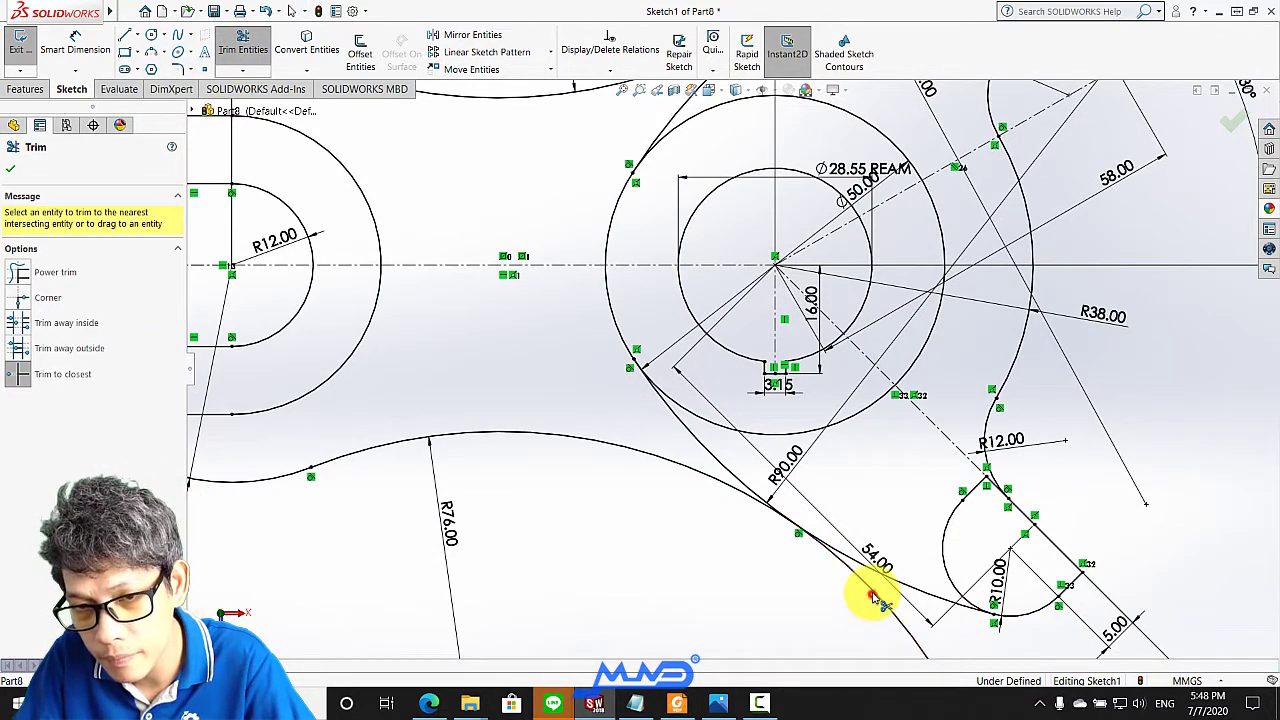
scroll(766, 491, up, 2)
scroll(766, 491, up, 2)
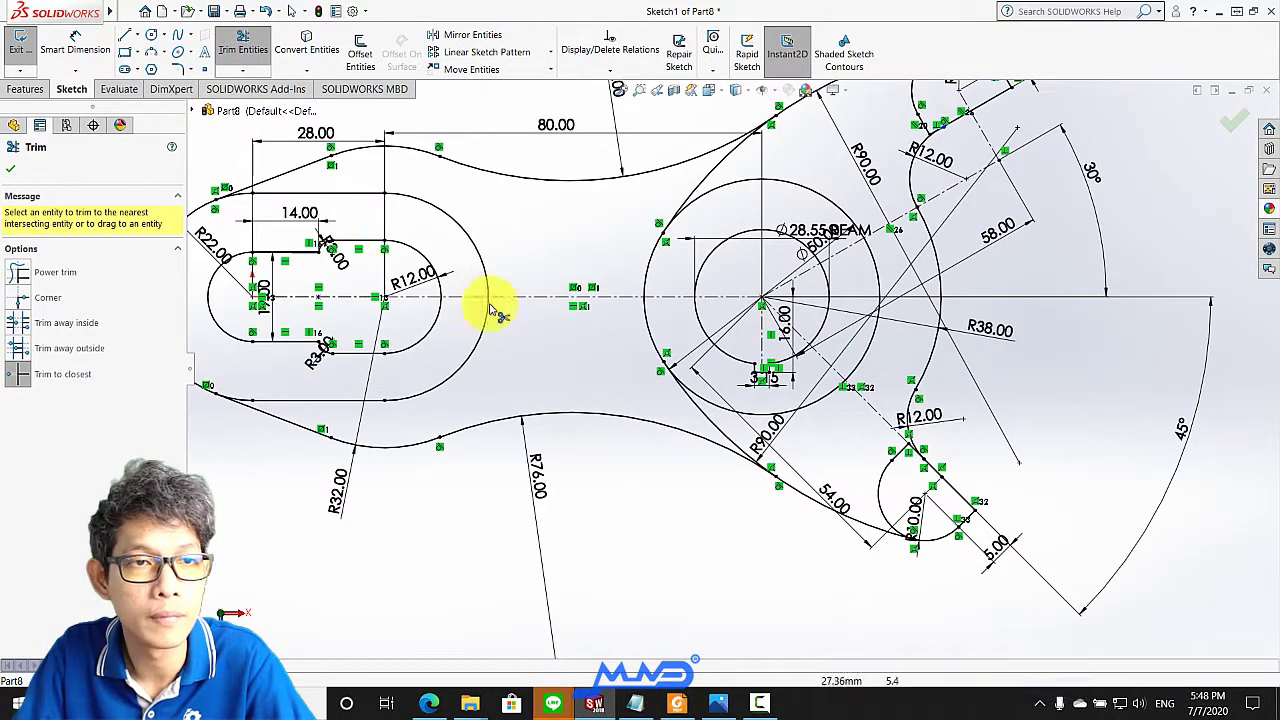
scroll(491, 297, up, 1)
click(6, 171)
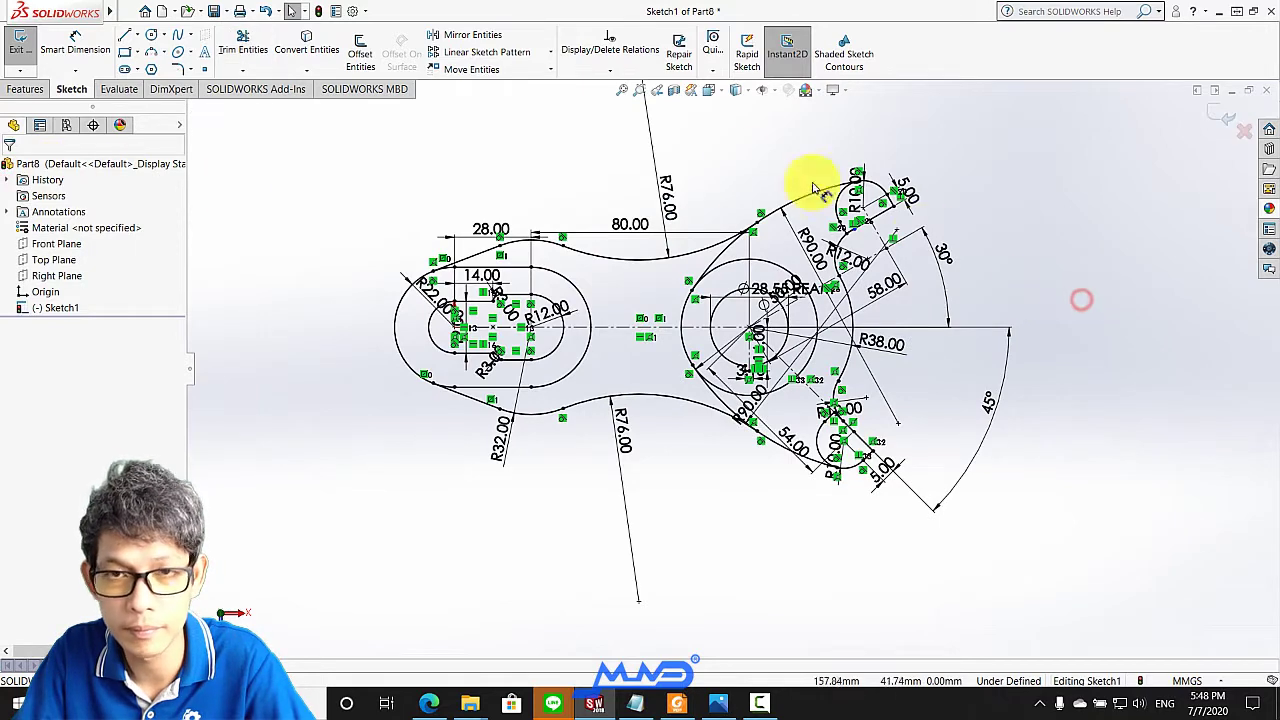
scroll(786, 206, down, 1)
scroll(786, 206, down, 1)
scroll(1000, 271, down, 2)
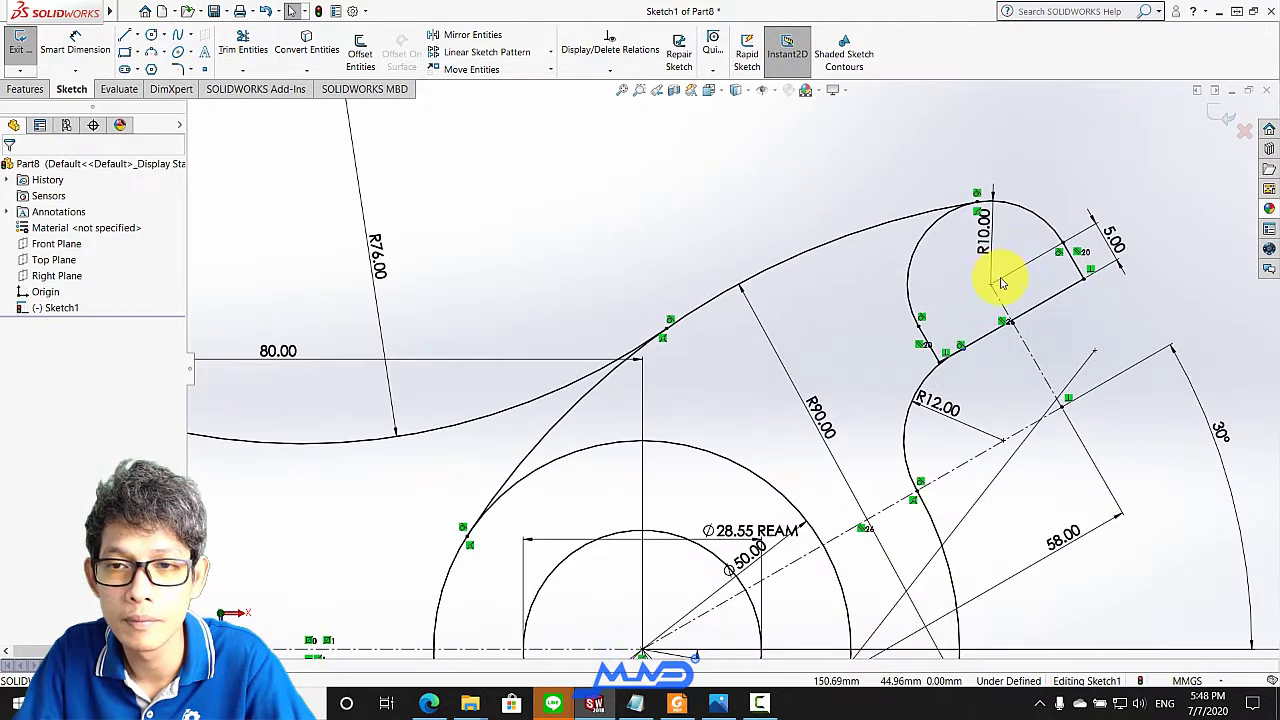
scroll(960, 300, down, 1)
scroll(851, 346, down, 1)
scroll(680, 337, up, 2)
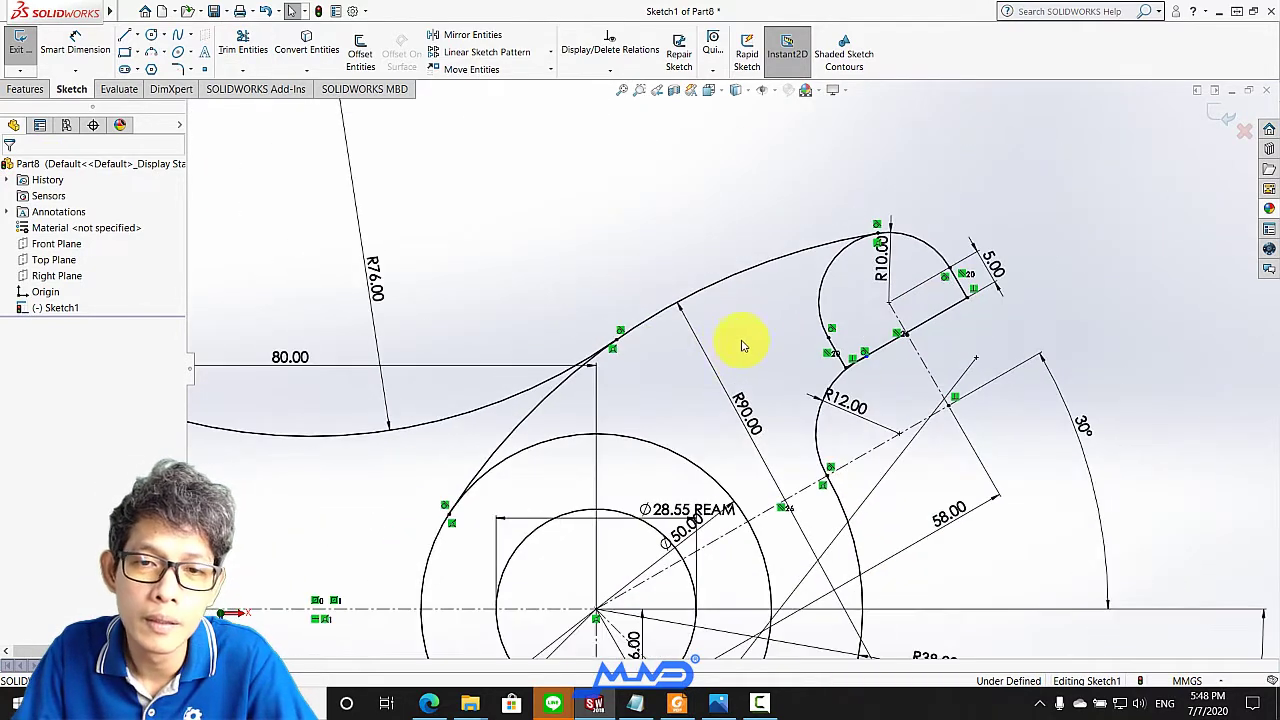
scroll(877, 566, up, 2)
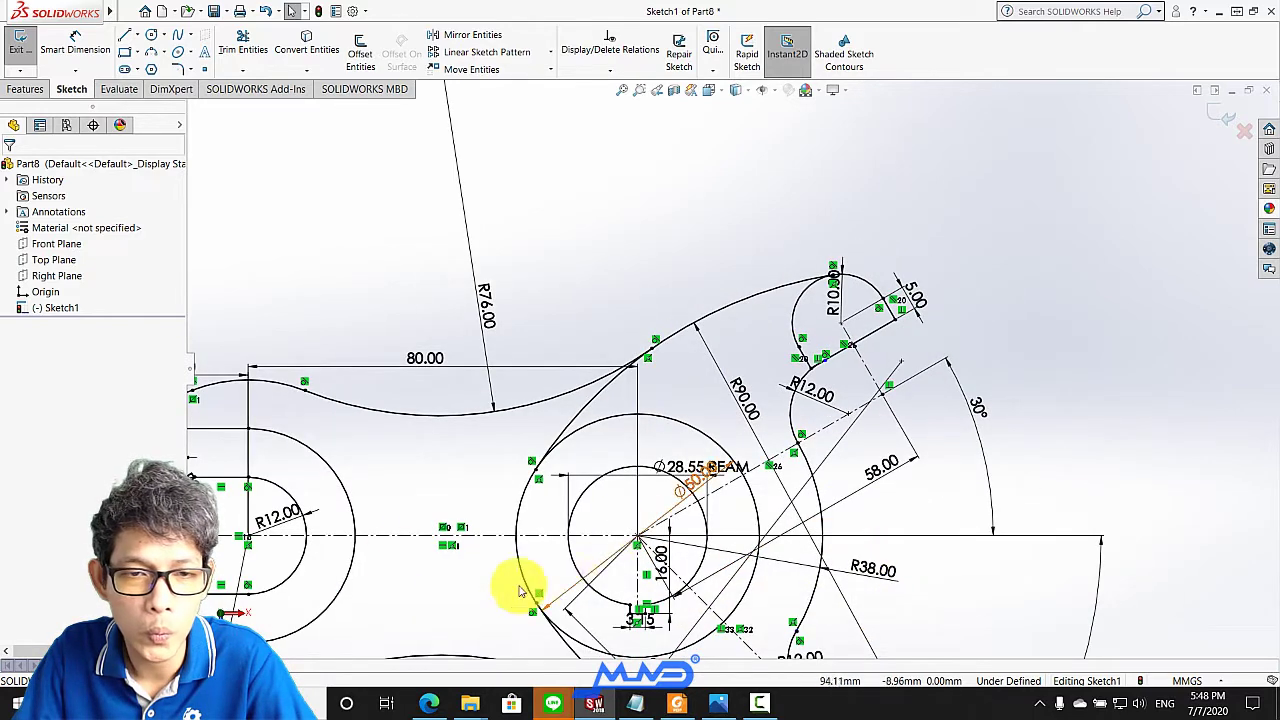
scroll(272, 524, down, 2)
scroll(380, 552, up, 1)
scroll(545, 590, down, 2)
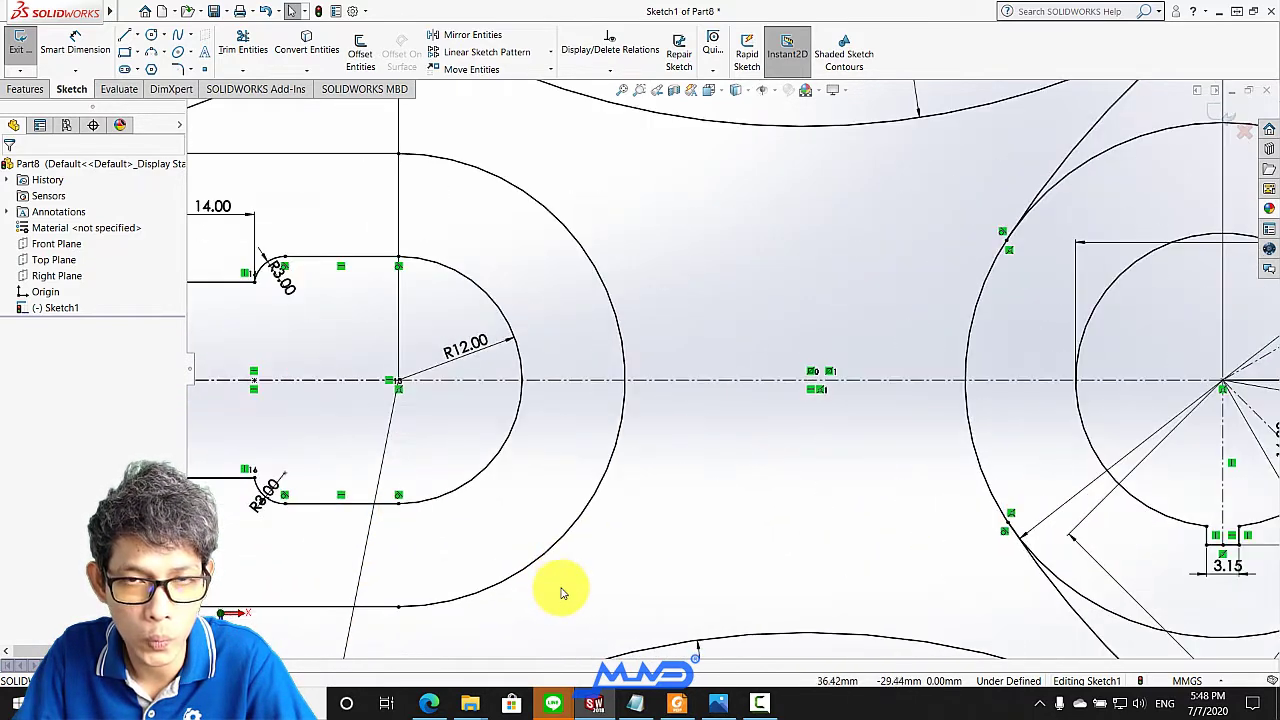
scroll(570, 592, up, 2)
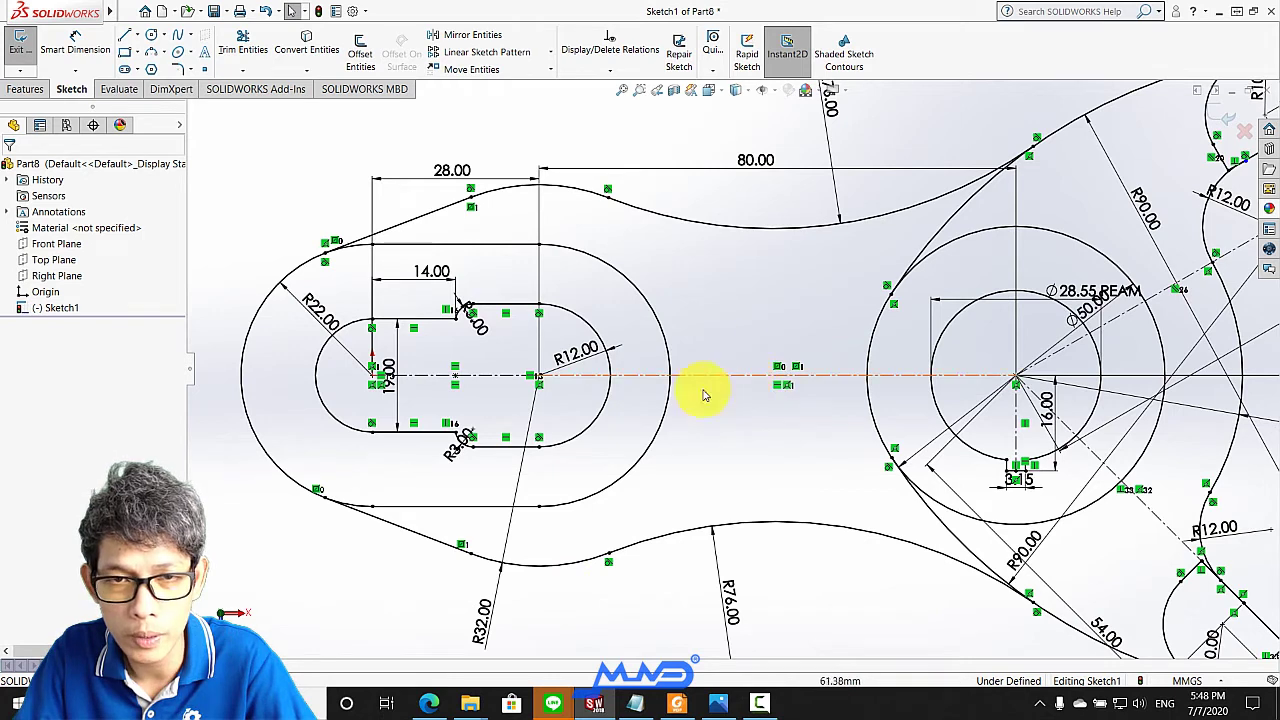
scroll(497, 330, down, 2)
scroll(468, 310, down, 2)
scroll(525, 312, down, 2)
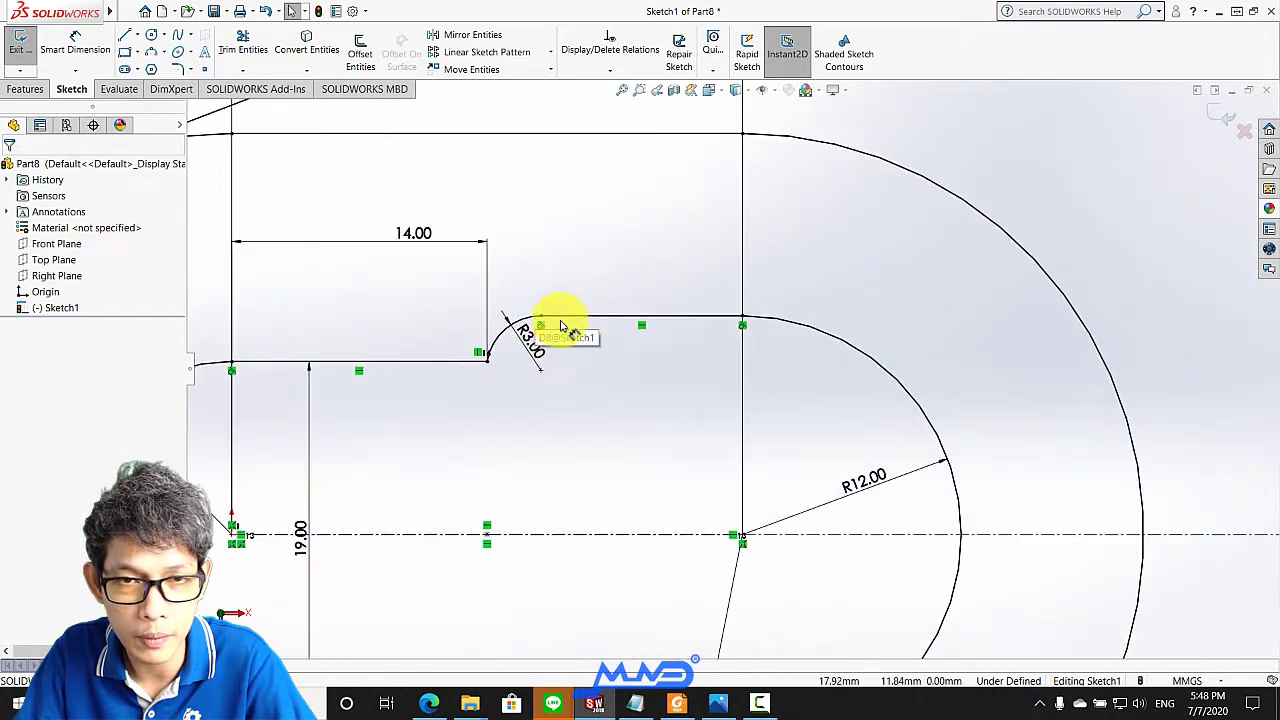
scroll(527, 357, down, 1)
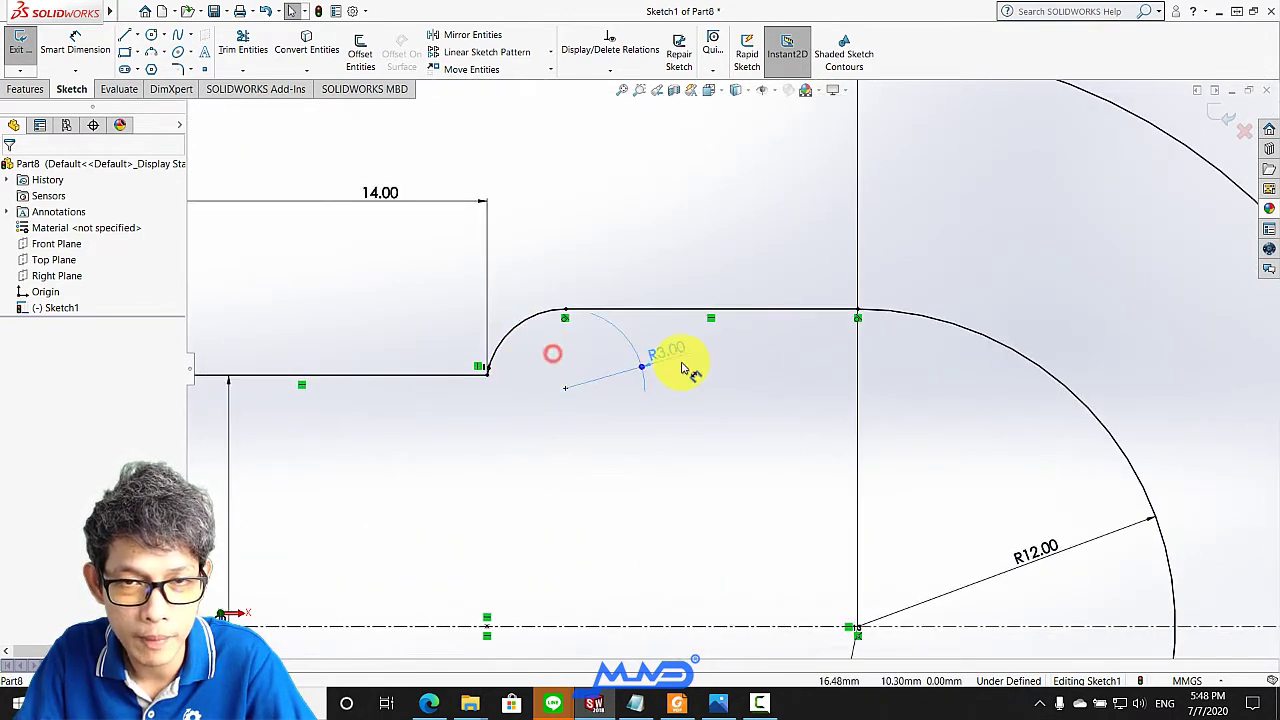
Place the R3.00 dimension beside the fillet and the 54.00 dimension clear of the line
click(771, 378)
scroll(786, 388, up, 4)
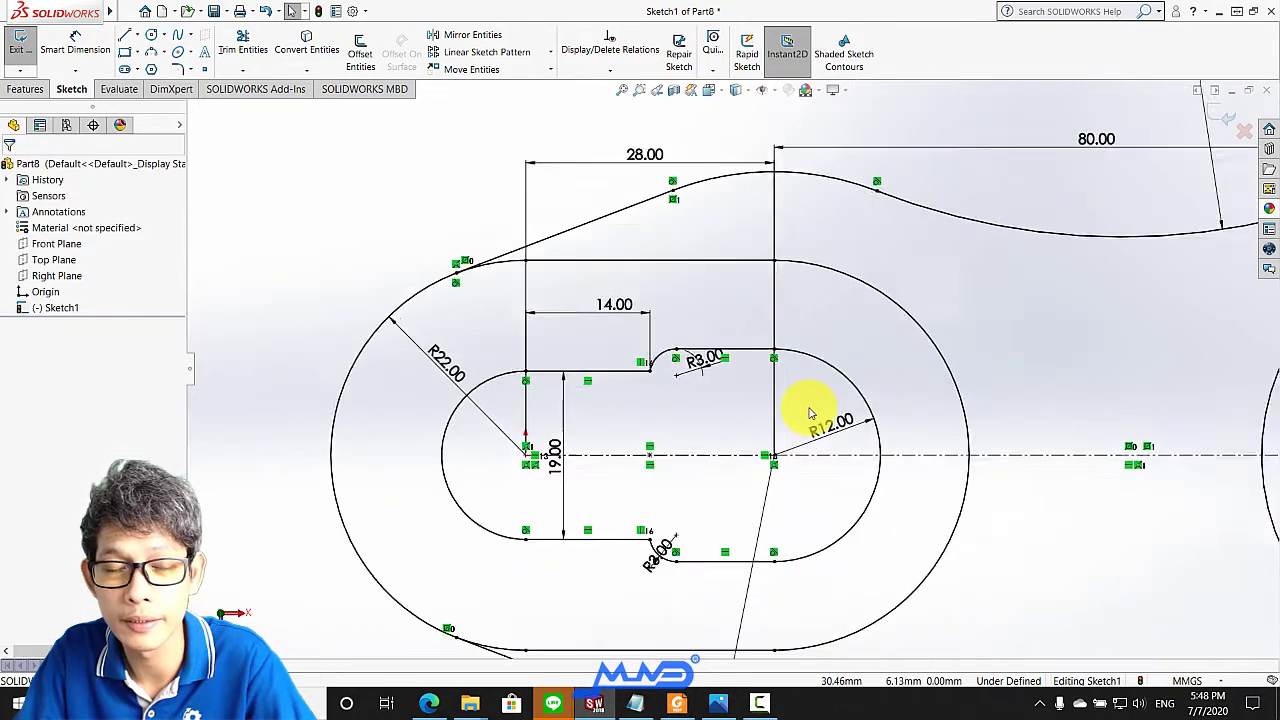
scroll(808, 414, up, 1)
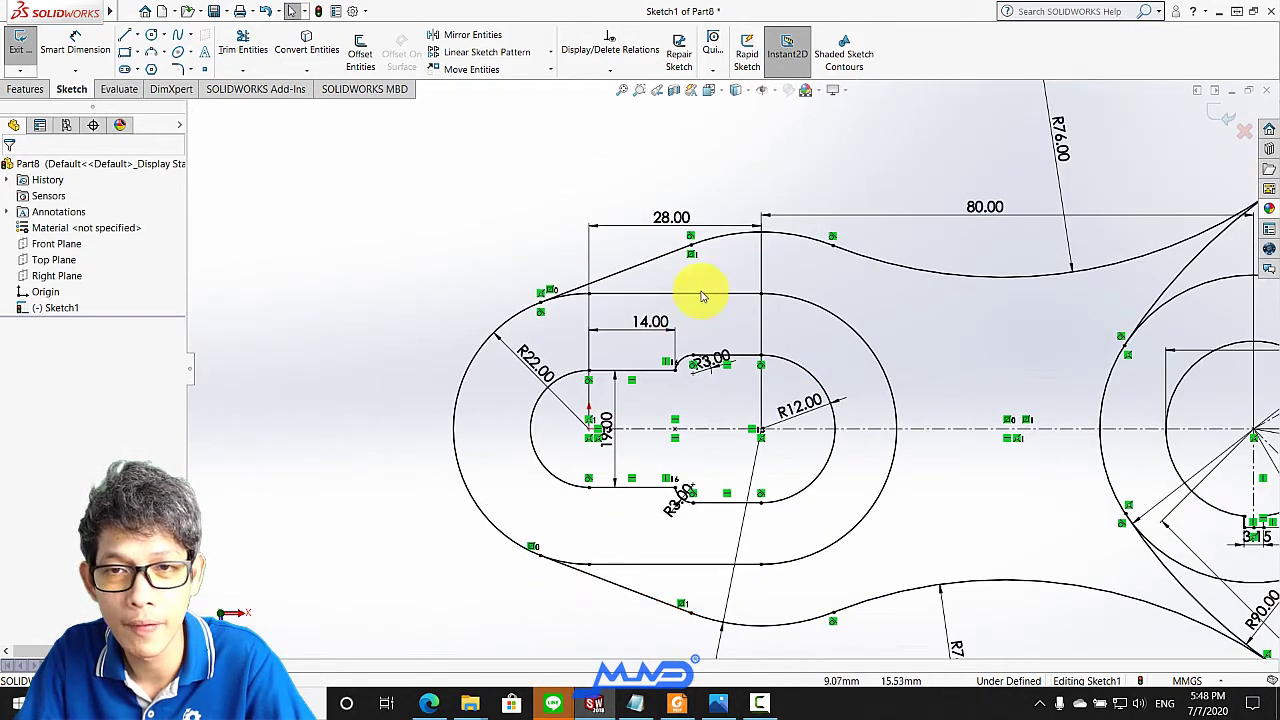
scroll(960, 455, up, 3)
scroll(1114, 571, down, 2)
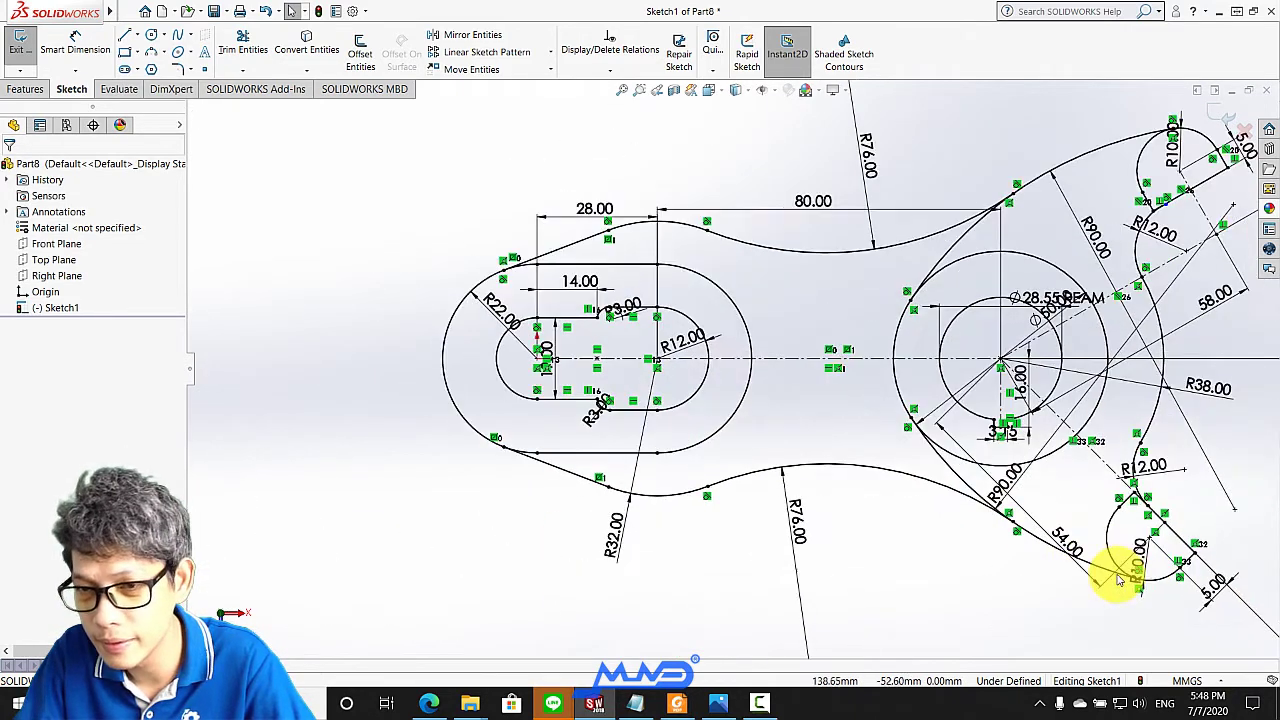
scroll(1100, 560, down, 1)
click(865, 567)
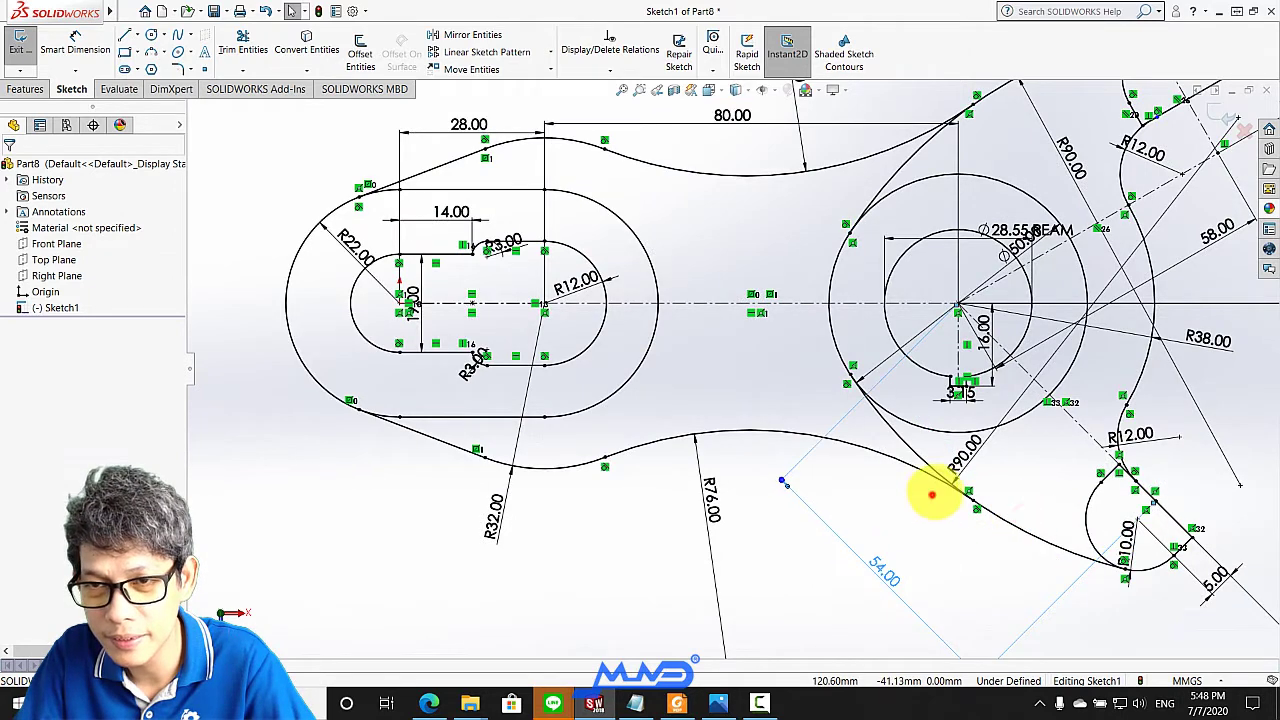
Move the 3.15 dimension lower and to the right, away from the geometry
scroll(985, 318, down, 2)
scroll(987, 316, down, 1)
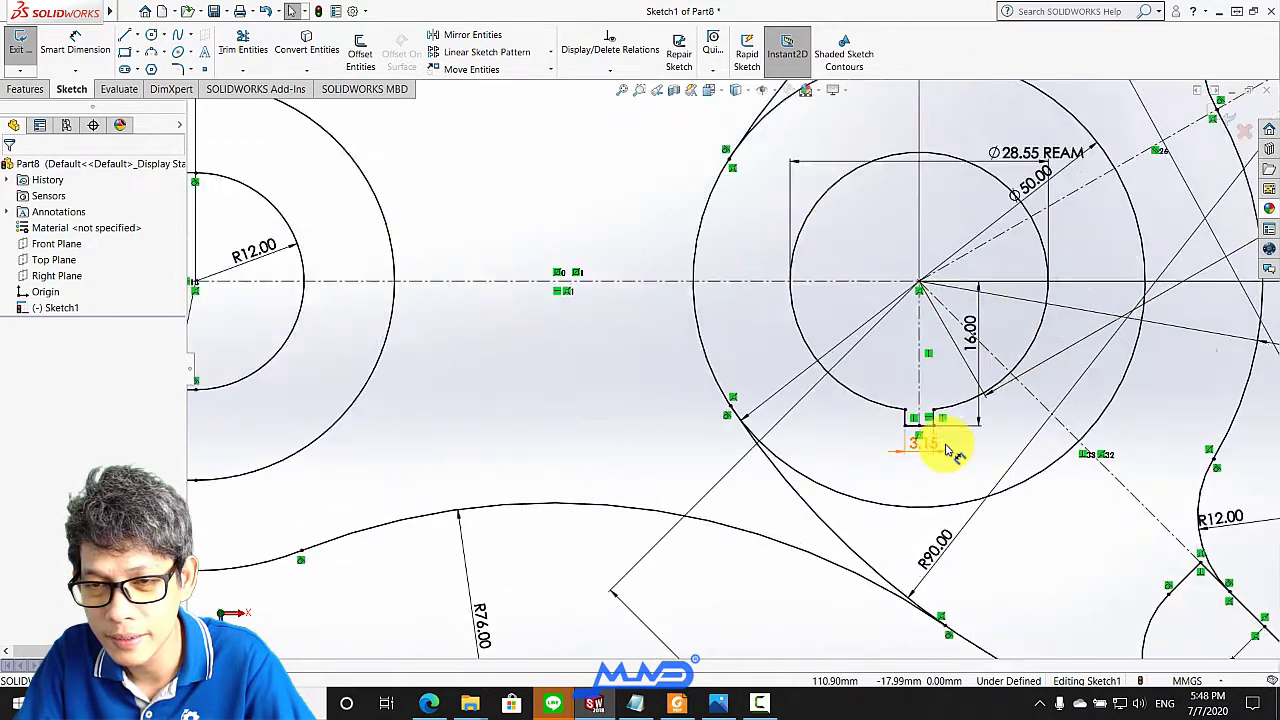
scroll(943, 443, down, 2)
drag(917, 447, 1030, 437)
click(1040, 445)
scroll(1043, 449, up, 2)
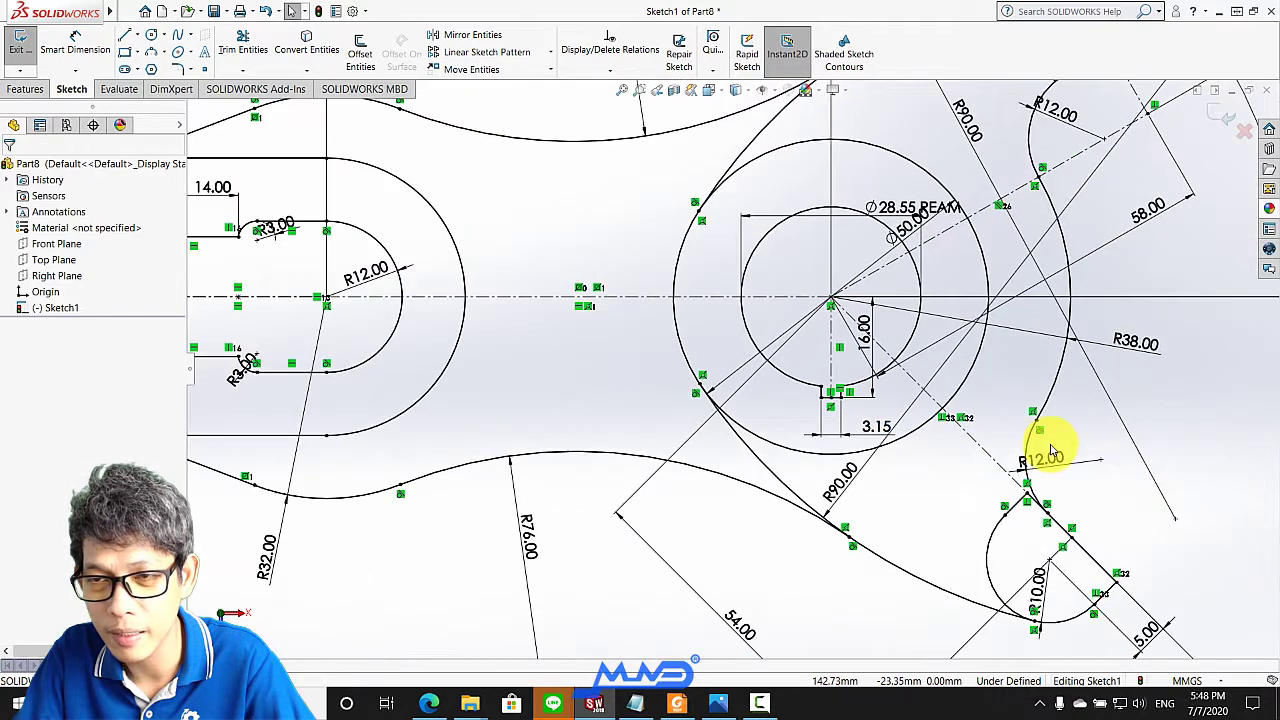
scroll(1100, 434, up, 1)
scroll(1060, 370, up, 1)
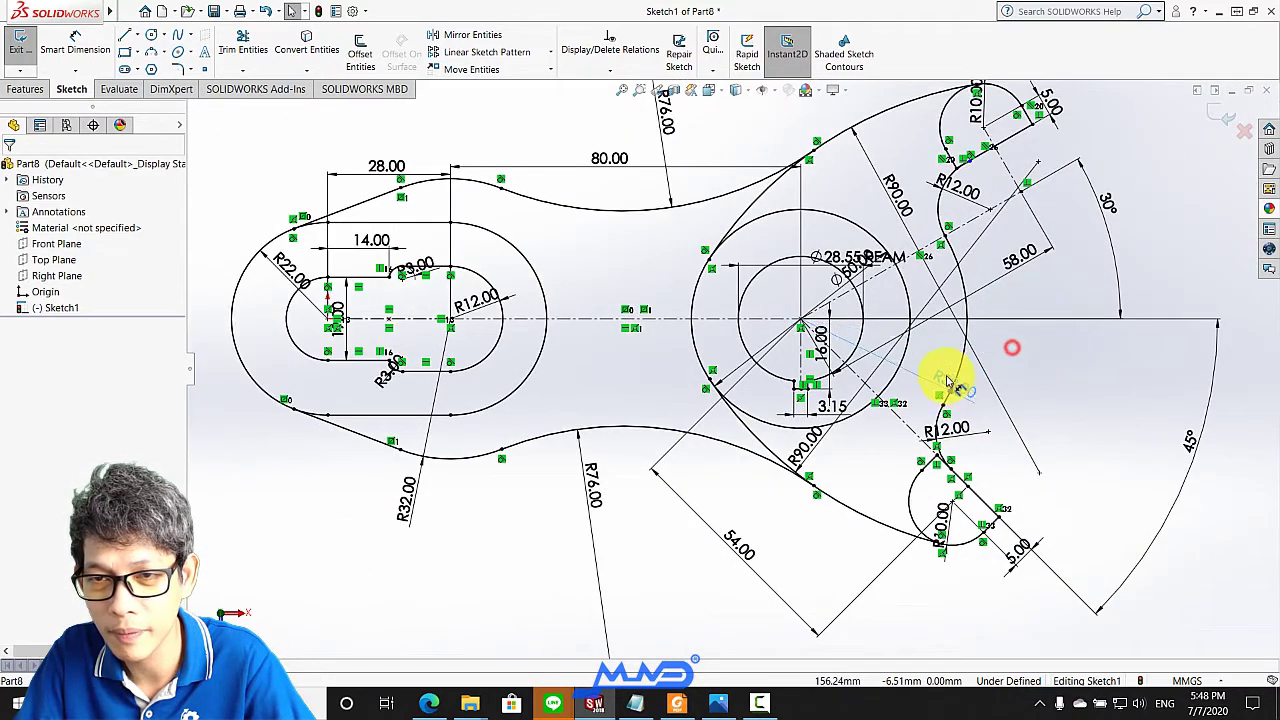
scroll(990, 393, down, 1)
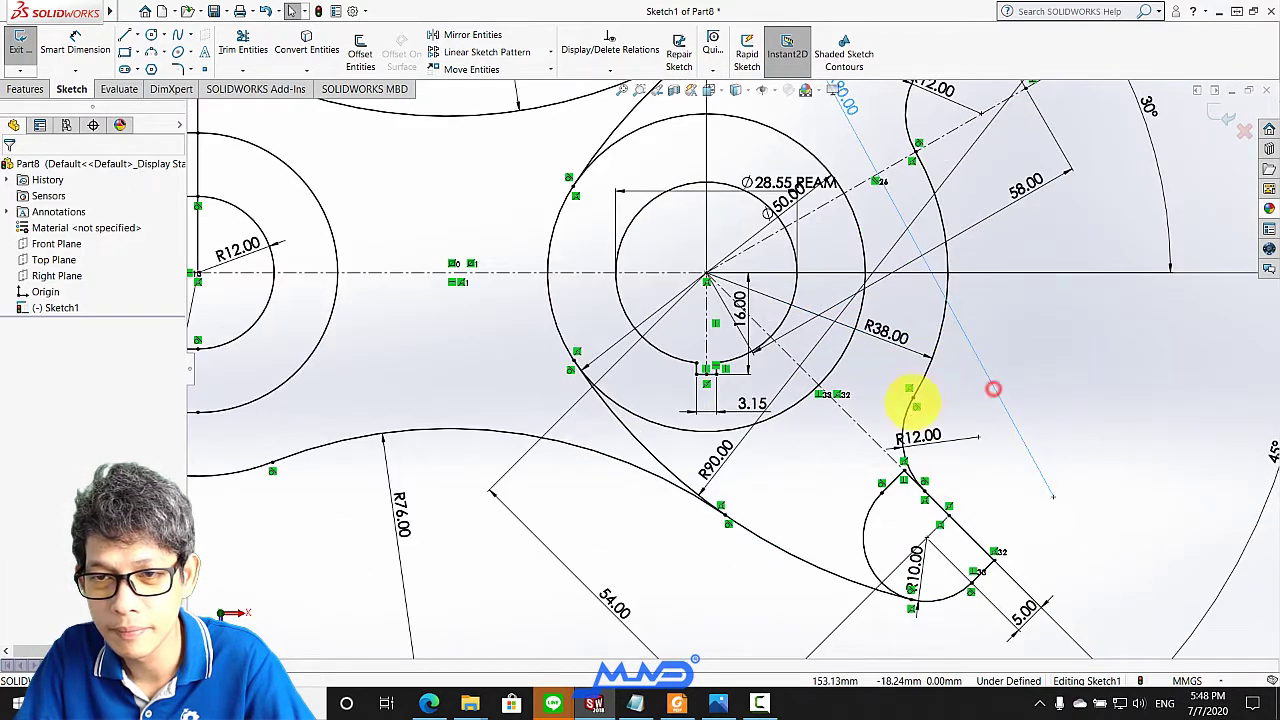
Reposition the R90.00 dimension to a clear spot
click(956, 434)
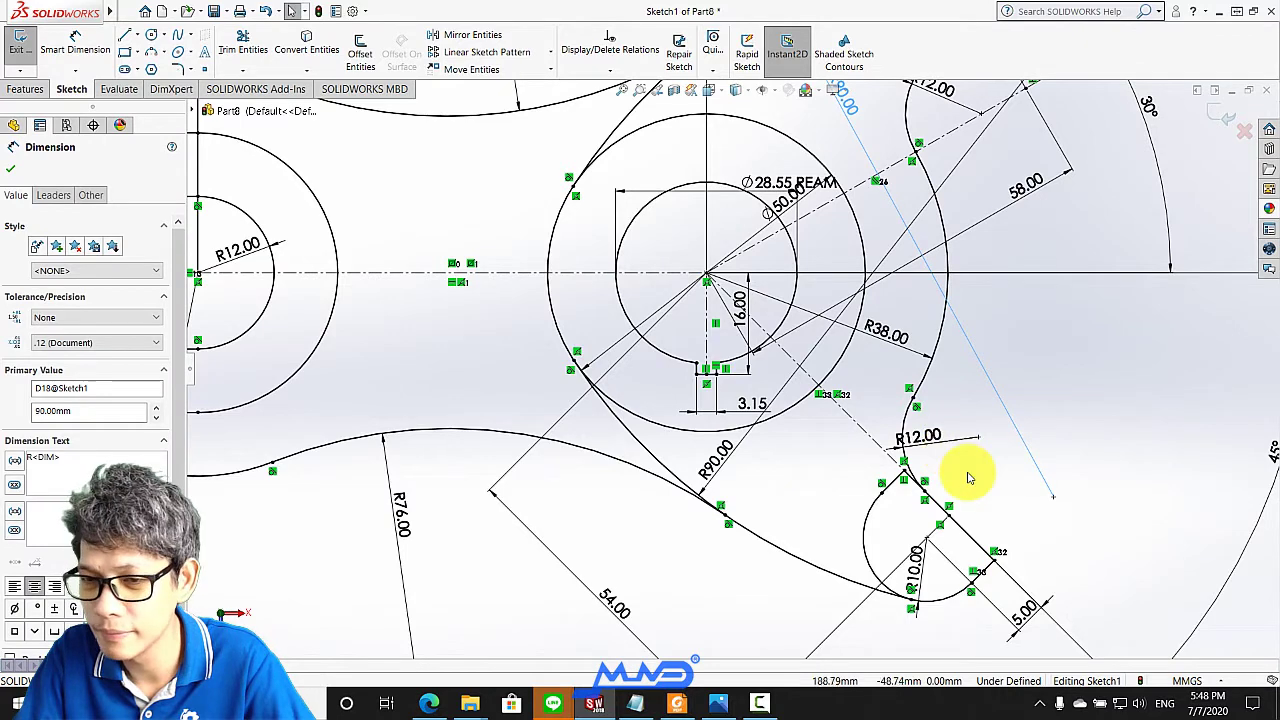
scroll(968, 478, up, 3)
scroll(823, 280, down, 3)
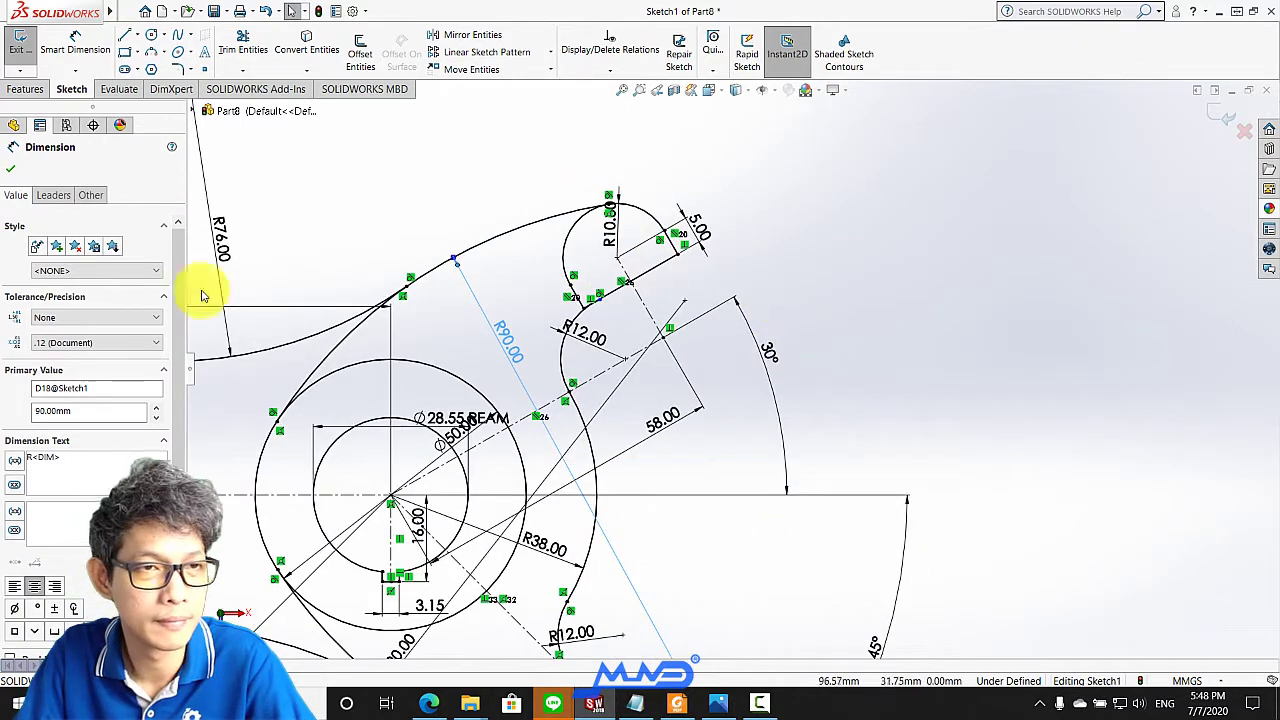
click(18, 175)
scroll(600, 312, down, 3)
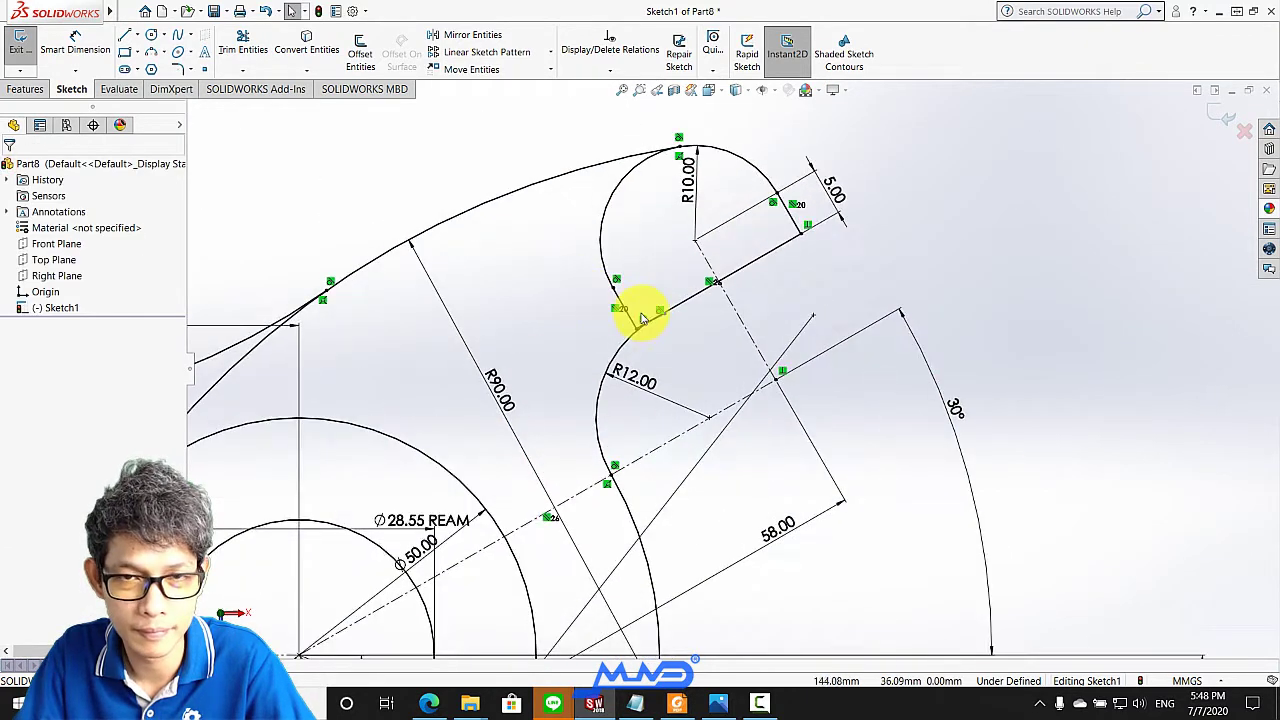
scroll(694, 345, down, 3)
scroll(694, 330, down, 2)
scroll(695, 347, down, 2)
scroll(695, 347, down, 2)
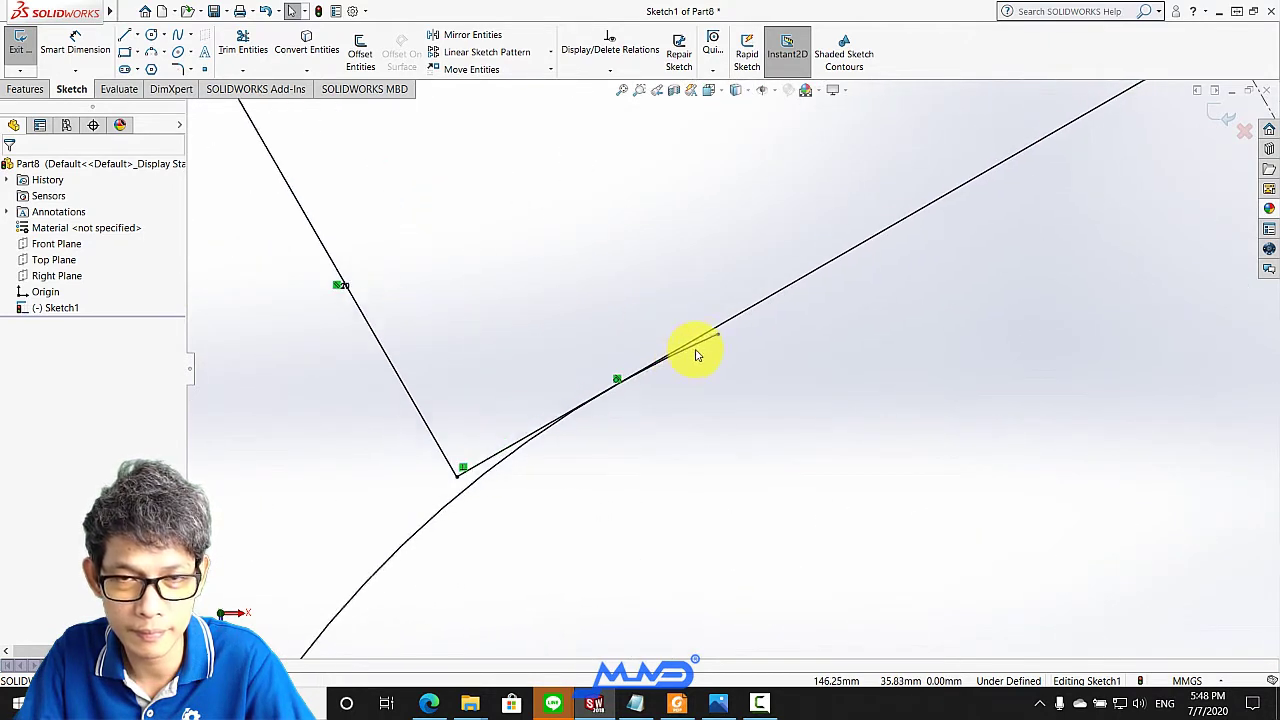
scroll(694, 349, down, 2)
click(240, 50)
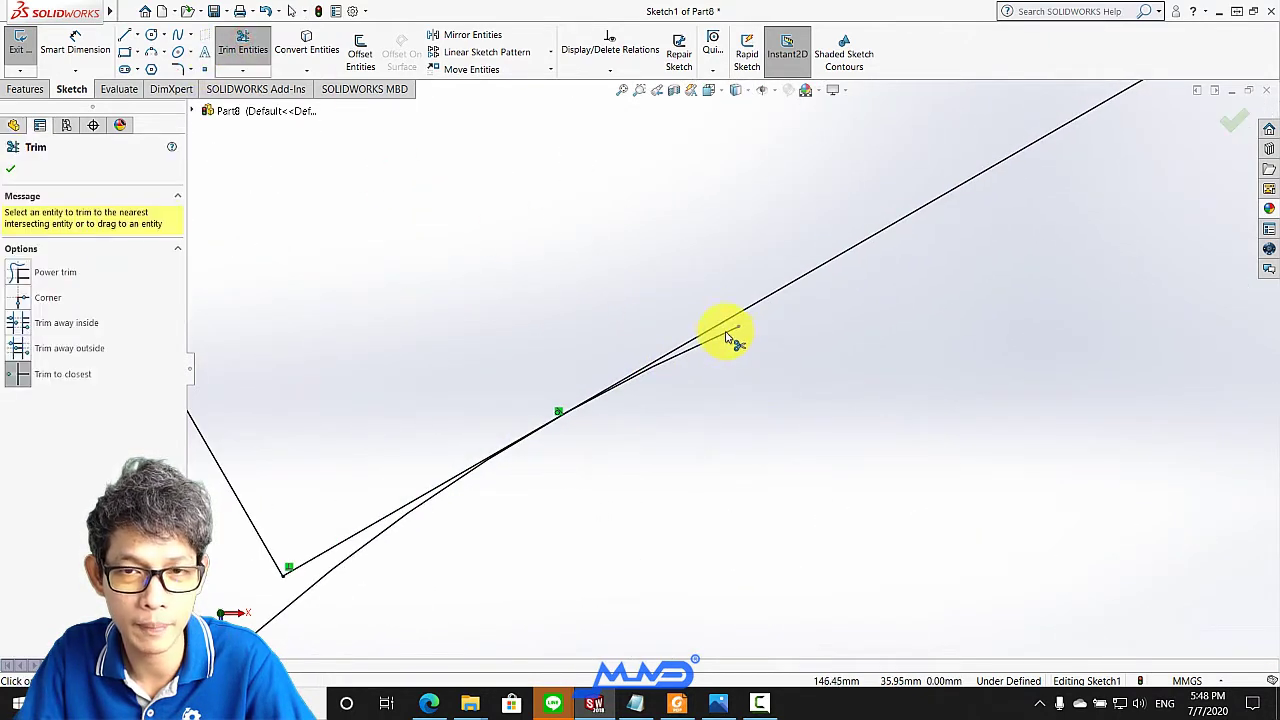
scroll(600, 355, up, 3)
scroll(520, 345, up, 3)
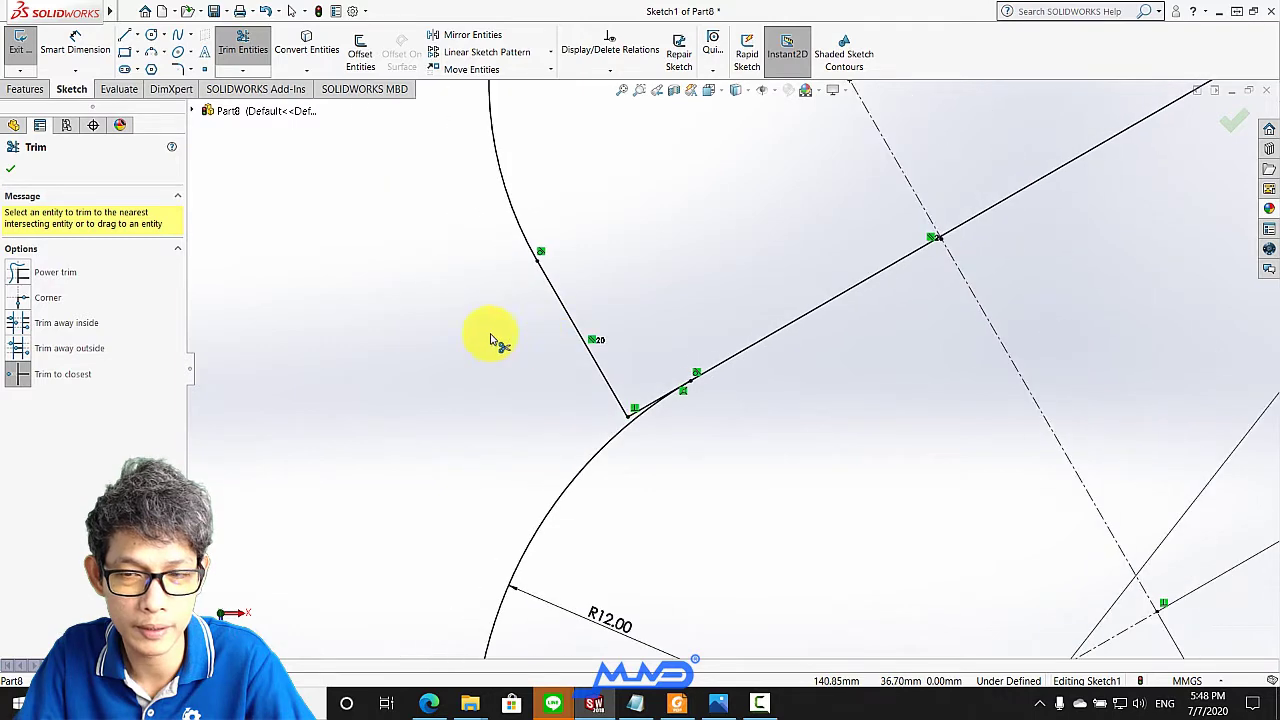
click(10, 168)
click(408, 323)
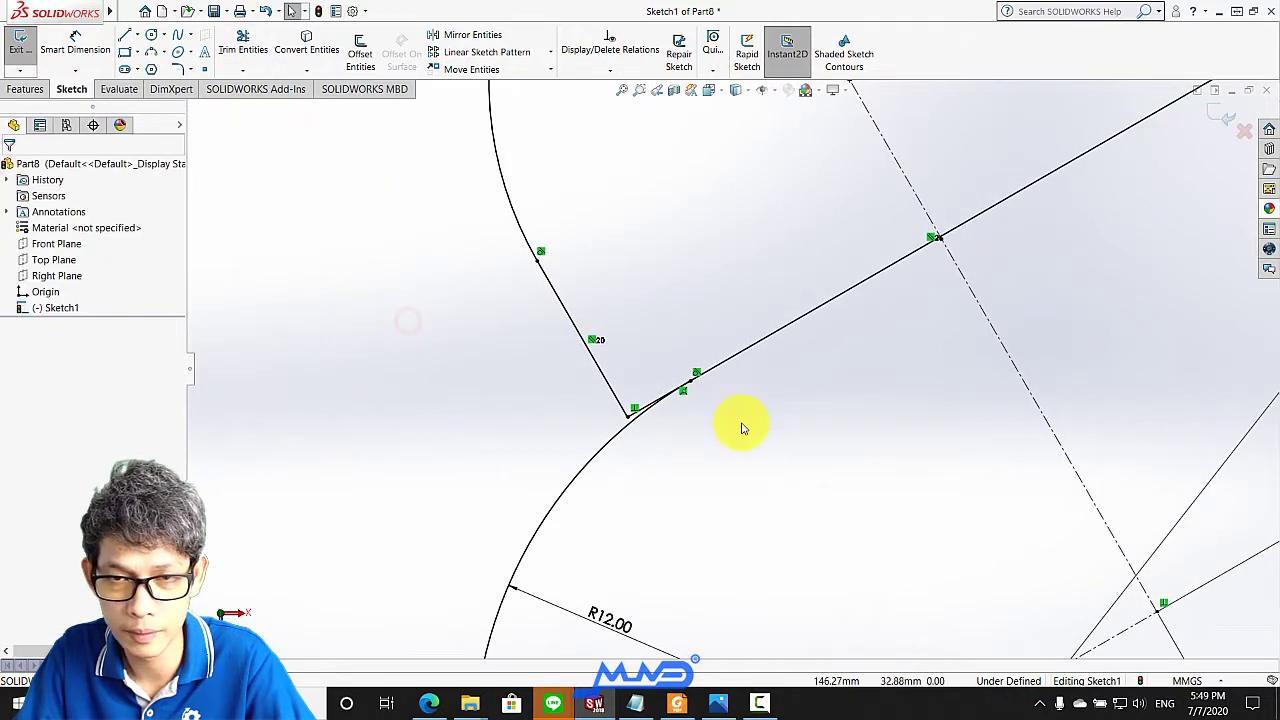
scroll(745, 435, up, 2)
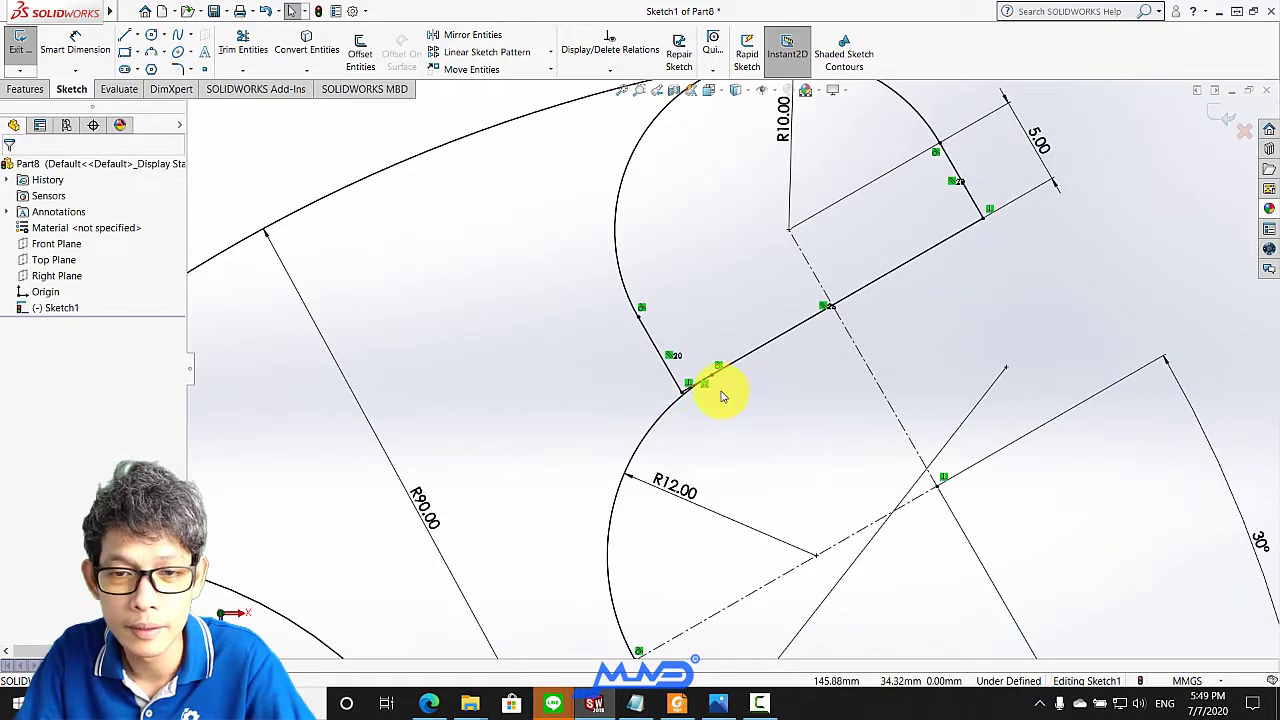
scroll(710, 385, down, 1)
scroll(650, 378, down, 2)
scroll(680, 350, down, 1)
scroll(740, 315, down, 1)
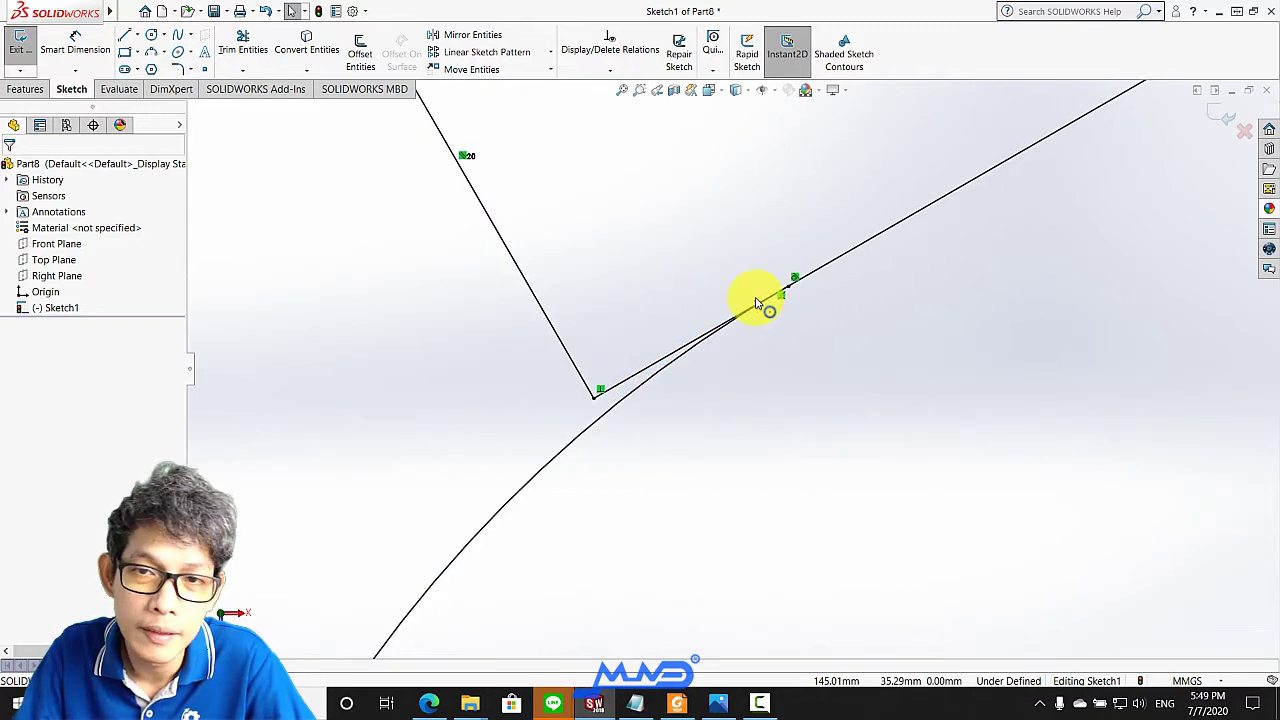
scroll(780, 390, up, 2)
scroll(786, 398, up, 1)
scroll(795, 440, up, 2)
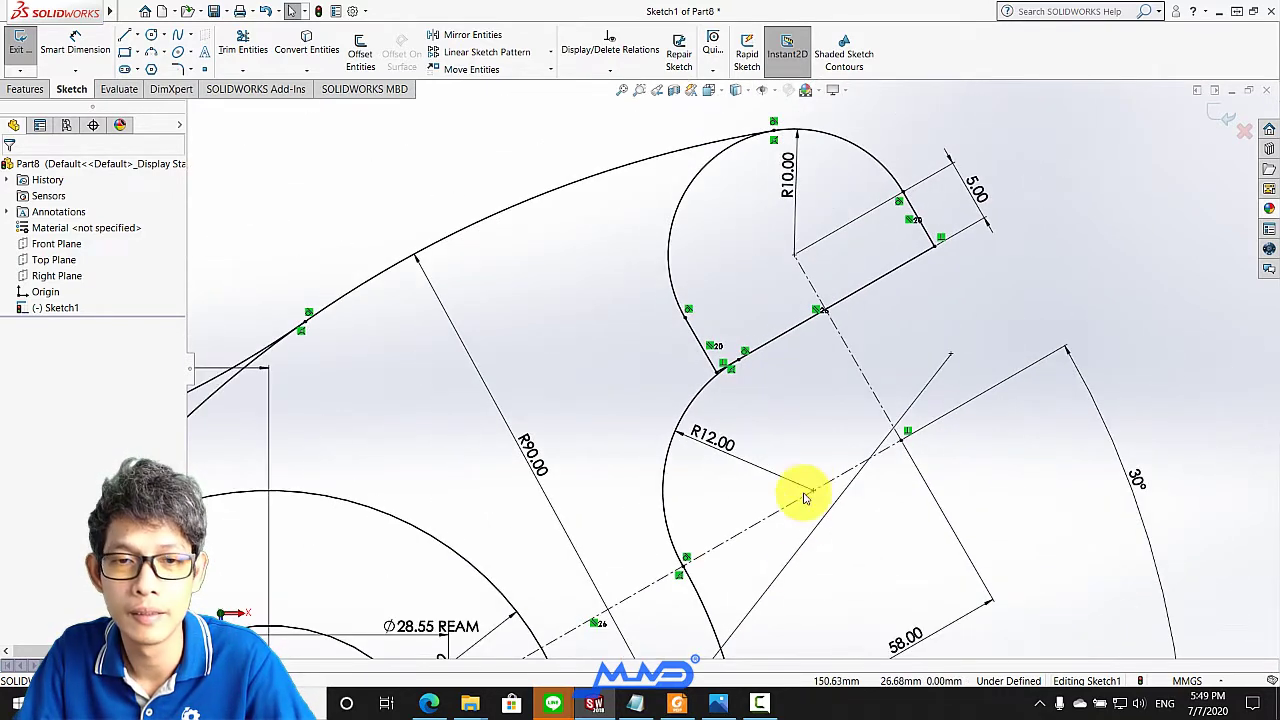
scroll(737, 570, up, 1)
scroll(510, 348, down, 1)
scroll(560, 355, down, 1)
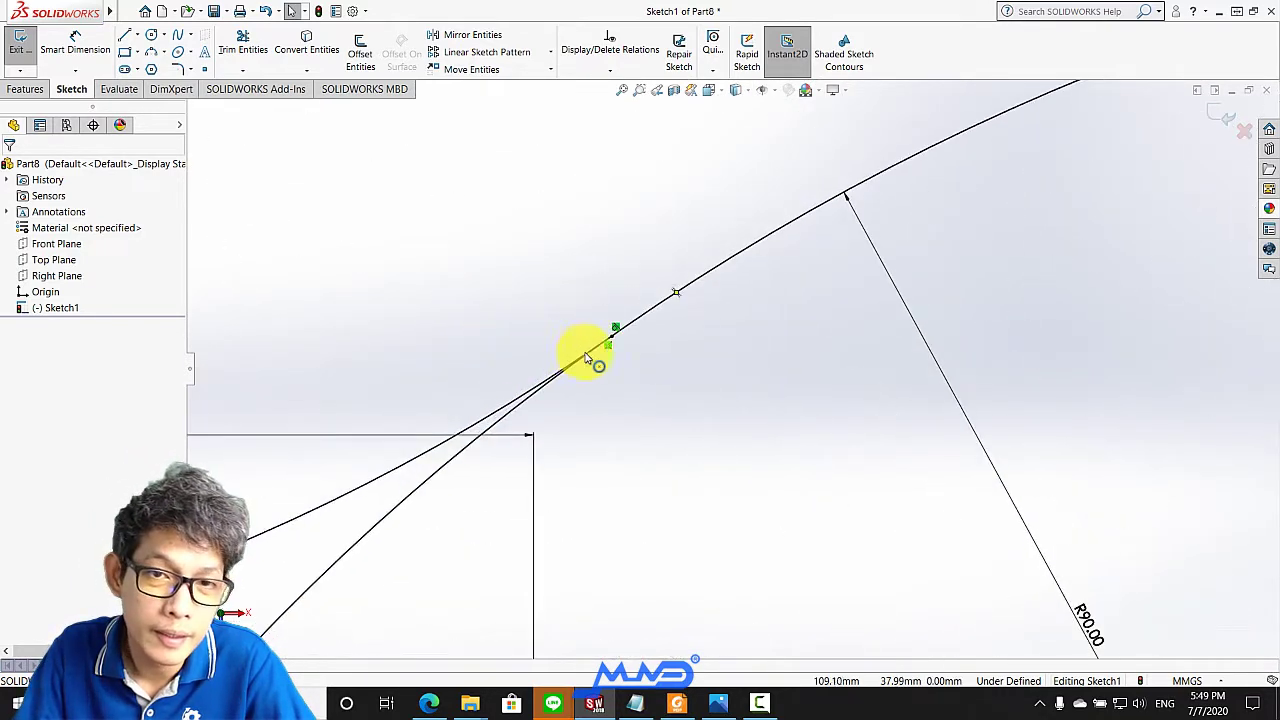
scroll(650, 362, down, 1)
scroll(735, 352, down, 1)
scroll(760, 325, up, 1)
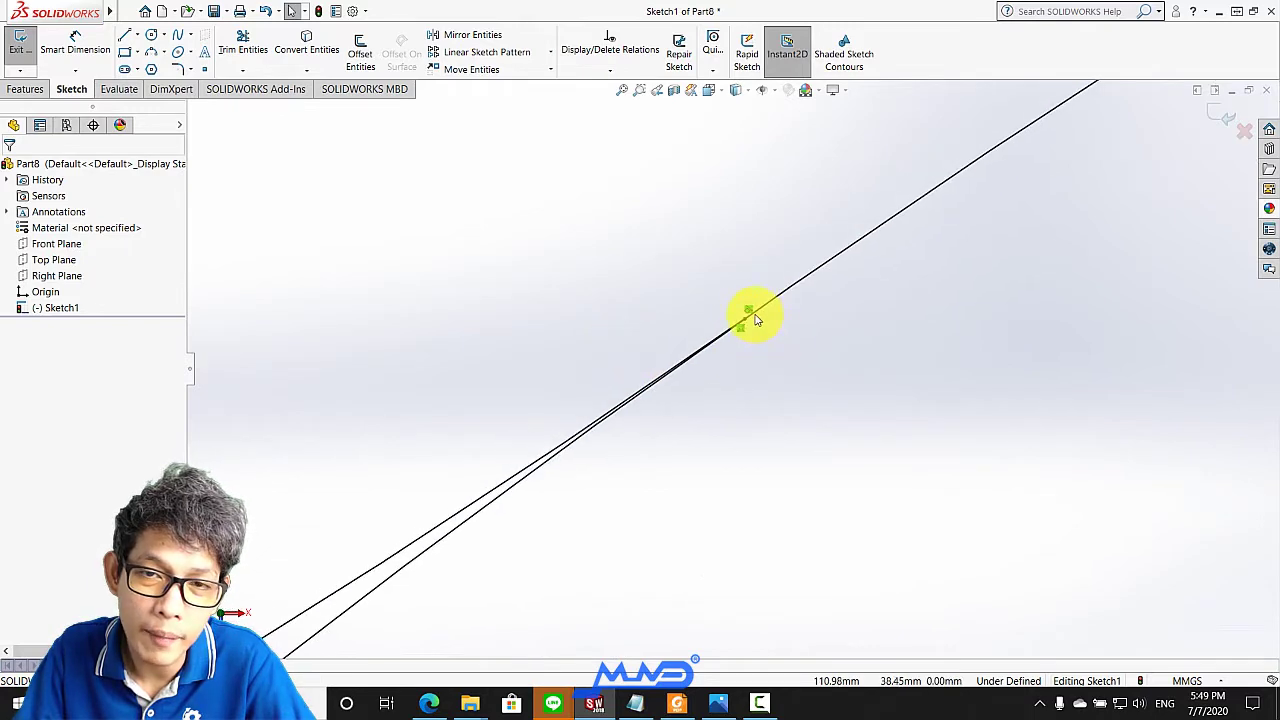
scroll(755, 350, up, 1)
scroll(785, 420, up, 1)
scroll(810, 480, up, 2)
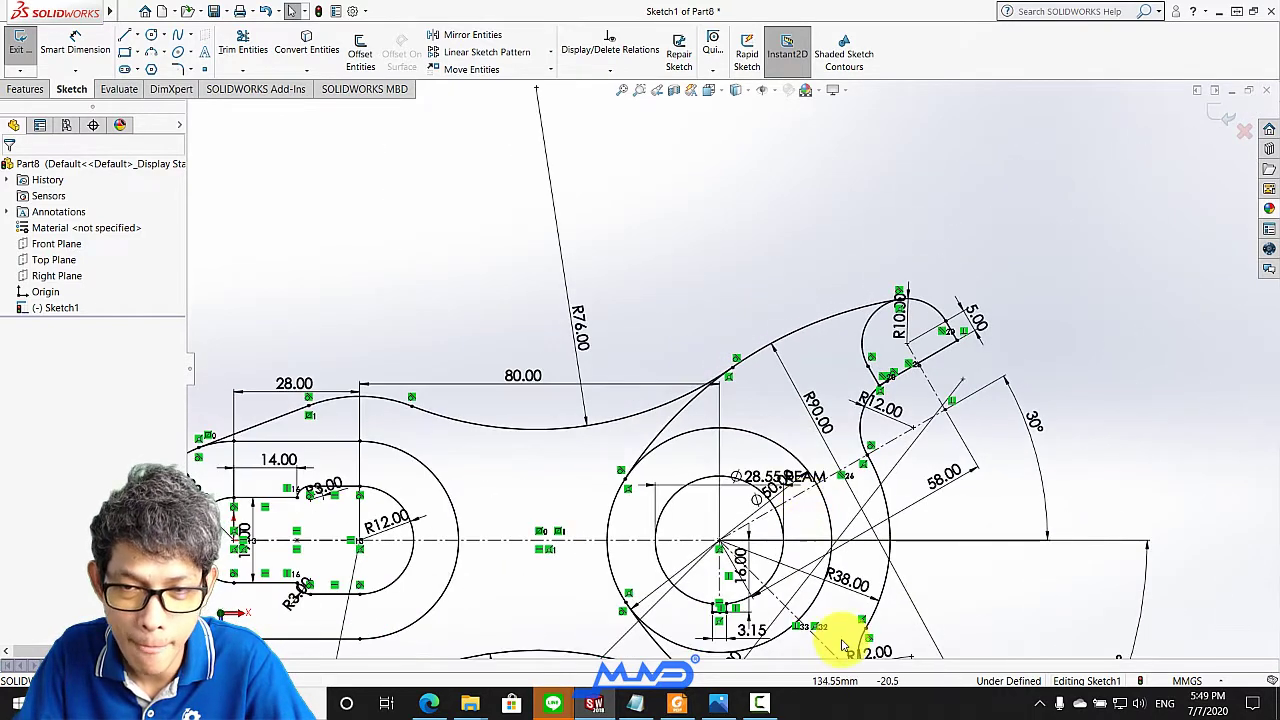
scroll(834, 627, down, 2)
scroll(755, 597, down, 1)
scroll(640, 540, down, 1)
scroll(600, 520, up, 1)
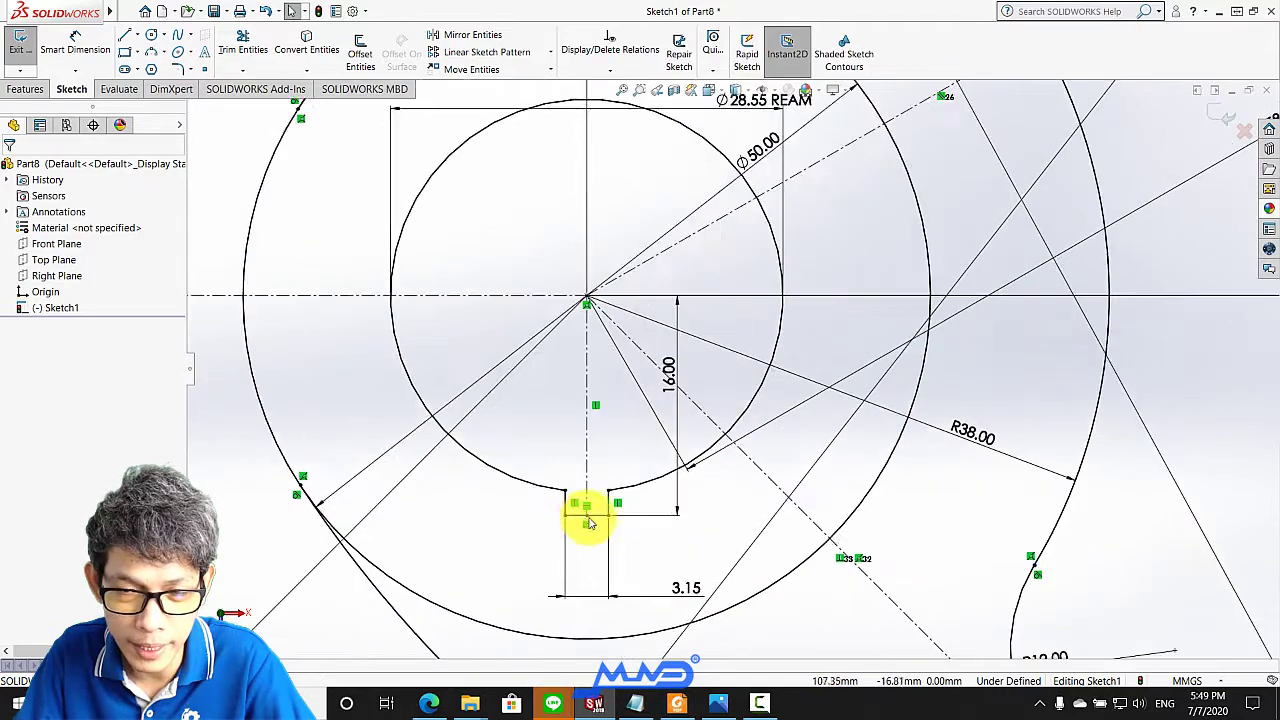
scroll(660, 523, up, 2)
scroll(712, 540, up, 2)
scroll(730, 500, down, 2)
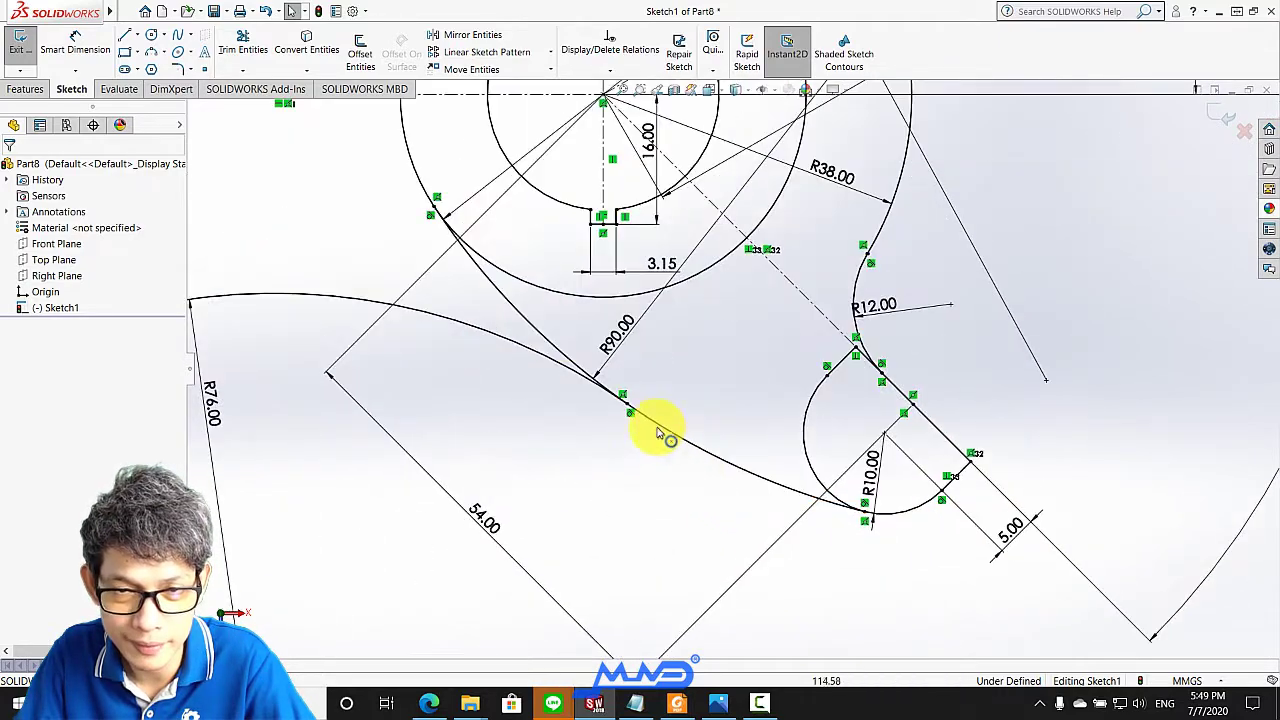
scroll(635, 402, down, 2)
scroll(651, 408, down, 2)
scroll(680, 415, down, 1)
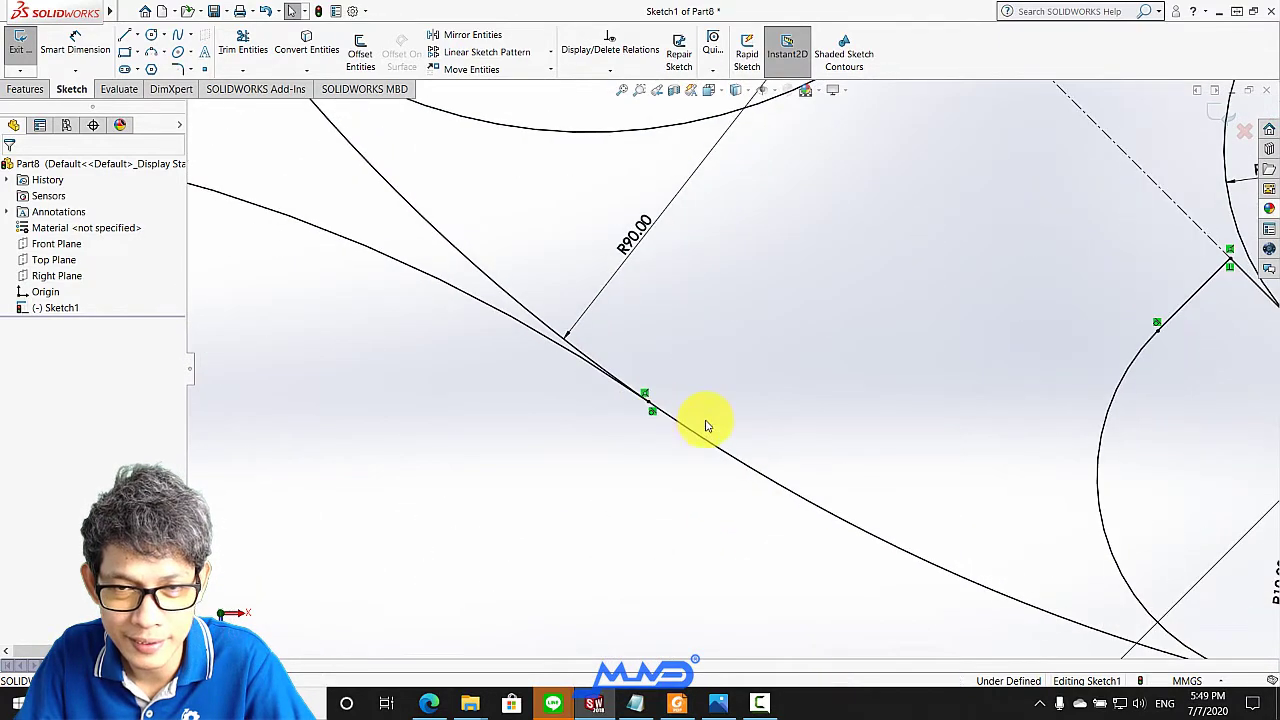
scroll(790, 410, up, 5)
scroll(1017, 400, down, 1)
scroll(951, 363, down, 2)
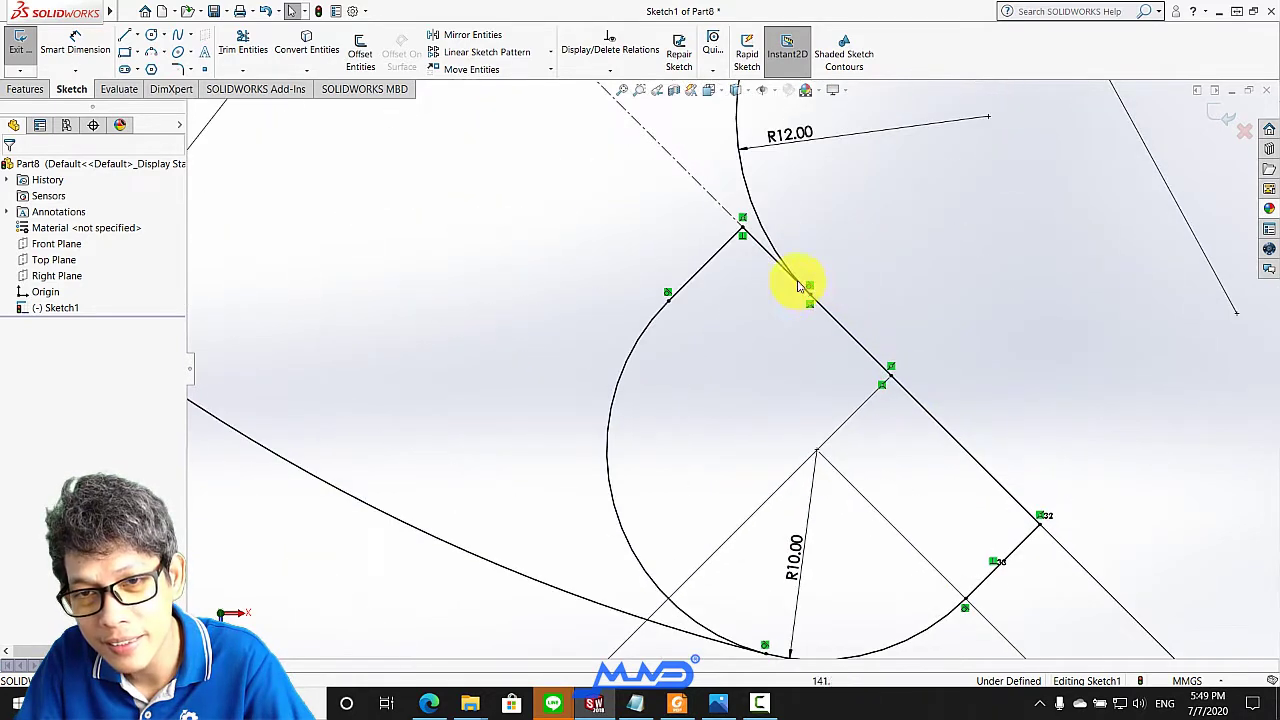
scroll(791, 272, down, 1)
scroll(795, 272, down, 1)
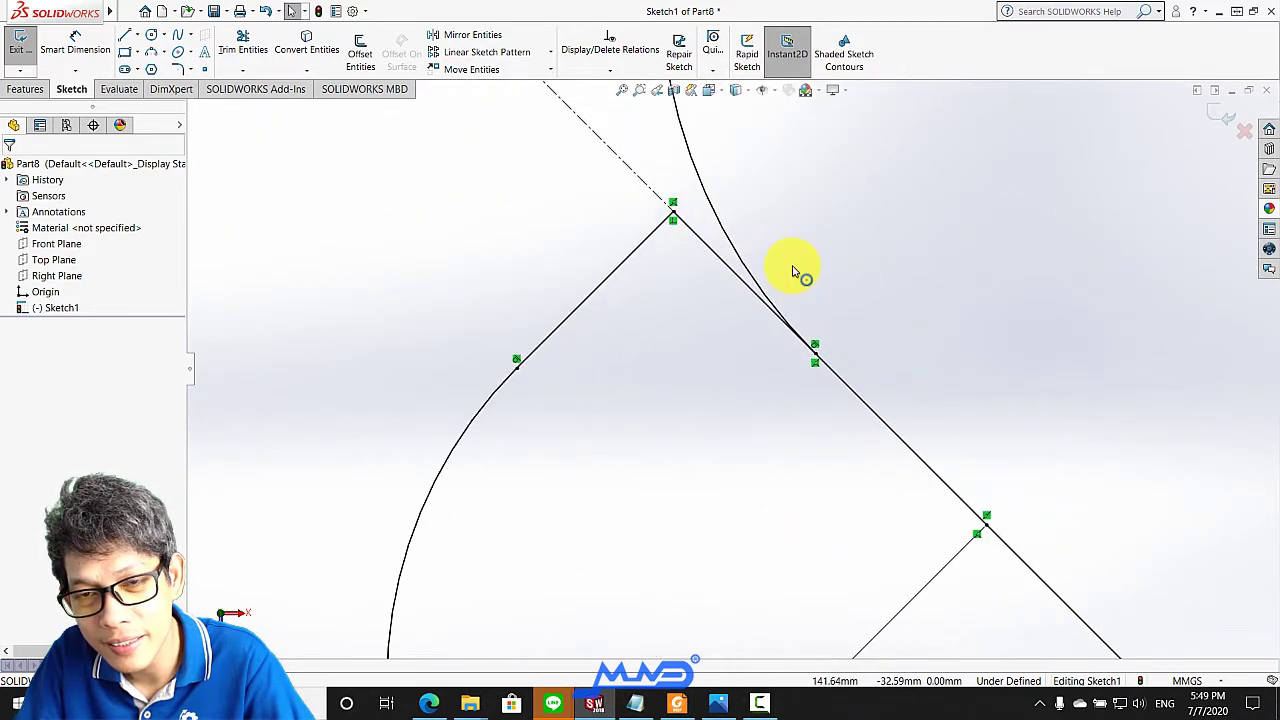
scroll(799, 272, down, 1)
scroll(798, 272, up, 1)
scroll(760, 263, up, 2)
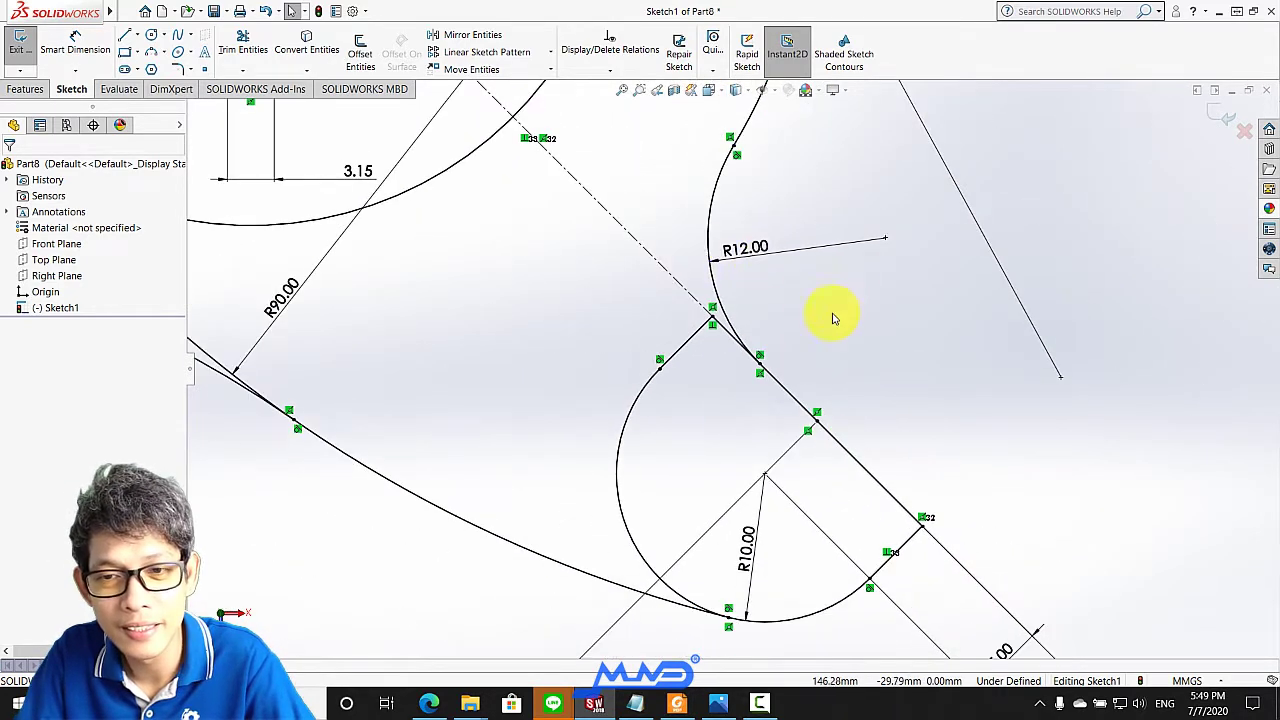
scroll(586, 314, up, 2)
scroll(586, 300, up, 1)
scroll(595, 225, up, 1)
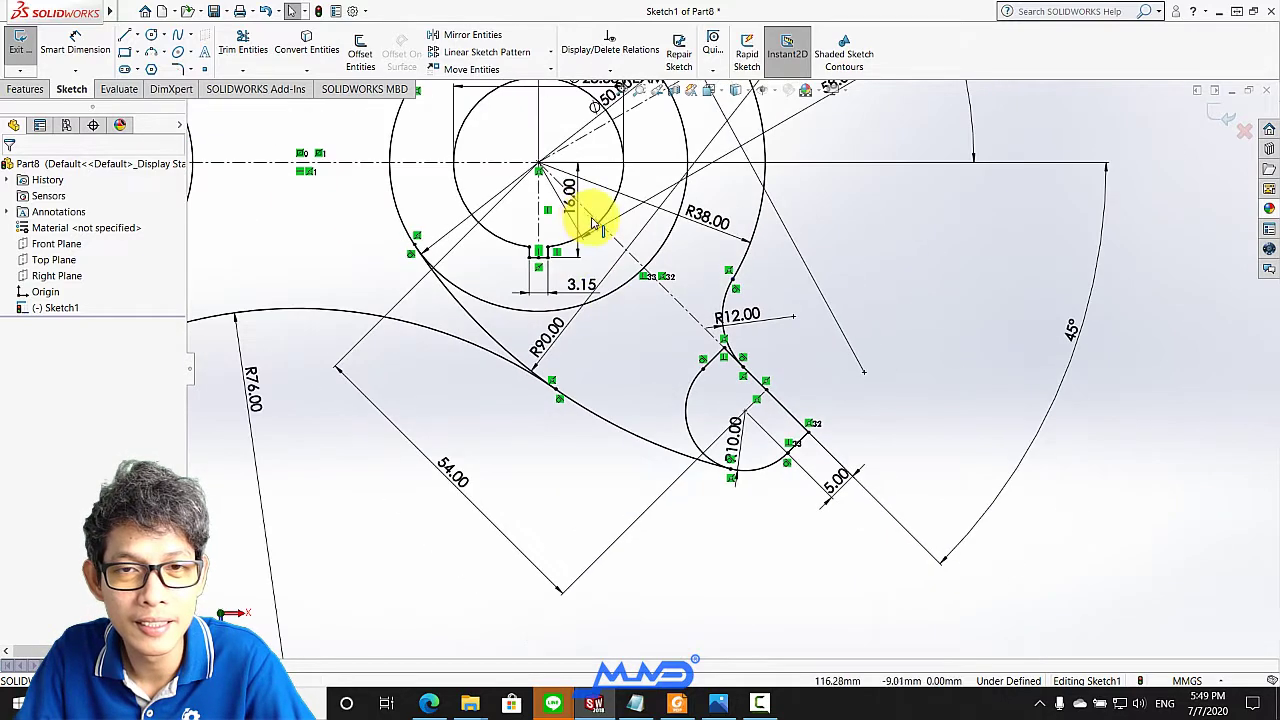
scroll(600, 230, up, 1)
scroll(251, 277, down, 1)
scroll(260, 272, down, 1)
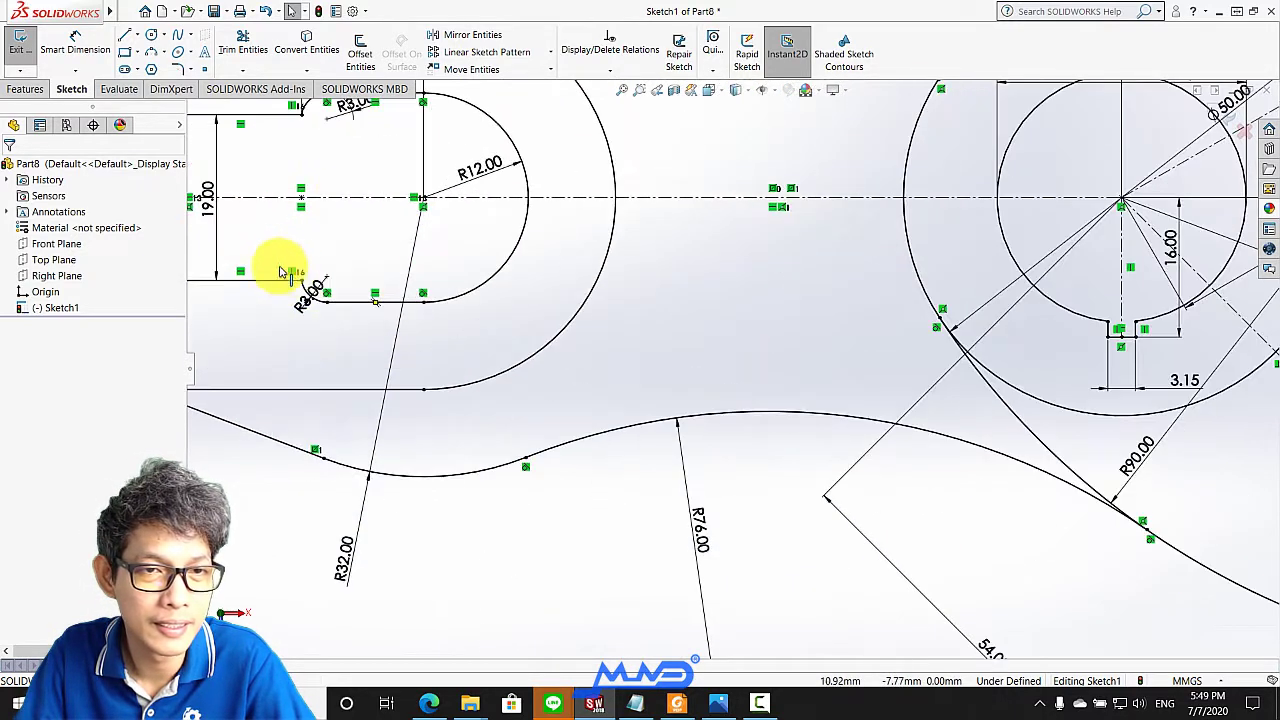
scroll(282, 272, down, 2)
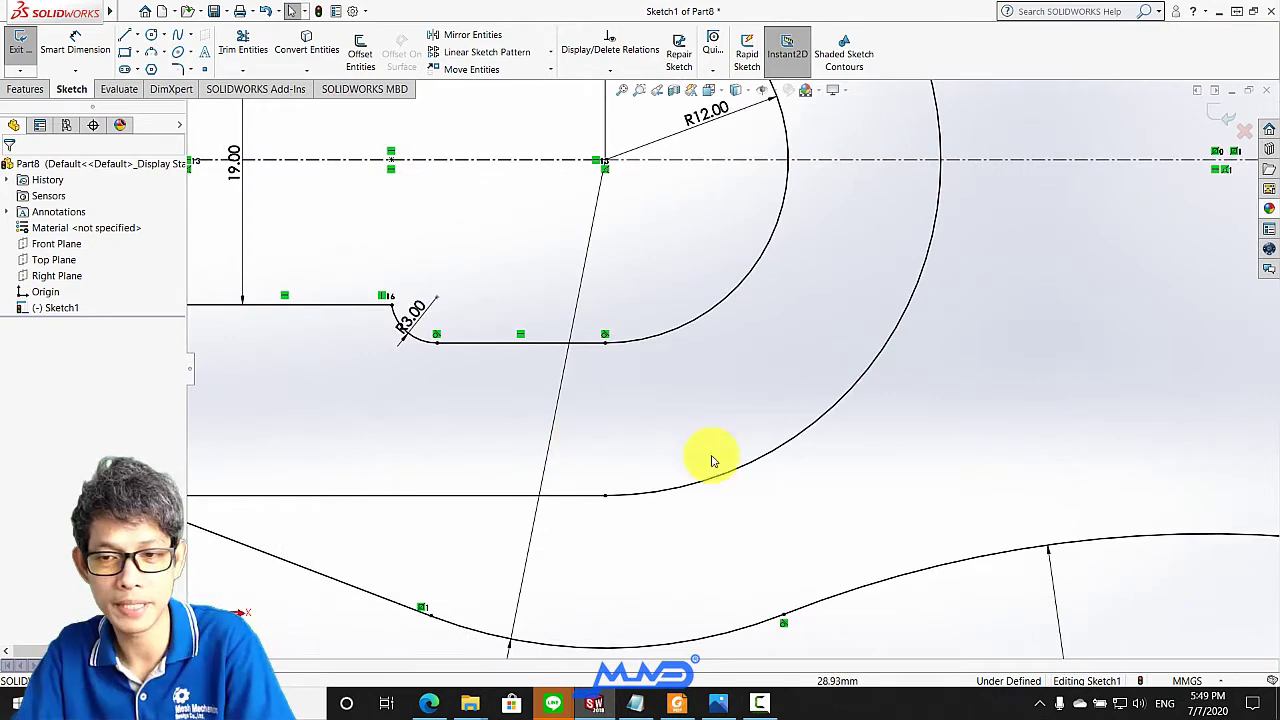
scroll(929, 451, up, 1)
scroll(752, 366, up, 1)
scroll(355, 212, down, 2)
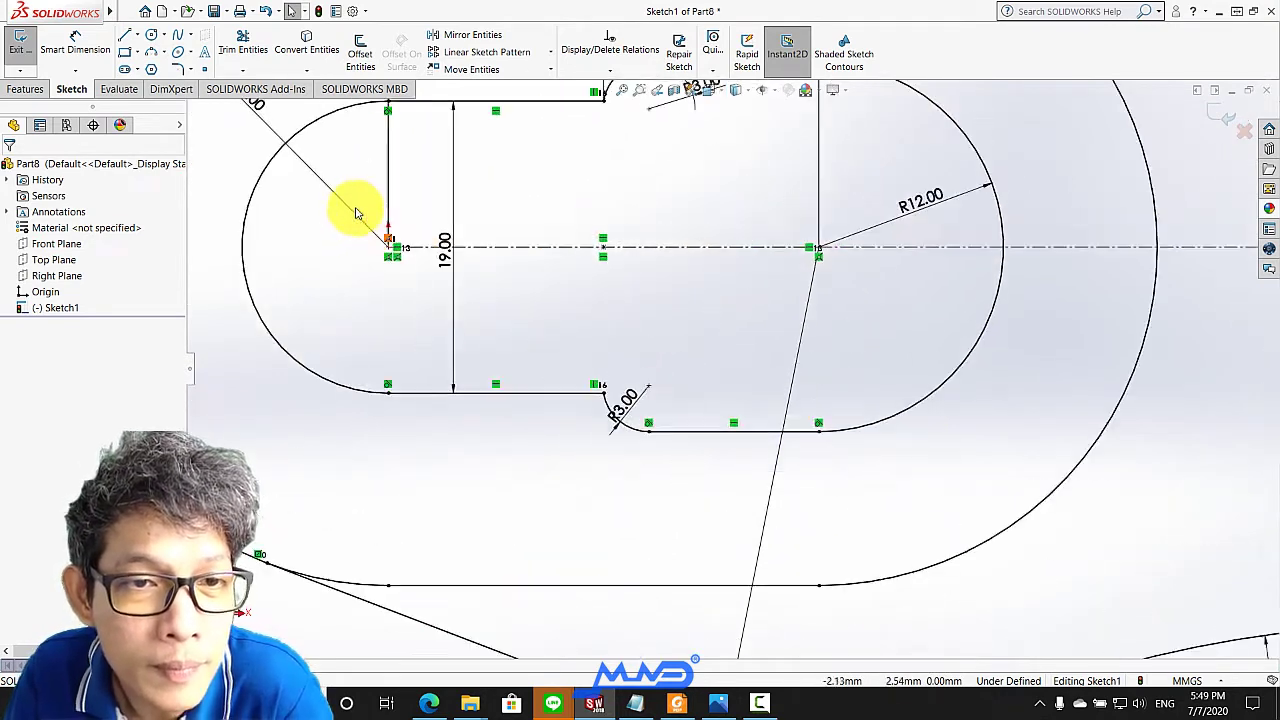
scroll(410, 234, up, 2)
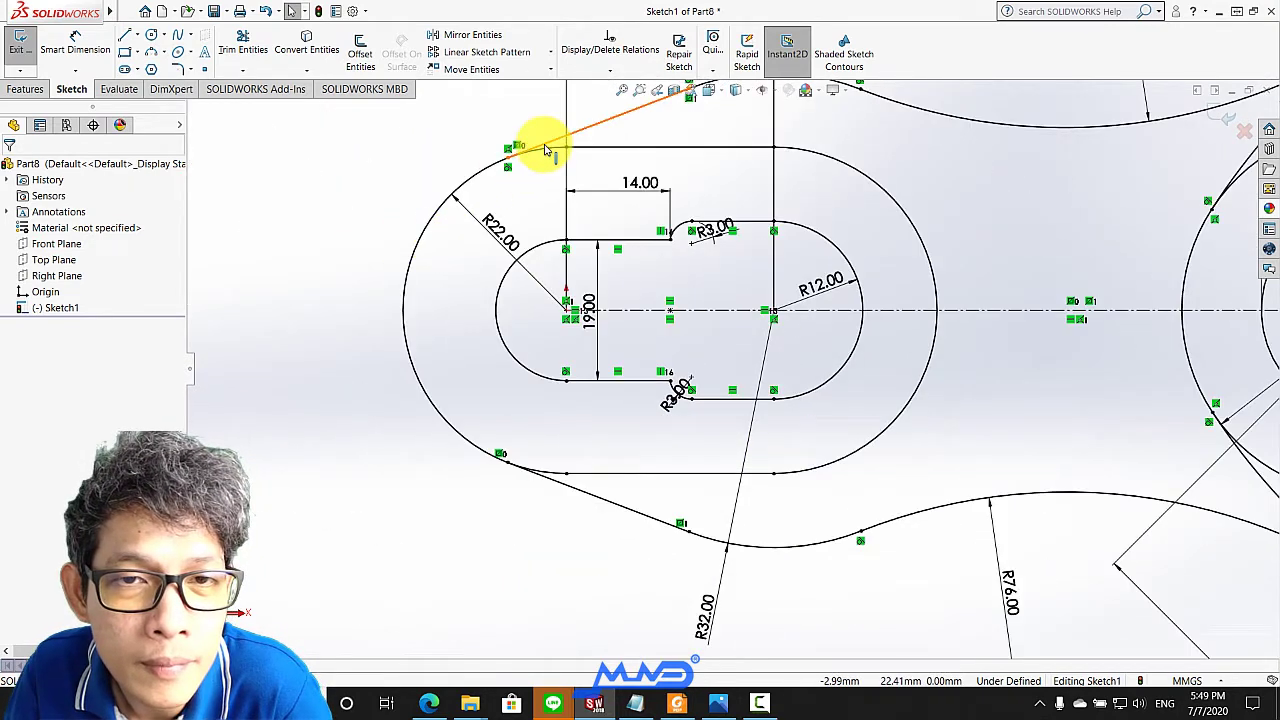
scroll(545, 150, down, 2)
scroll(745, 230, up, 3)
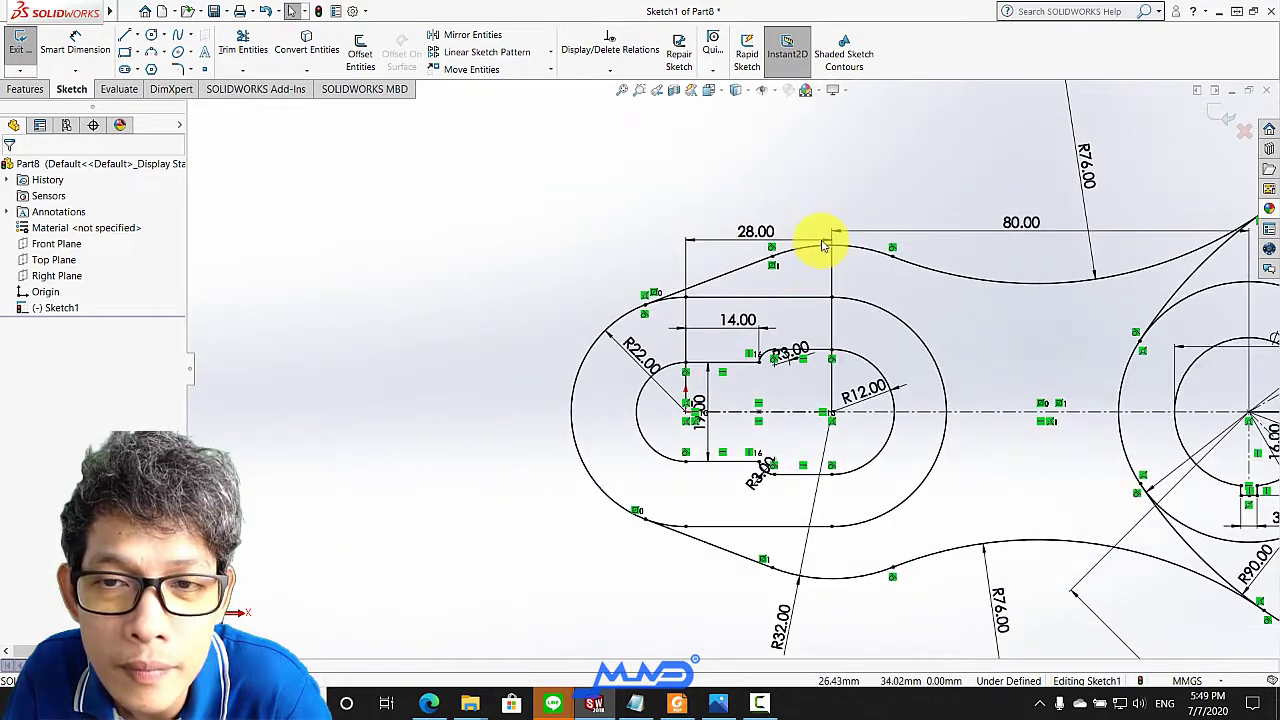
scroll(824, 245, down, 3)
scroll(749, 286, up, 3)
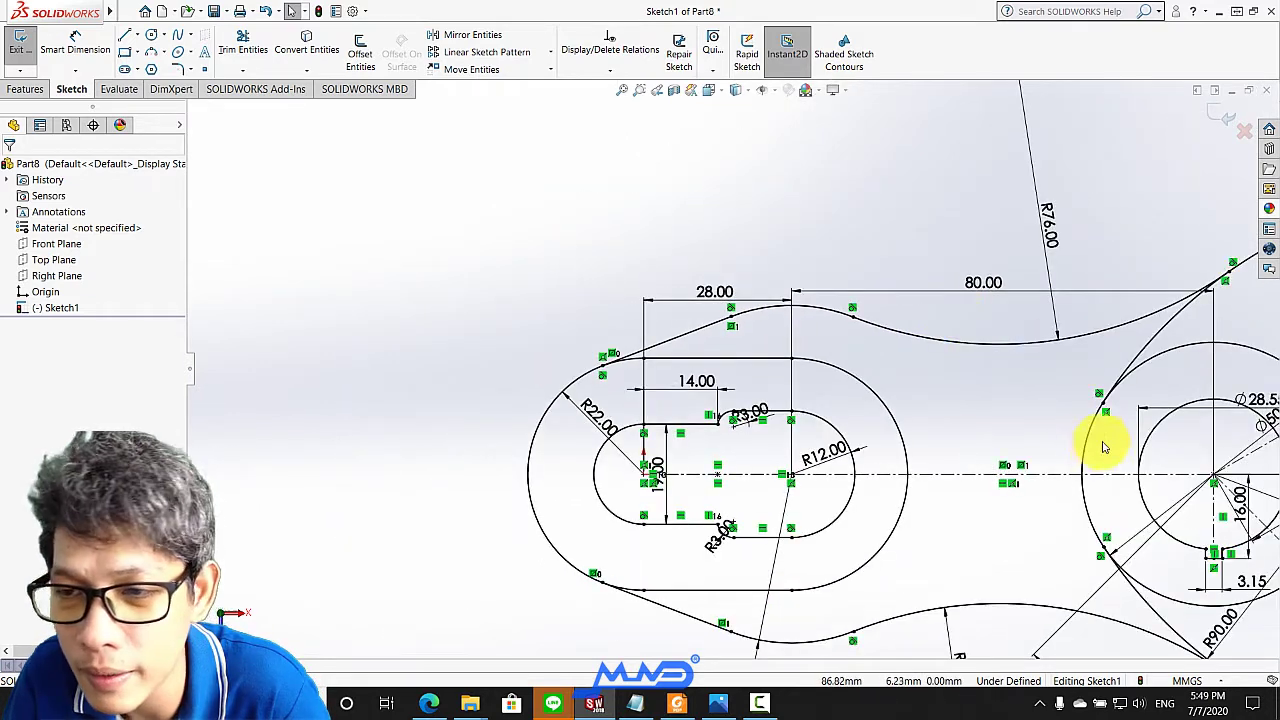
scroll(1175, 630, up, 2)
scroll(1150, 615, down, 2)
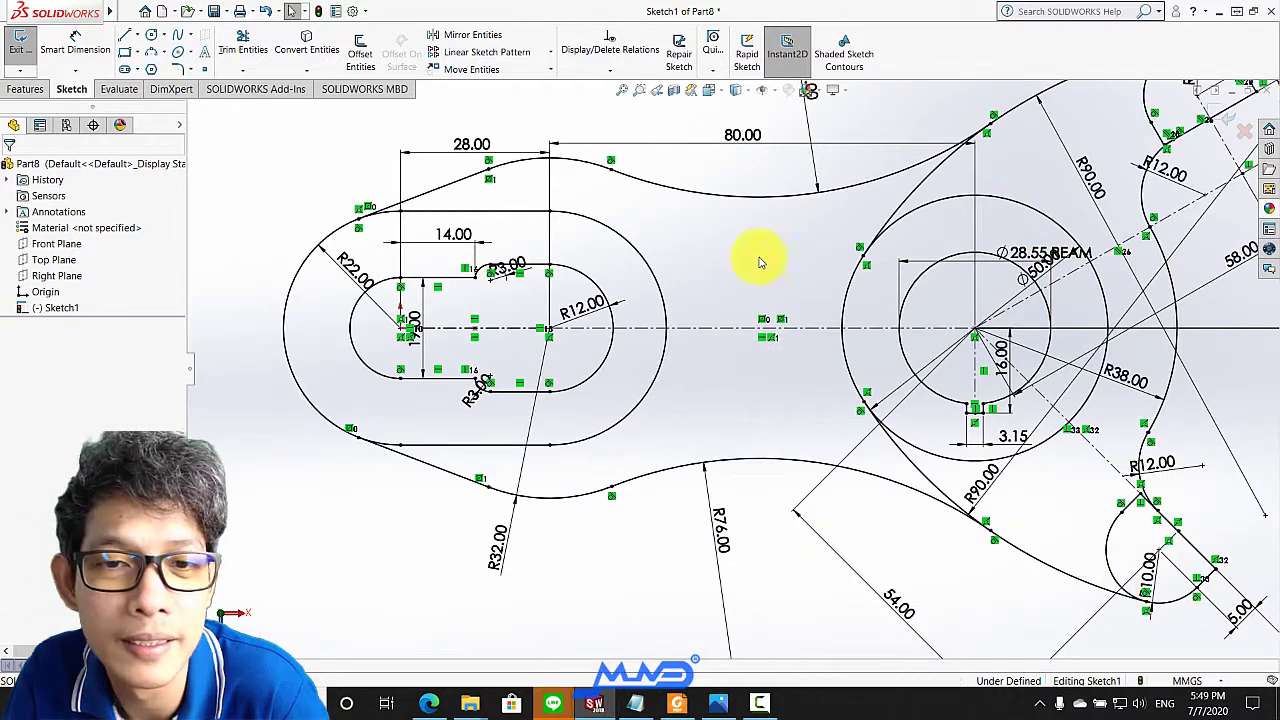
scroll(786, 251, up, 2)
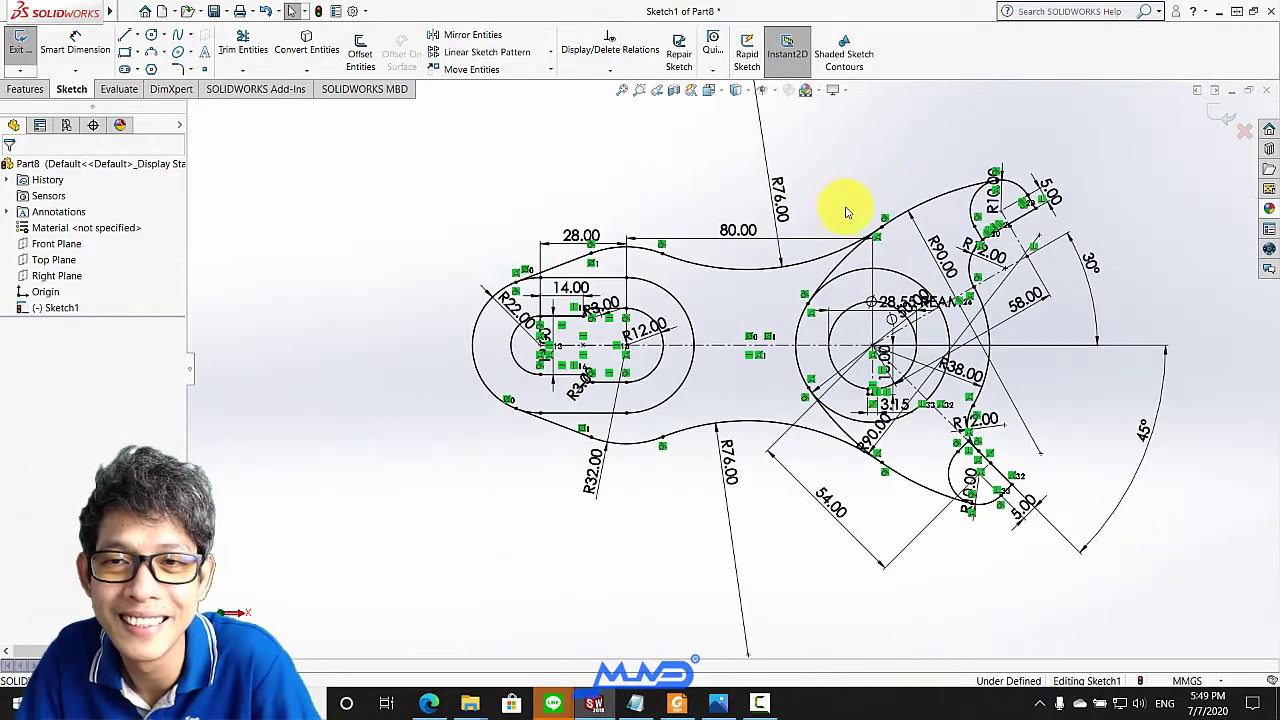
scroll(1030, 195, down, 3)
scroll(986, 271, down, 2)
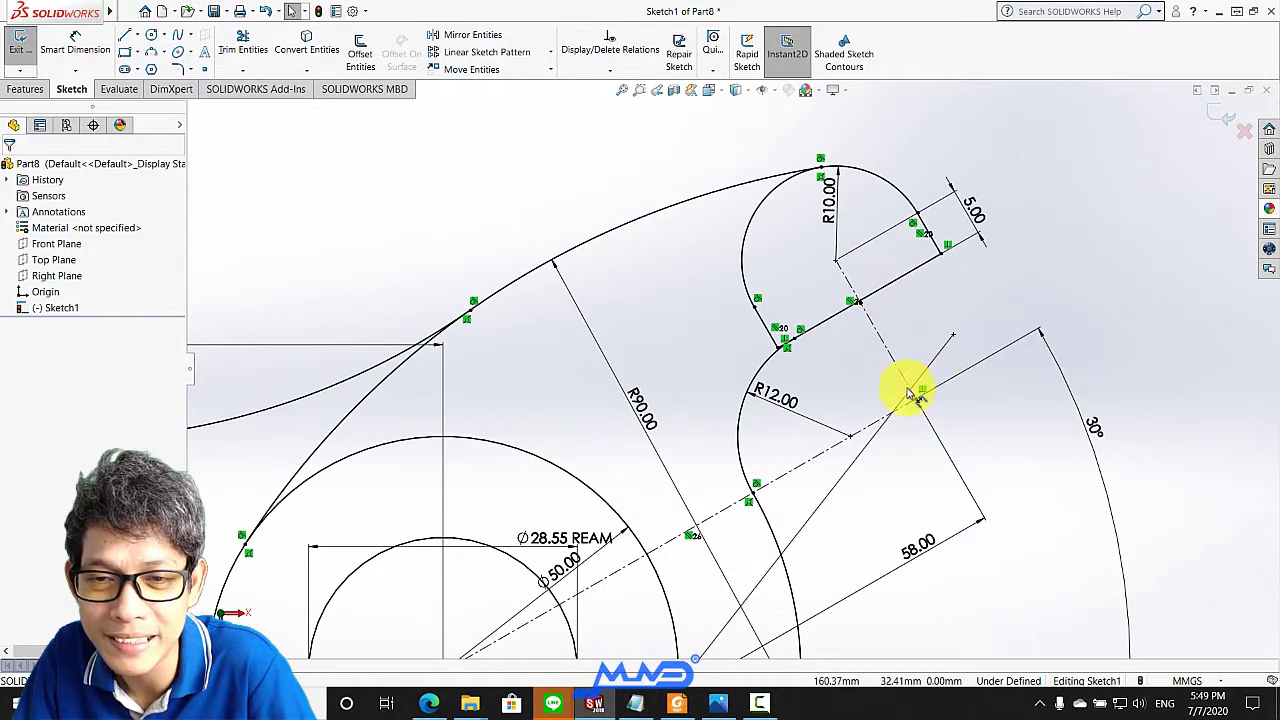
scroll(694, 523, up, 1)
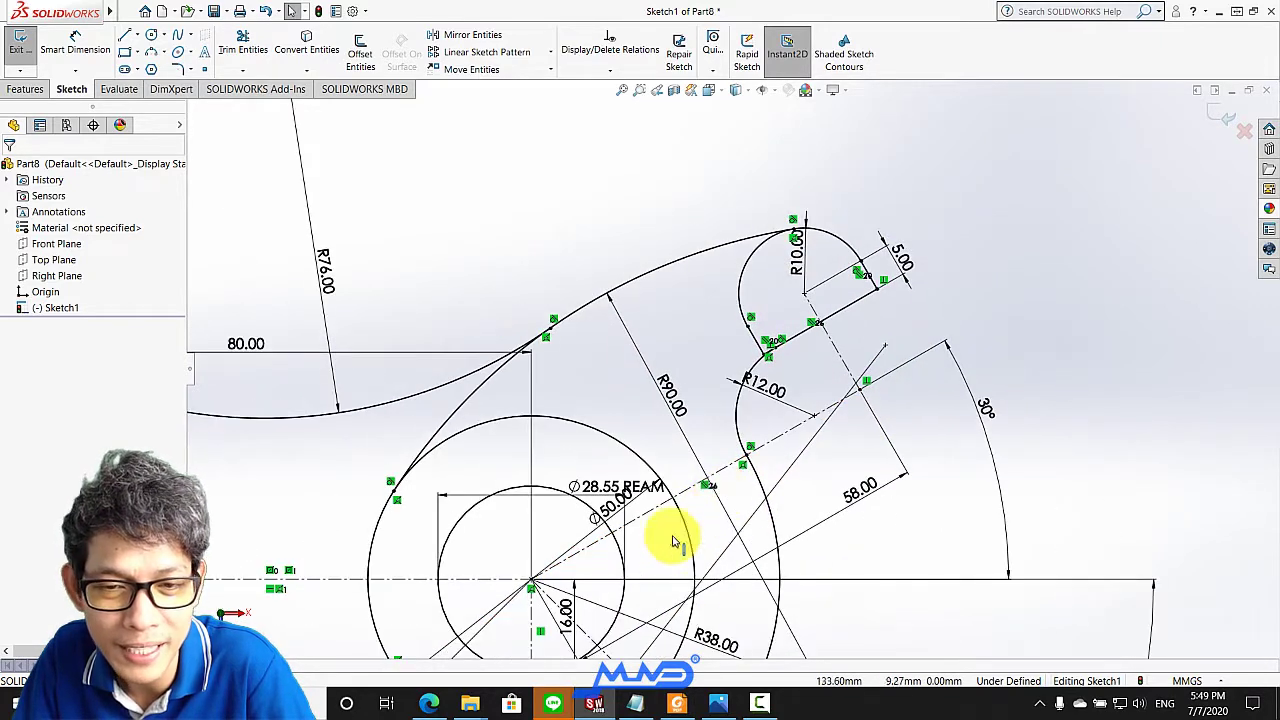
scroll(640, 570, up, 1)
scroll(650, 605, up, 1)
scroll(655, 603, down, 1)
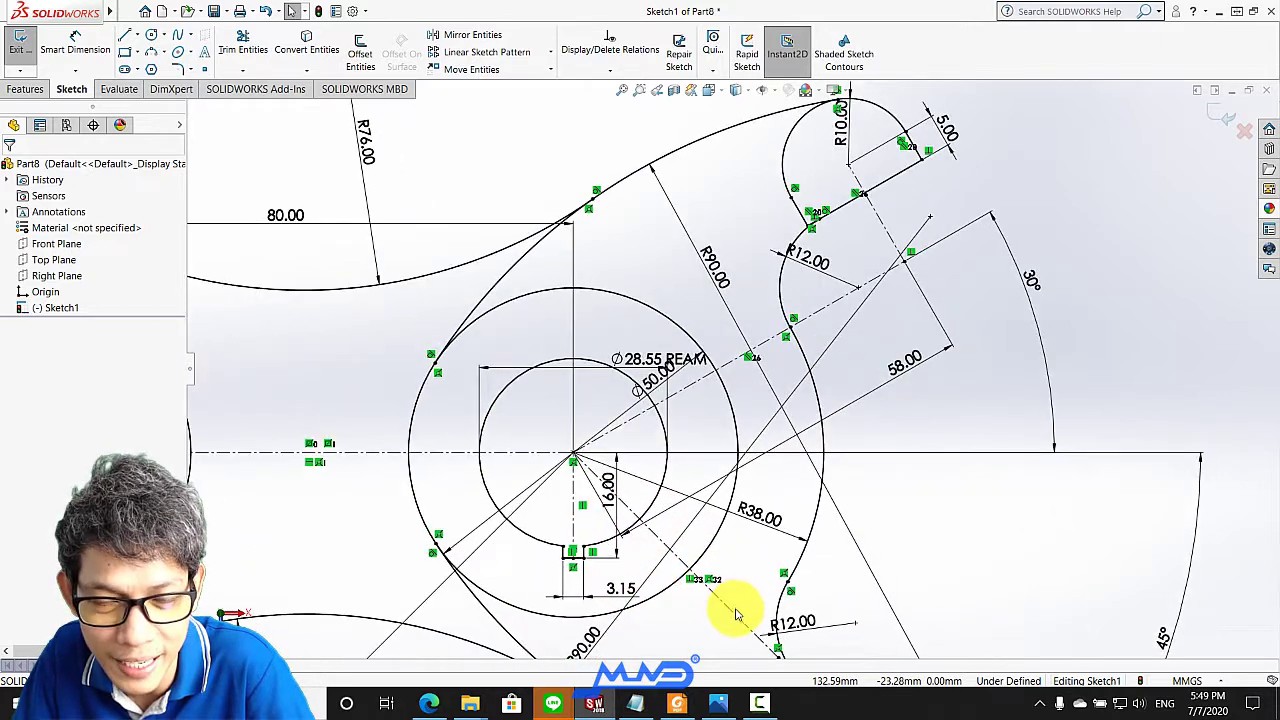
scroll(720, 600, down, 1)
scroll(537, 540, down, 2)
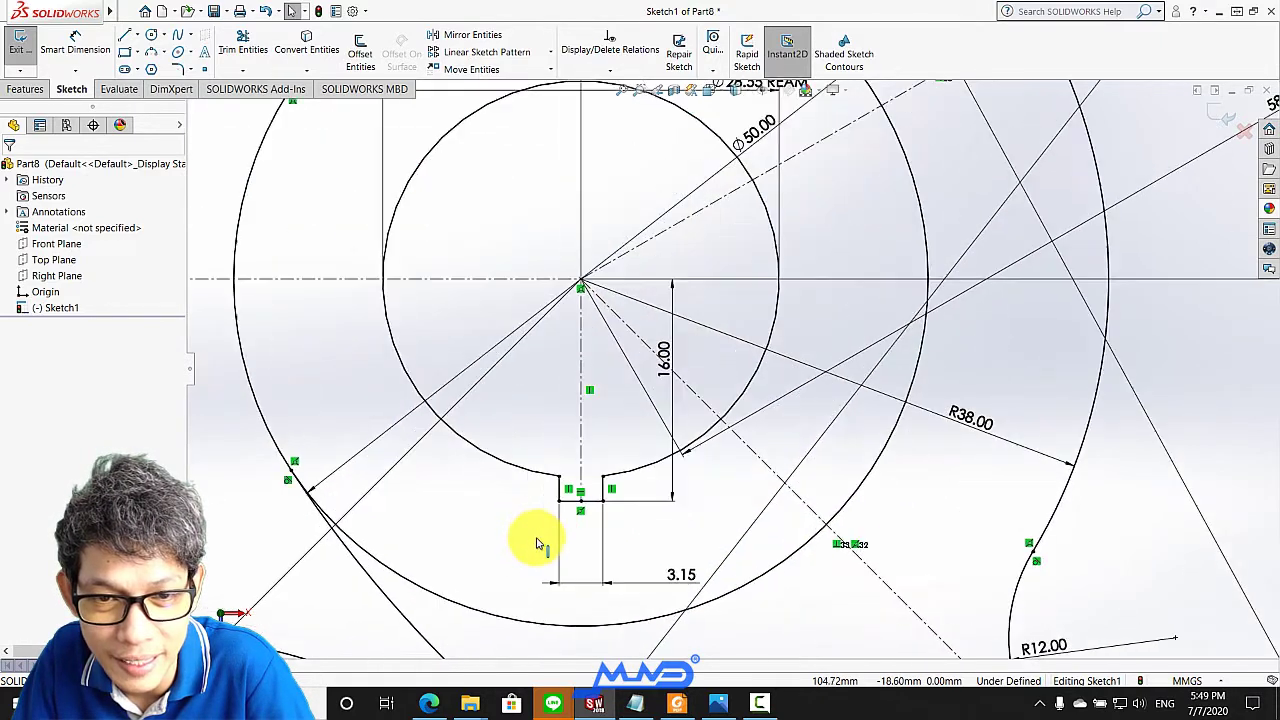
scroll(545, 543, up, 1)
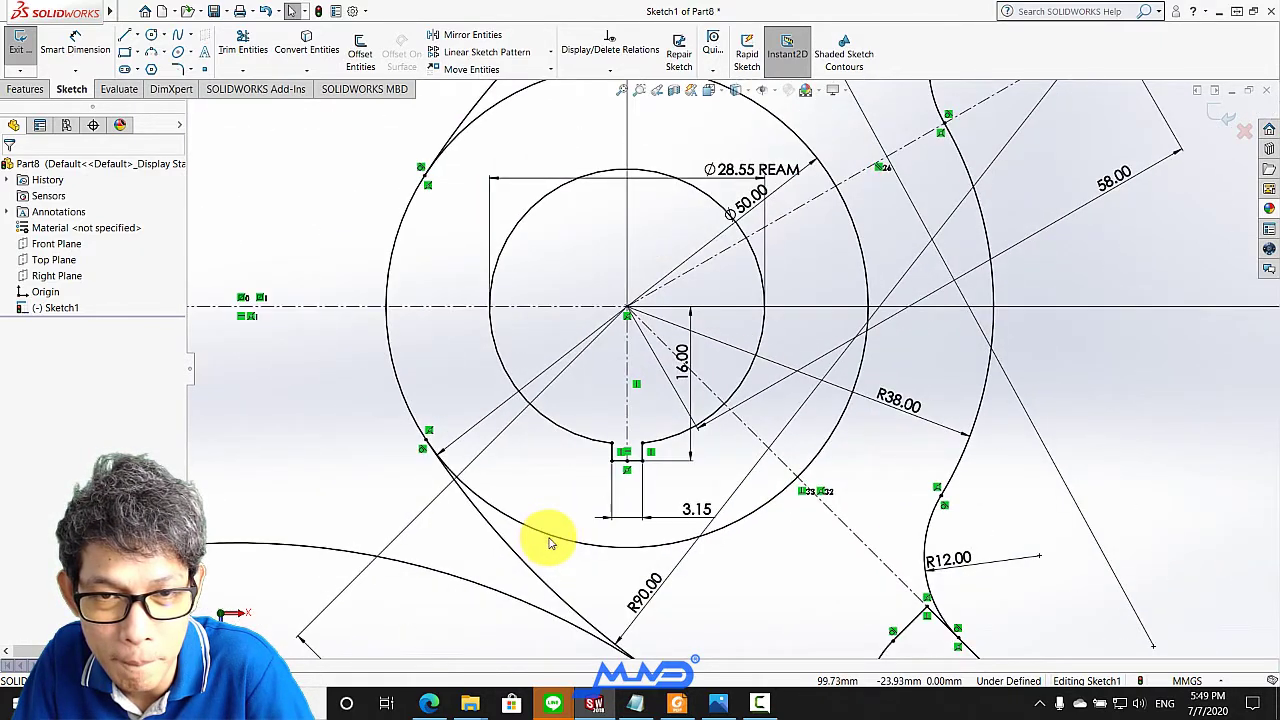
Finish the vertical centerline from the bore centre to the keyway
click(627, 418)
scroll(605, 360, up, 1)
scroll(603, 357, up, 1)
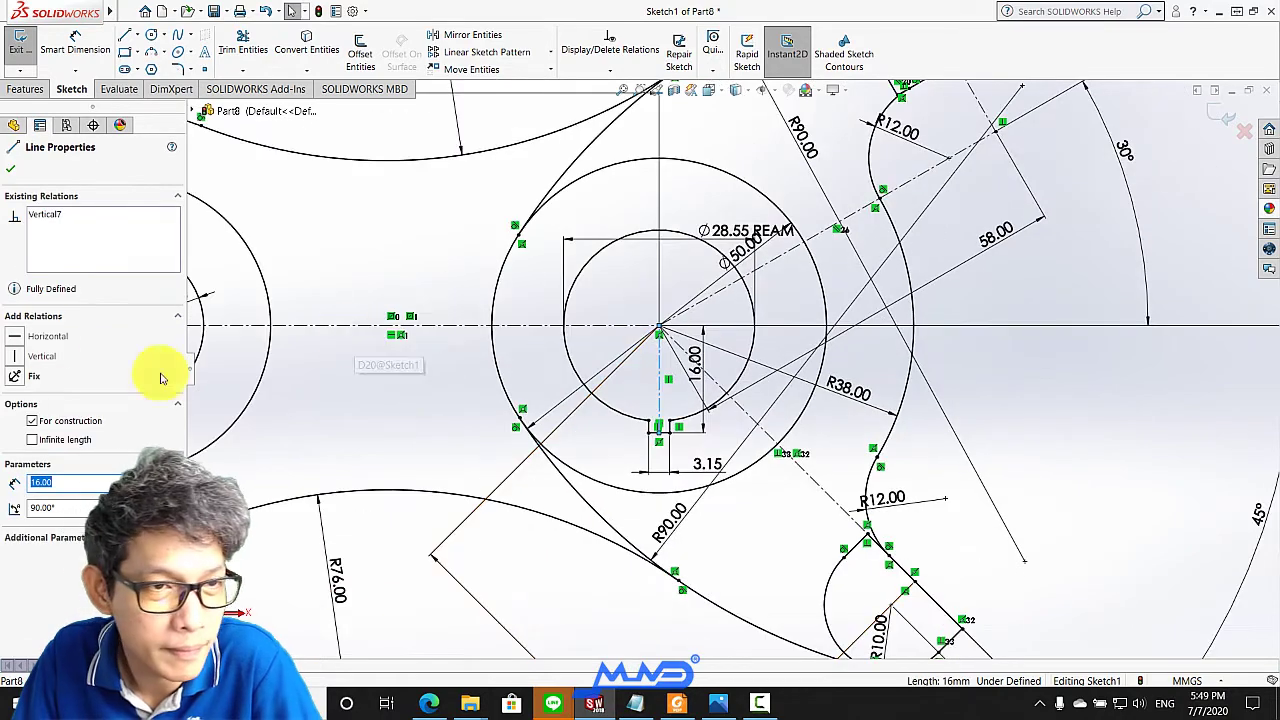
click(15, 172)
scroll(423, 400, up, 1)
scroll(300, 380, up, 1)
scroll(337, 386, up, 1)
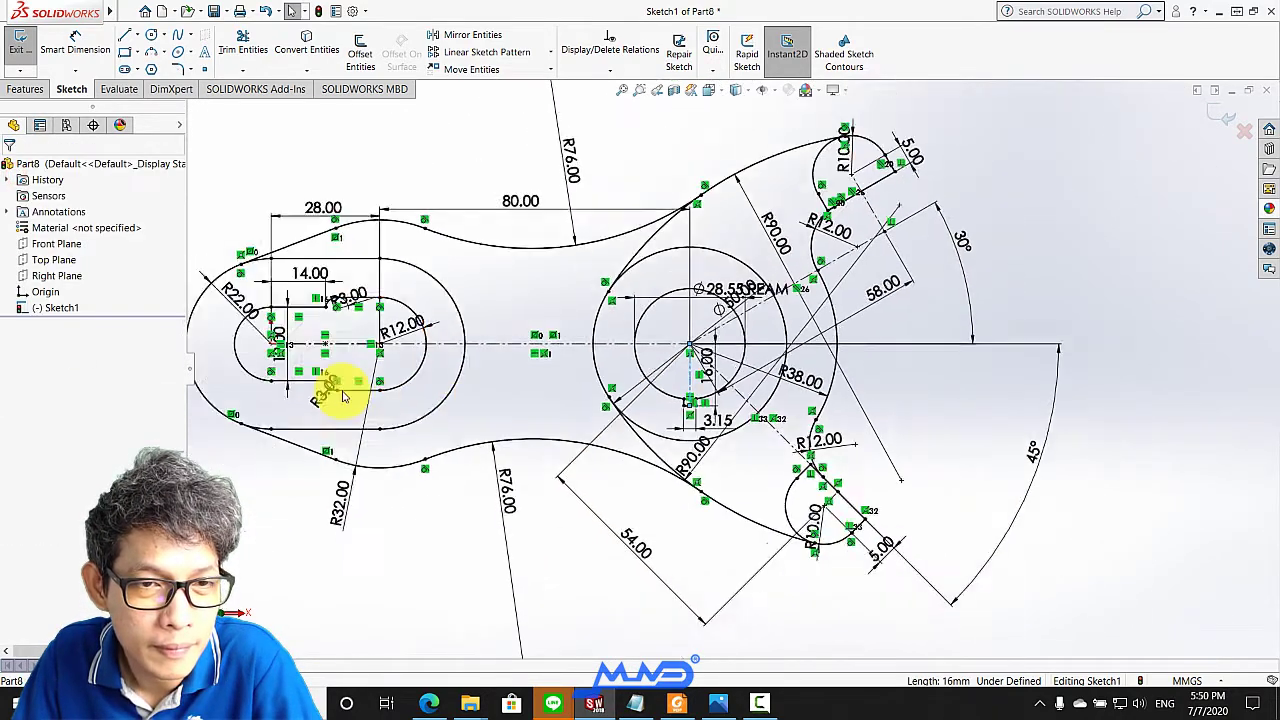
scroll(408, 360, up, 1)
scroll(407, 360, down, 1)
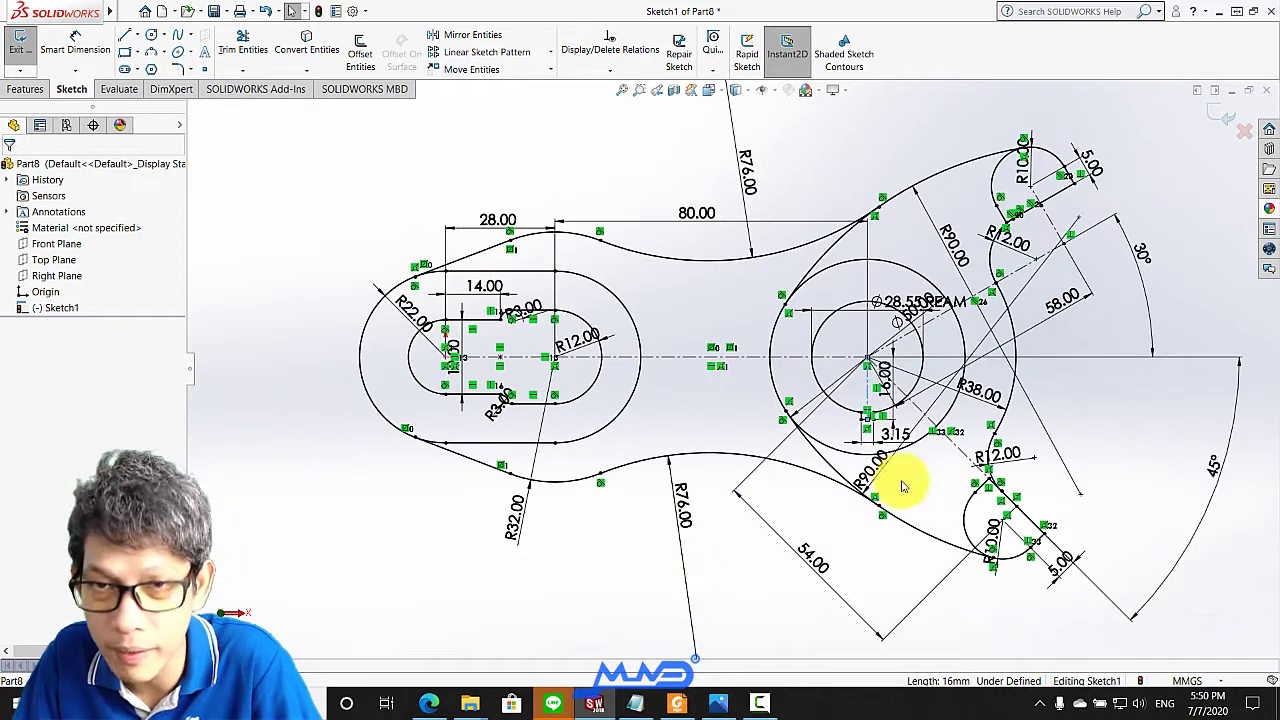
Zoom to fit and run Repair Sketch, refreshing it to find the two-point gap
key(f)
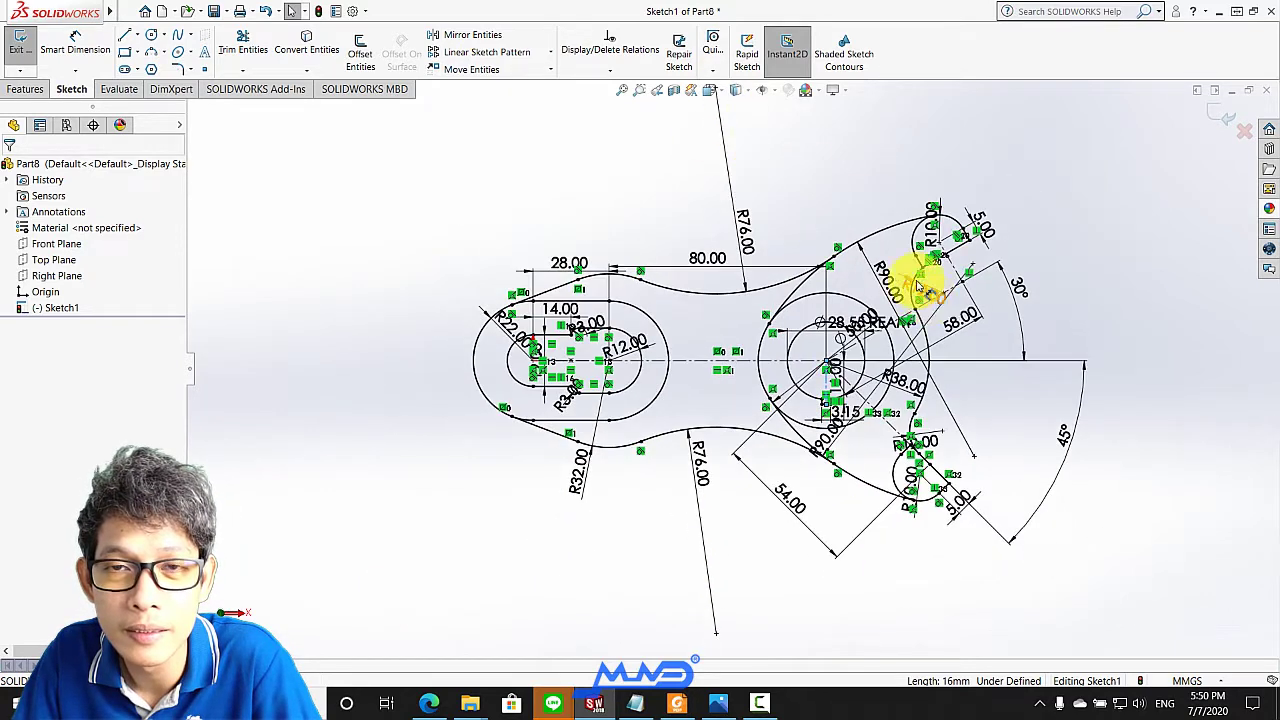
click(679, 52)
drag(115, 92, 465, 164)
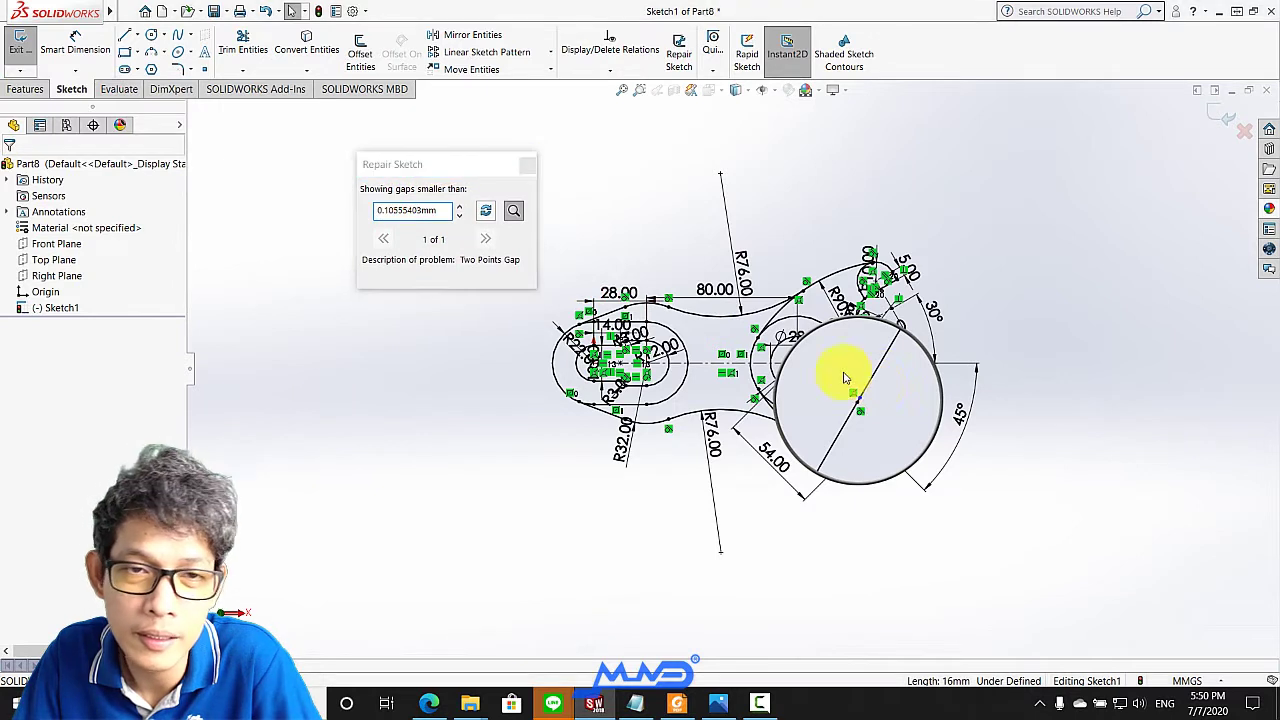
click(488, 212)
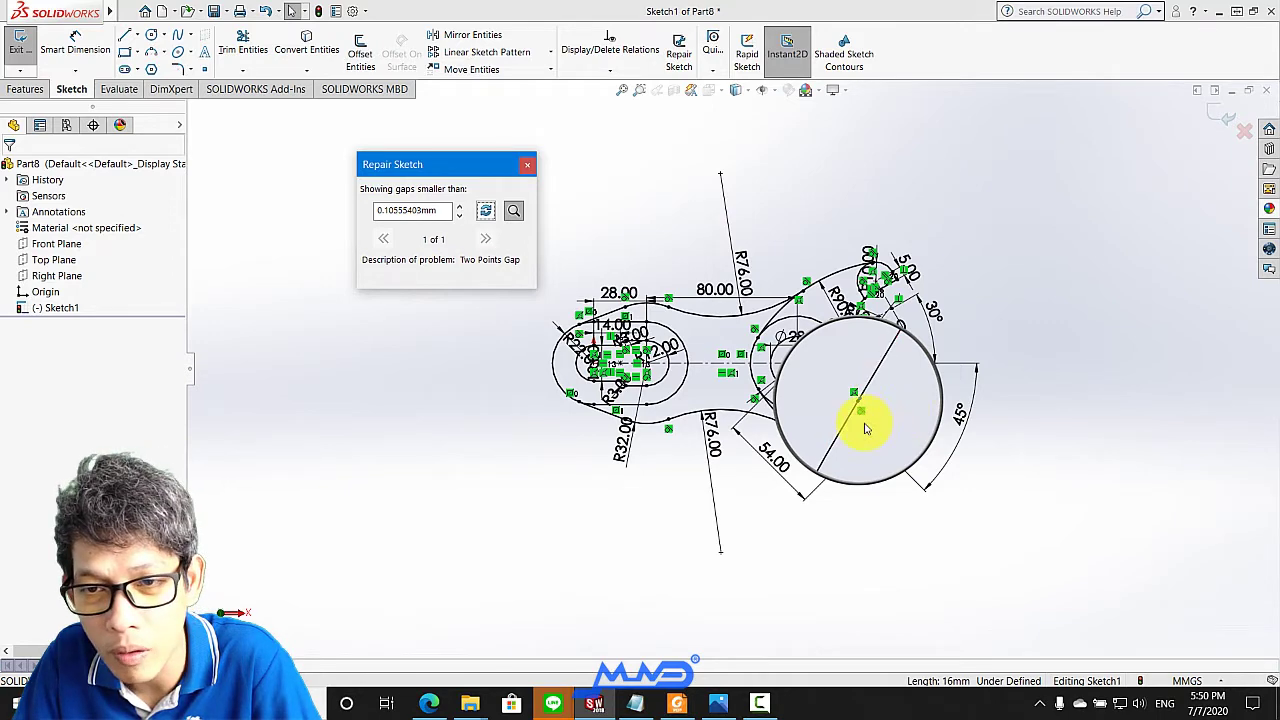
Close the gap report and make the R12 and R38 arcs tangent at their junction
click(527, 164)
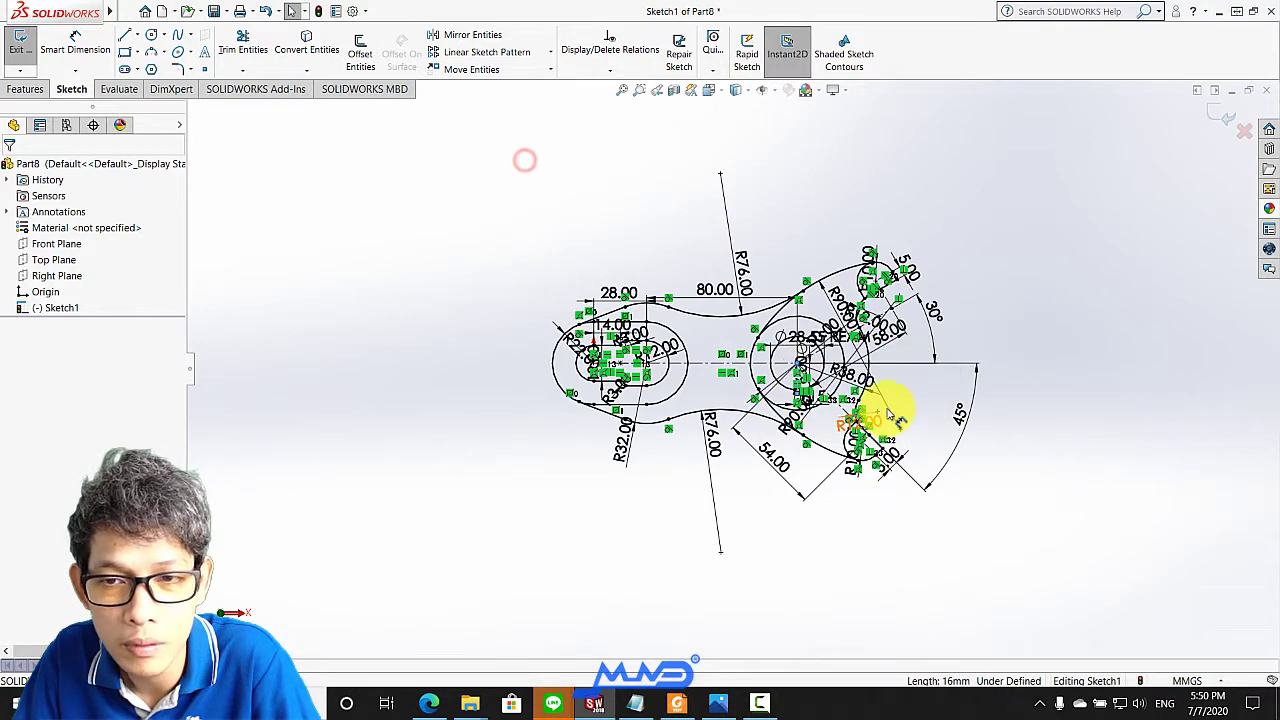
scroll(860, 415, down, 3)
scroll(800, 390, down, 3)
scroll(770, 378, down, 3)
scroll(760, 382, down, 2)
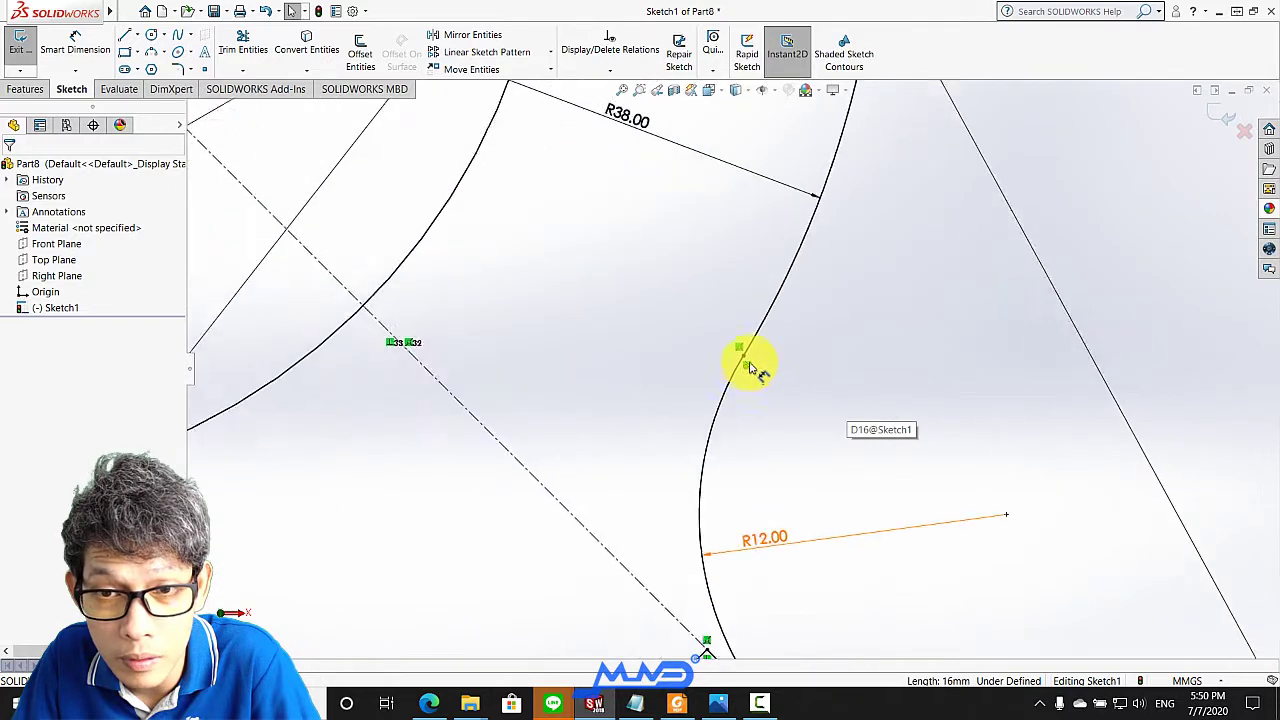
scroll(740, 350, down, 2)
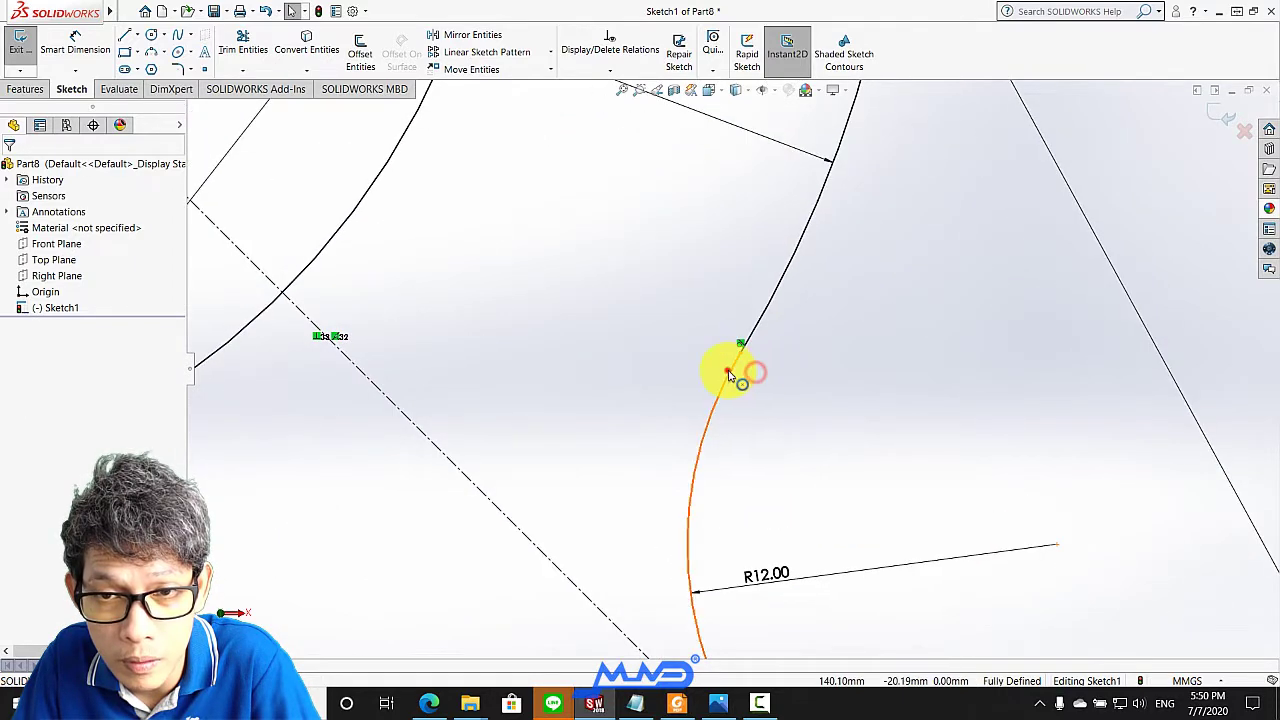
scroll(744, 389, up, 2)
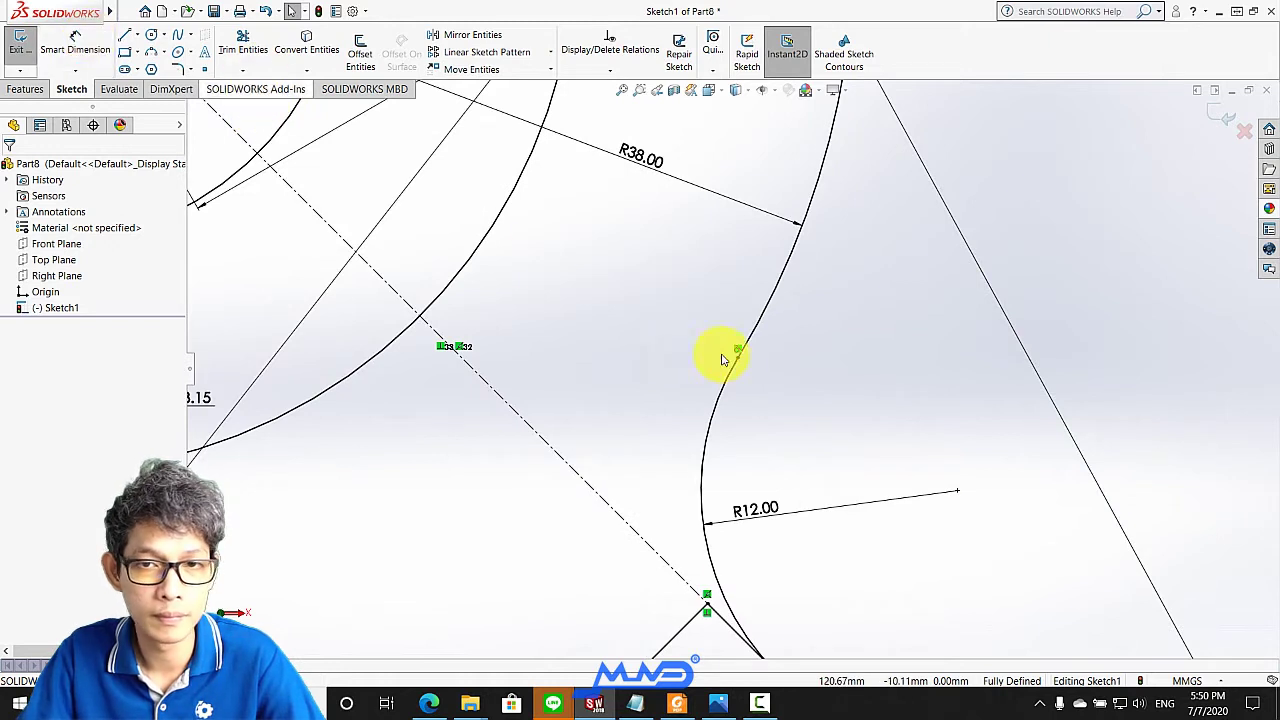
click(727, 378)
ctrl+click(757, 328)
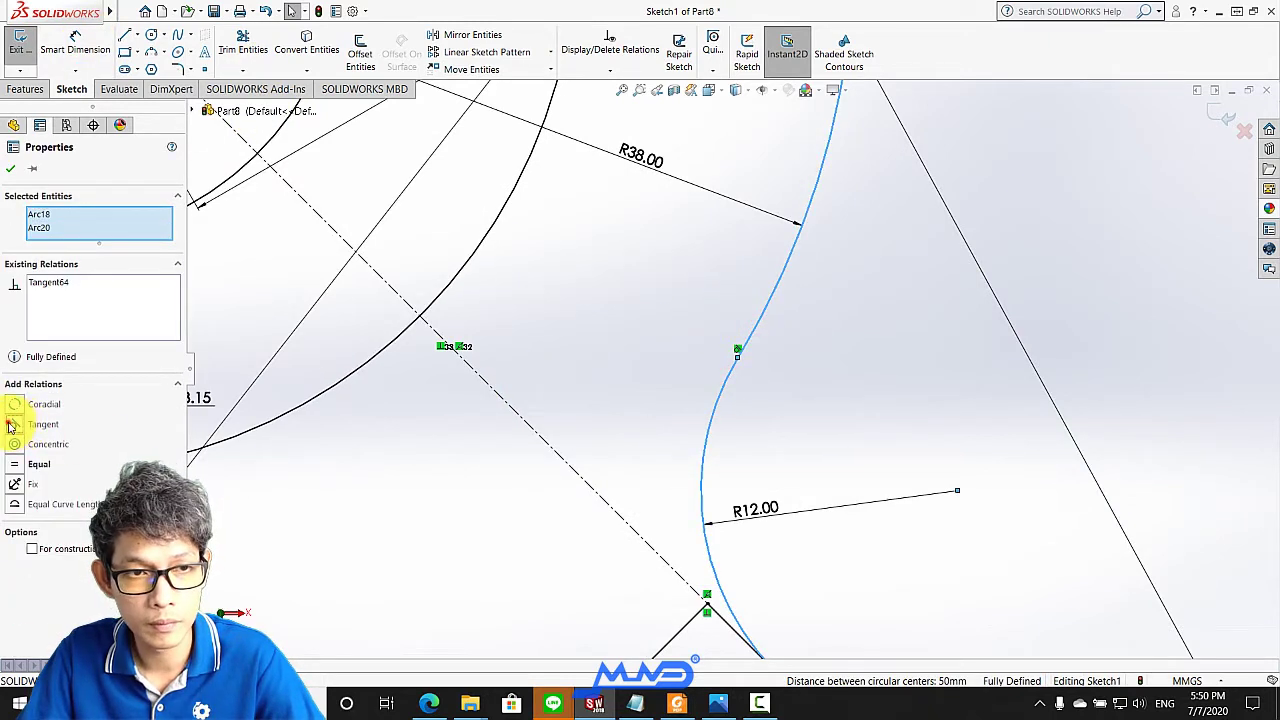
click(10, 168)
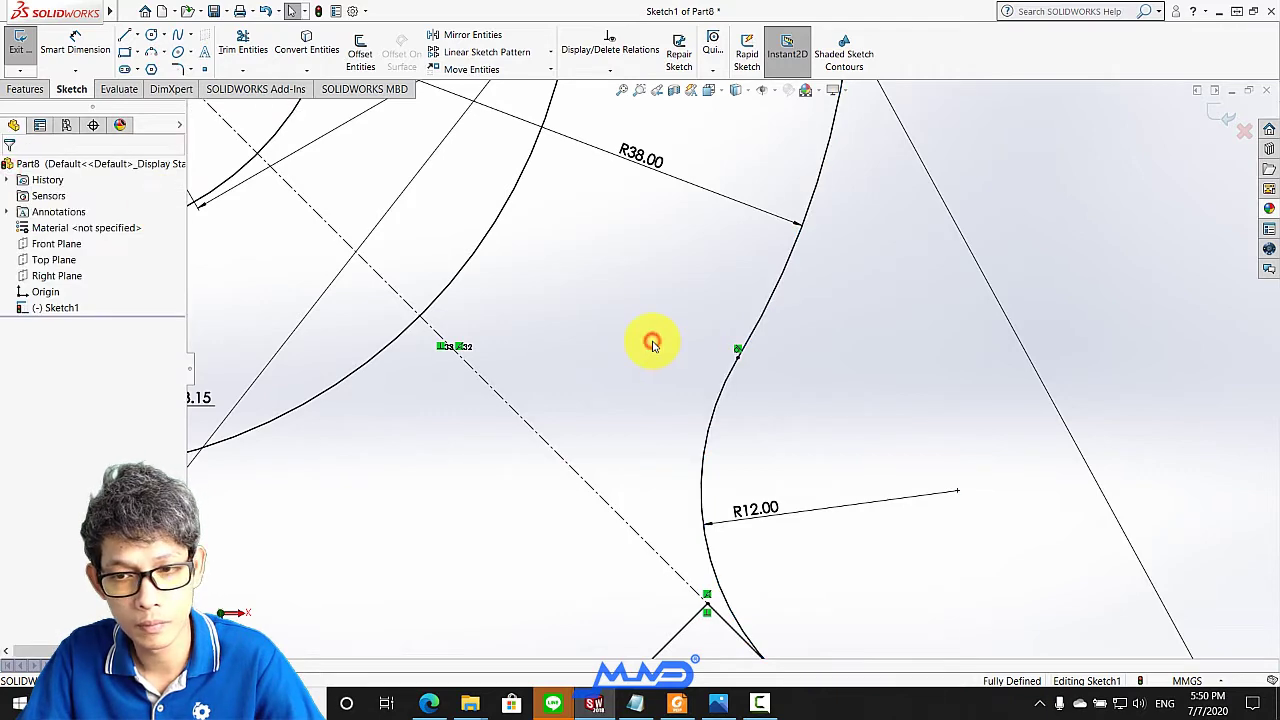
scroll(652, 347, up, 2)
scroll(655, 345, up, 2)
scroll(660, 343, up, 2)
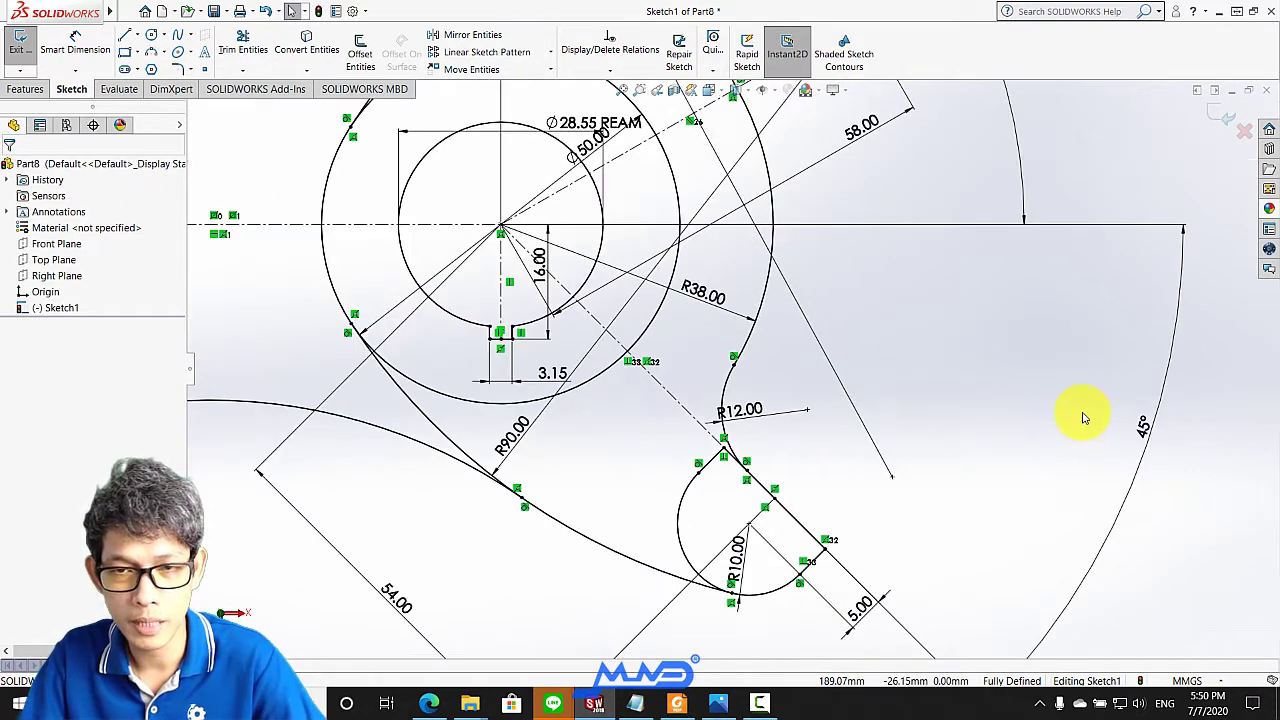
scroll(925, 358, up, 2)
scroll(920, 355, up, 2)
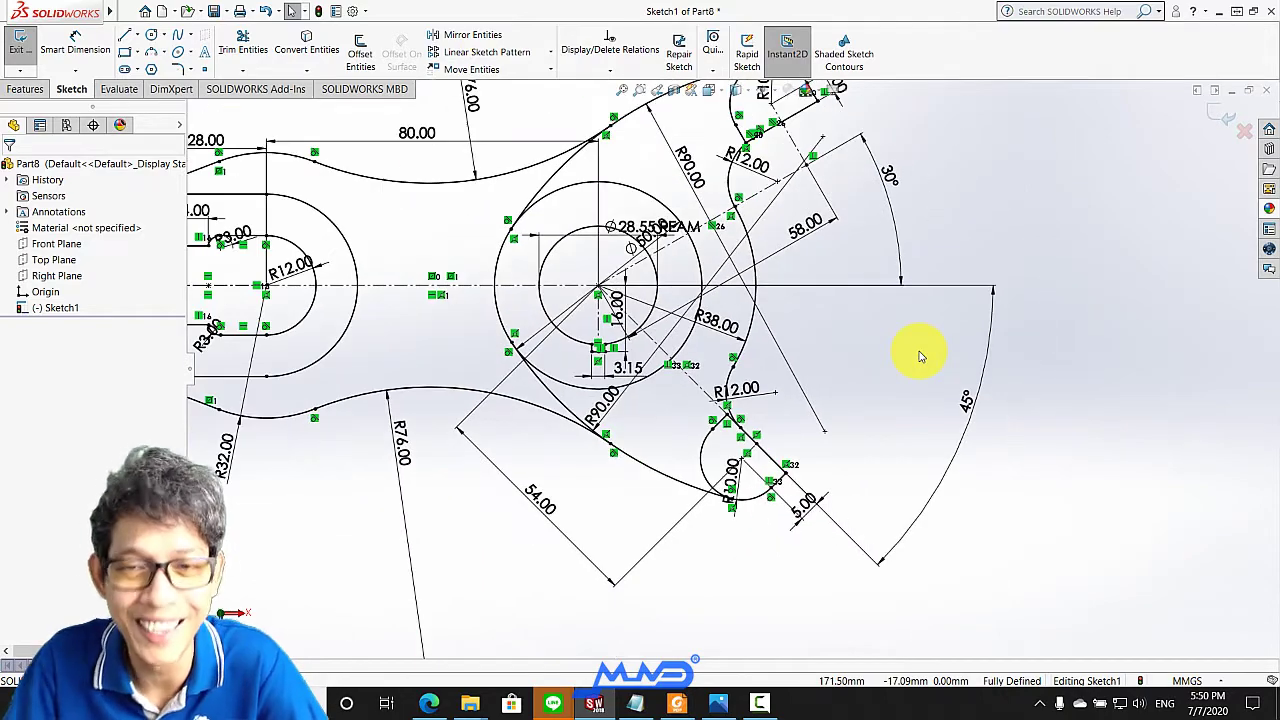
scroll(920, 354, up, 3)
scroll(737, 366, down, 3)
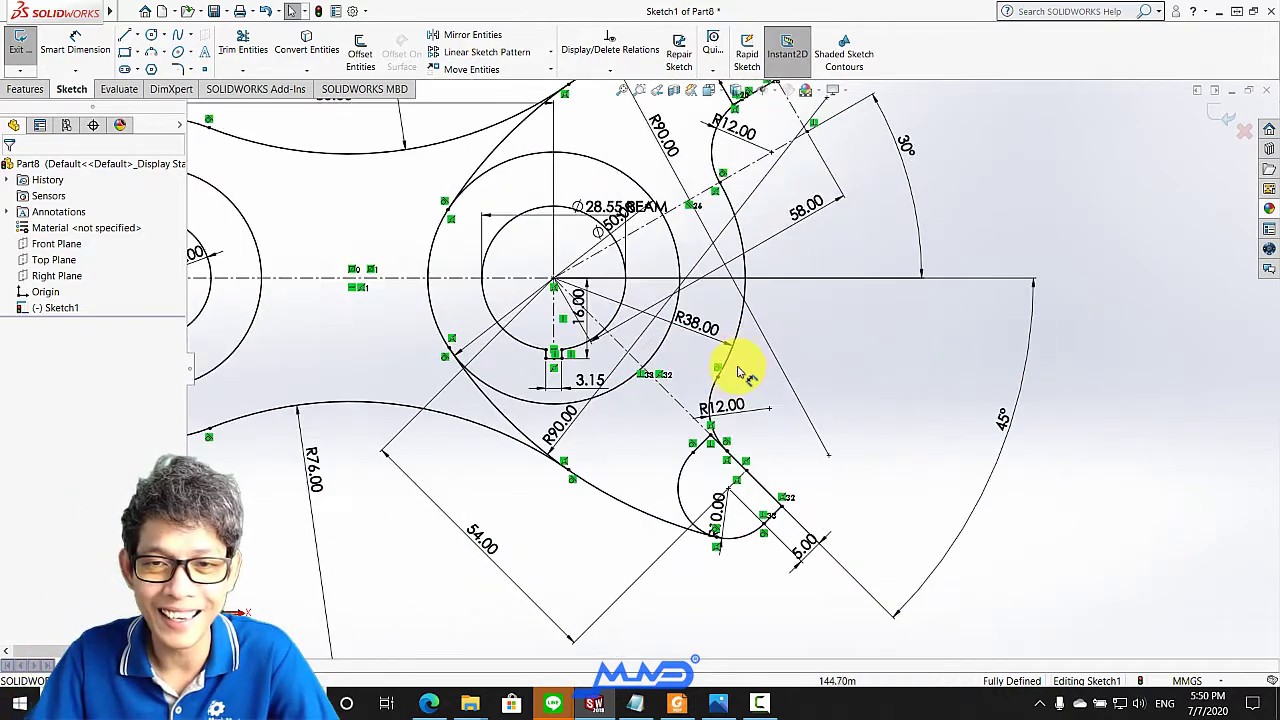
scroll(728, 363, up, 3)
scroll(670, 340, up, 2)
scroll(560, 270, up, 1)
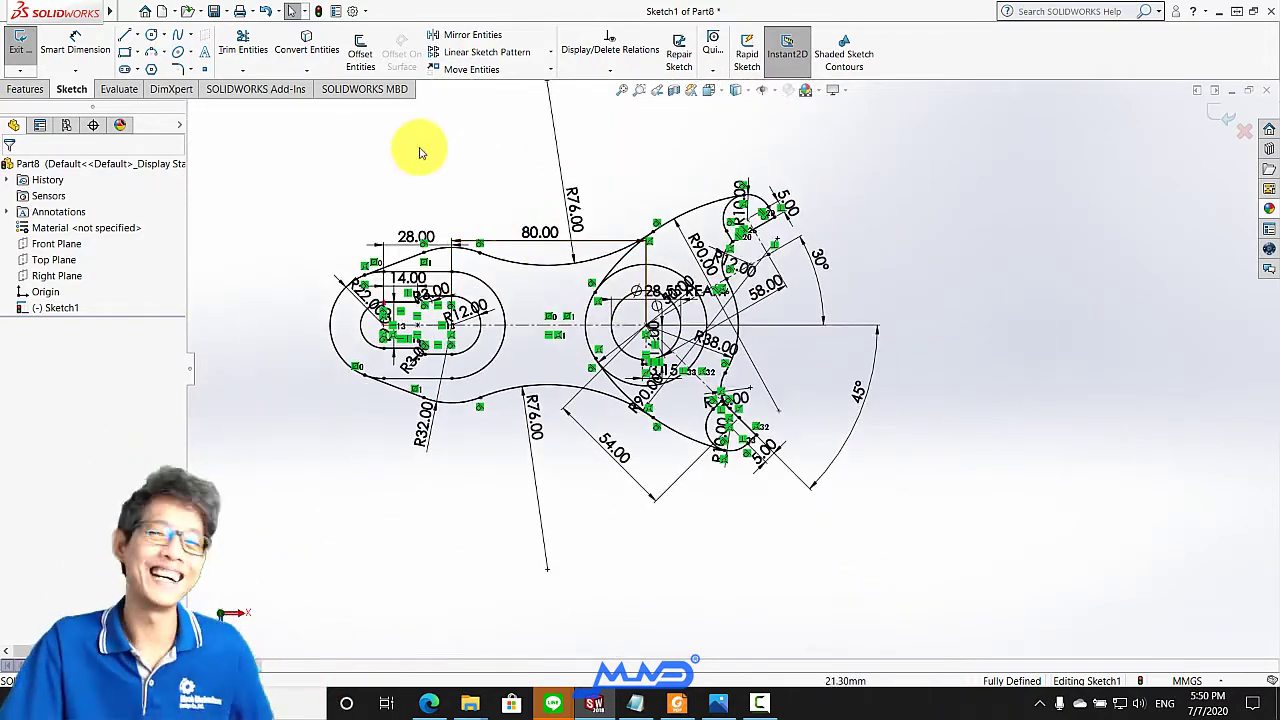
scroll(429, 163, down, 2)
scroll(645, 263, up, 1)
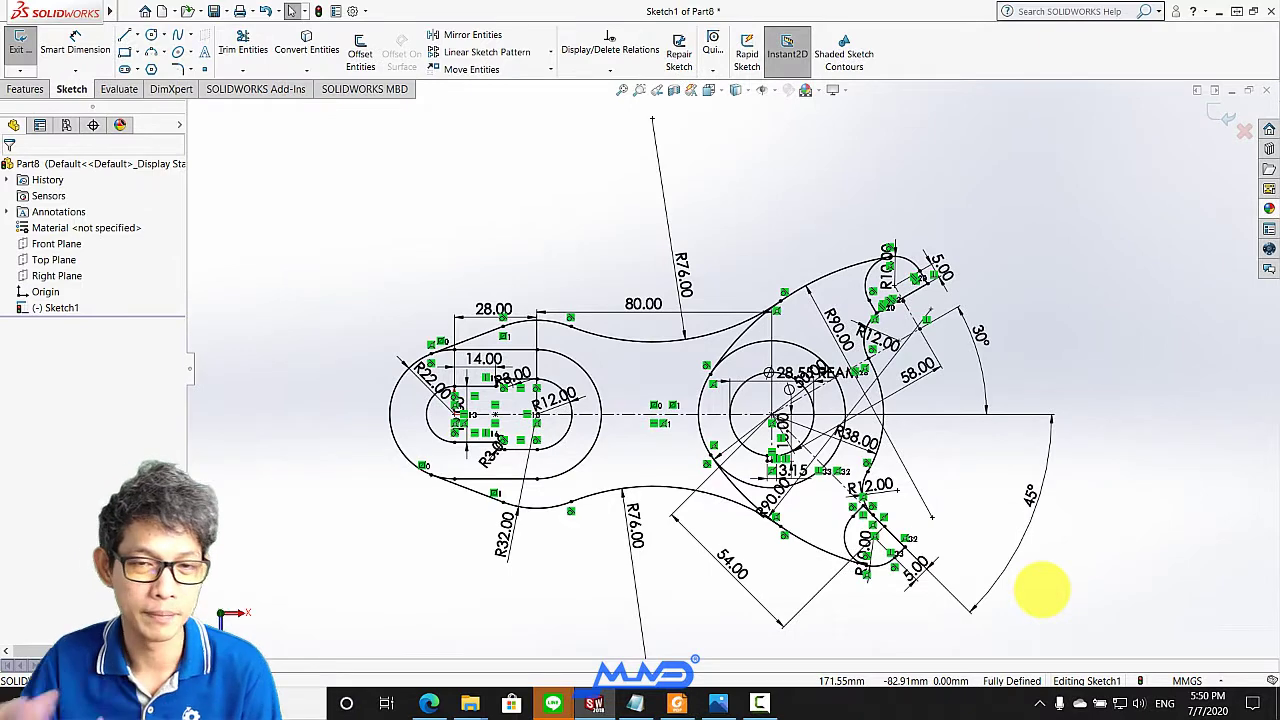
scroll(587, 455, down, 2)
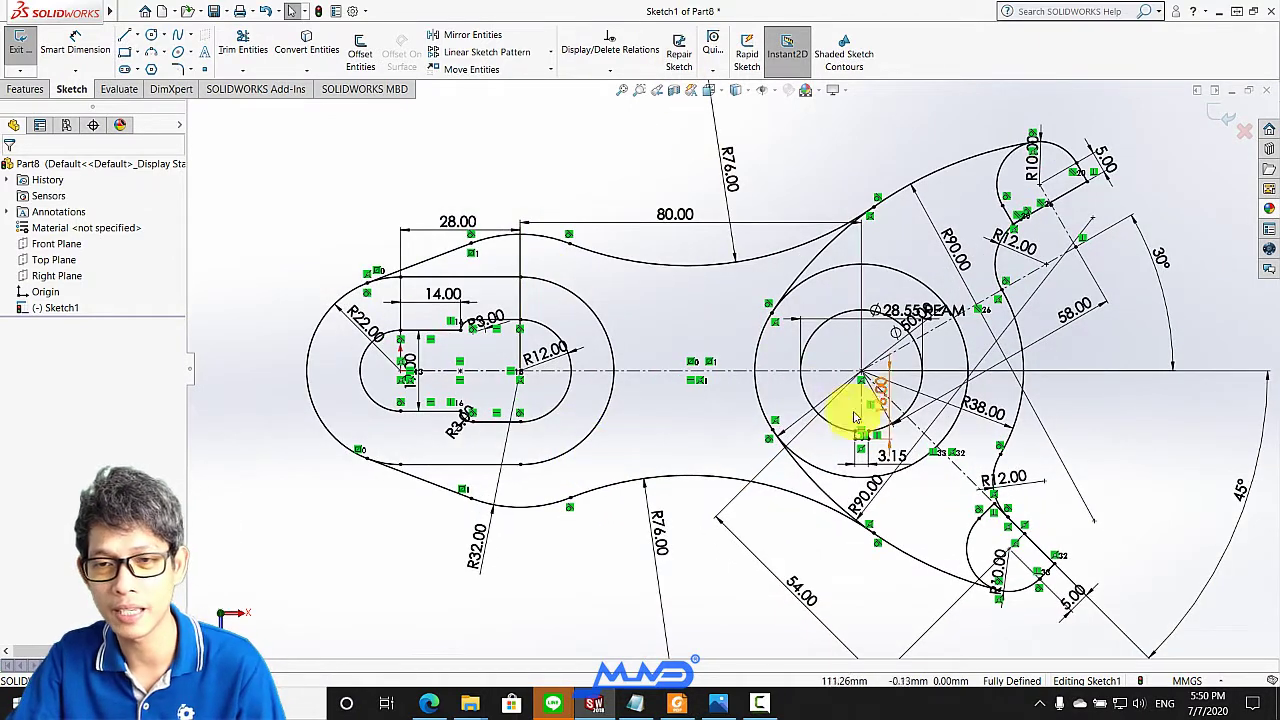
scroll(705, 335, up, 1)
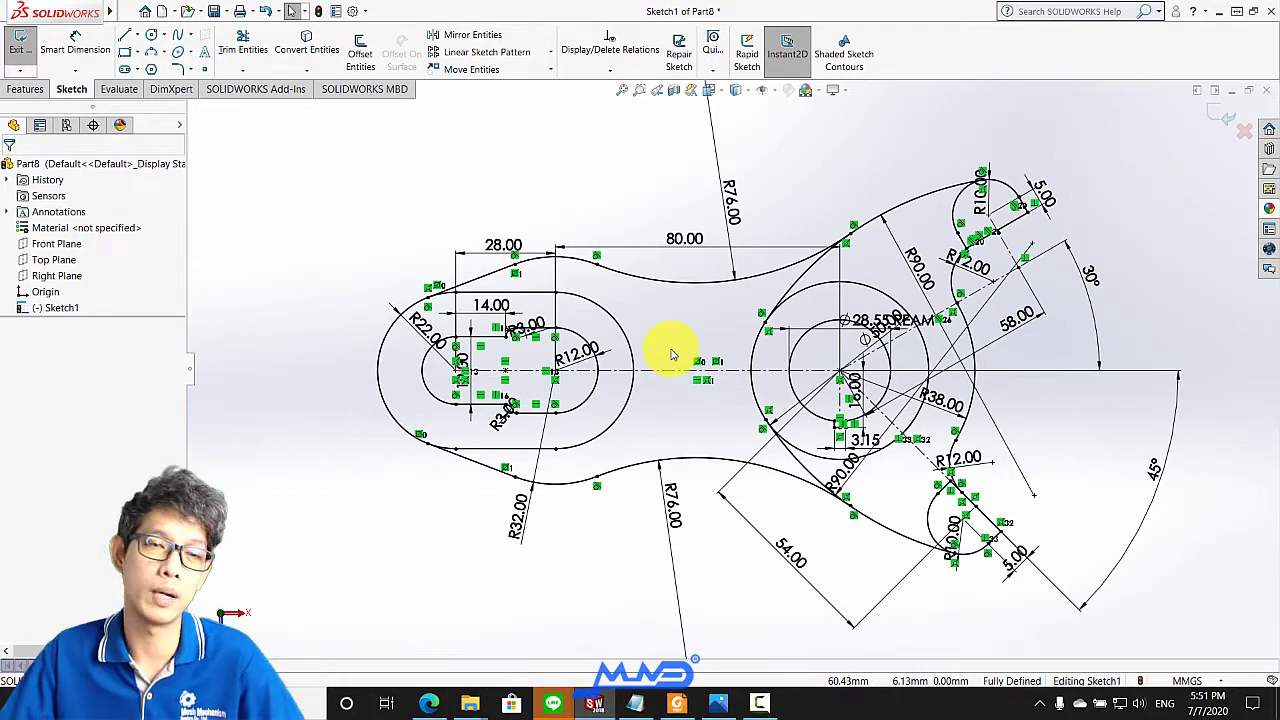
scroll(851, 337, down, 2)
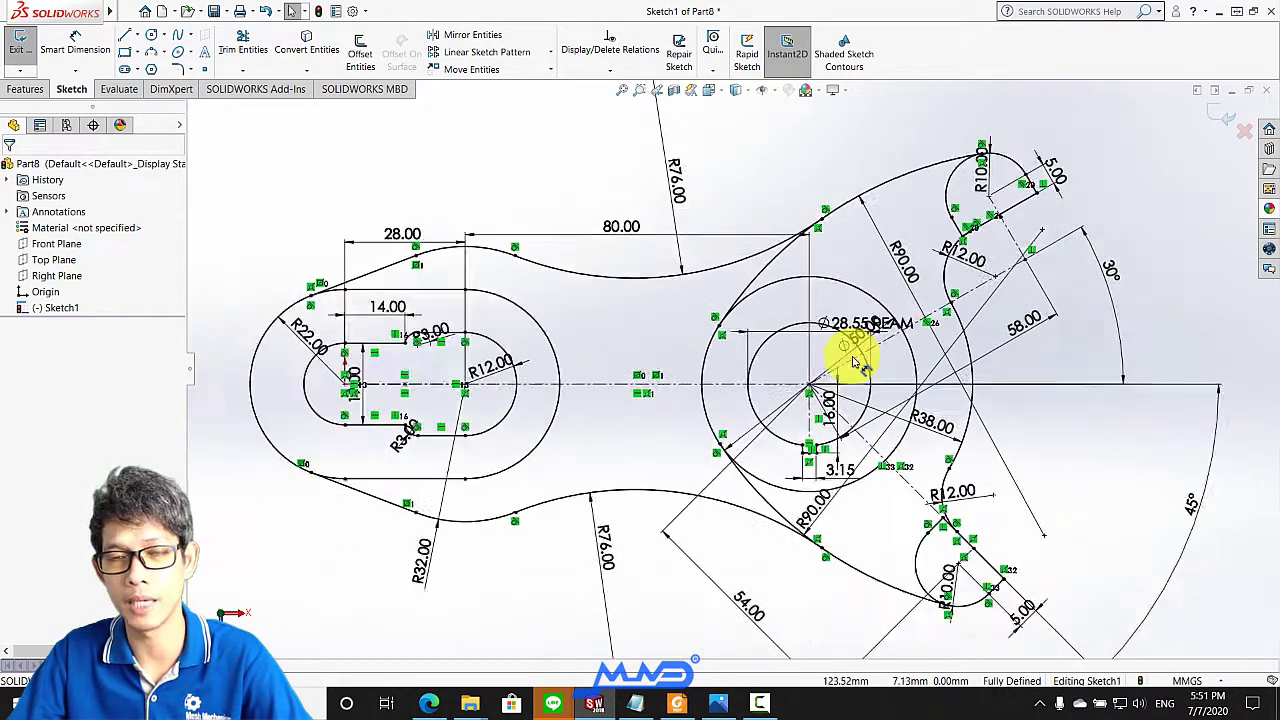
scroll(866, 370, up, 2)
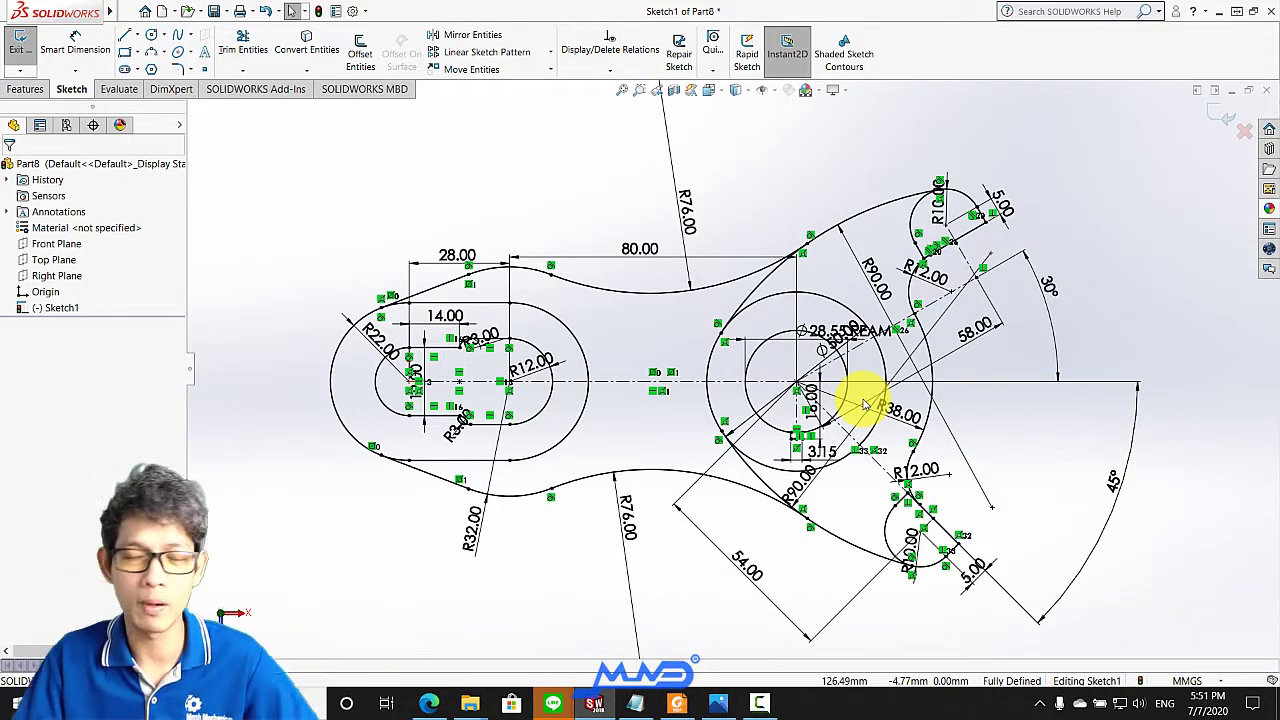
scroll(850, 448, down, 1)
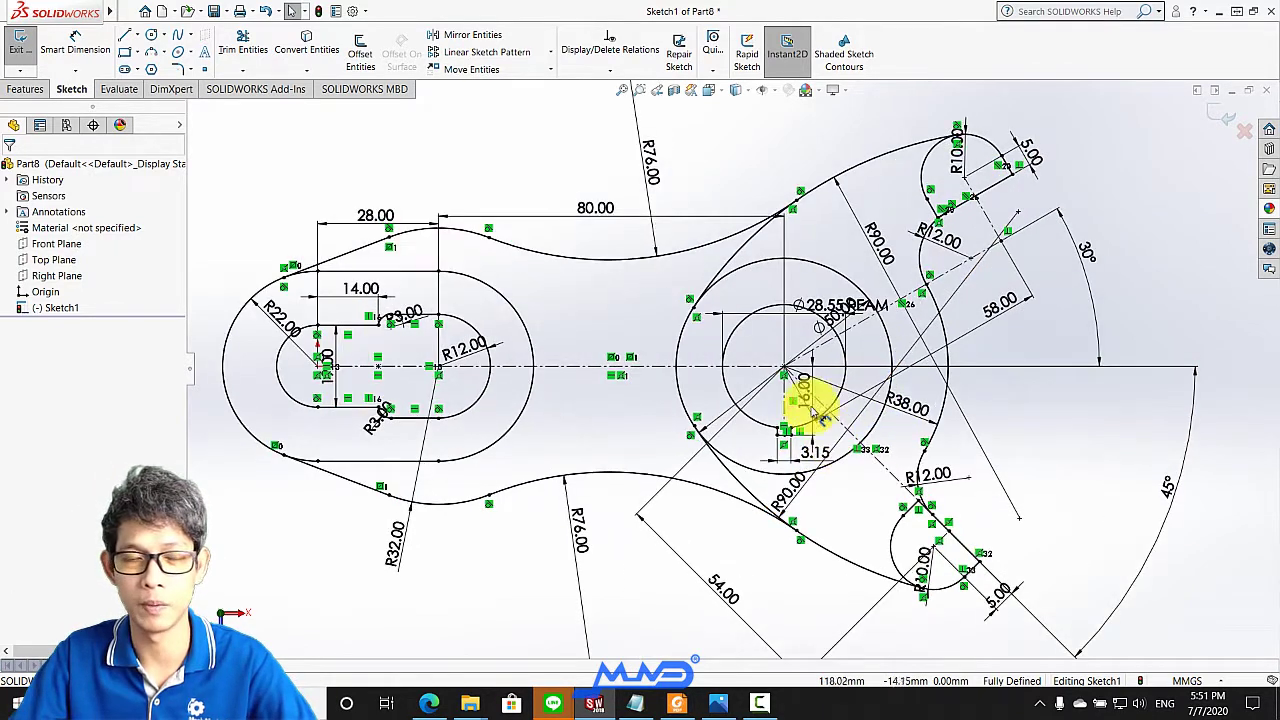